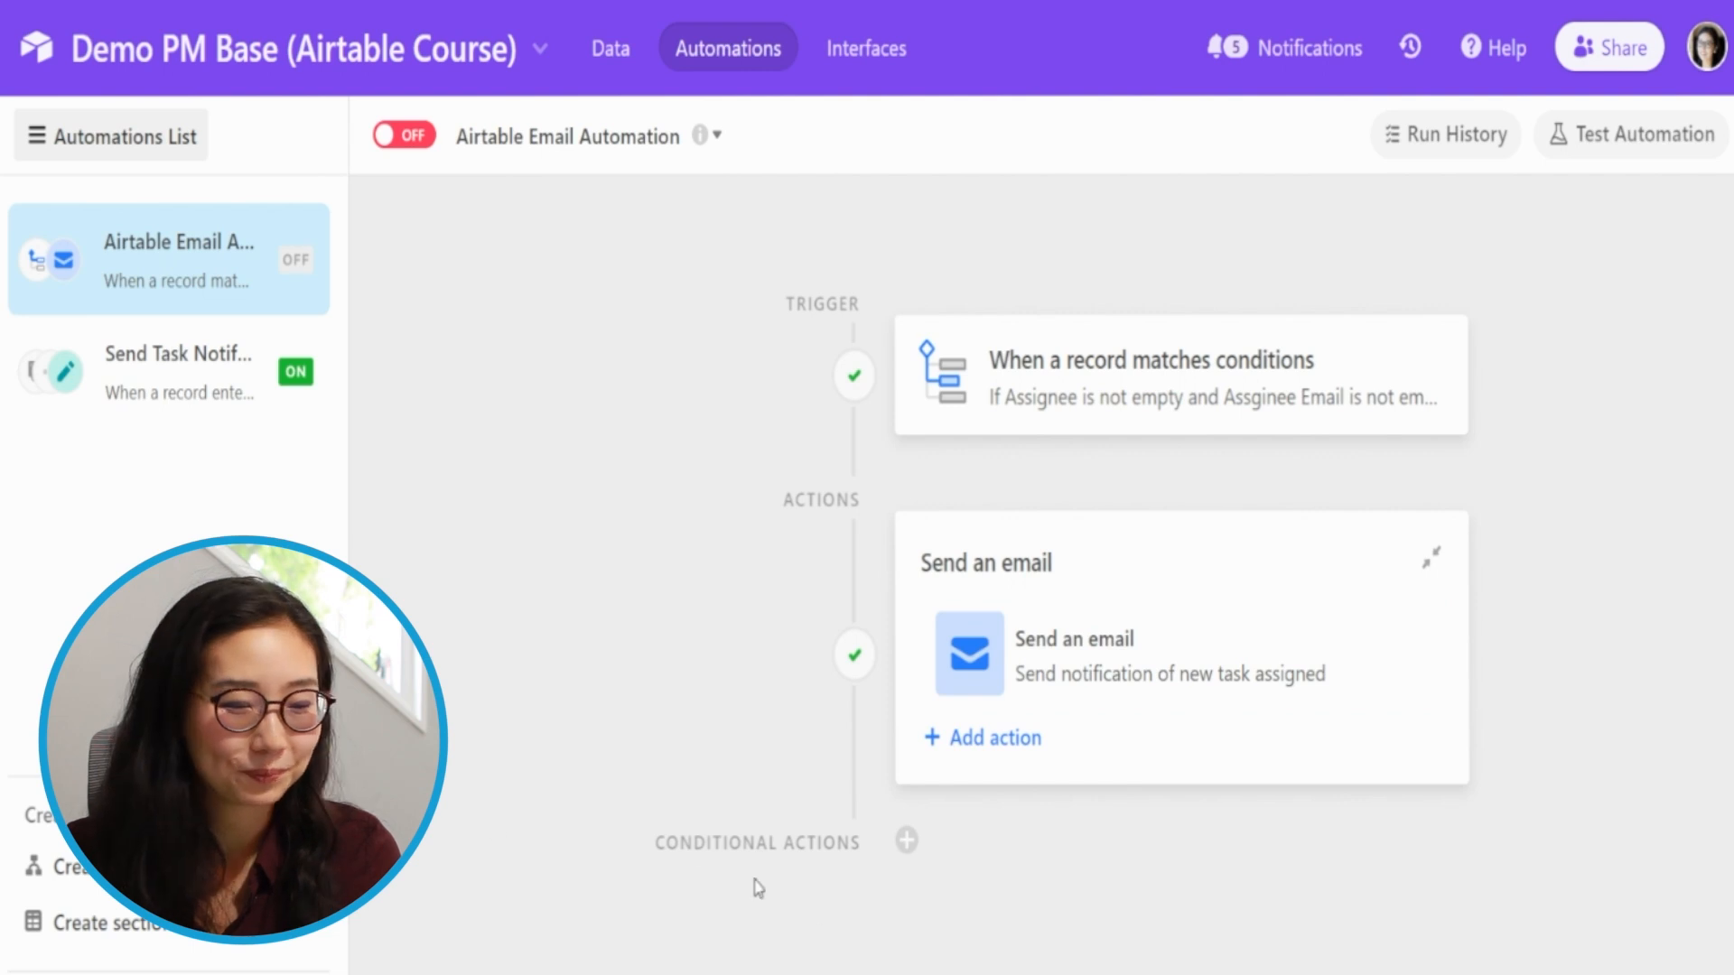
# Step: Create a new automation and name it "Weekly Email - Tasks for the team"
pyautogui.click(63, 866)
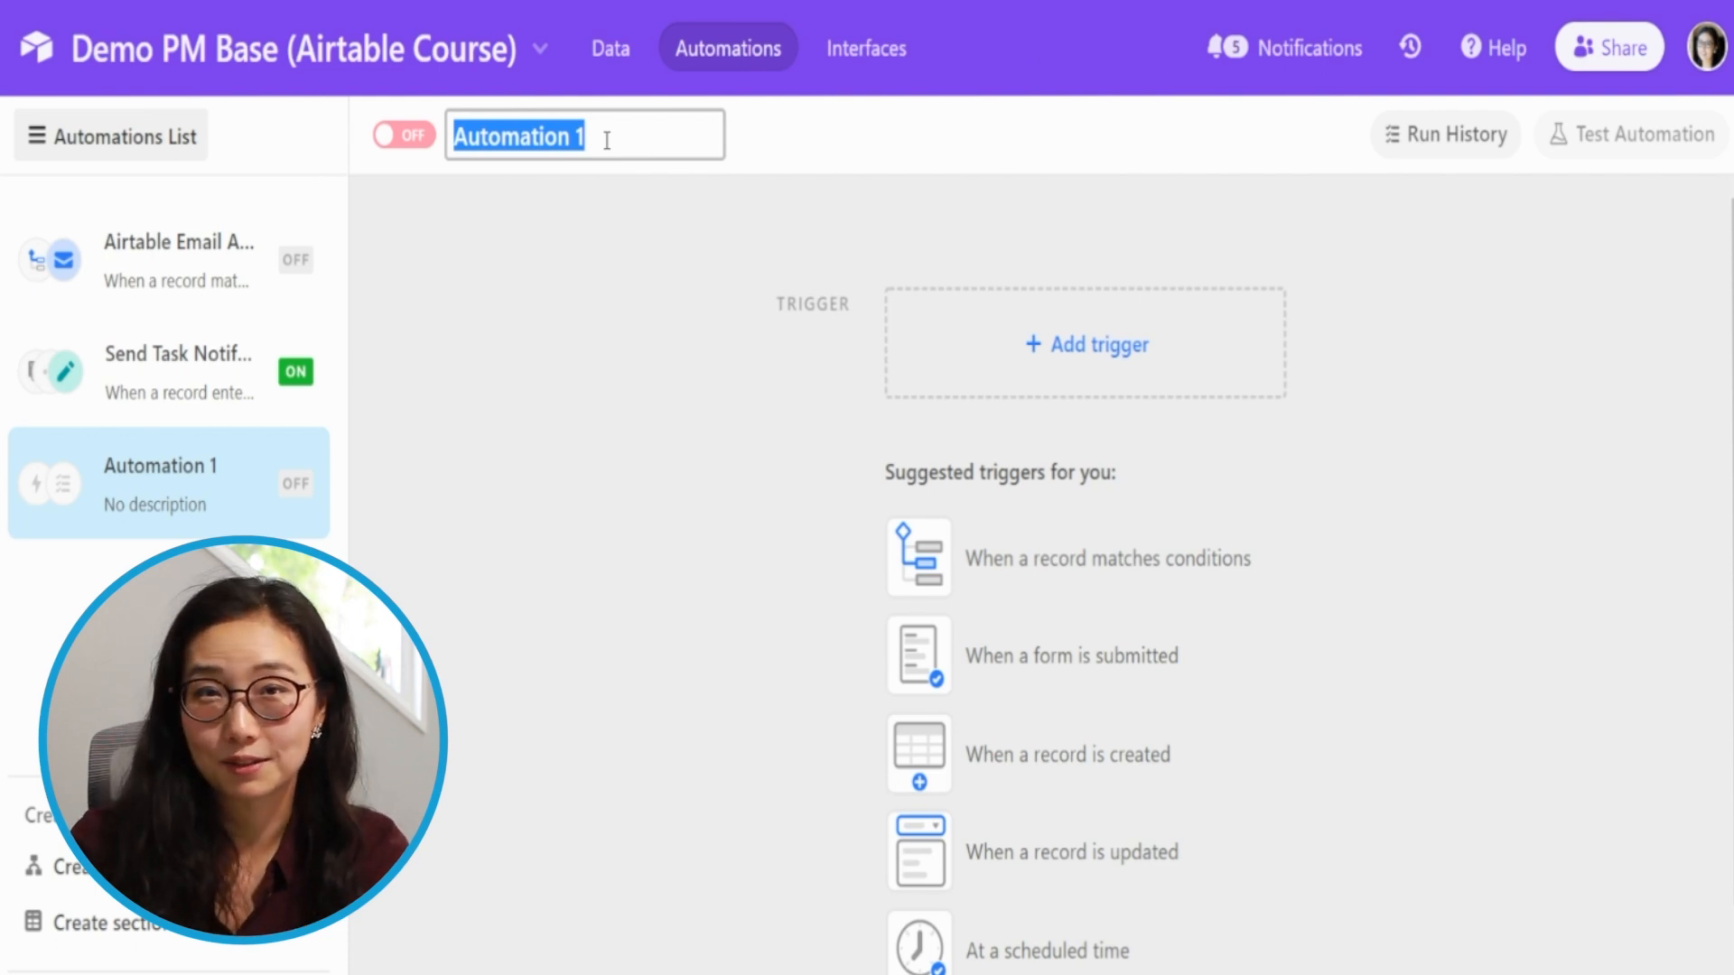
pyautogui.write('Weekly Ta')
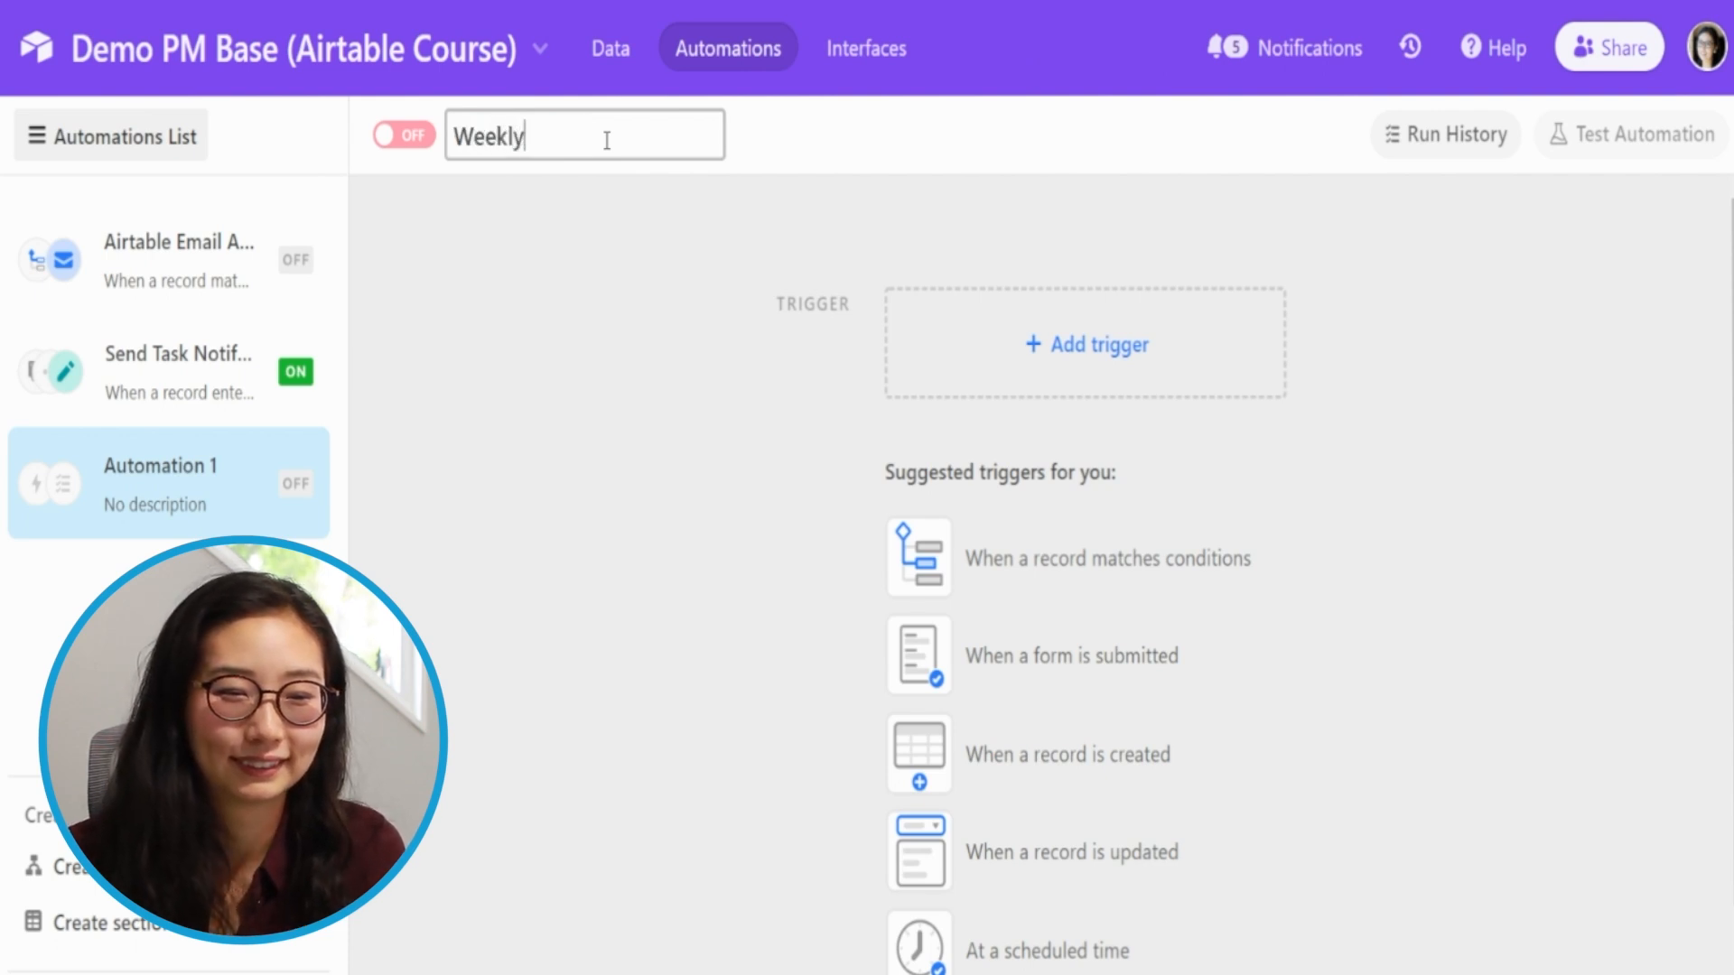
pyautogui.press('BackSpace')
pyautogui.press('BackSpace')
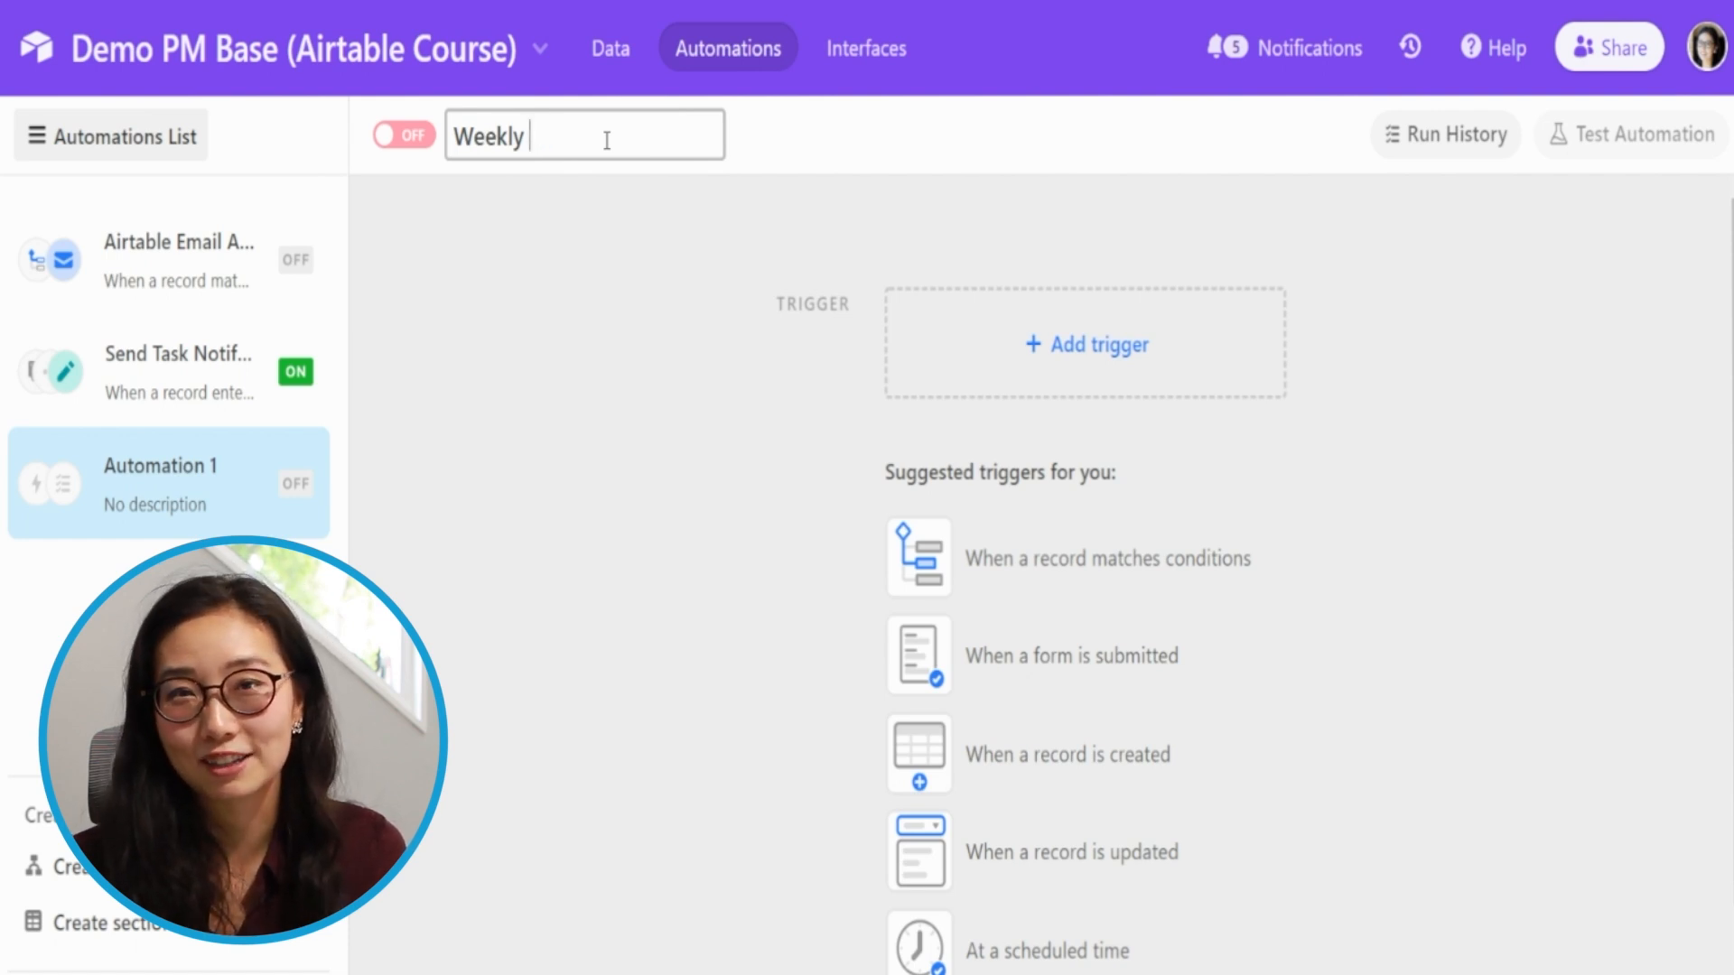
pyautogui.write('Email - T')
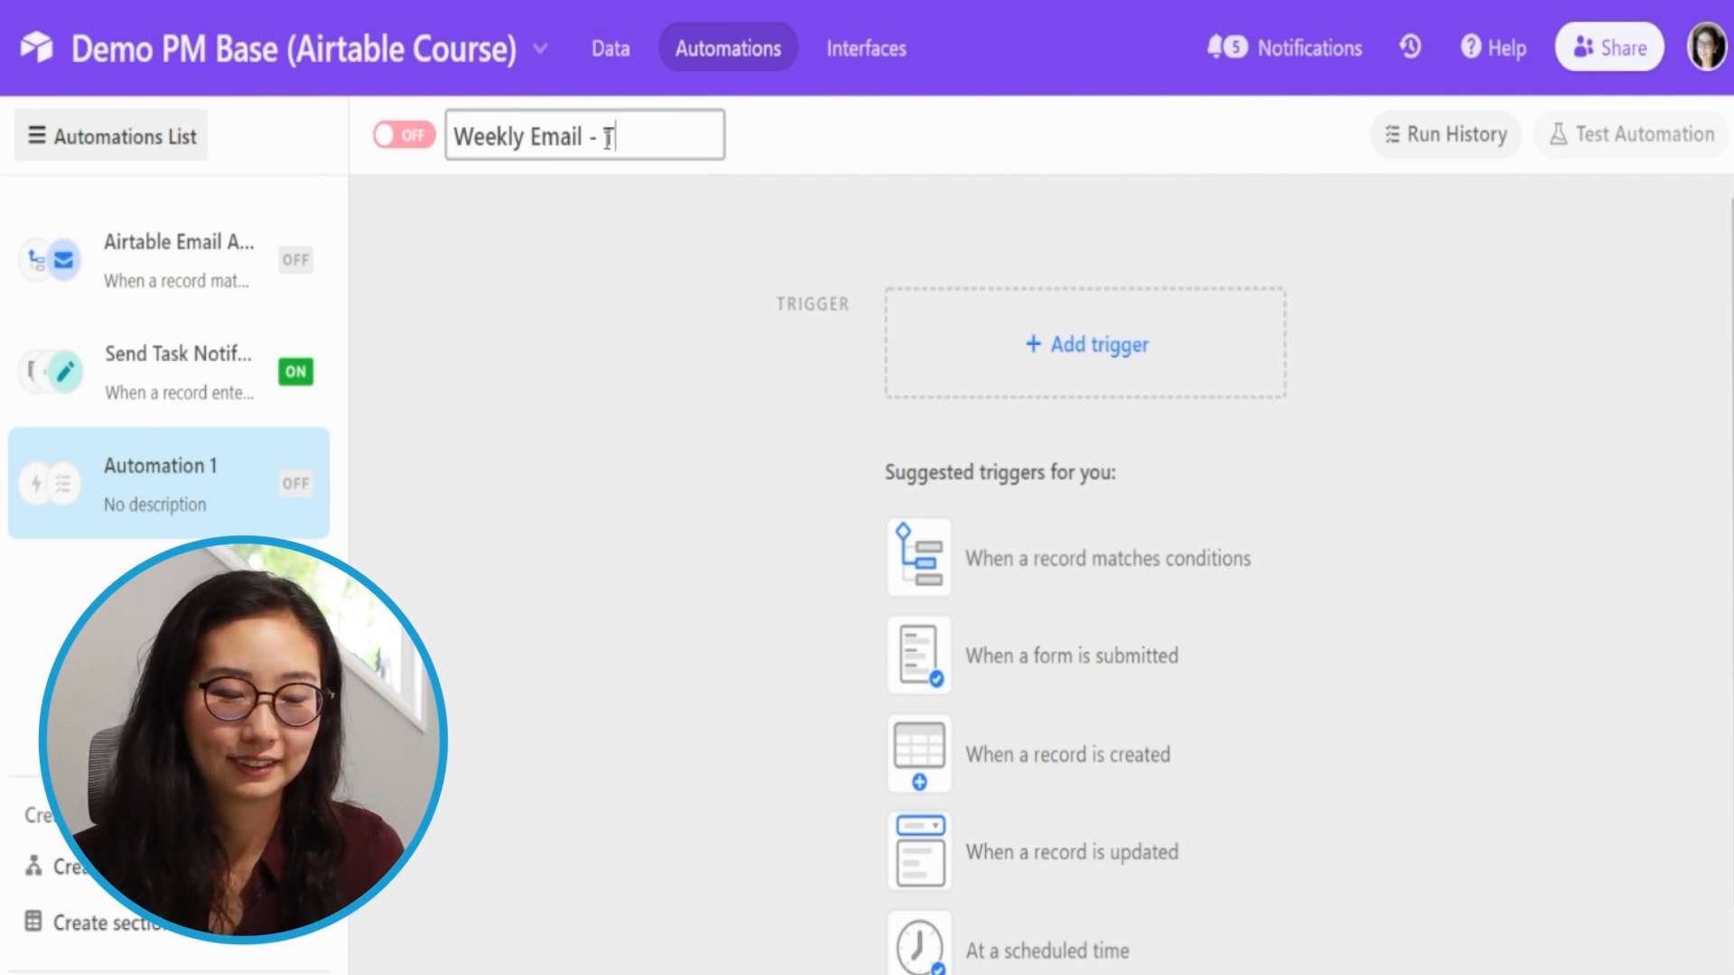
pyautogui.write('asks ')
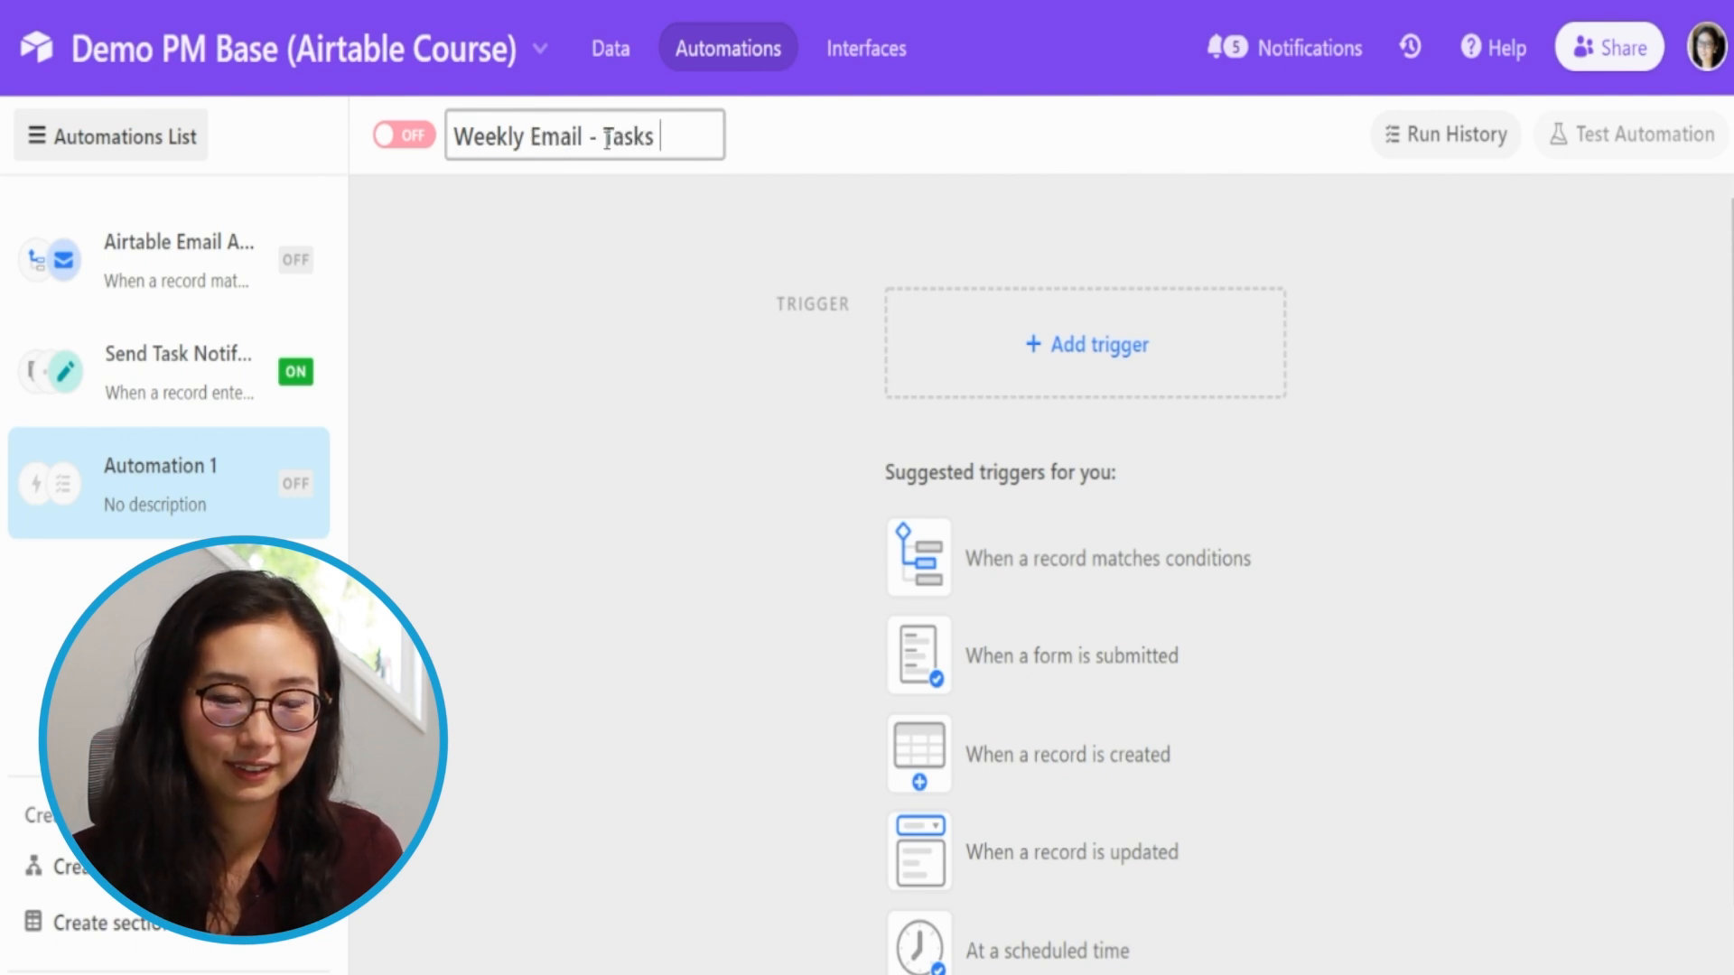
pyautogui.write('for the team')
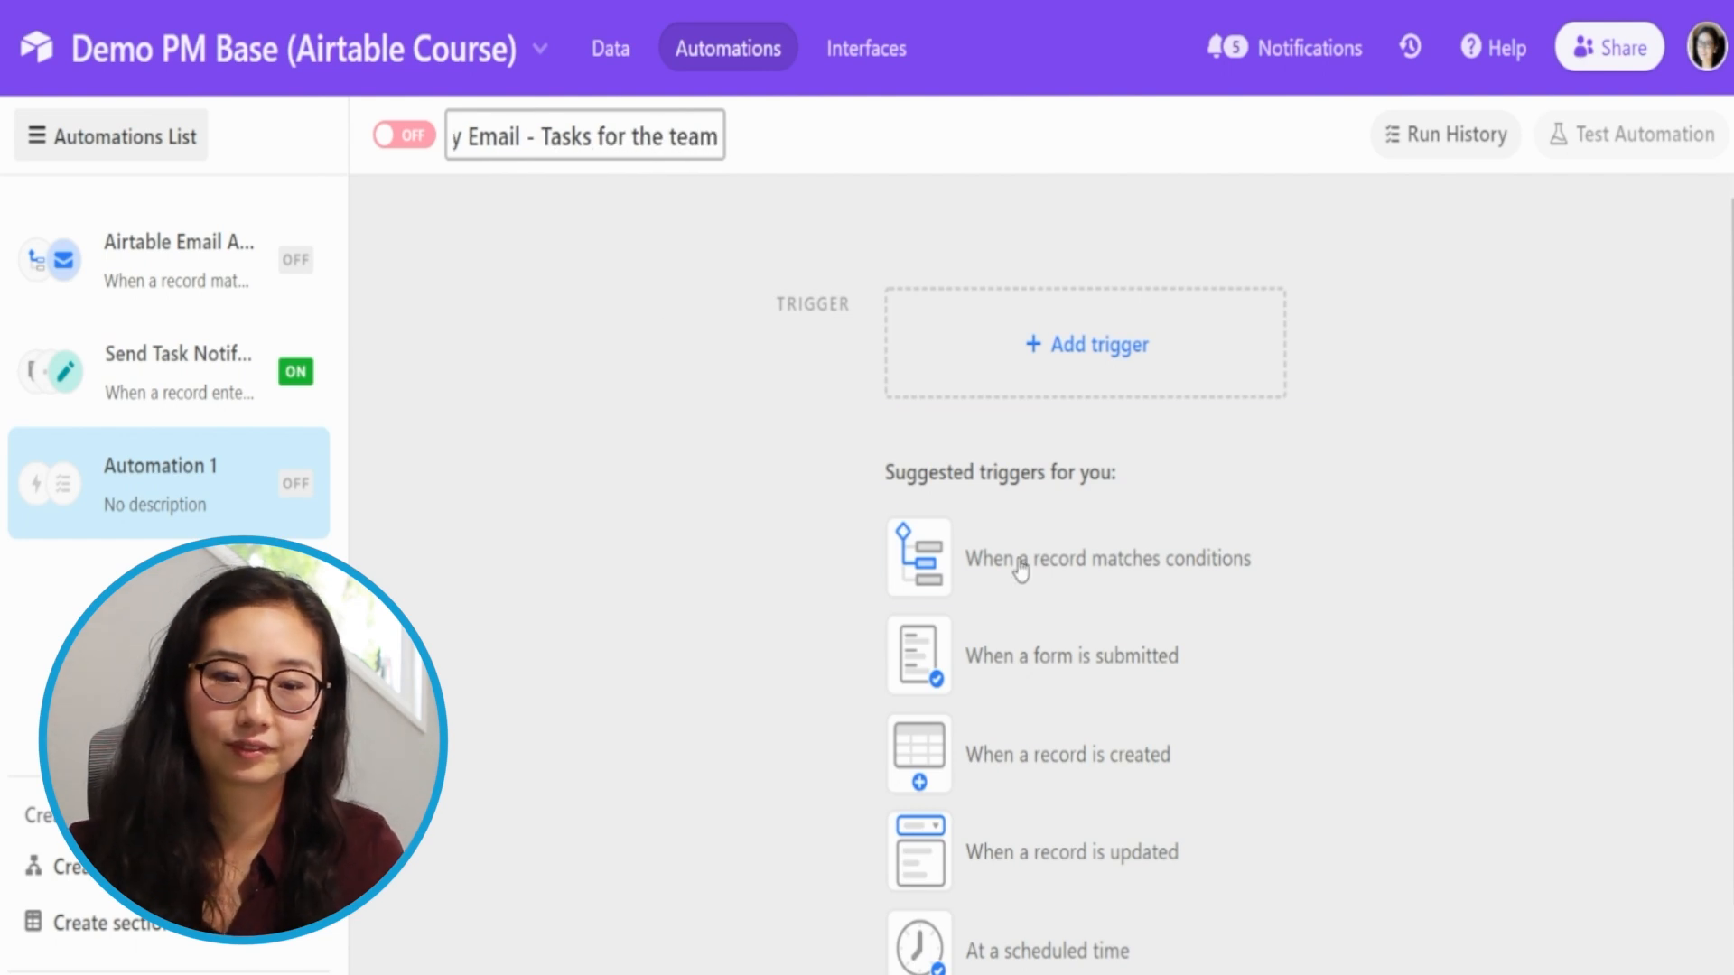
# Step: Add a trigger that runs at a scheduled time, with Weeks as the interval type
pyautogui.click(1115, 379)
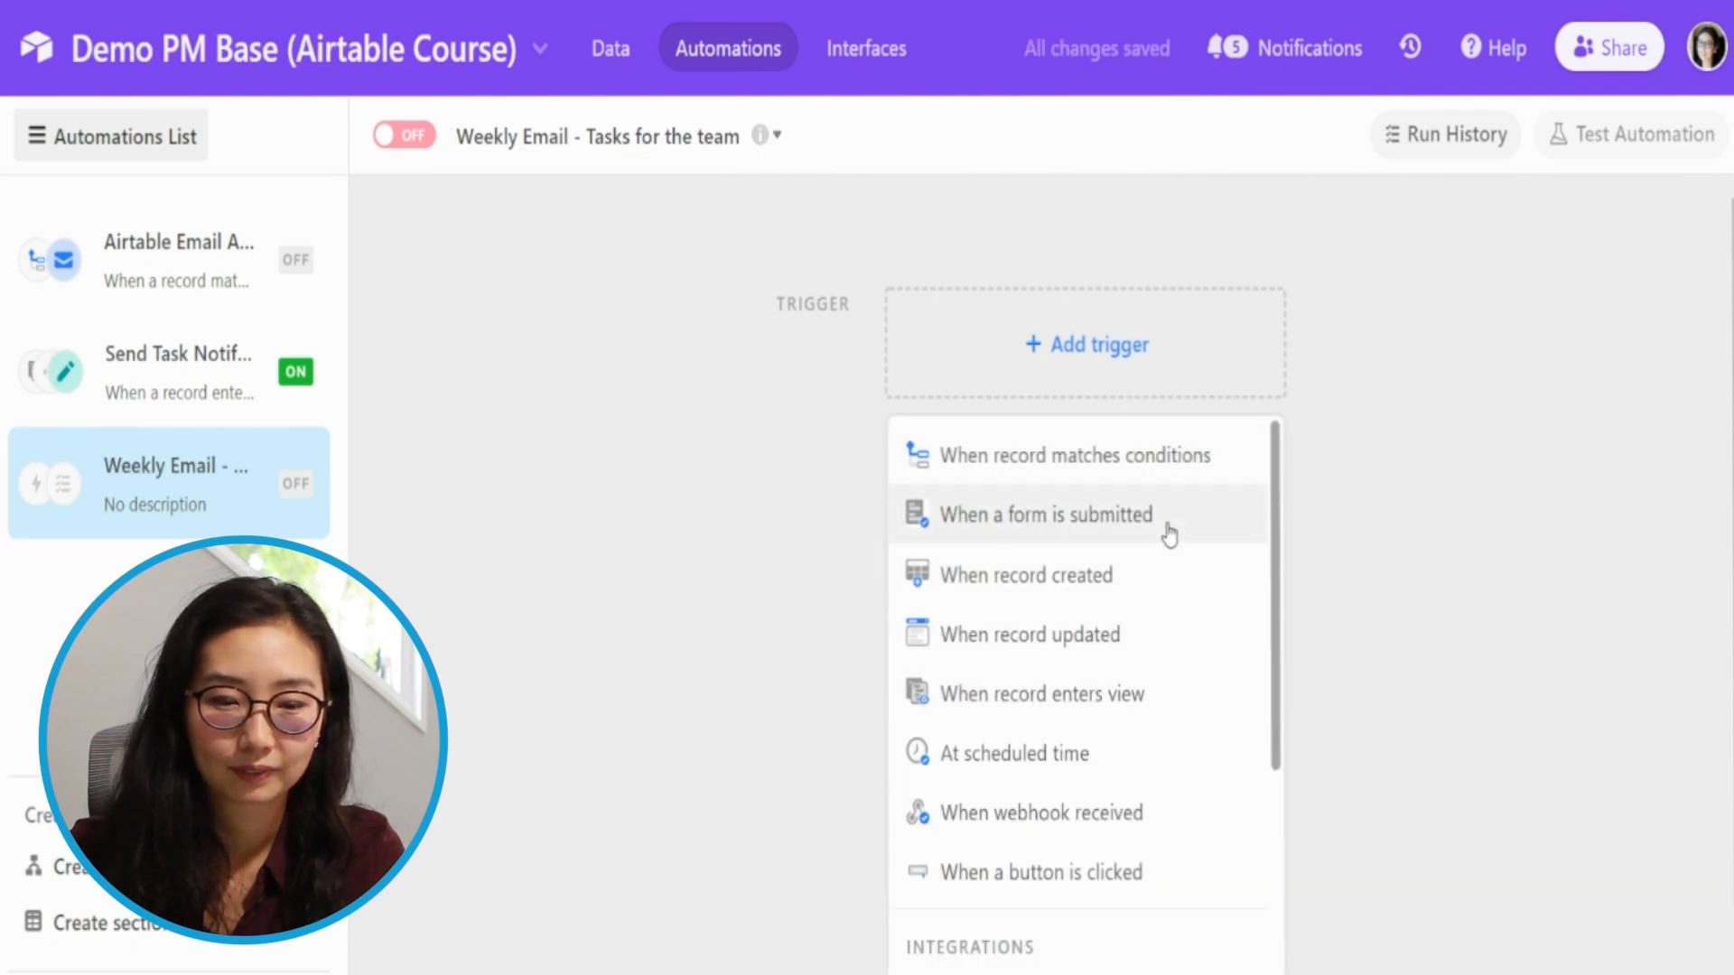
pyautogui.click(1016, 759)
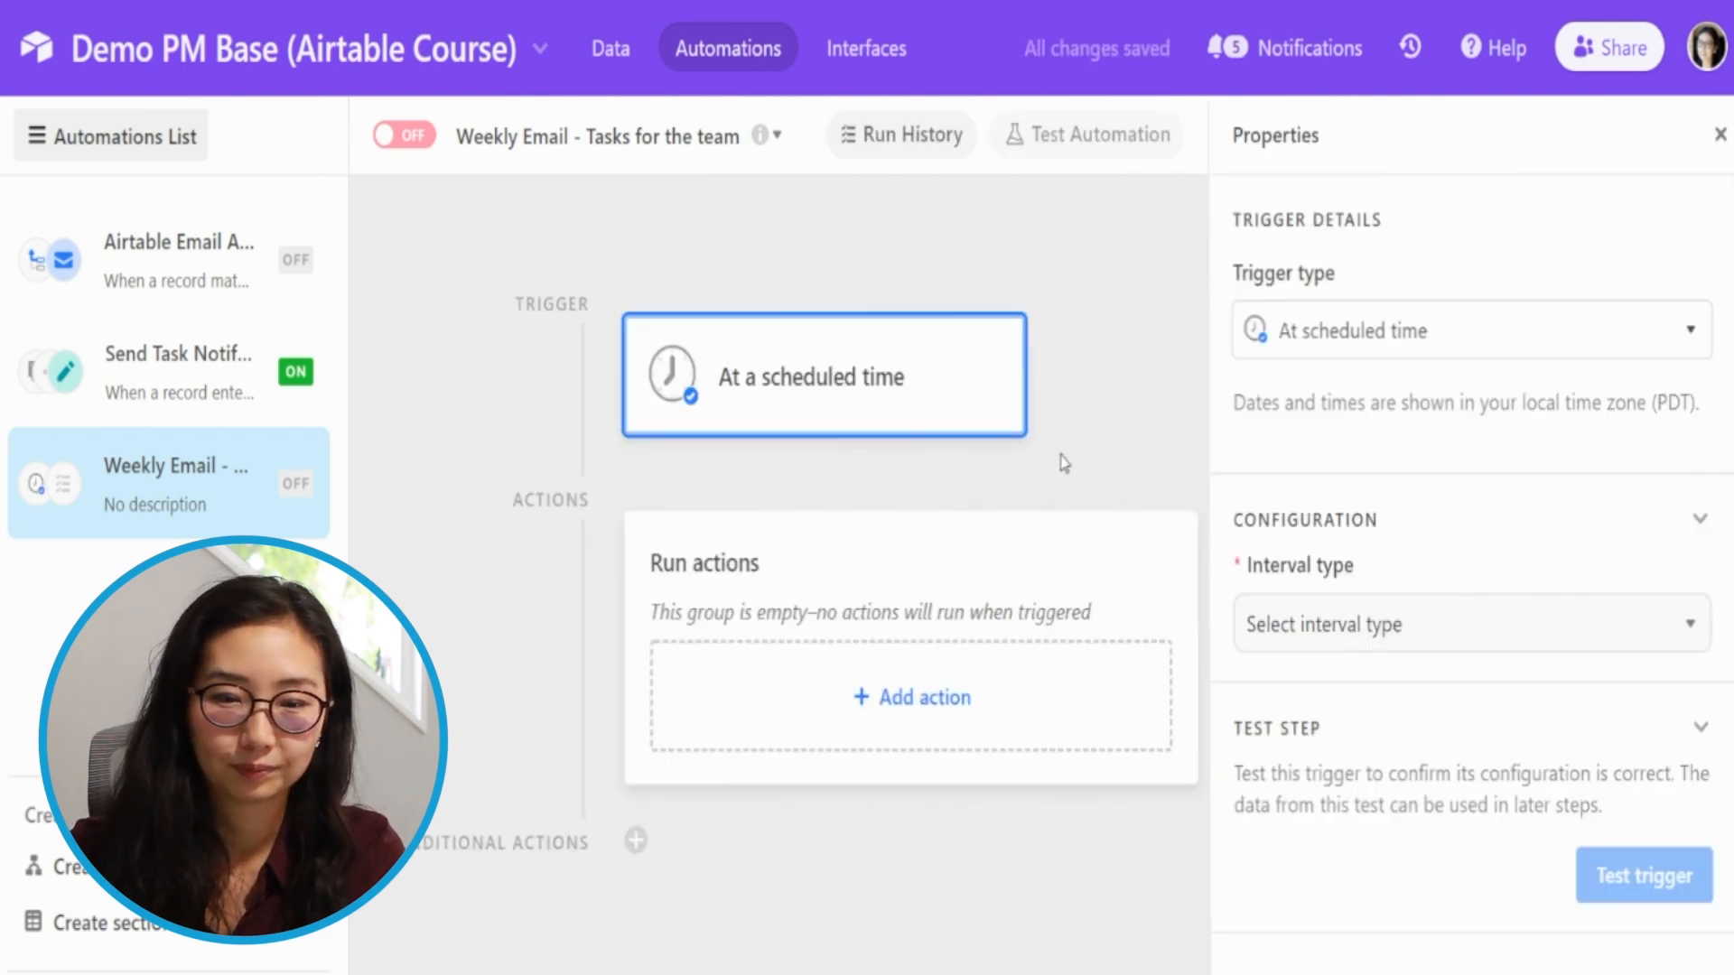
pyautogui.click(1432, 644)
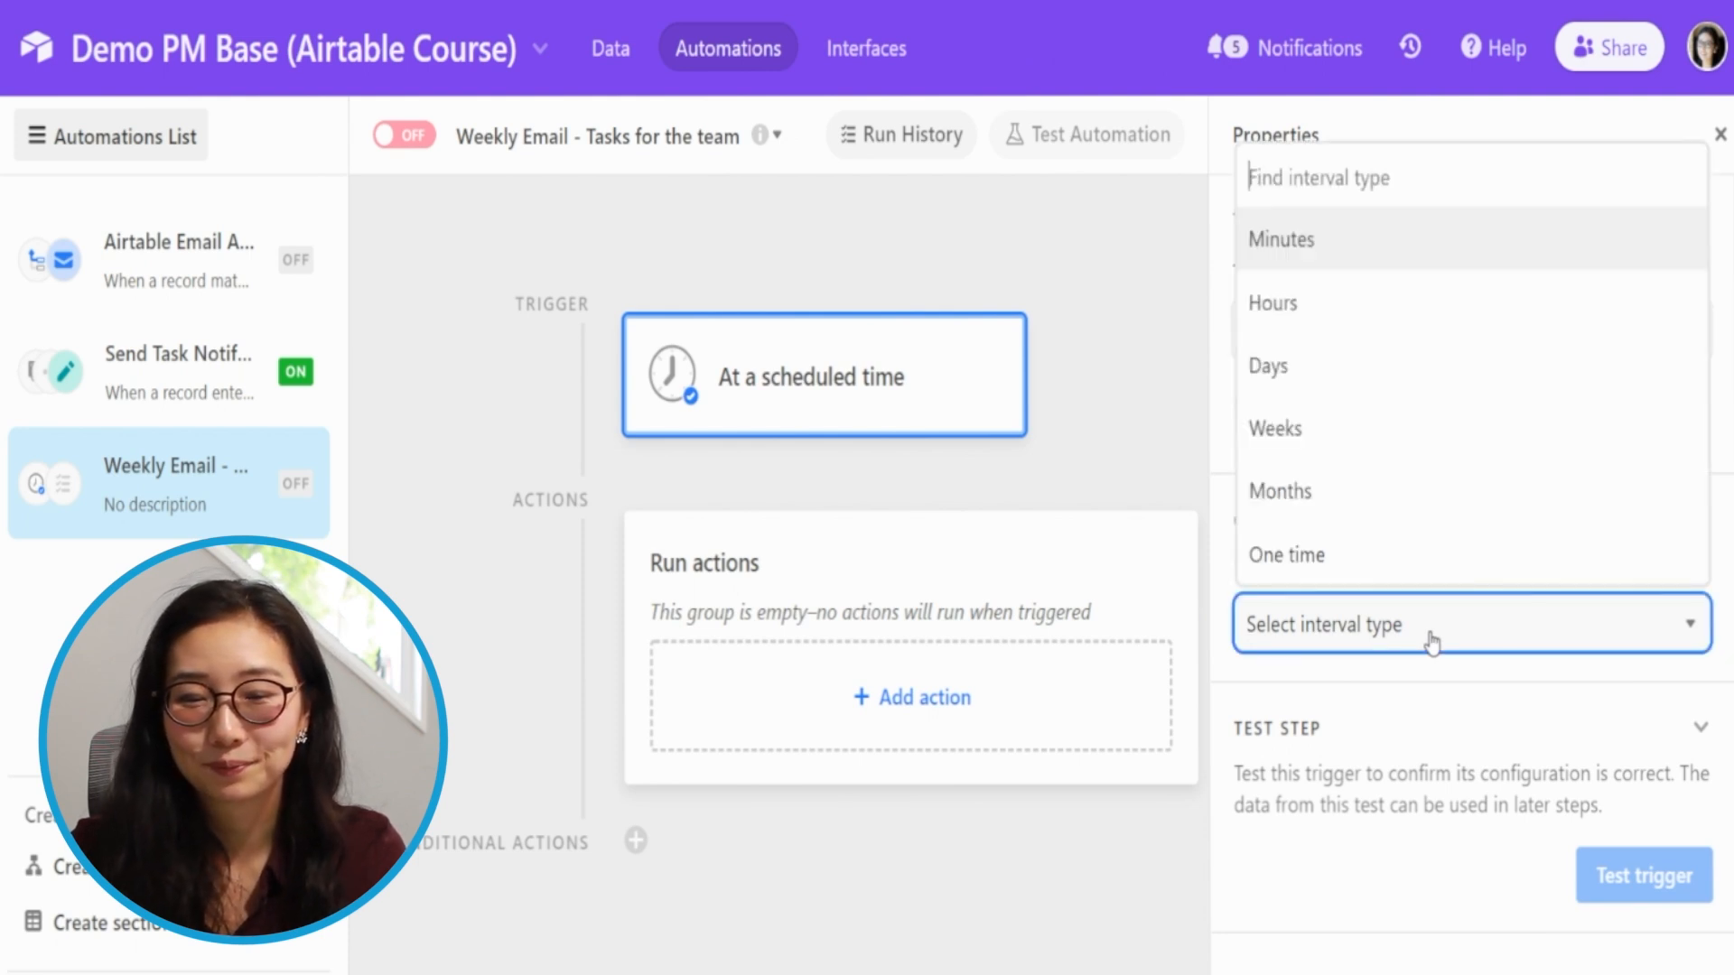
pyautogui.click(1297, 449)
# Step: Set the scheduled trigger's timing to every 1 week on Monday
pyautogui.scroll(-4, 1529, 777)
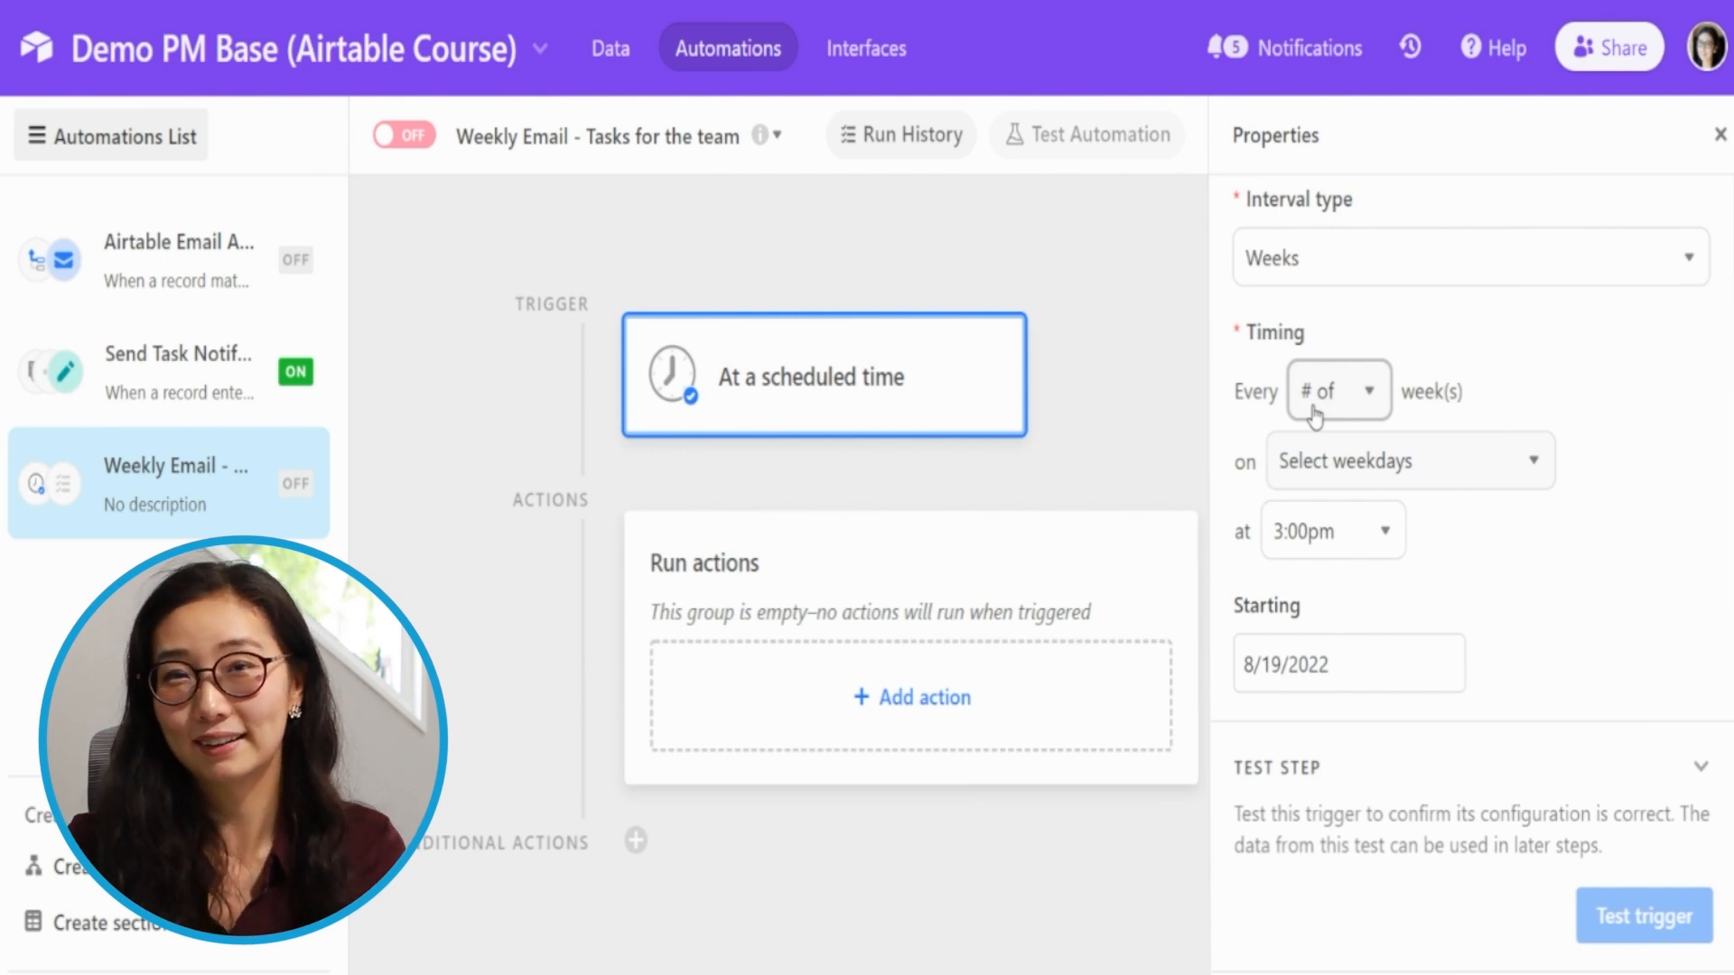
pyautogui.click(1315, 416)
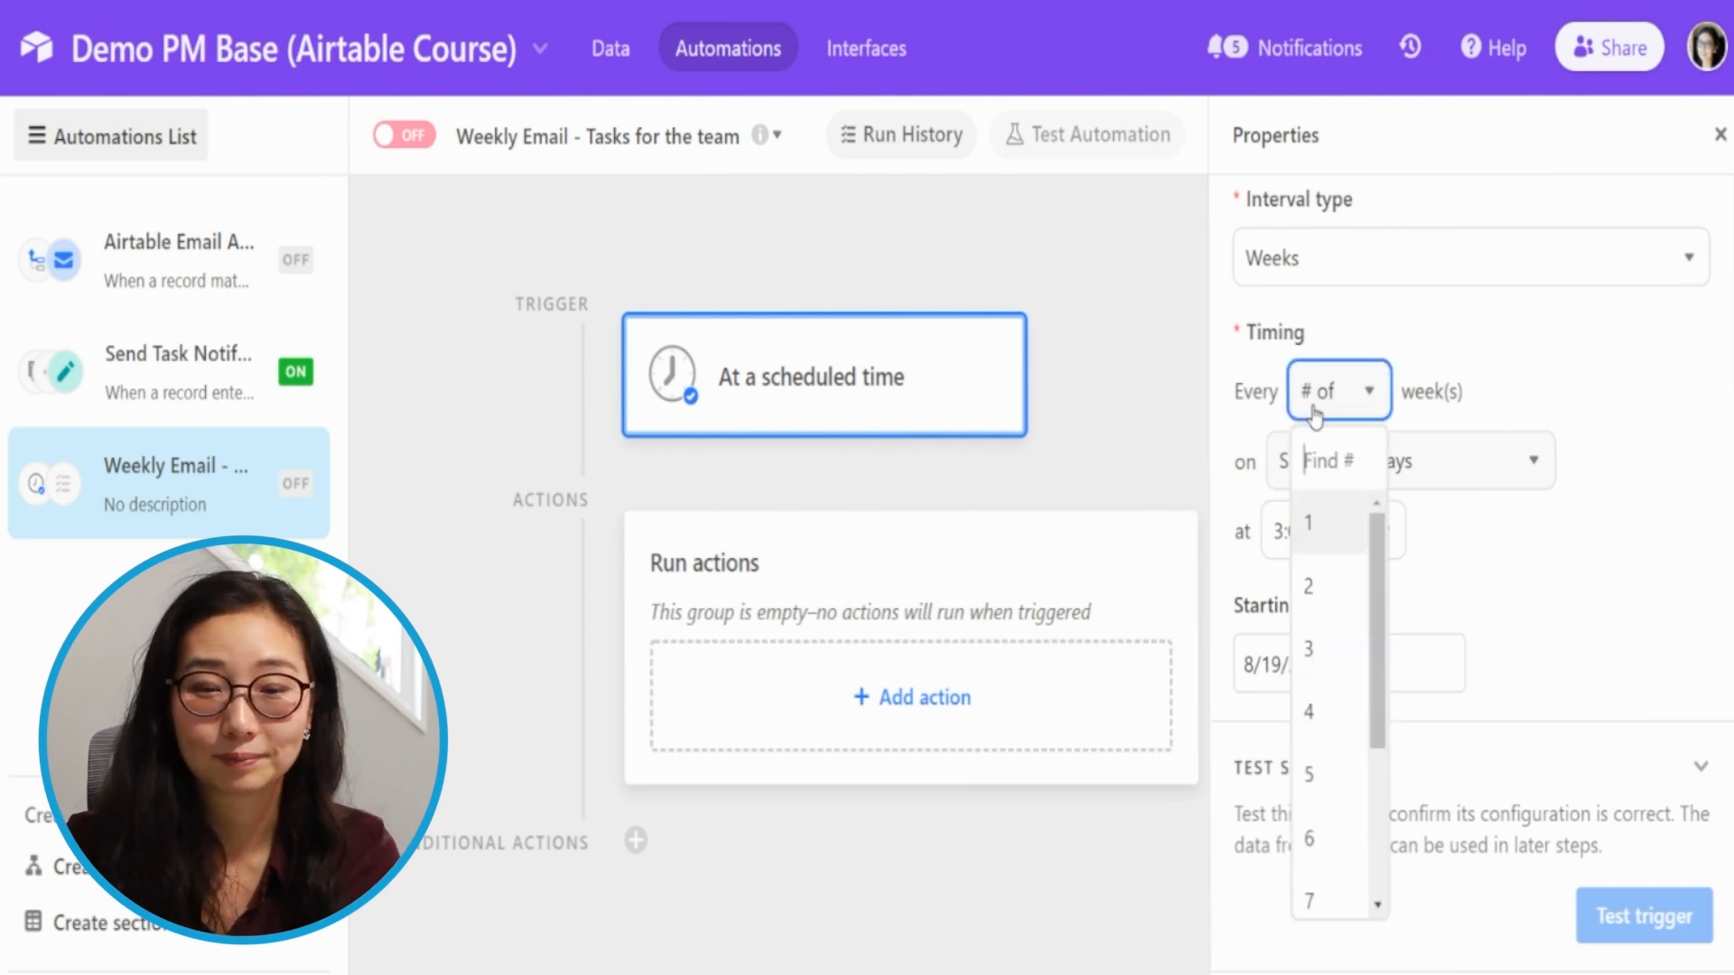
pyautogui.click(1309, 519)
pyautogui.click(1344, 458)
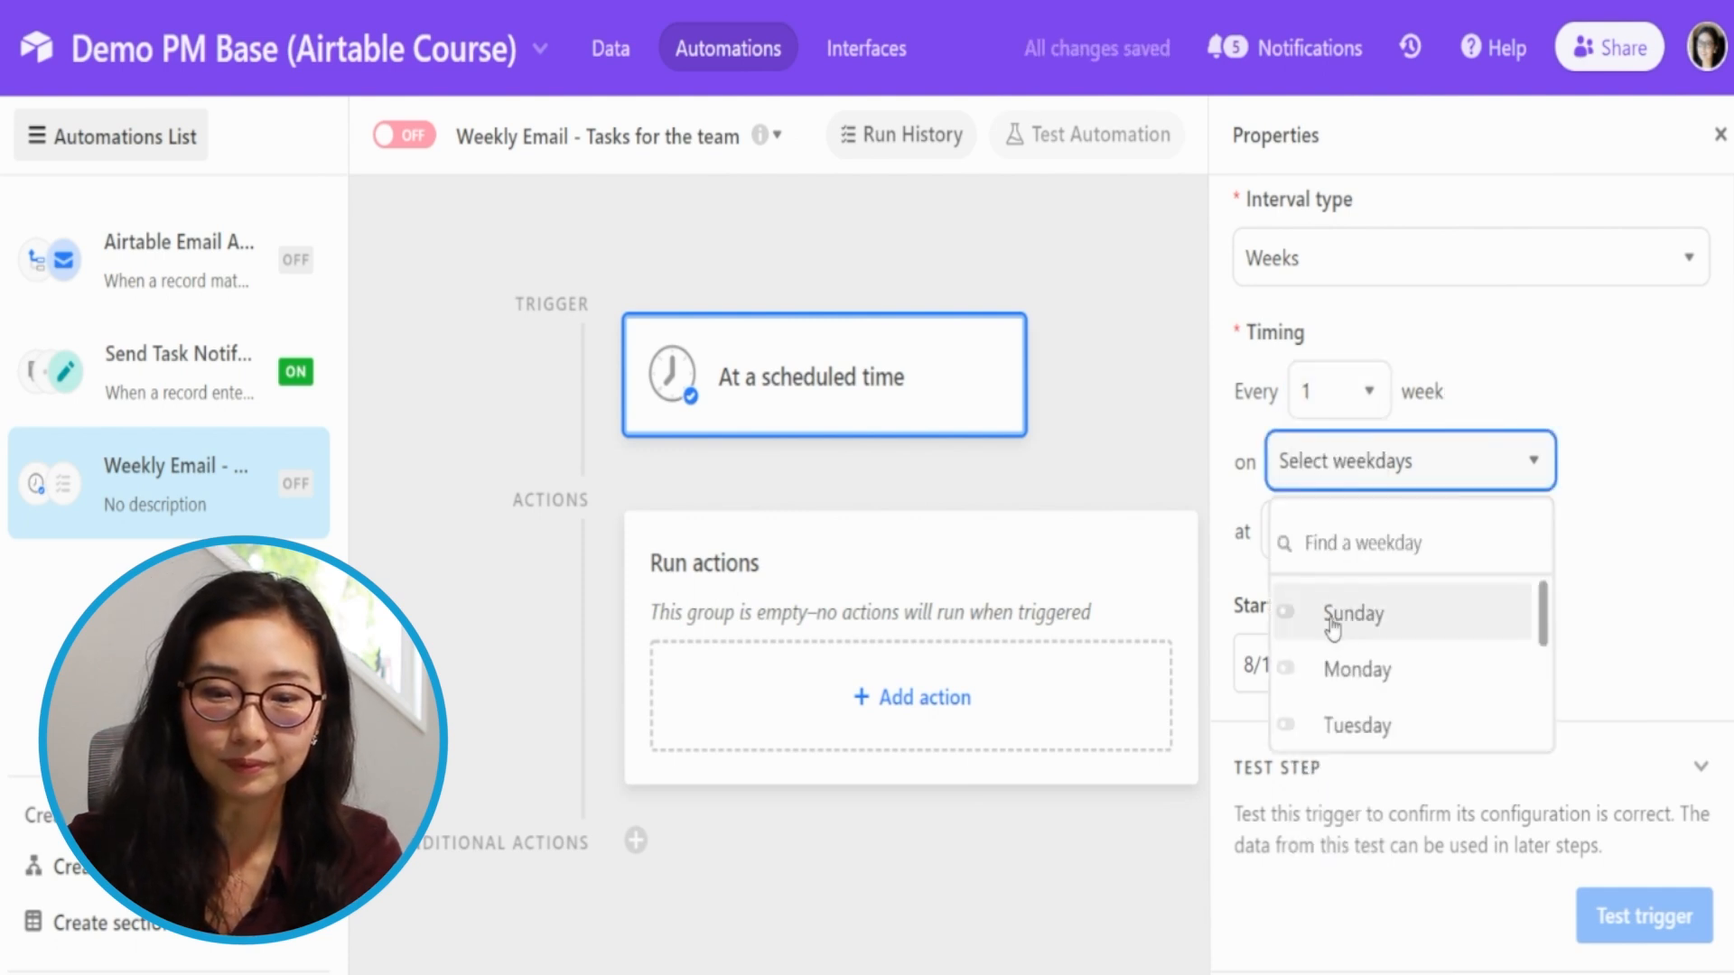
pyautogui.click(1375, 671)
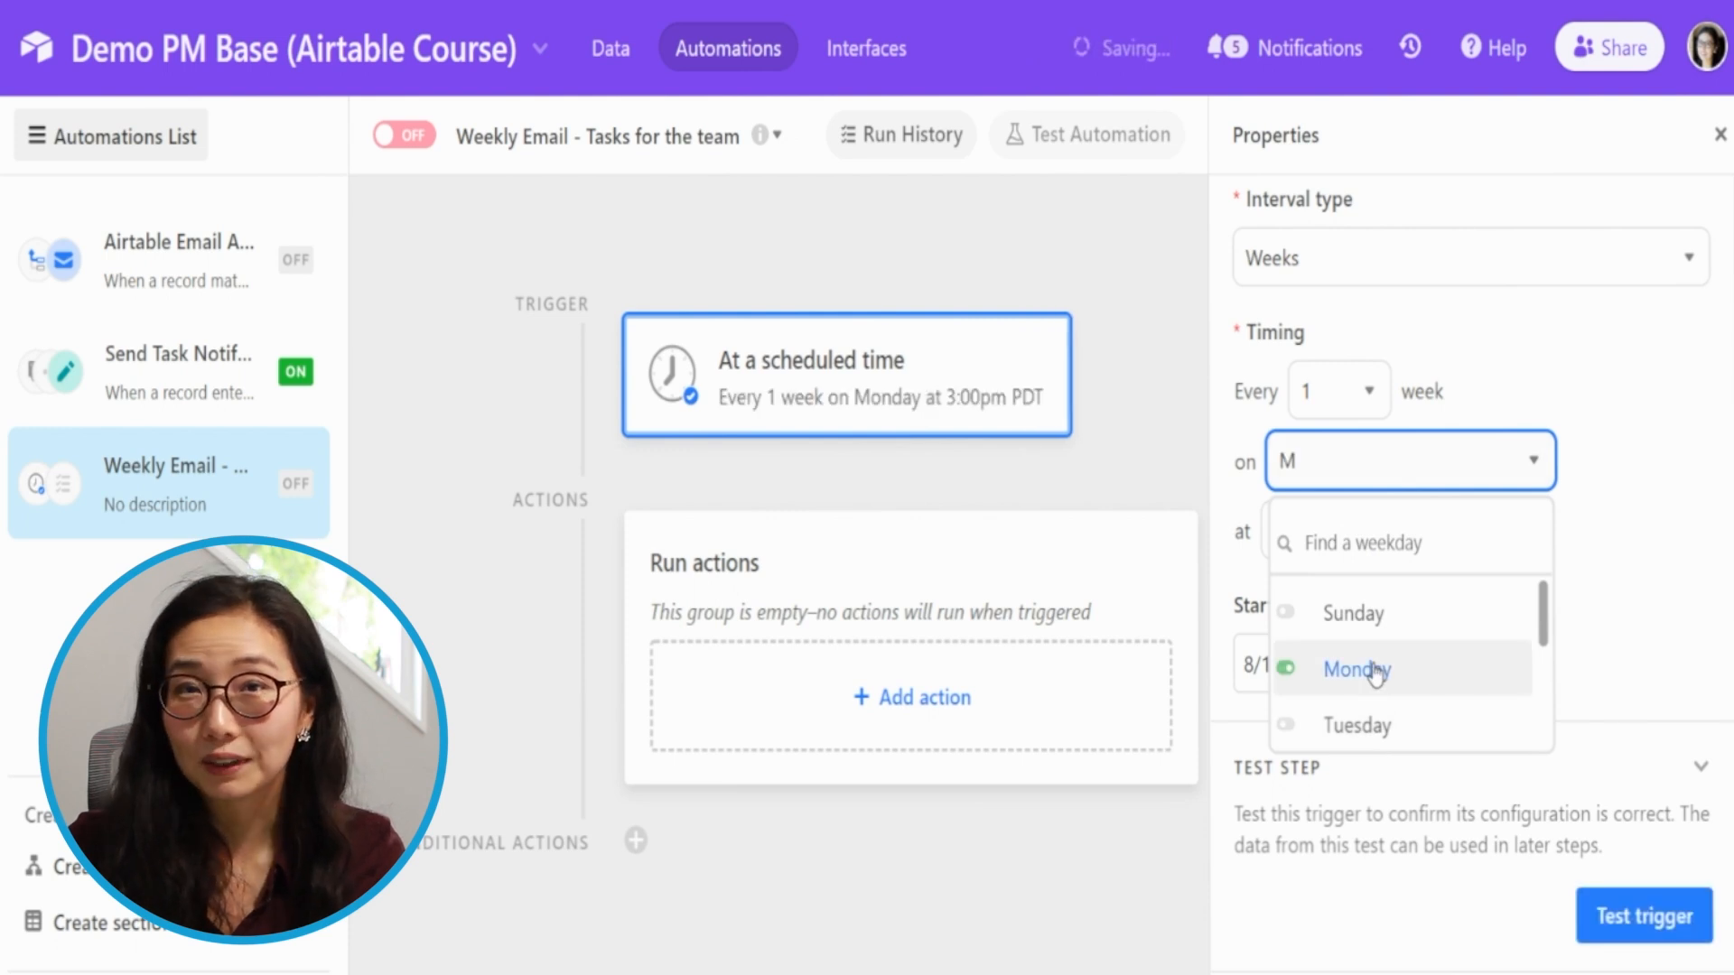
pyautogui.click(1673, 503)
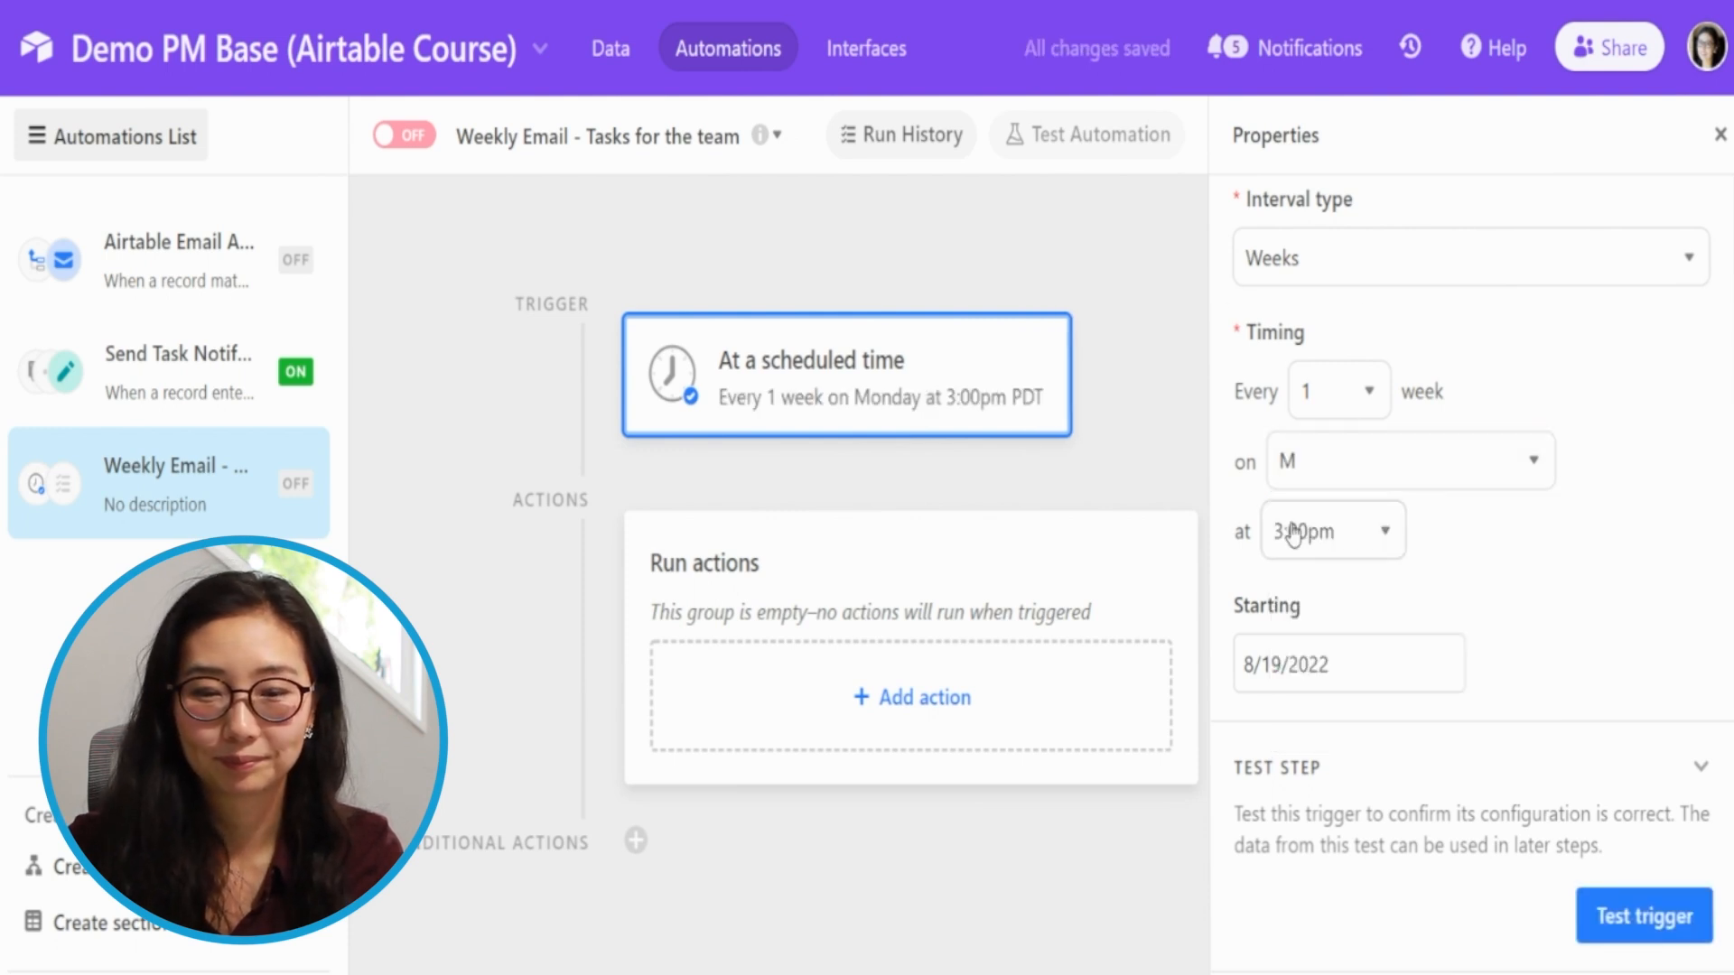
# Step: Set the trigger's time of day to 7:00am and test the trigger
pyautogui.click(1341, 542)
pyautogui.scroll(-1, 1319, 723)
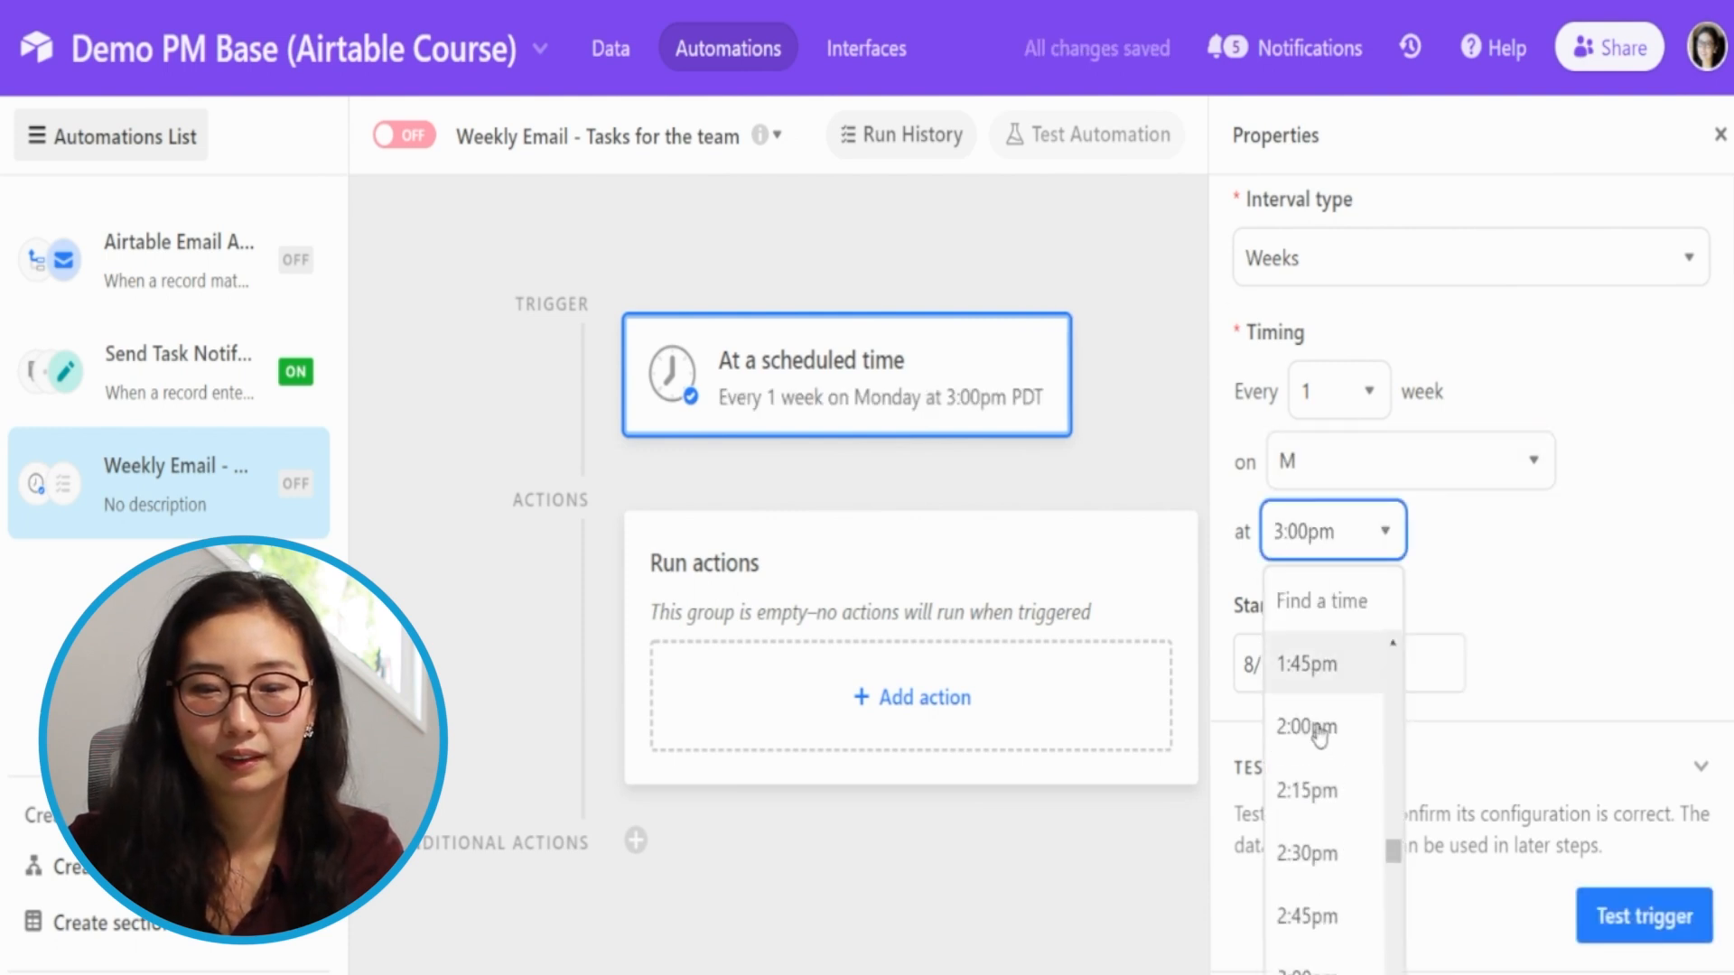
pyautogui.scroll(15, 1328, 795)
pyautogui.scroll(2, 1330, 786)
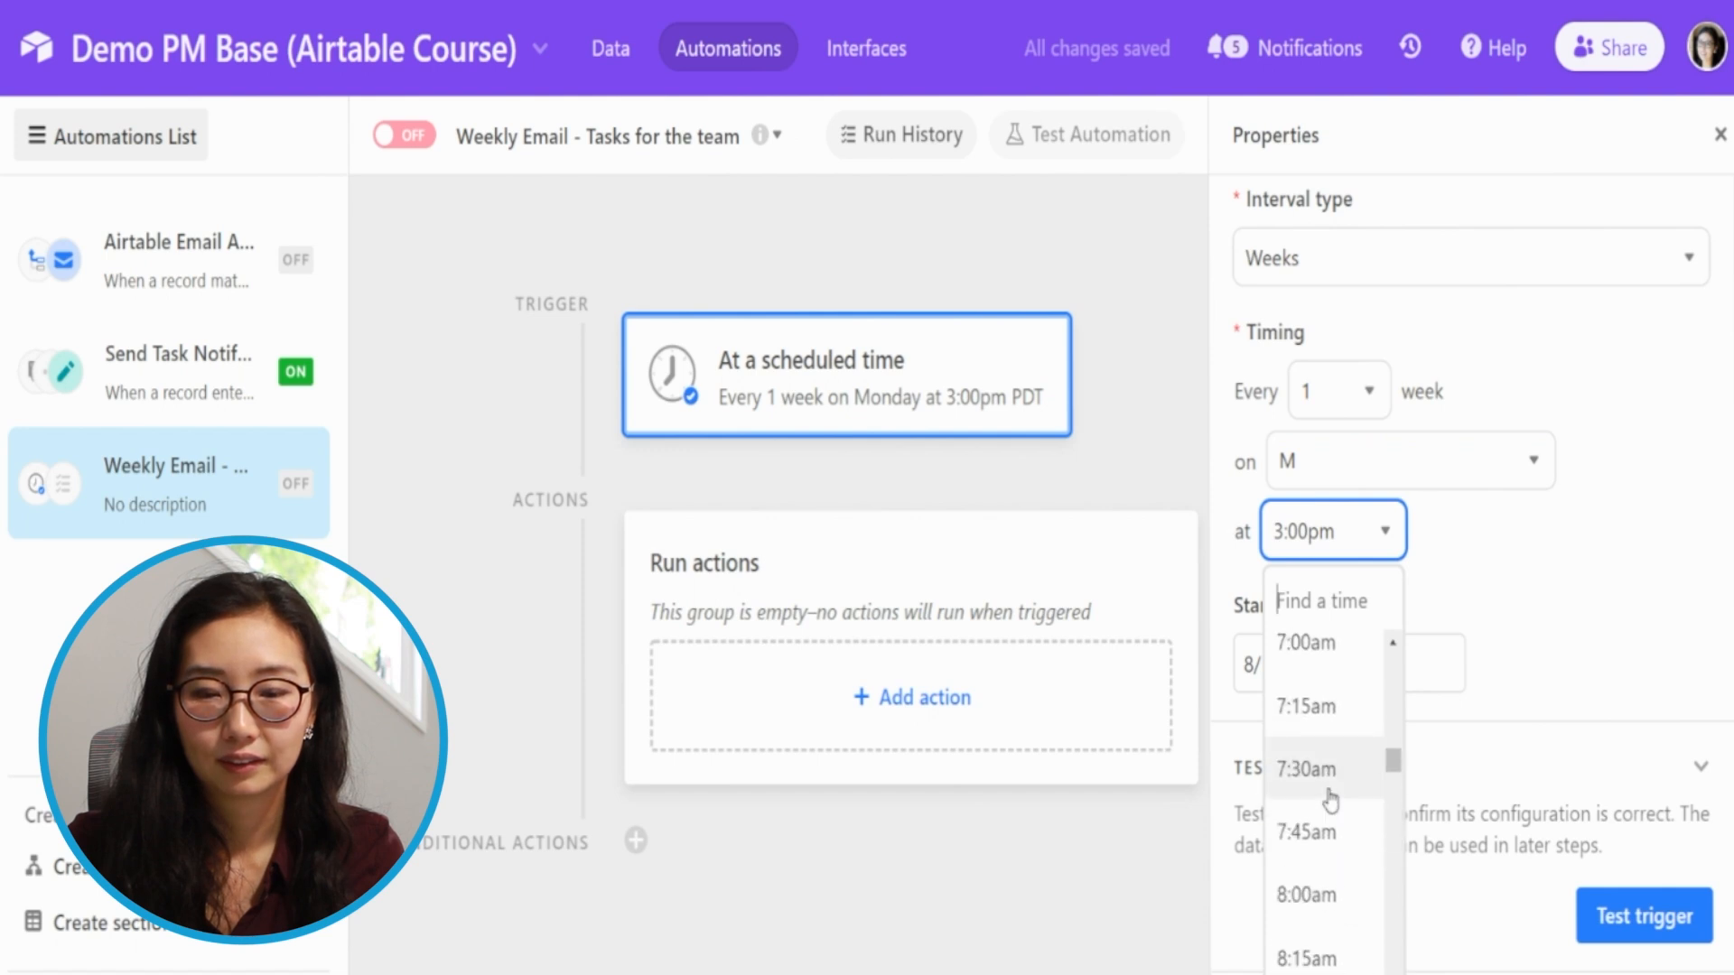
pyautogui.click(1325, 669)
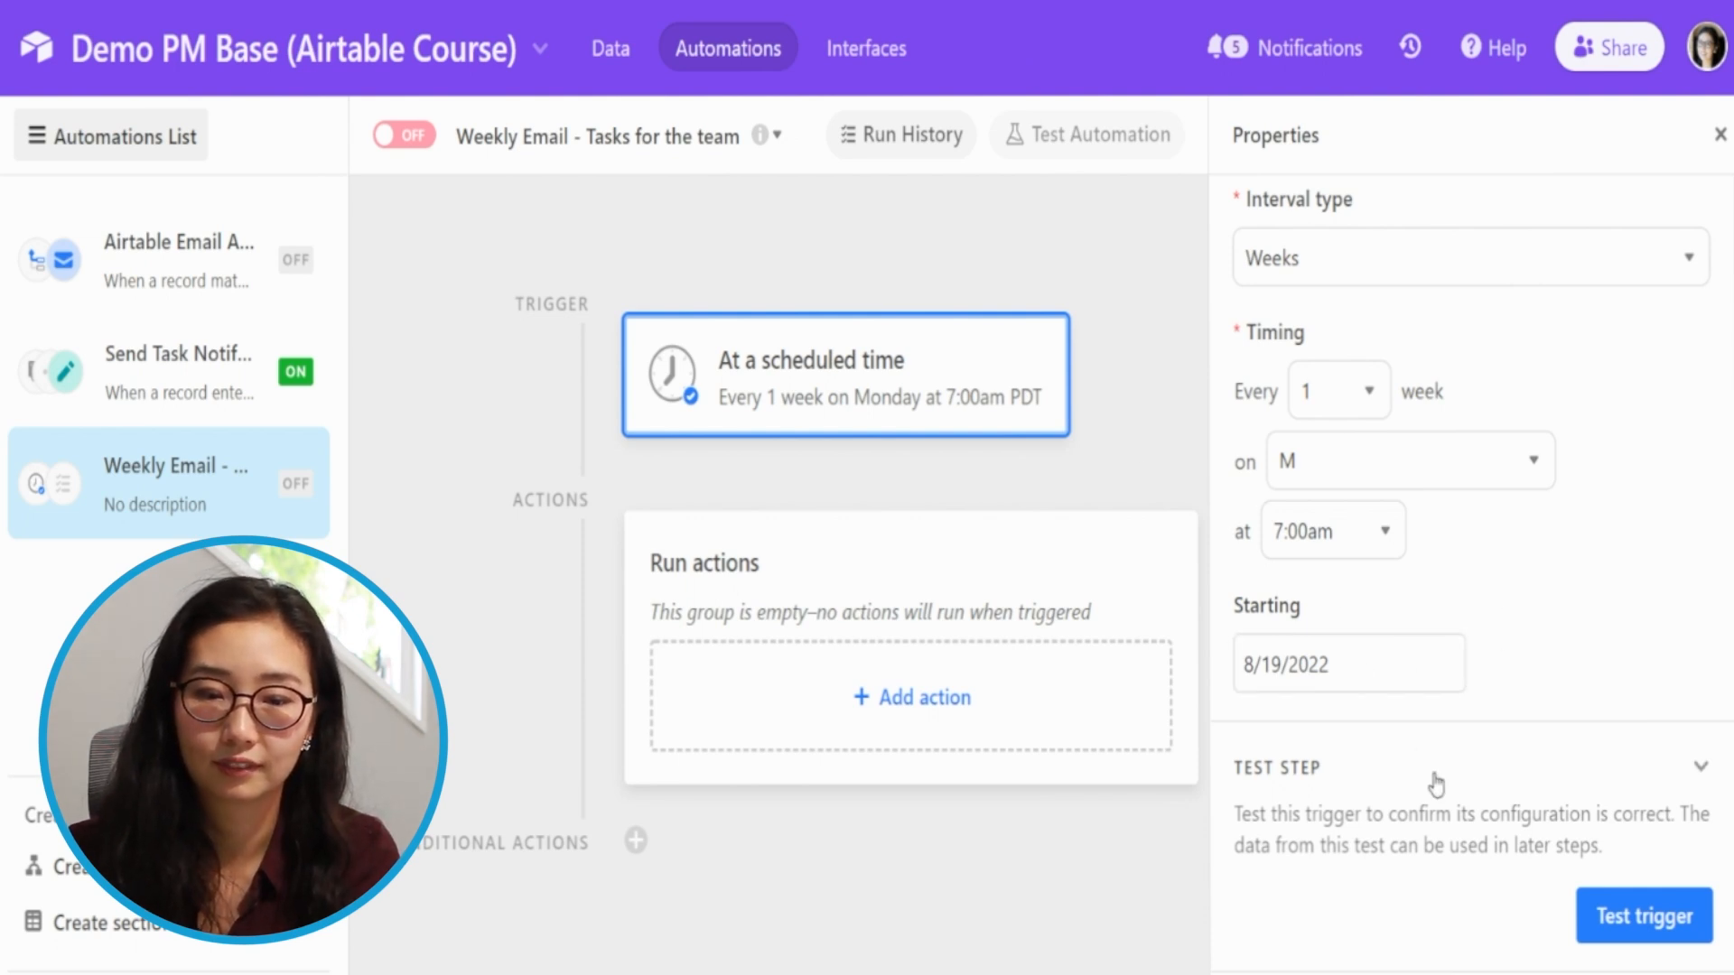
pyautogui.click(1658, 916)
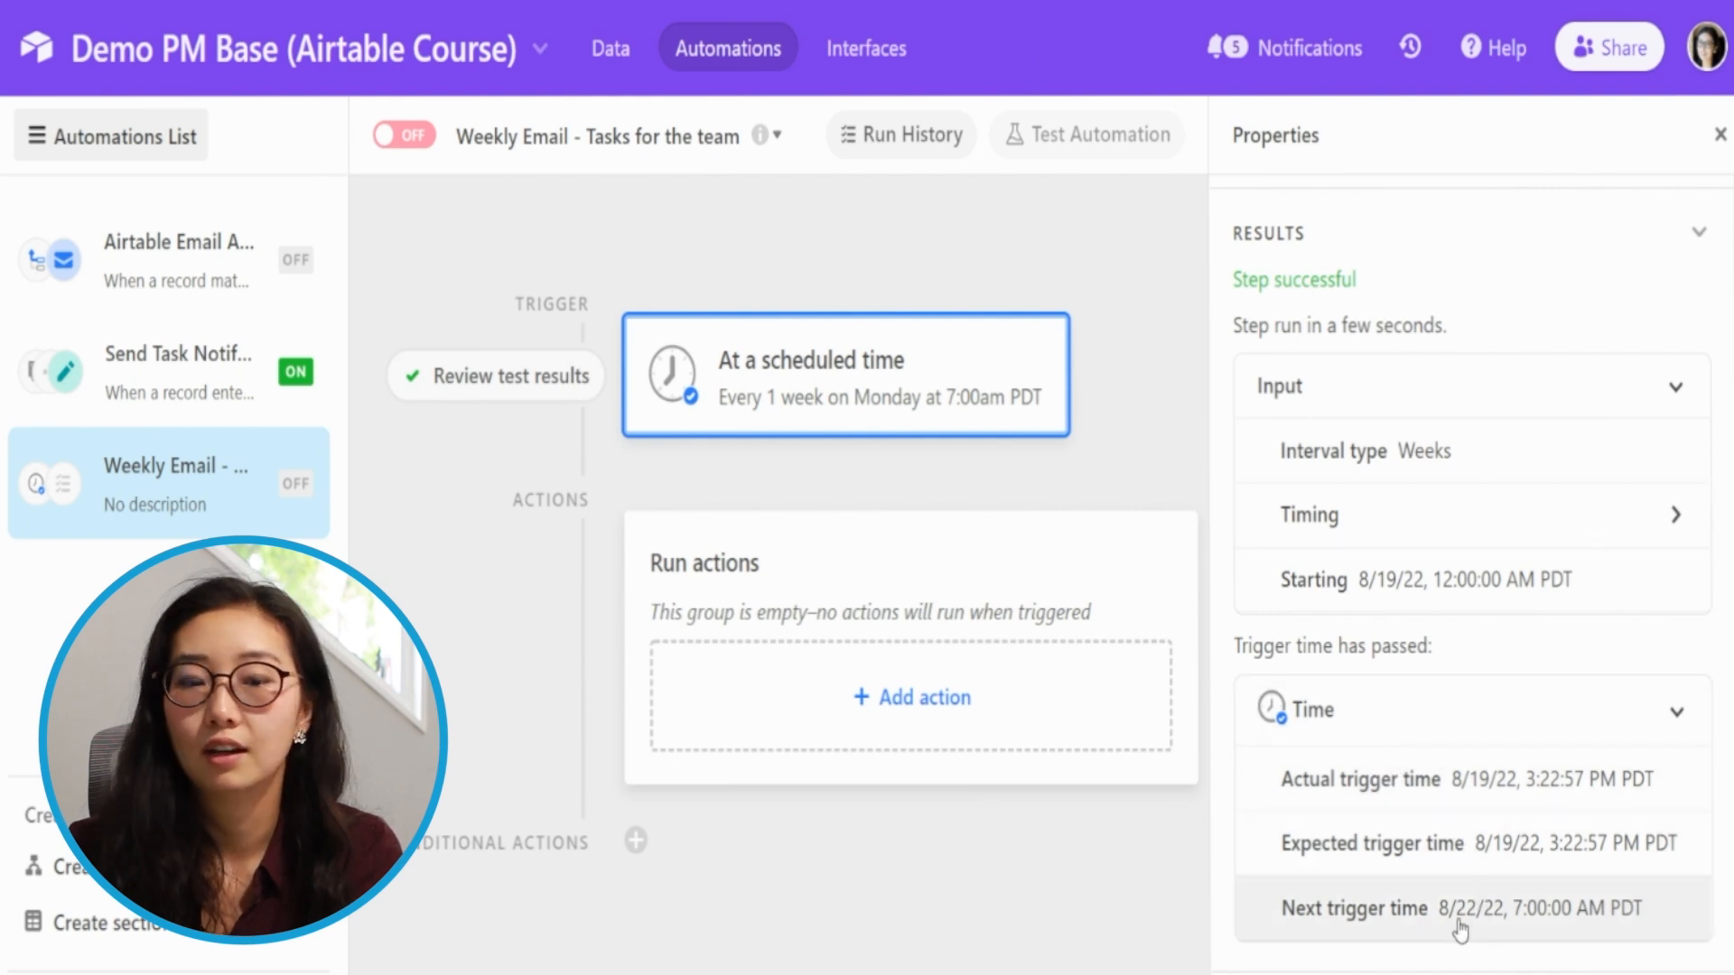
pyautogui.moveTo(1458, 930)
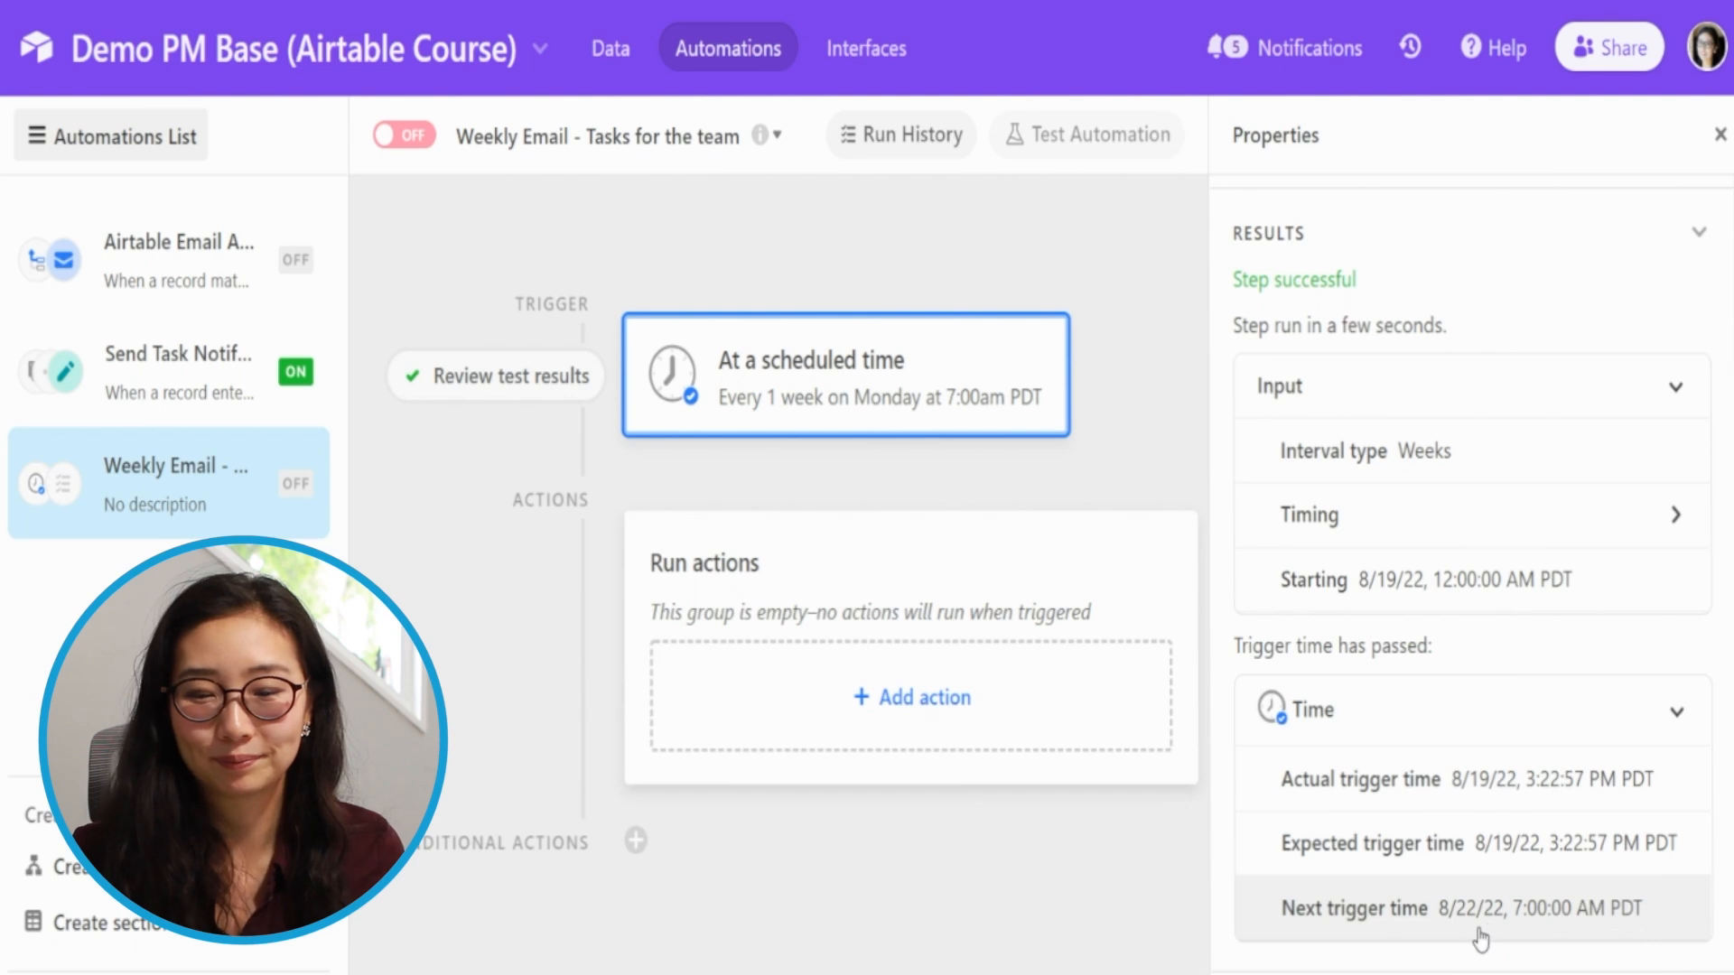
# Step: Add a Find records action with the description "Find all ongoing tasks"
pyautogui.click(914, 716)
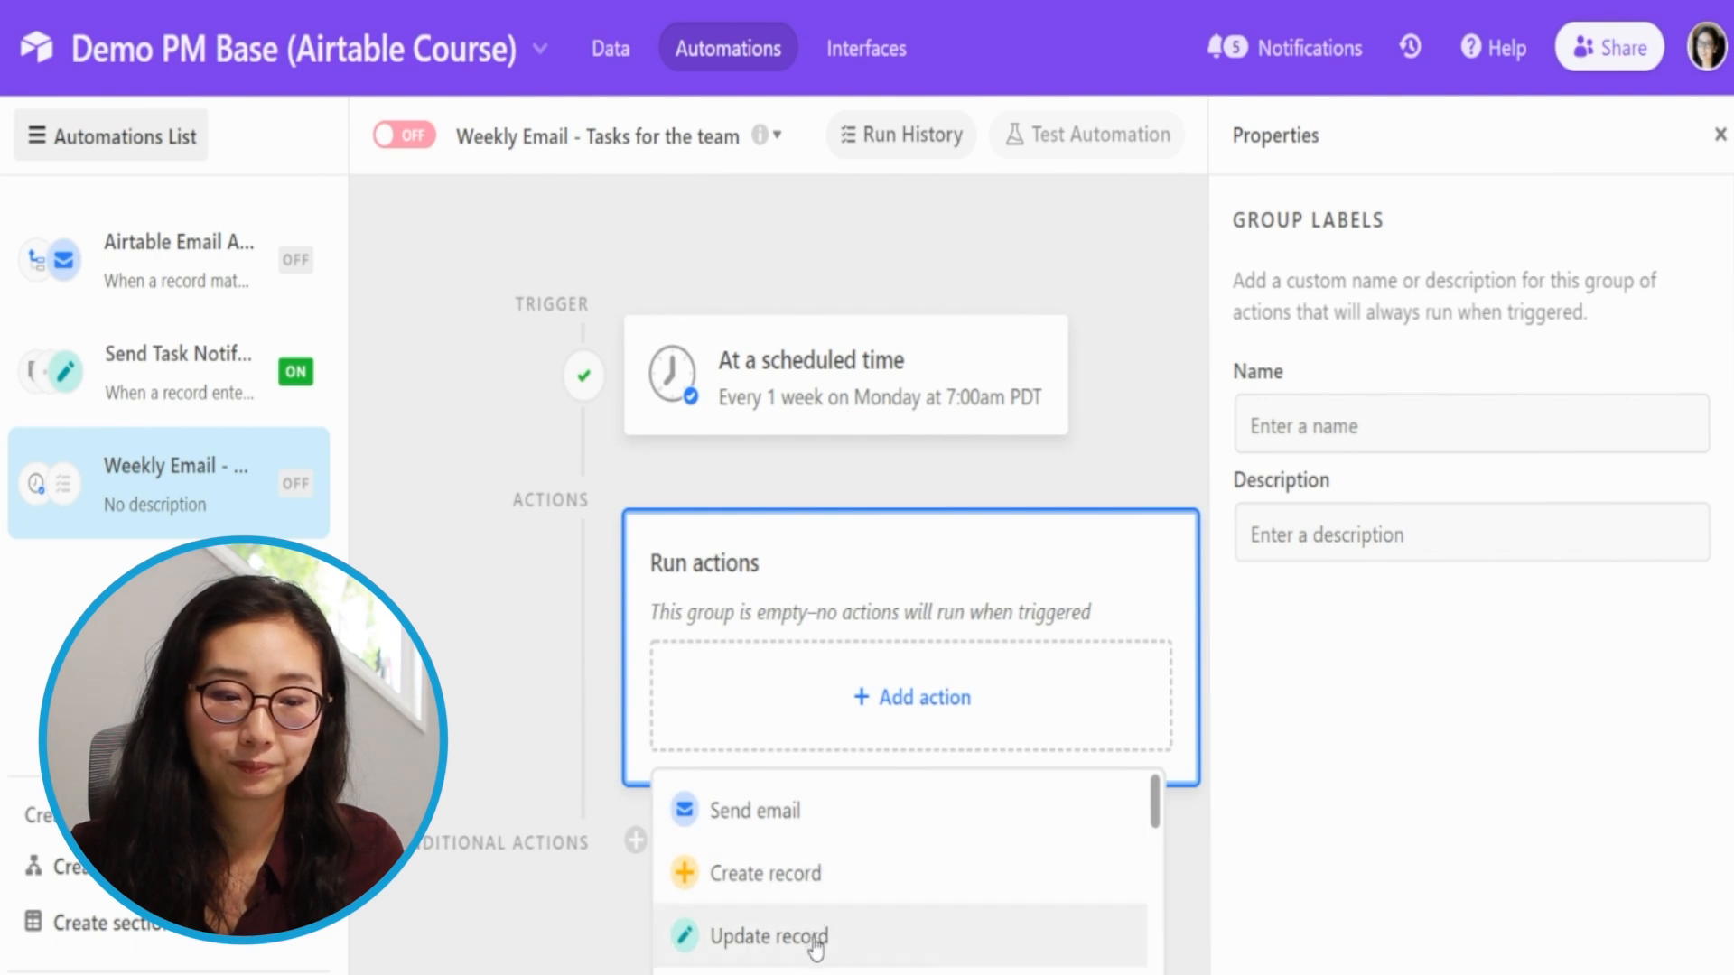
pyautogui.moveTo(1158, 806); pyautogui.dragTo(1159, 830)
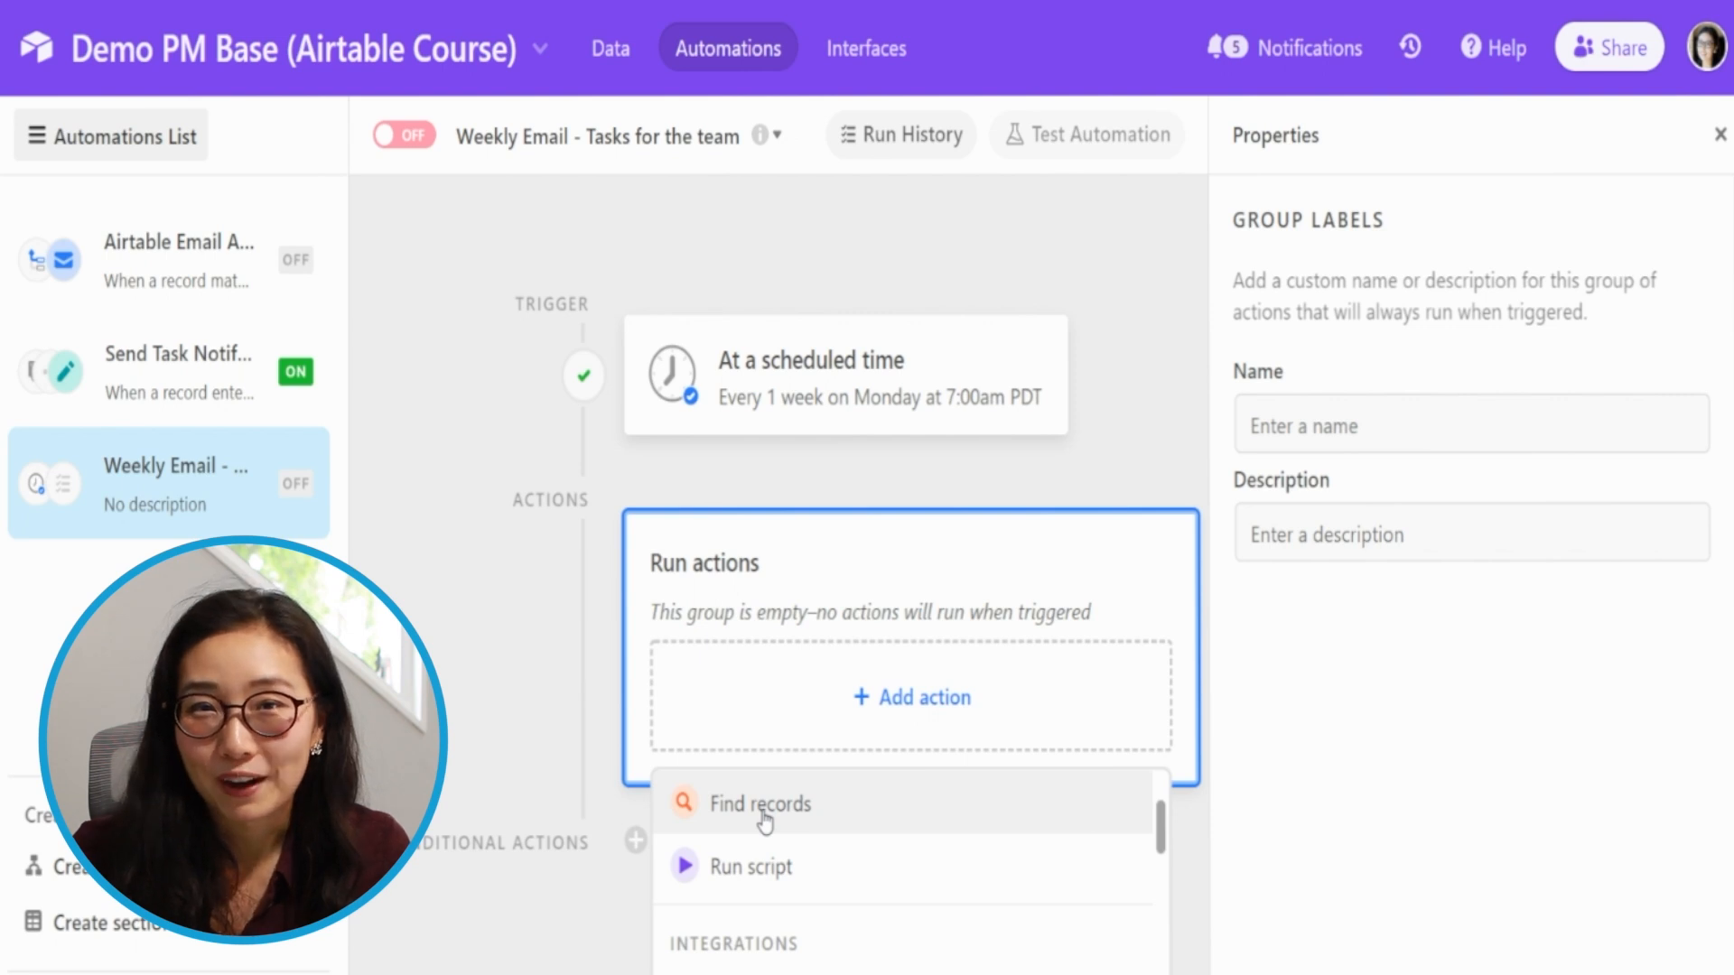
pyautogui.click(763, 811)
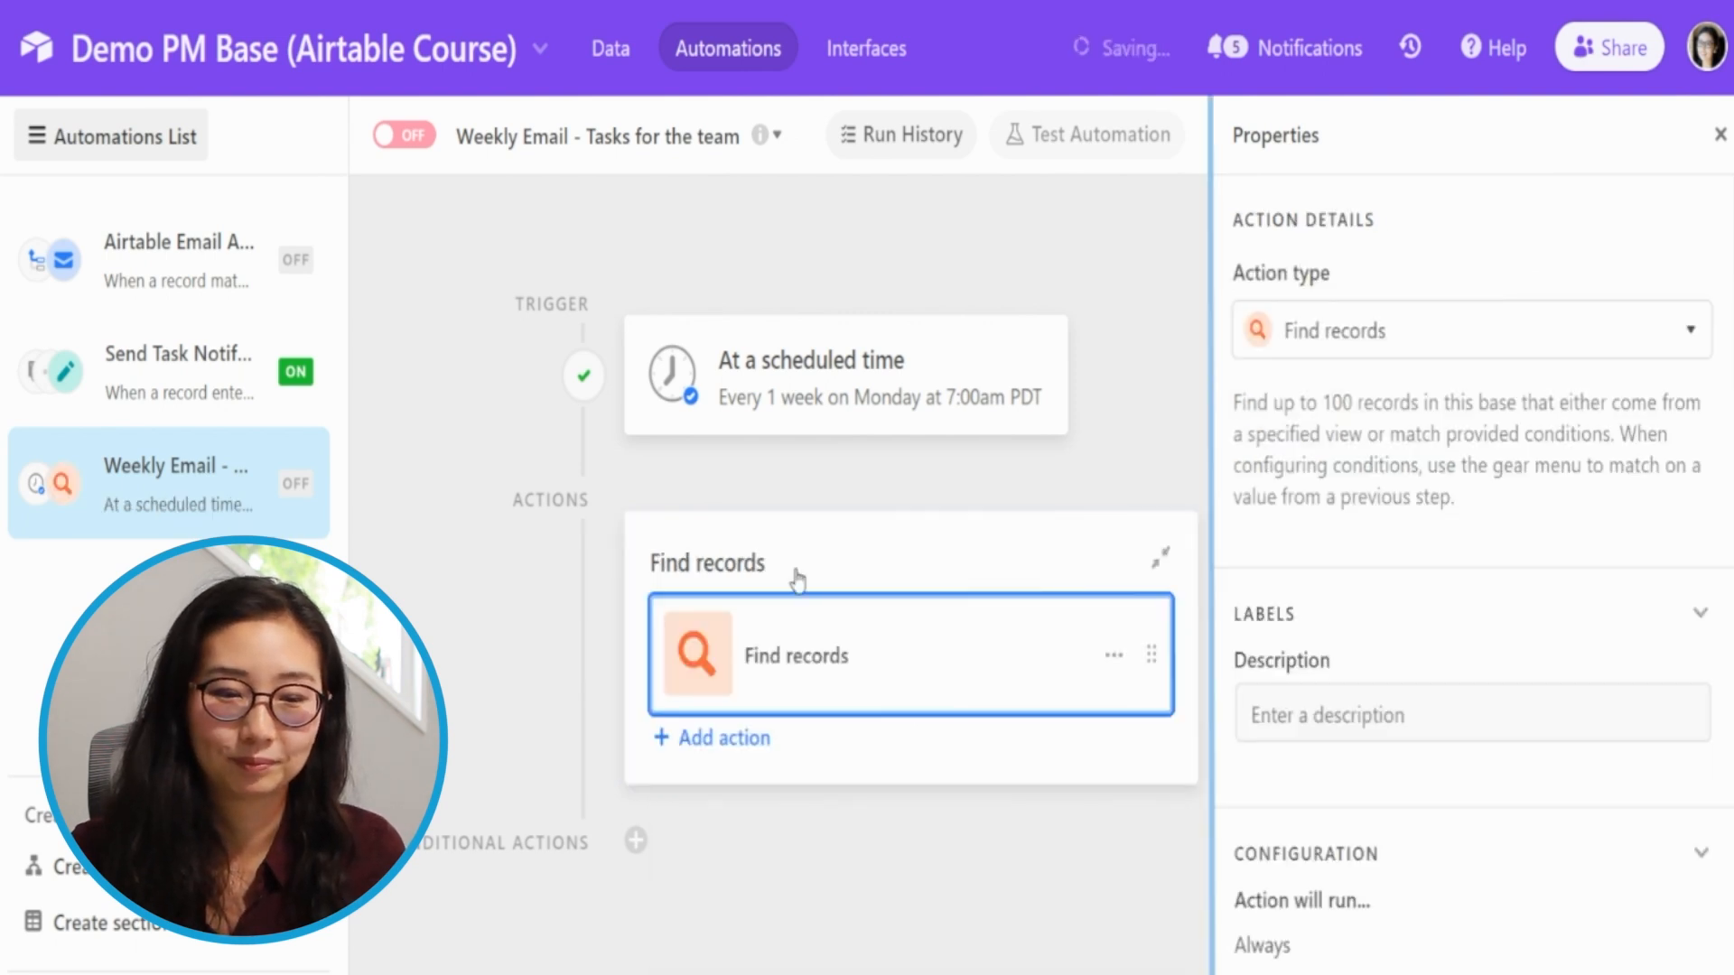
pyautogui.click(1396, 708)
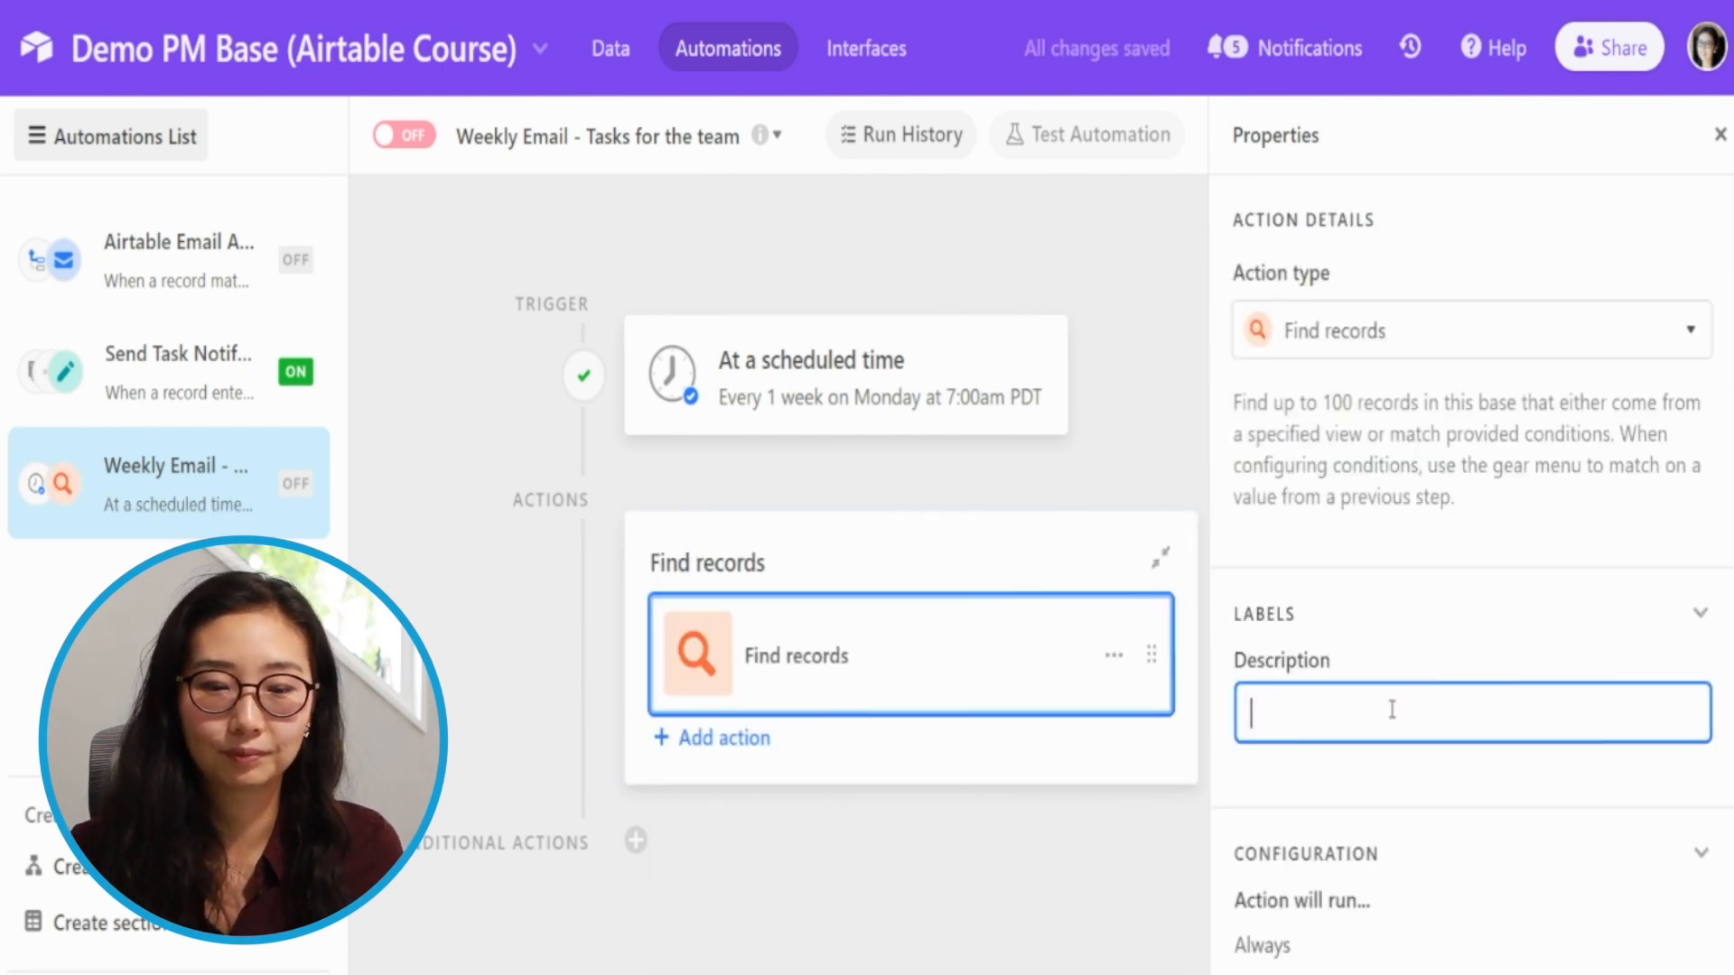
pyautogui.write('Find ')
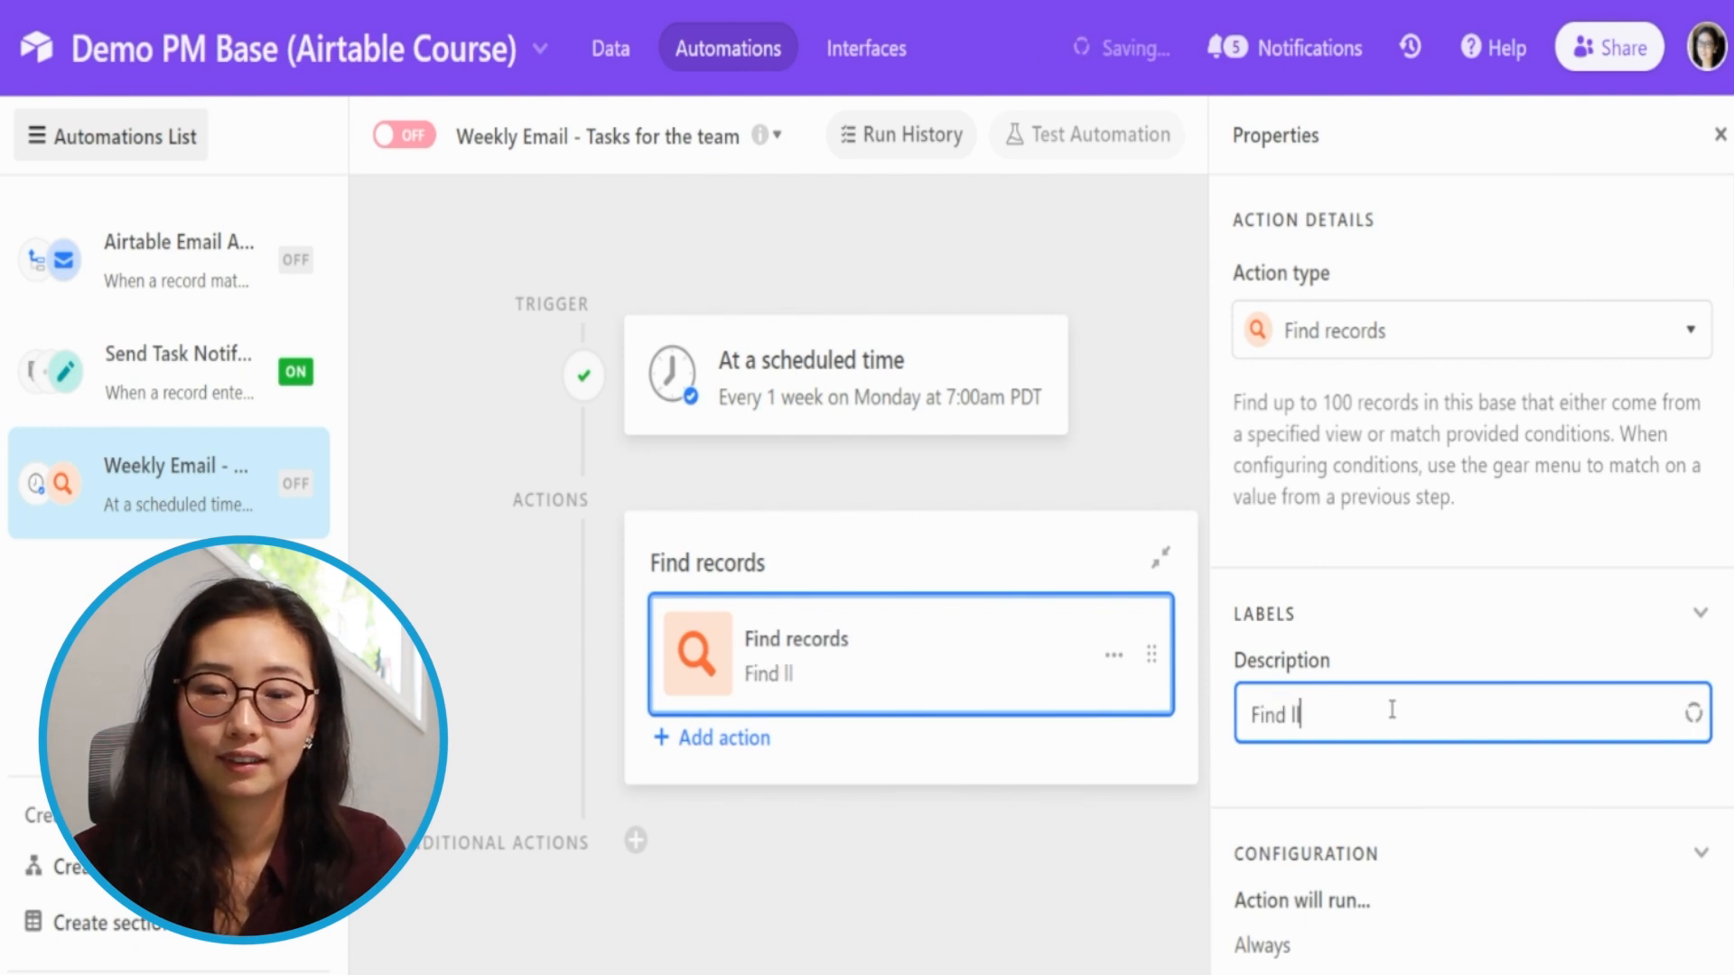
pyautogui.write('all ongoing tasks')
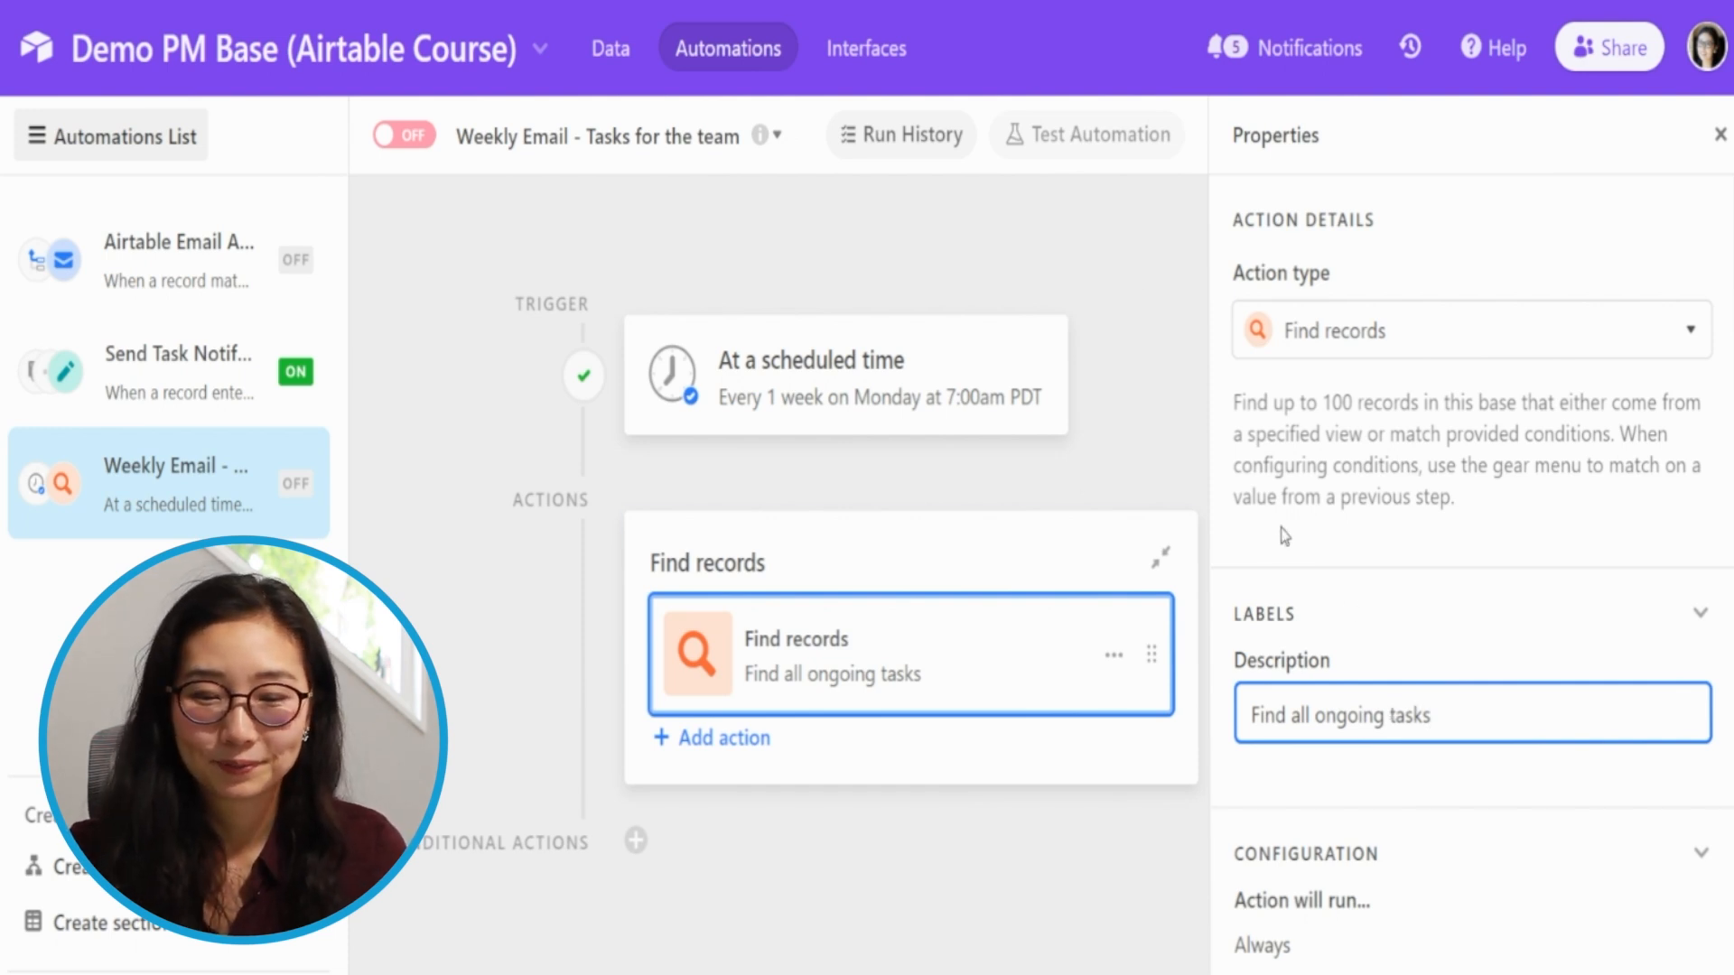
# Step: Configure the Find records action to search the Tasks table based on a condition
pyautogui.scroll(-5, 1469, 714)
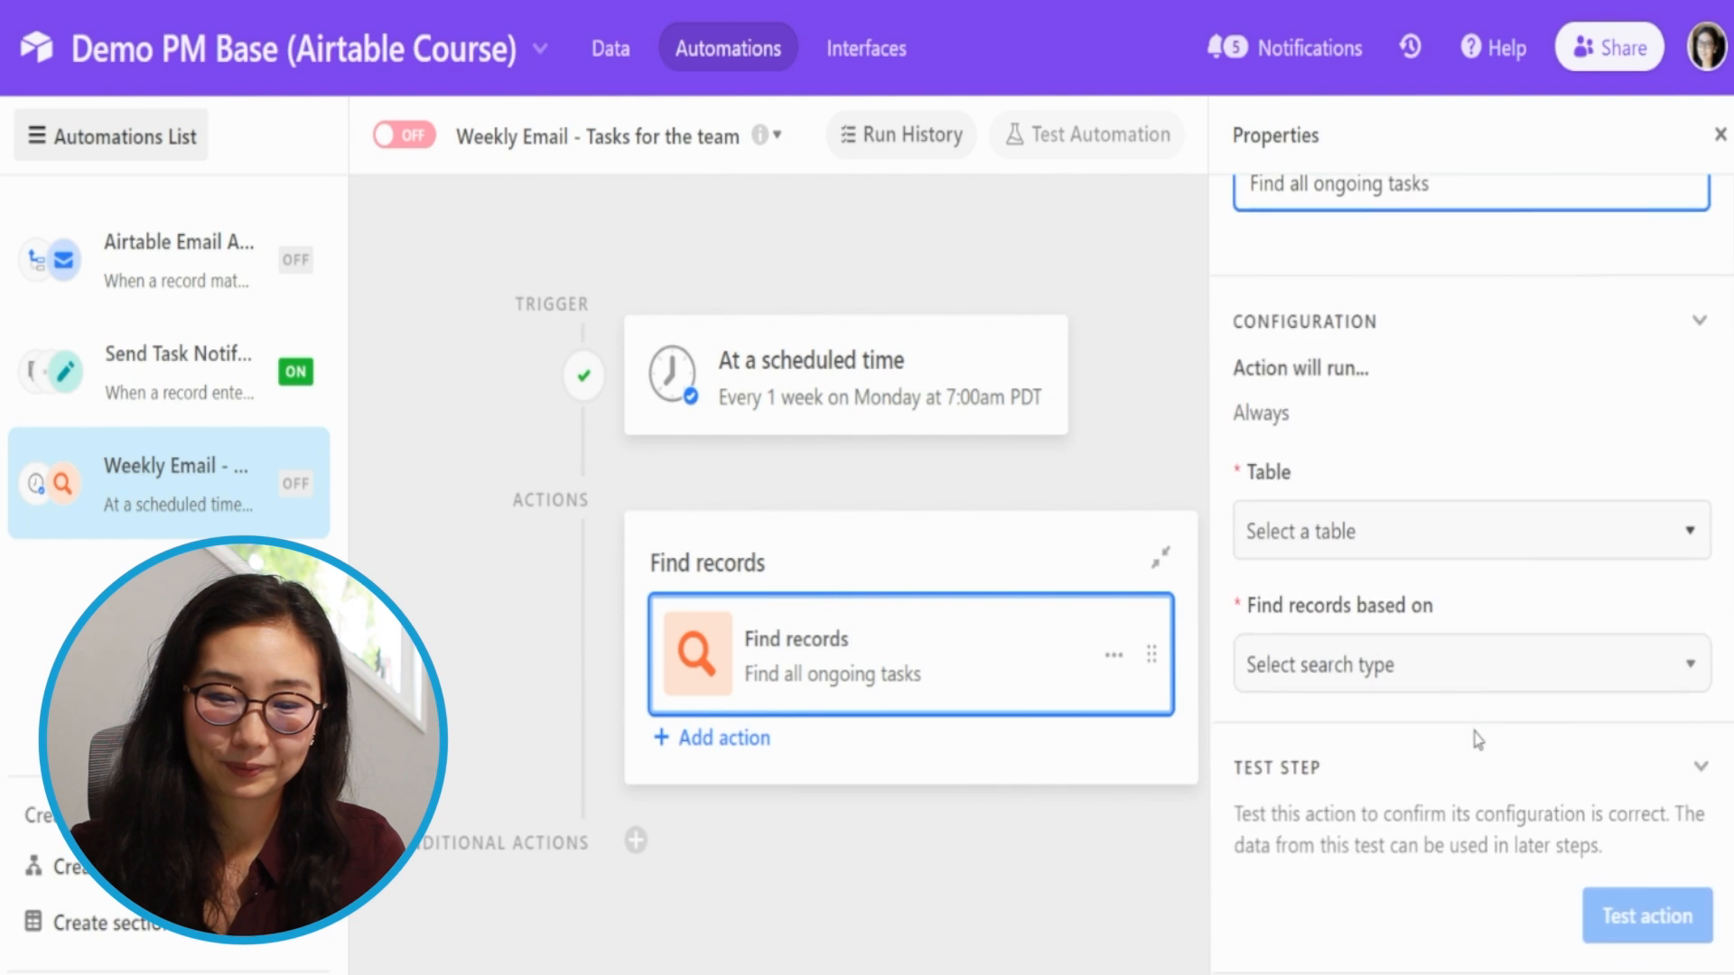
pyautogui.click(1326, 540)
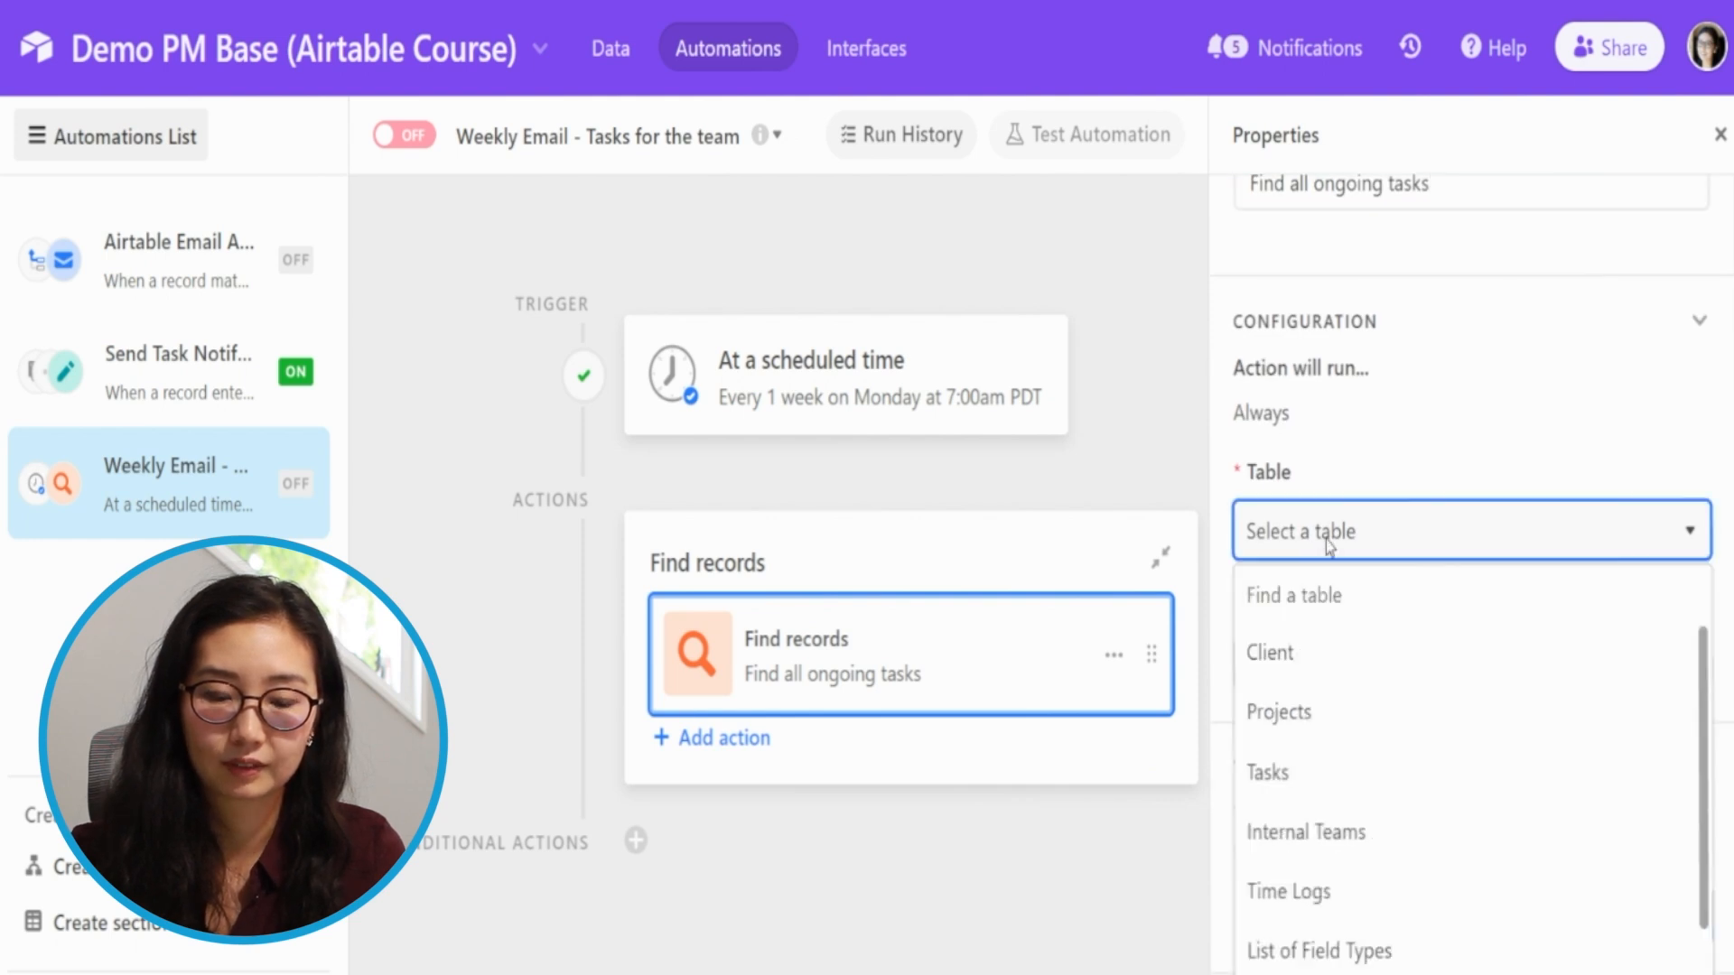
pyautogui.click(1335, 774)
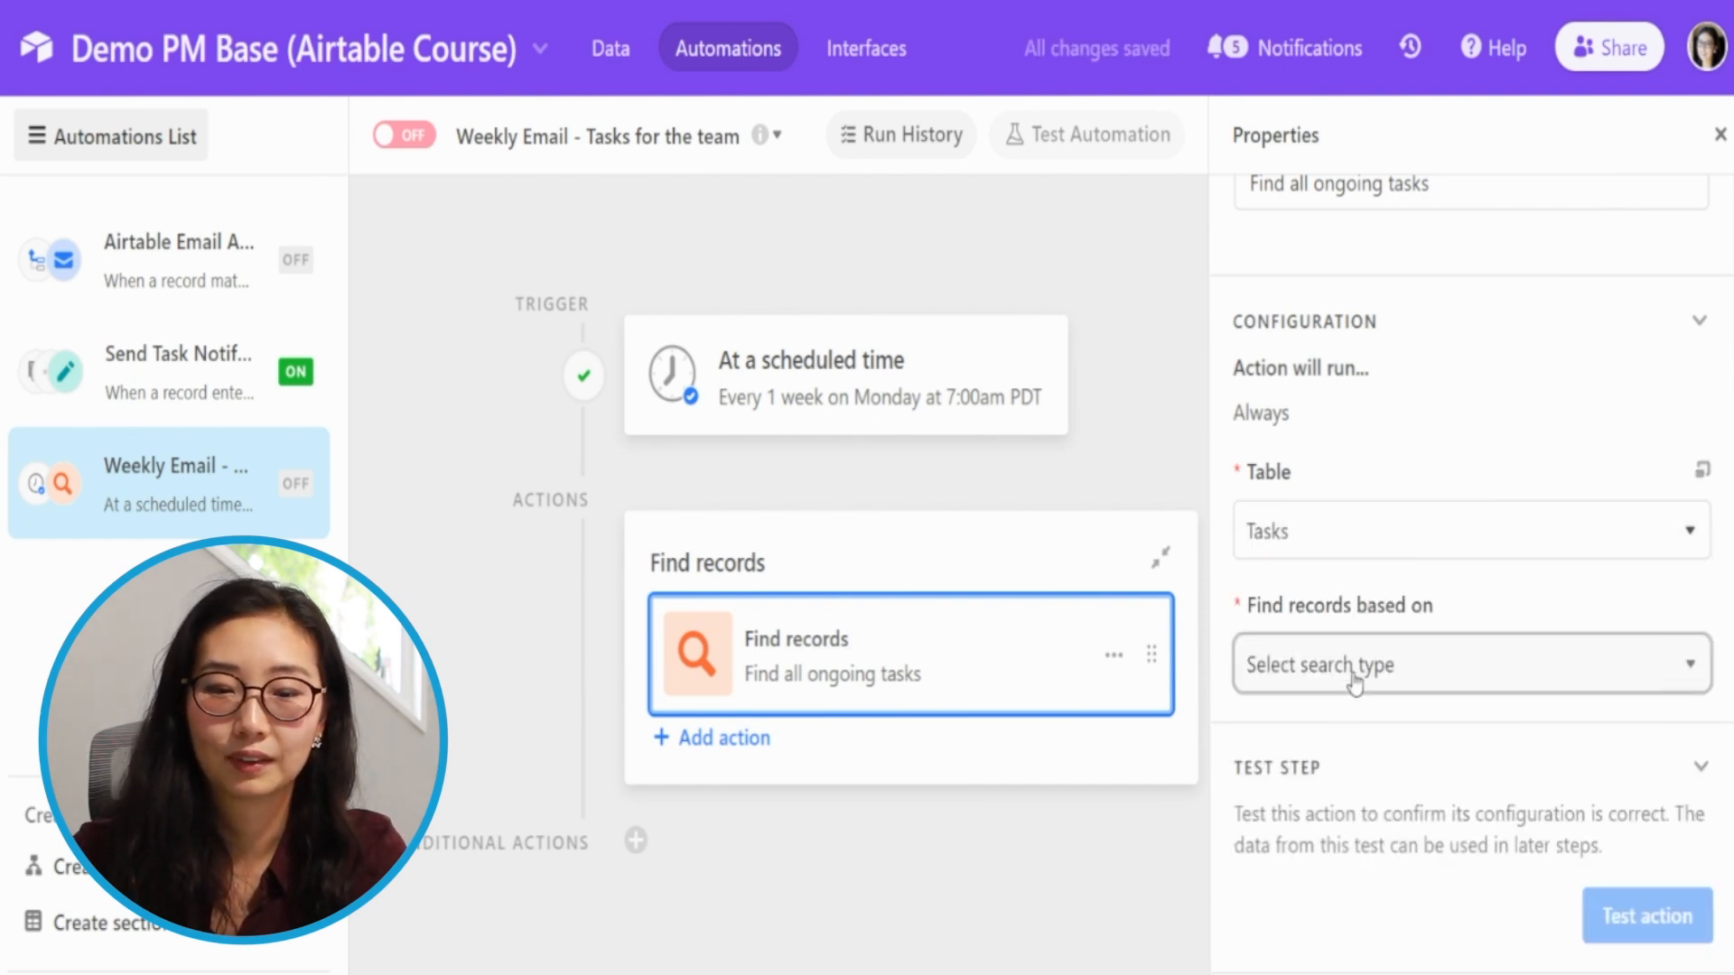
pyautogui.click(1406, 677)
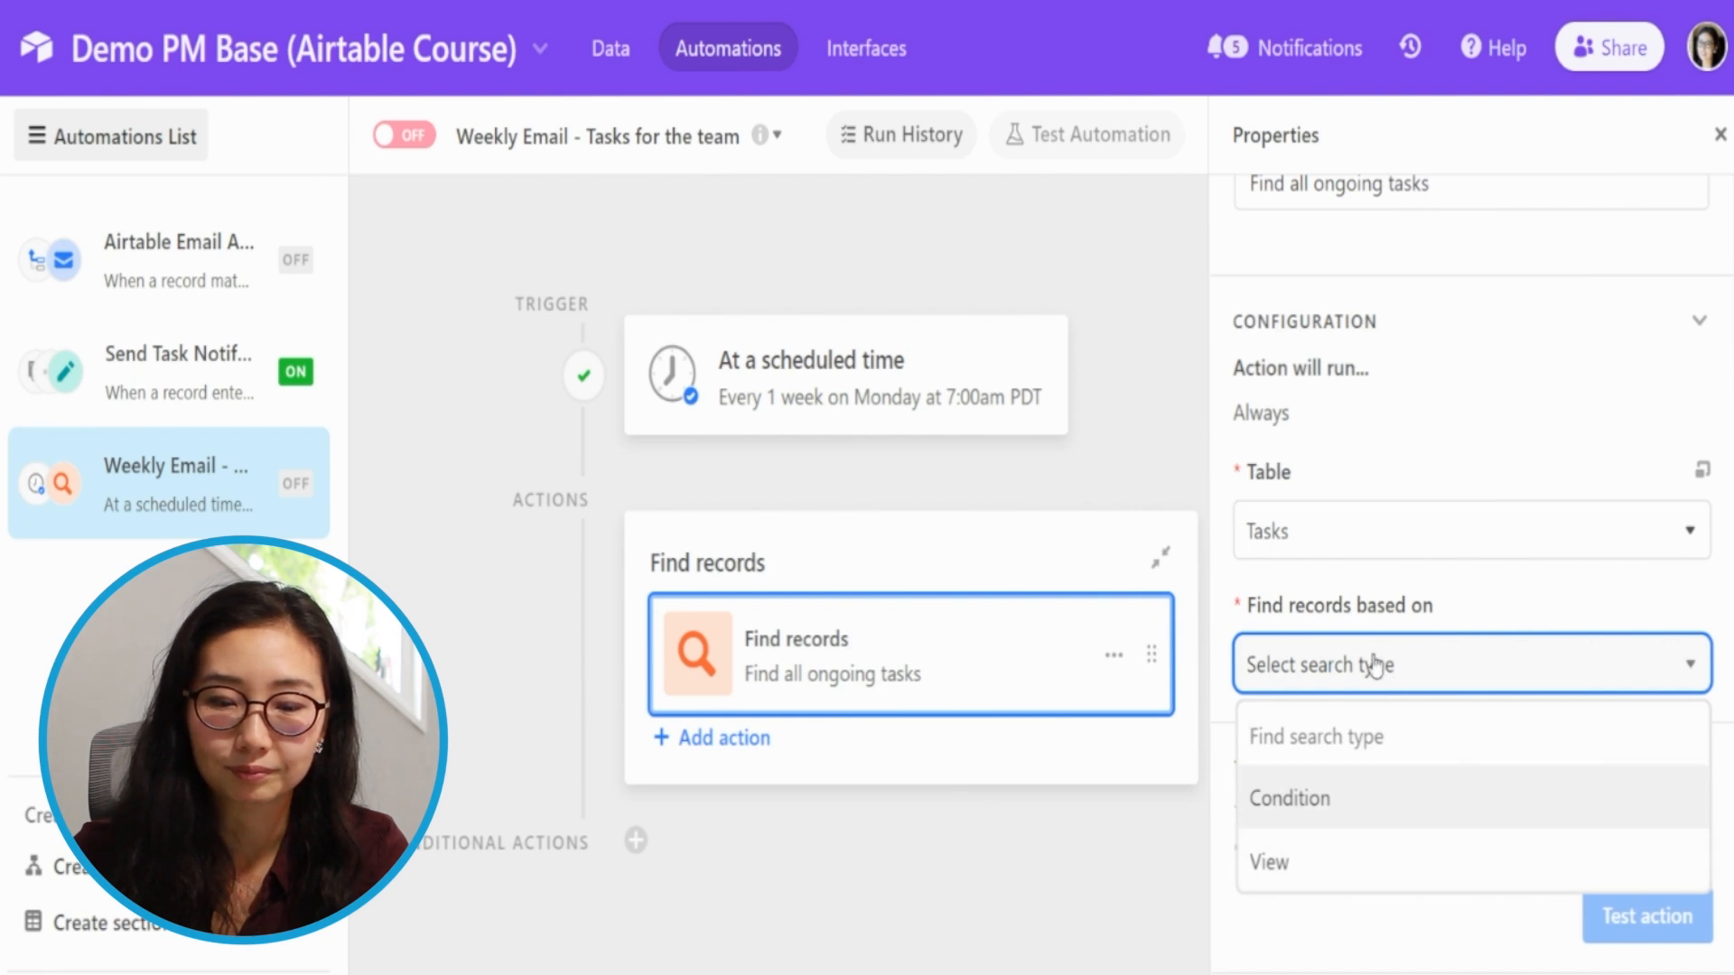
pyautogui.click(1307, 804)
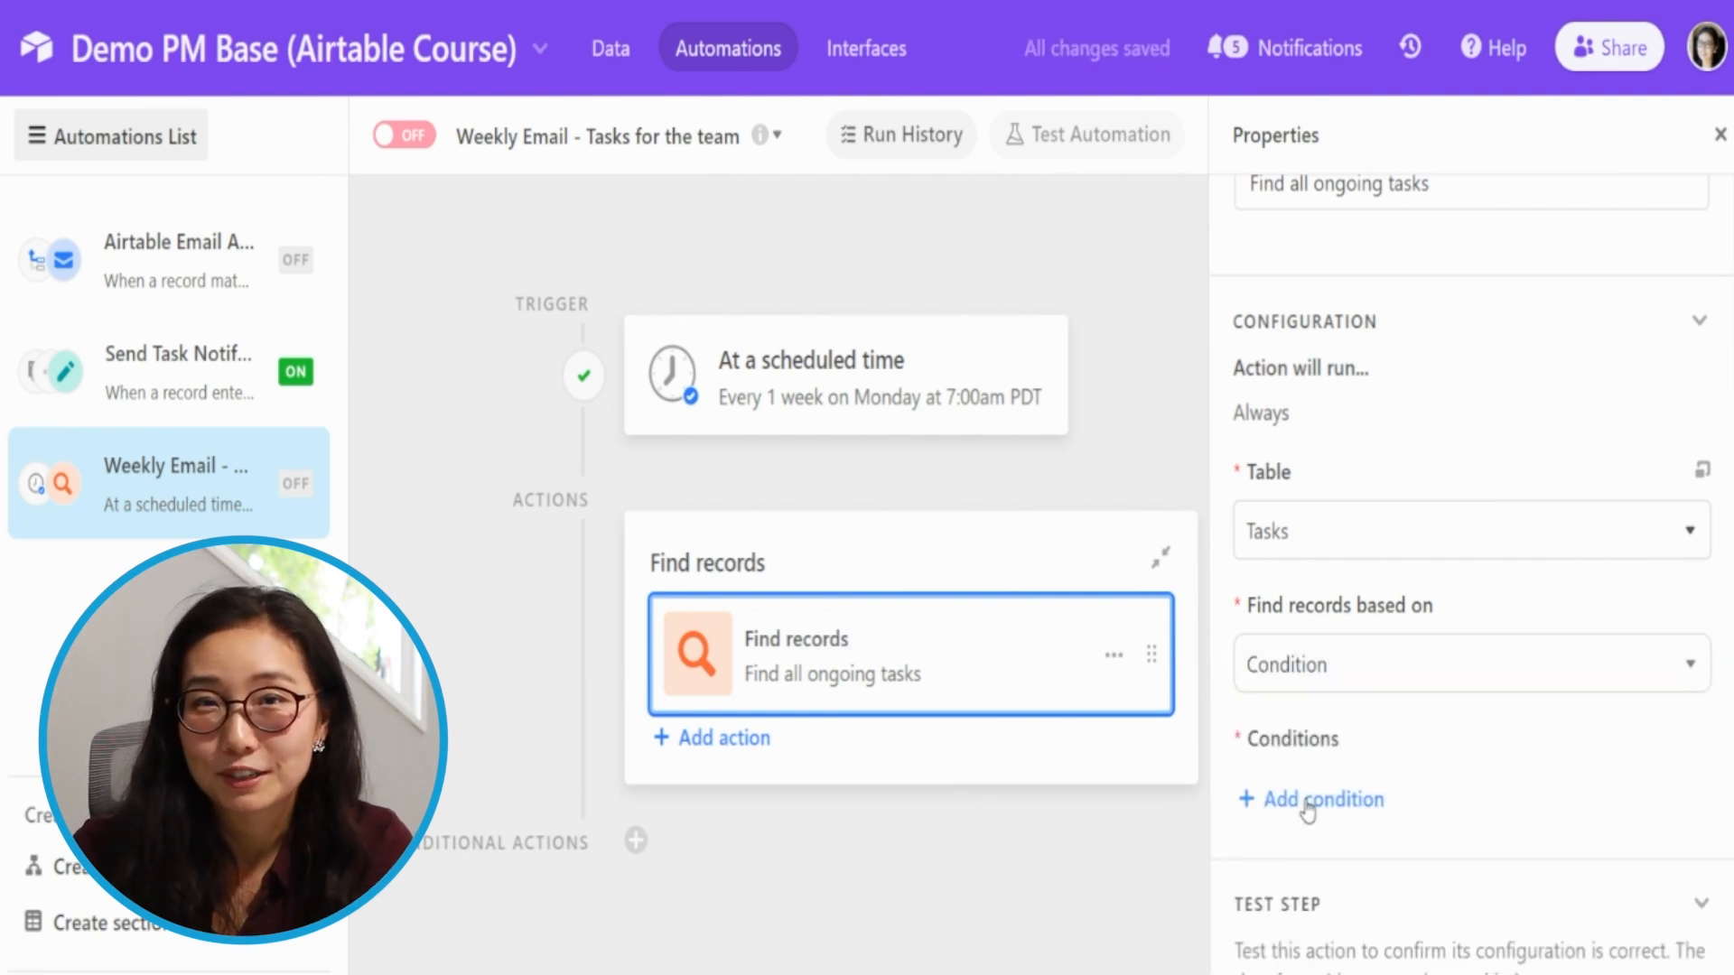
# Step: Add a condition to the Find records action that filters on the Task Status (Single Select) field
pyautogui.scroll(-2, 1454, 614)
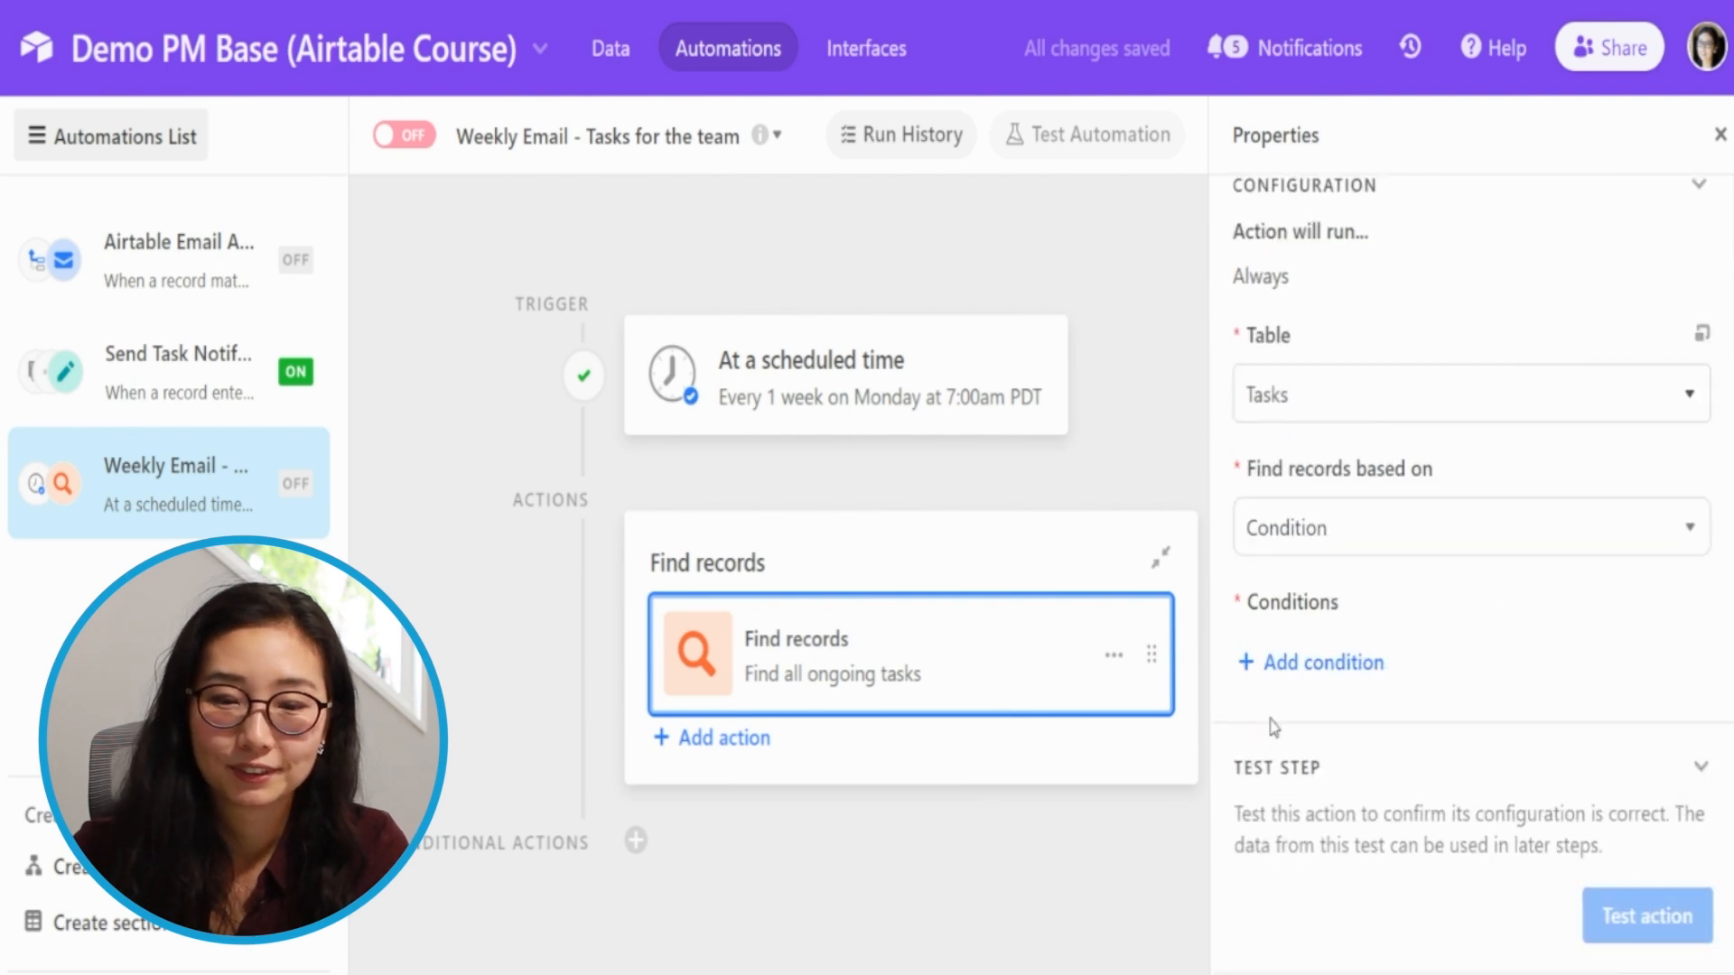
pyautogui.click(1319, 664)
pyautogui.click(1375, 670)
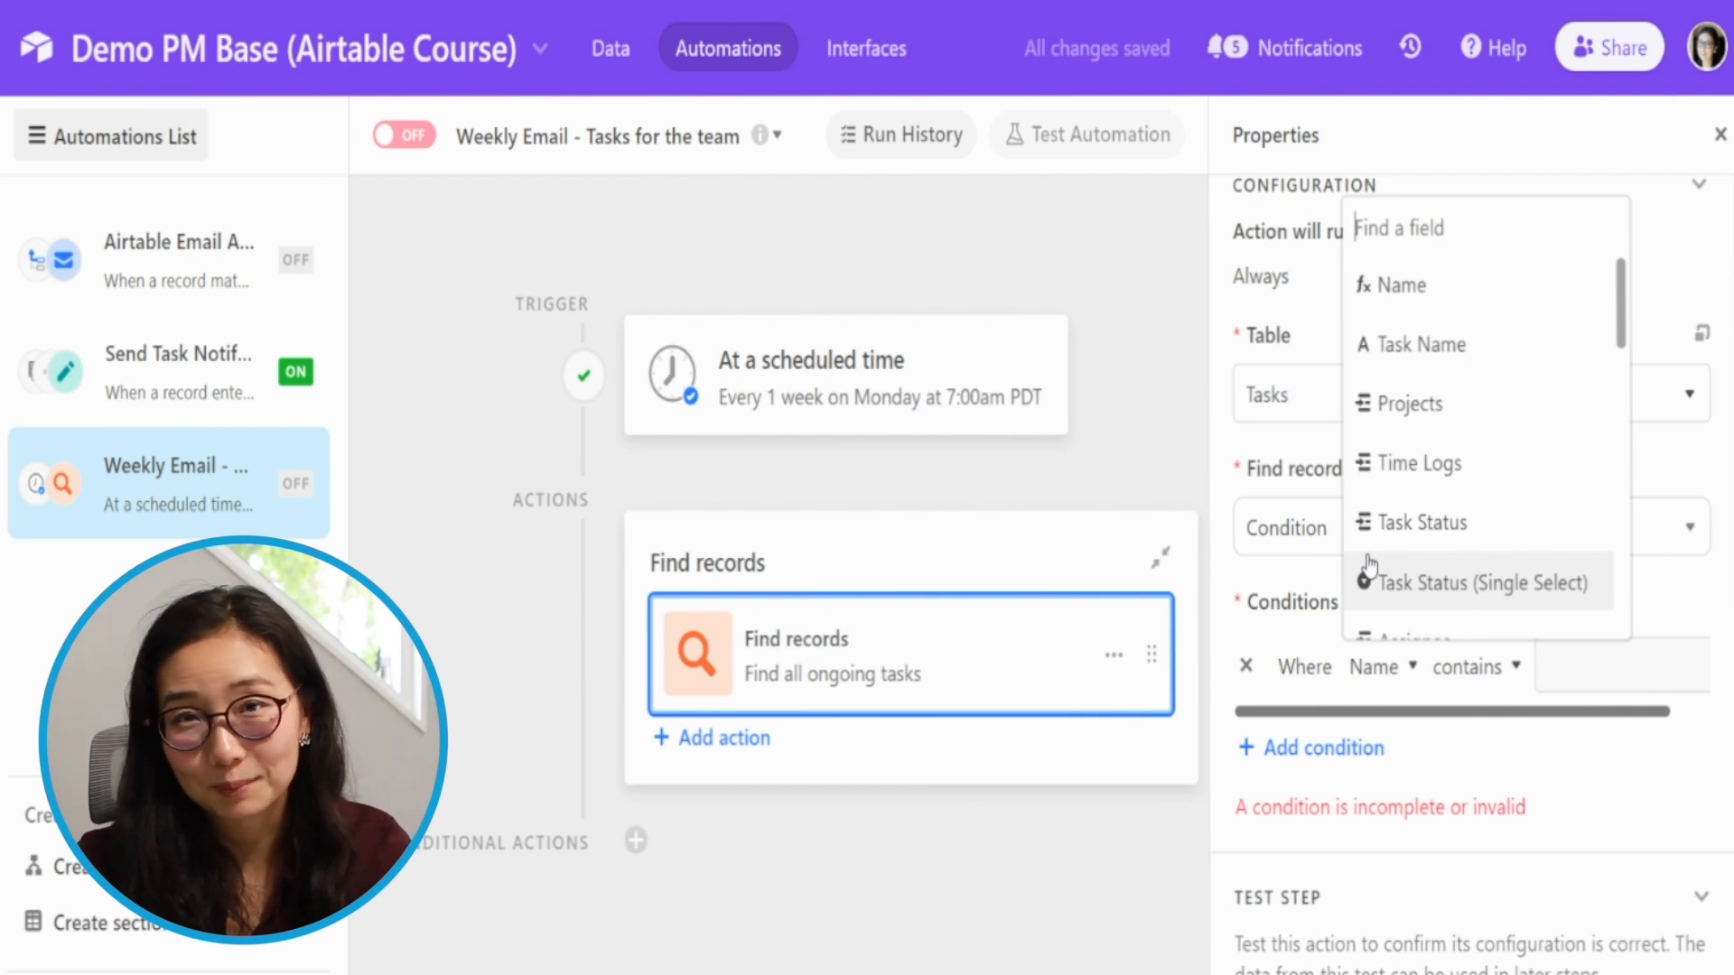
pyautogui.write('status')
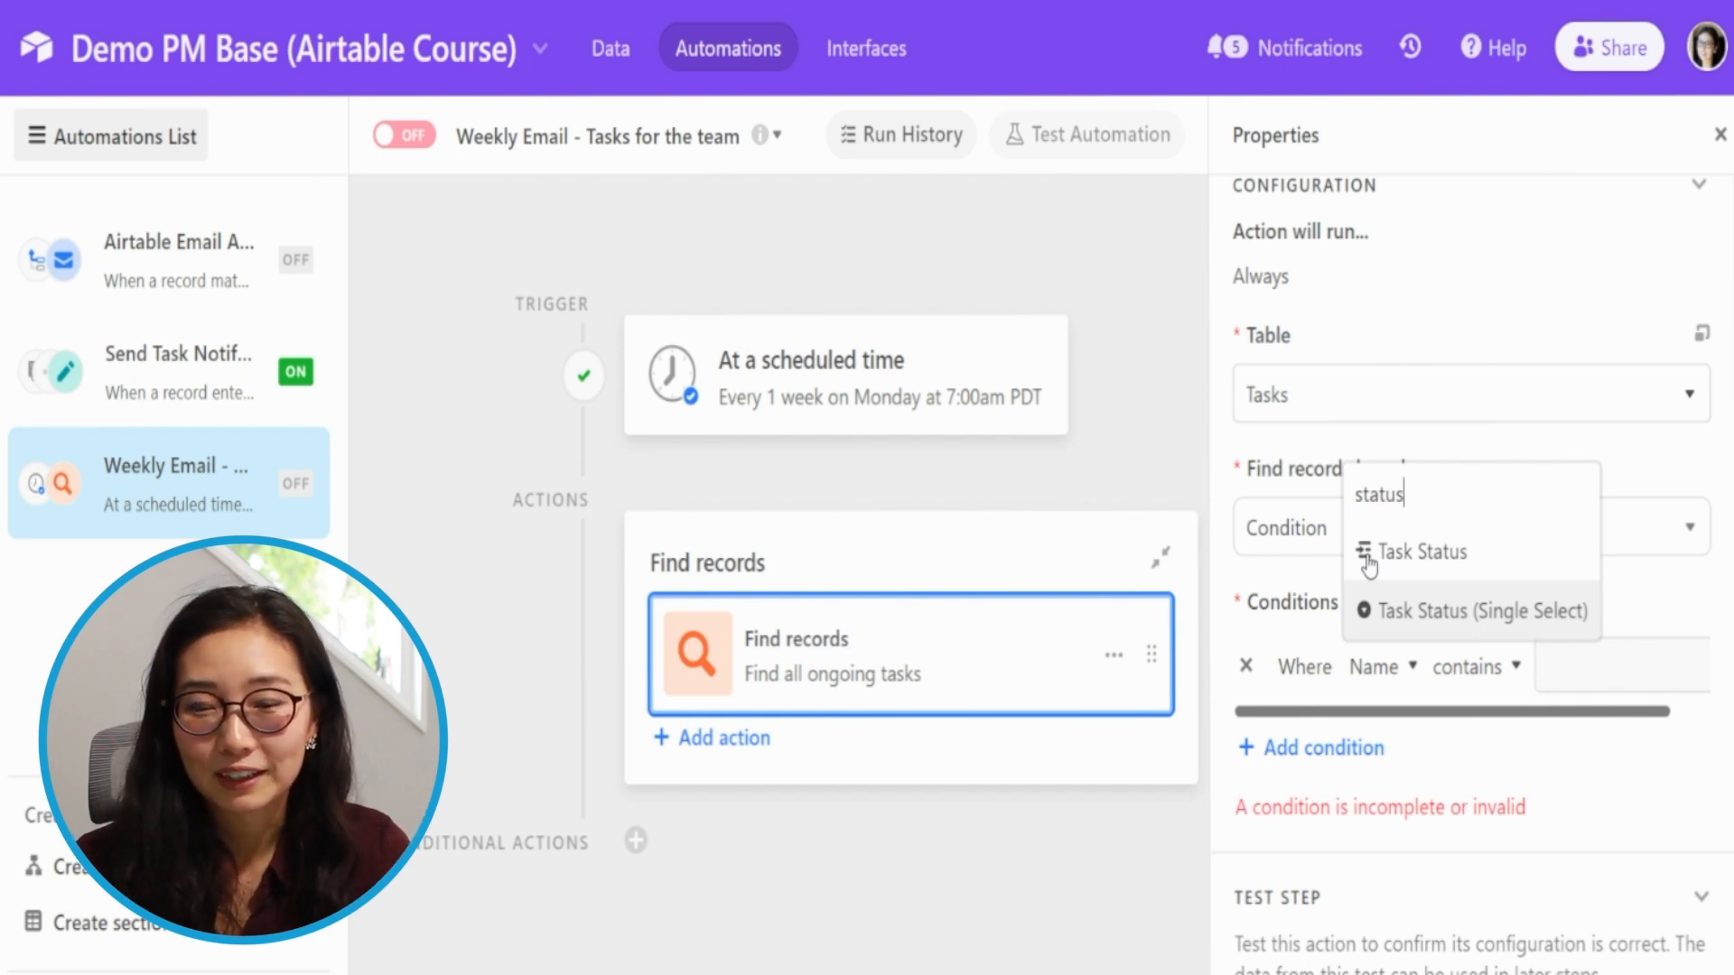
pyautogui.click(1427, 611)
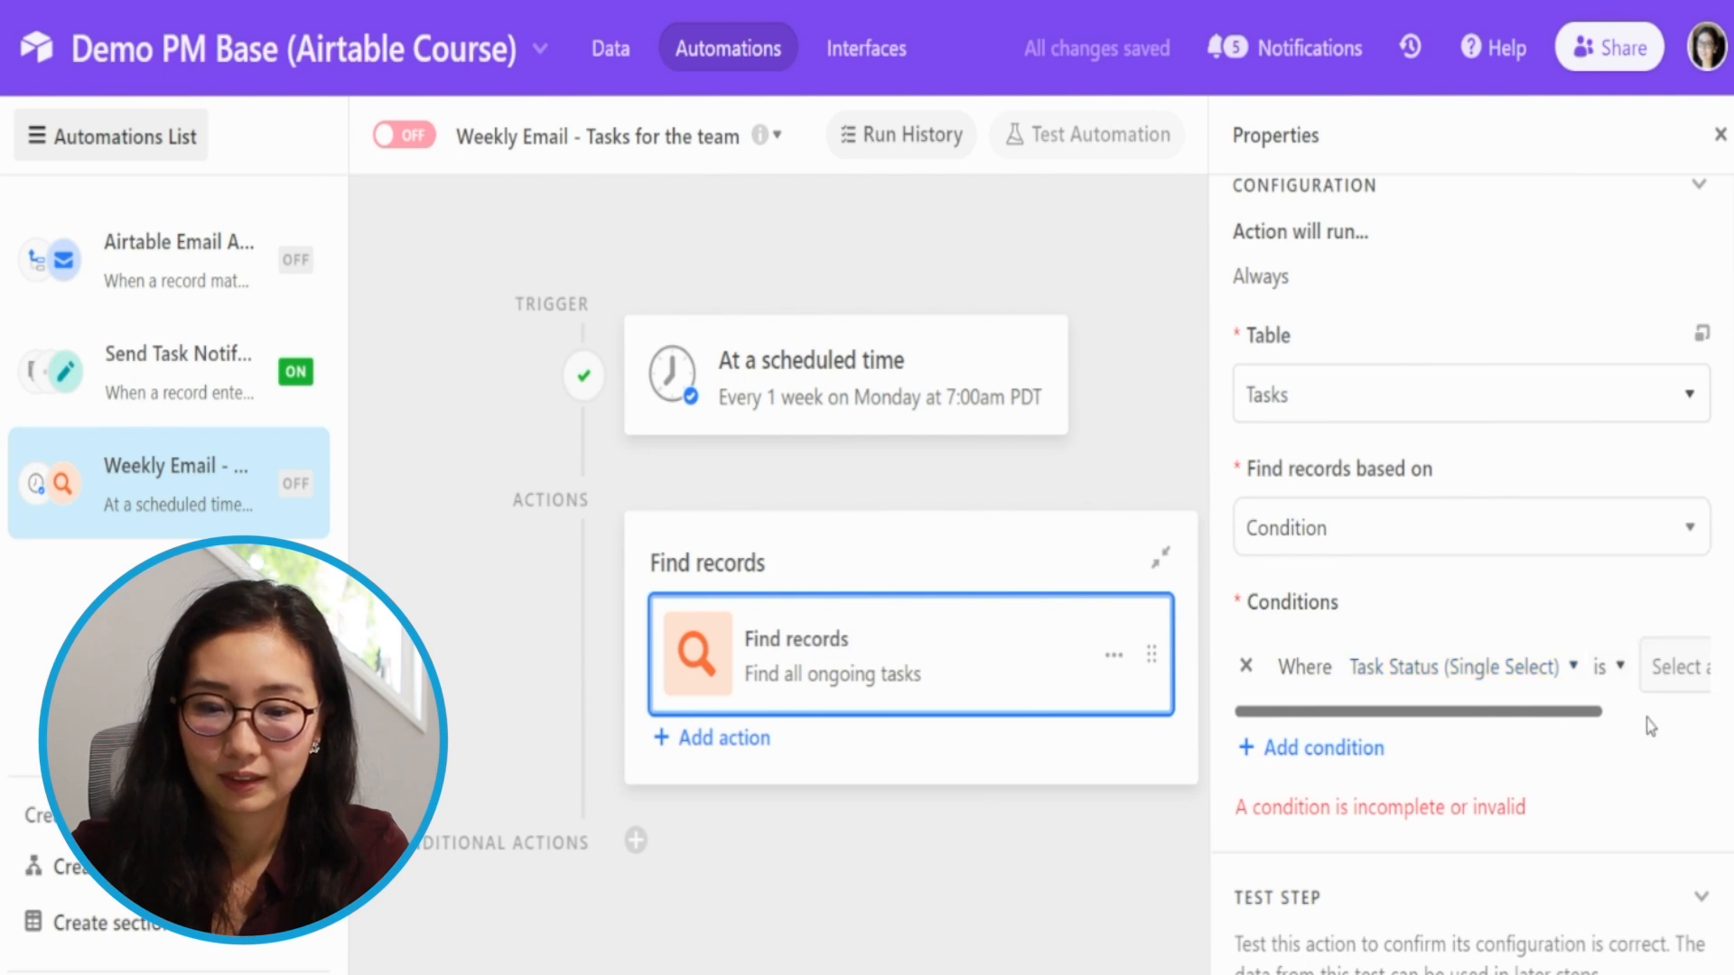
# Step: Set the Task Status condition's operator to "is not" and its value to Completed
pyautogui.moveTo(1570, 715); pyautogui.dragTo(1716, 717)
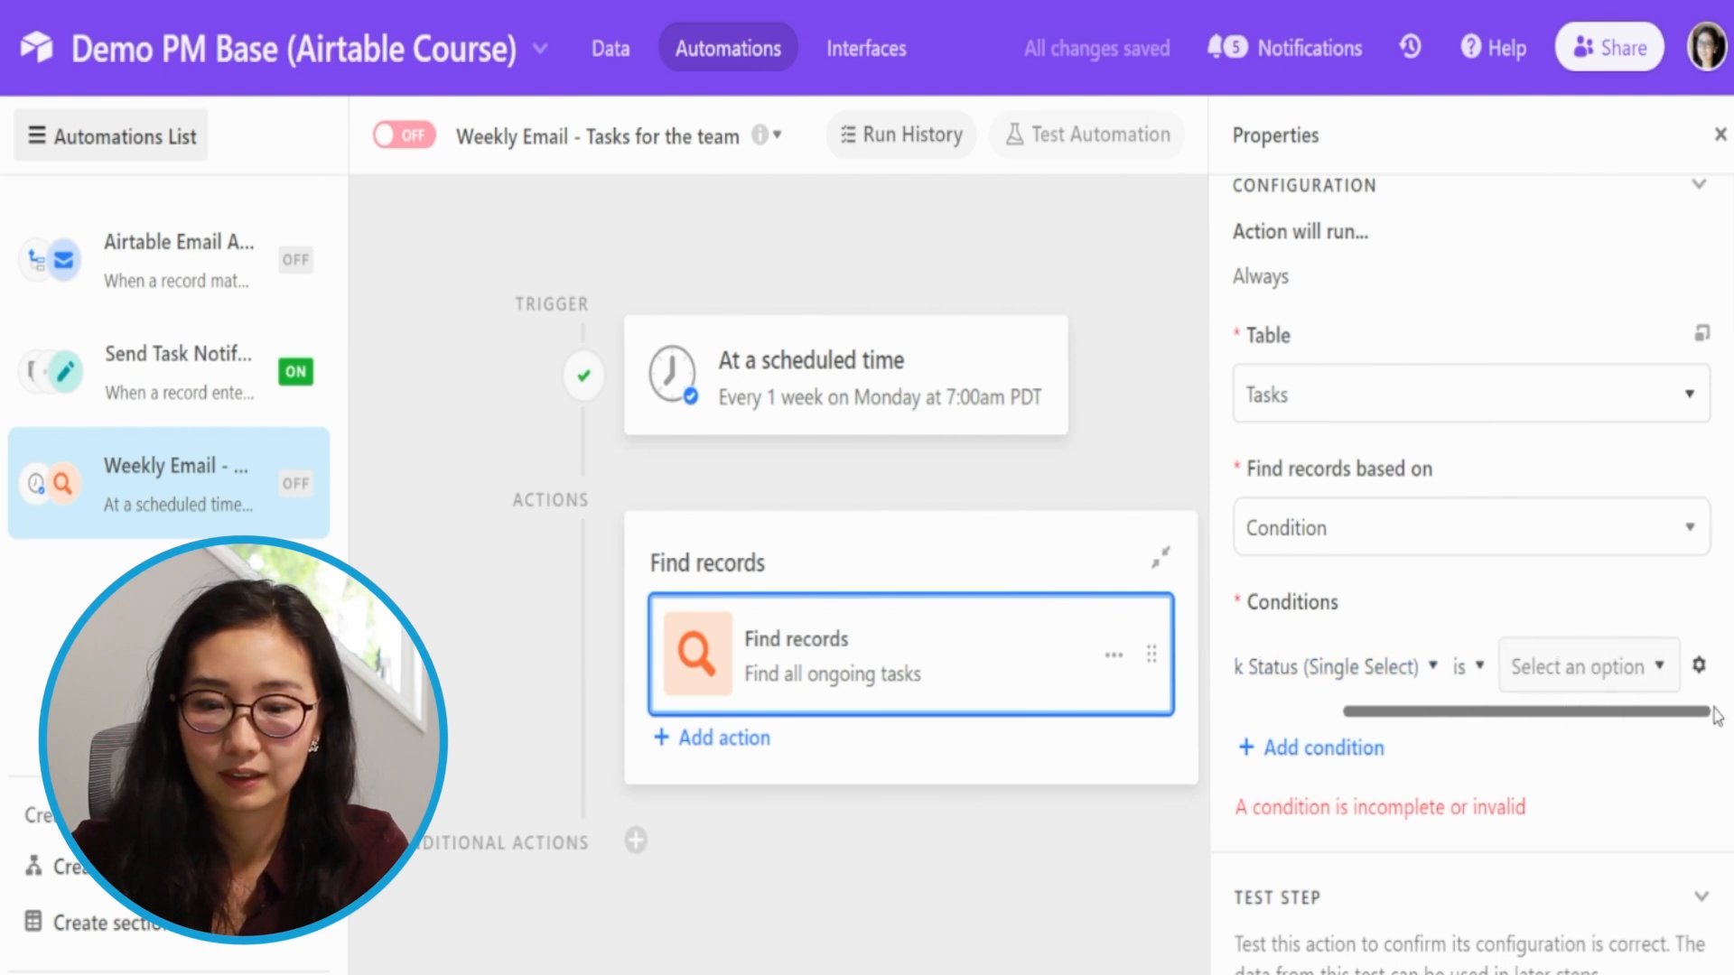
pyautogui.click(1658, 668)
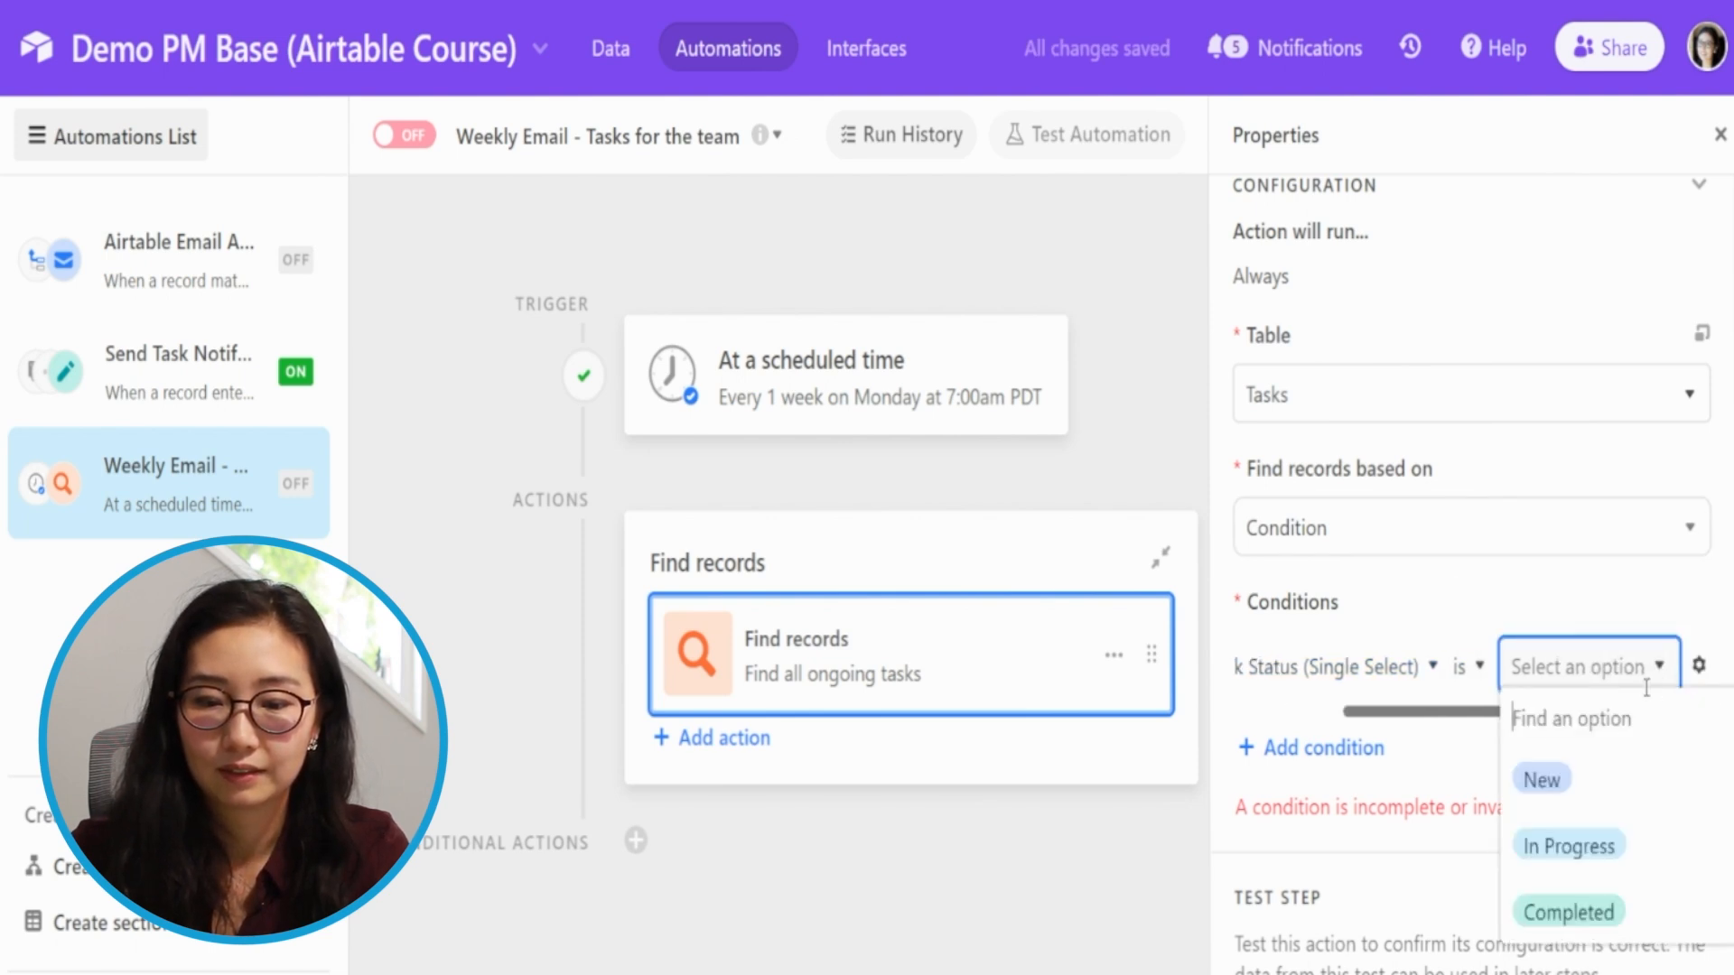
pyautogui.click(1472, 668)
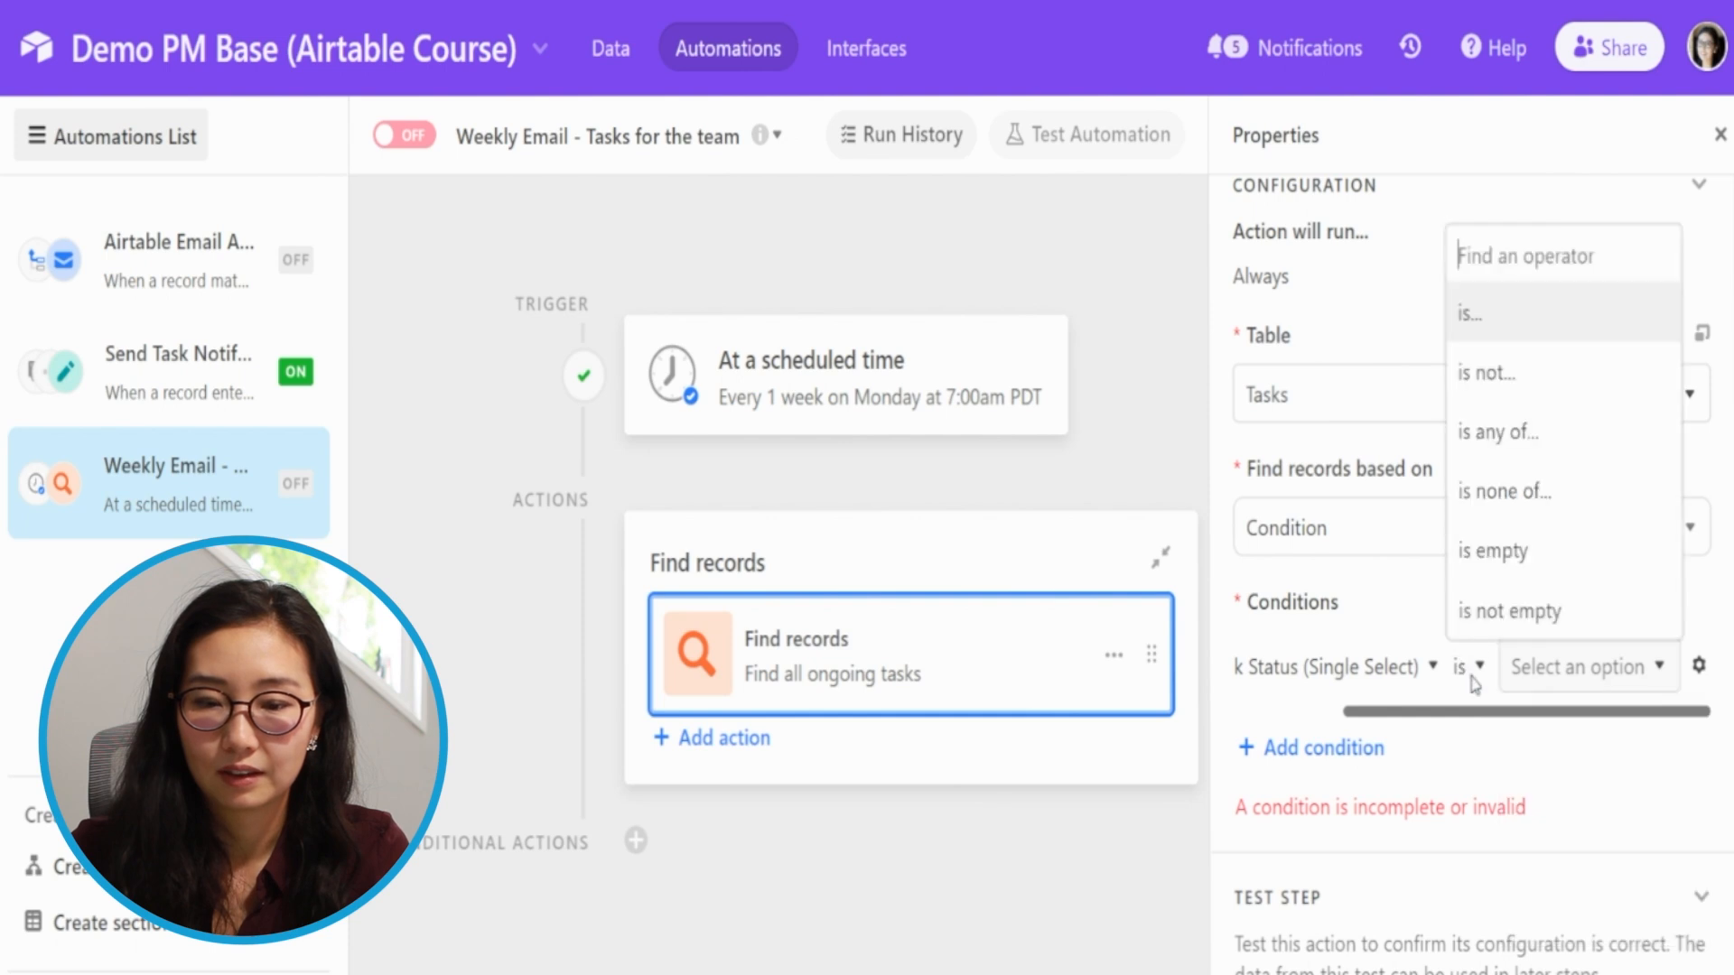
pyautogui.click(1504, 374)
pyautogui.click(1599, 686)
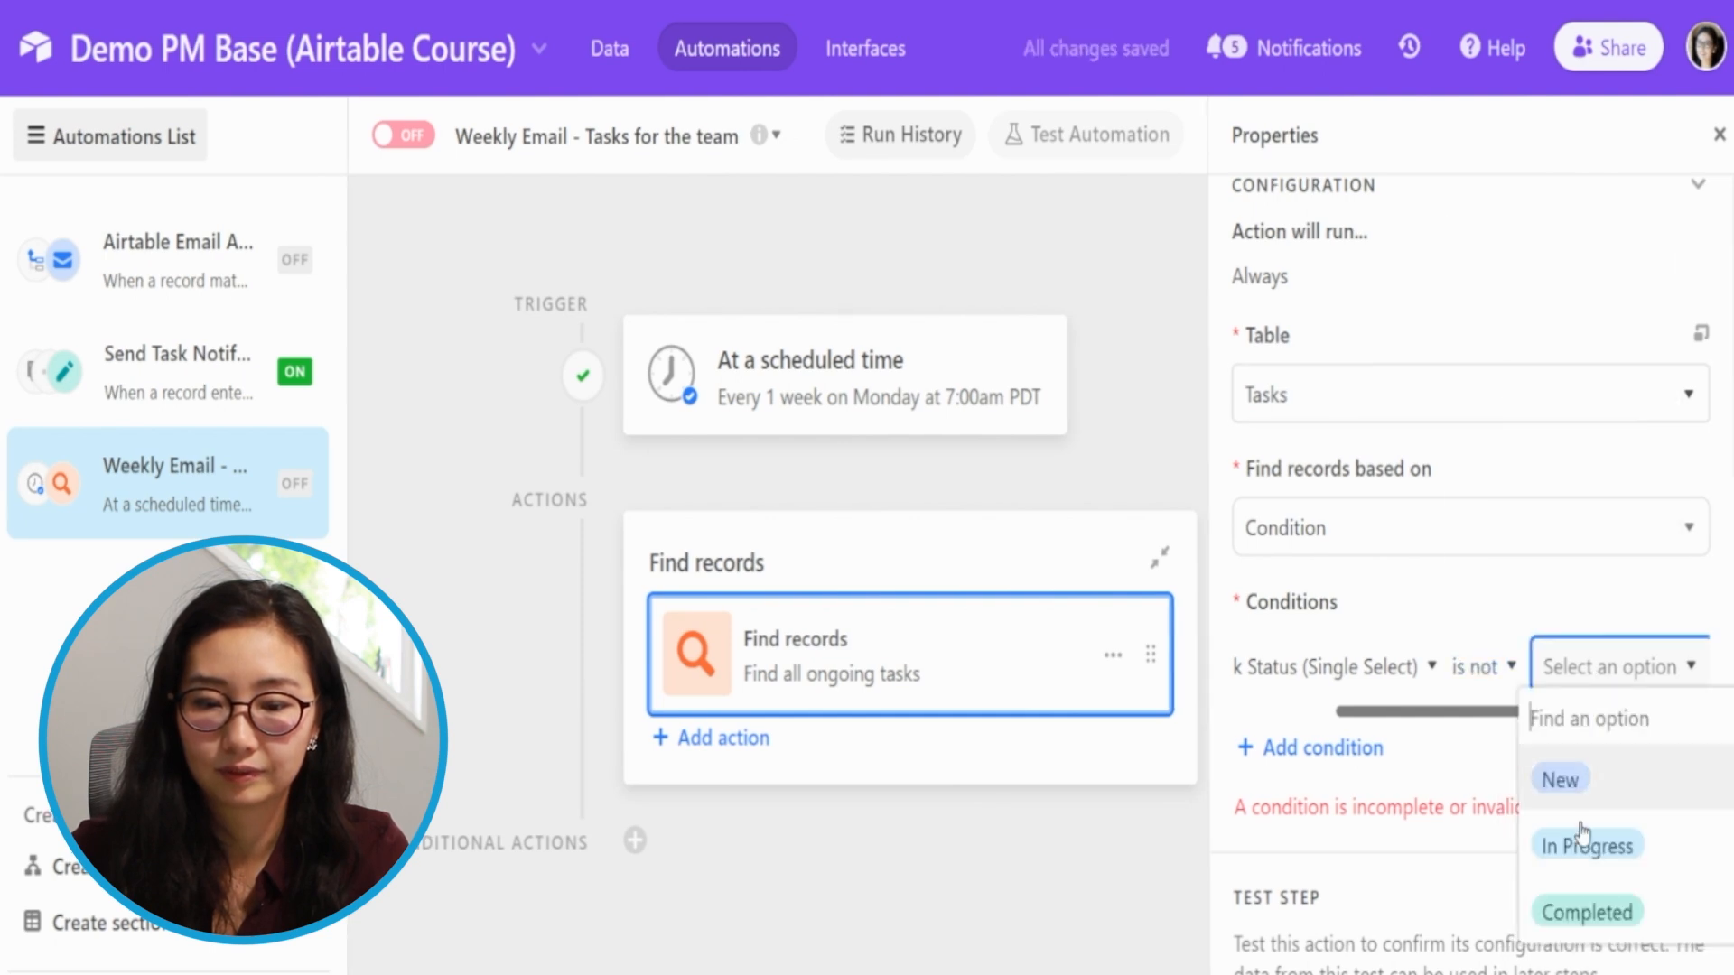
pyautogui.click(1591, 910)
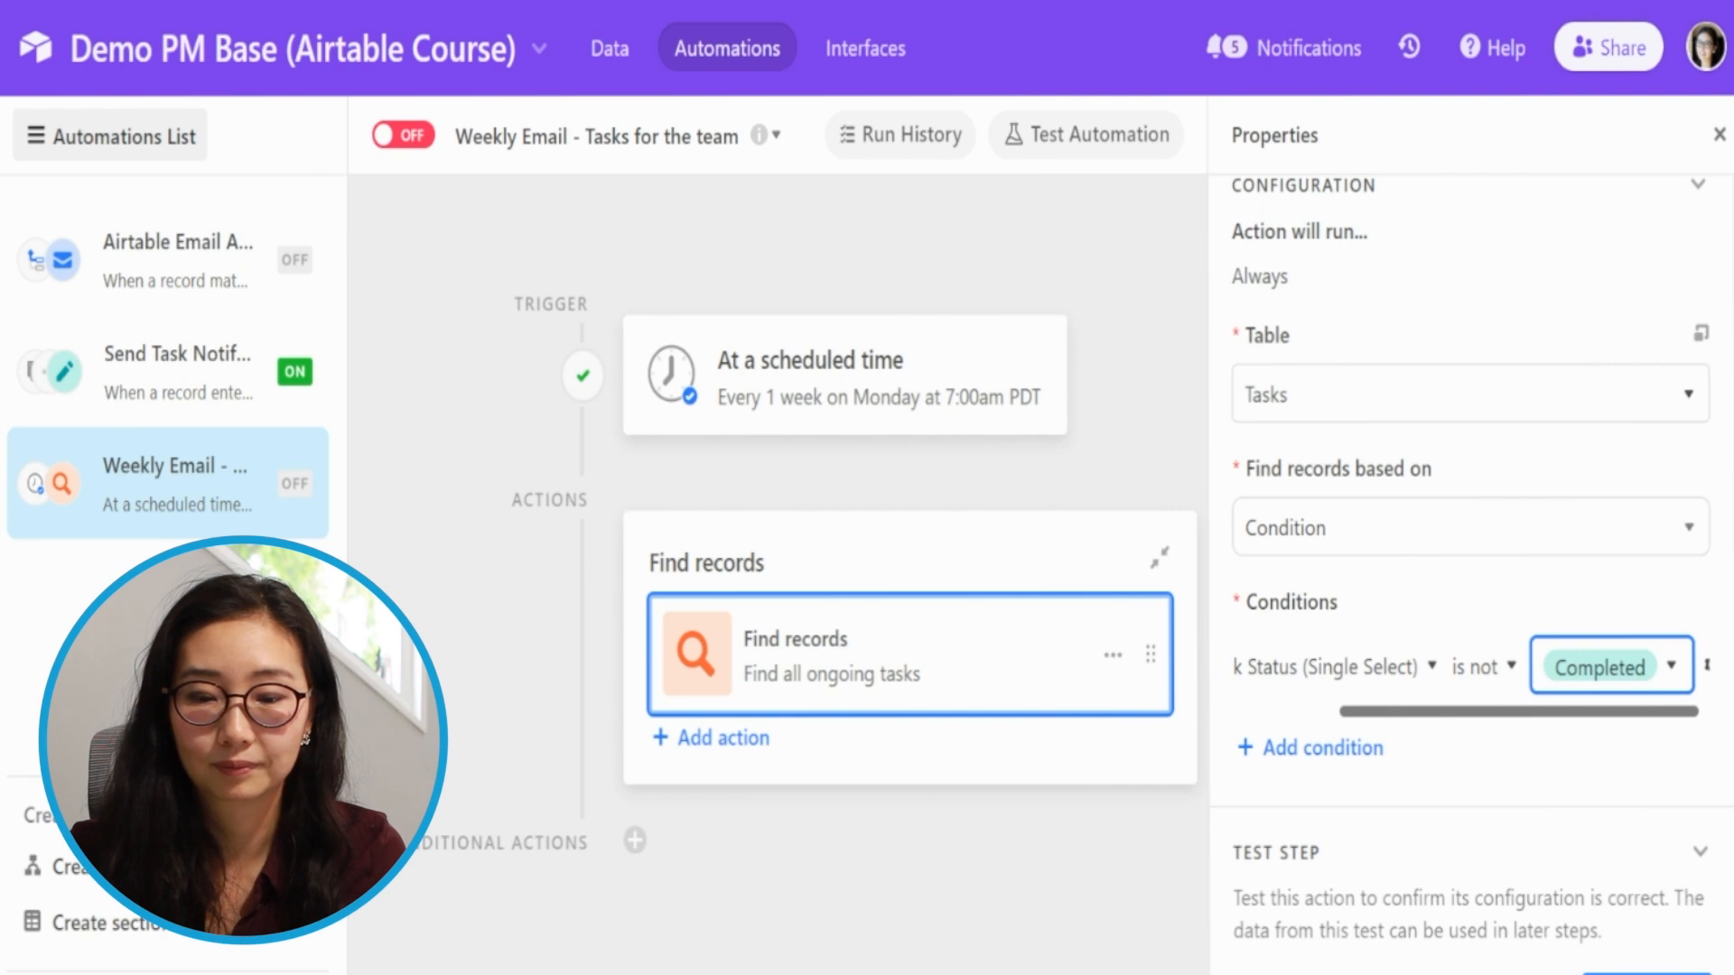
# Step: Test the Find records action and look through the whole list of found records
pyautogui.click(1646, 974)
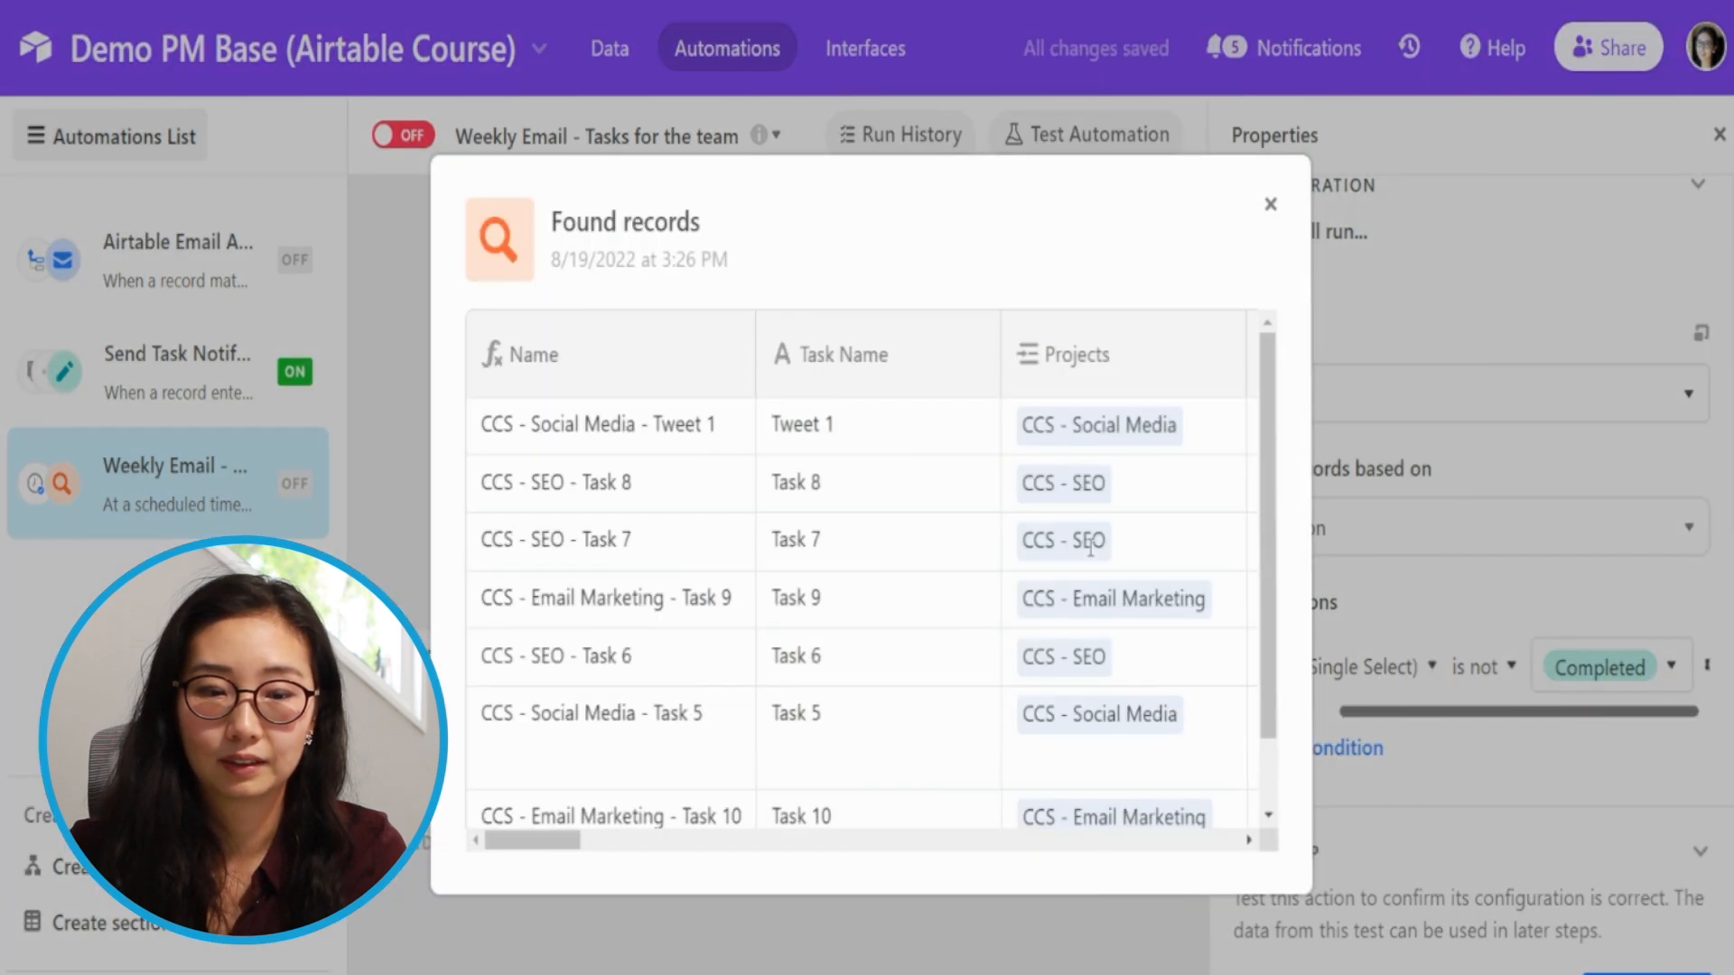
pyautogui.scroll(-1, 995, 569)
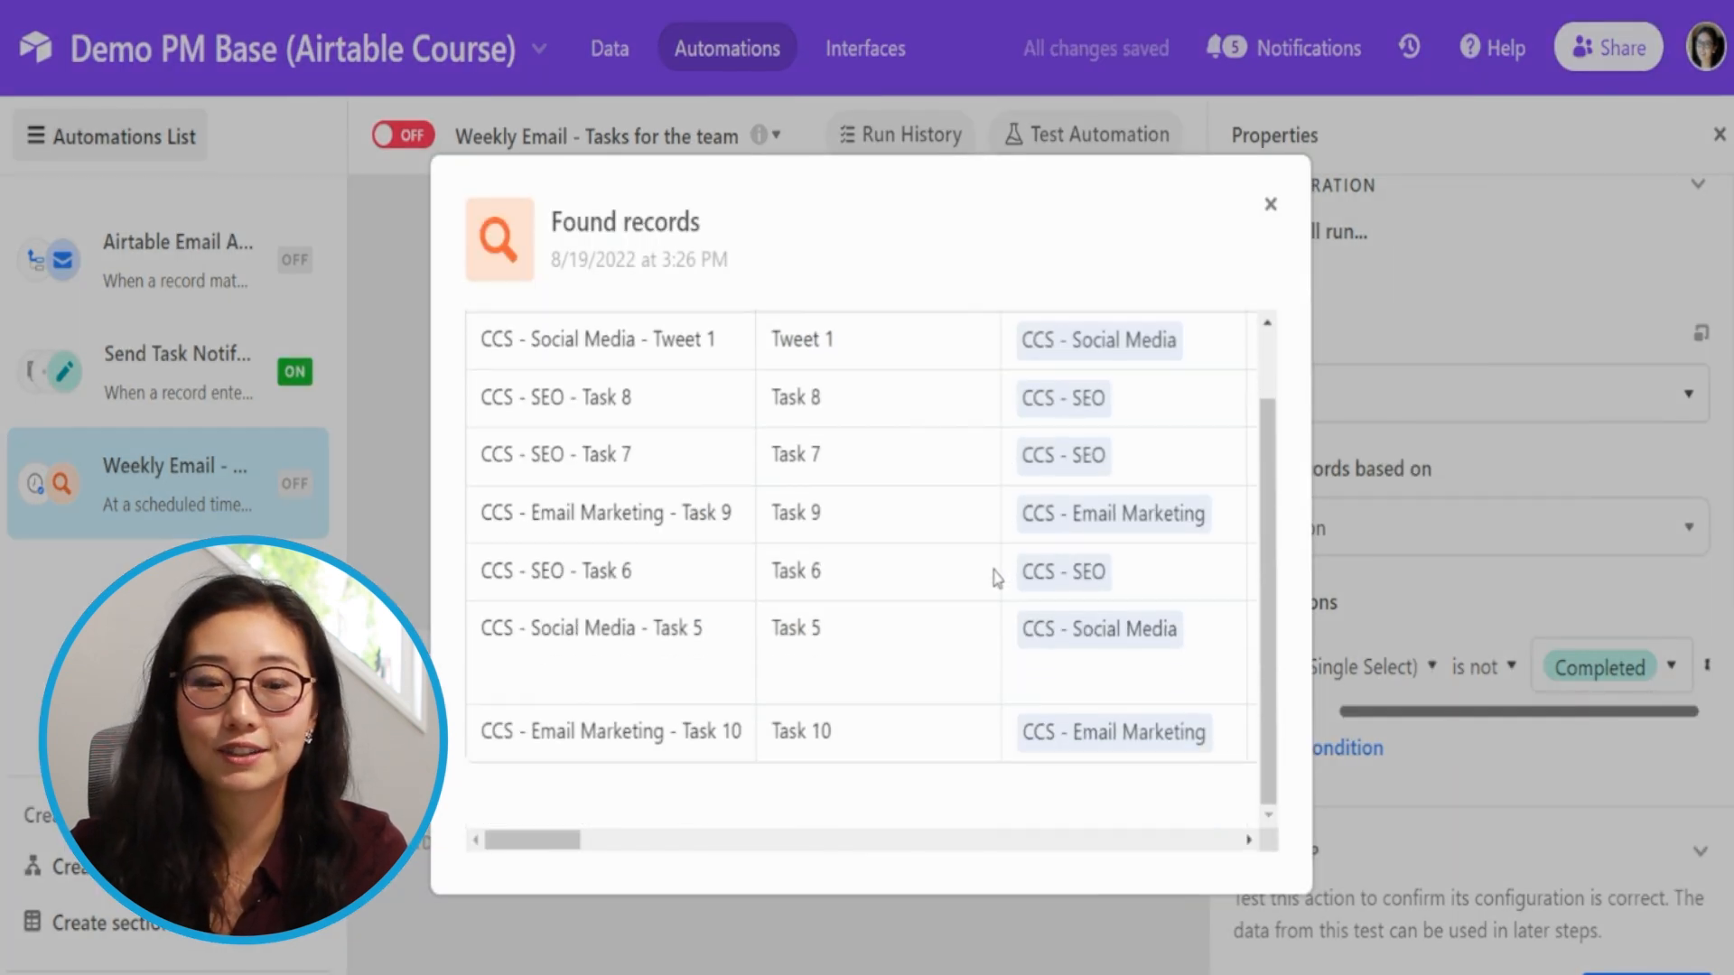
pyautogui.scroll(1, 998, 588)
pyautogui.scroll(-1, 995, 588)
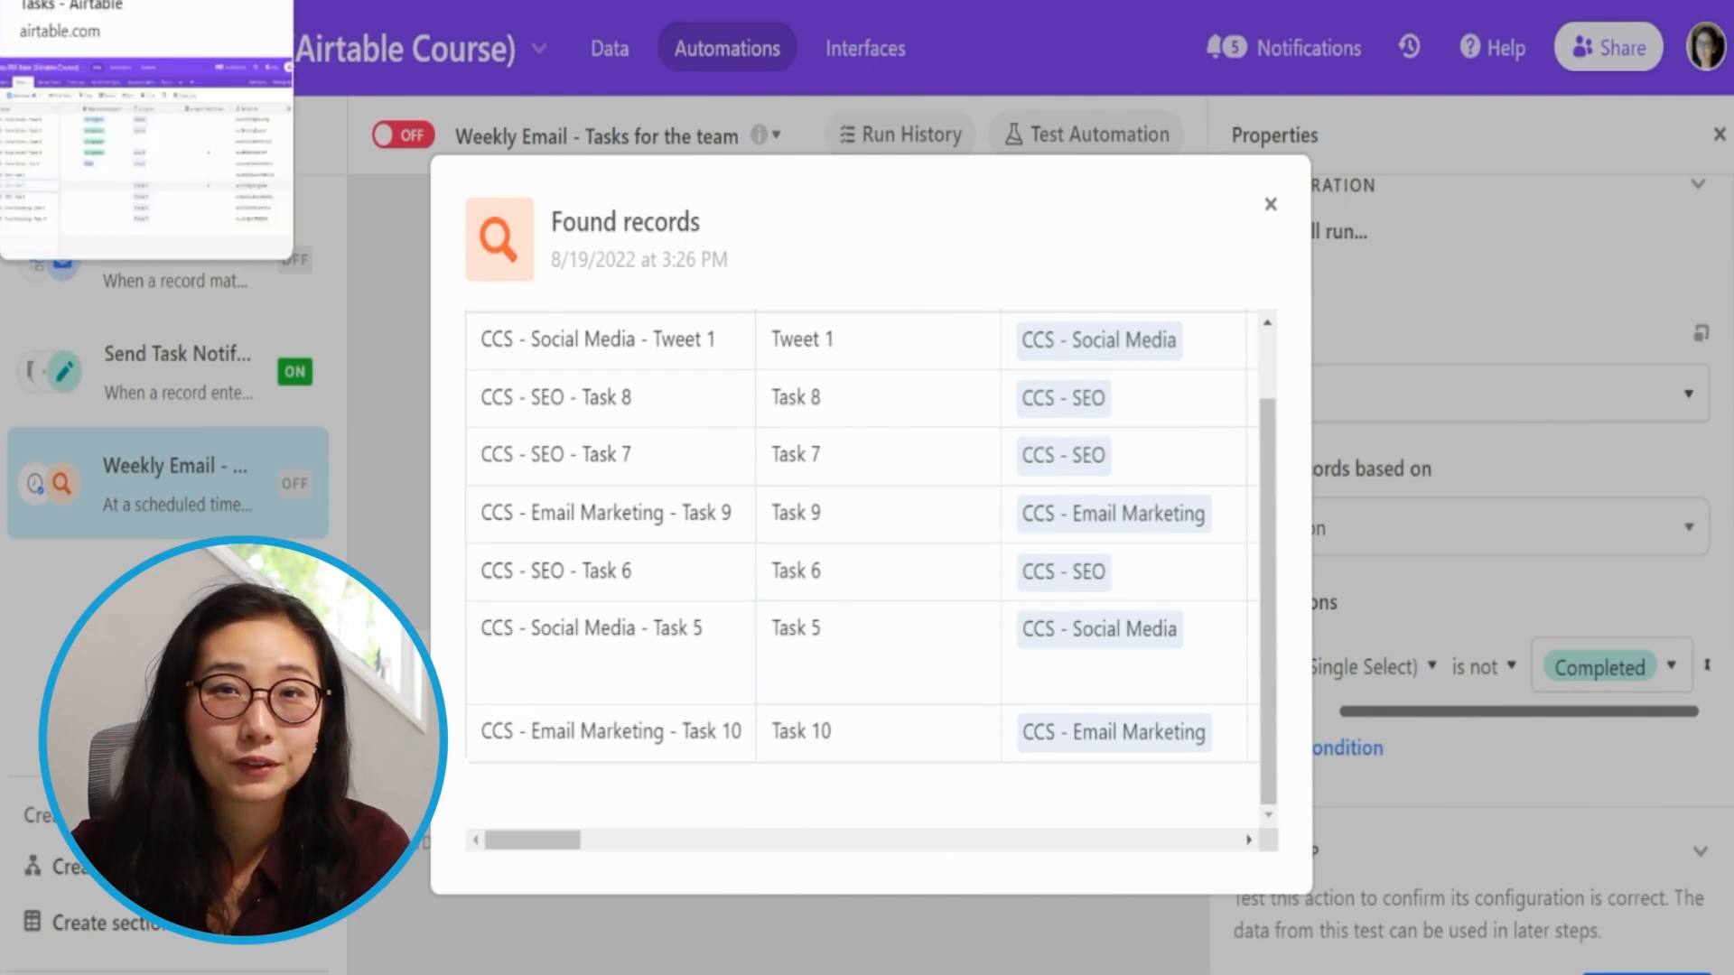
# Step: Check the Tasks table, rerun the Find records test and review the records it returns
pyautogui.click(90, 2)
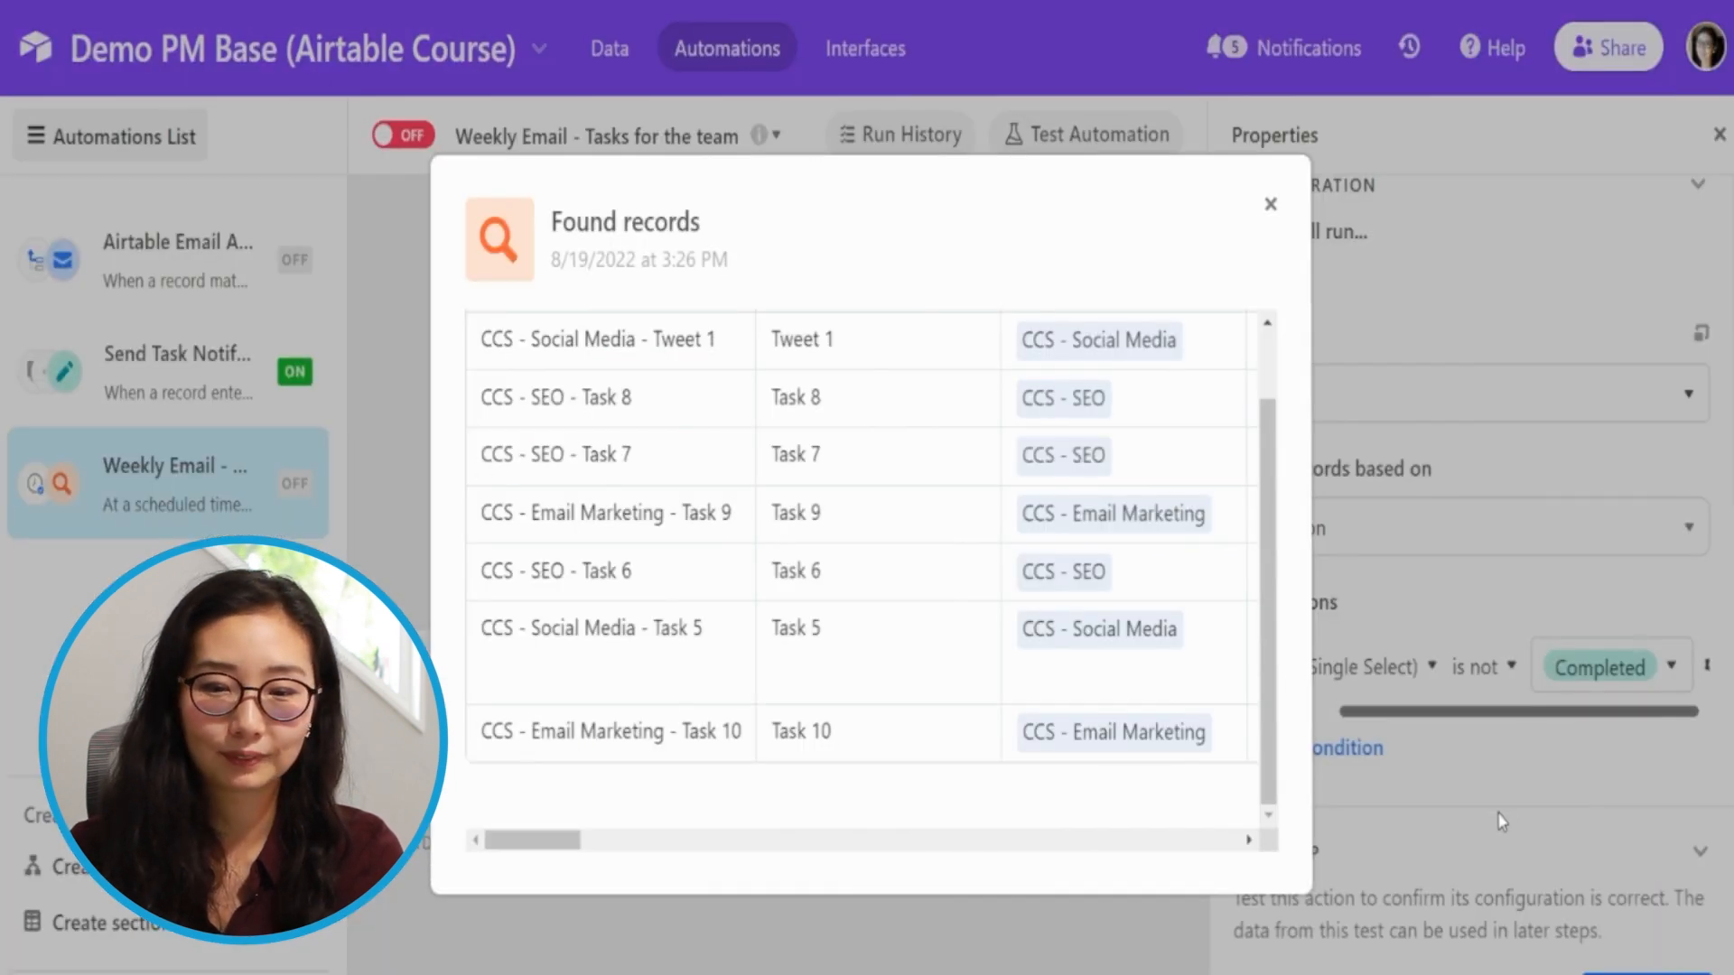
pyautogui.click(1493, 772)
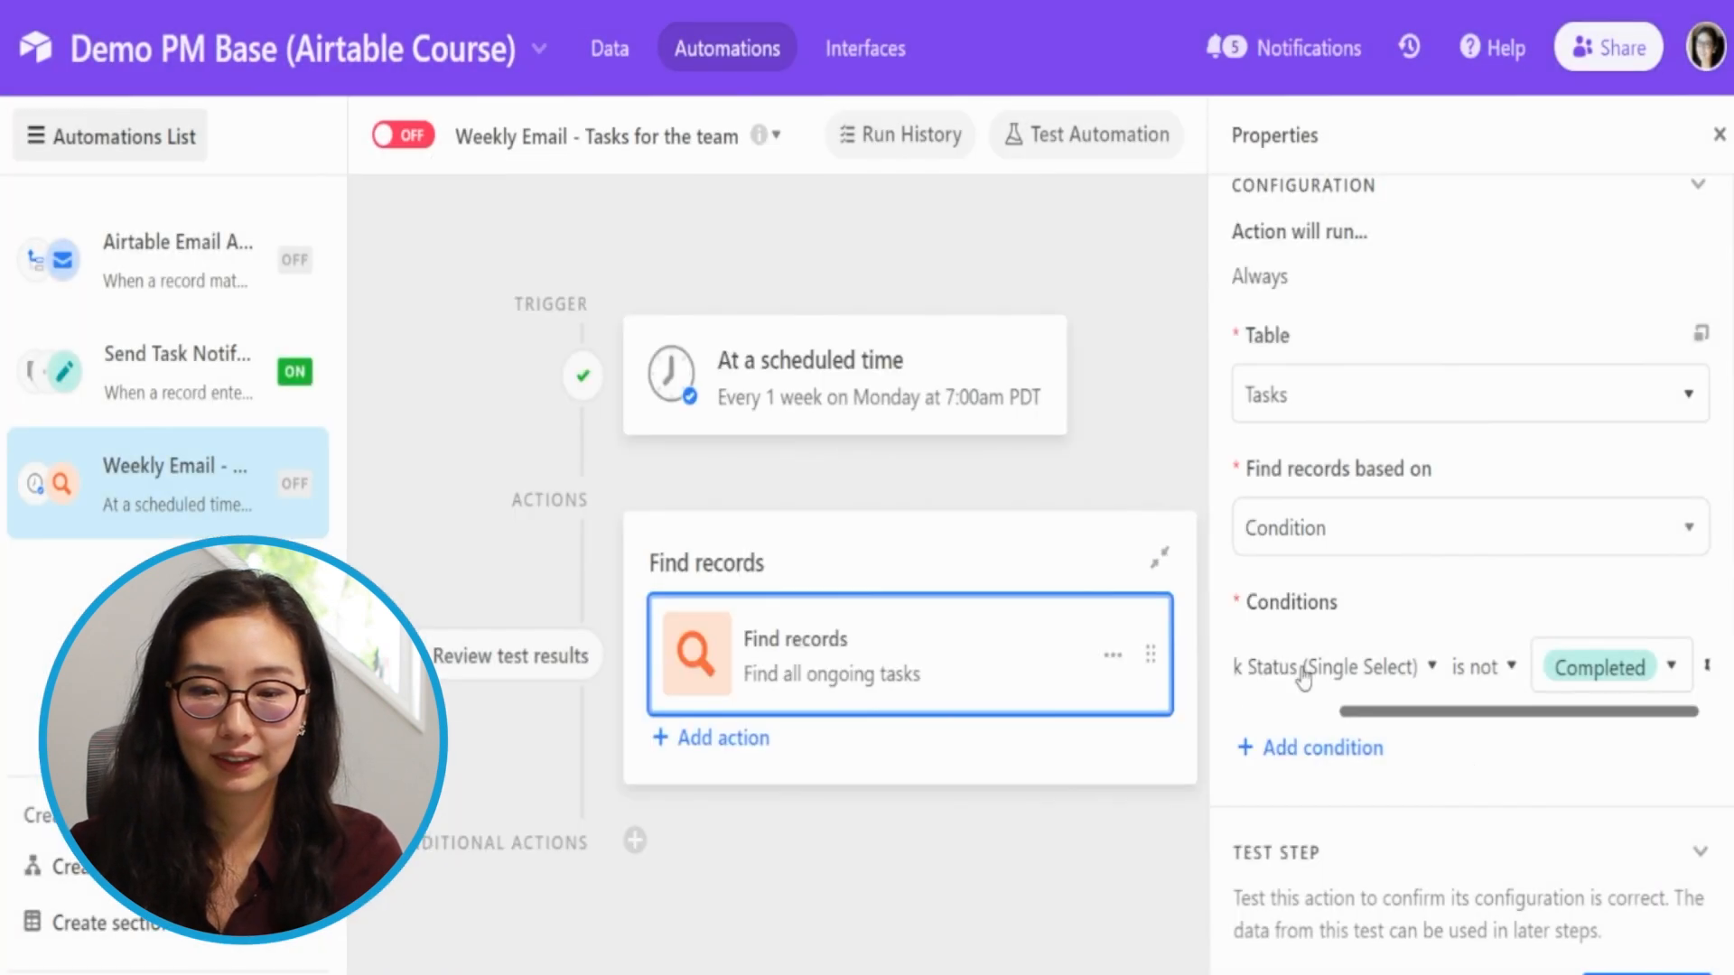
pyautogui.click(1647, 973)
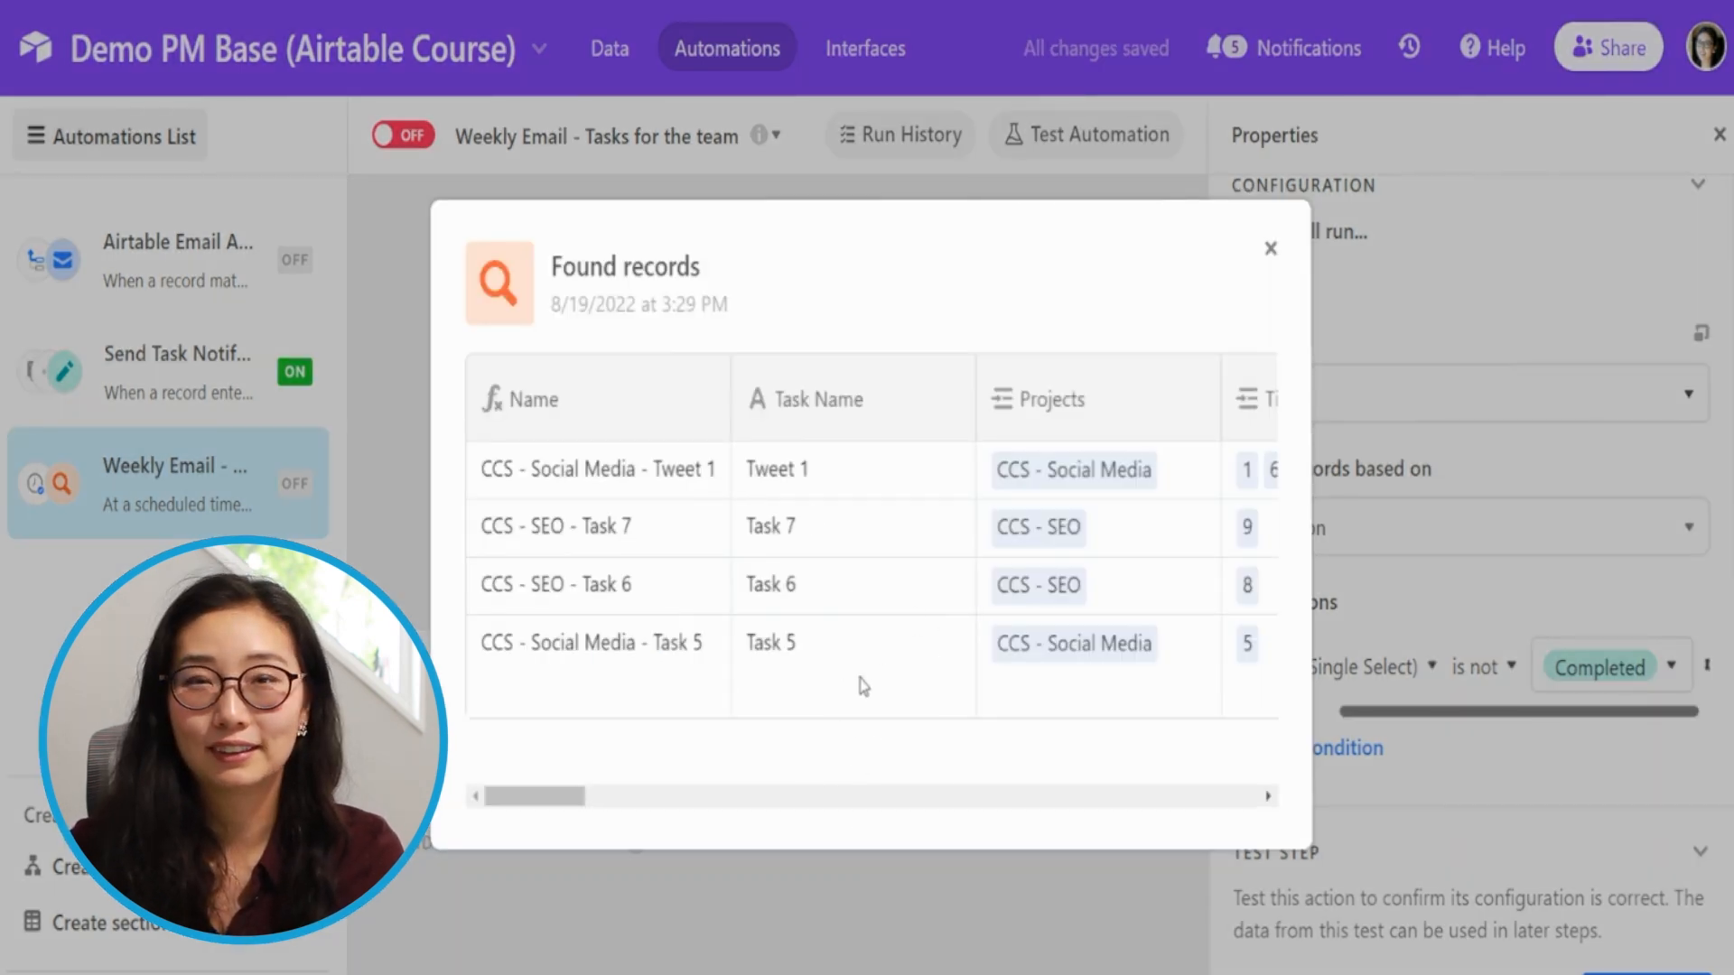
pyautogui.click(1483, 826)
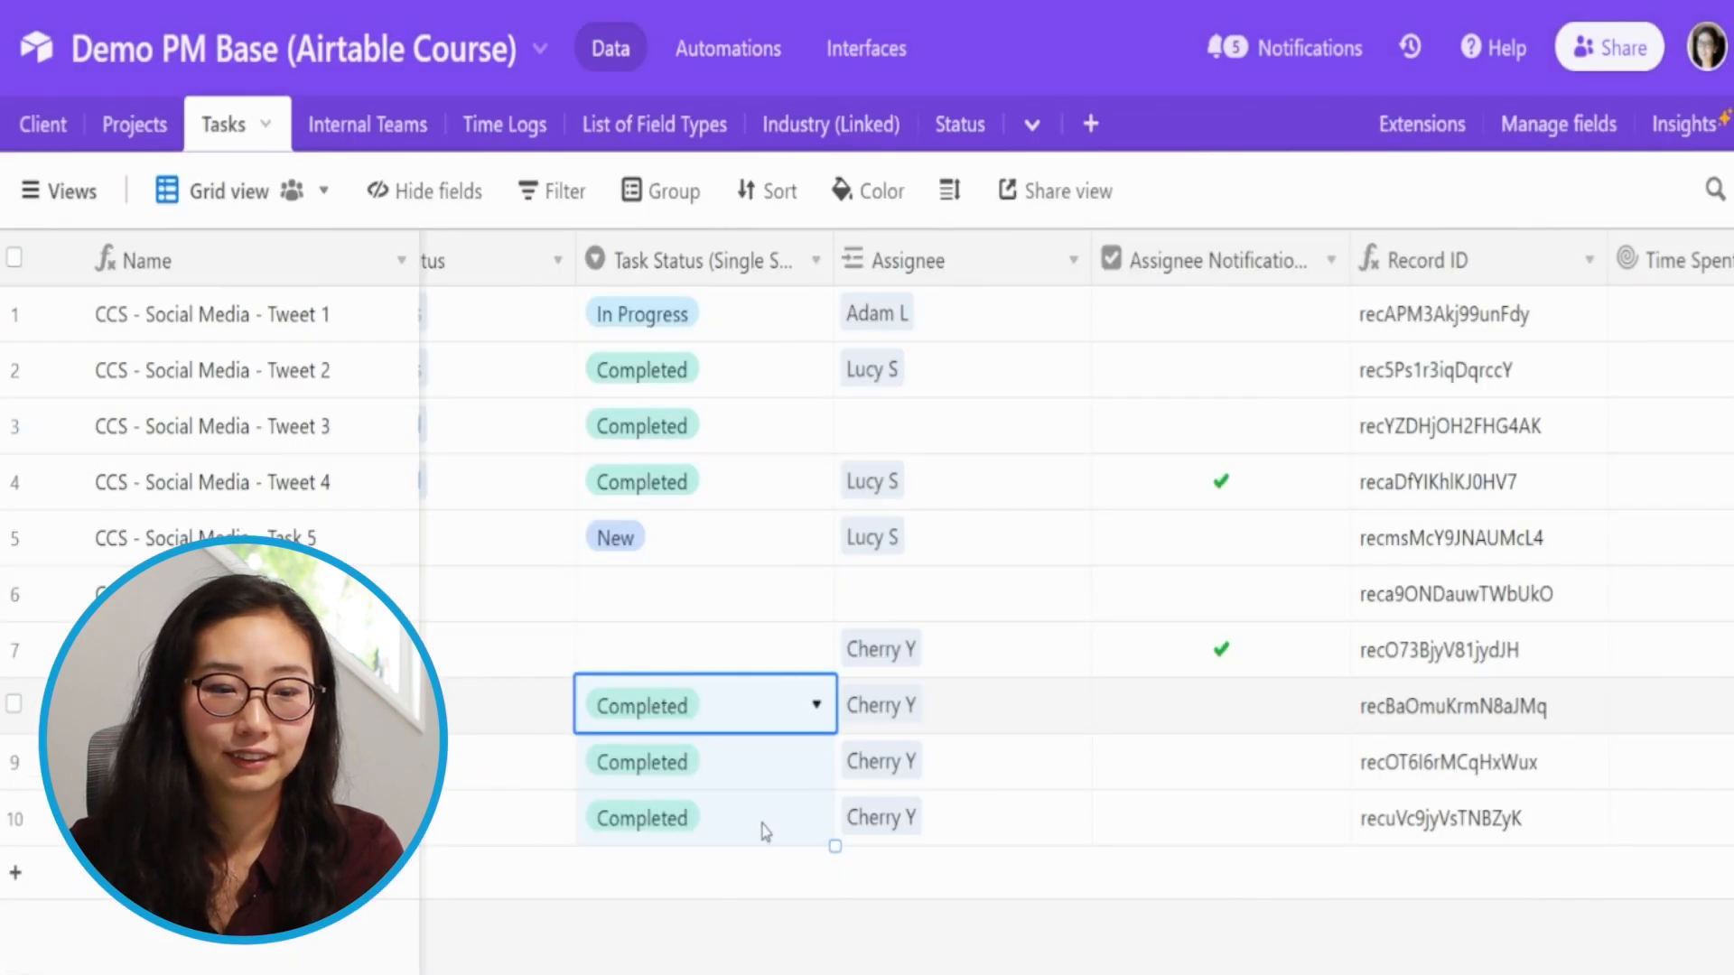
# Step: Clear the Task Status (Single Select) cells of records 7 to 10 in the Tasks table and retest the Find records action
pyautogui.click(757, 648)
pyautogui.keyDown('shift'); pyautogui.click(750, 813); pyautogui.keyUp('shift')
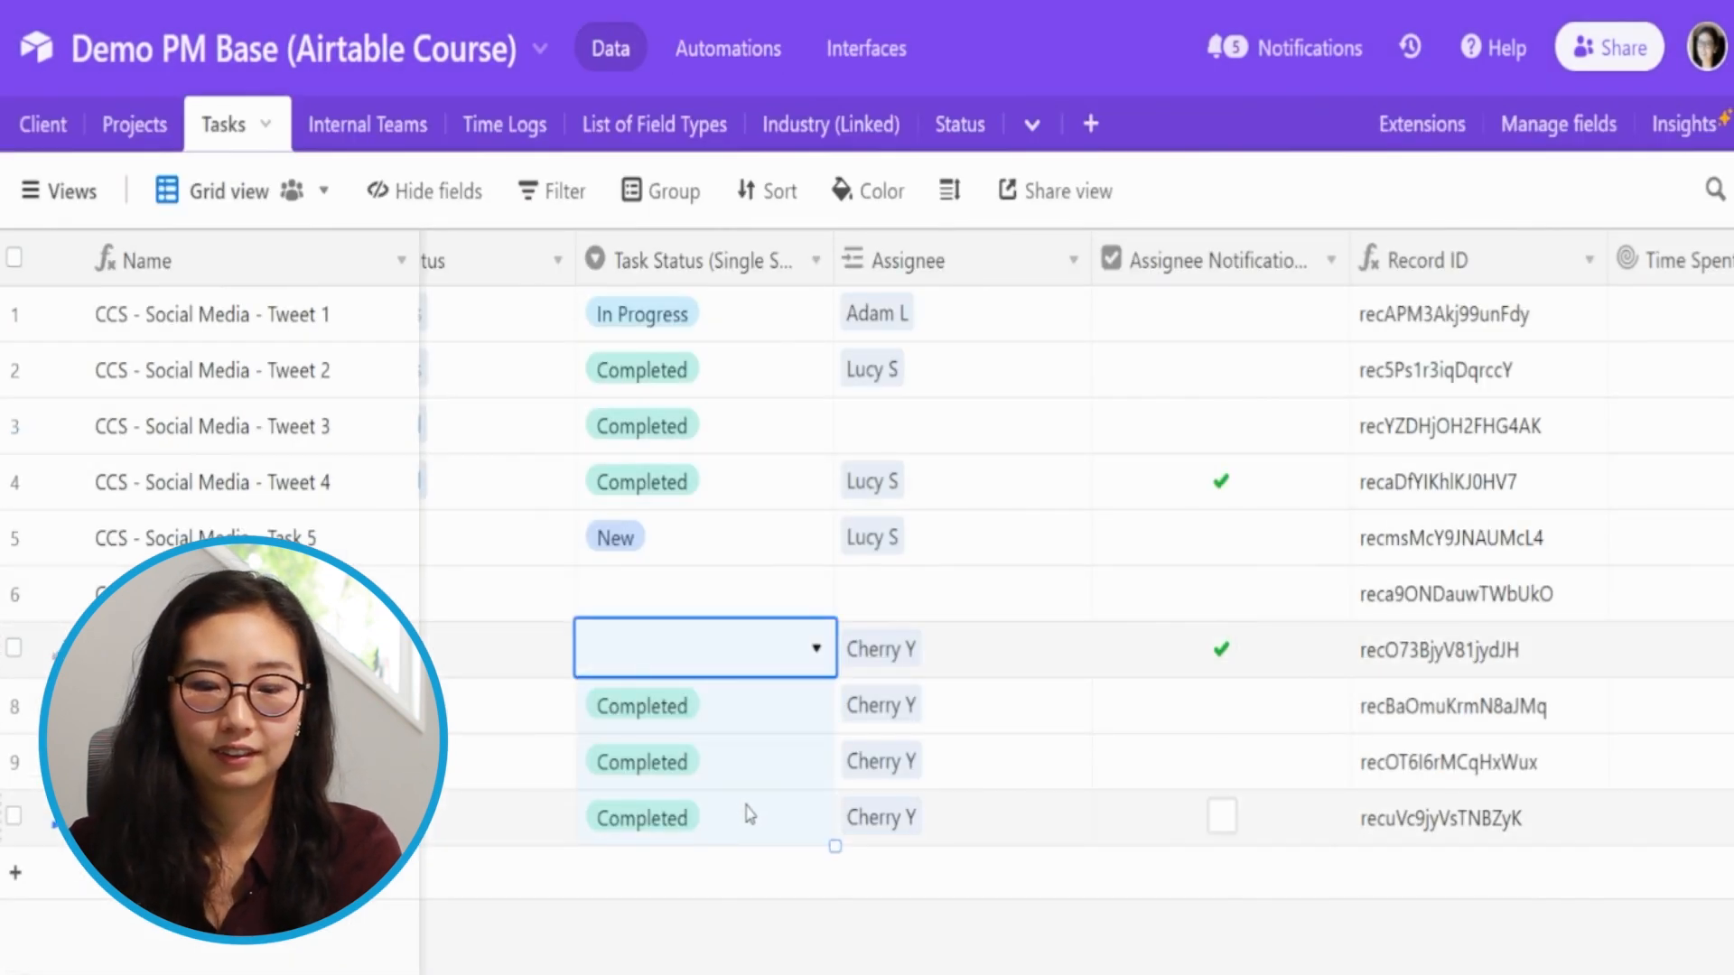
pyautogui.press('Delete')
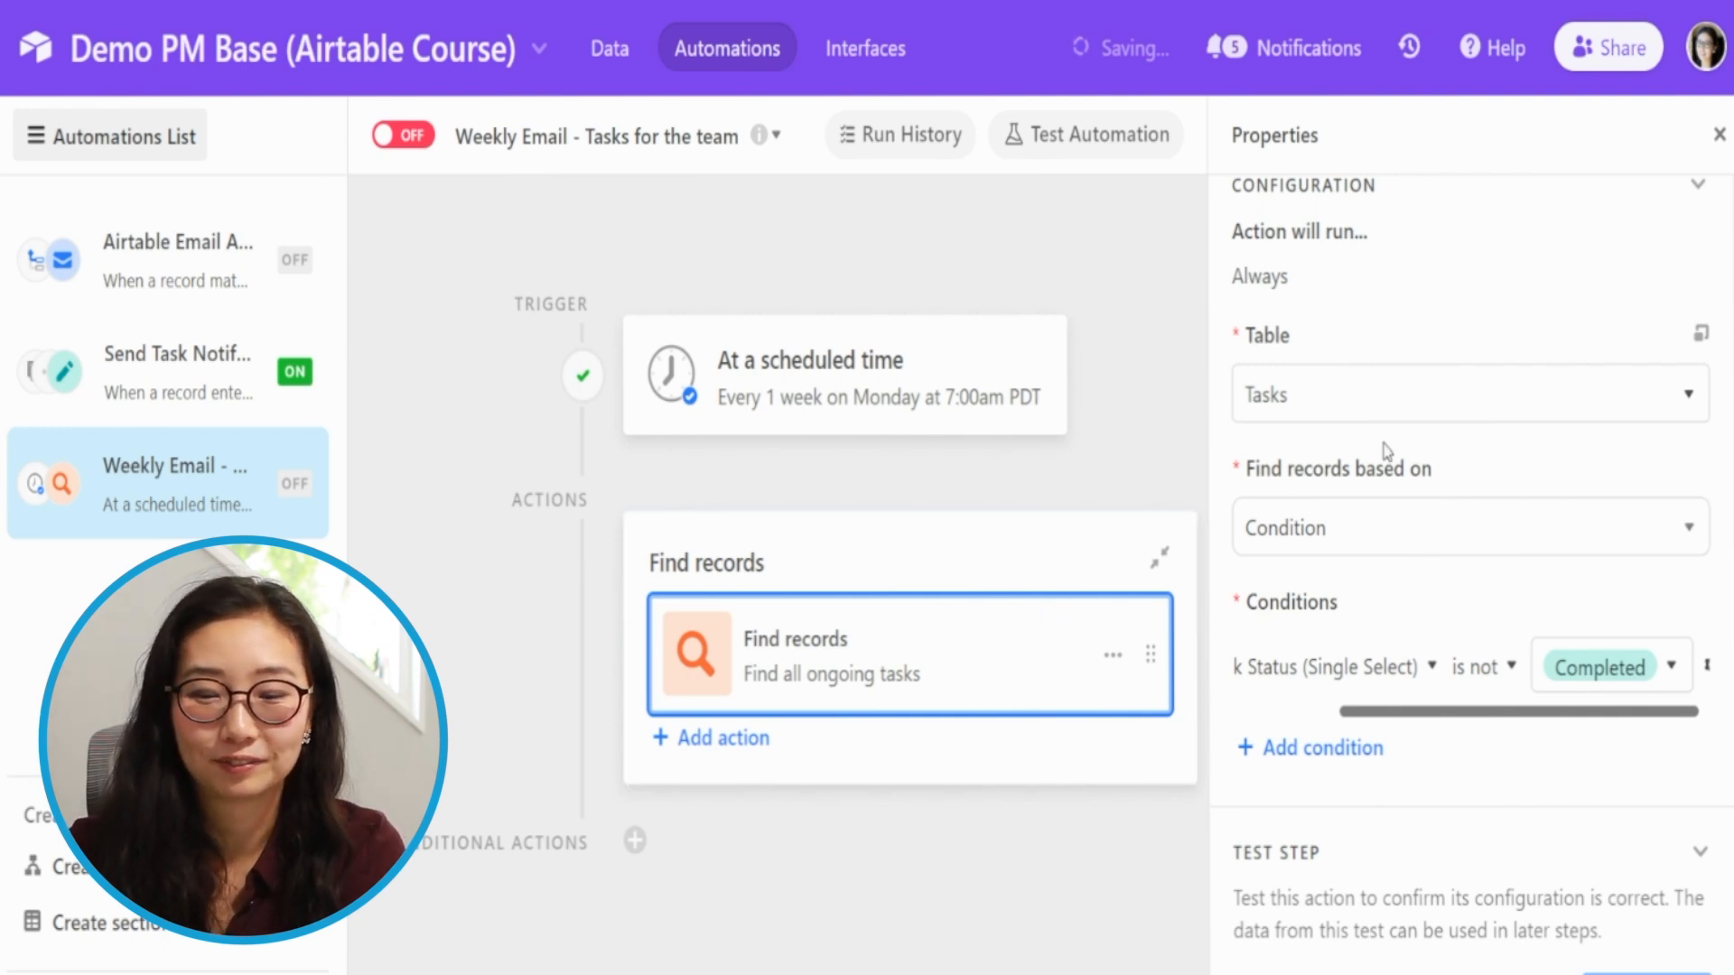
pyautogui.click(1391, 769)
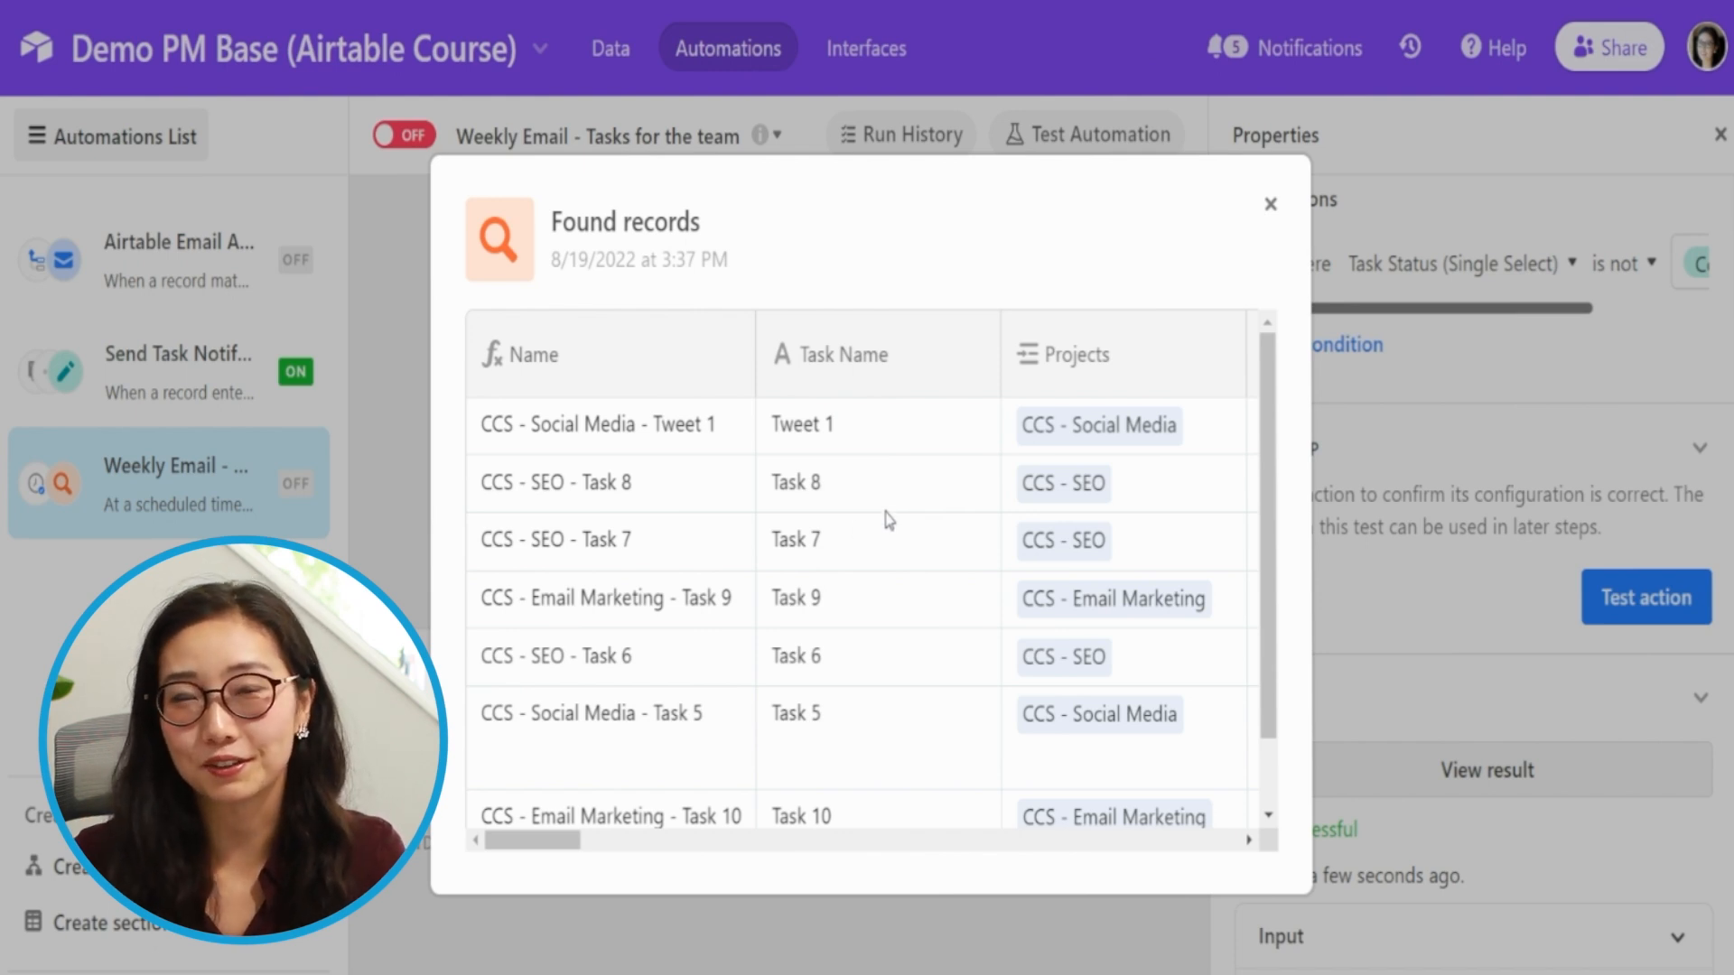
pyautogui.click(1433, 113)
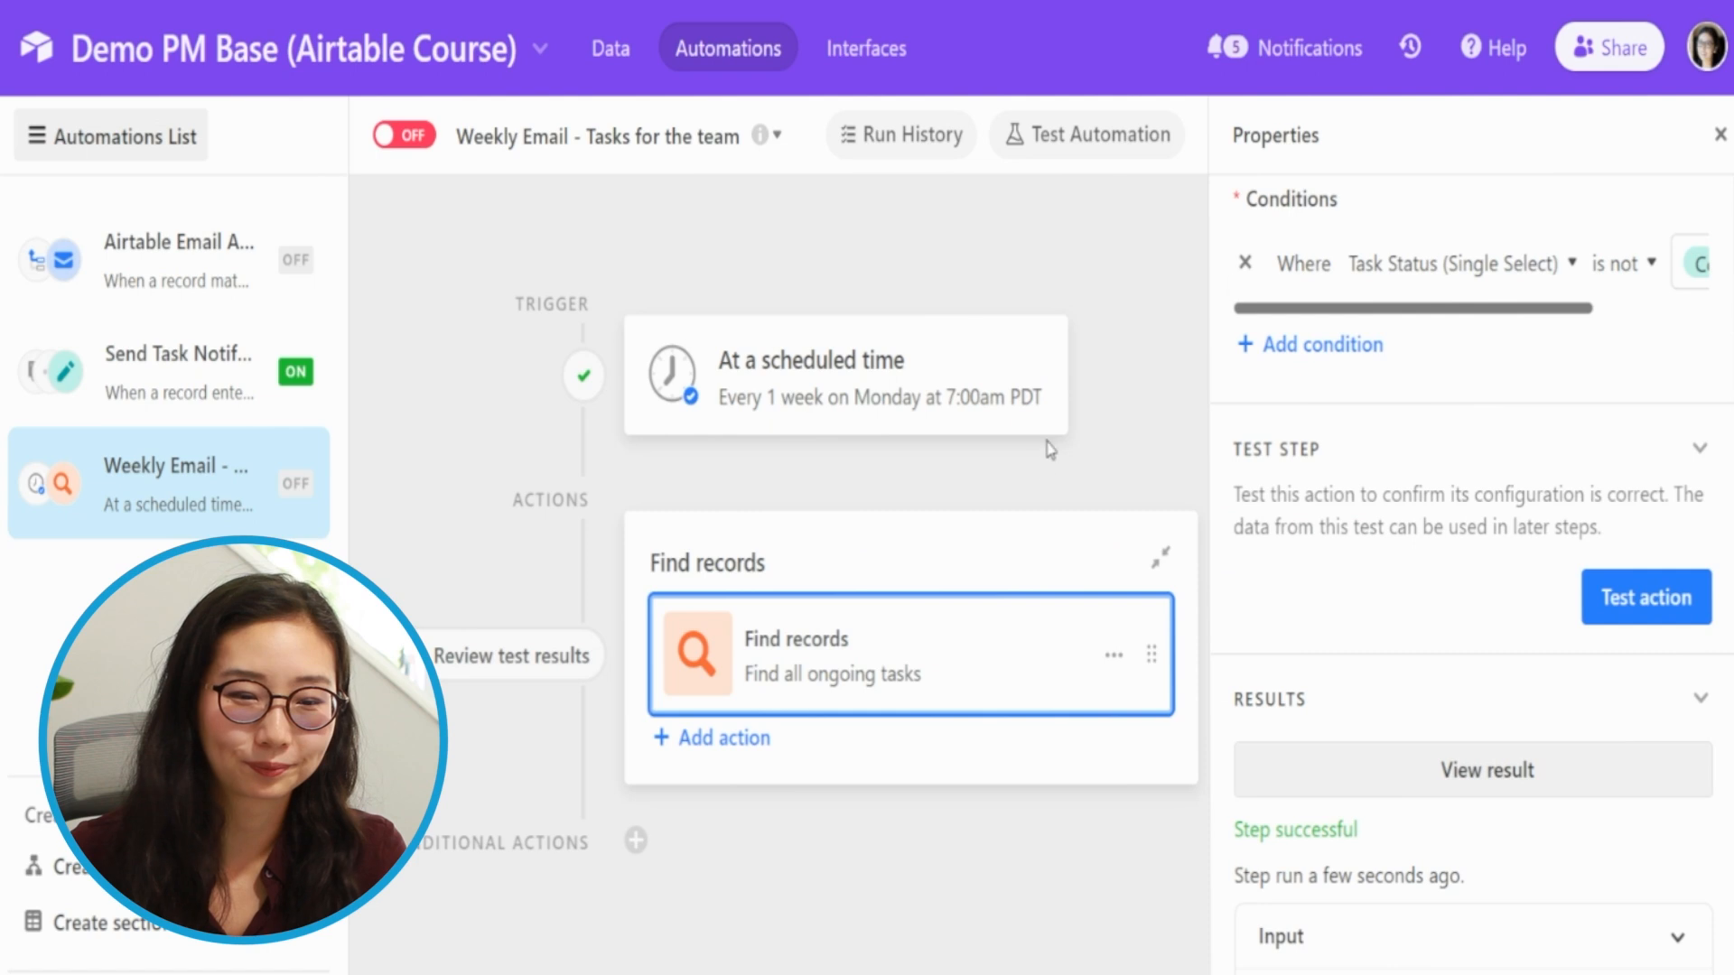
pyautogui.click(632, 838)
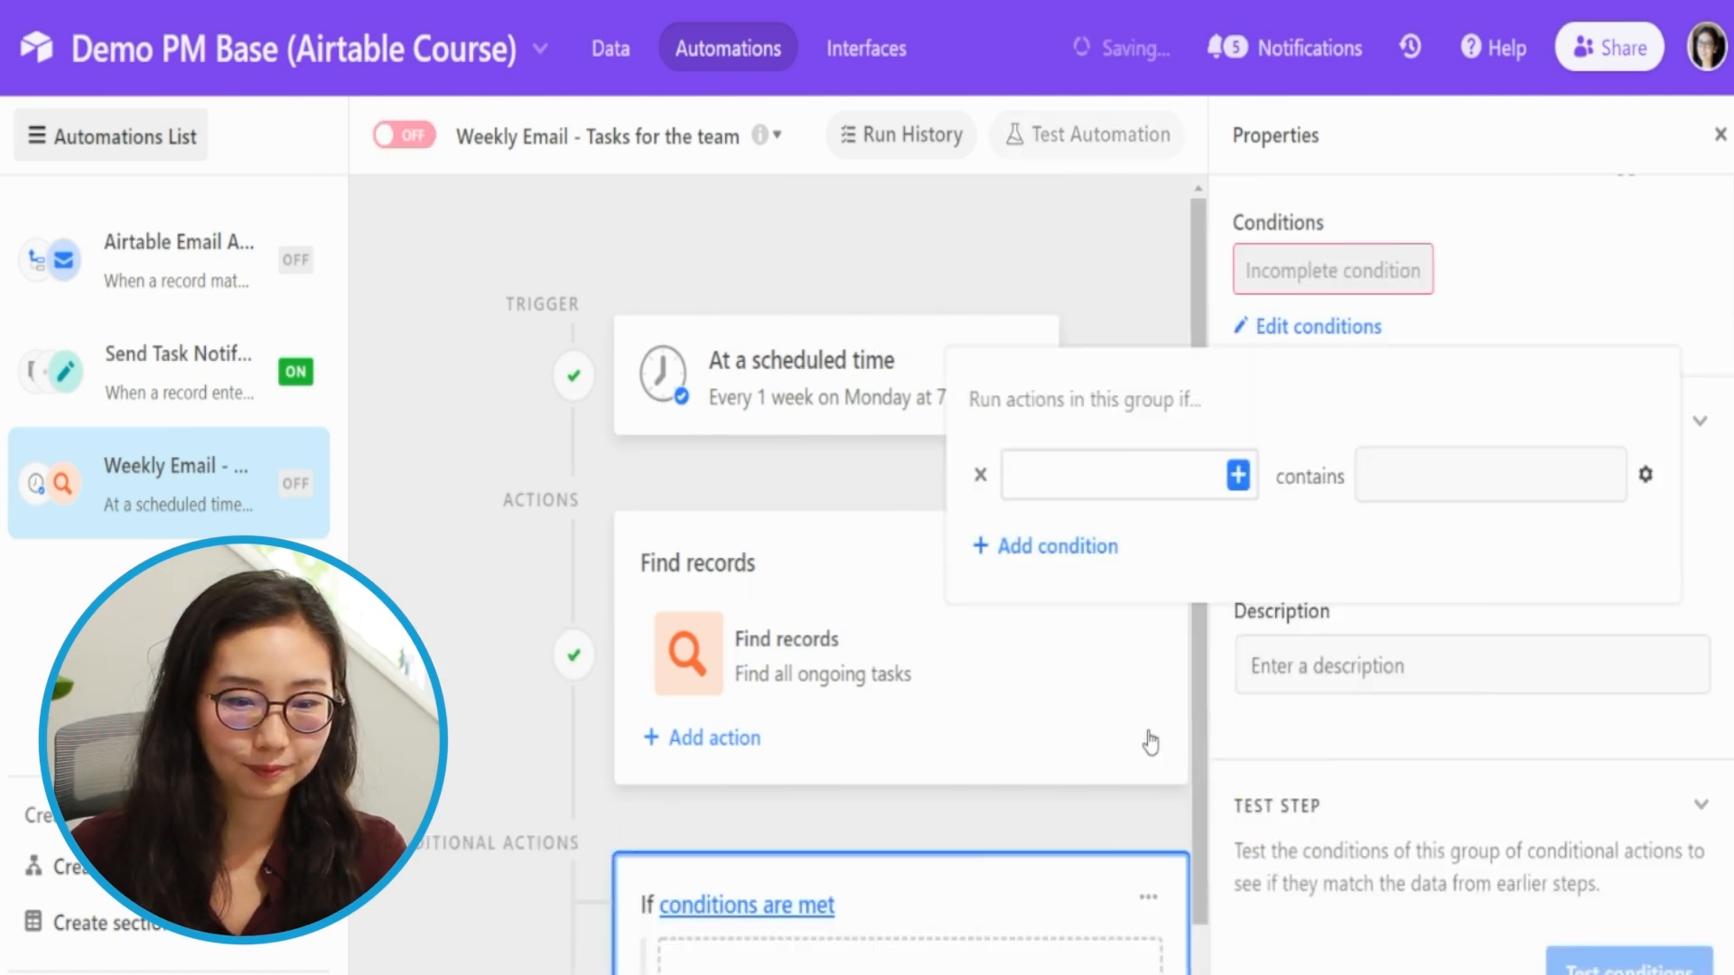
pyautogui.click(1149, 899)
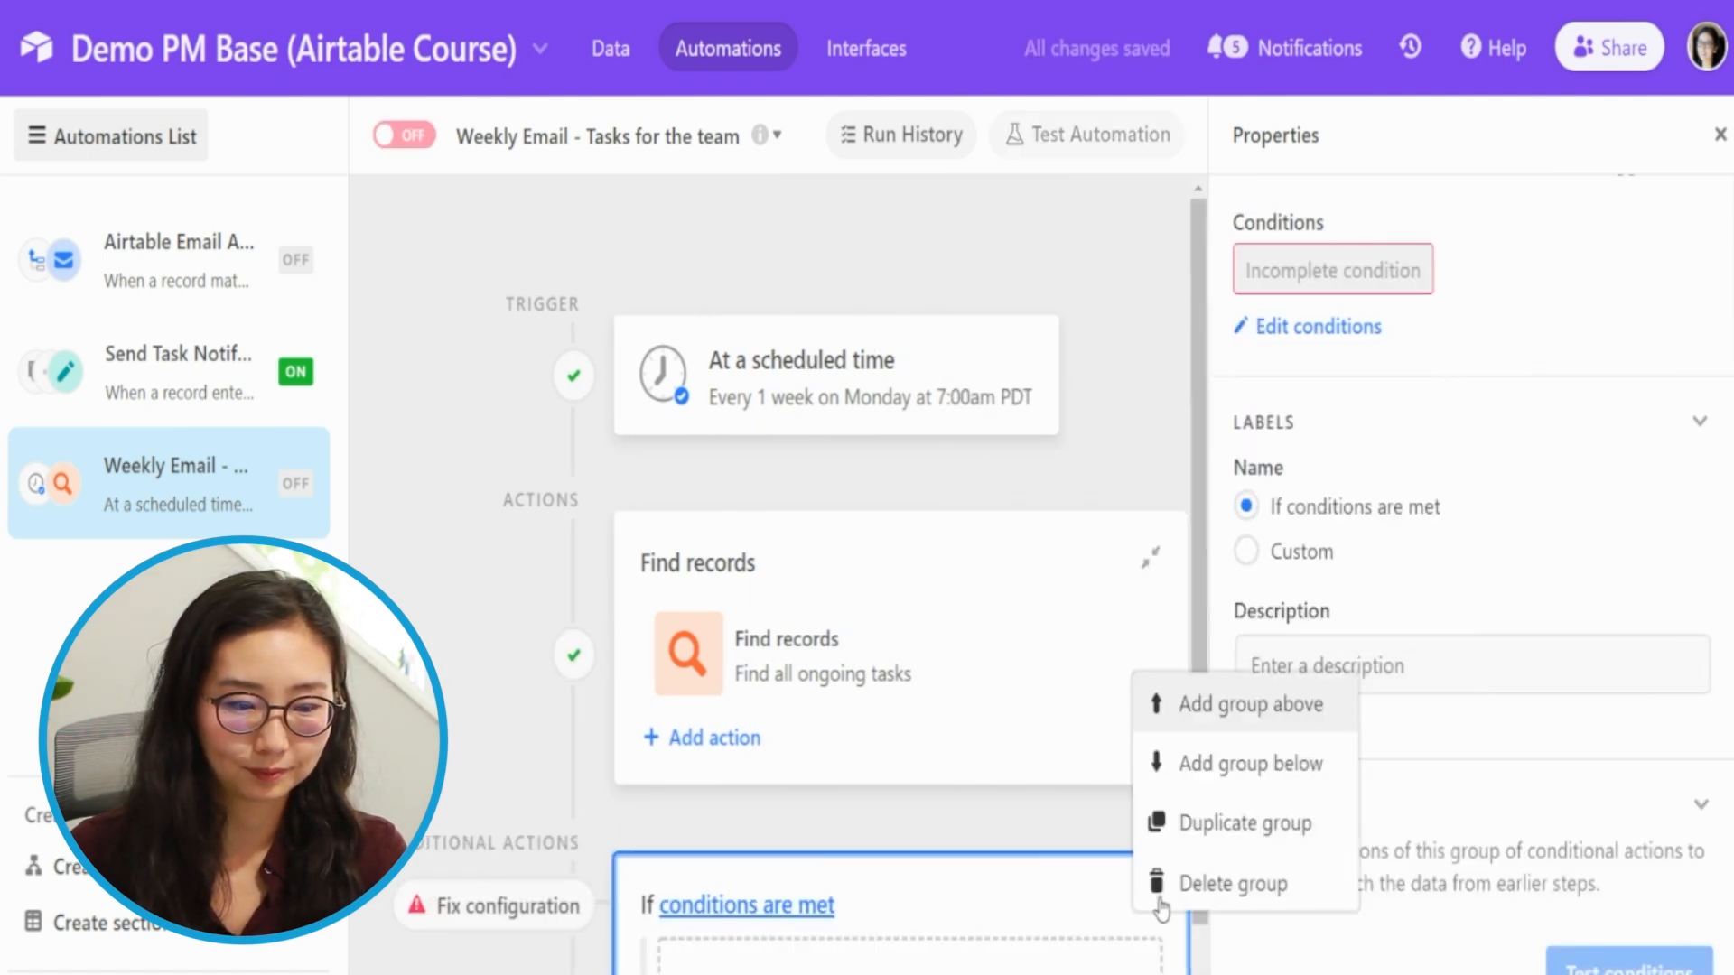
pyautogui.click(1244, 880)
pyautogui.click(1378, 969)
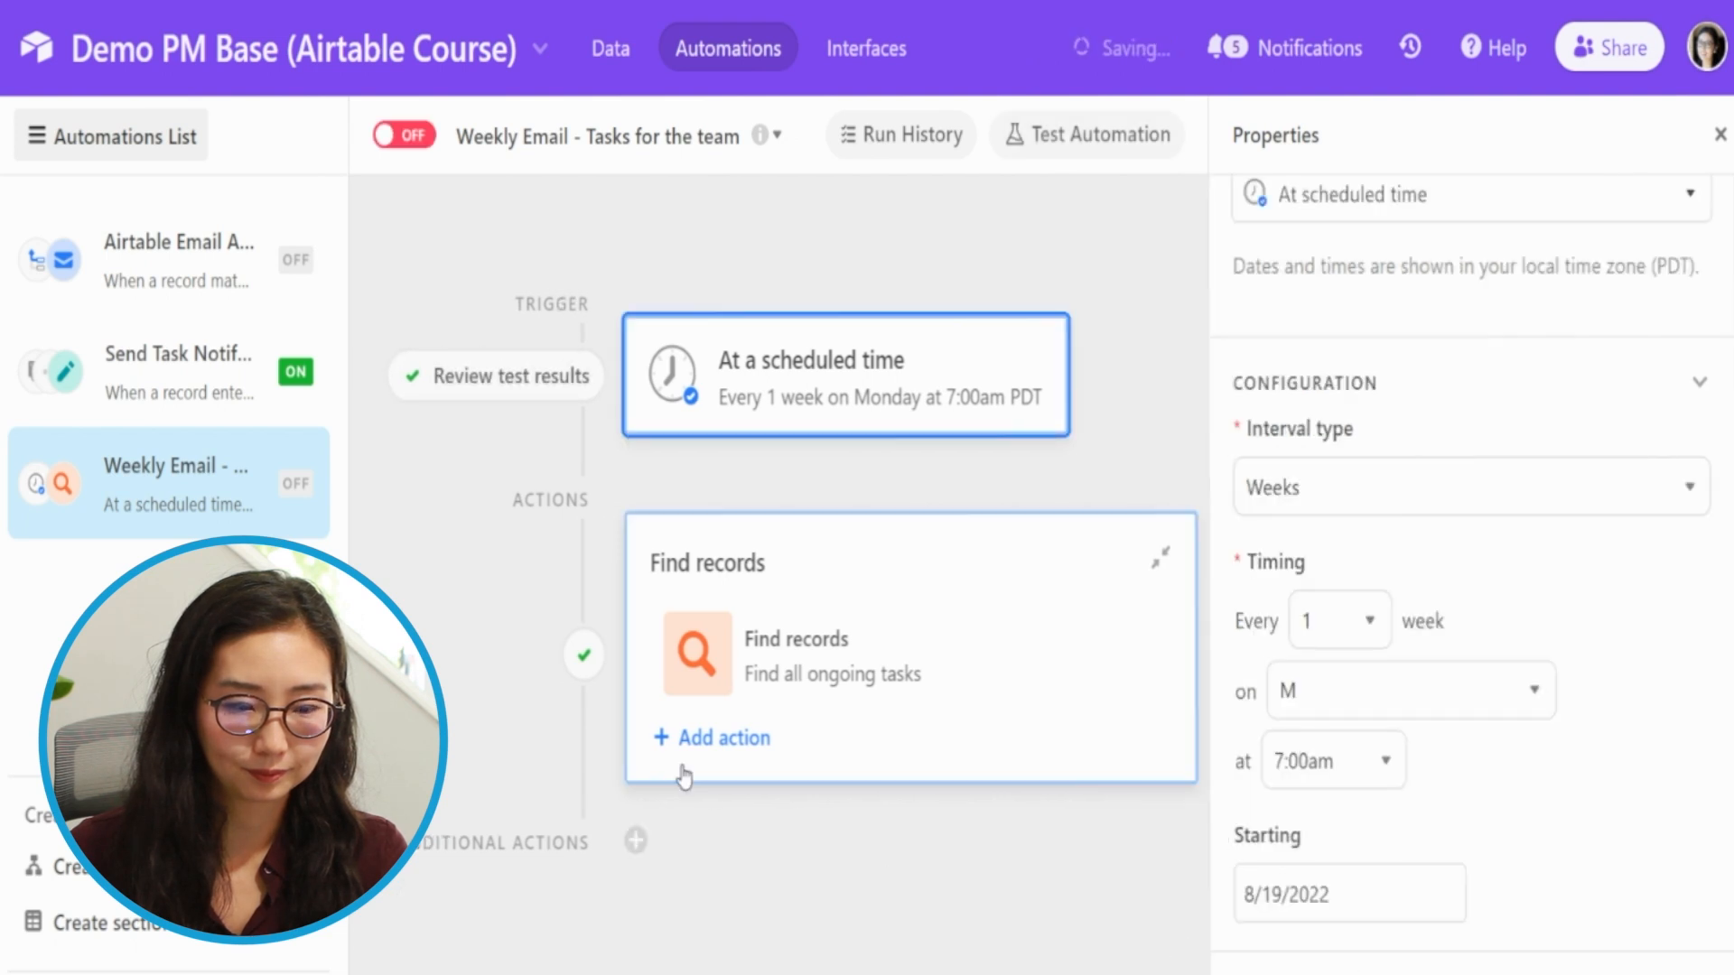
# Step: Add a Send email action below the Find records action in the same action group
pyautogui.click(704, 741)
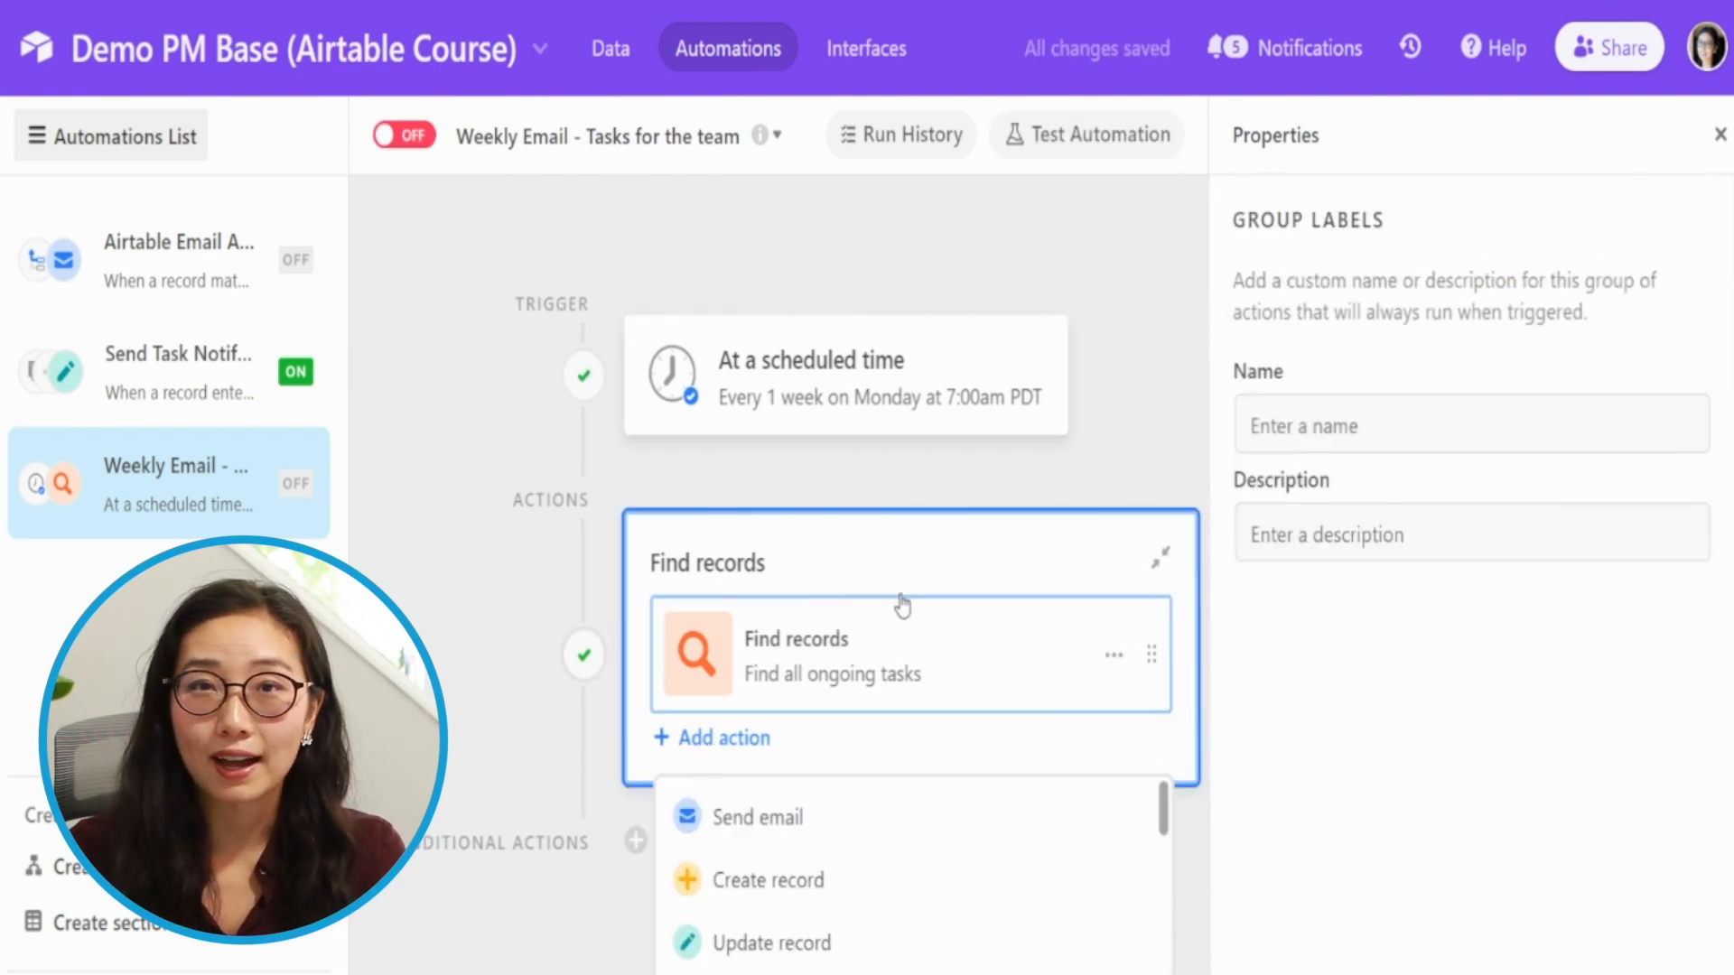
pyautogui.scroll(-1, 1161, 813)
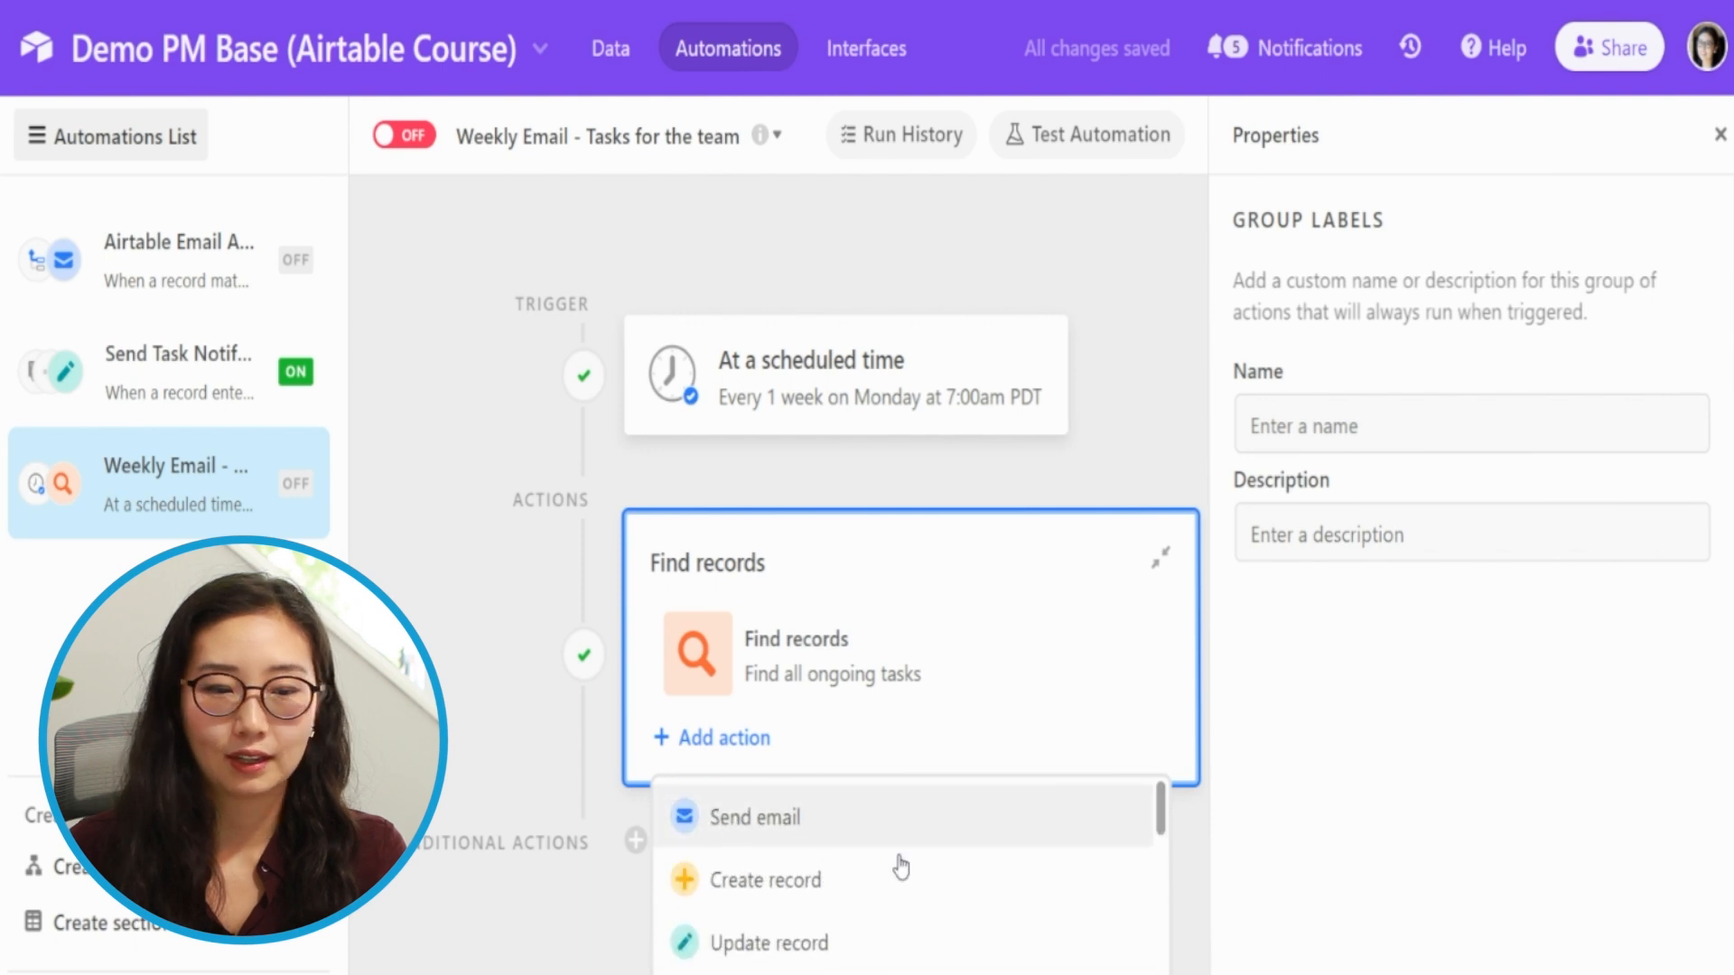
pyautogui.click(903, 821)
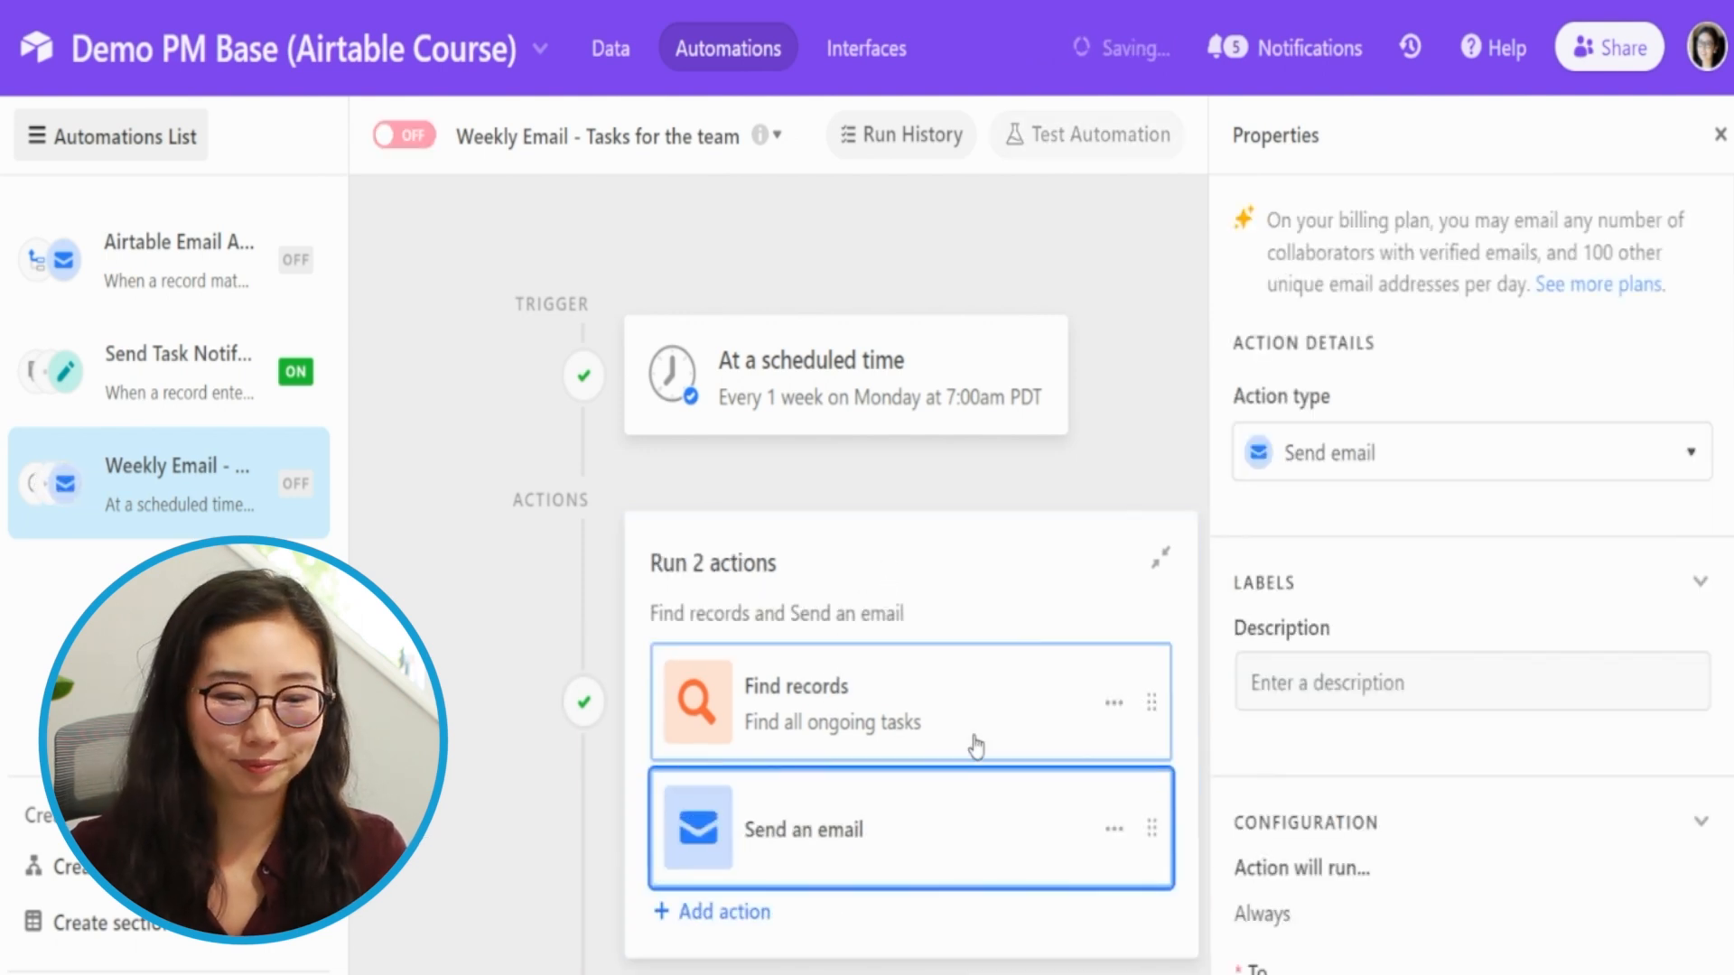
# Step: Give the Send email action the description "Send list of tasts to the team"
pyautogui.click(1343, 684)
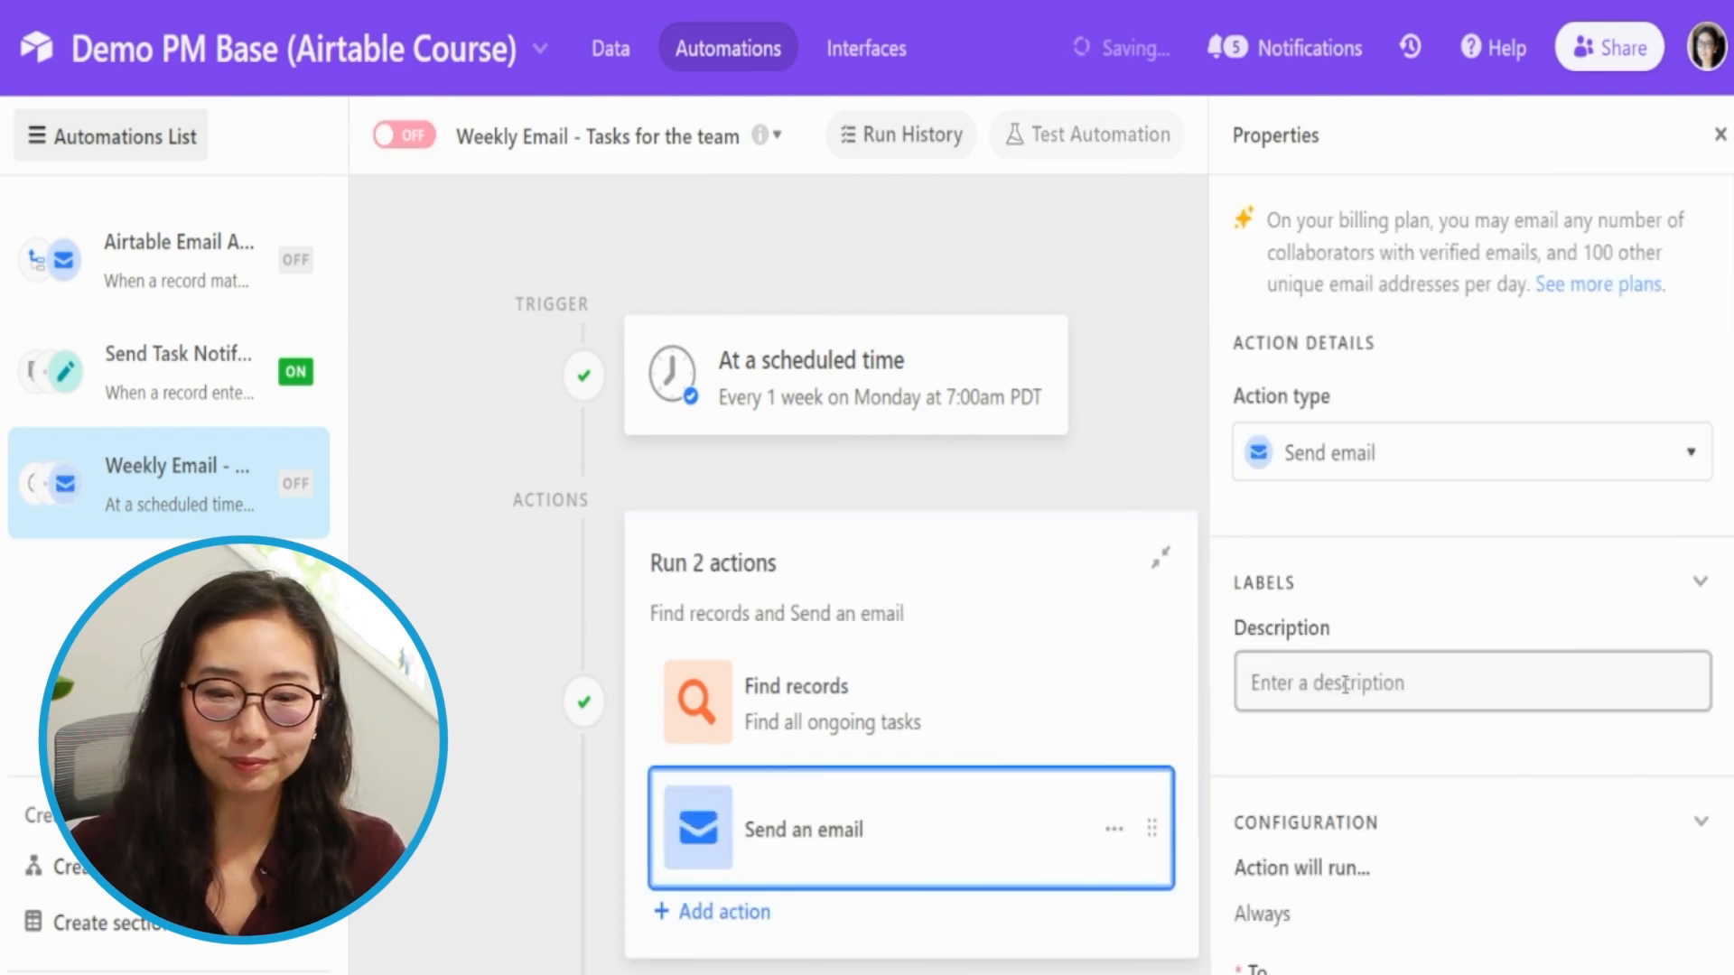
pyautogui.click(1345, 684)
pyautogui.write('Sen')
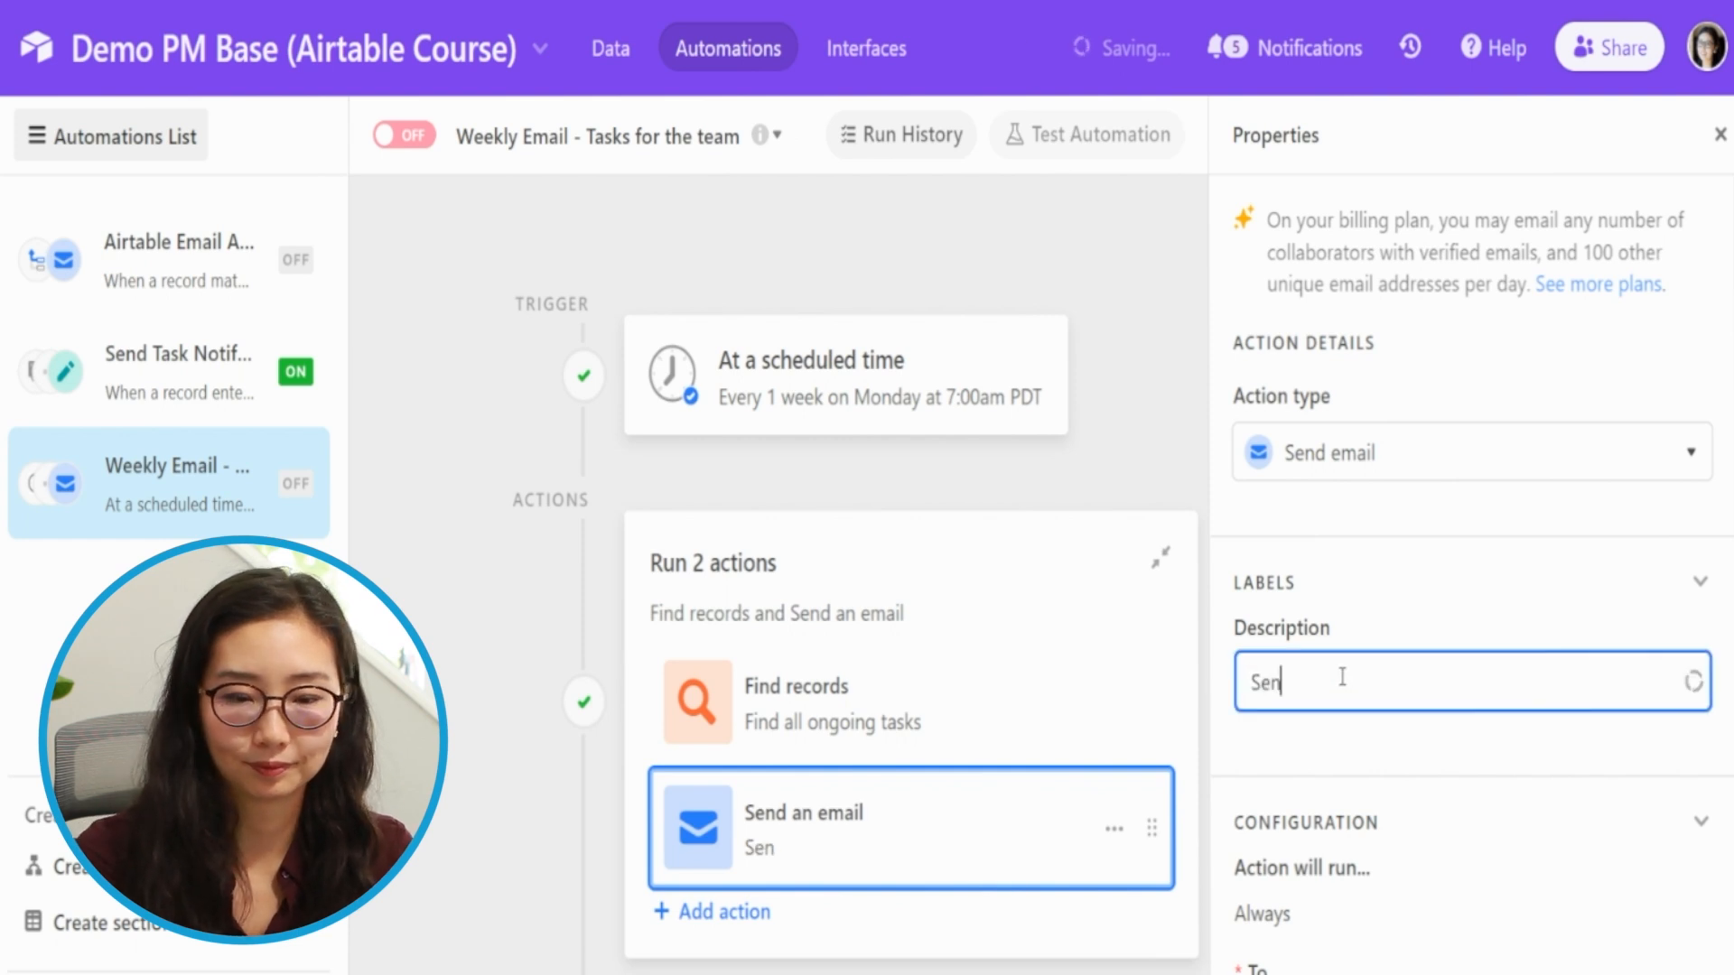
pyautogui.write('d list of tasts ')
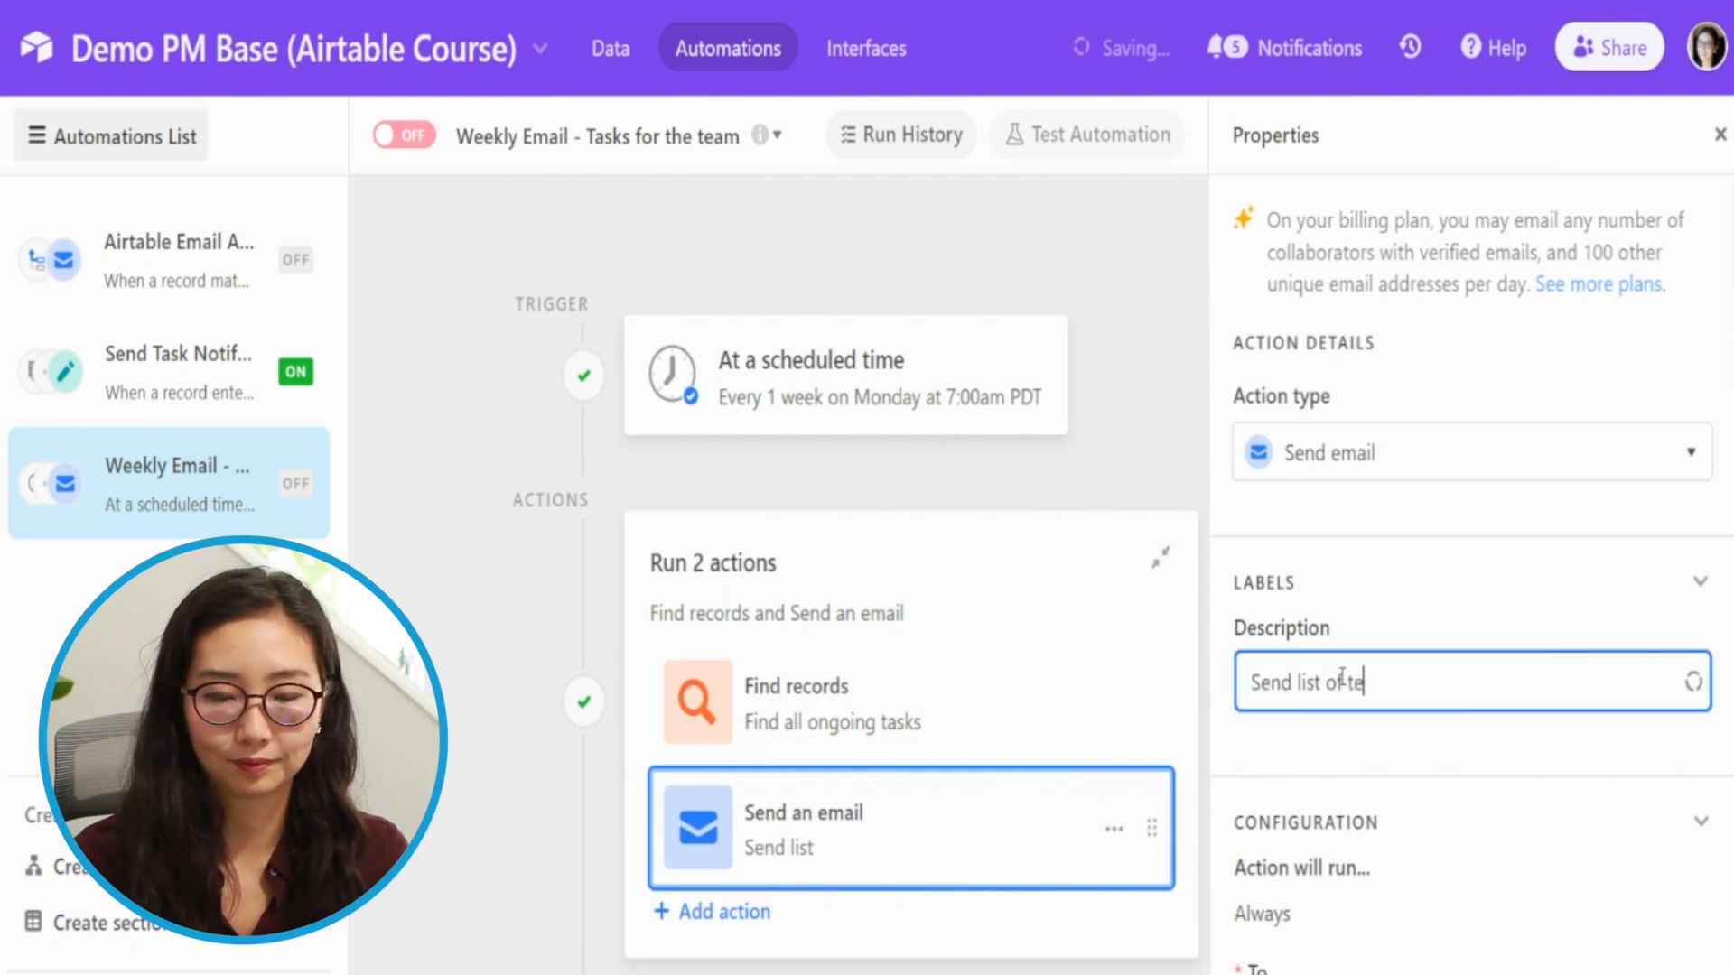
pyautogui.write('to the team')
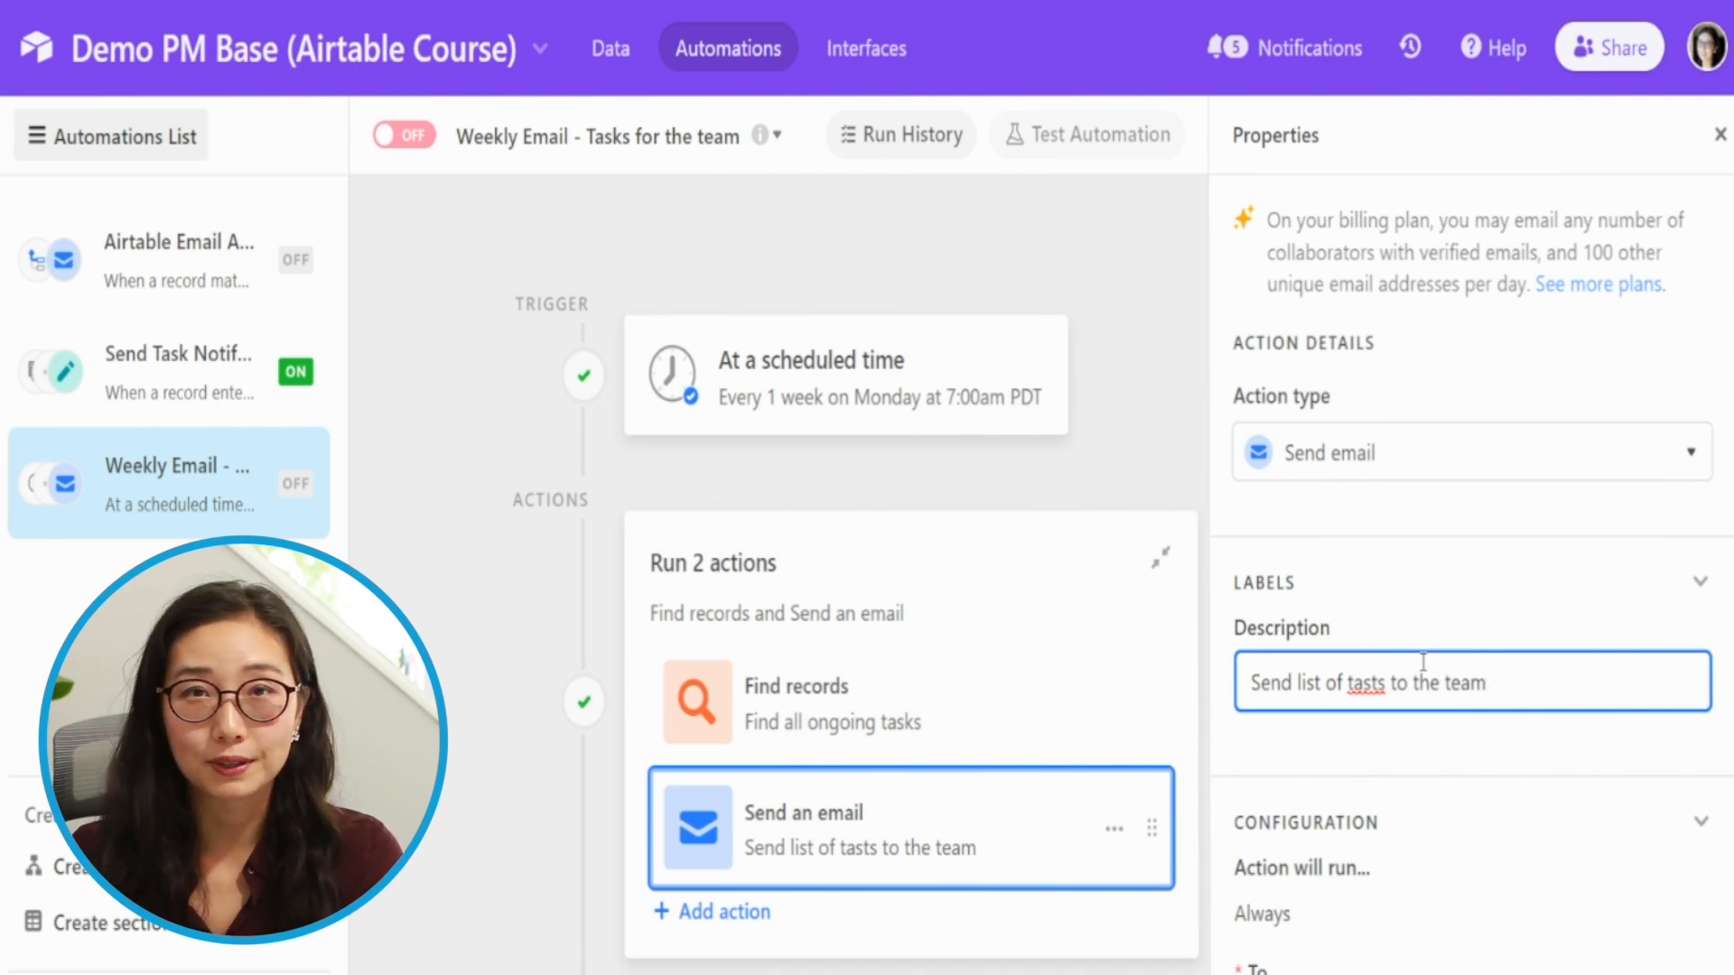
# Step: Copy the email address of the third team member from the Internal Teams table for the email's recipient field
pyautogui.scroll(-9, 1394, 906)
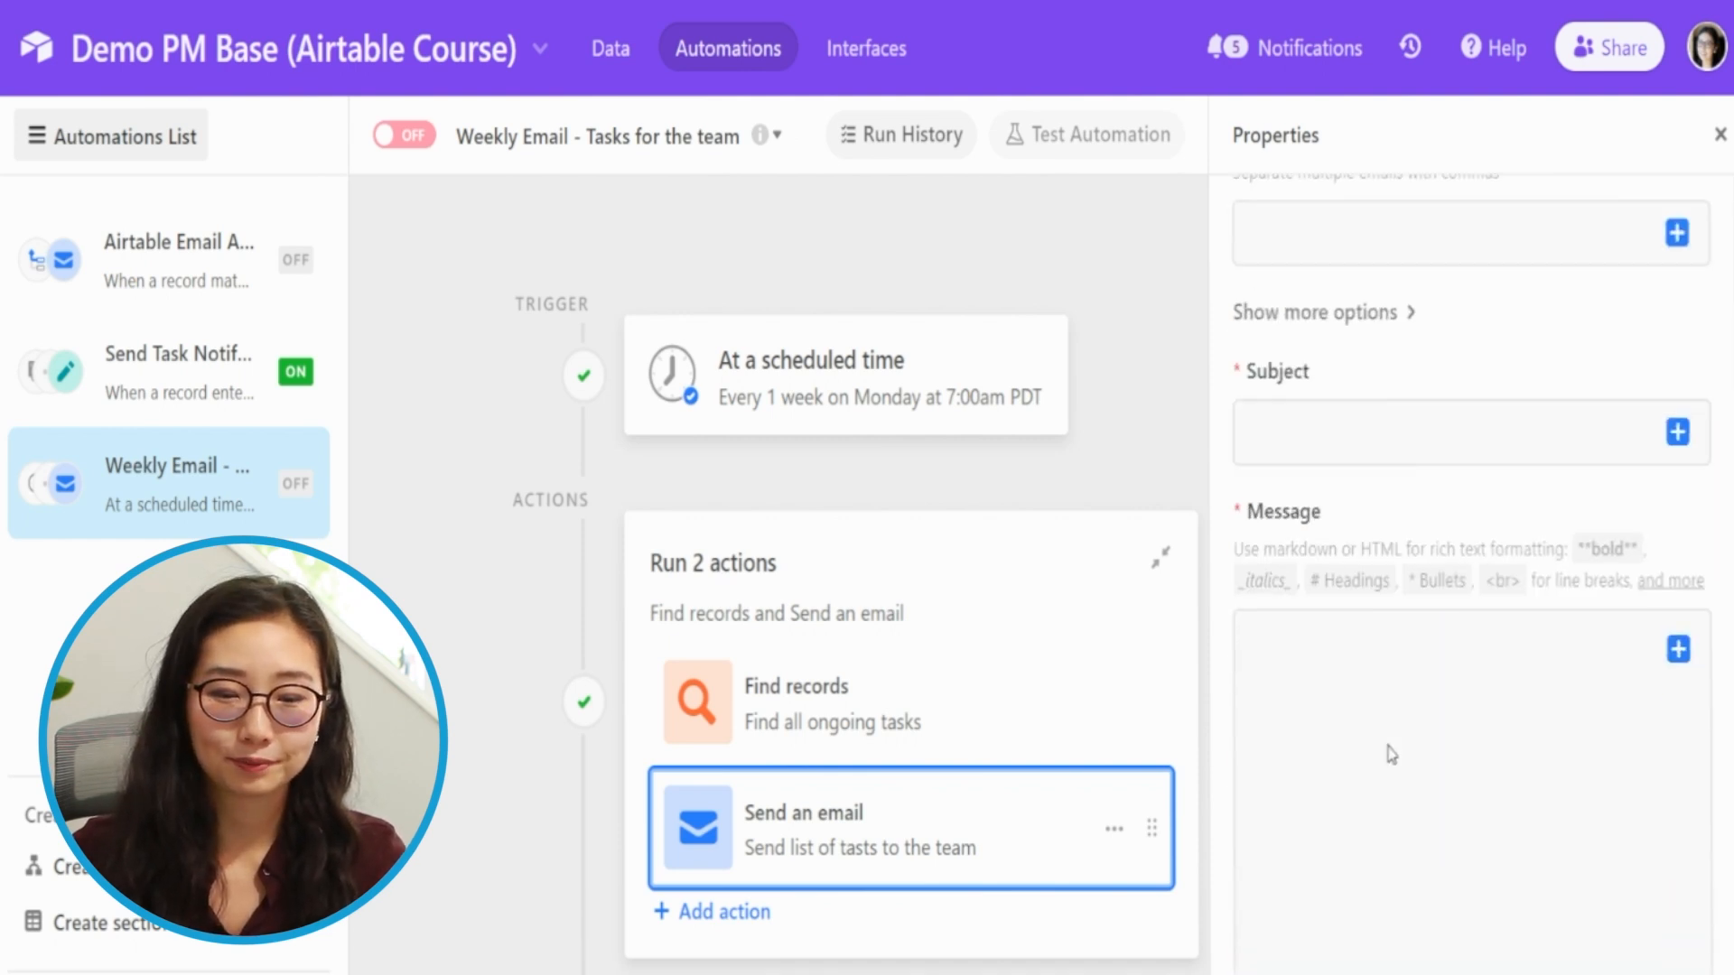
pyautogui.scroll(5, 1390, 674)
pyautogui.click(1288, 653)
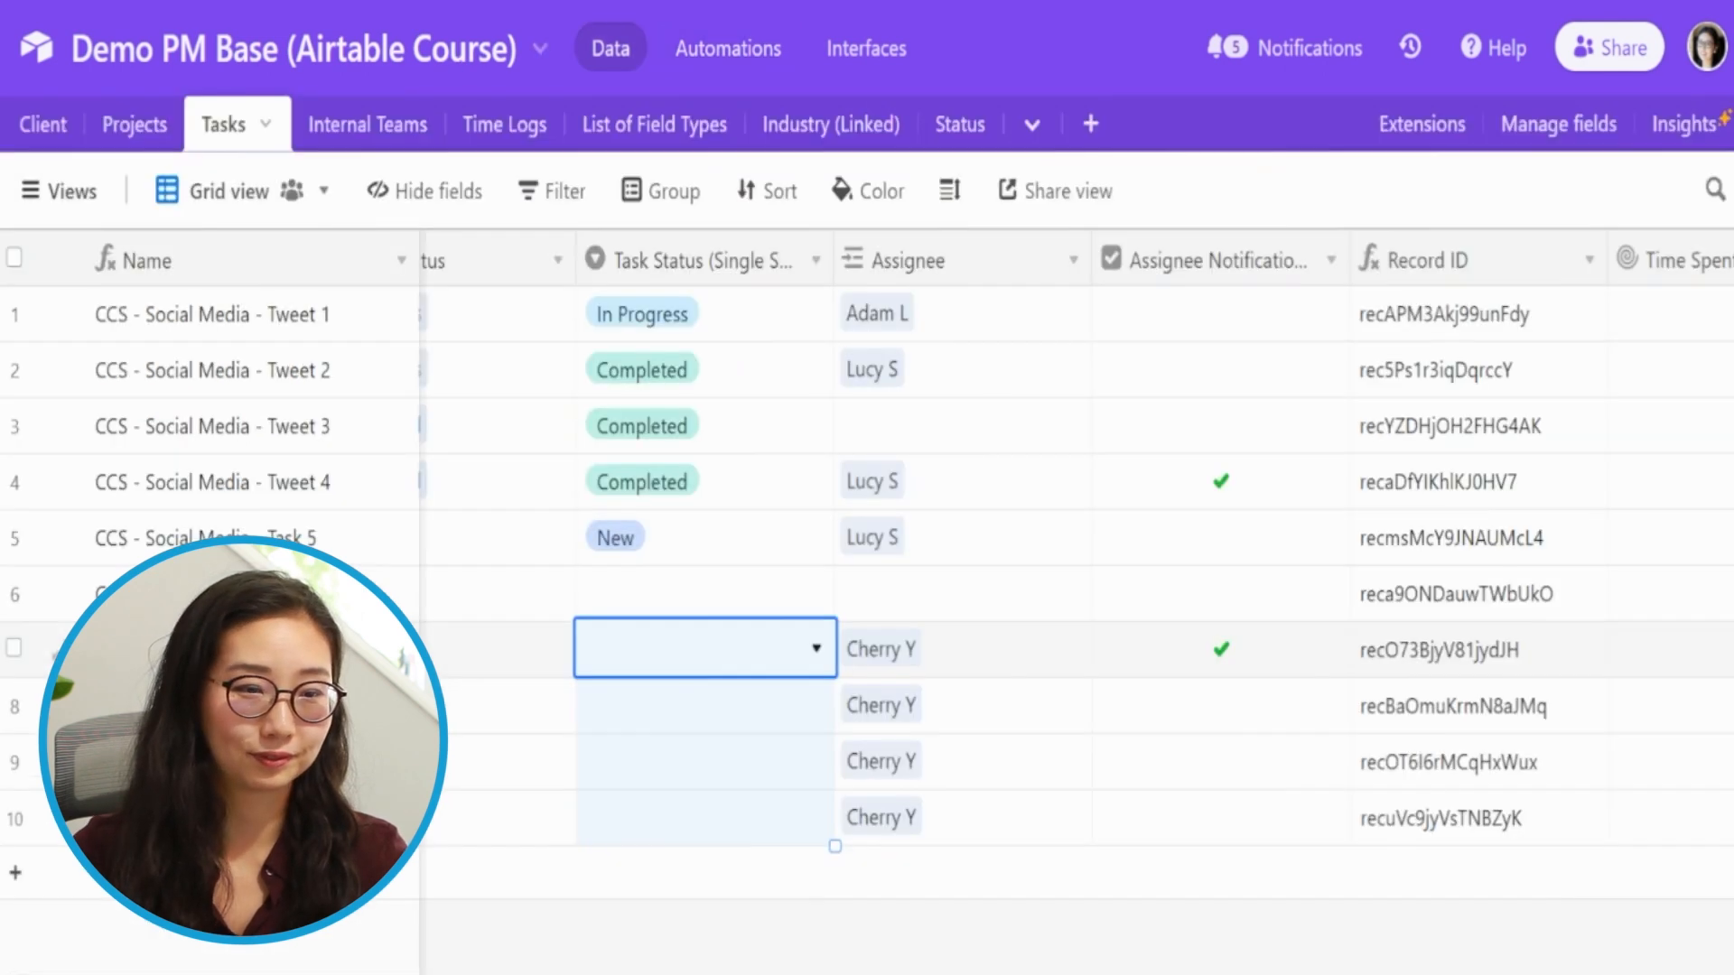
pyautogui.click(362, 126)
pyautogui.click(1002, 379)
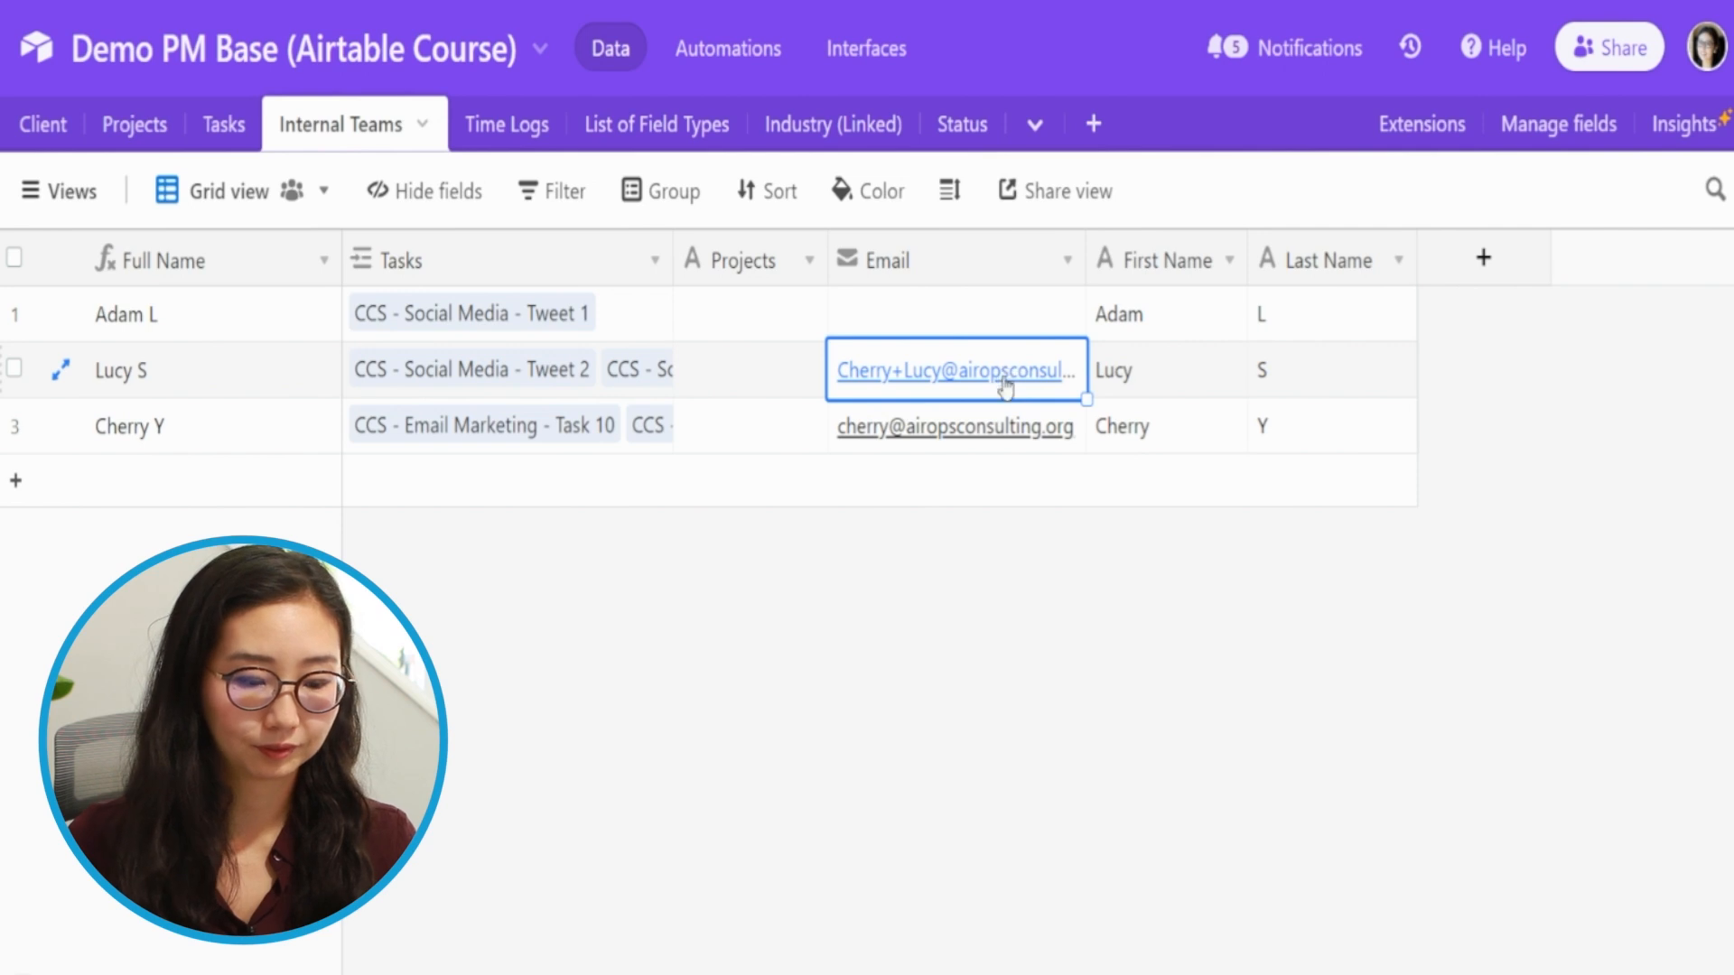
pyautogui.hotkey('ctrl', 'c')
pyautogui.click(998, 436)
pyautogui.hotkey('ctrl', 'v')
pyautogui.hotkey('ctrl', 'z')
pyautogui.click(1028, 378)
pyautogui.hotkey('ctrl', 'c')
pyautogui.click(1032, 403)
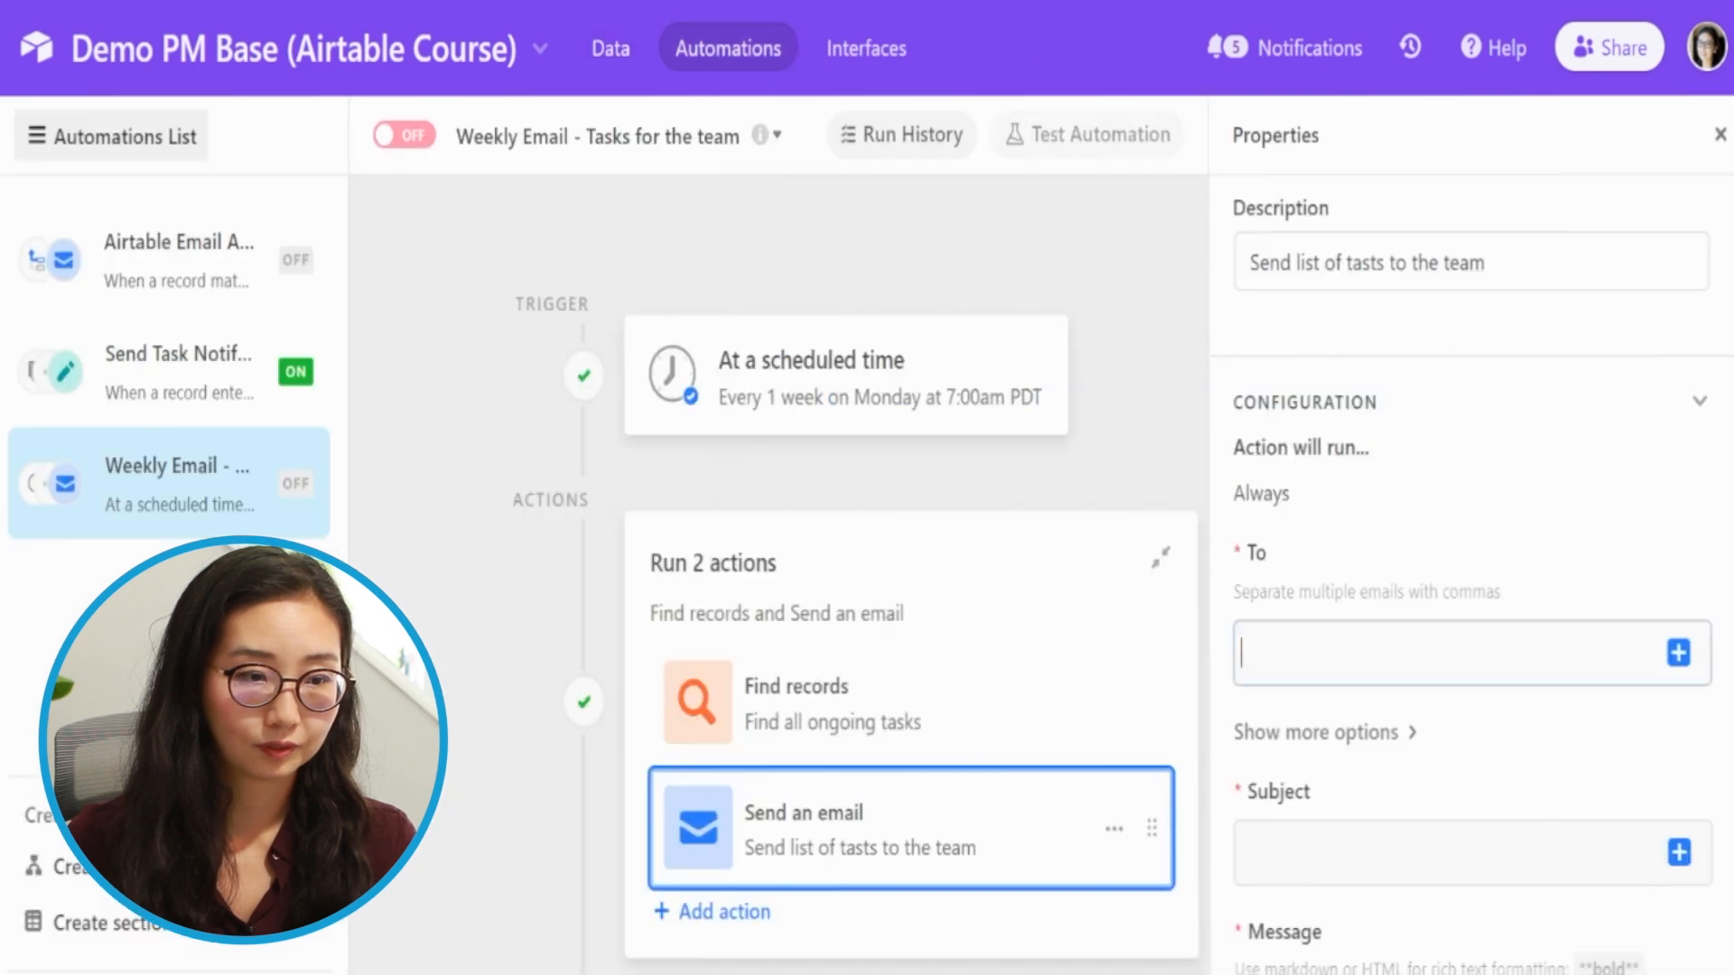
# Step: Paste the copied team member's email address as the recipient of the Send email action
pyautogui.click(728, 48)
pyautogui.click(1345, 669)
pyautogui.hotkey('ctrl', 'v')
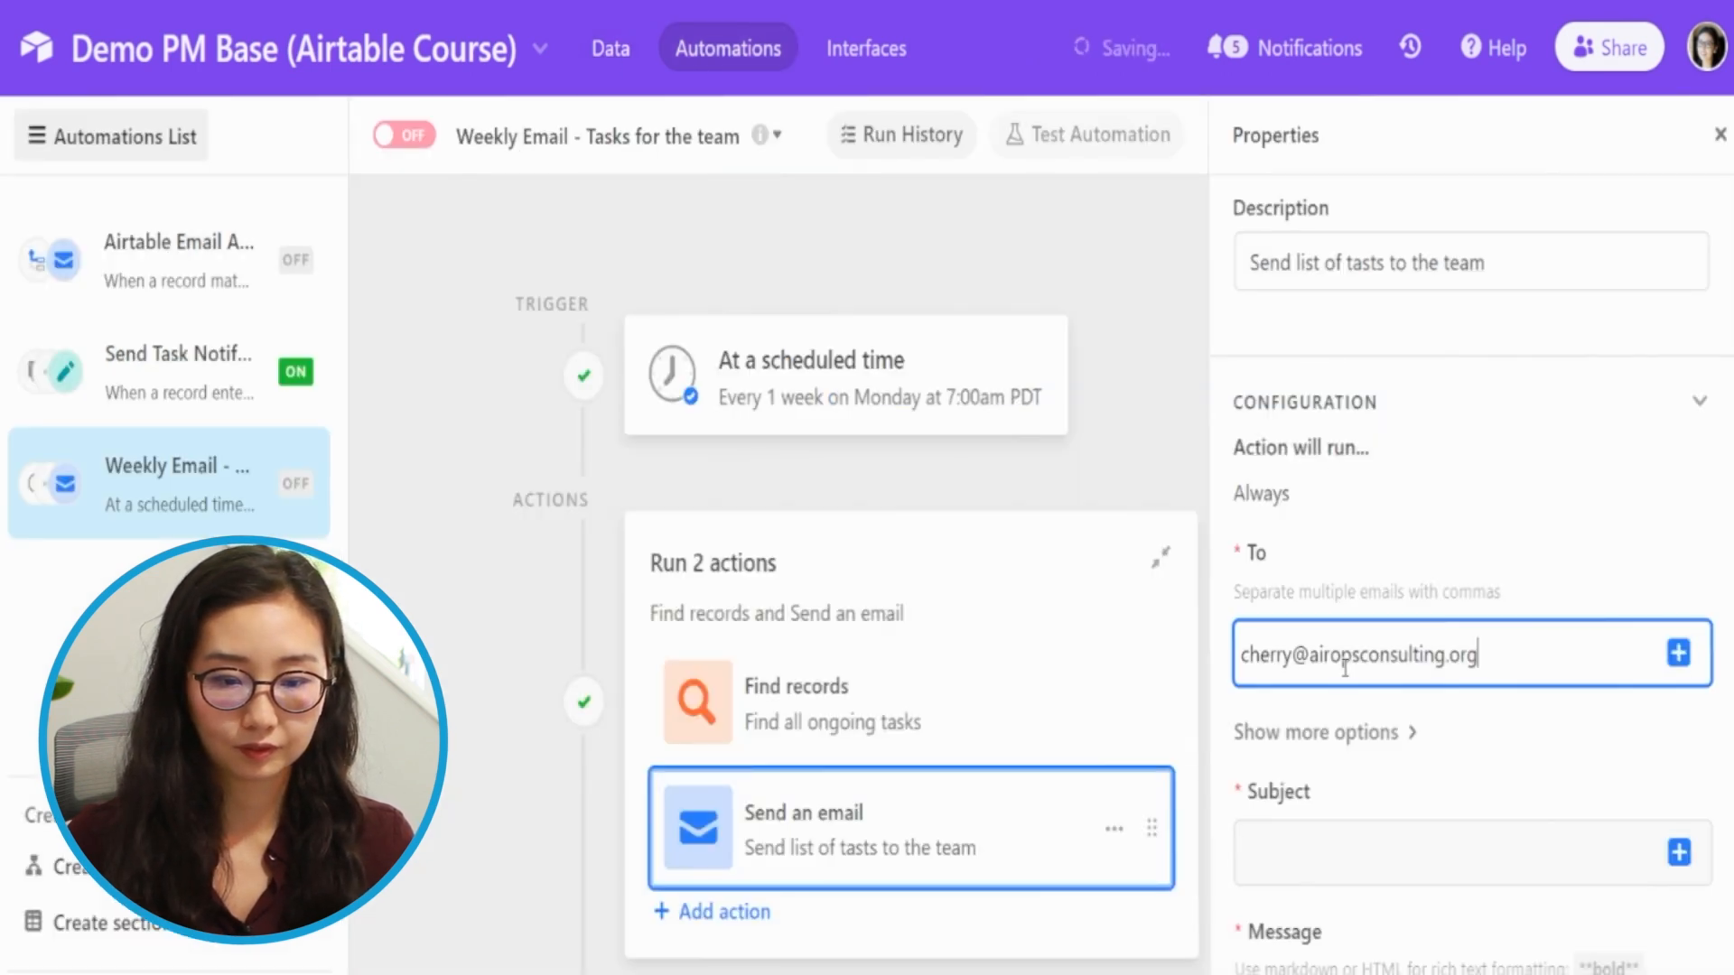
# Step: Add a second team member's email address to the Send email action's recipients, separated by a comma
pyautogui.write(',')
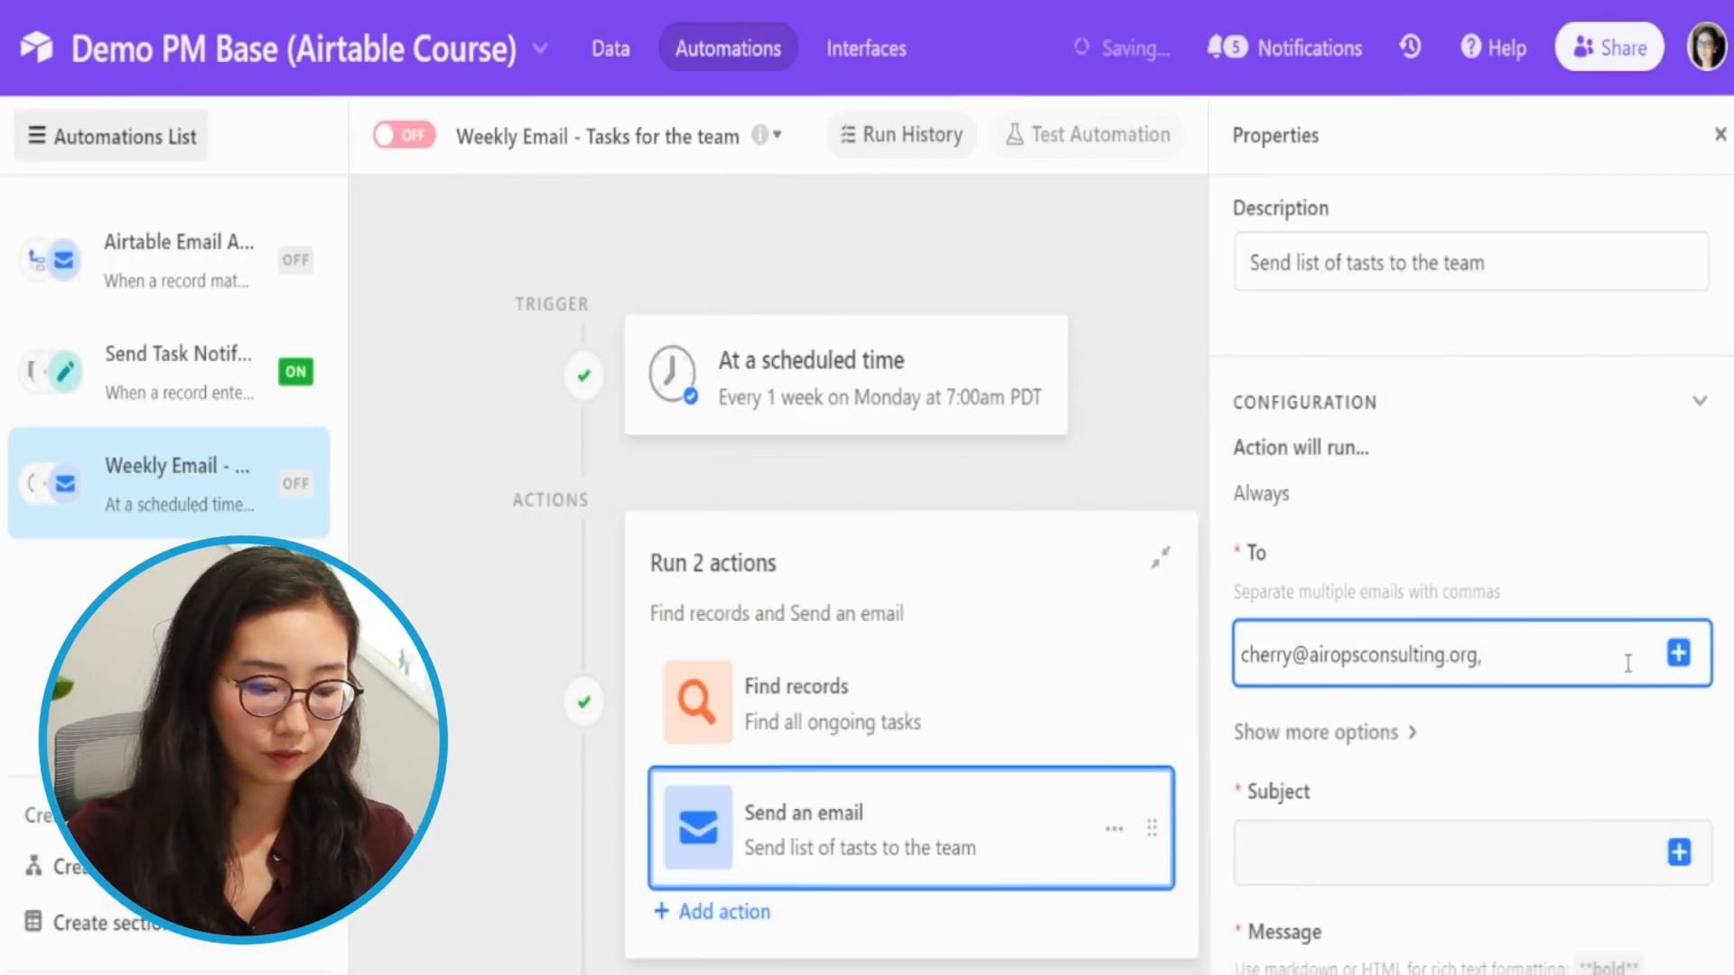
pyautogui.write('v')
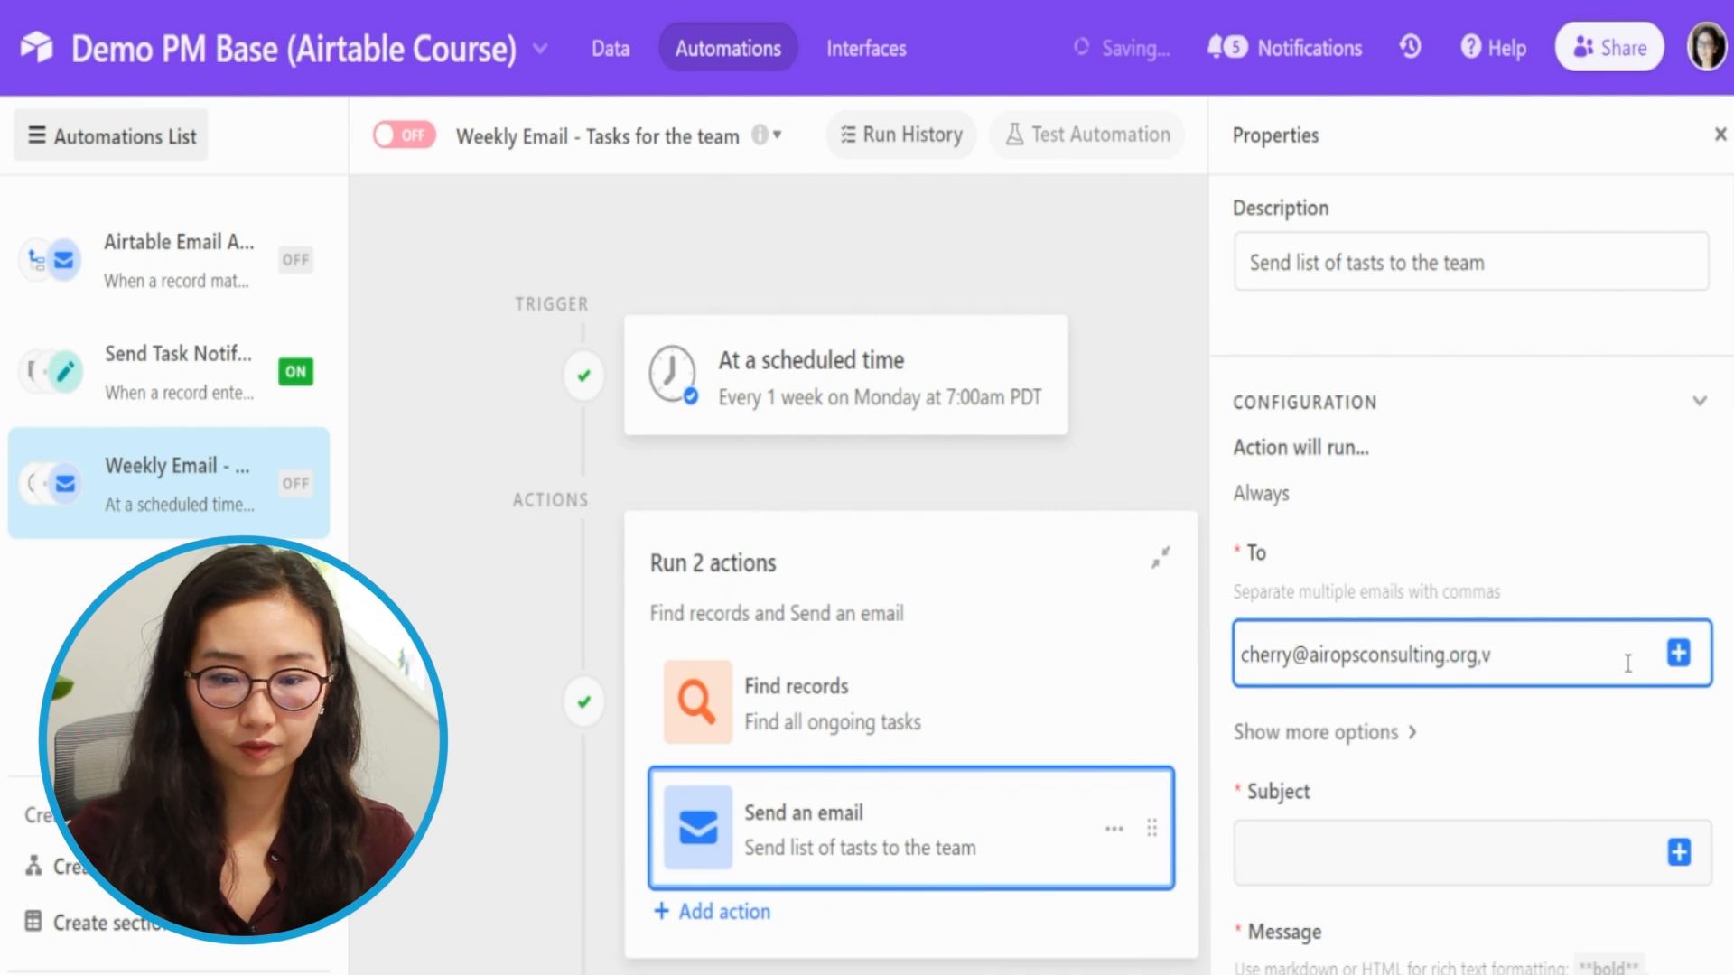
pyautogui.press('BackSpace')
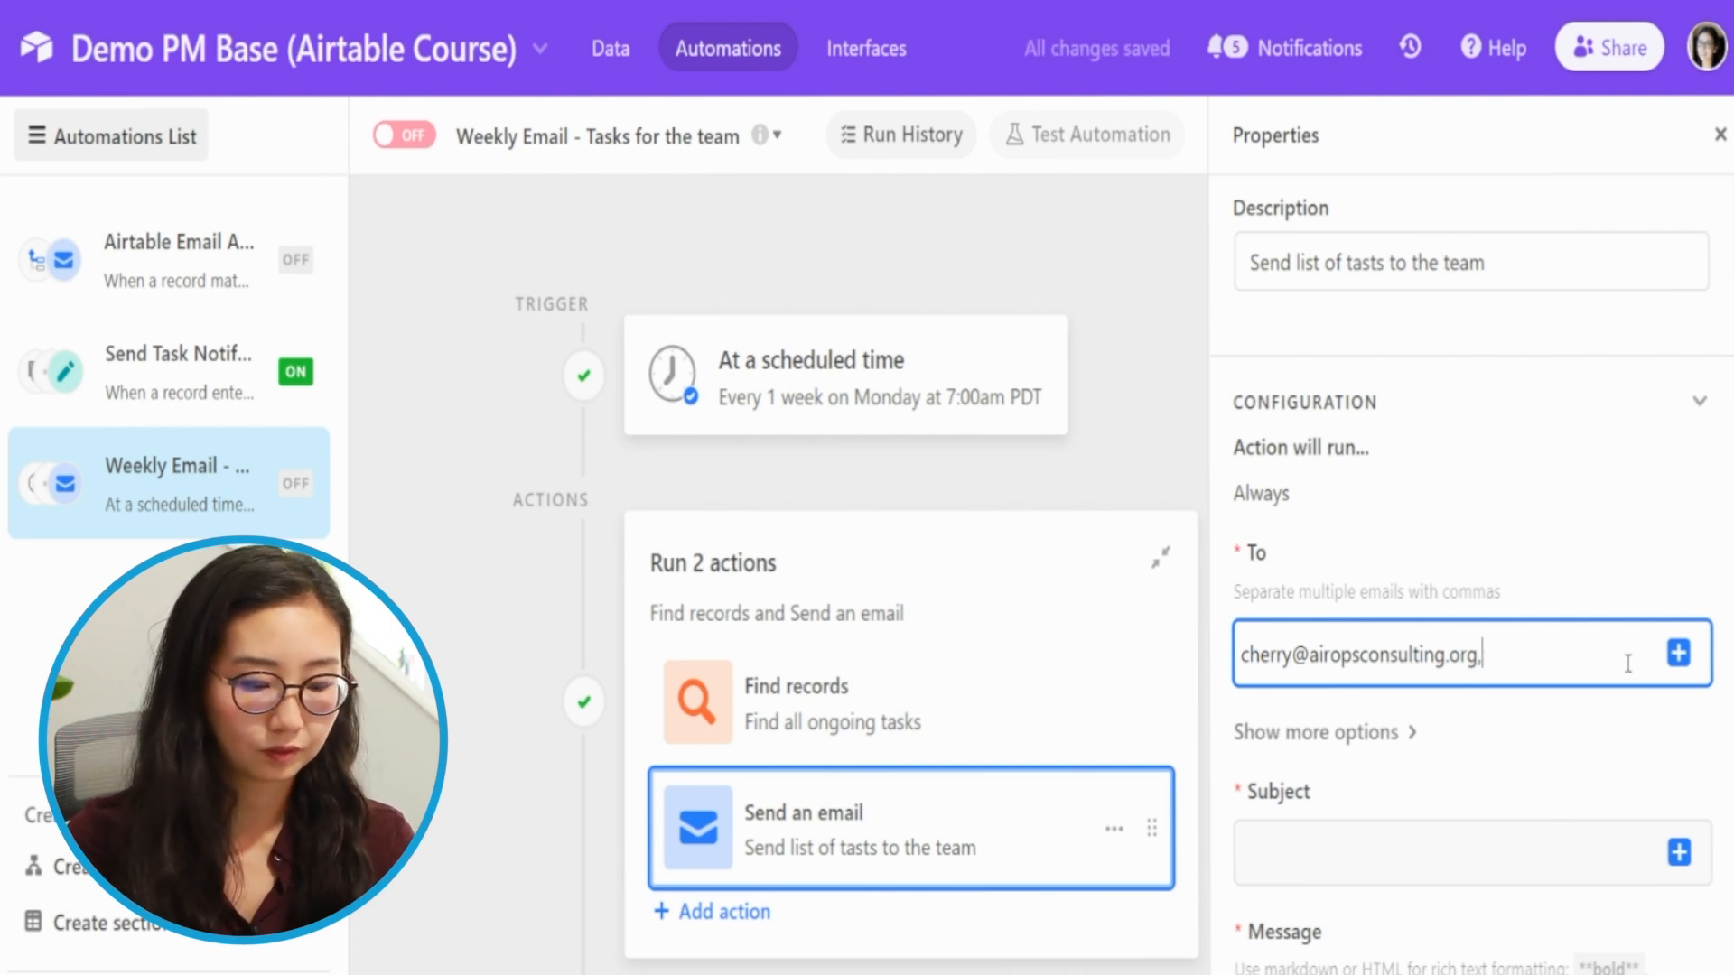
pyautogui.write('v')
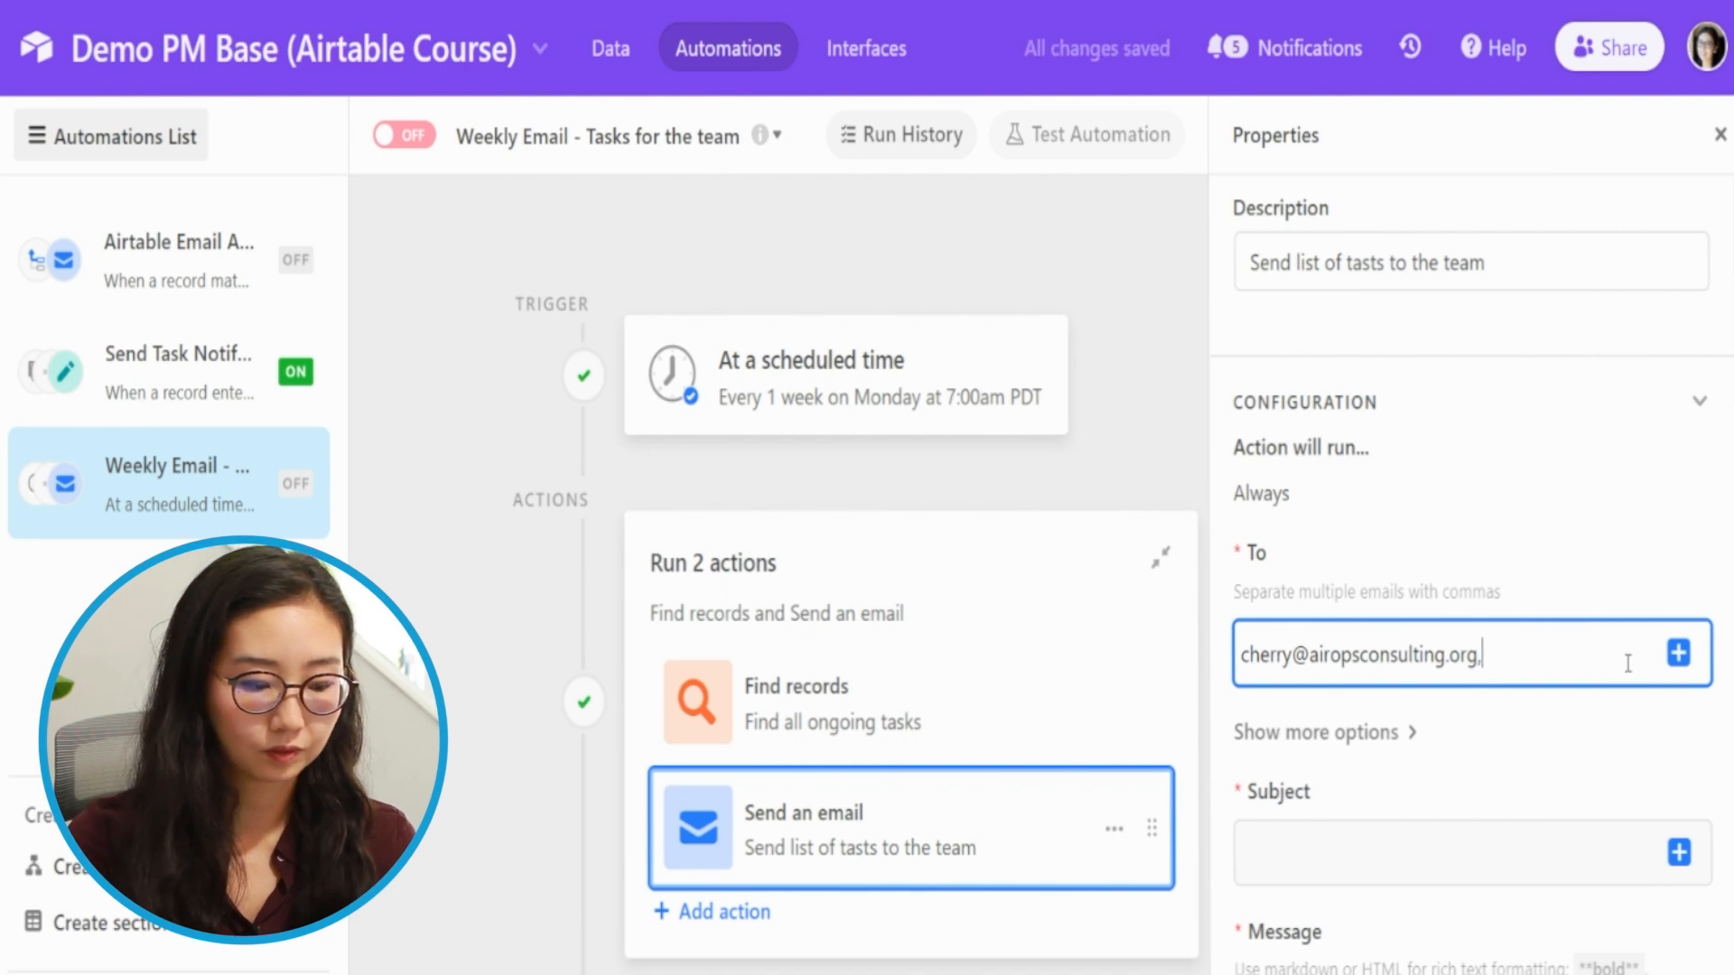
pyautogui.press('super+v')
pyautogui.press('Return')
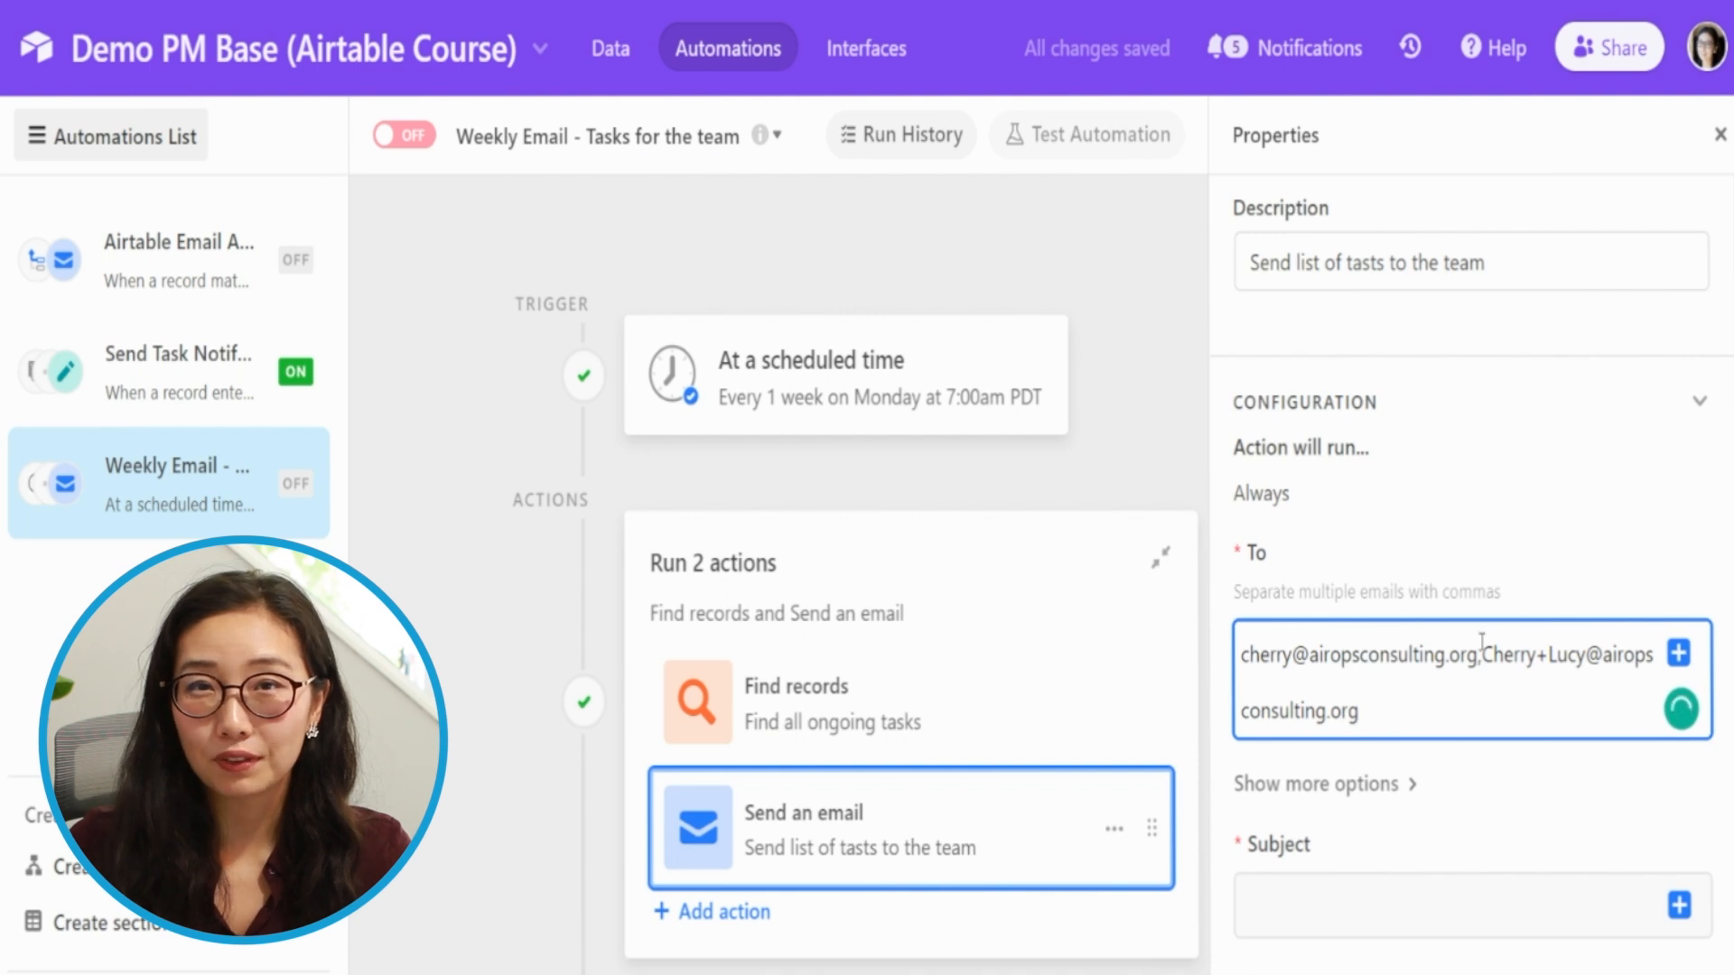
# Step: Set the email subject to "Outstanding Tasks to work on this week"
pyautogui.scroll(-5, 1384, 673)
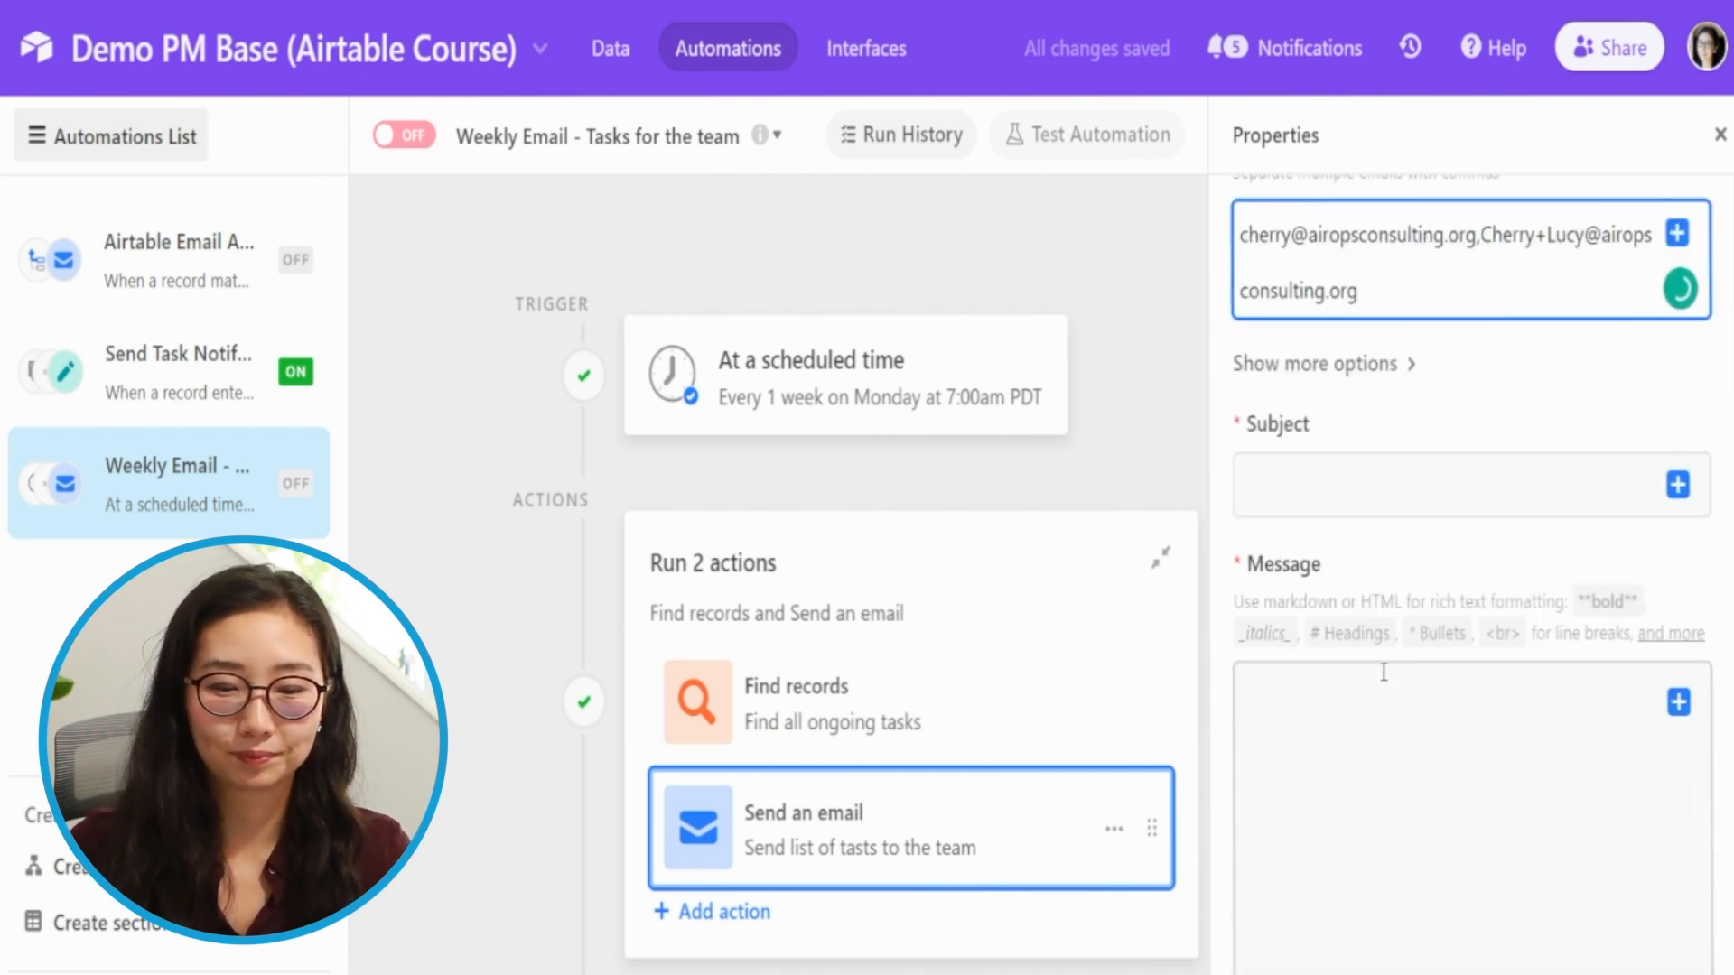
pyautogui.click(1382, 485)
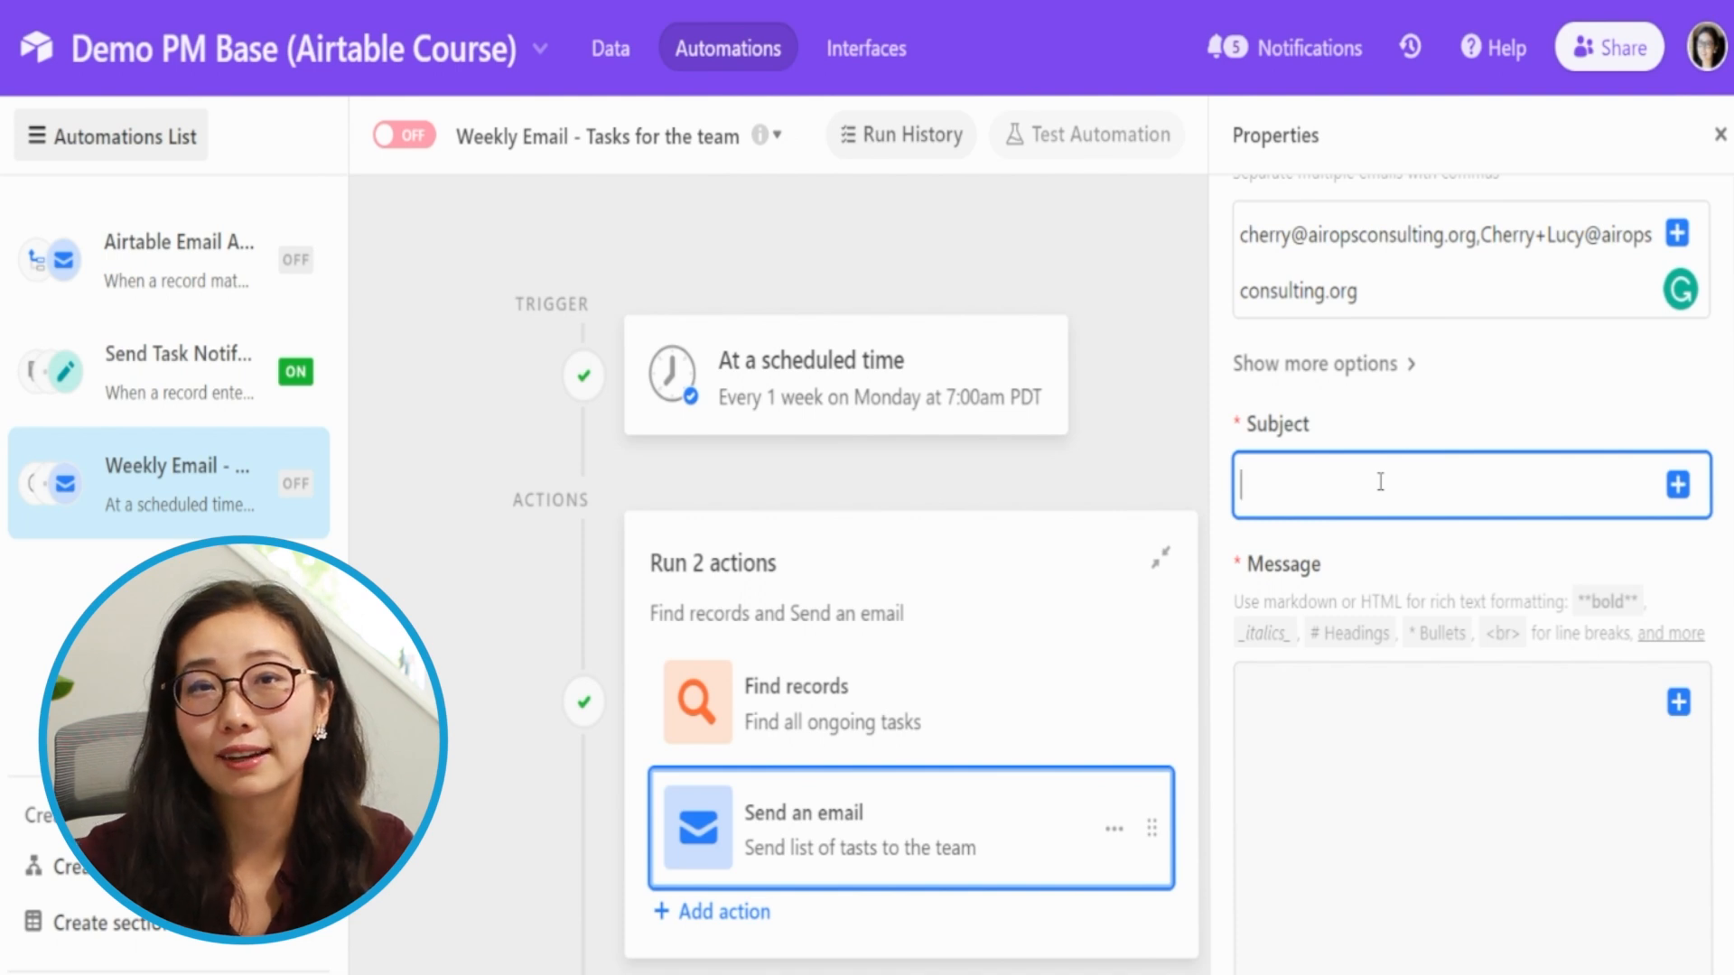
pyautogui.write('Outstanding Tasks to work on this week')
# Step: Write the email message "Hi team," followed by a new line "Please see below for our tasks this week:" and blank space below
pyautogui.click(1380, 721)
pyautogui.write('Hi team,')
pyautogui.press('Return')
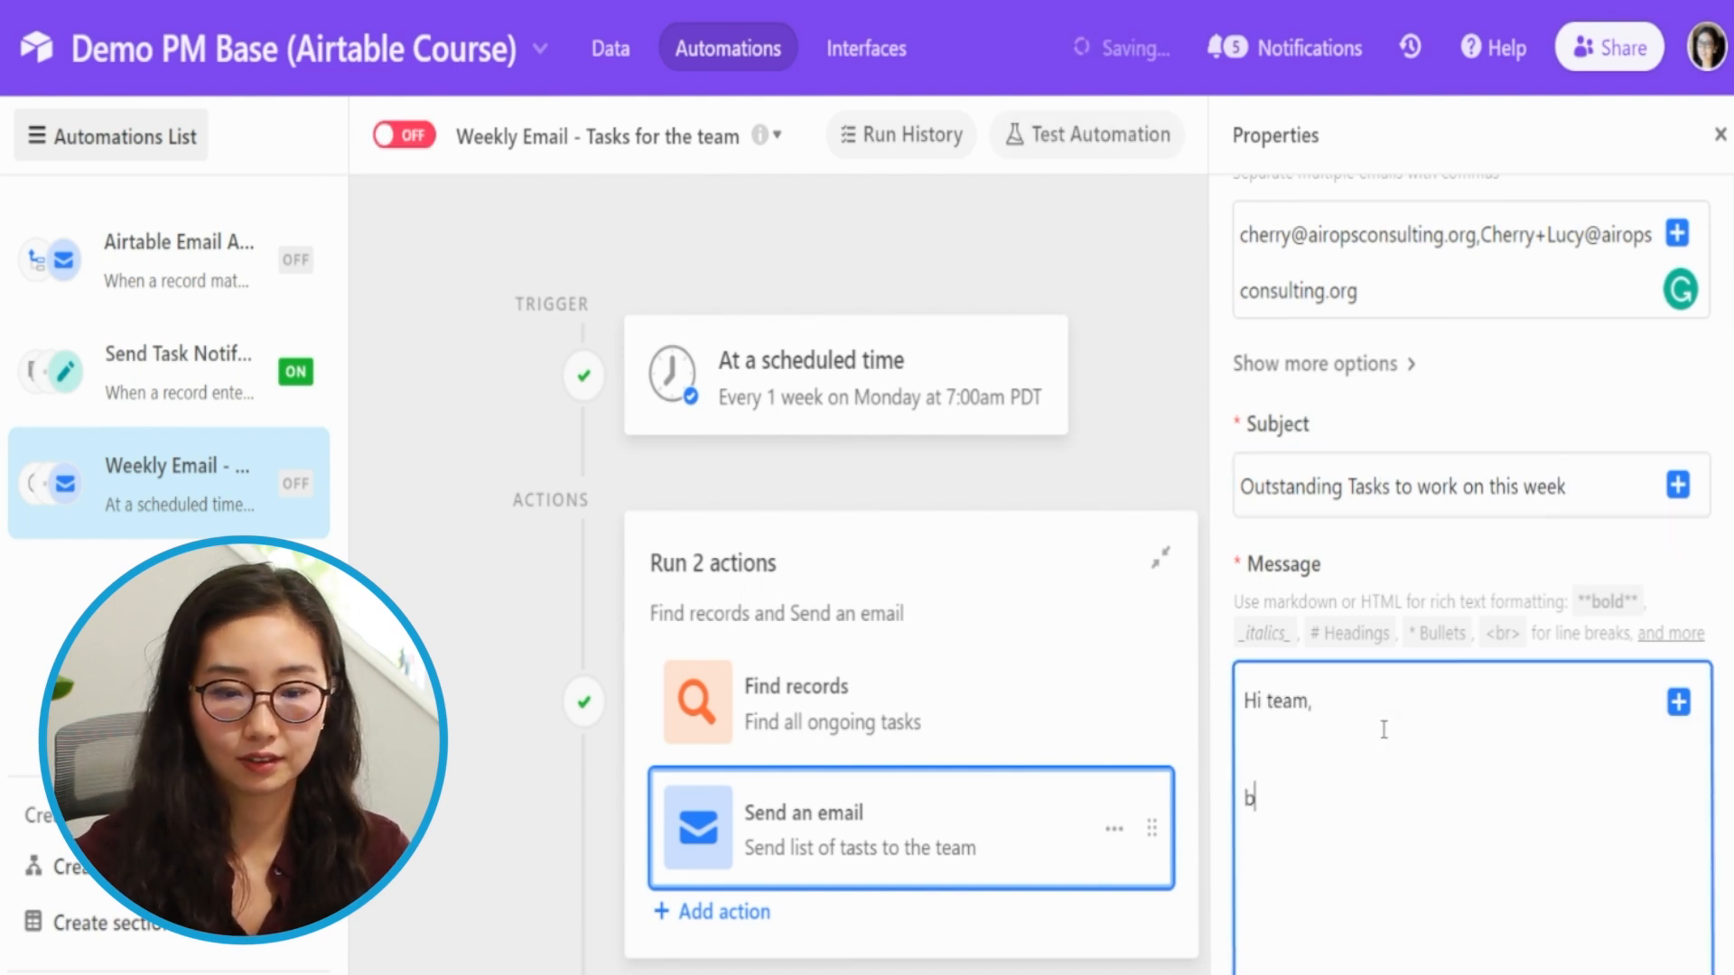
pyautogui.write('Please see belo')
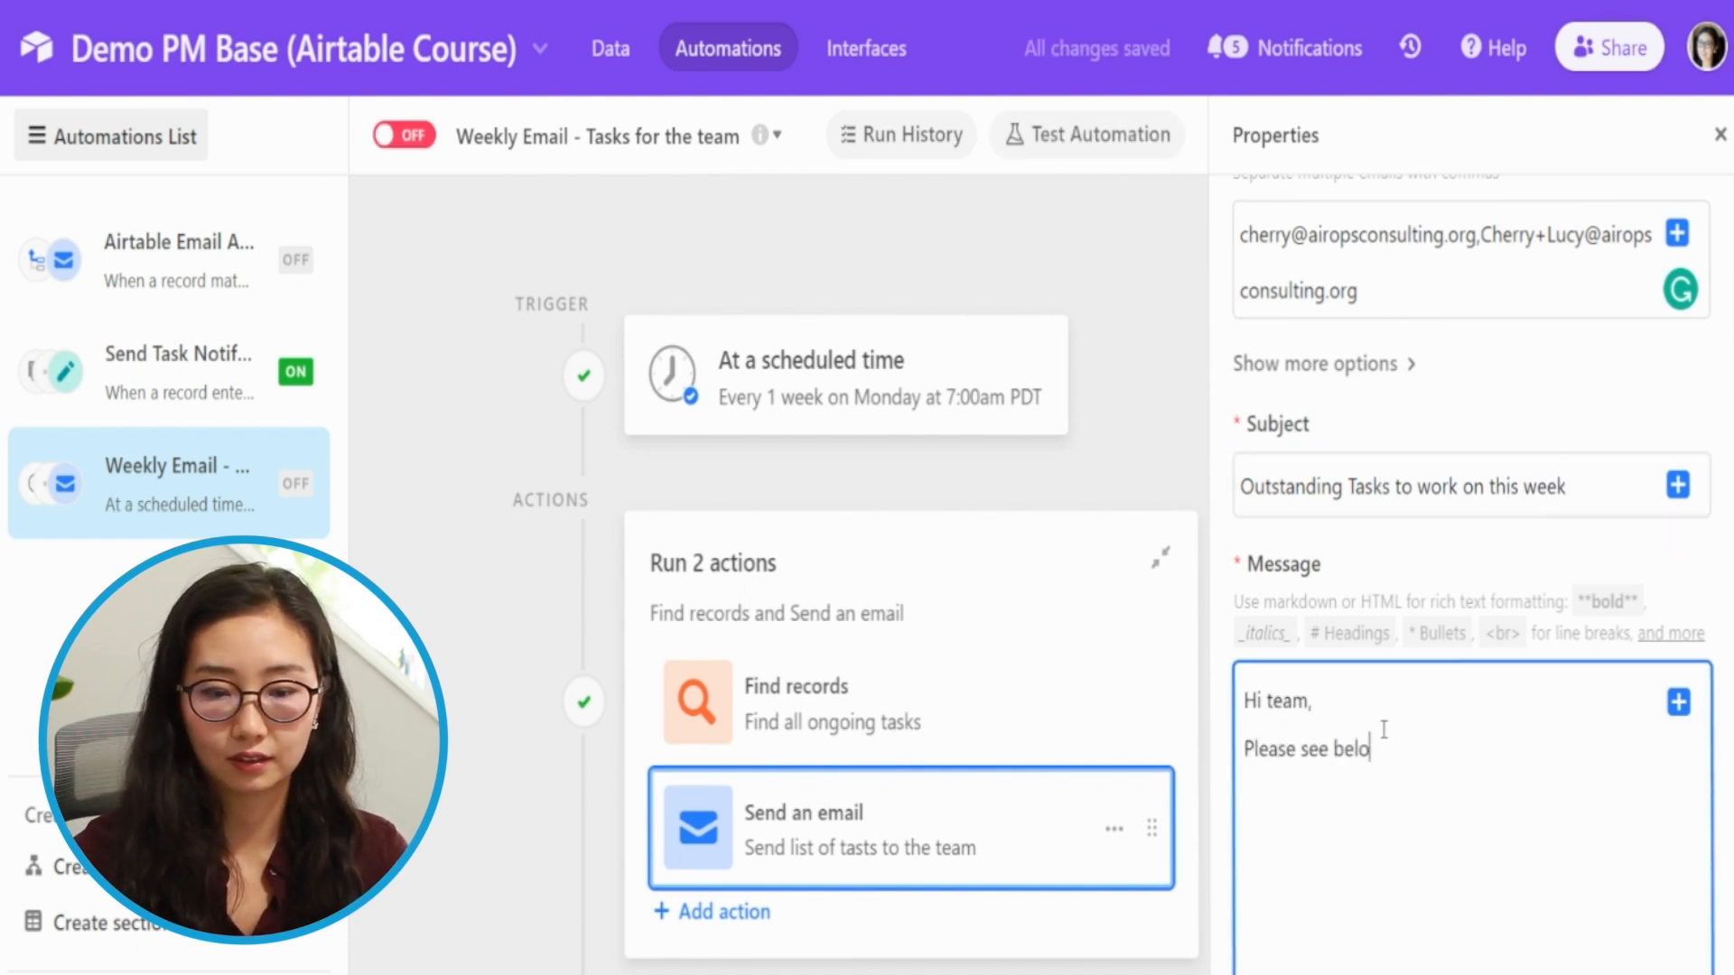
pyautogui.write('w for our tasks thi')
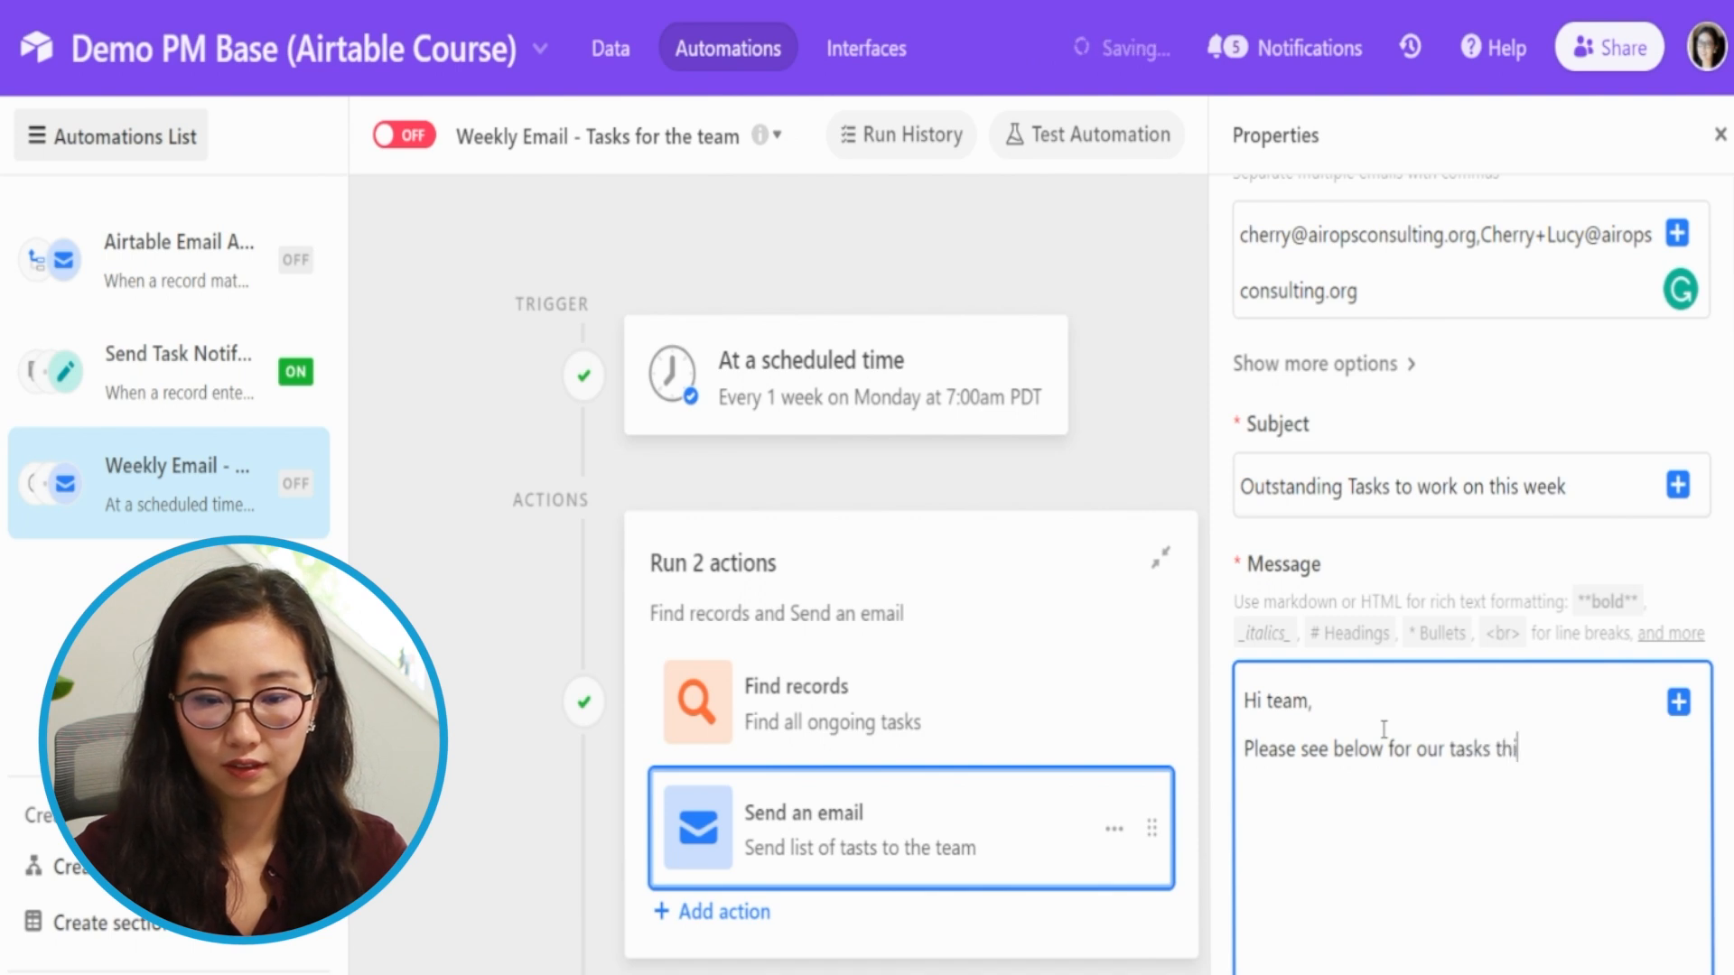
pyautogui.write('s week')
pyautogui.click(1678, 702)
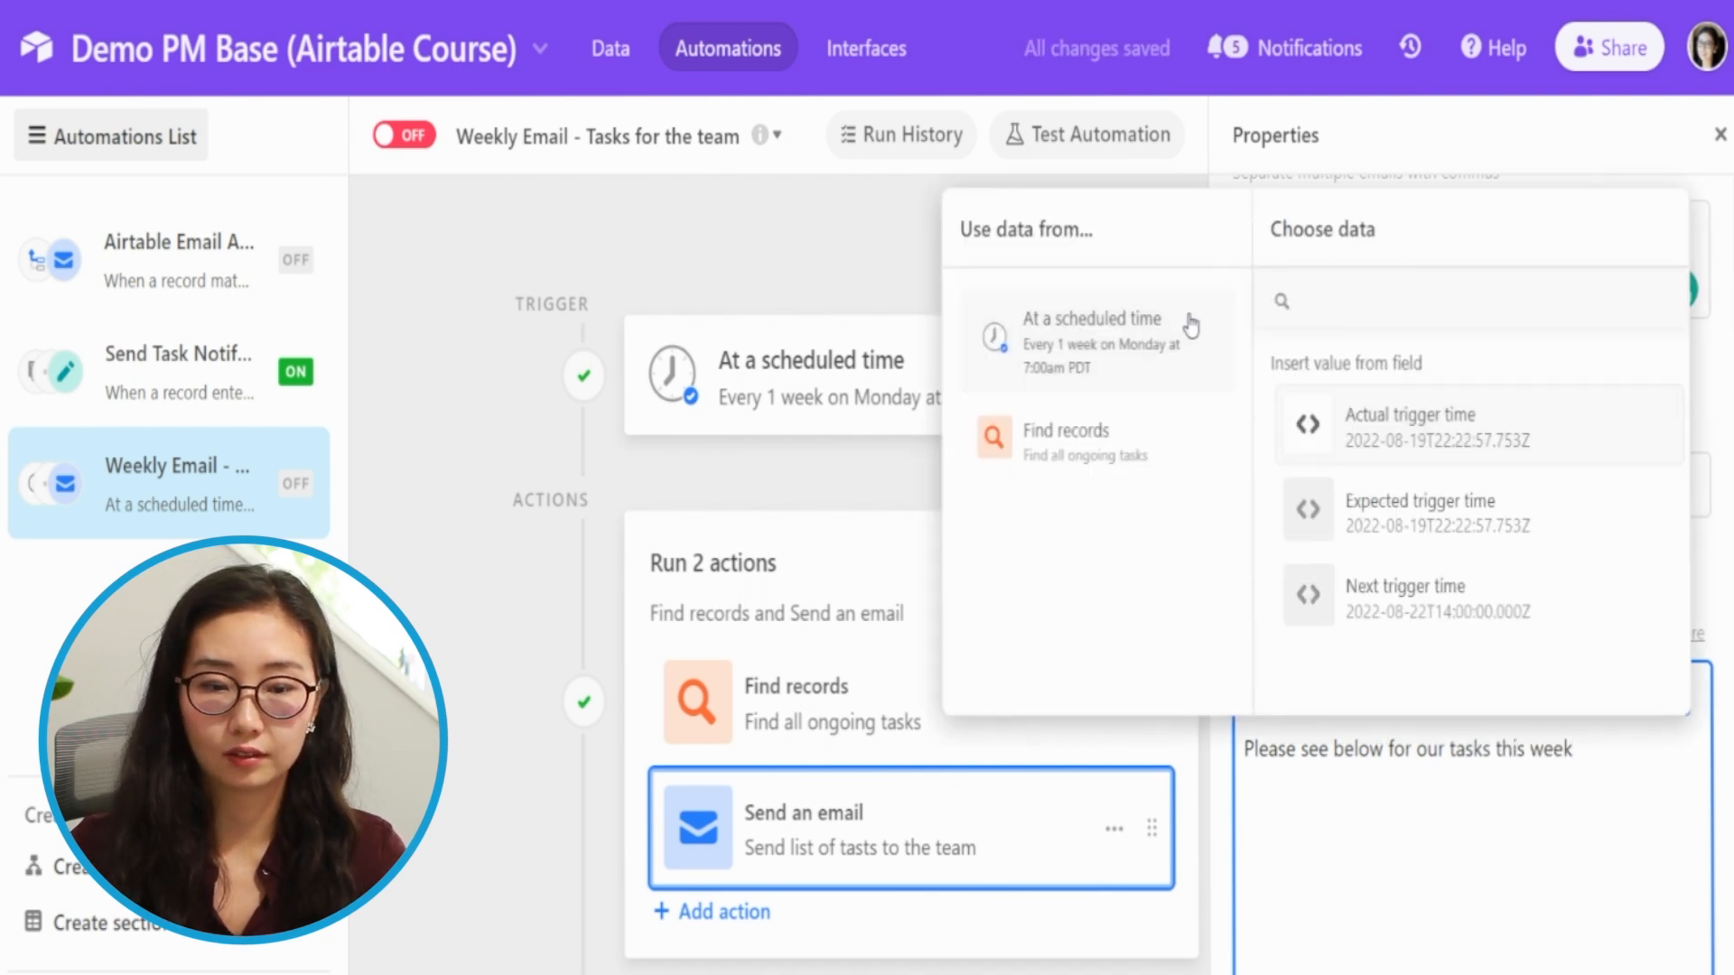
pyautogui.click(1564, 747)
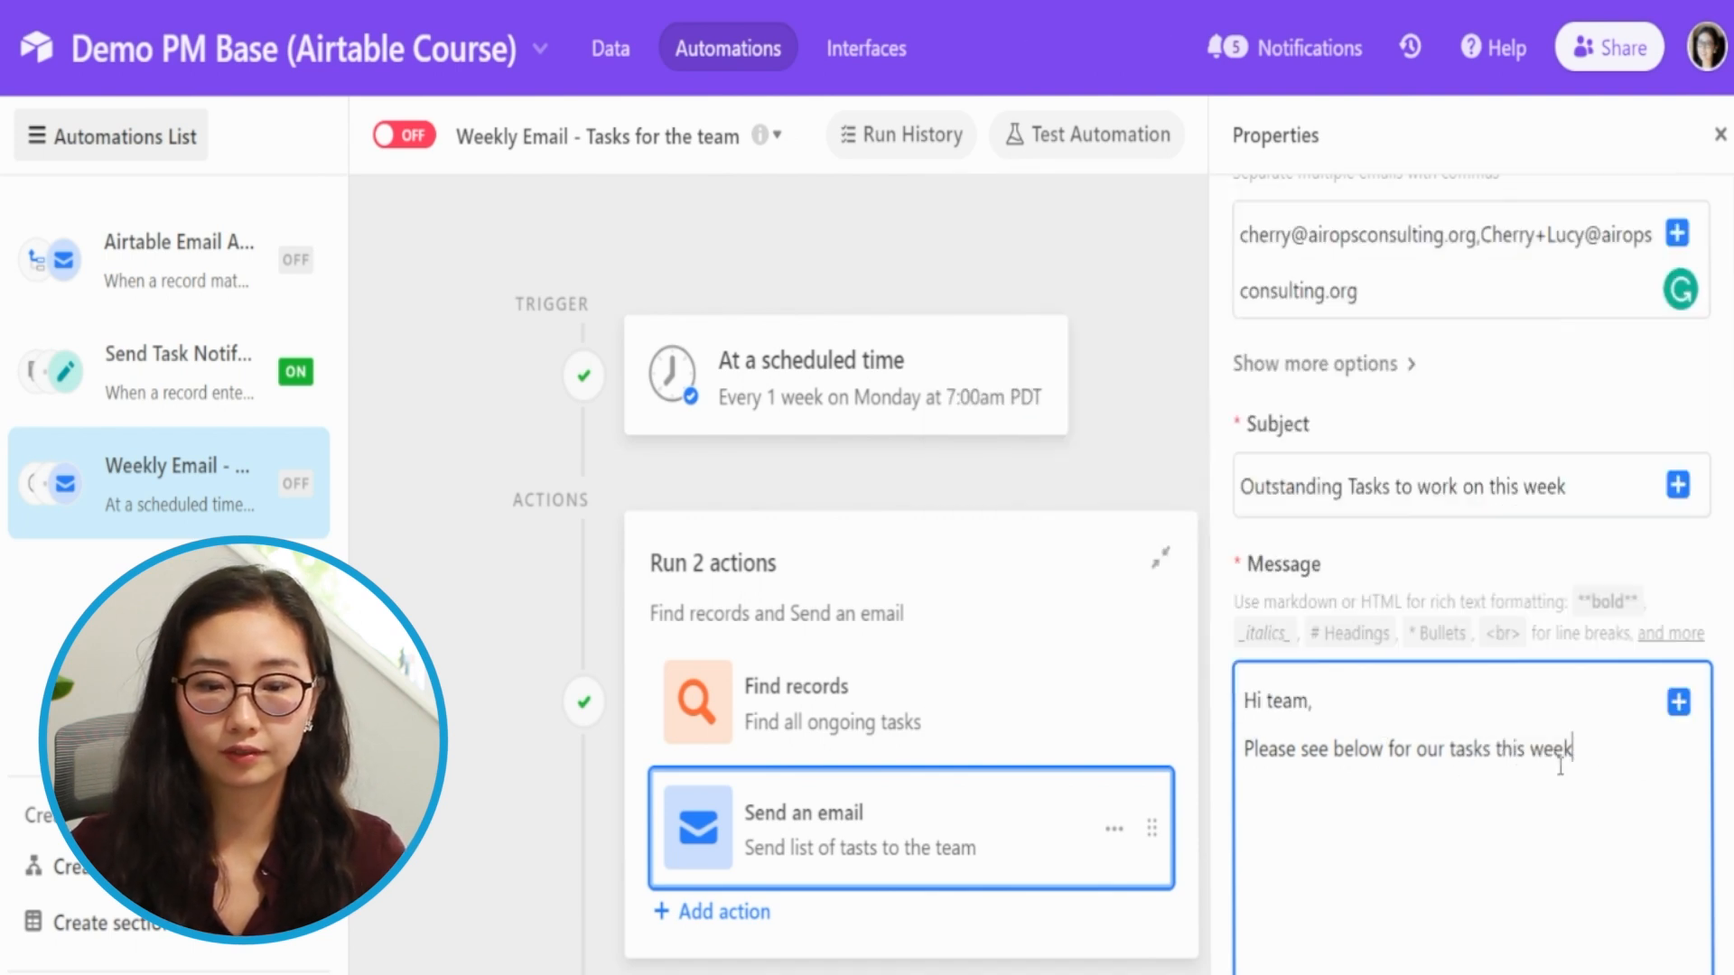
pyautogui.write(':')
pyautogui.press('Return')
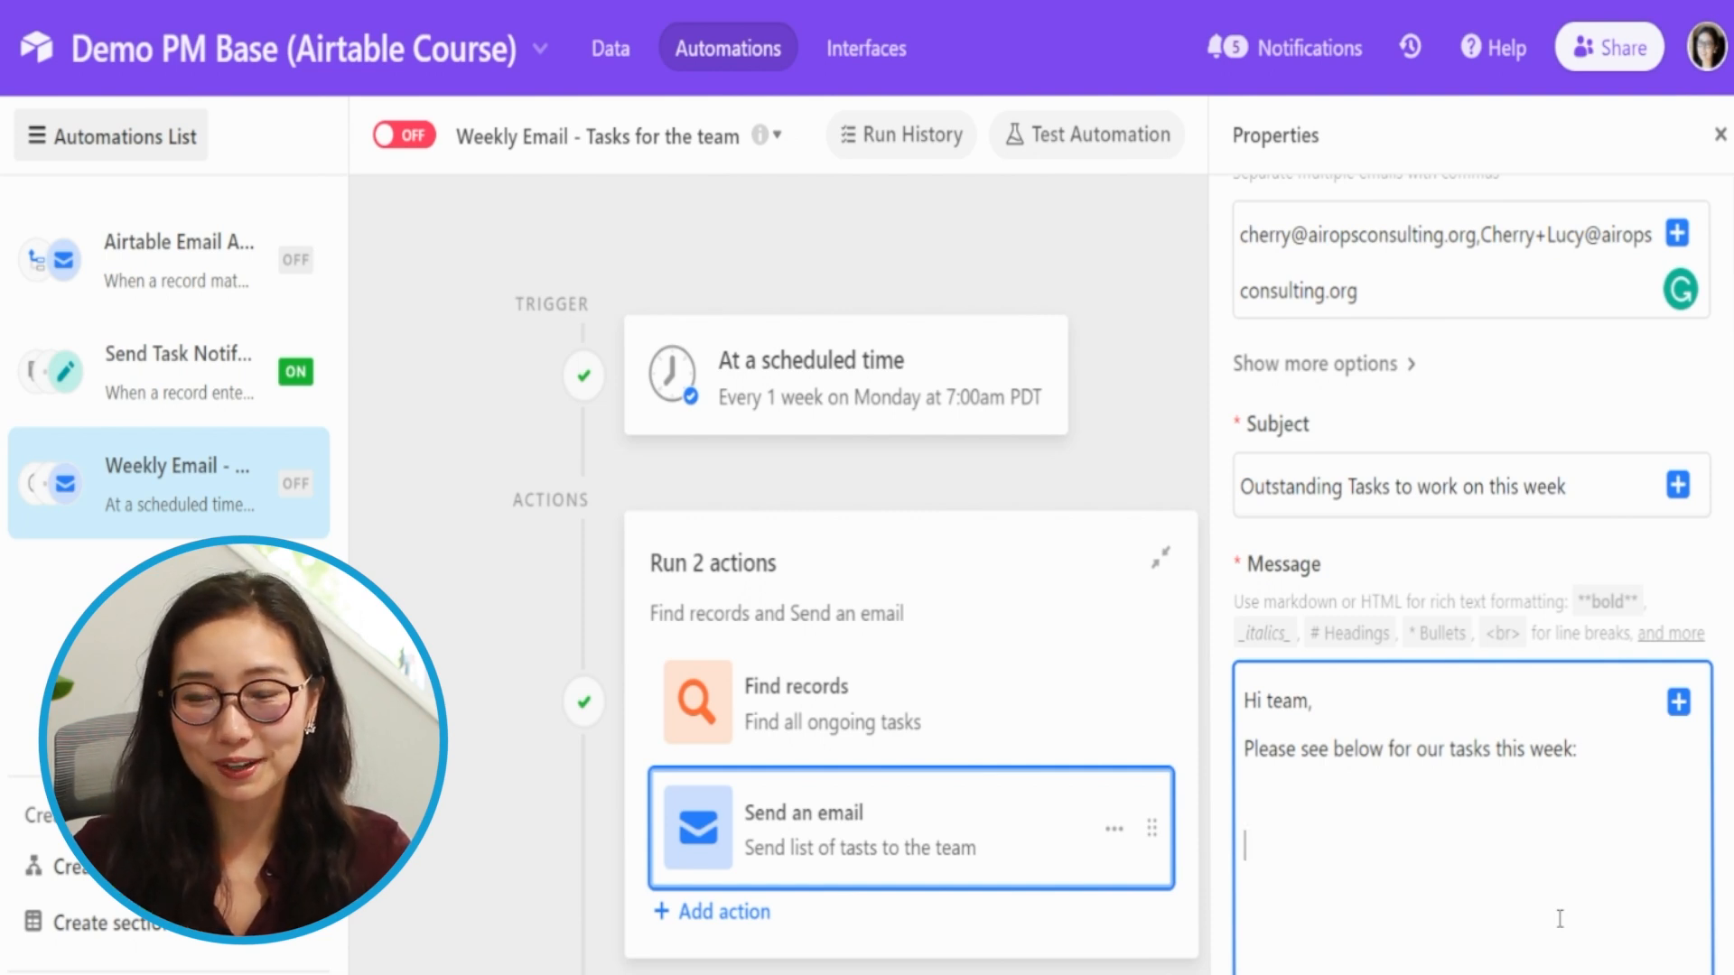
# Step: Insert the Find records results below the message text as a grid with Task Name, Projects, Assignee, Start Date and Due Date
pyautogui.click(1678, 709)
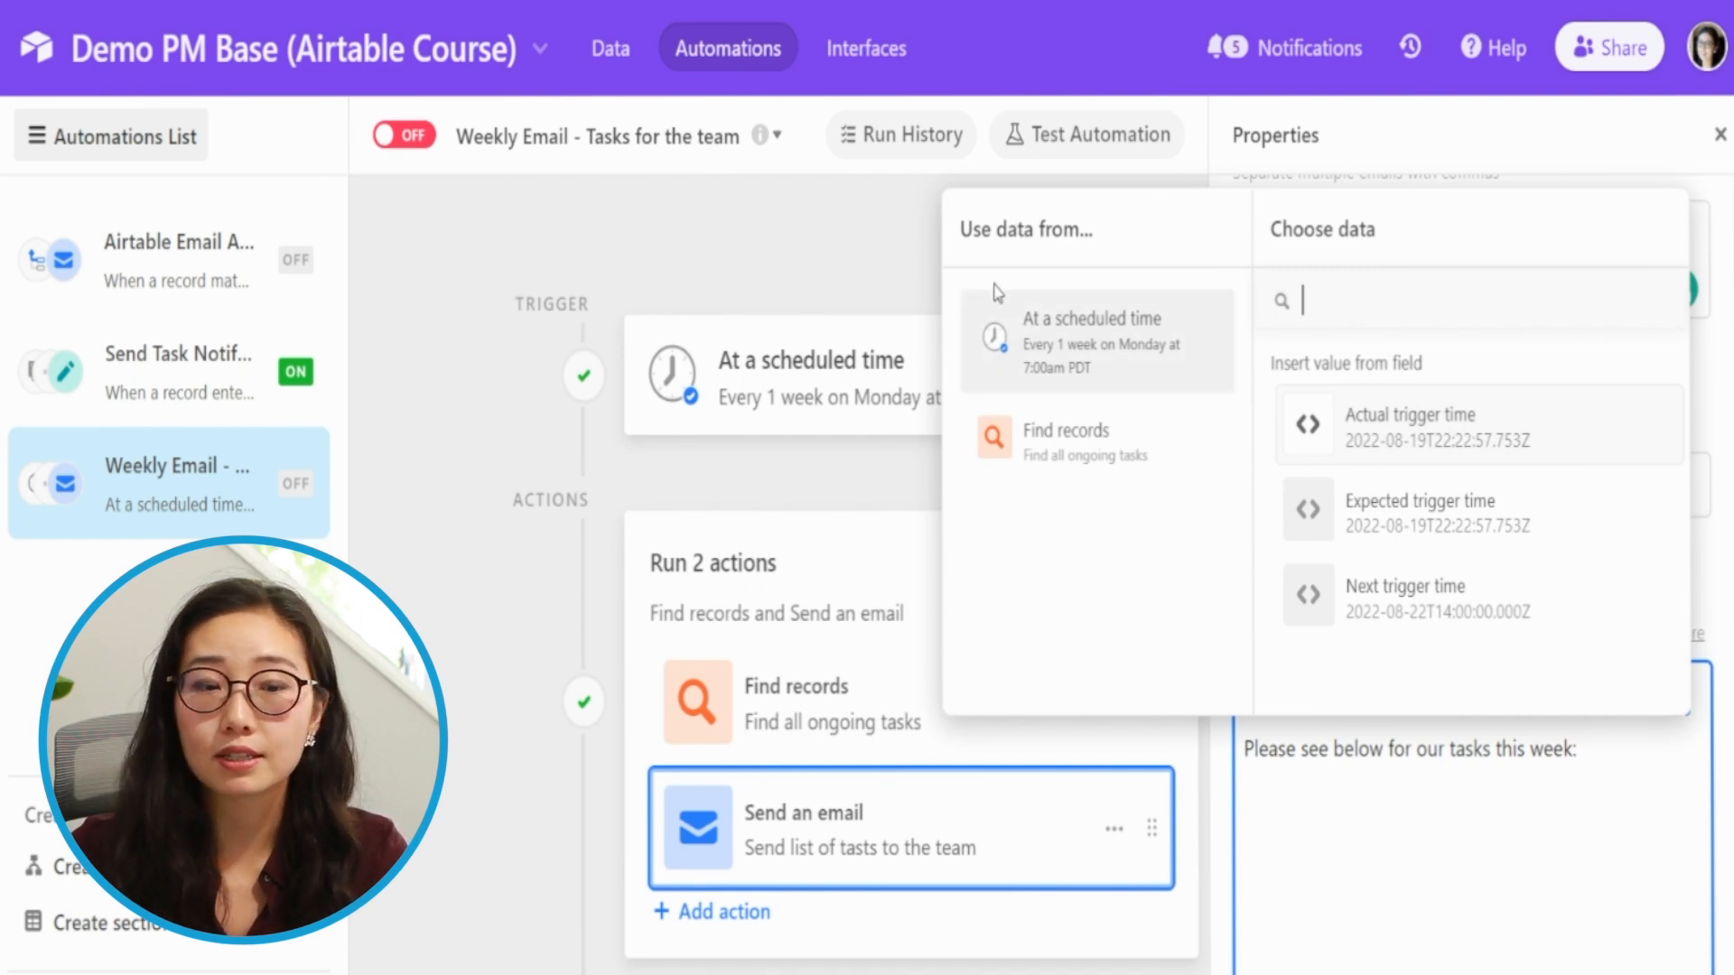
pyautogui.click(1048, 455)
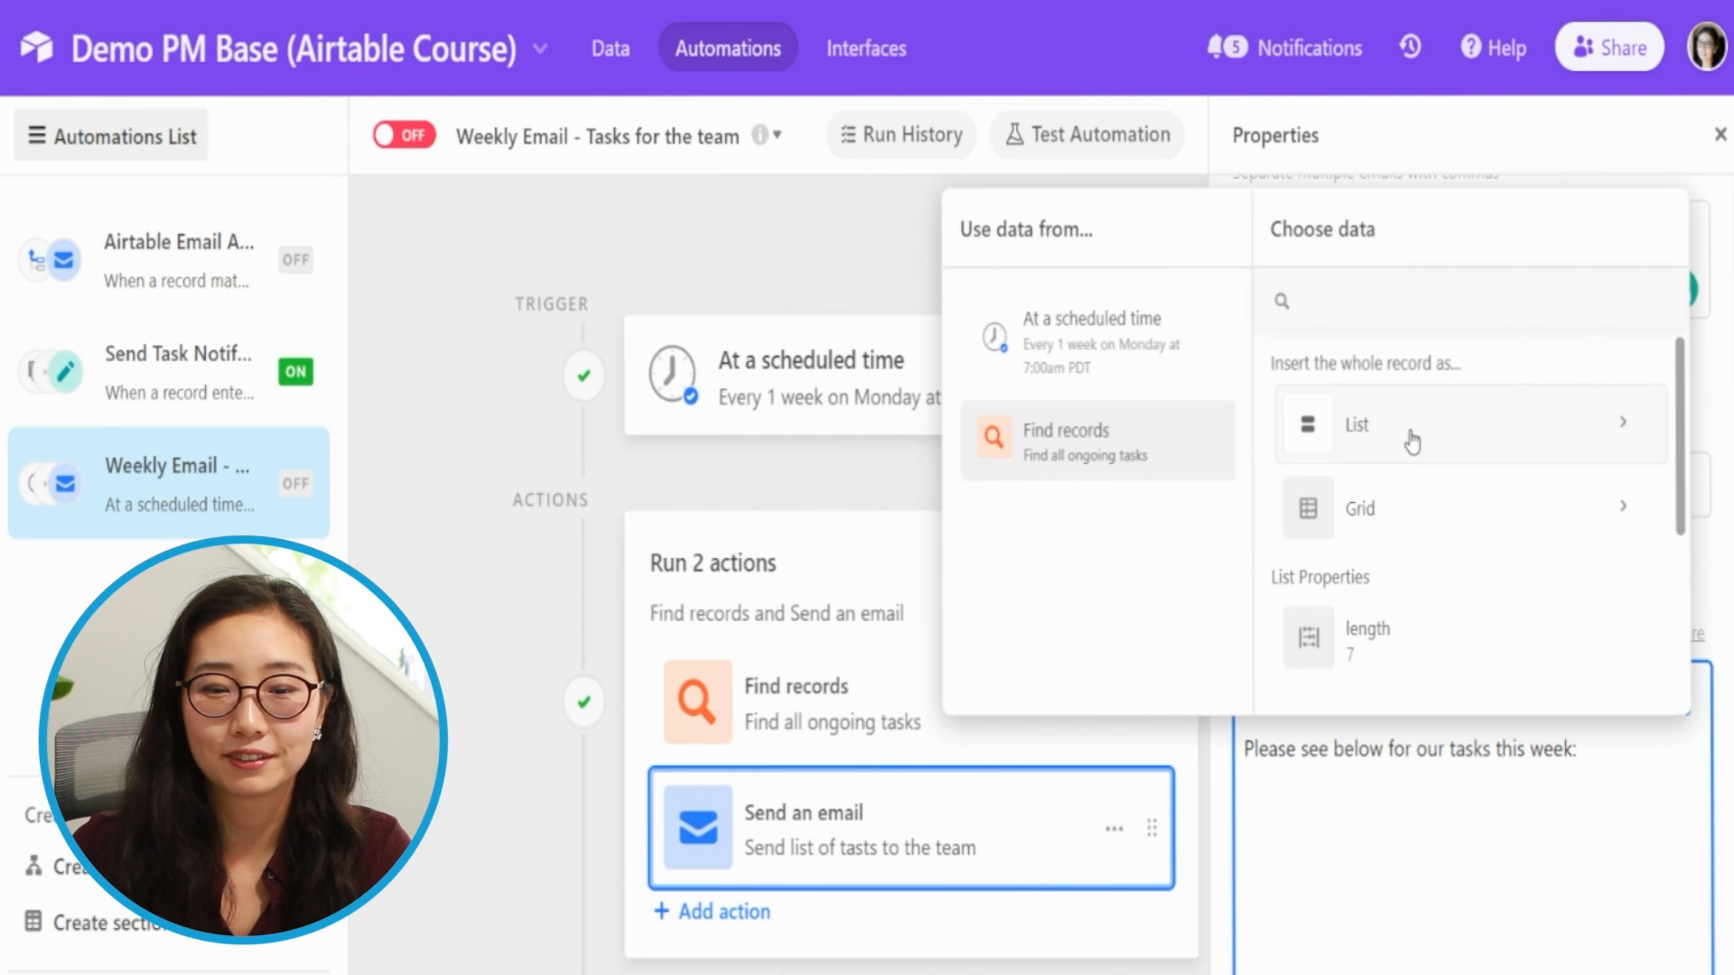
pyautogui.click(1411, 526)
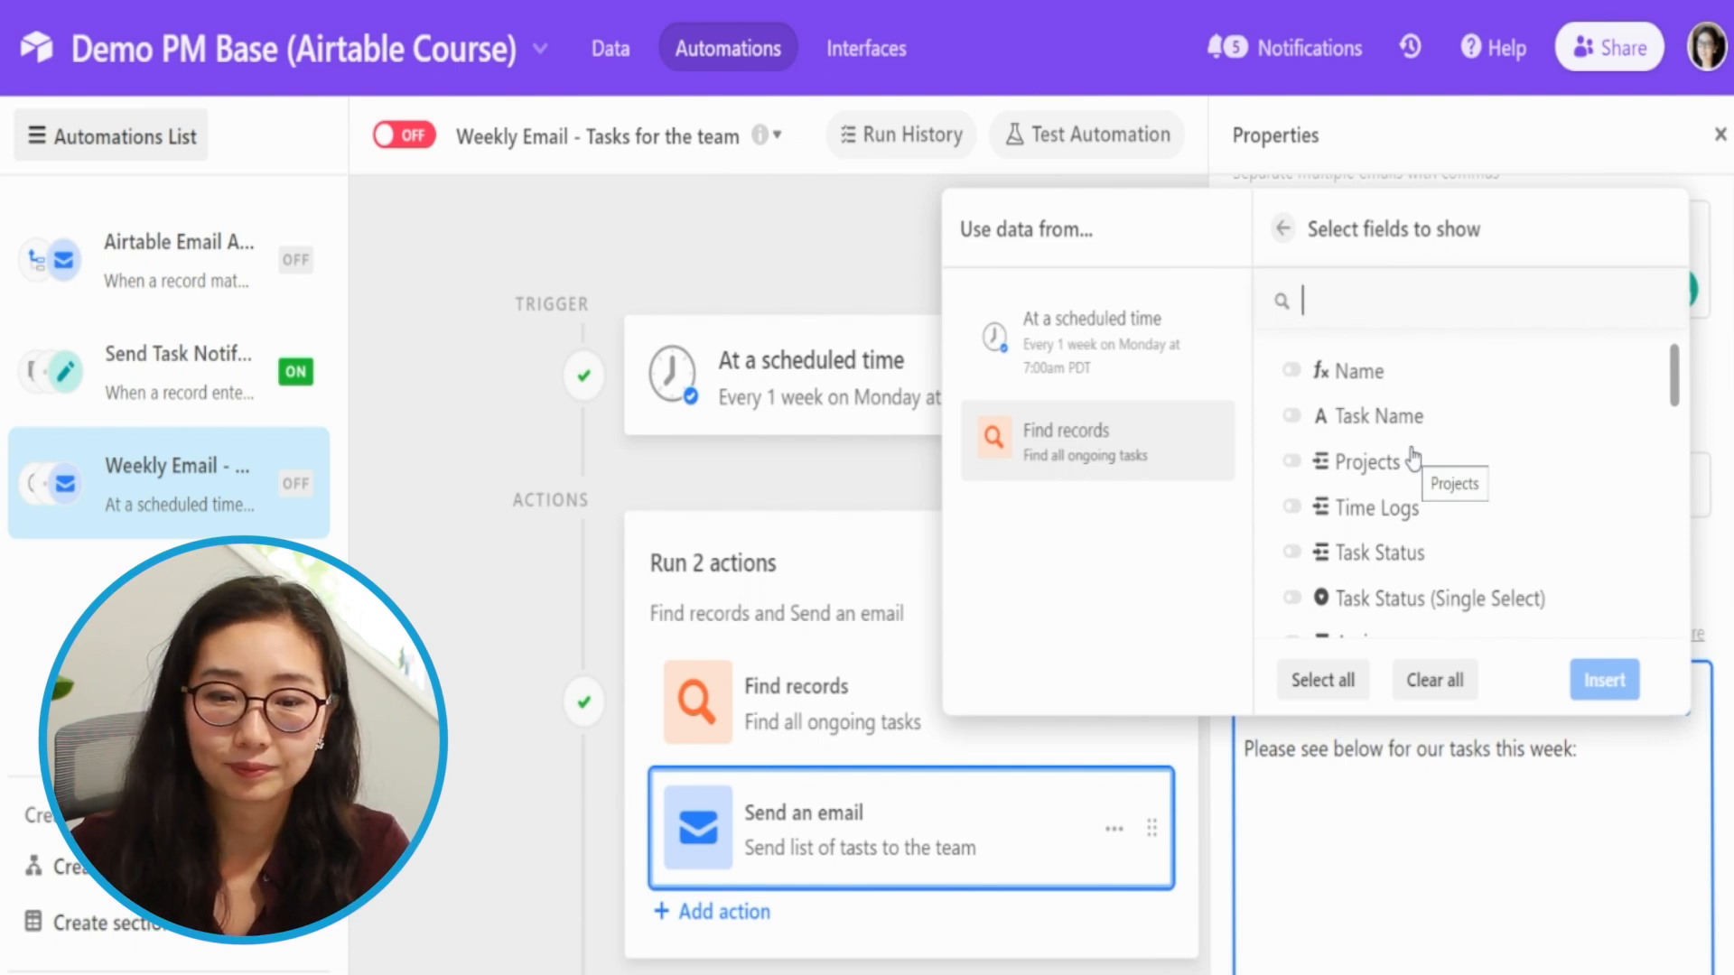
pyautogui.click(1365, 470)
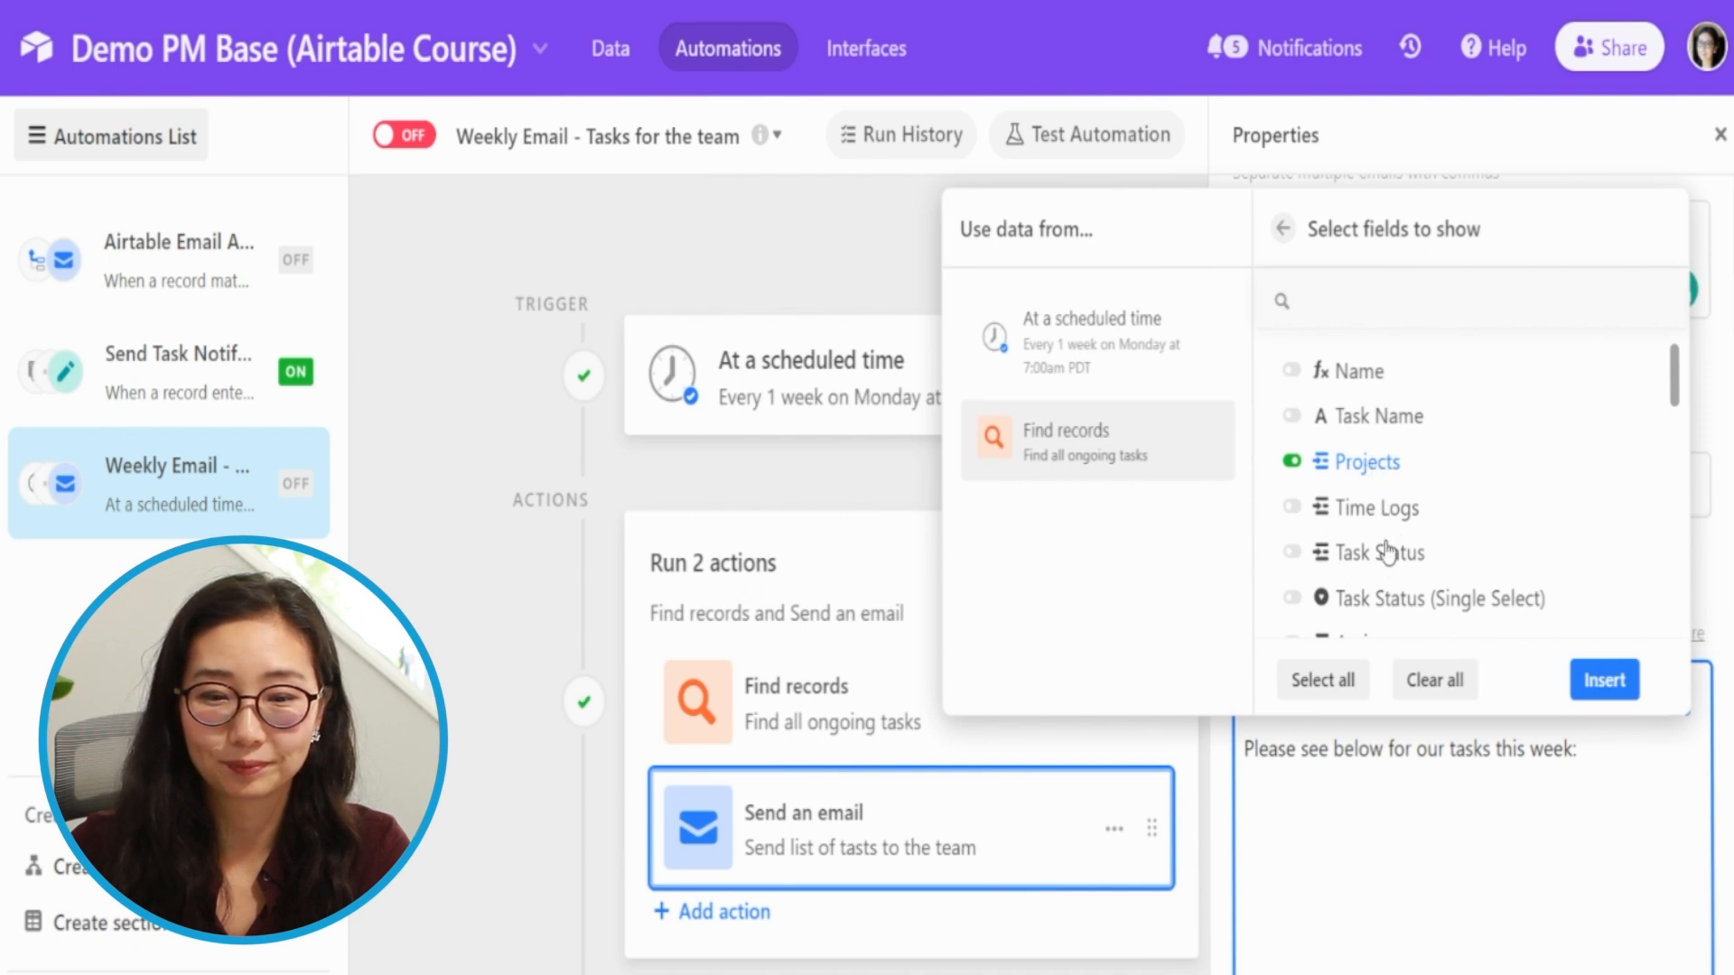
pyautogui.click(1350, 417)
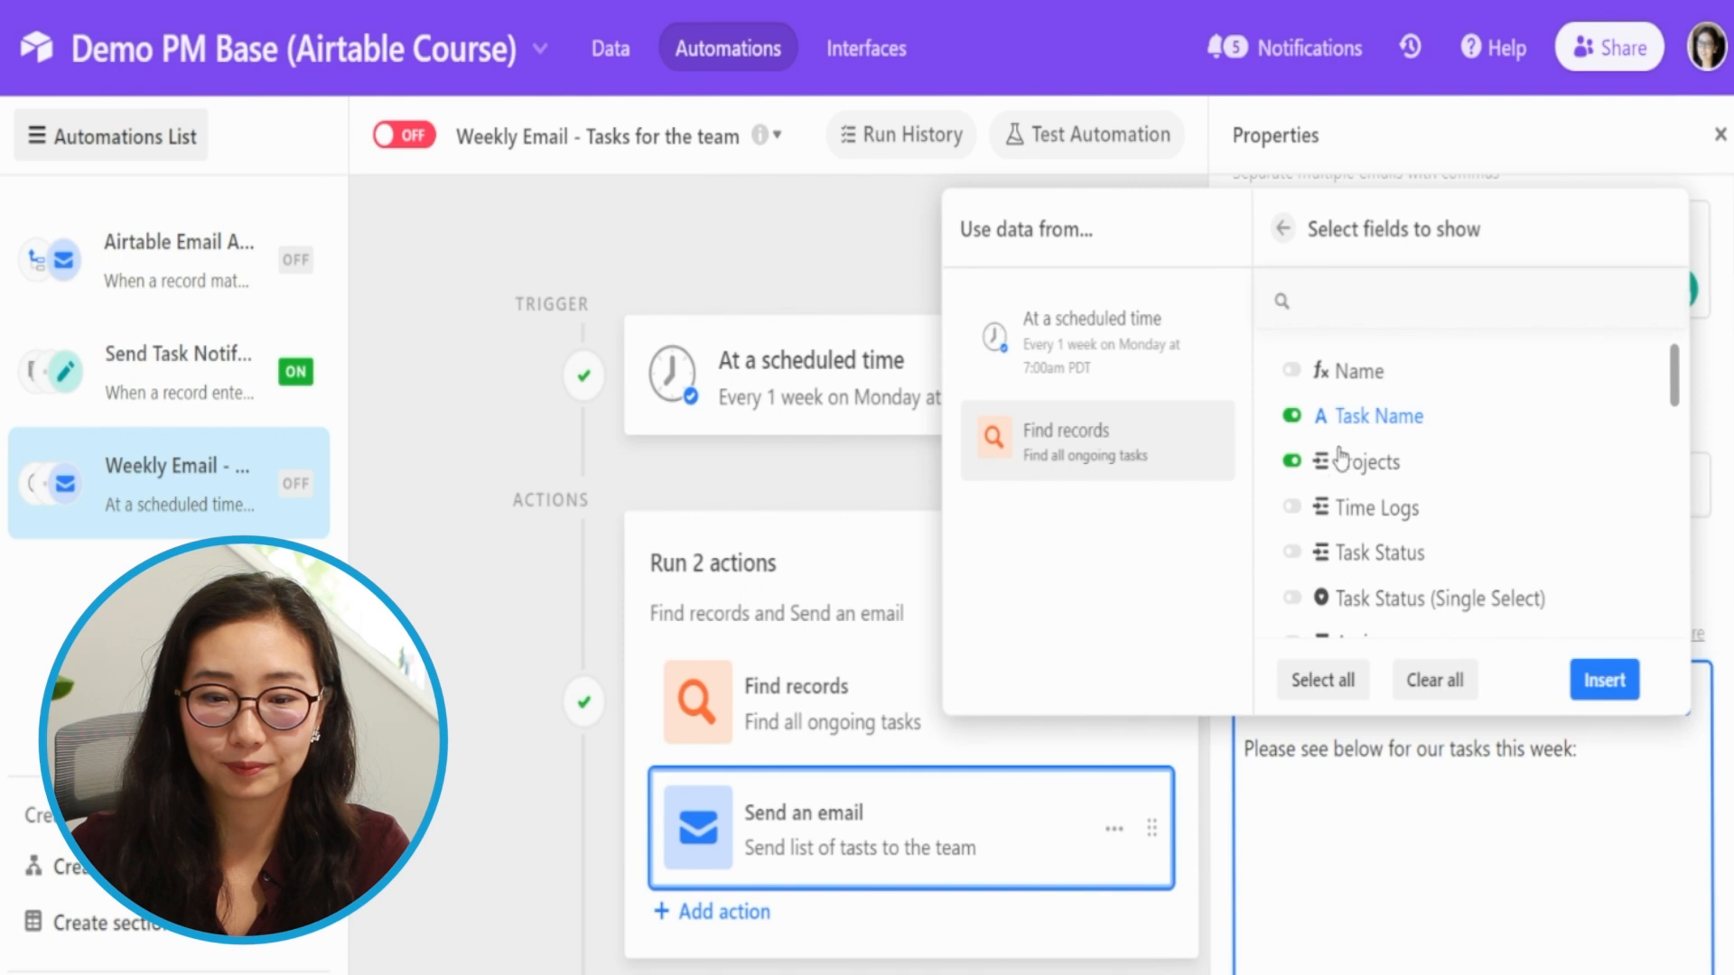
pyautogui.scroll(-3, 1680, 388)
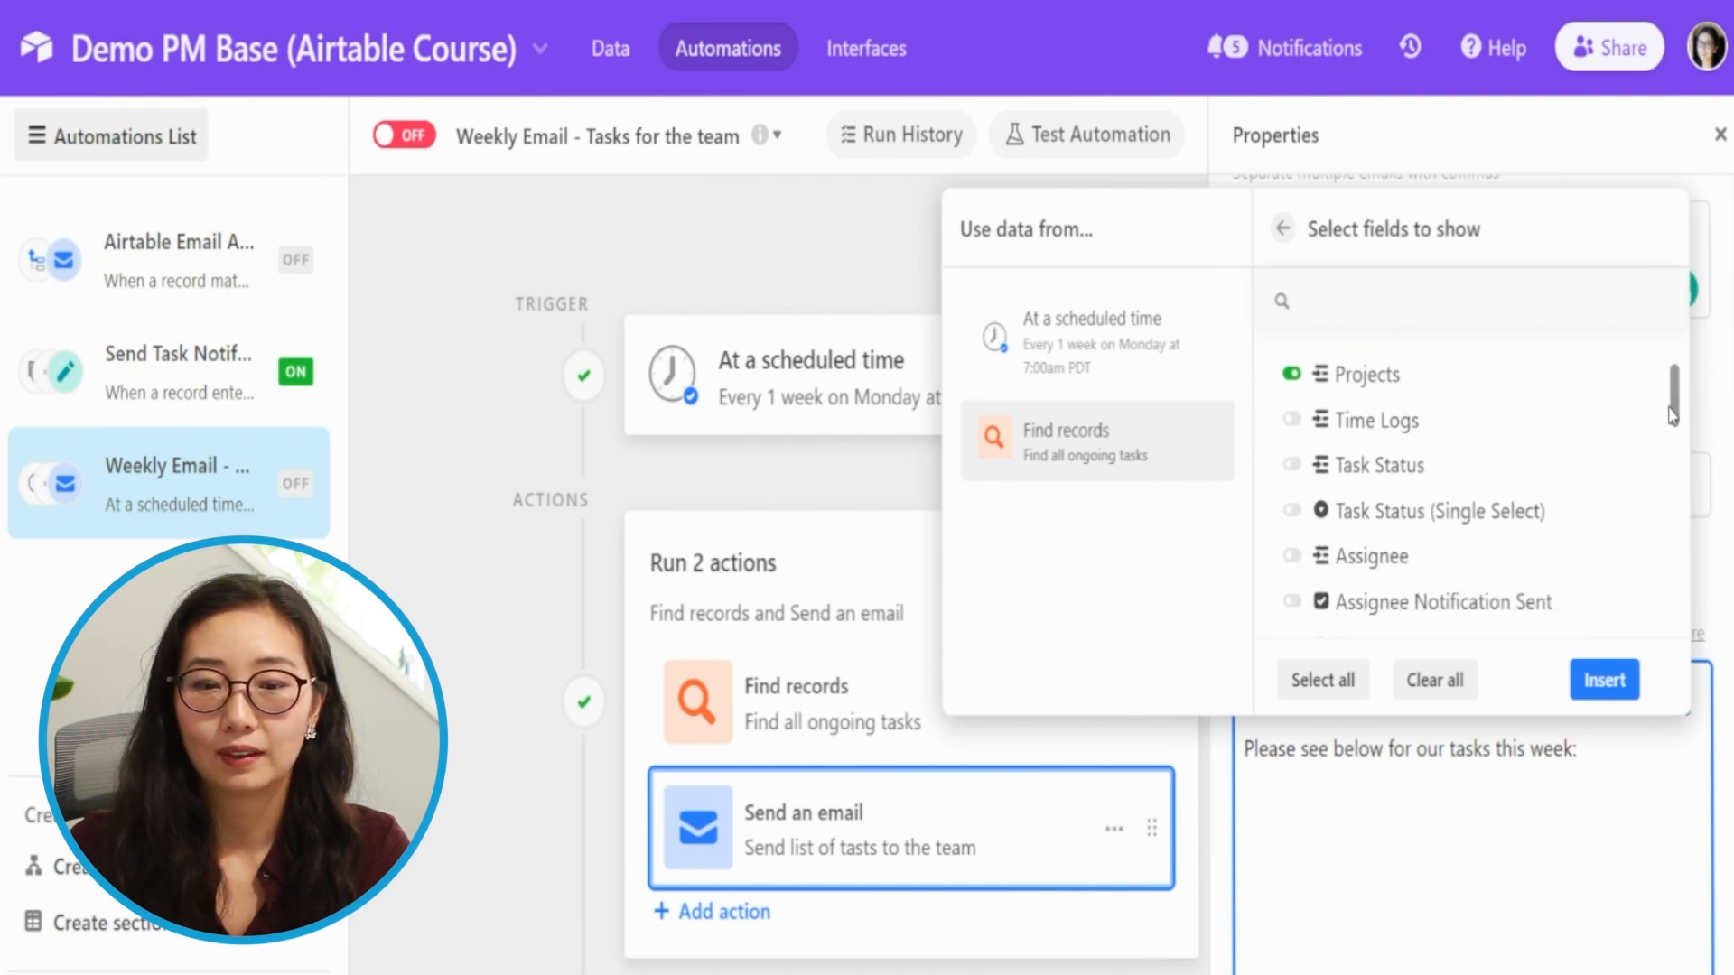
pyautogui.click(1357, 522)
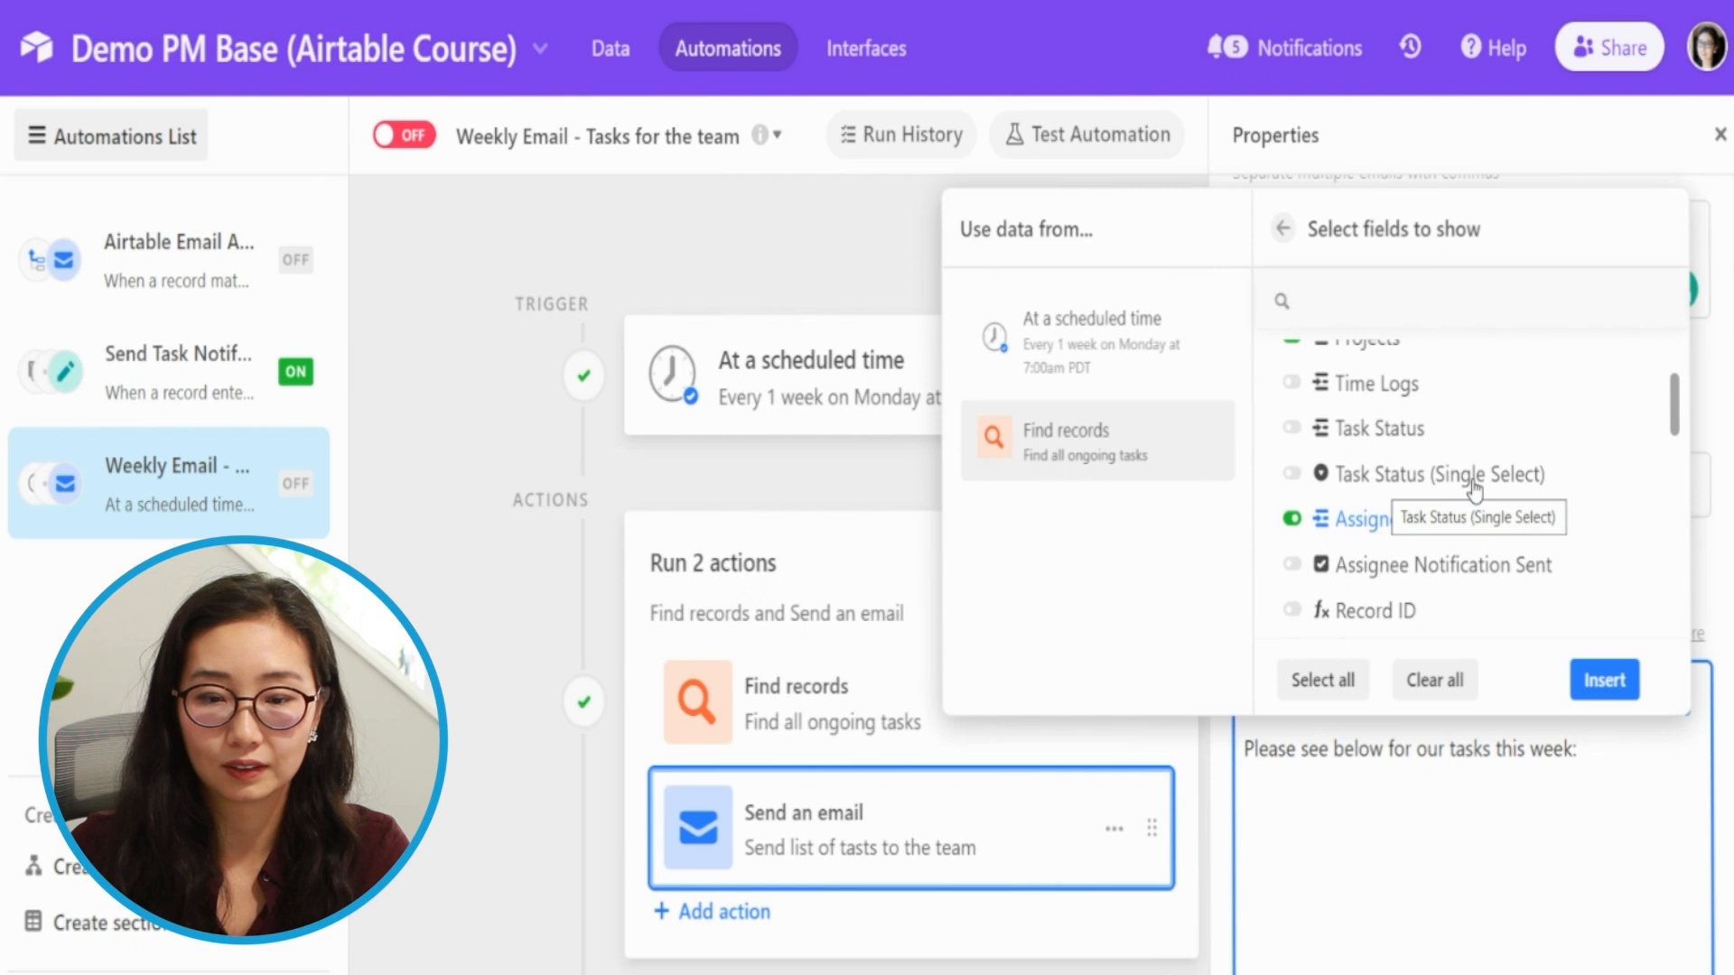
pyautogui.scroll(-3, 1474, 490)
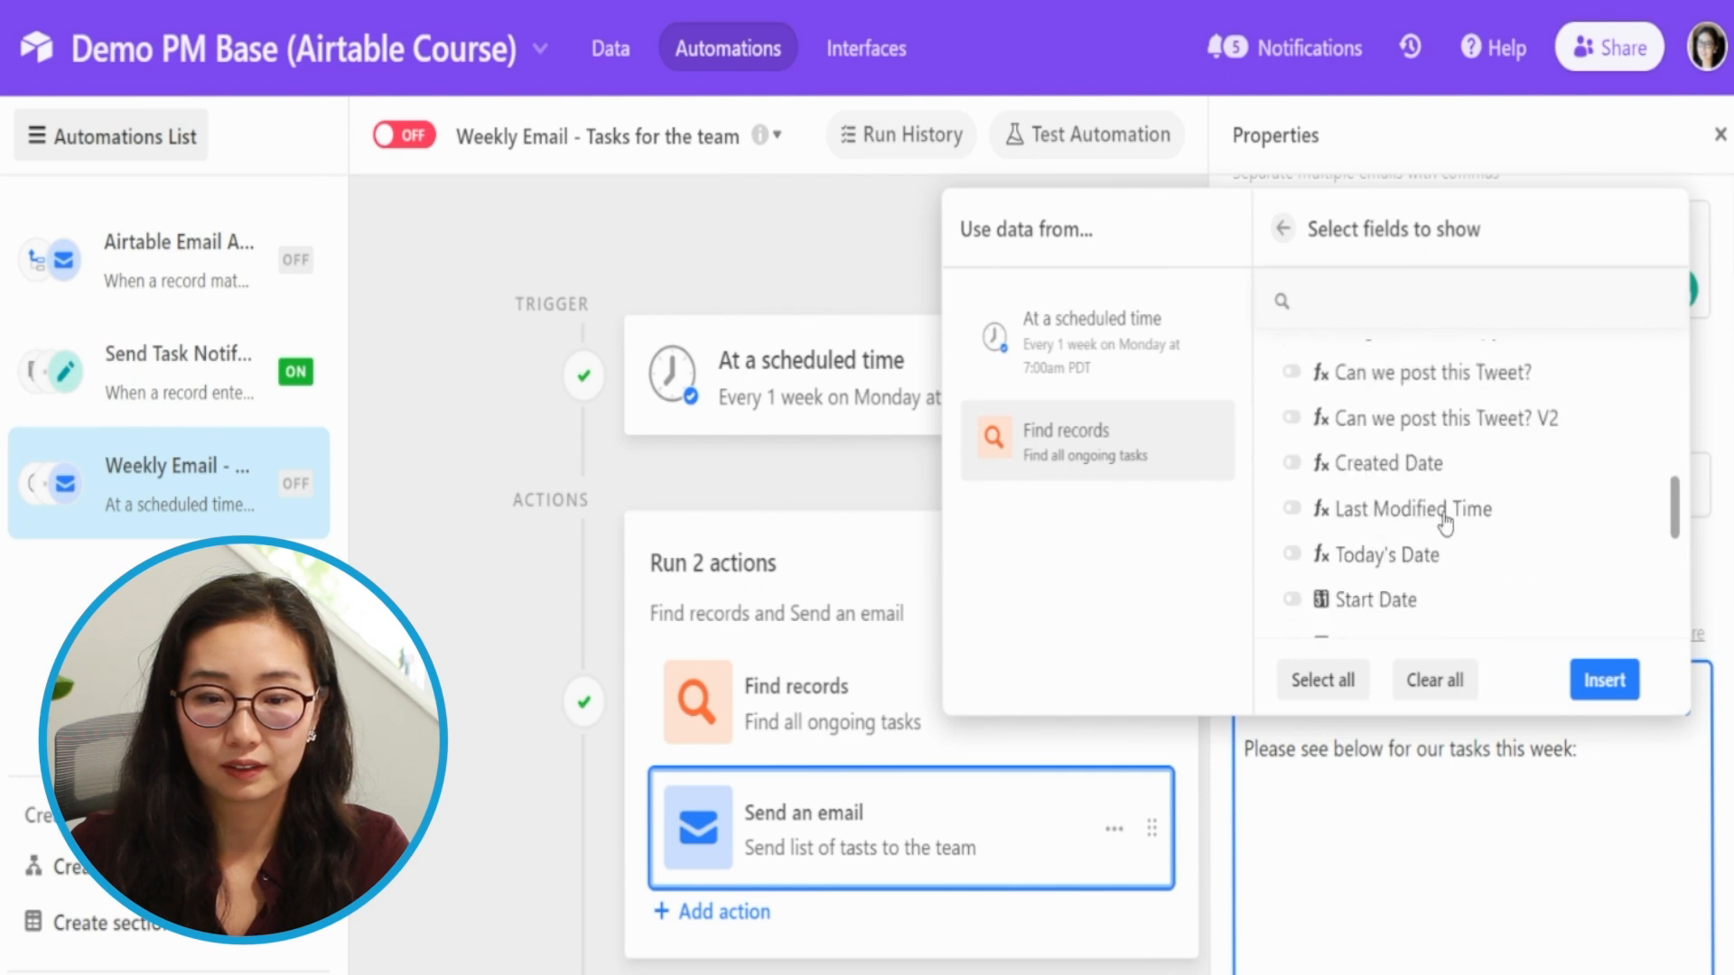
pyautogui.moveTo(1670, 524); pyautogui.dragTo(1677, 547)
pyautogui.click(1386, 542)
pyautogui.click(1389, 583)
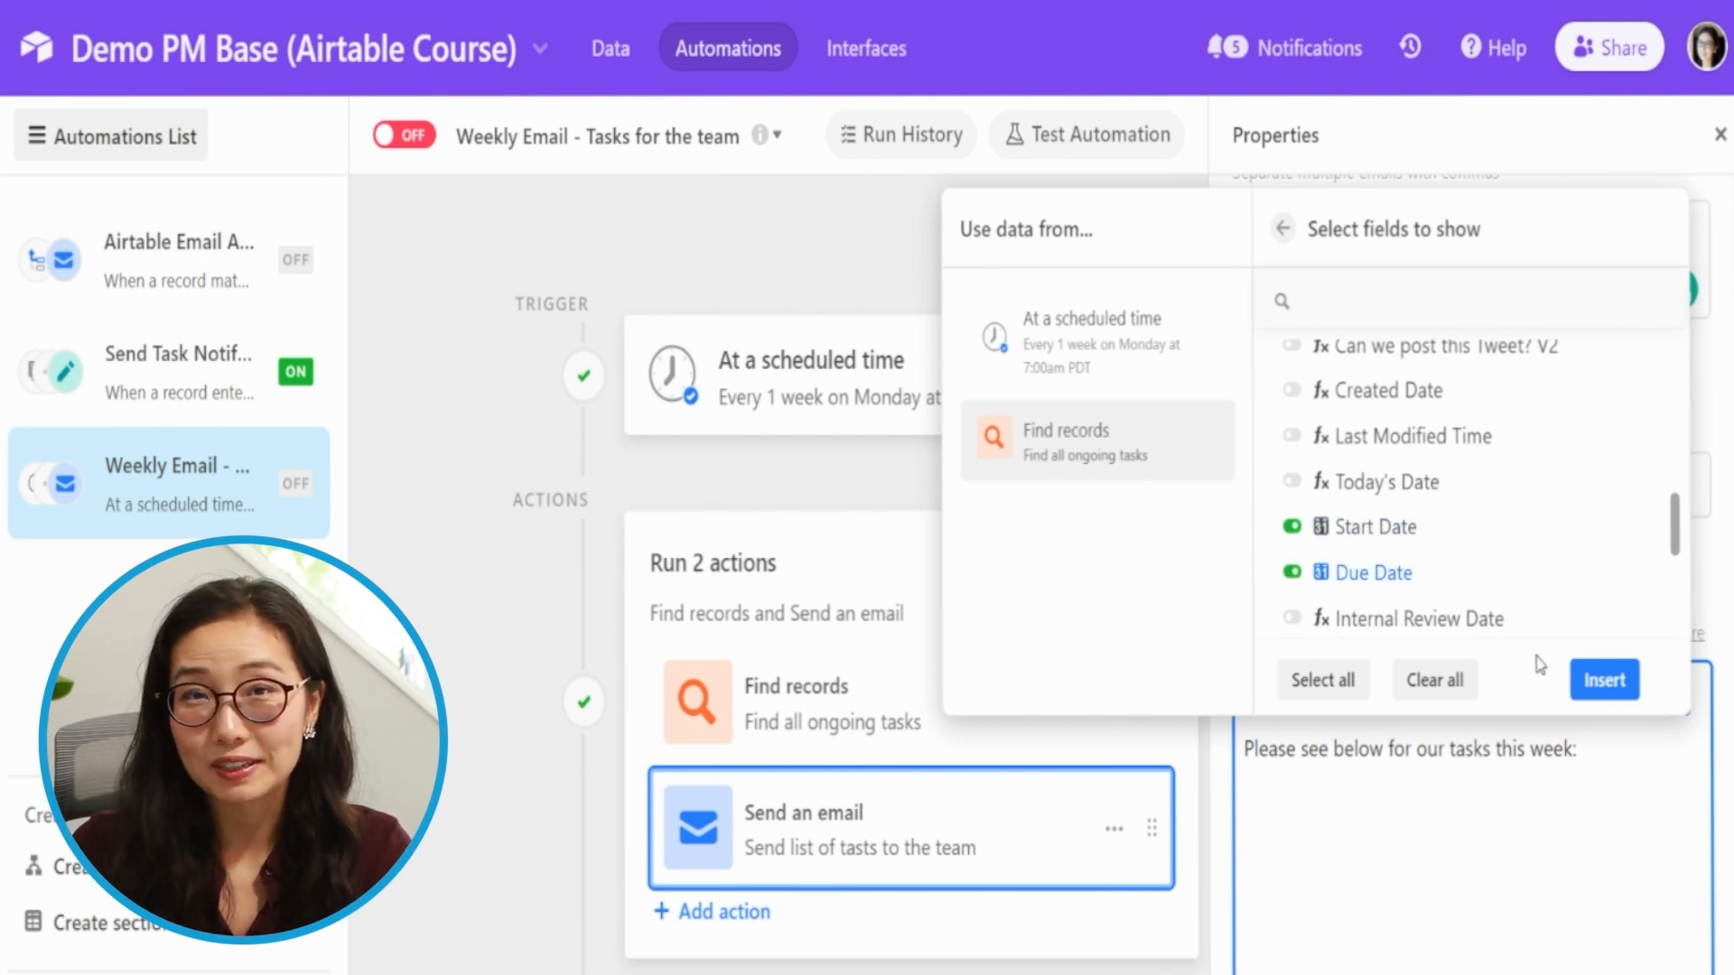
pyautogui.click(1598, 680)
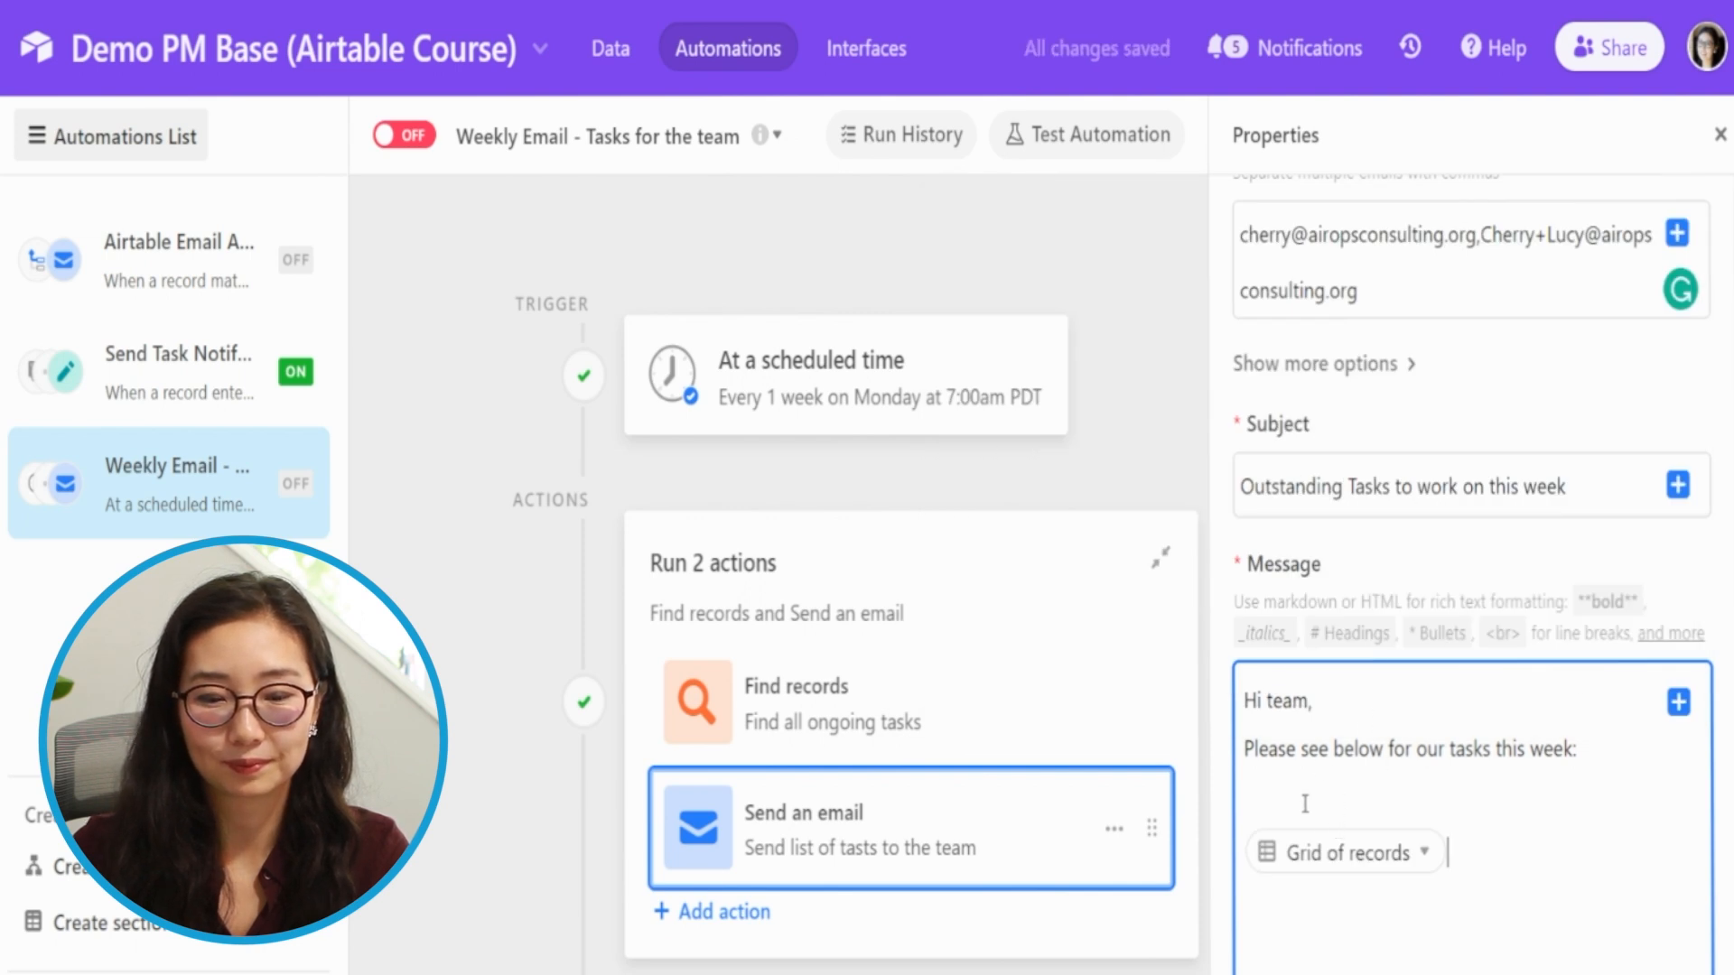
# Step: Generate a preview of the email, review its task table through to the end, and close the preview
pyautogui.scroll(-5, 1340, 801)
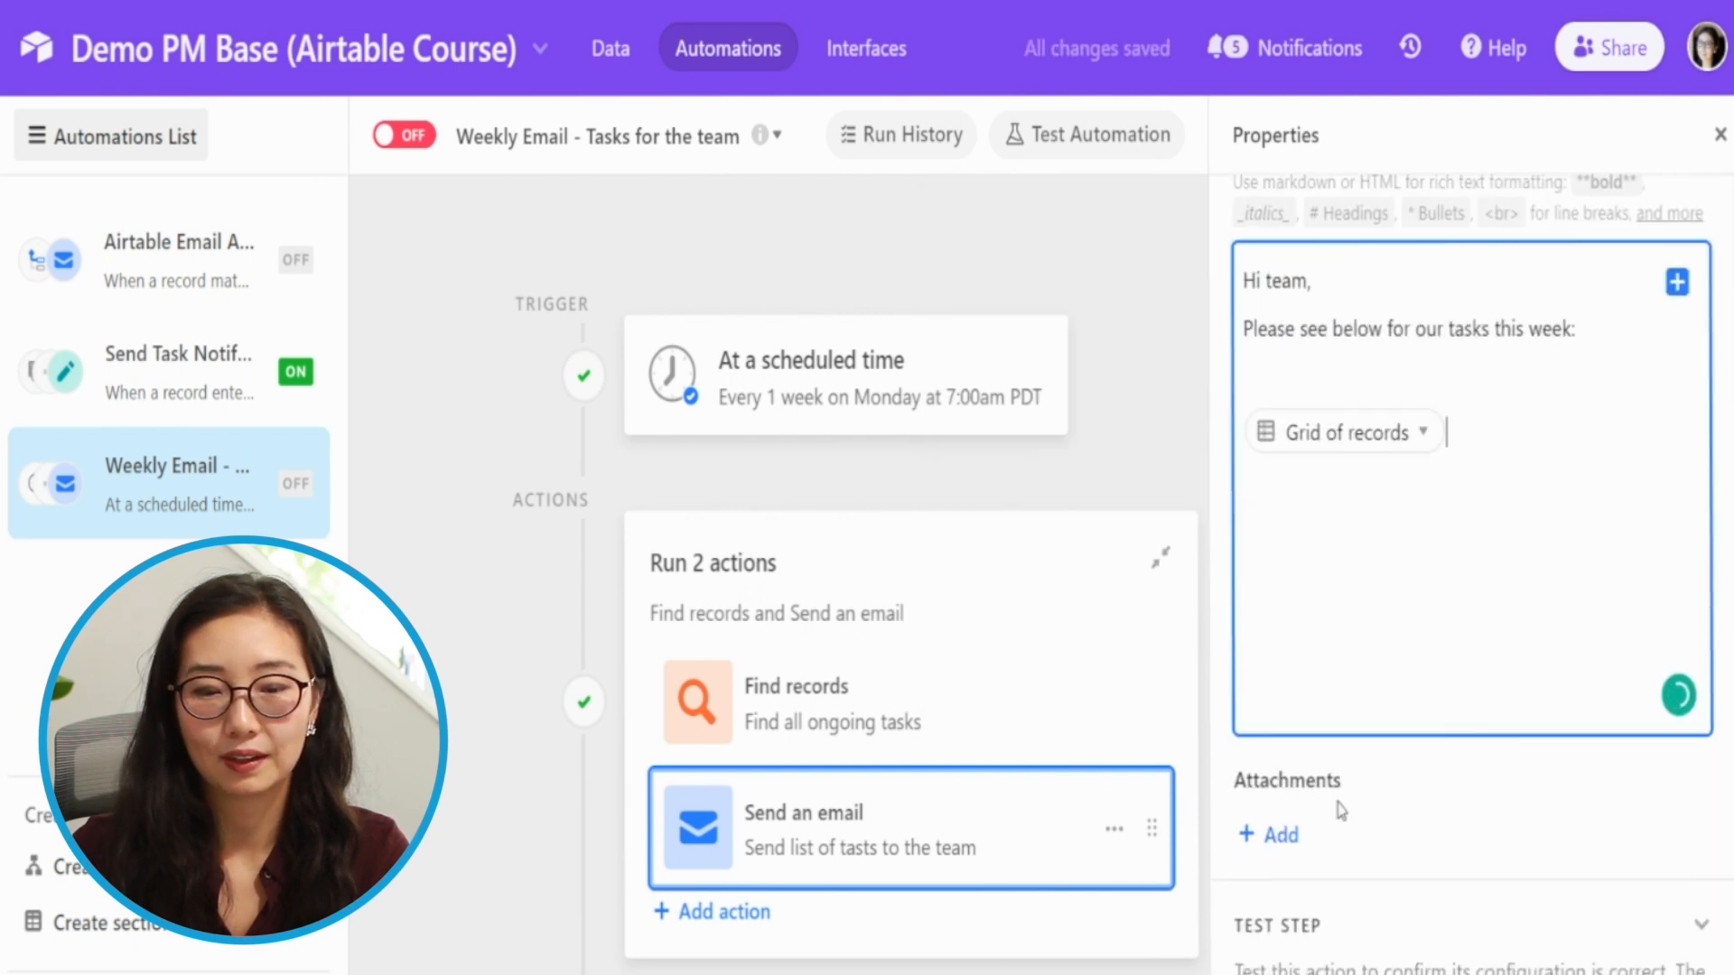
pyautogui.scroll(-3, 1339, 804)
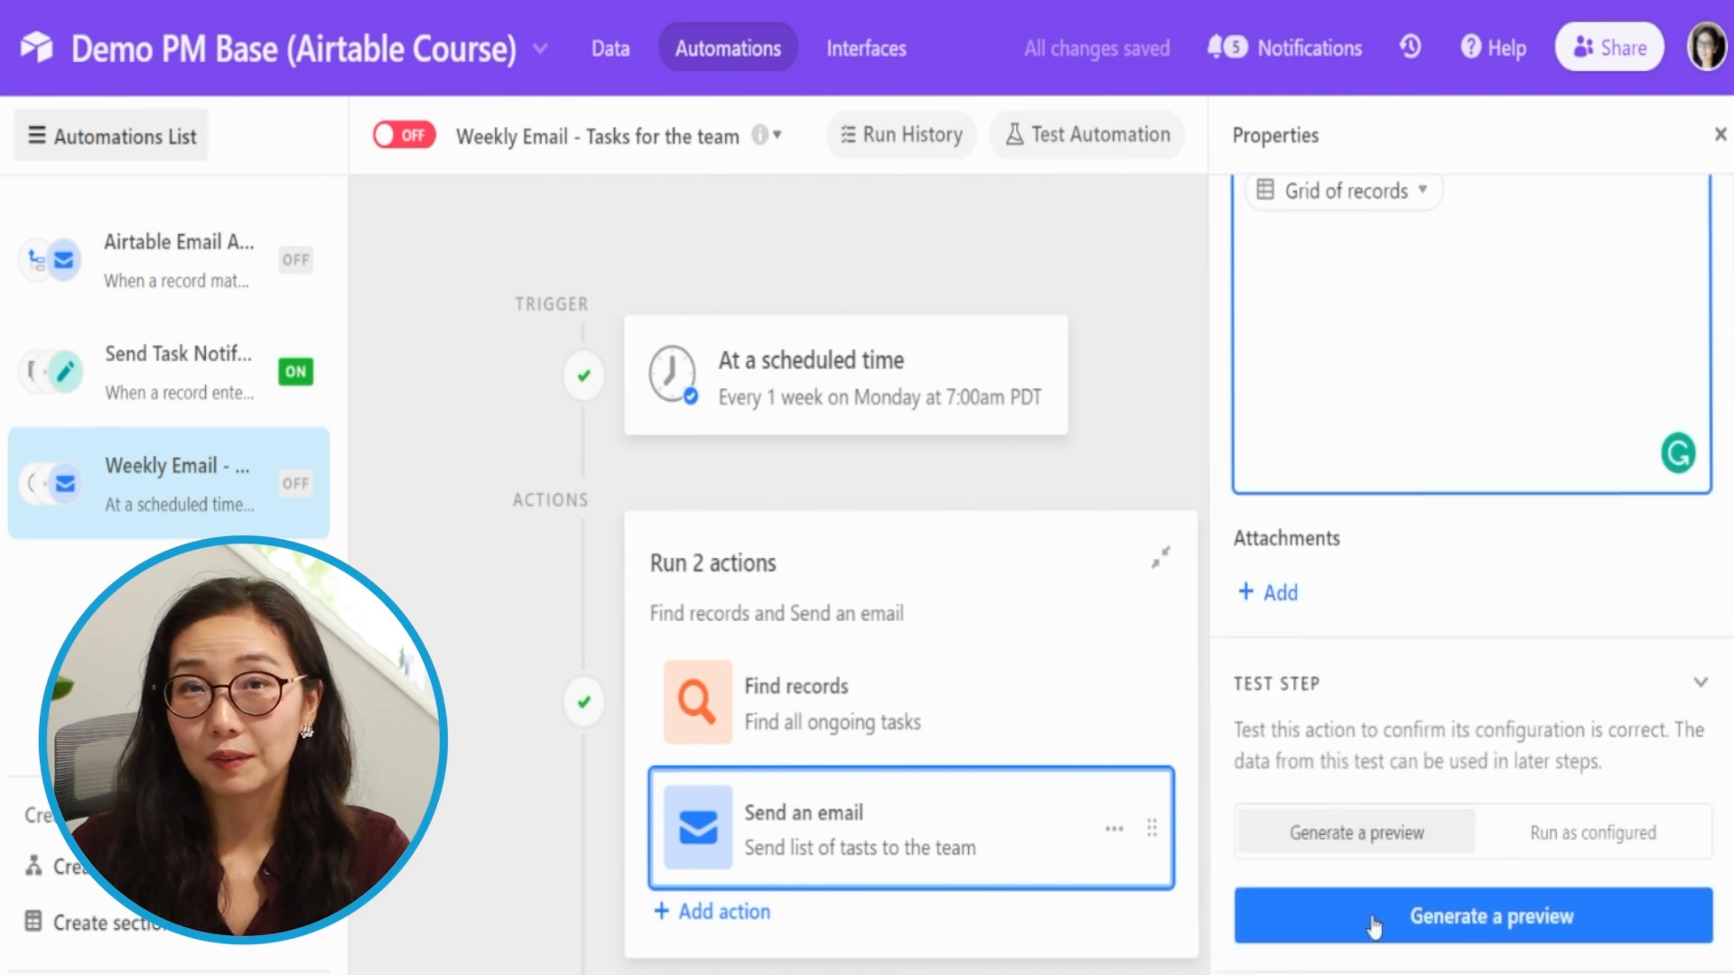
pyautogui.click(1456, 930)
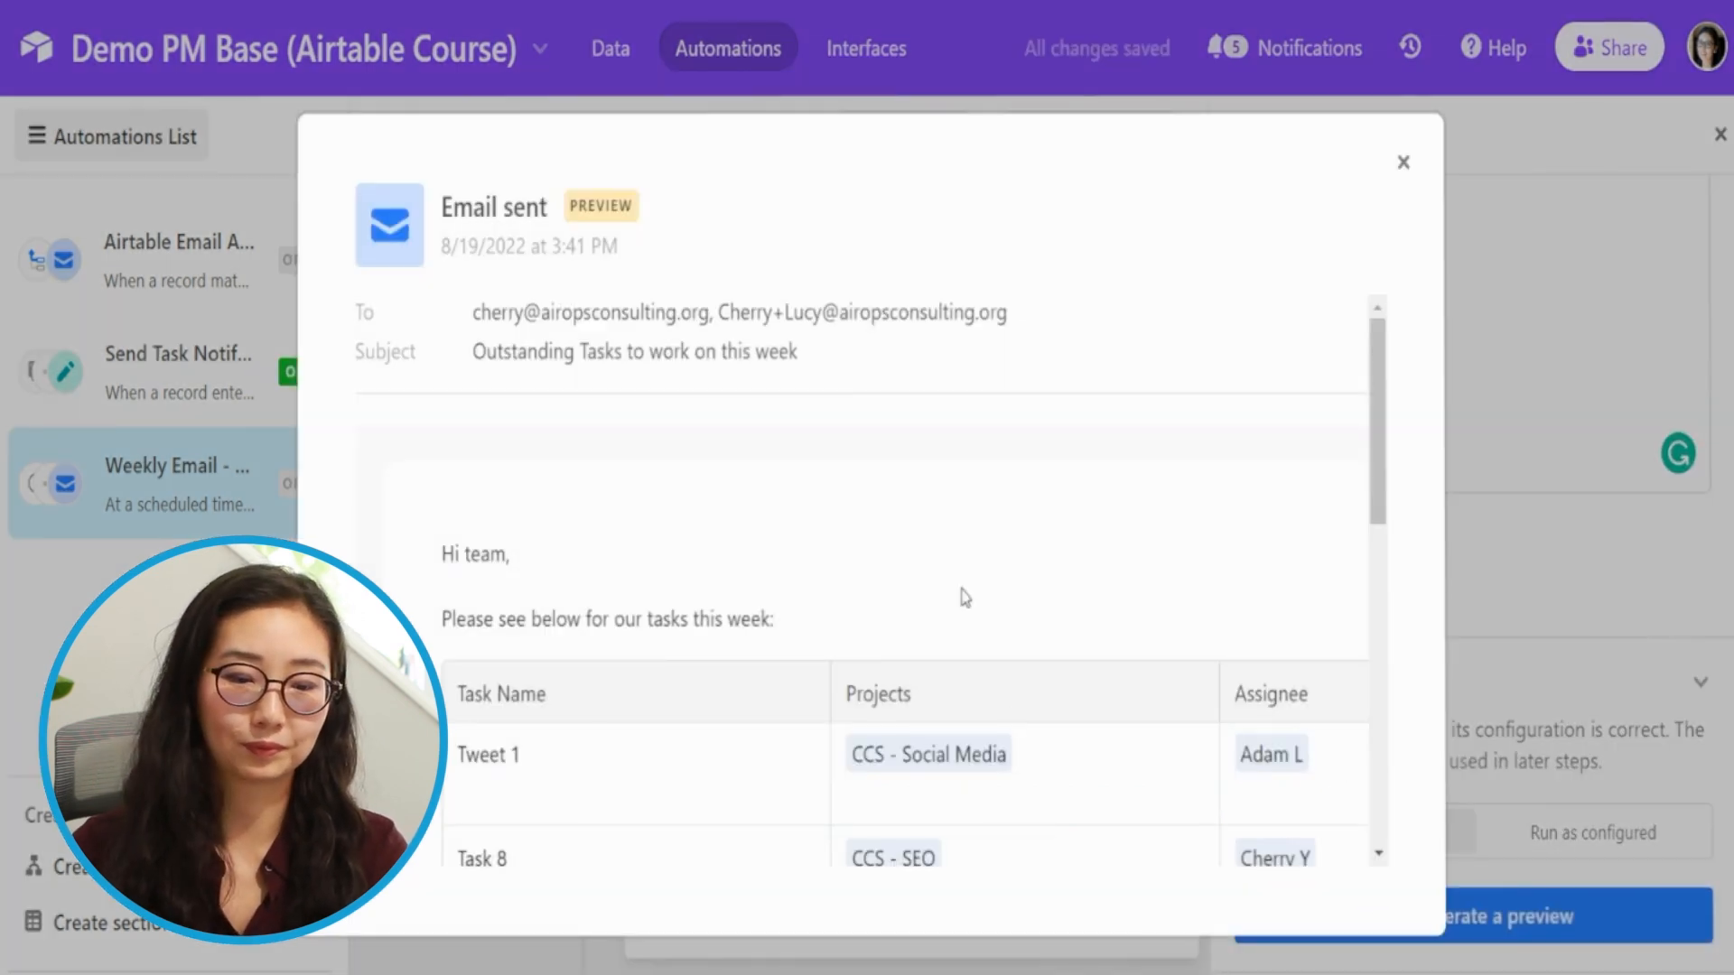
pyautogui.moveTo(1383, 378); pyautogui.dragTo(1366, 754)
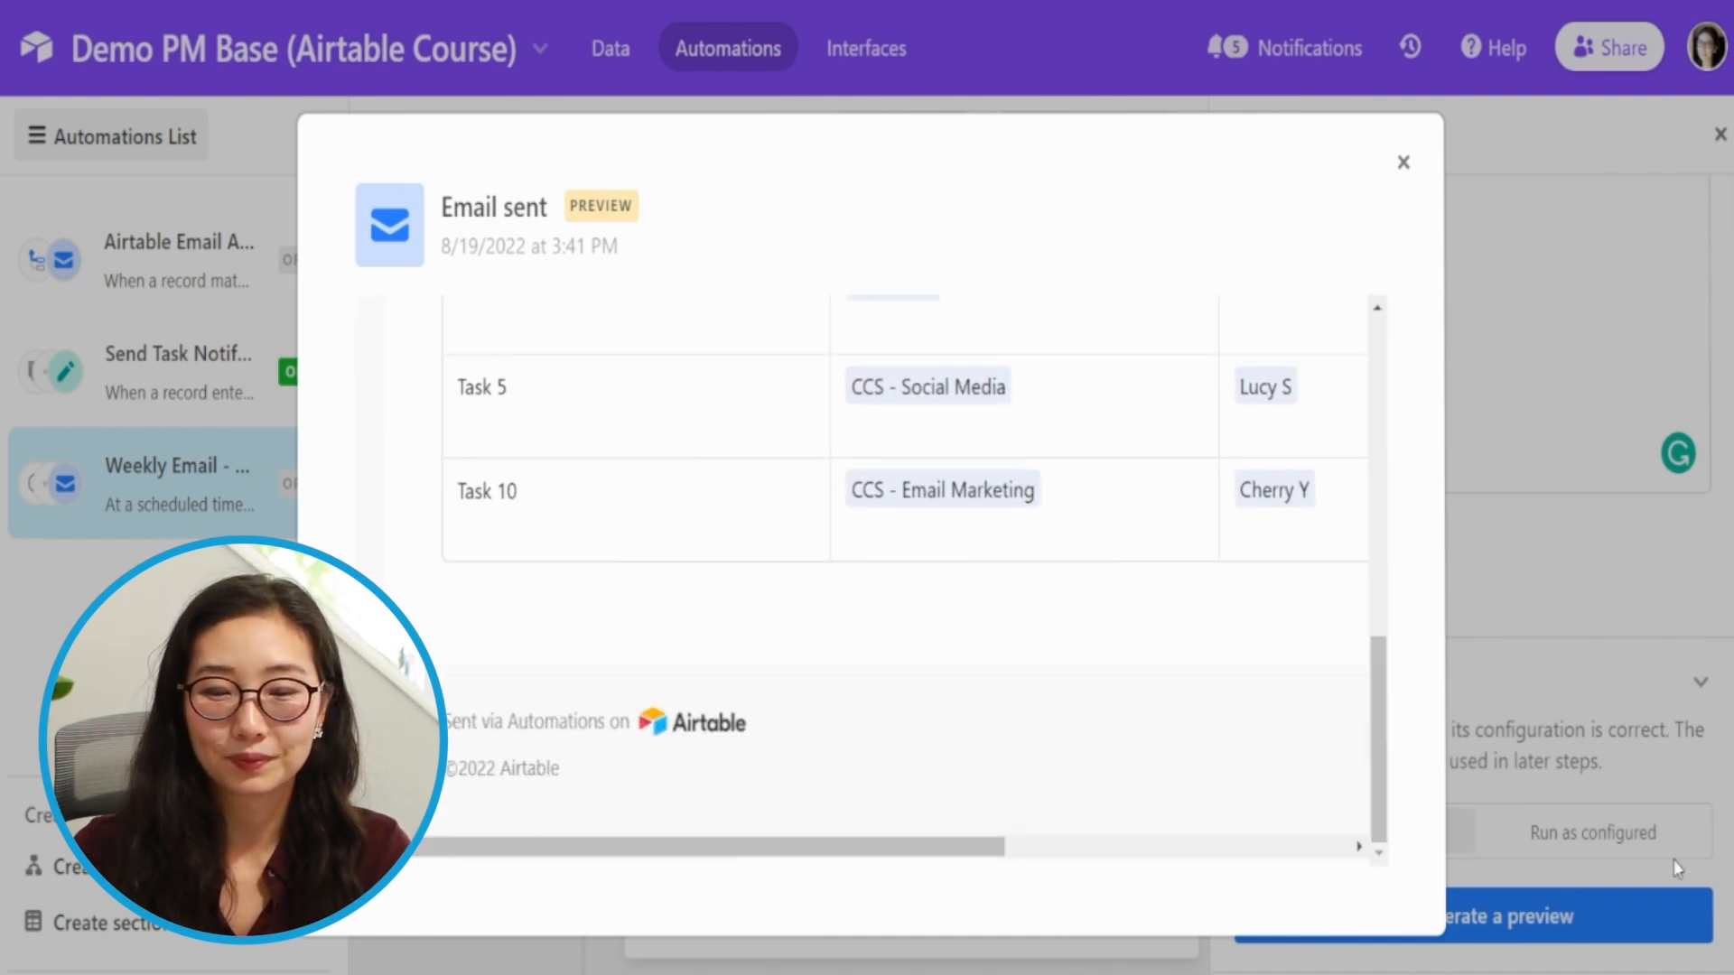
pyautogui.click(1629, 784)
# Step: Run the Send email action's test as configured to send the actual email
pyautogui.click(1604, 844)
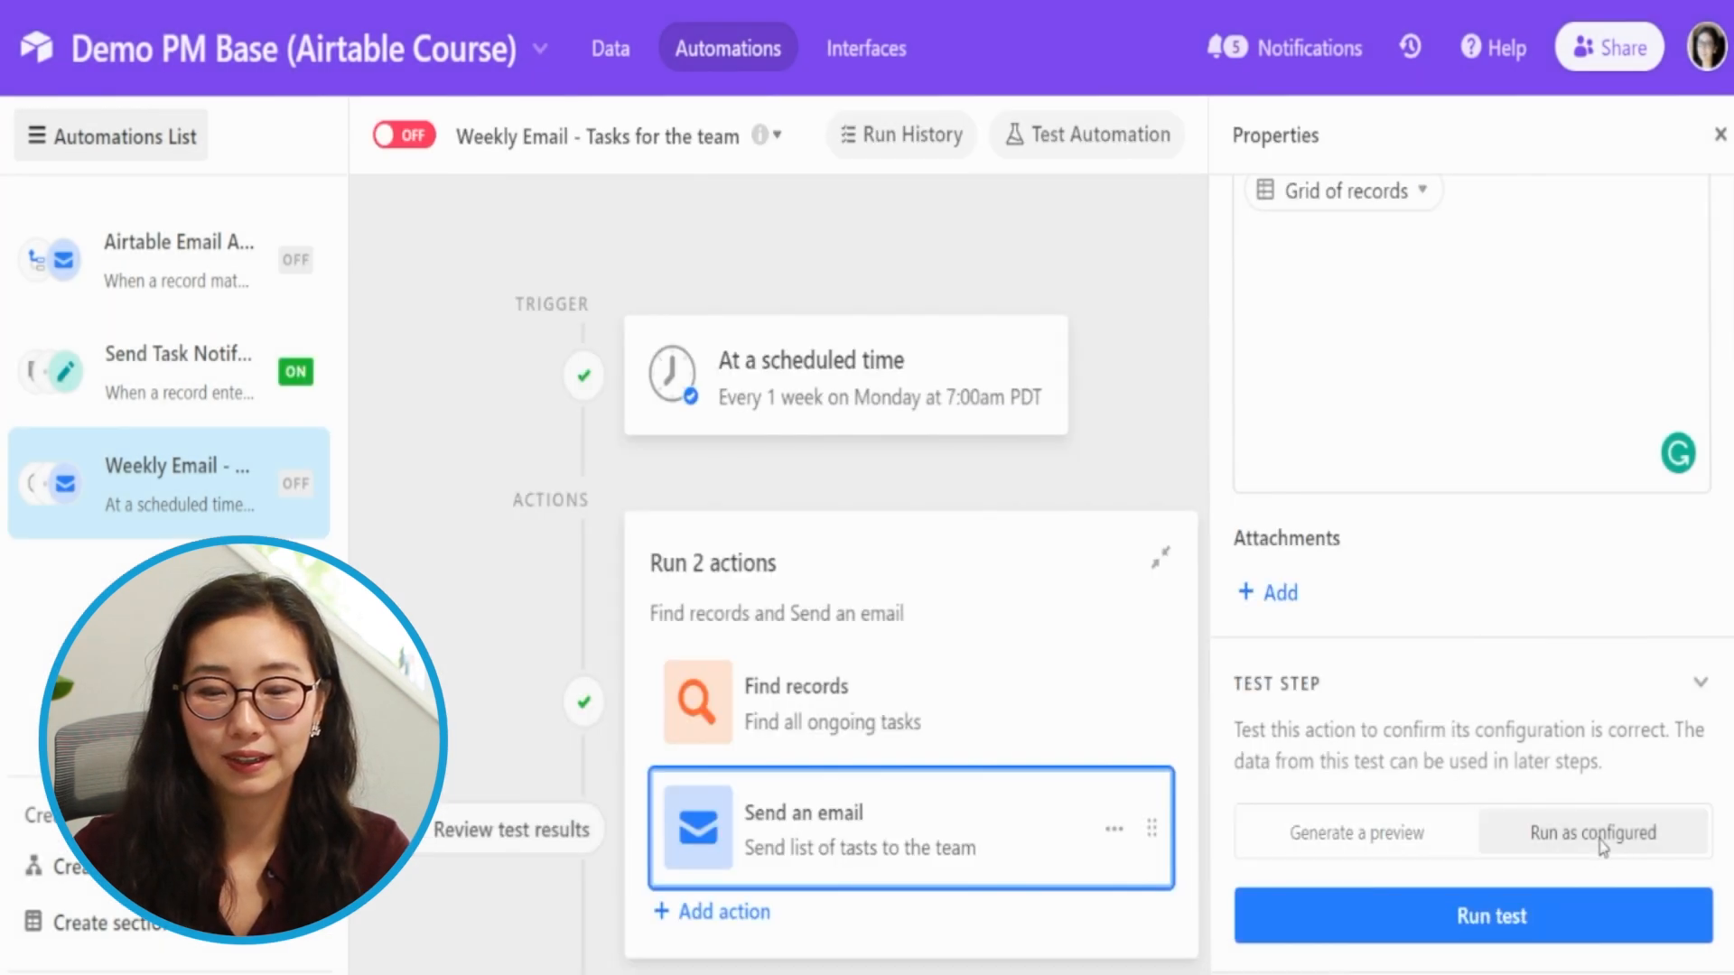
pyautogui.click(1533, 930)
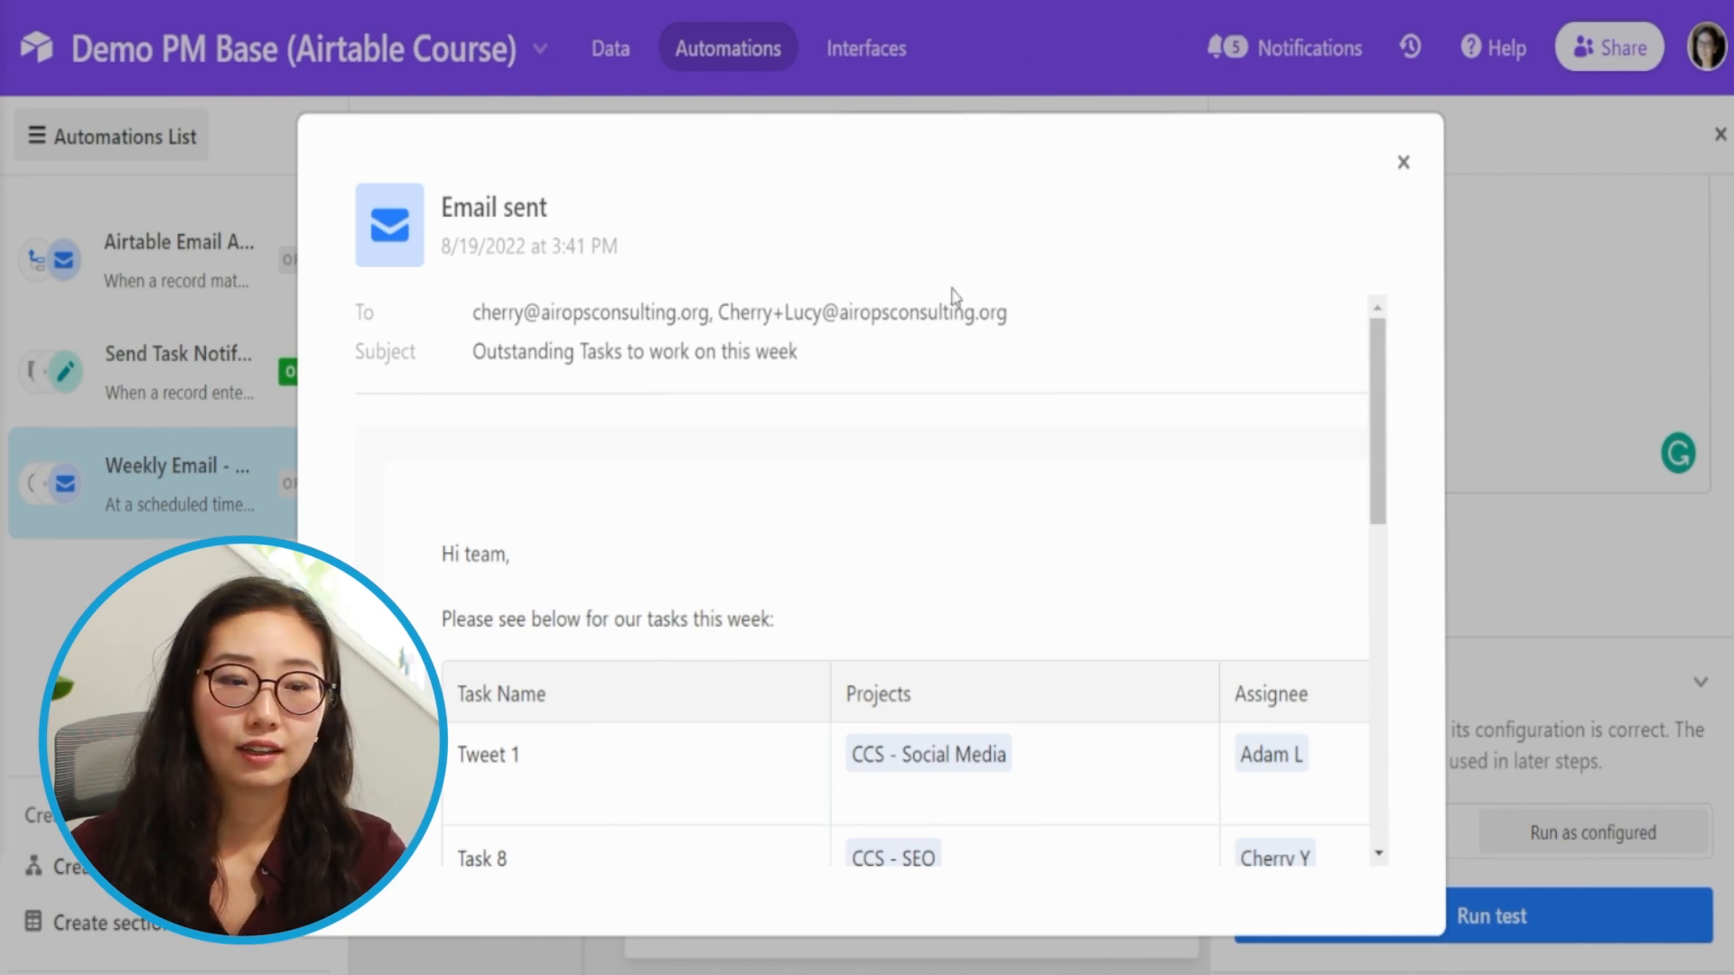
# Step: Check the sent test email's recipients and examine the full task table in the message received in Gmail
pyautogui.moveTo(514, 312); pyautogui.dragTo(818, 314)
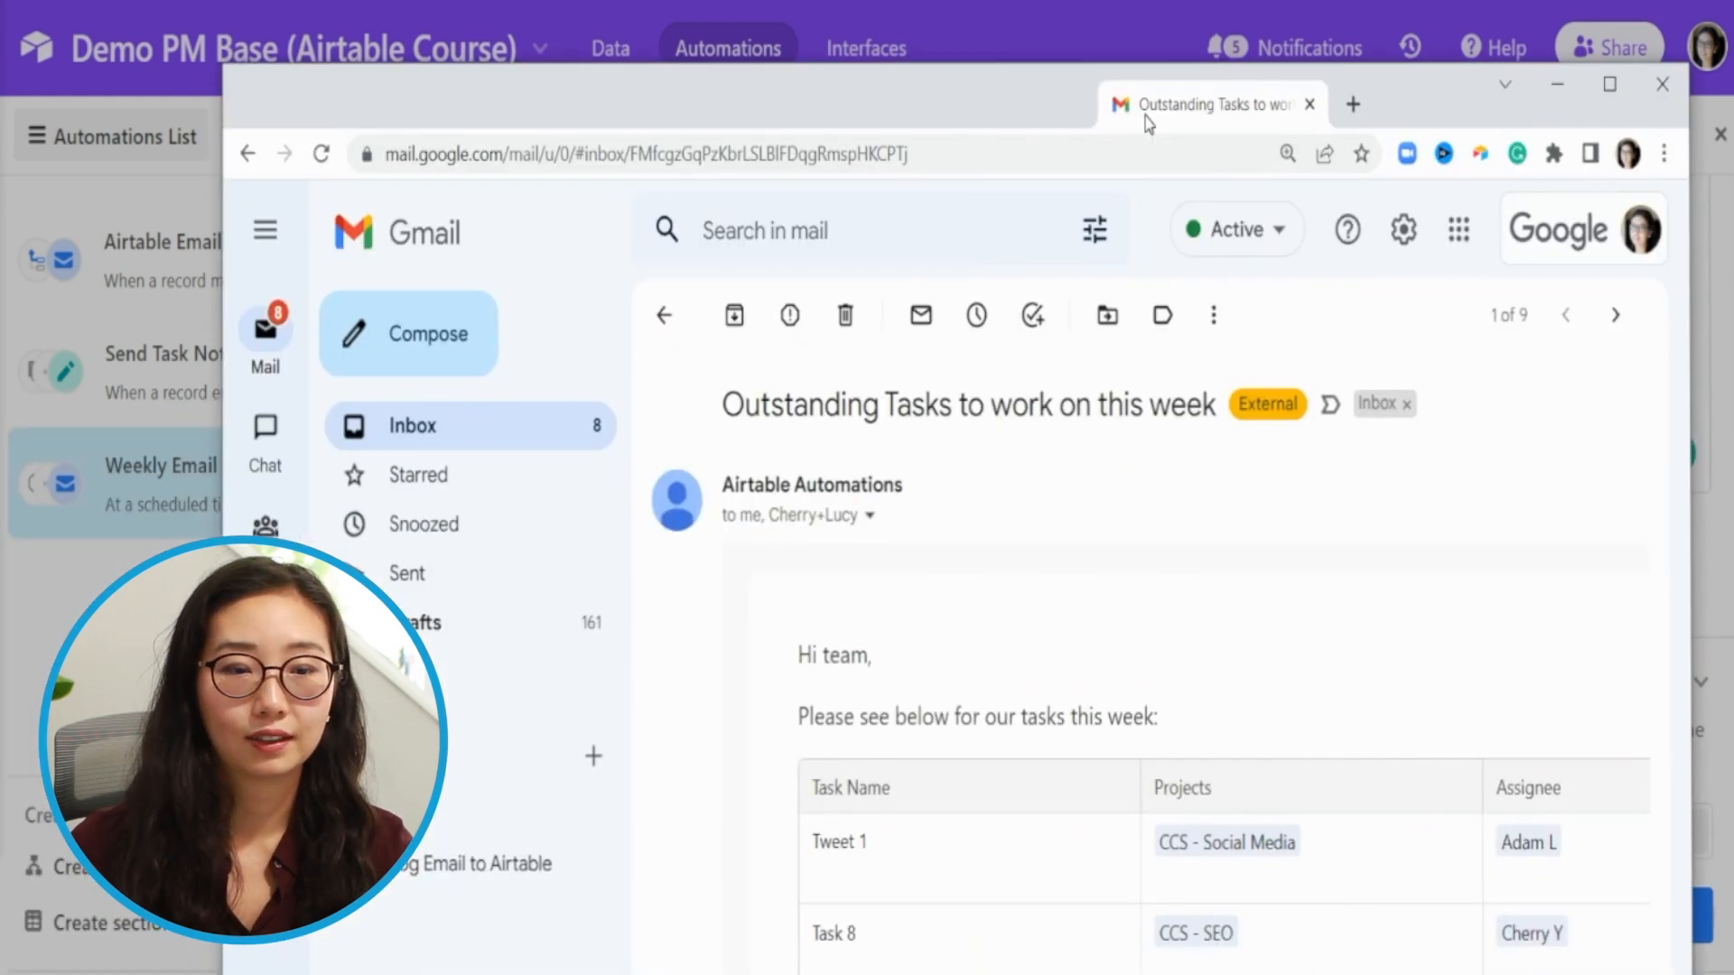
pyautogui.hscroll(1, 1304, 560)
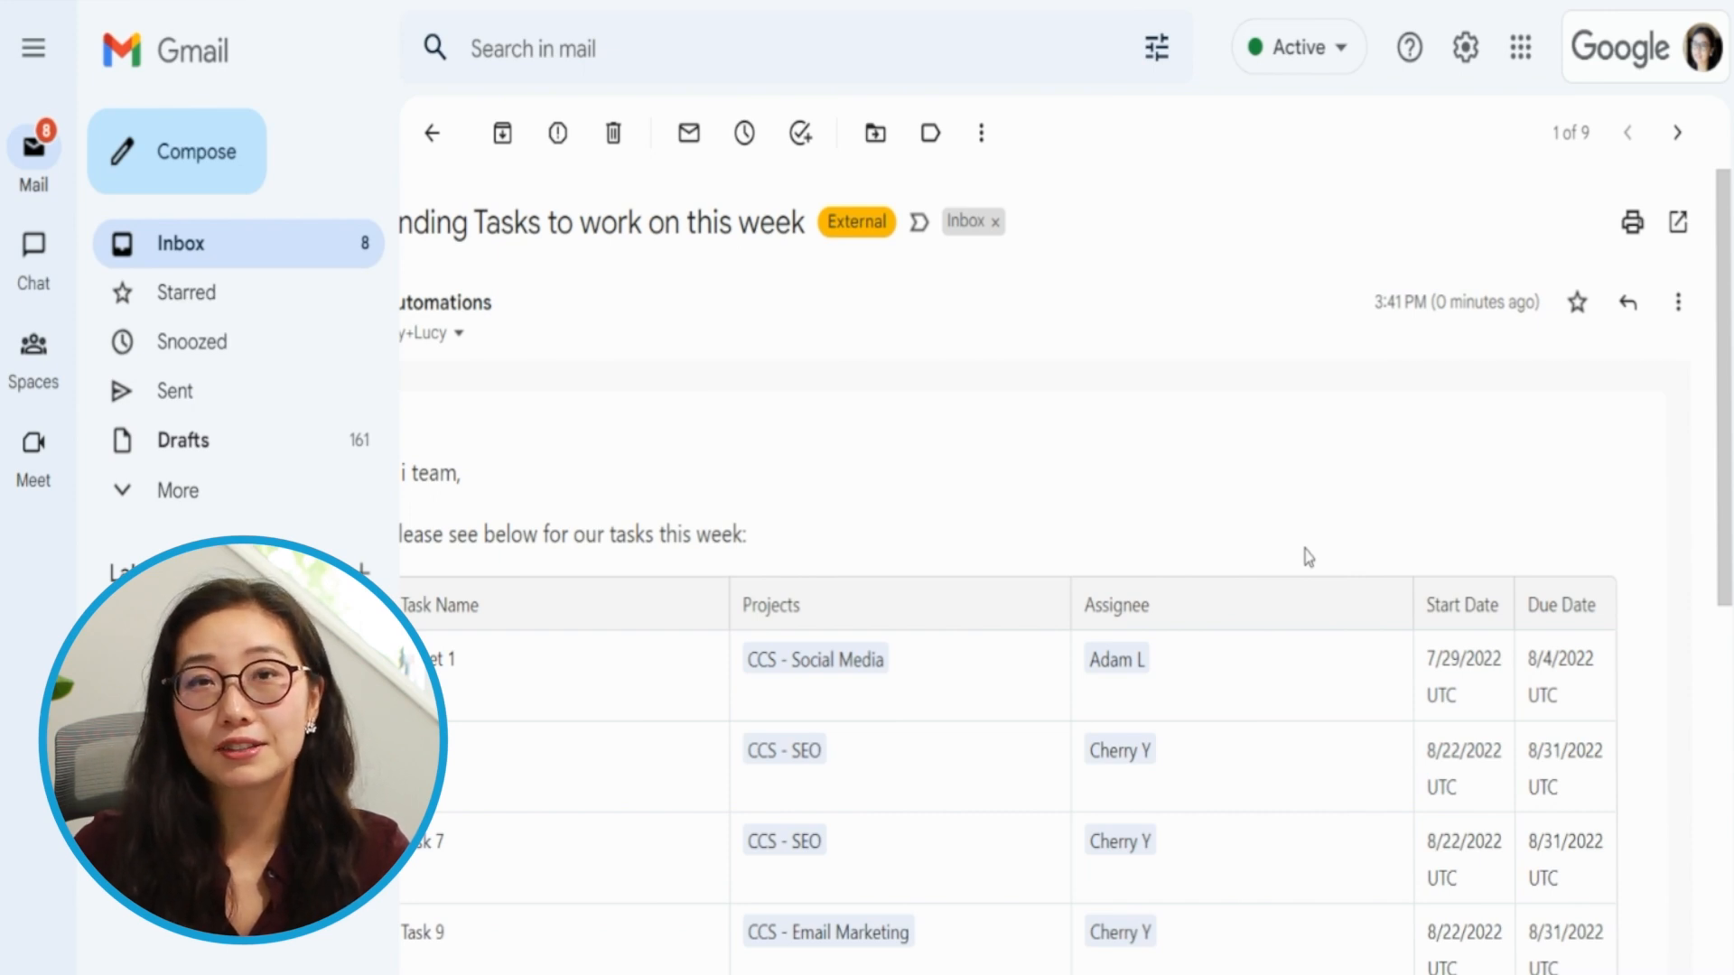
pyautogui.scroll(-5, 1309, 557)
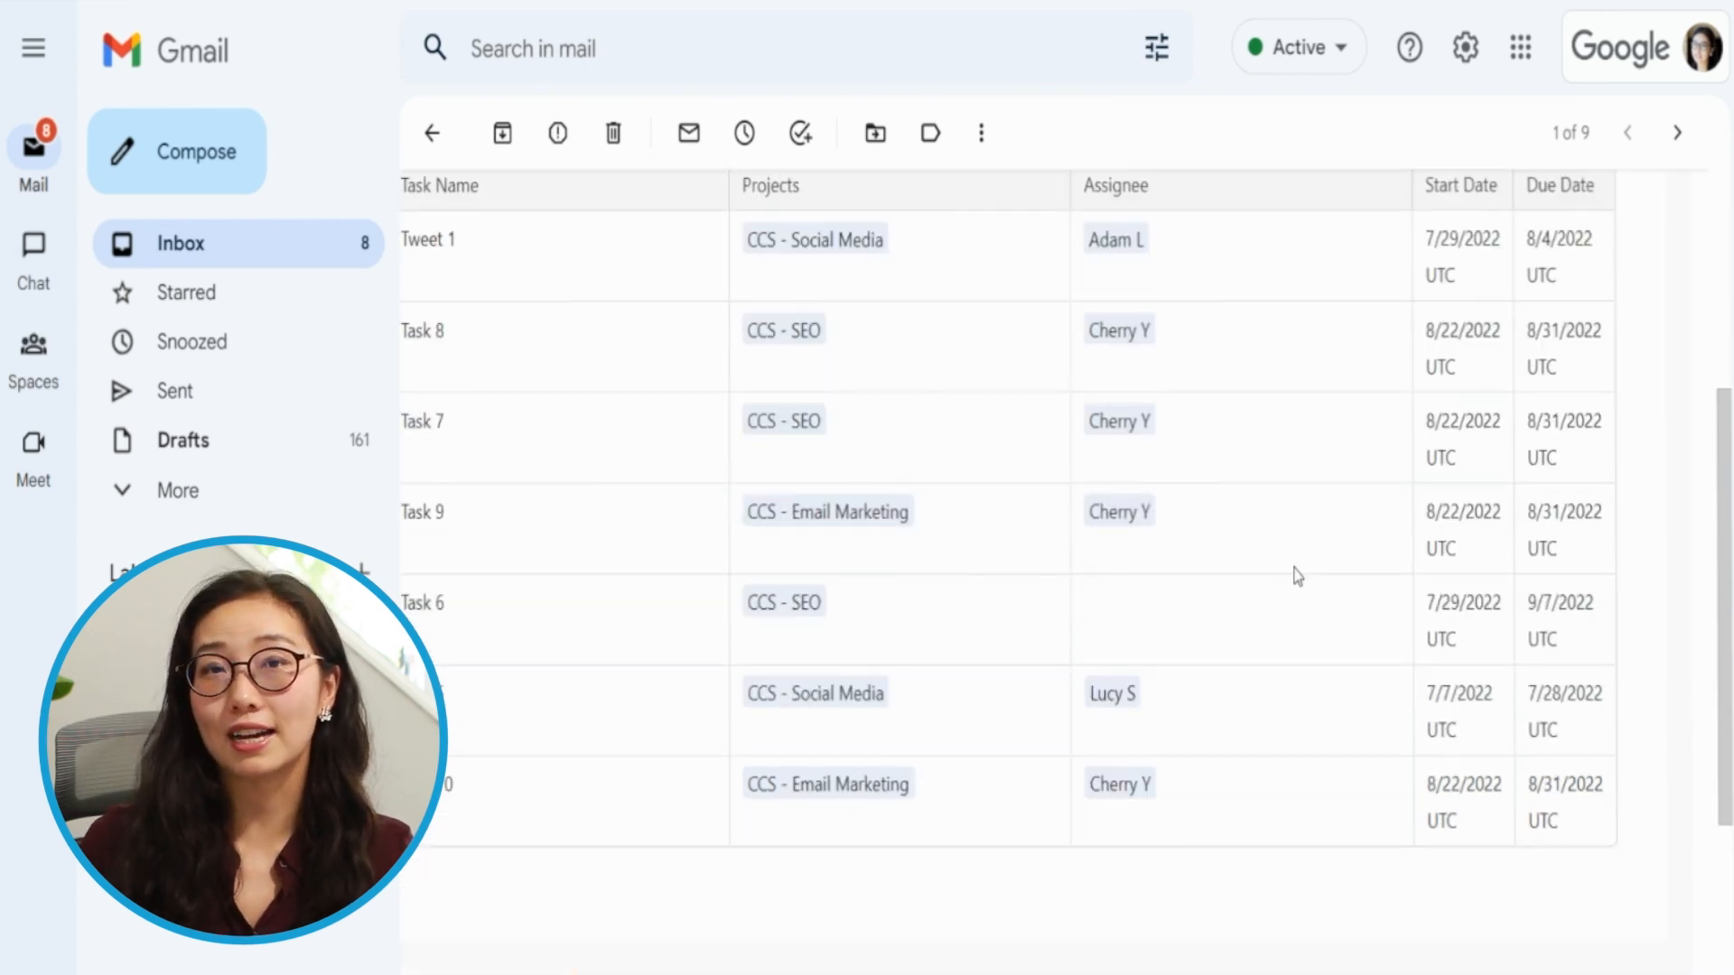
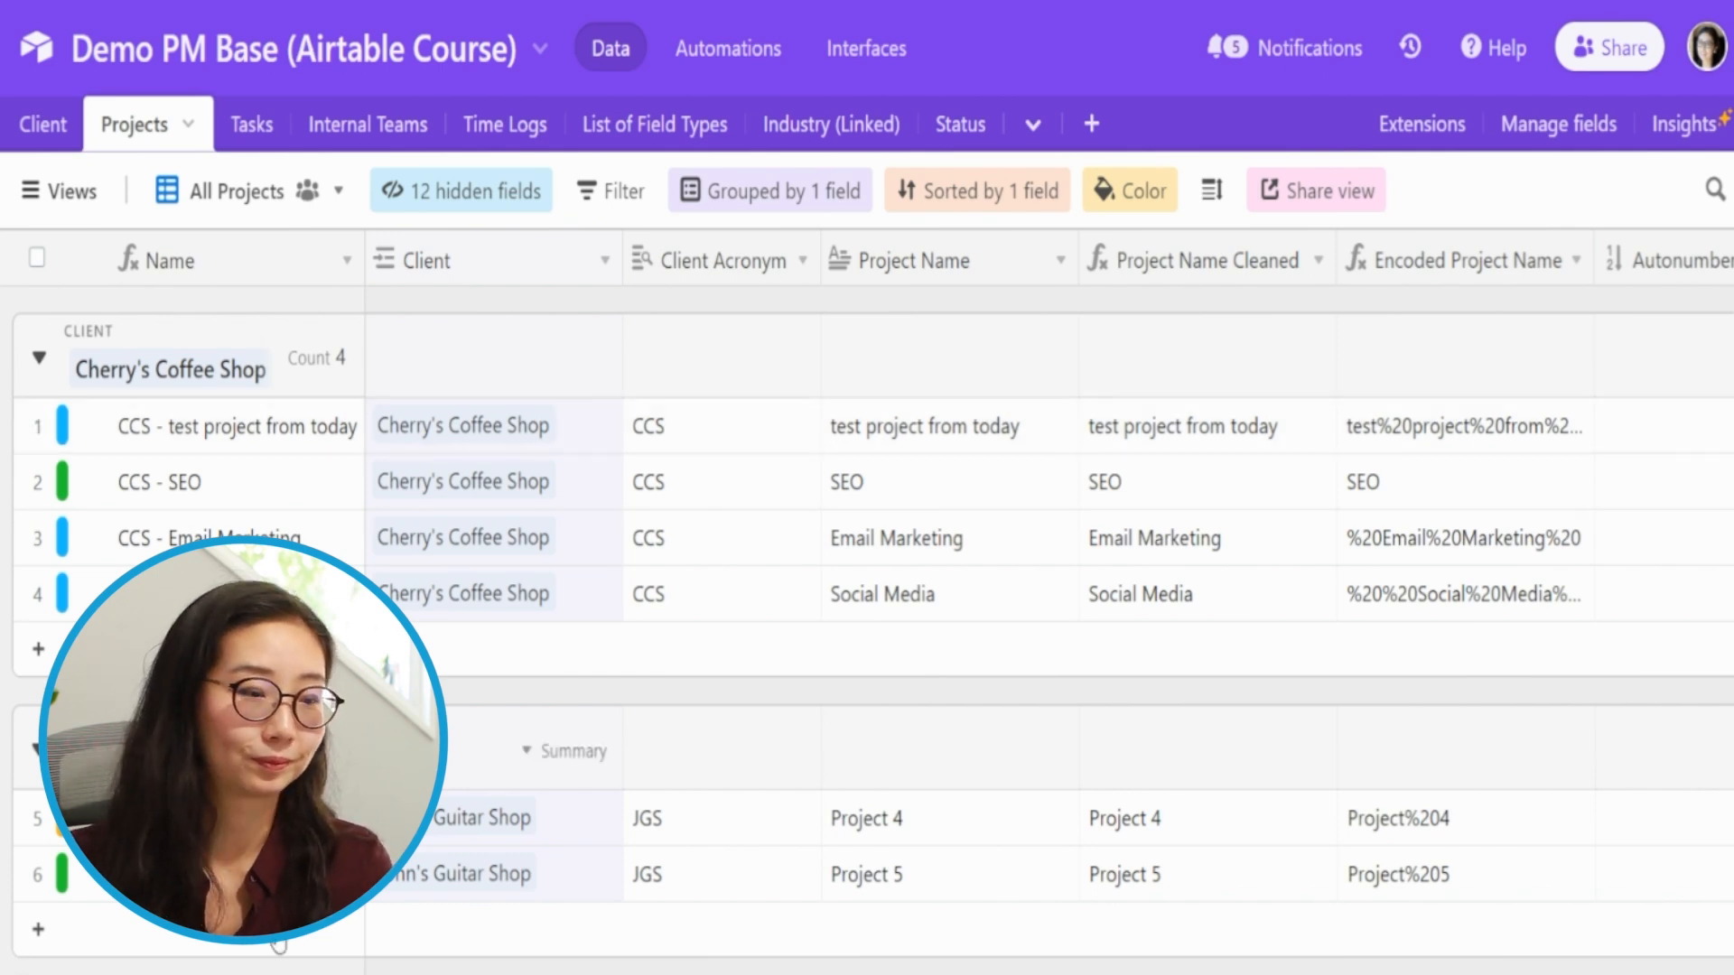
# Step: Add a project record under Cherry's Coffee Shop in the Projects table and name it Open Mic Night
pyautogui.click(39, 655)
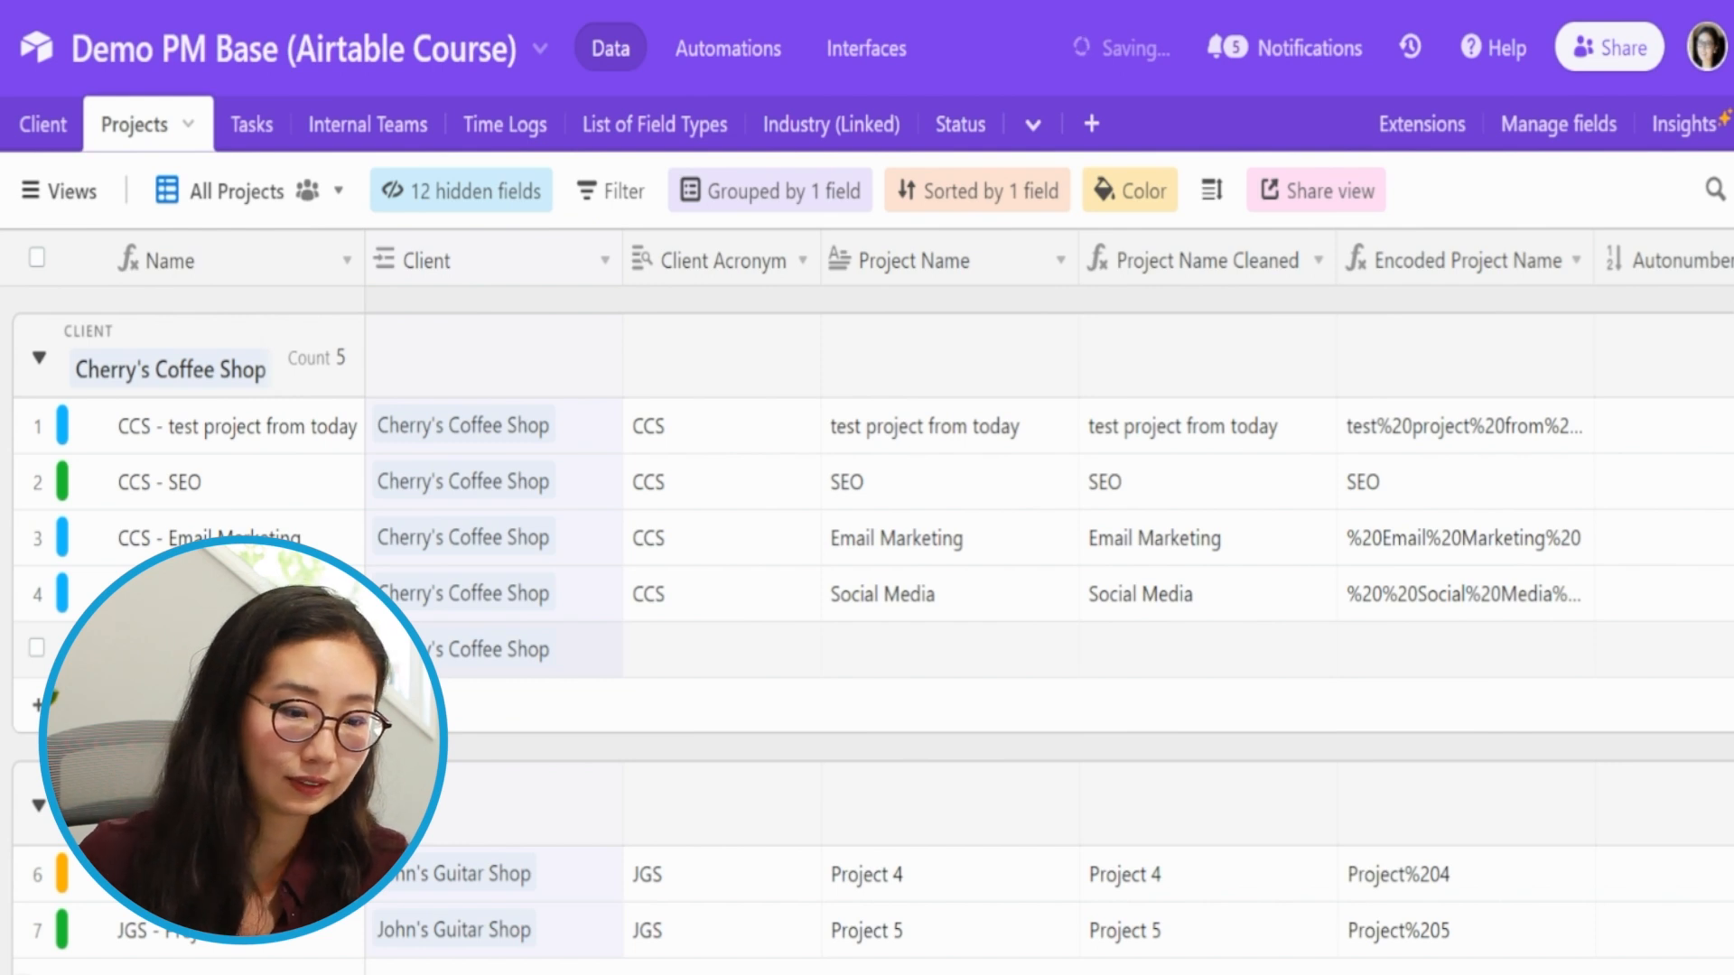
pyautogui.click(666, 644)
pyautogui.click(923, 652)
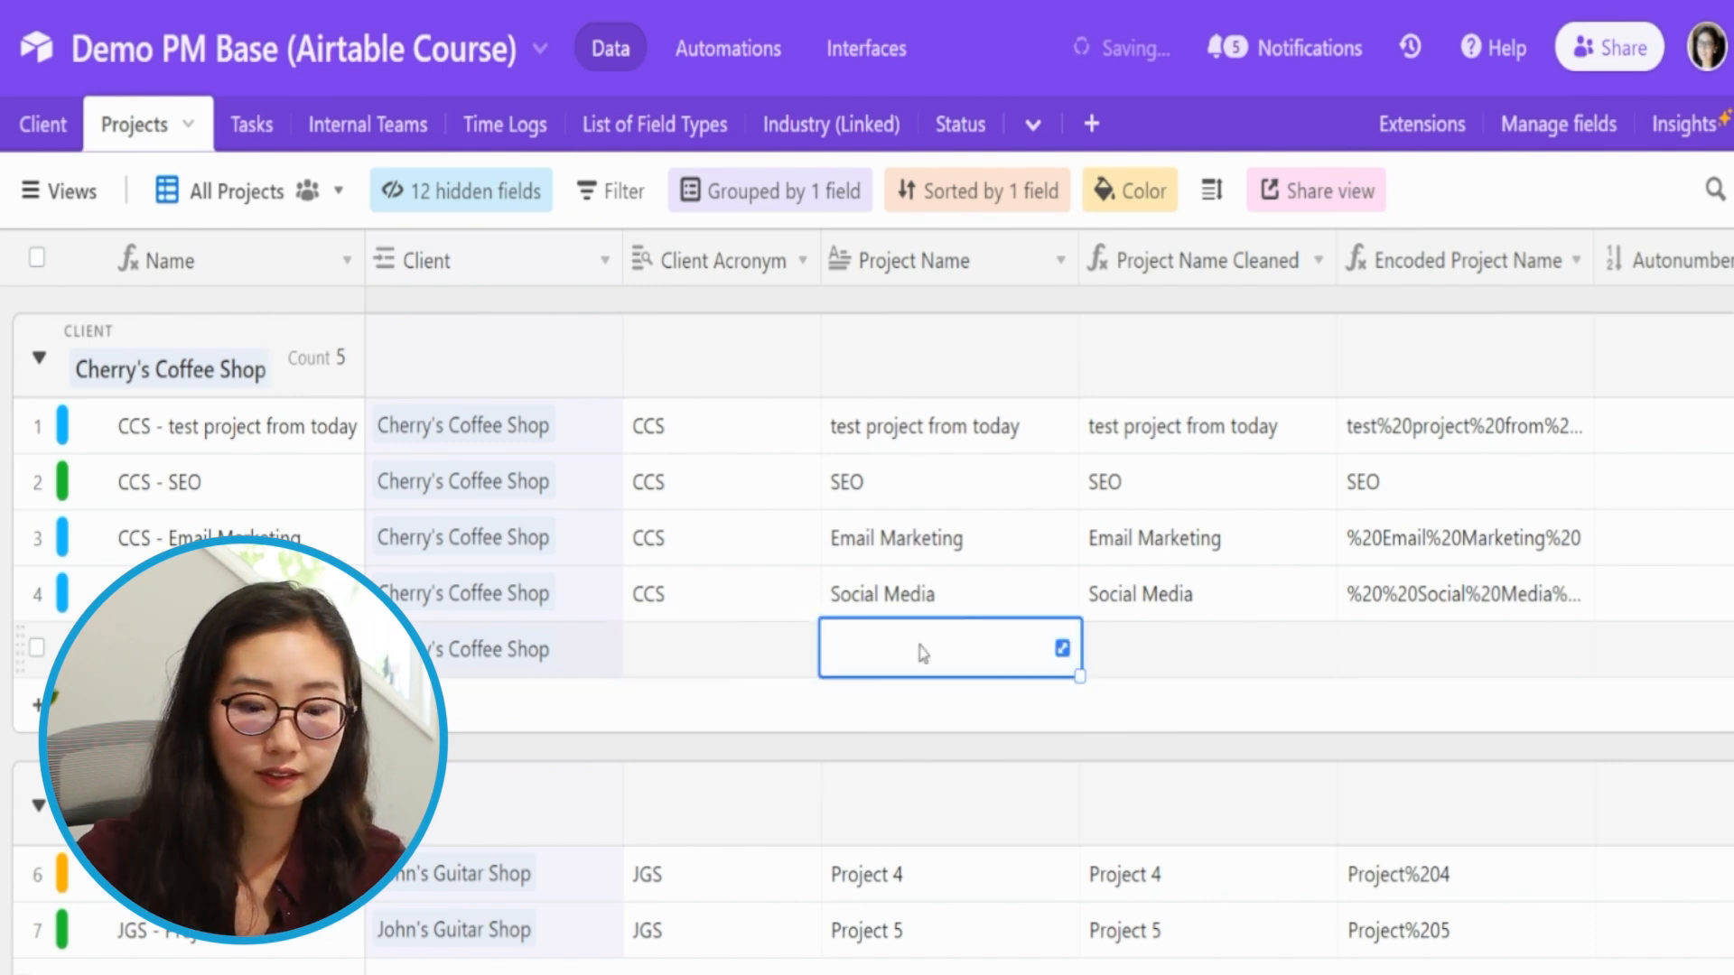
pyautogui.write('Open Mic Night')
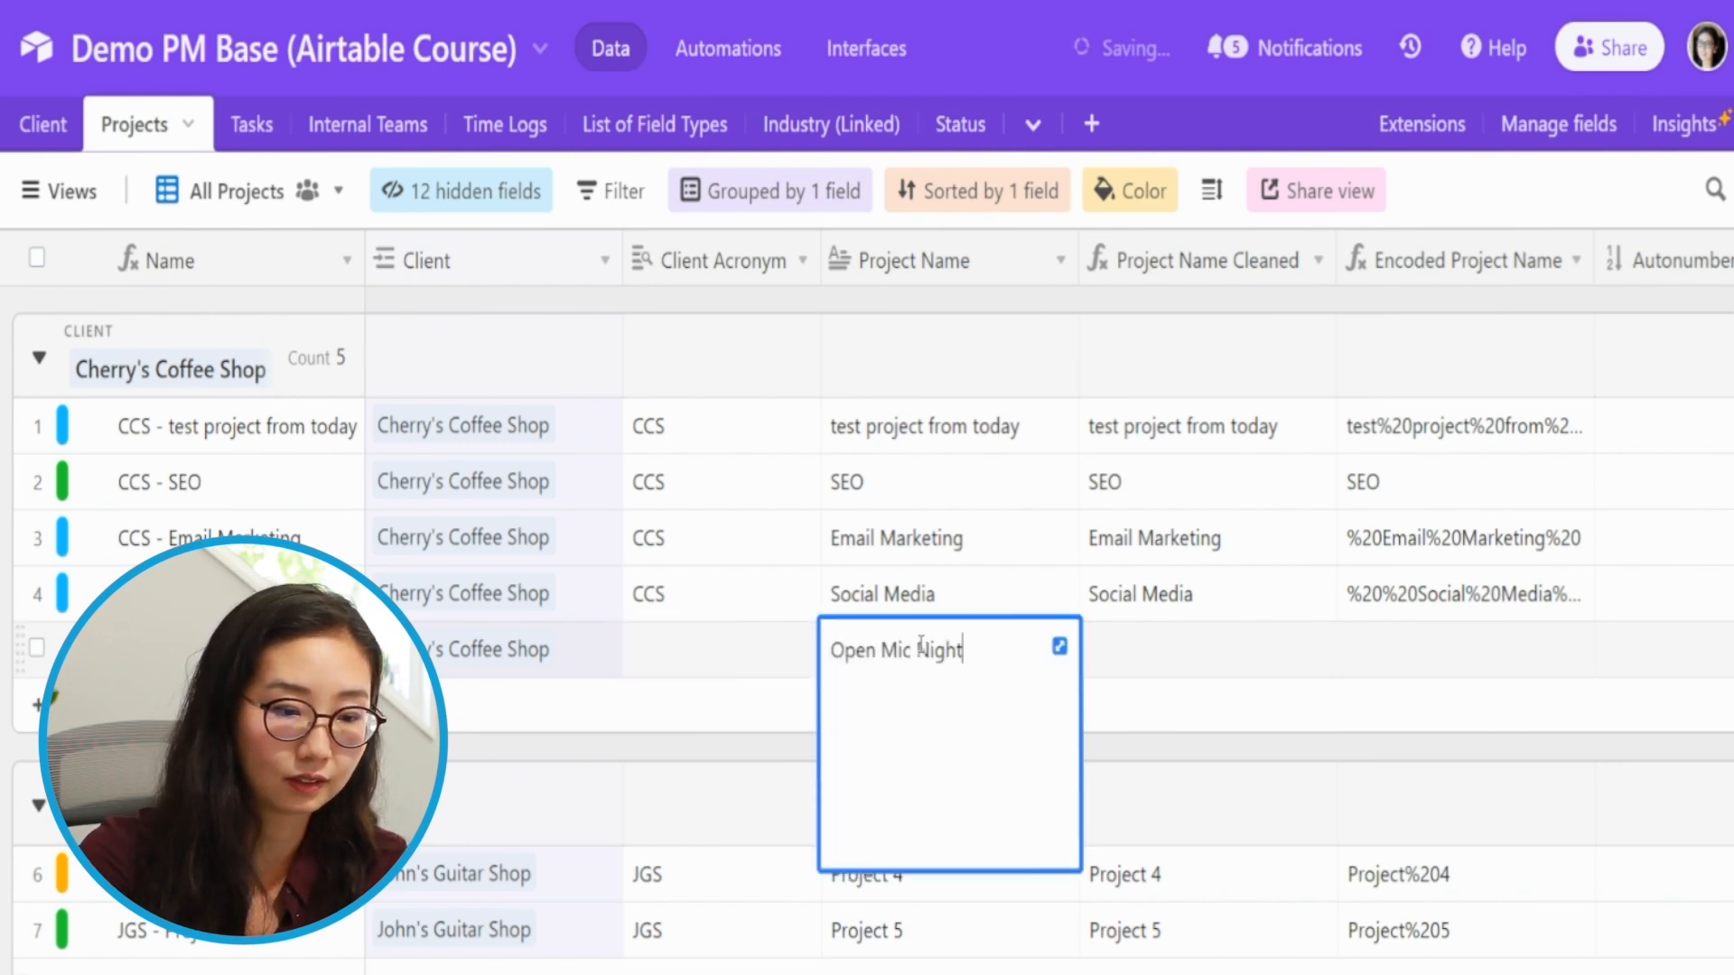
pyautogui.press('Escape')
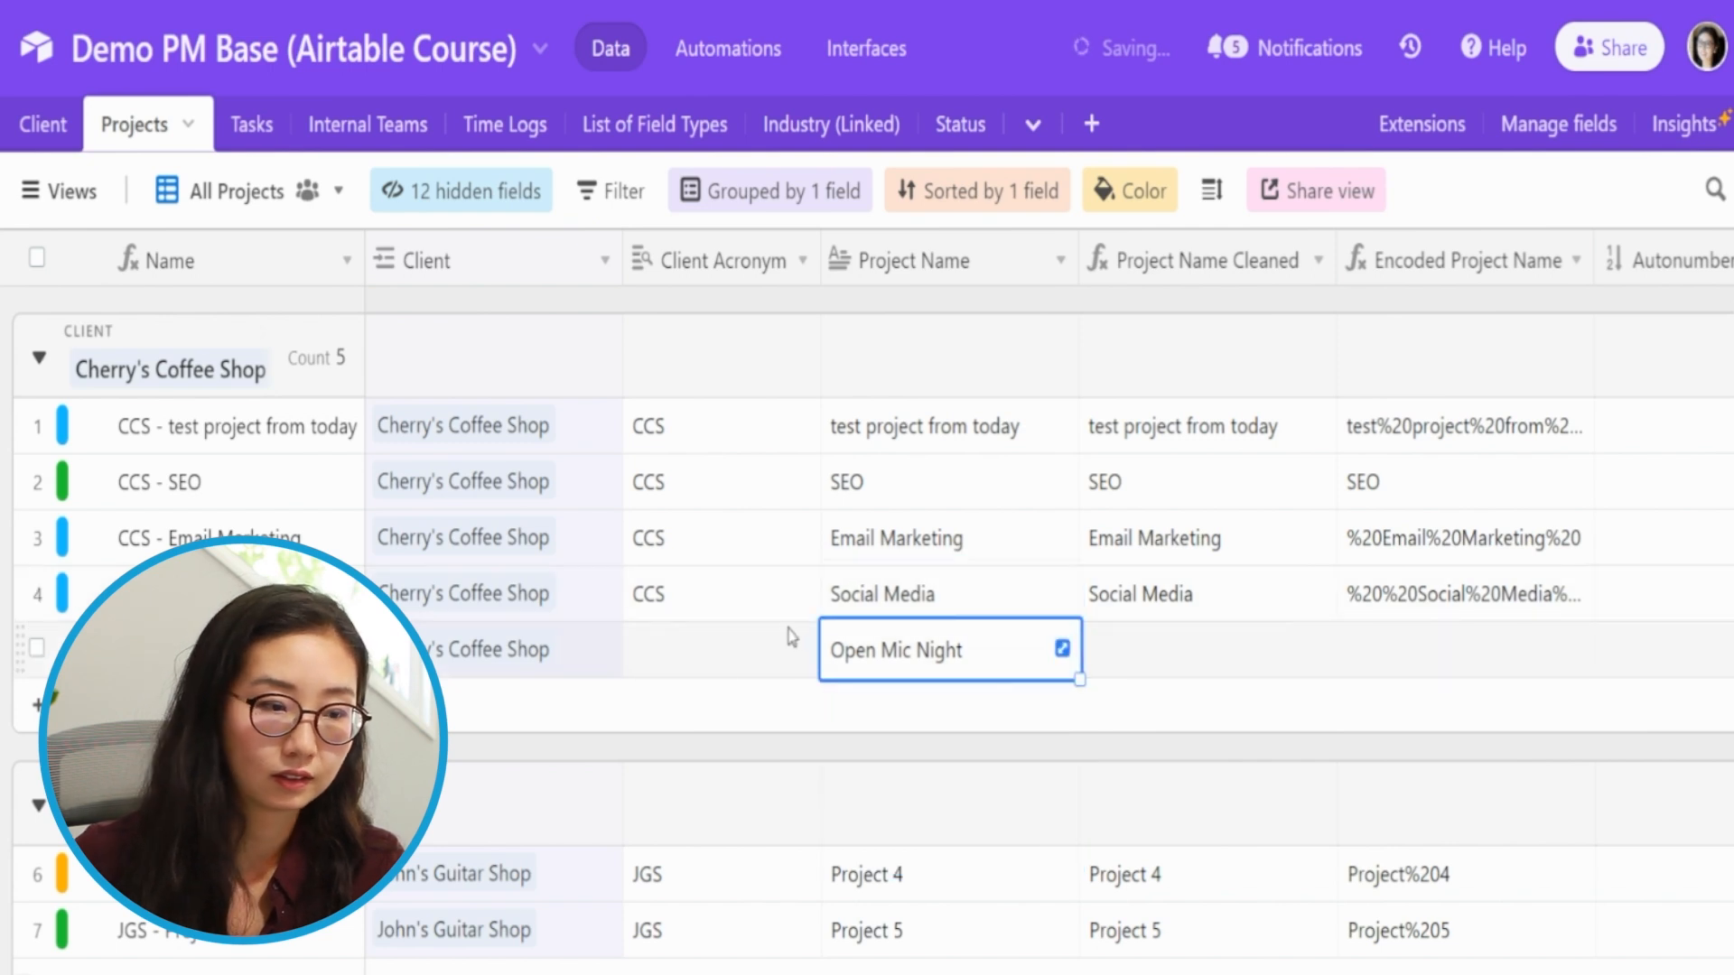
pyautogui.click(959, 601)
pyautogui.click(960, 643)
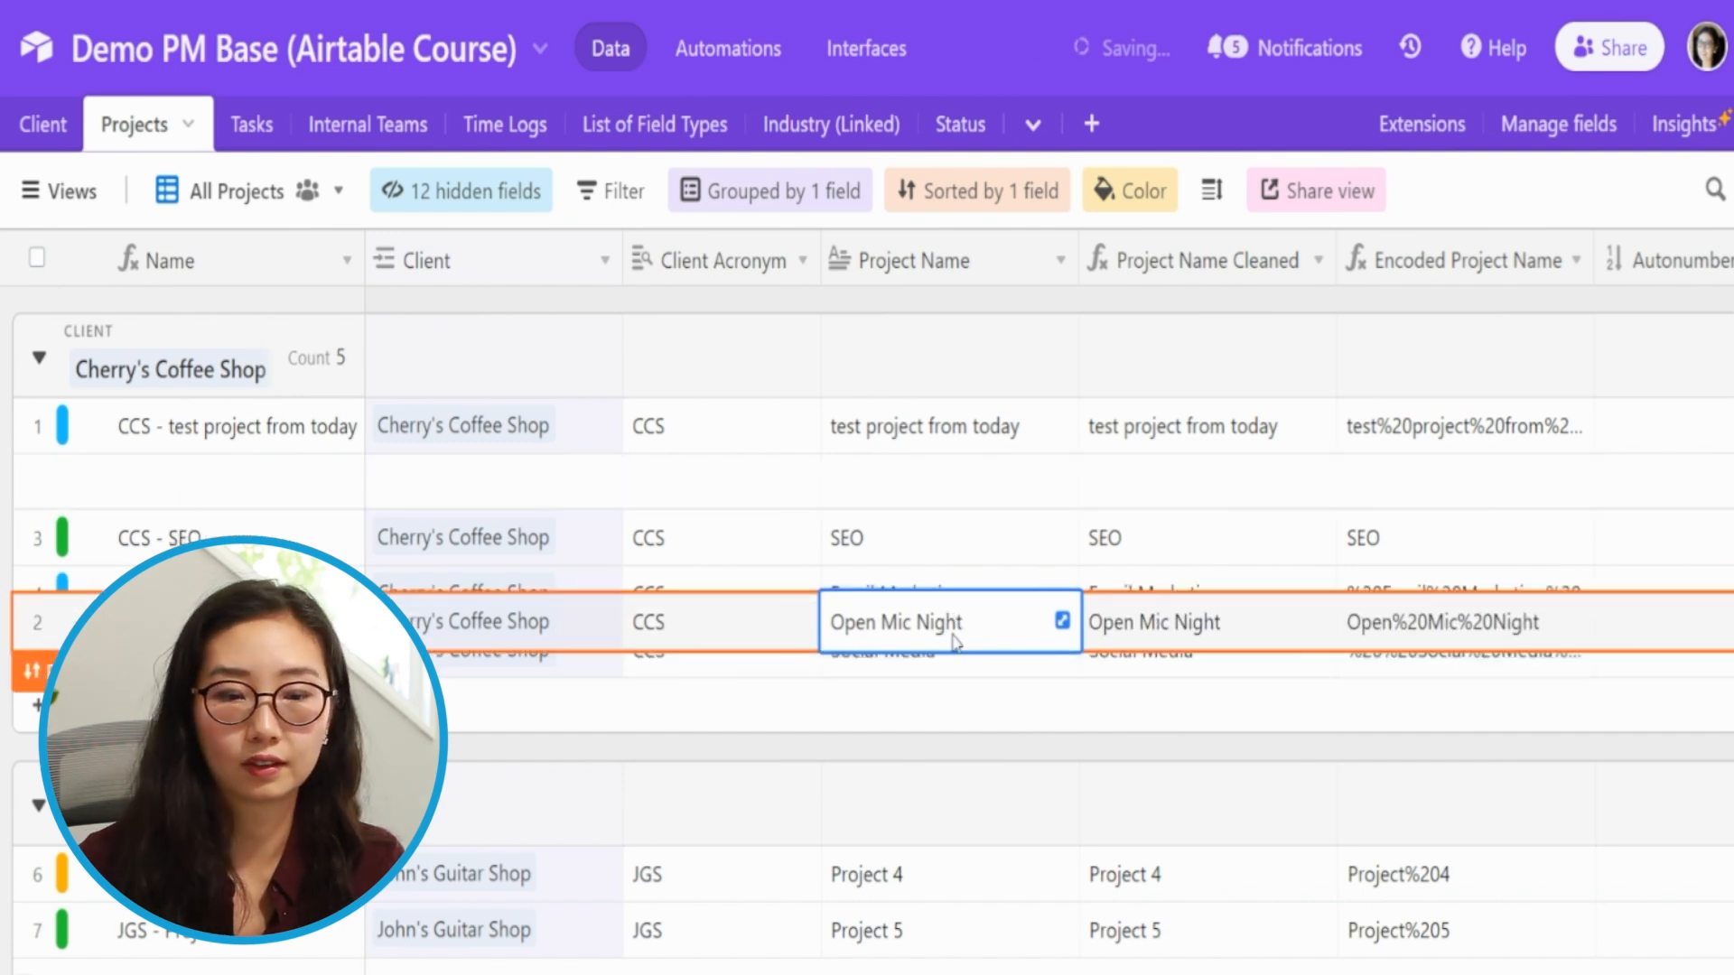
pyautogui.click(986, 480)
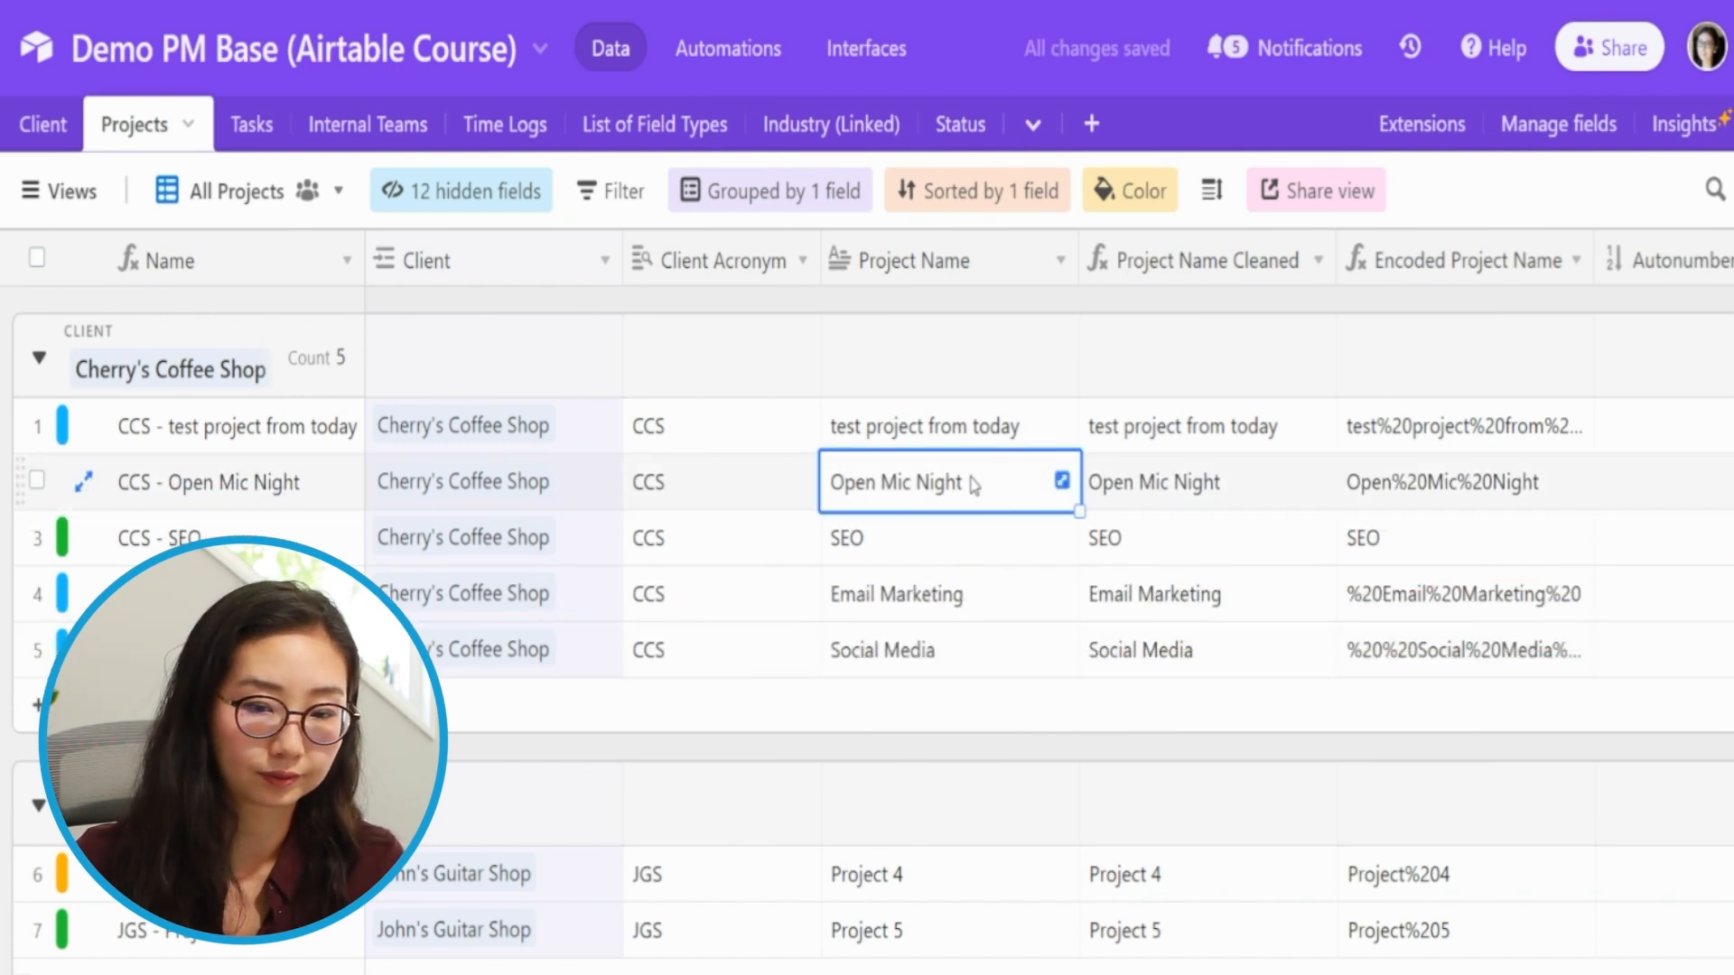
# Step: Set the Open Mic Night project's Project Status to New by copying the status from the test project above it
pyautogui.press('Right')
pyautogui.press('Right')
pyautogui.press('Right')
pyautogui.press('Right')
pyautogui.press('Right')
pyautogui.press('Right')
pyautogui.press('Right')
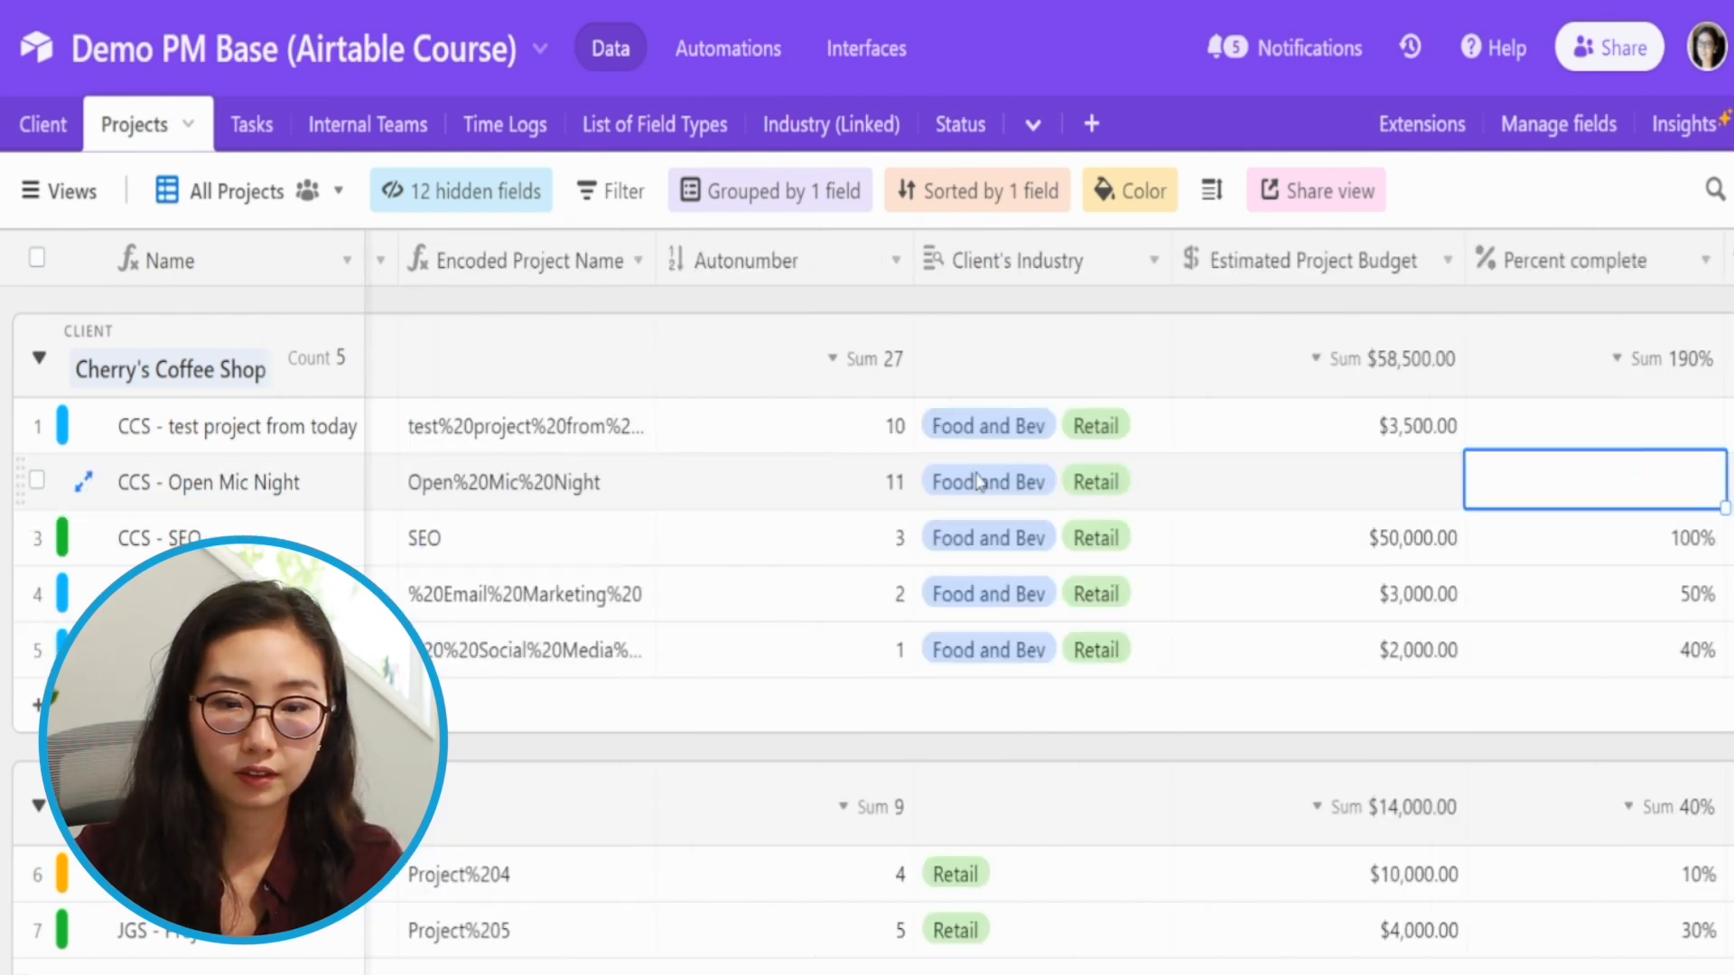
pyautogui.press('Right')
pyautogui.press('Right')
pyautogui.press('Right')
pyautogui.press('Right')
pyautogui.press('Right')
pyautogui.press('Right')
pyautogui.press('Right')
pyautogui.press('Right')
pyautogui.press('Left')
pyautogui.press('Left')
pyautogui.press('Left')
pyautogui.press('Up')
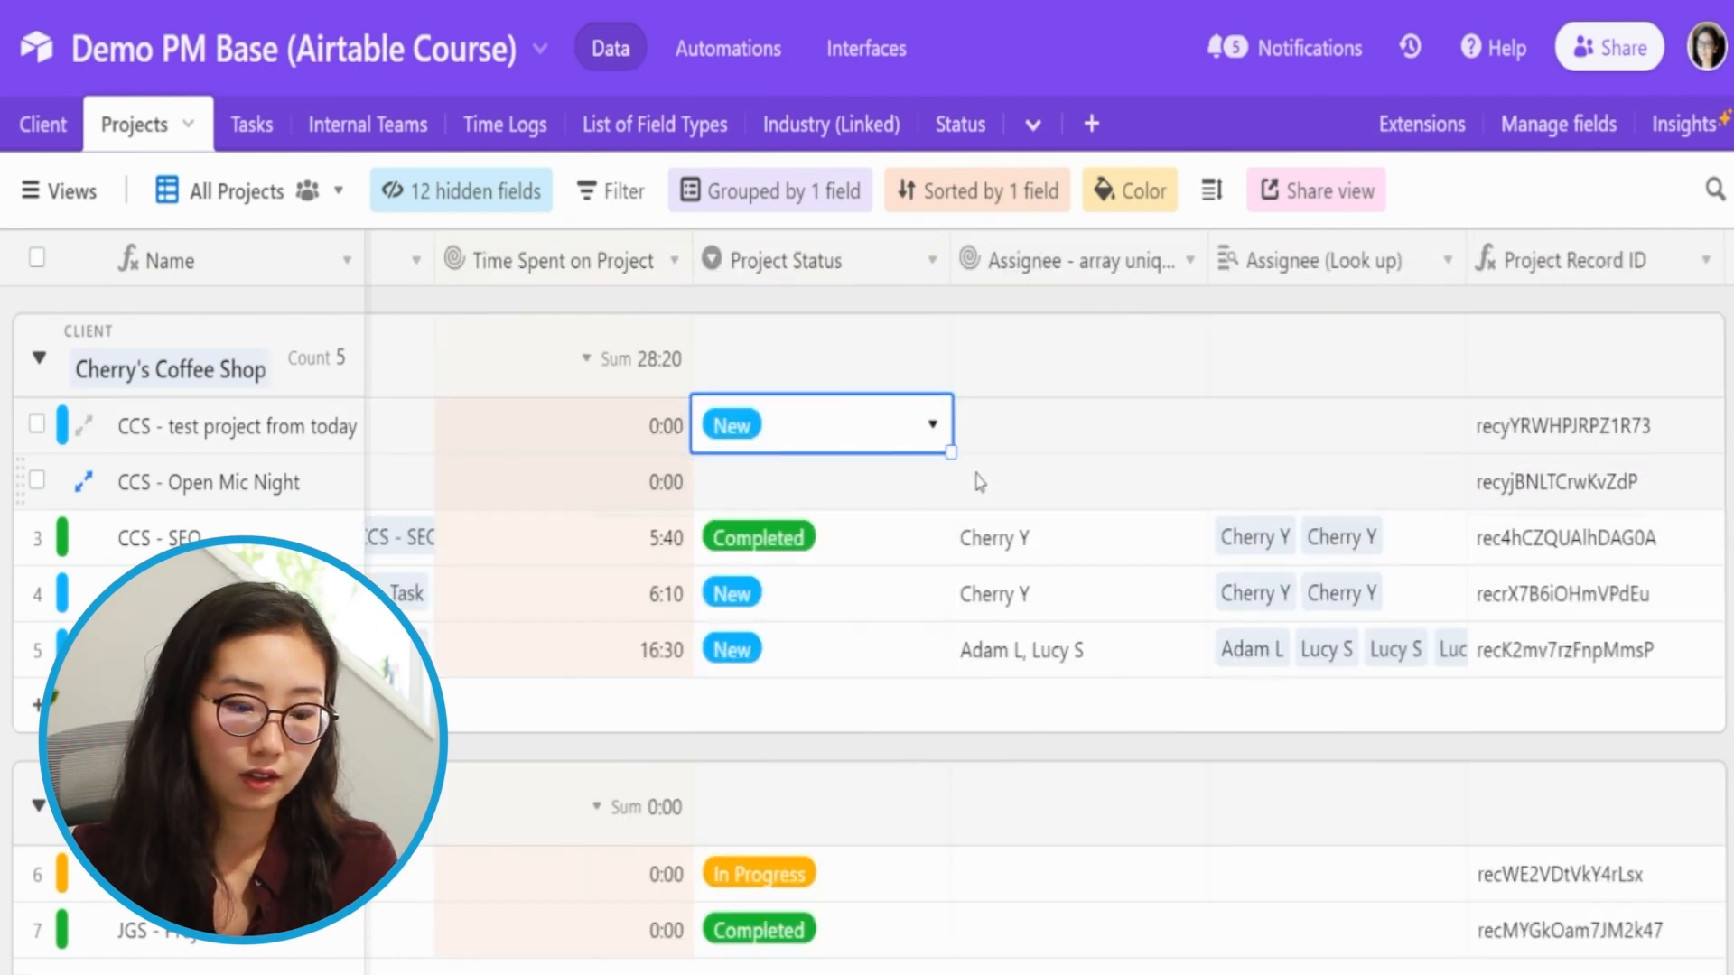
pyautogui.hotkey('ctrl', 'c')
pyautogui.press('Down')
pyautogui.hotkey('ctrl', 'v')
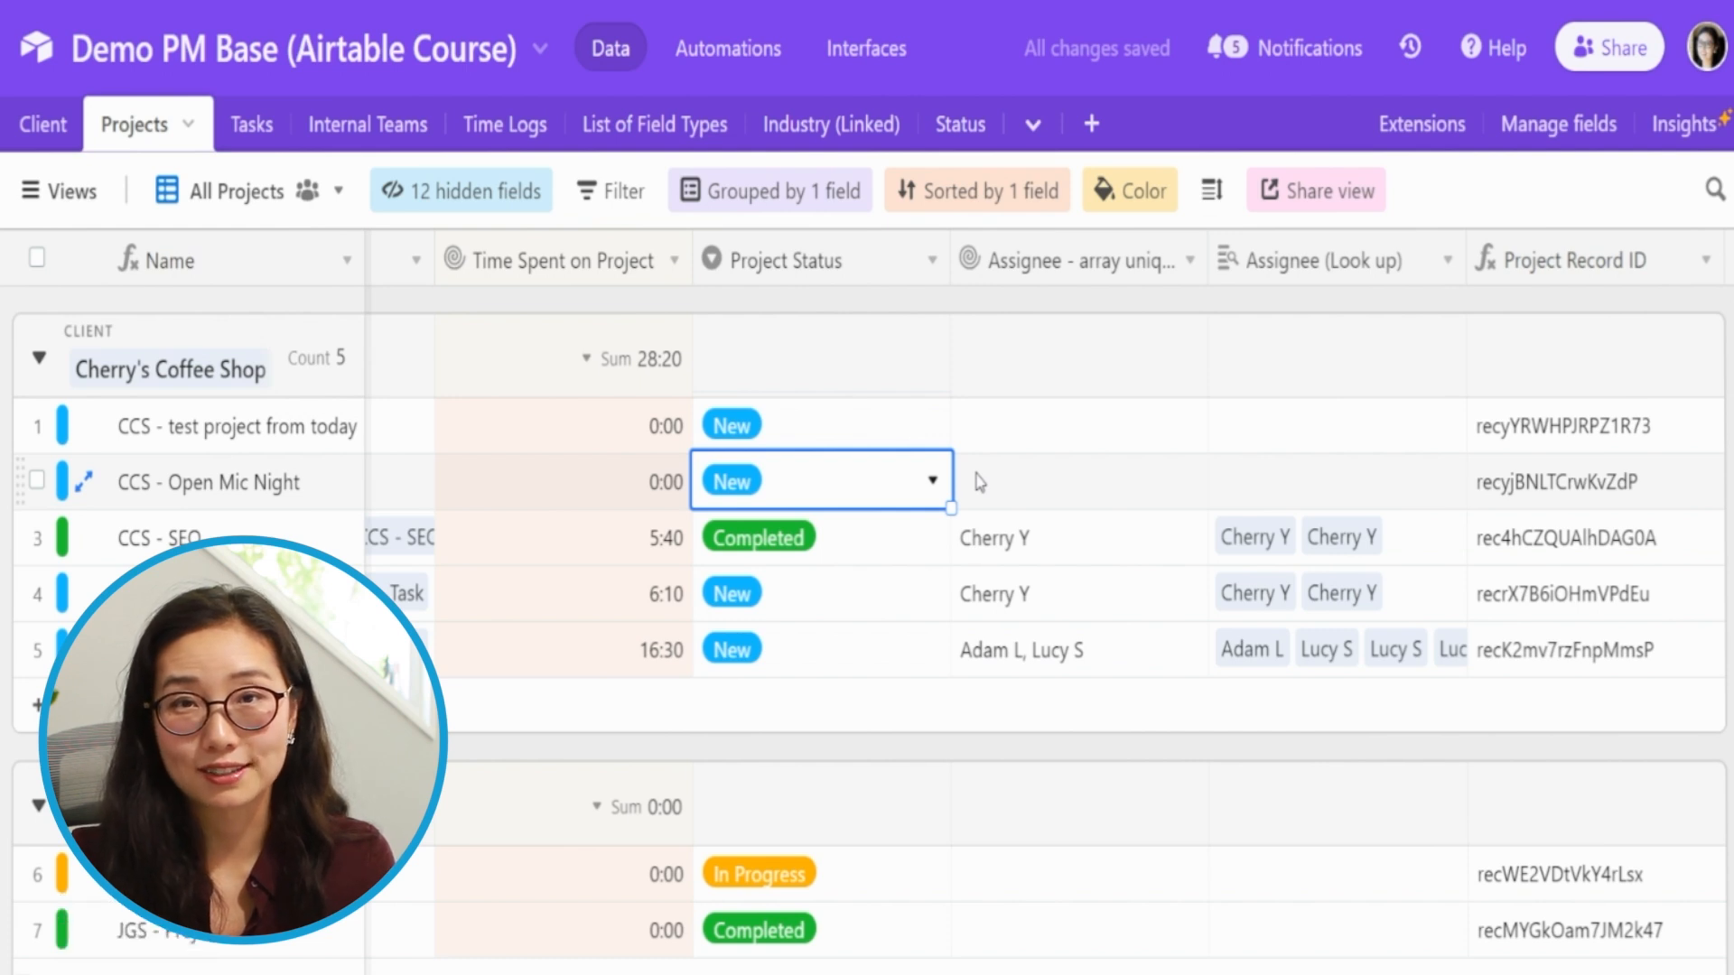
# Step: Create a single select field named Project Type at the end of the Projects table with the options Event and Non-Event
pyautogui.press('Right')
pyautogui.press('Right')
pyautogui.press('Right')
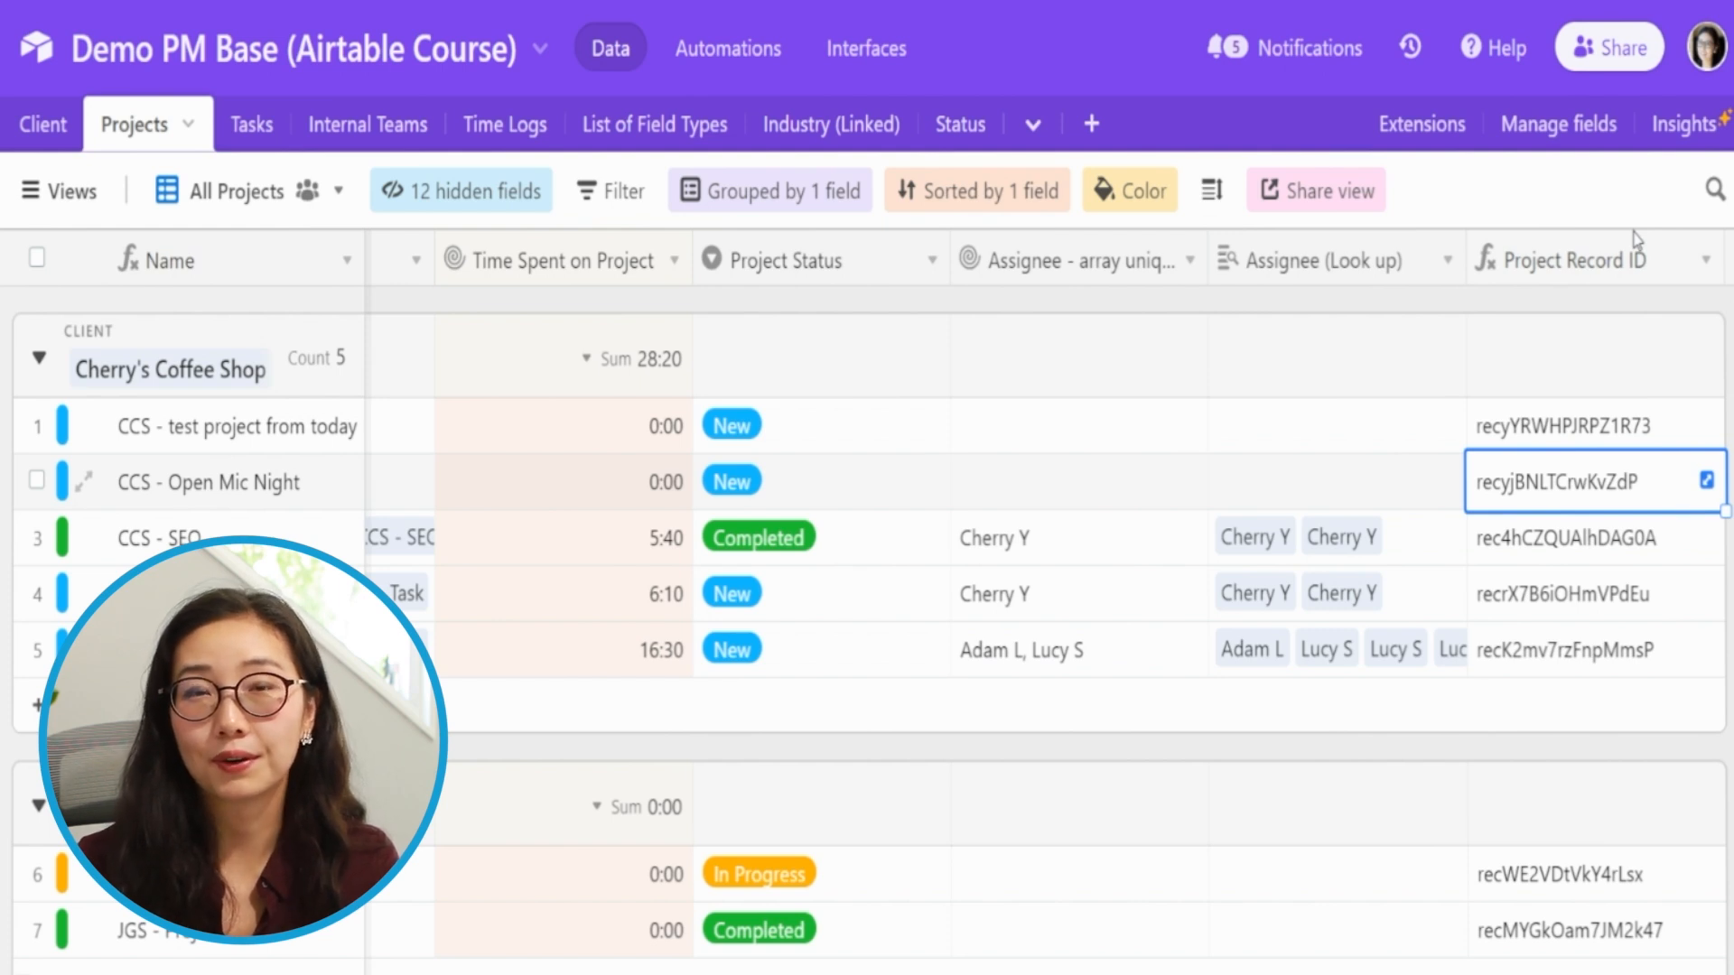
pyautogui.click(1727, 263)
pyautogui.write('Project Type')
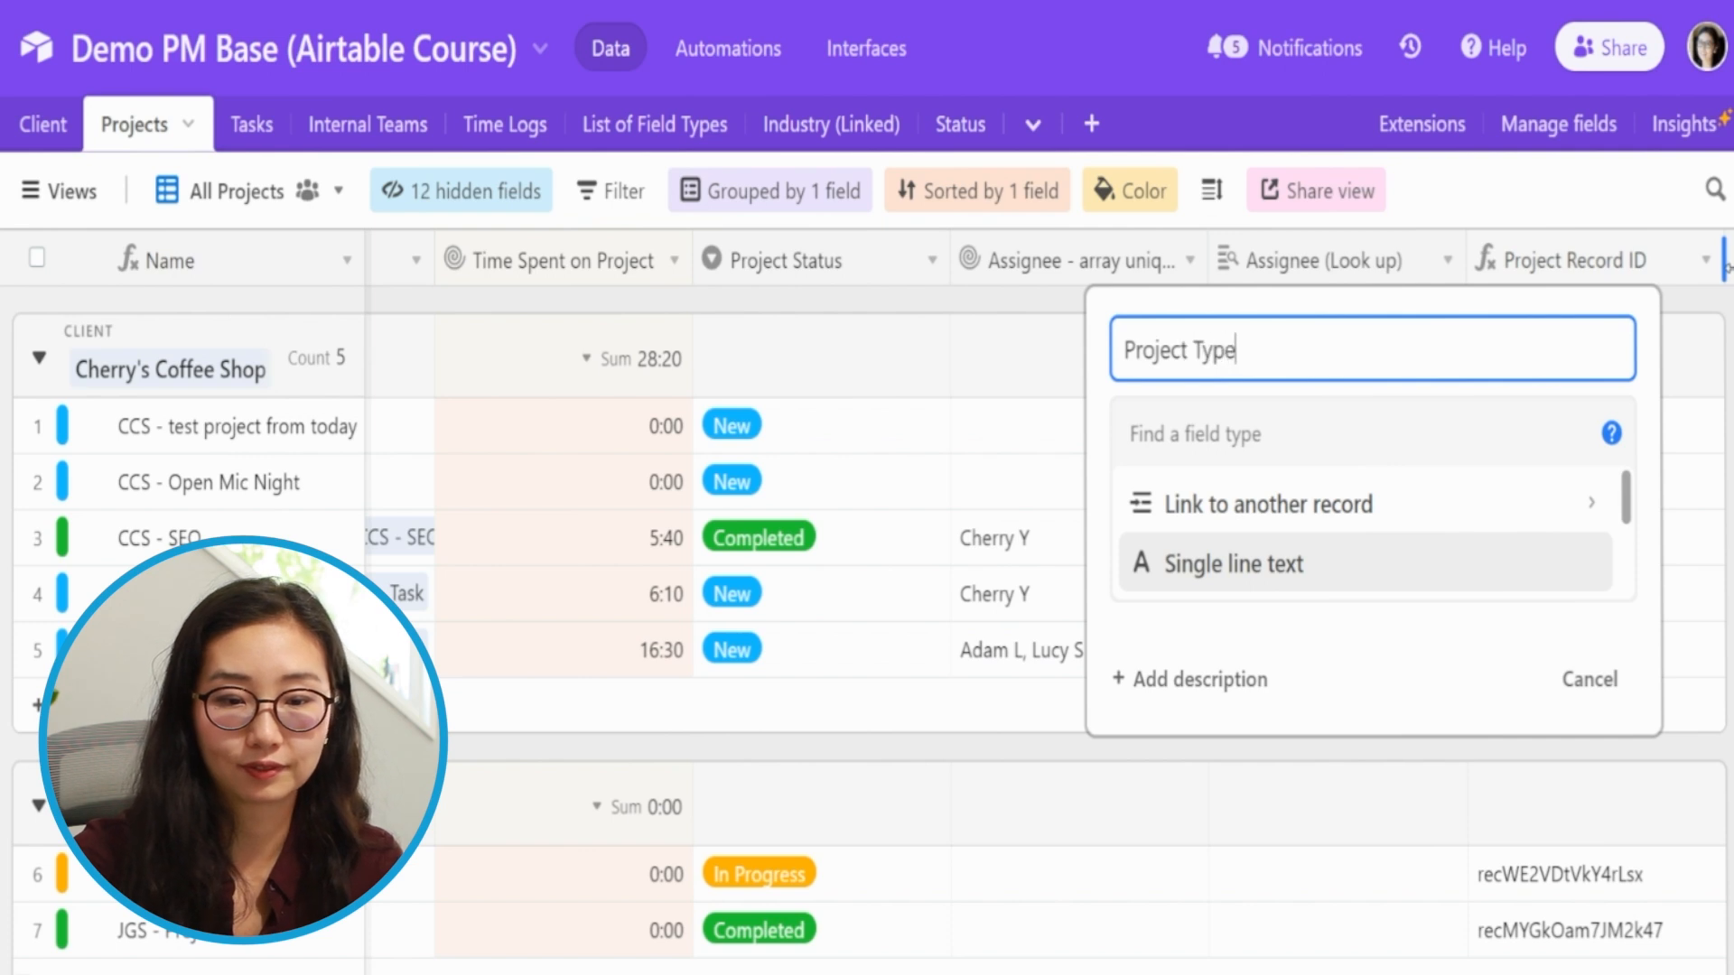
pyautogui.press('Tab')
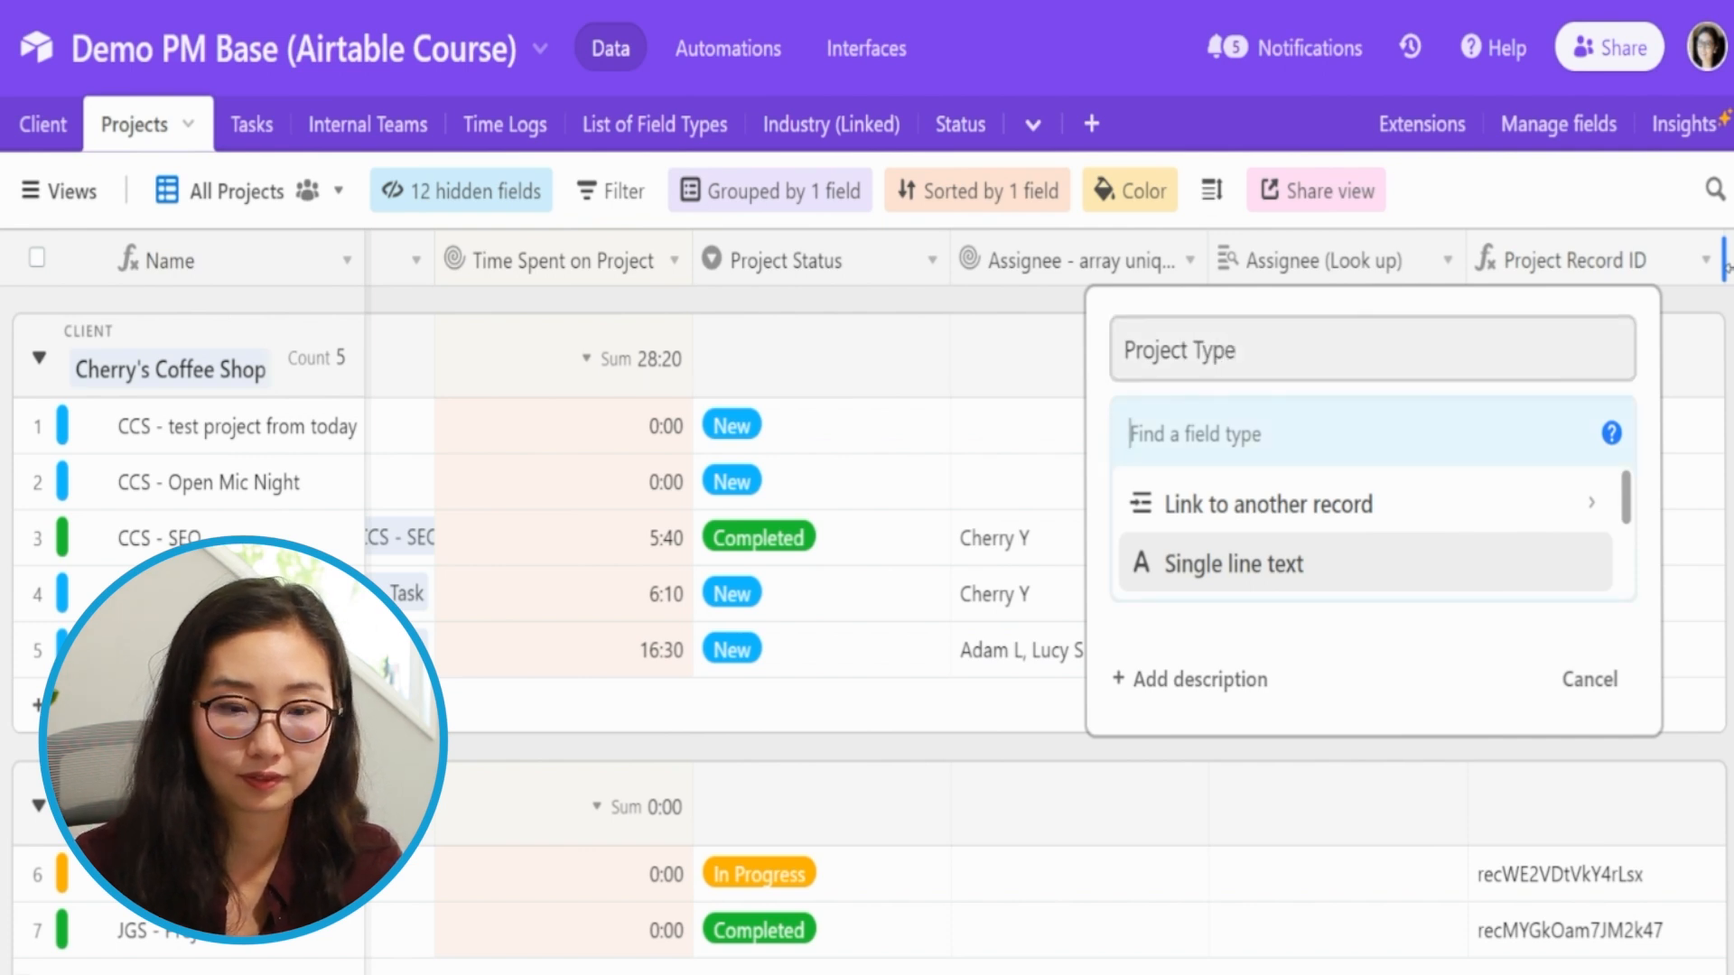
pyautogui.write('sing')
pyautogui.click(1237, 562)
pyautogui.click(1368, 740)
pyautogui.write('Event')
pyautogui.press('Return')
pyautogui.write('Non-Event')
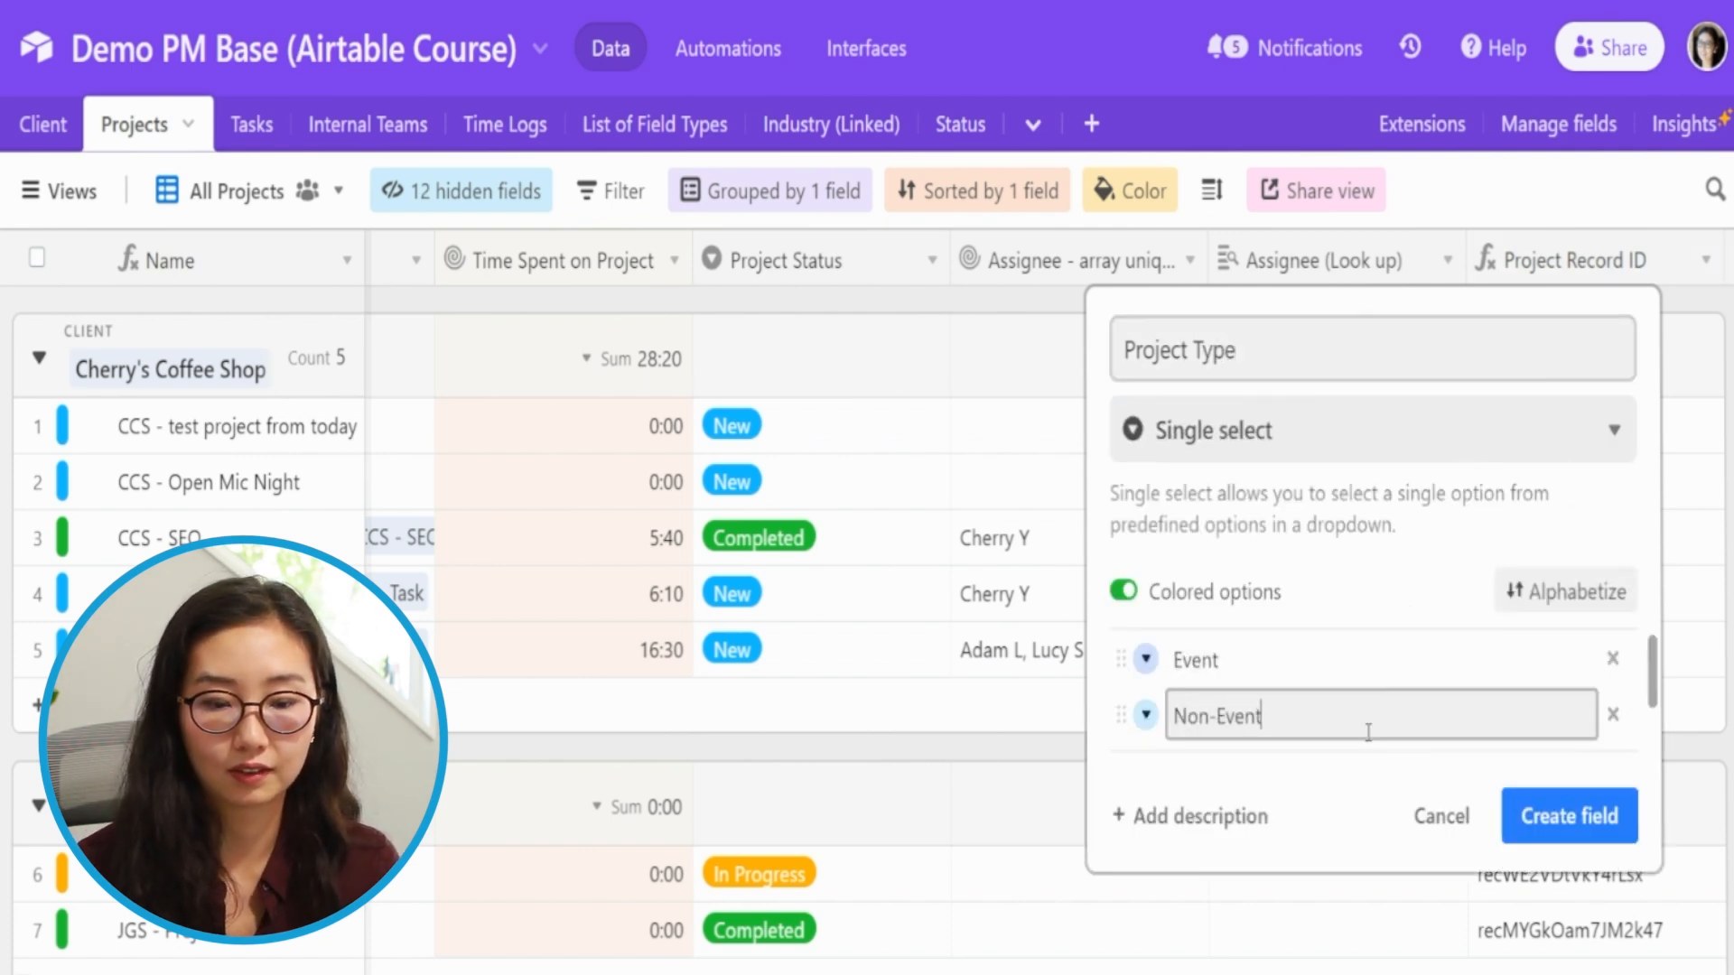
pyautogui.click(1569, 816)
# Step: Set the Project Type of the CCS Social Media project to Event
pyautogui.click(1509, 647)
pyautogui.click(1513, 650)
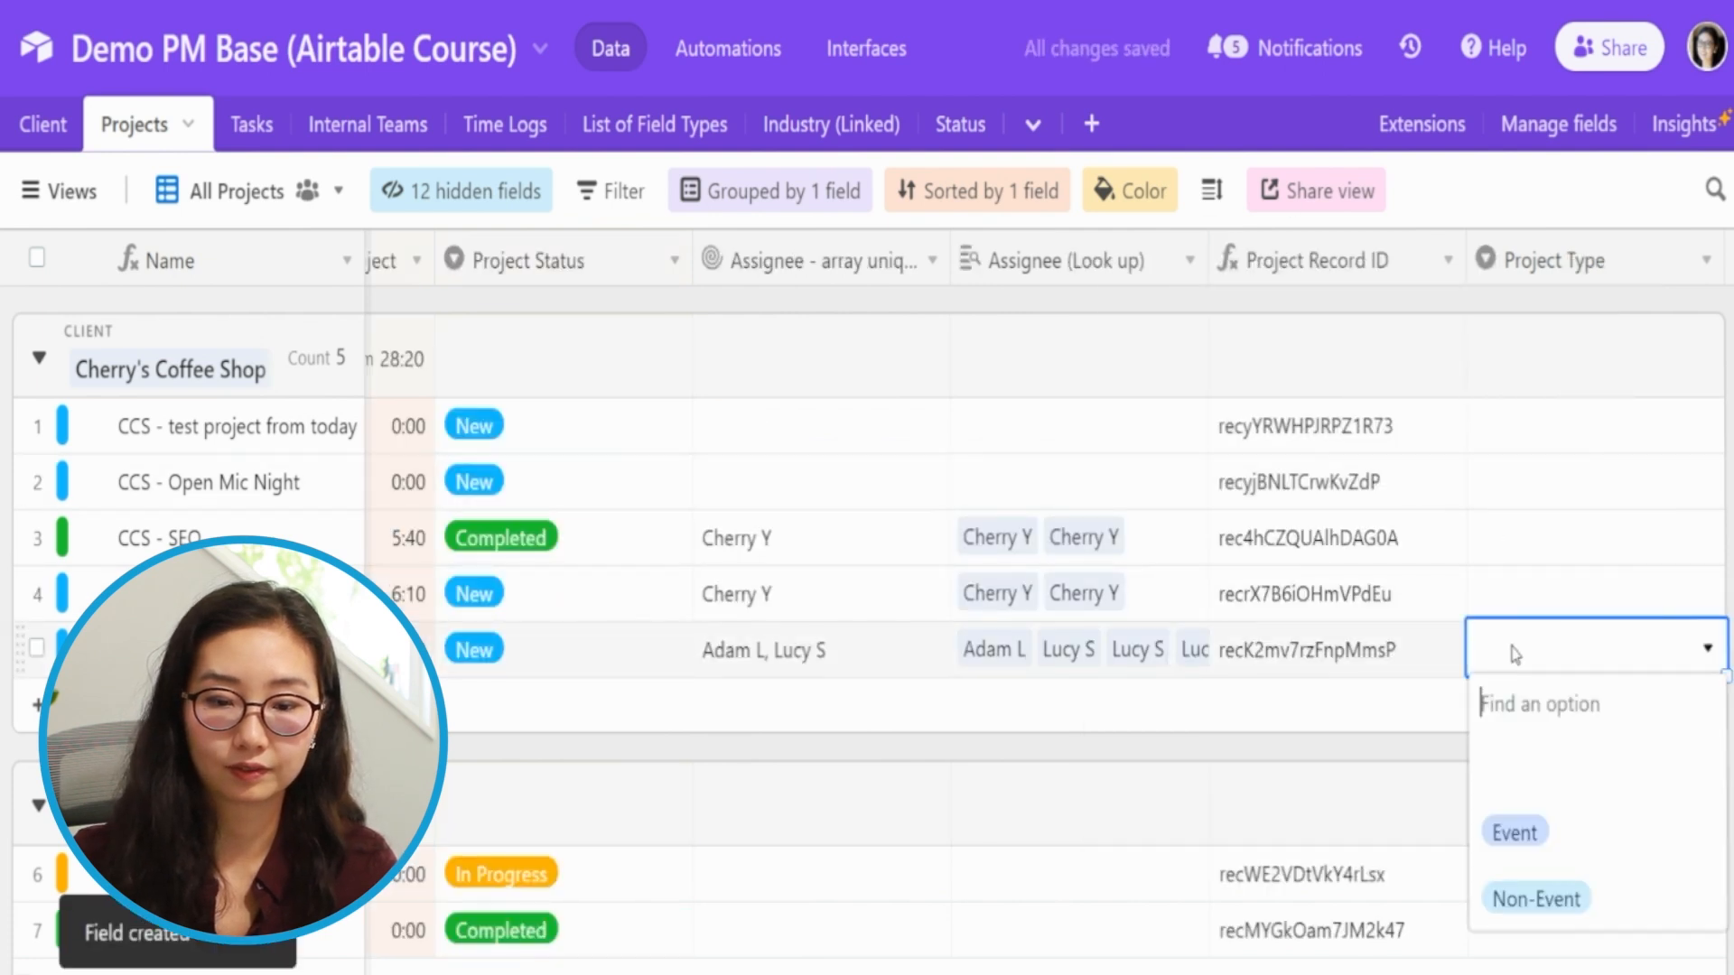
pyautogui.click(1514, 831)
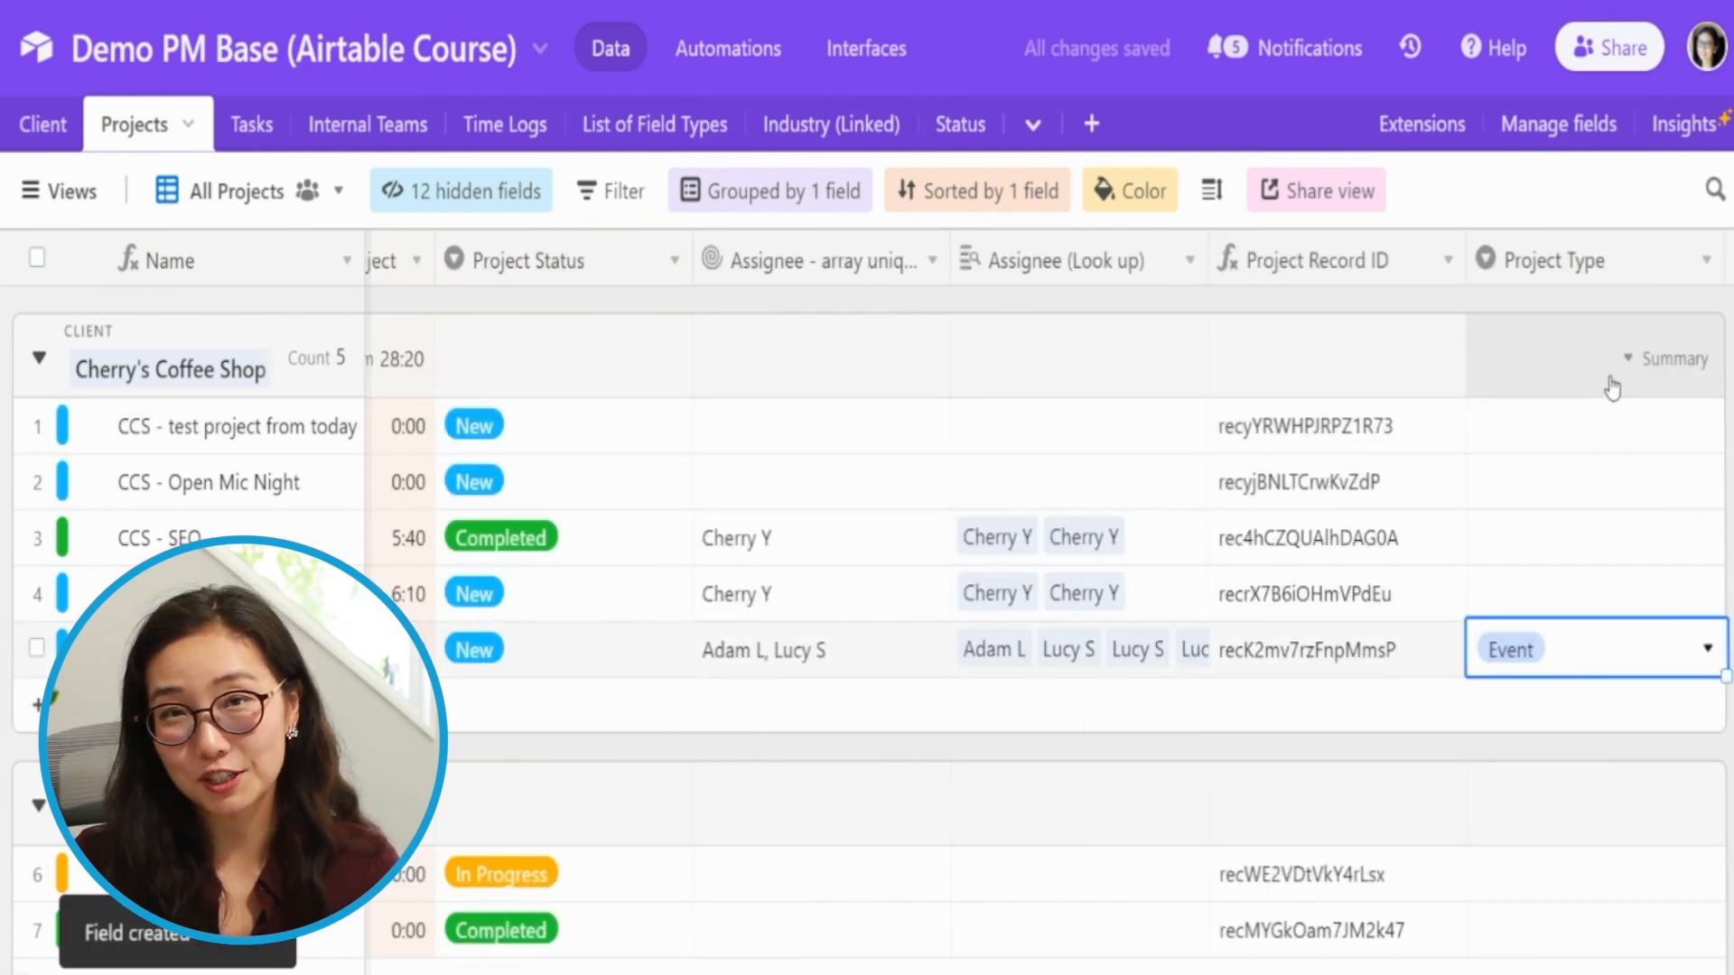
# Step: Set the Email Marketing project's Project Type to Non-Event and copy that value to the three Cherry's Coffee Shop projects above it
pyautogui.click(1537, 603)
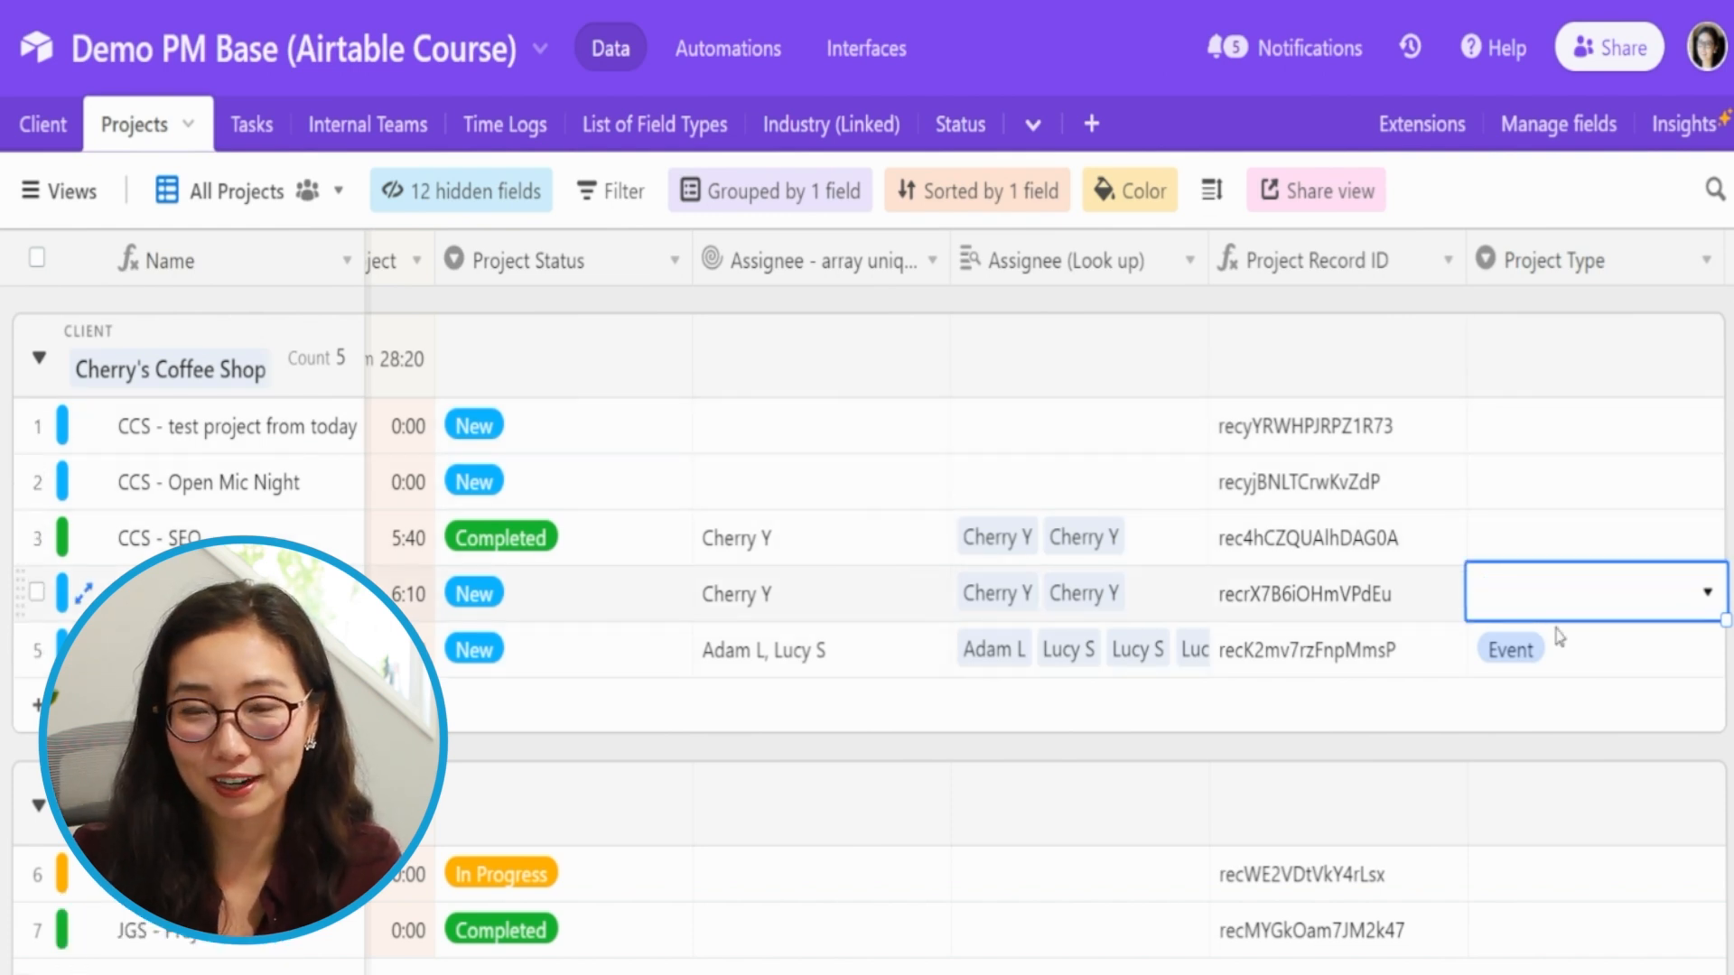
pyautogui.click(1616, 603)
pyautogui.click(1610, 840)
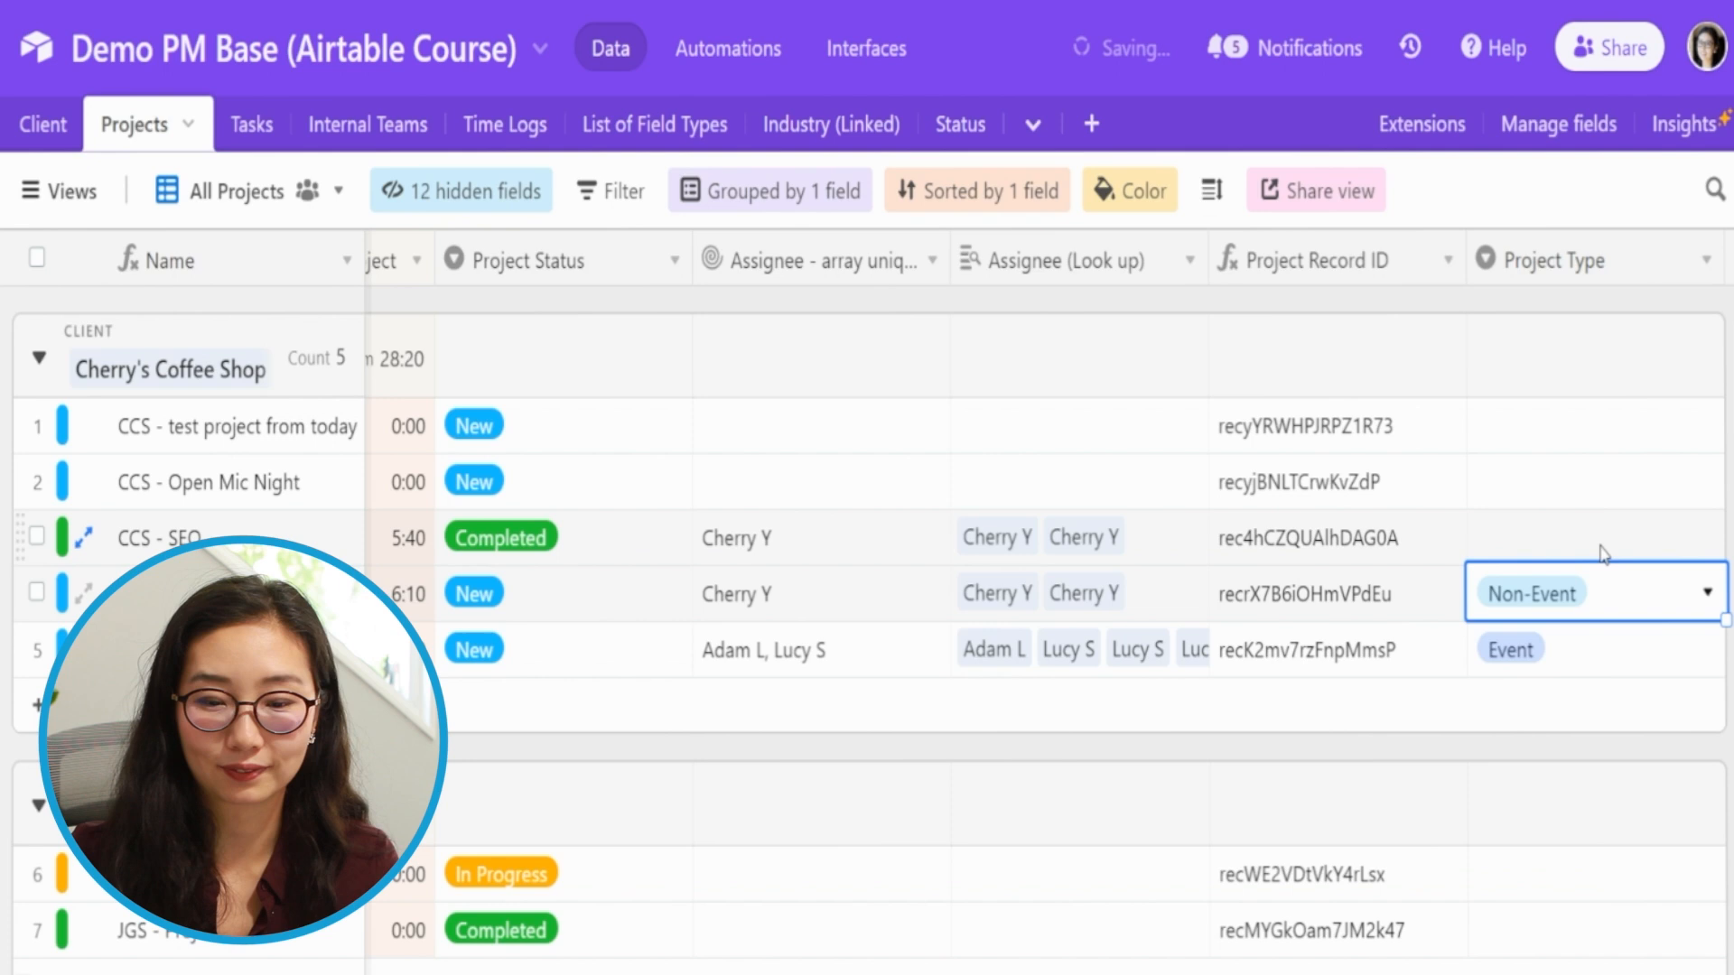
pyautogui.hotkey('ctrl', 'c')
pyautogui.hotkey('shift', 'Up')
pyautogui.hotkey('shift', 'Up')
pyautogui.hotkey('shift', 'Up')
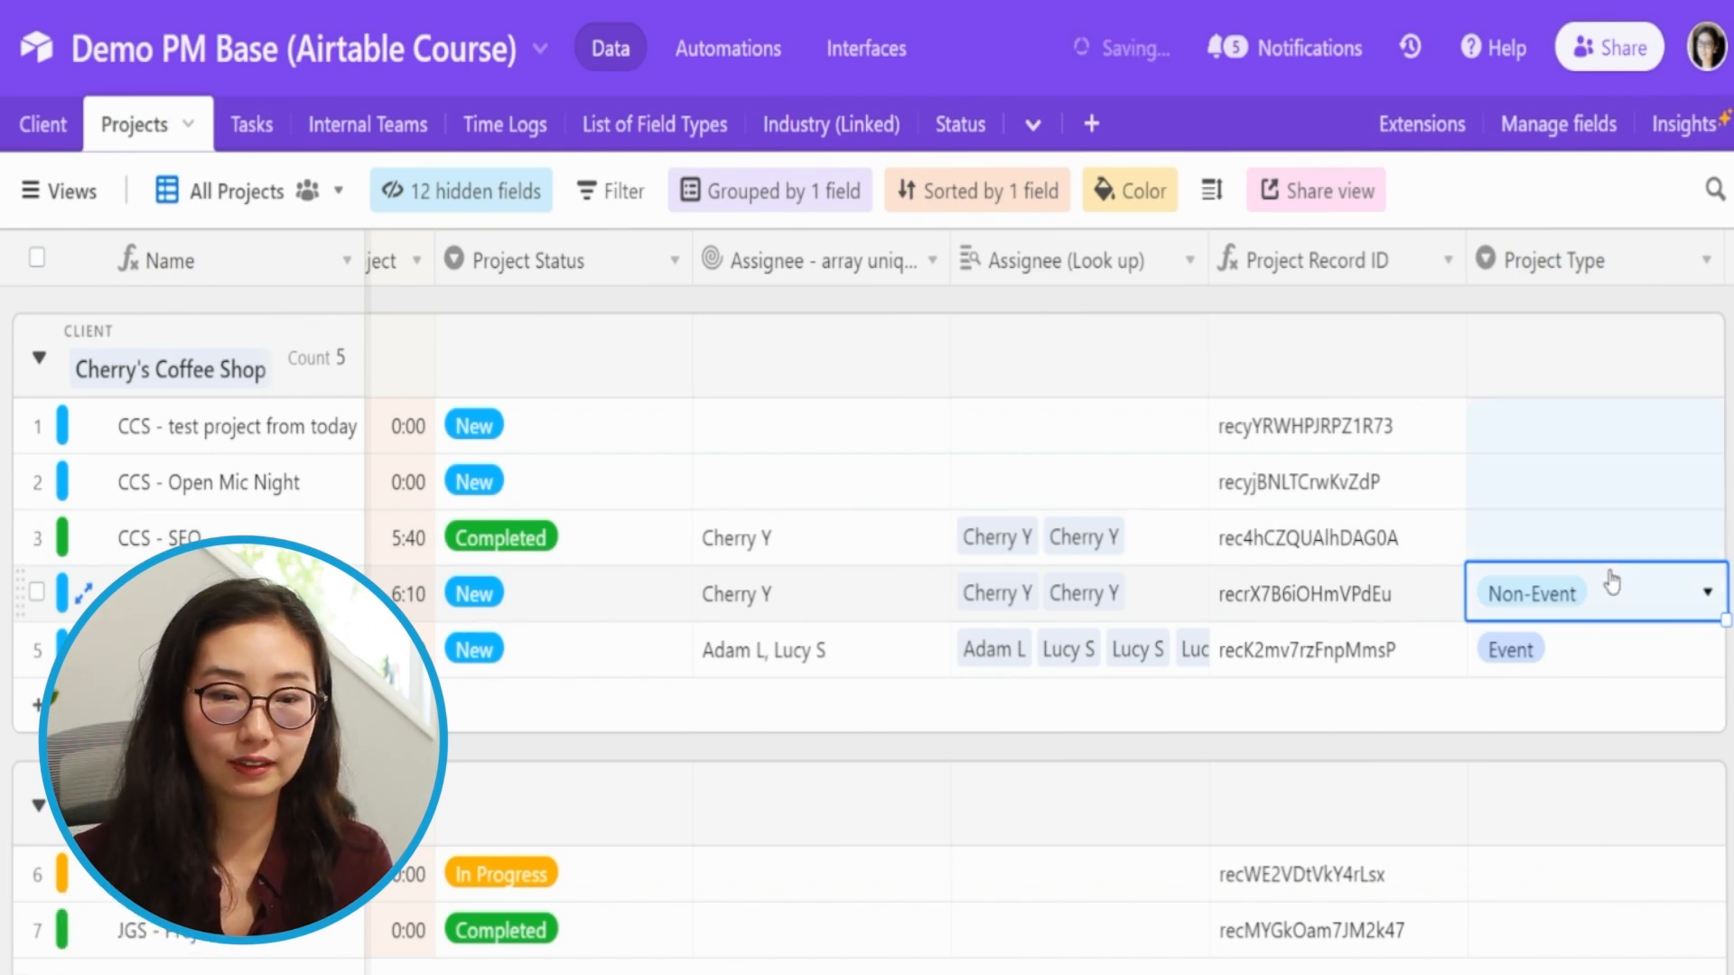
pyautogui.hotkey('ctrl', 'v')
pyautogui.click(832, 502)
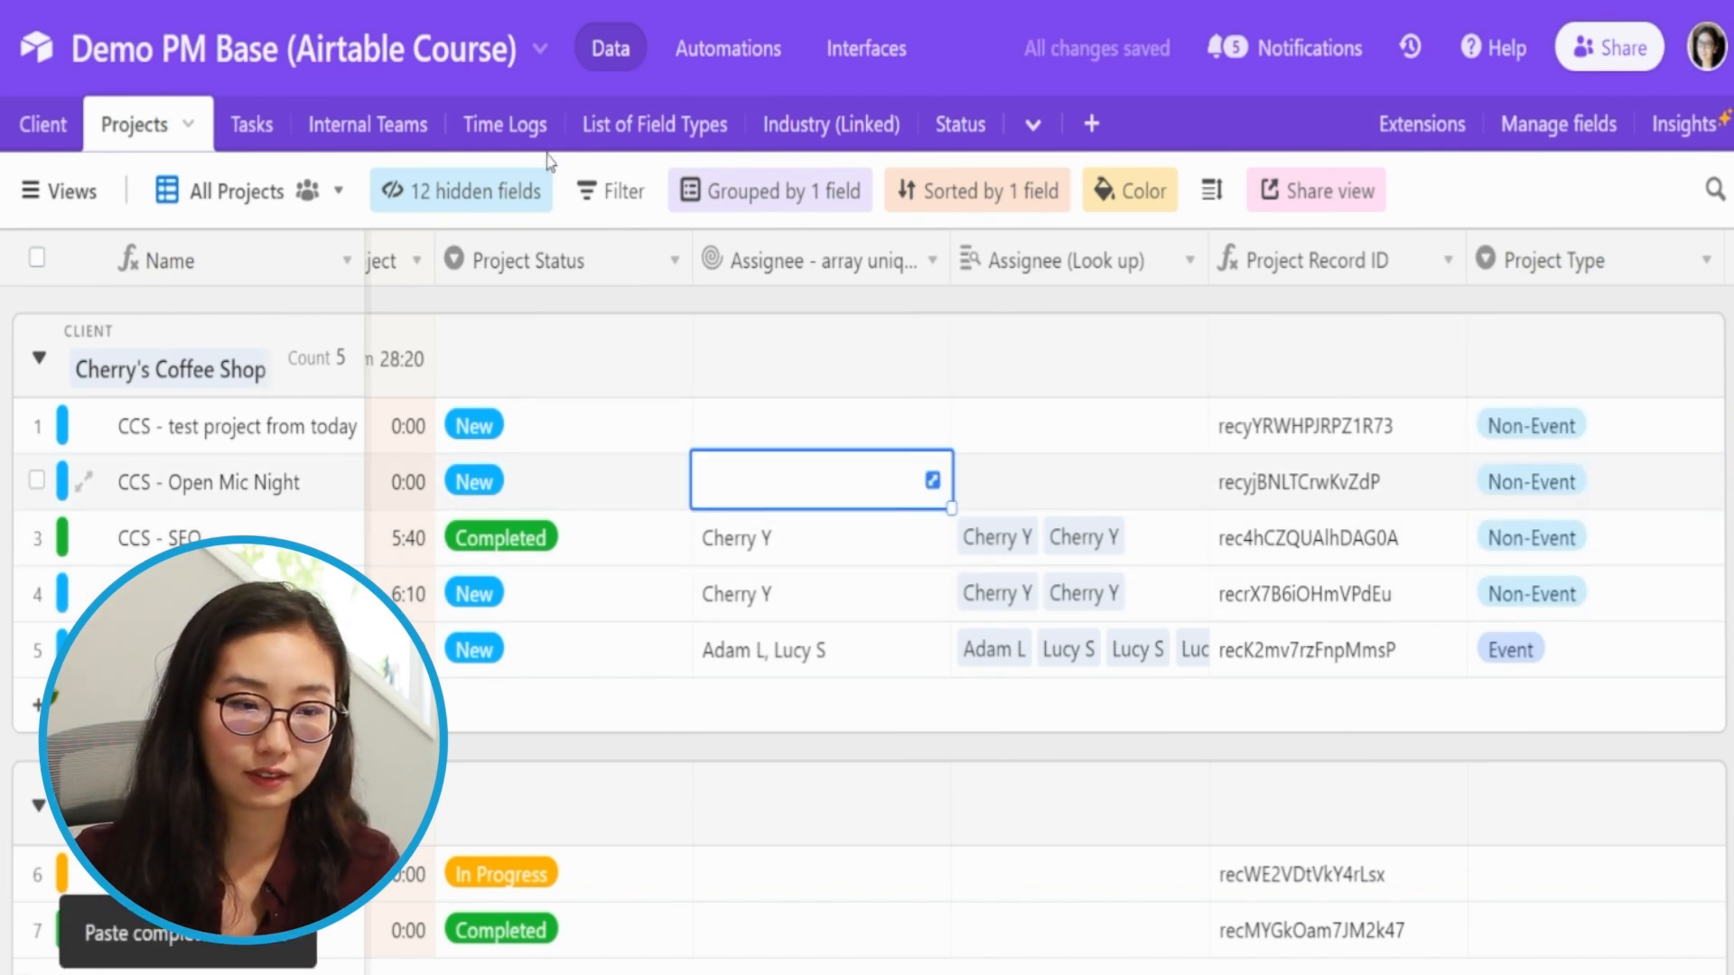
# Step: Search the Projects table's fields for "date" and locate the Start Date column in the grid
pyautogui.click(463, 200)
pyautogui.write('date')
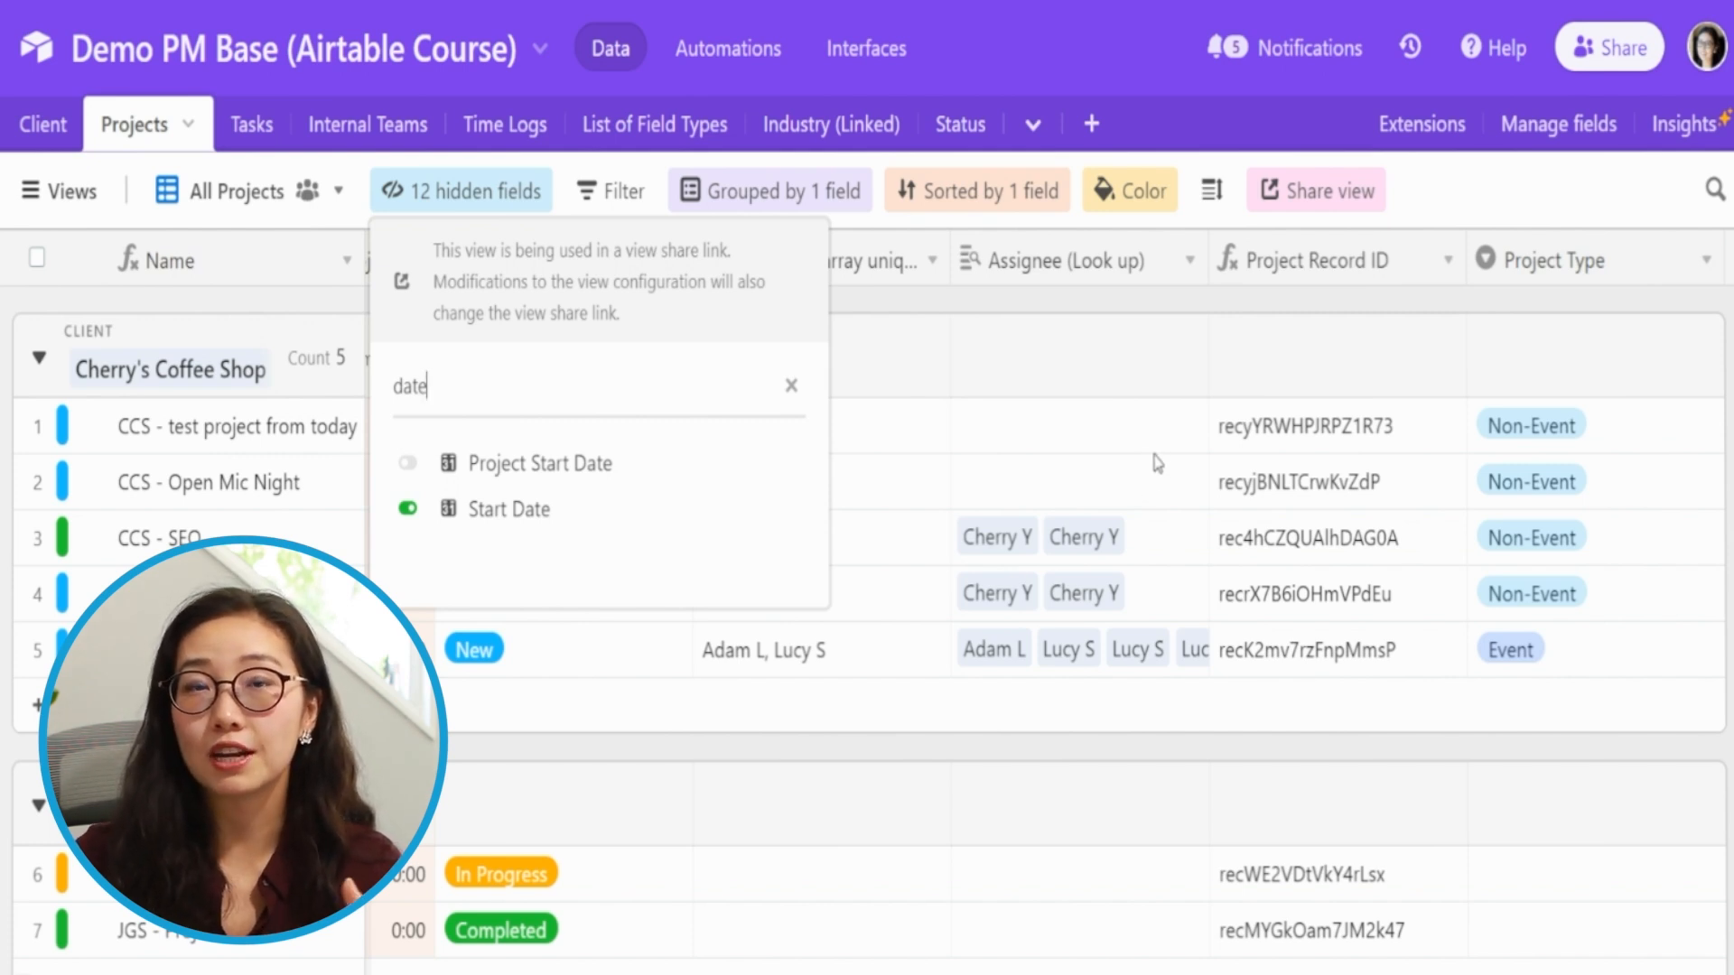
pyautogui.click(908, 587)
pyautogui.click(902, 591)
pyautogui.press('Left')
pyautogui.press('Left')
pyautogui.press('Left')
pyautogui.press('Left')
pyautogui.press('Left')
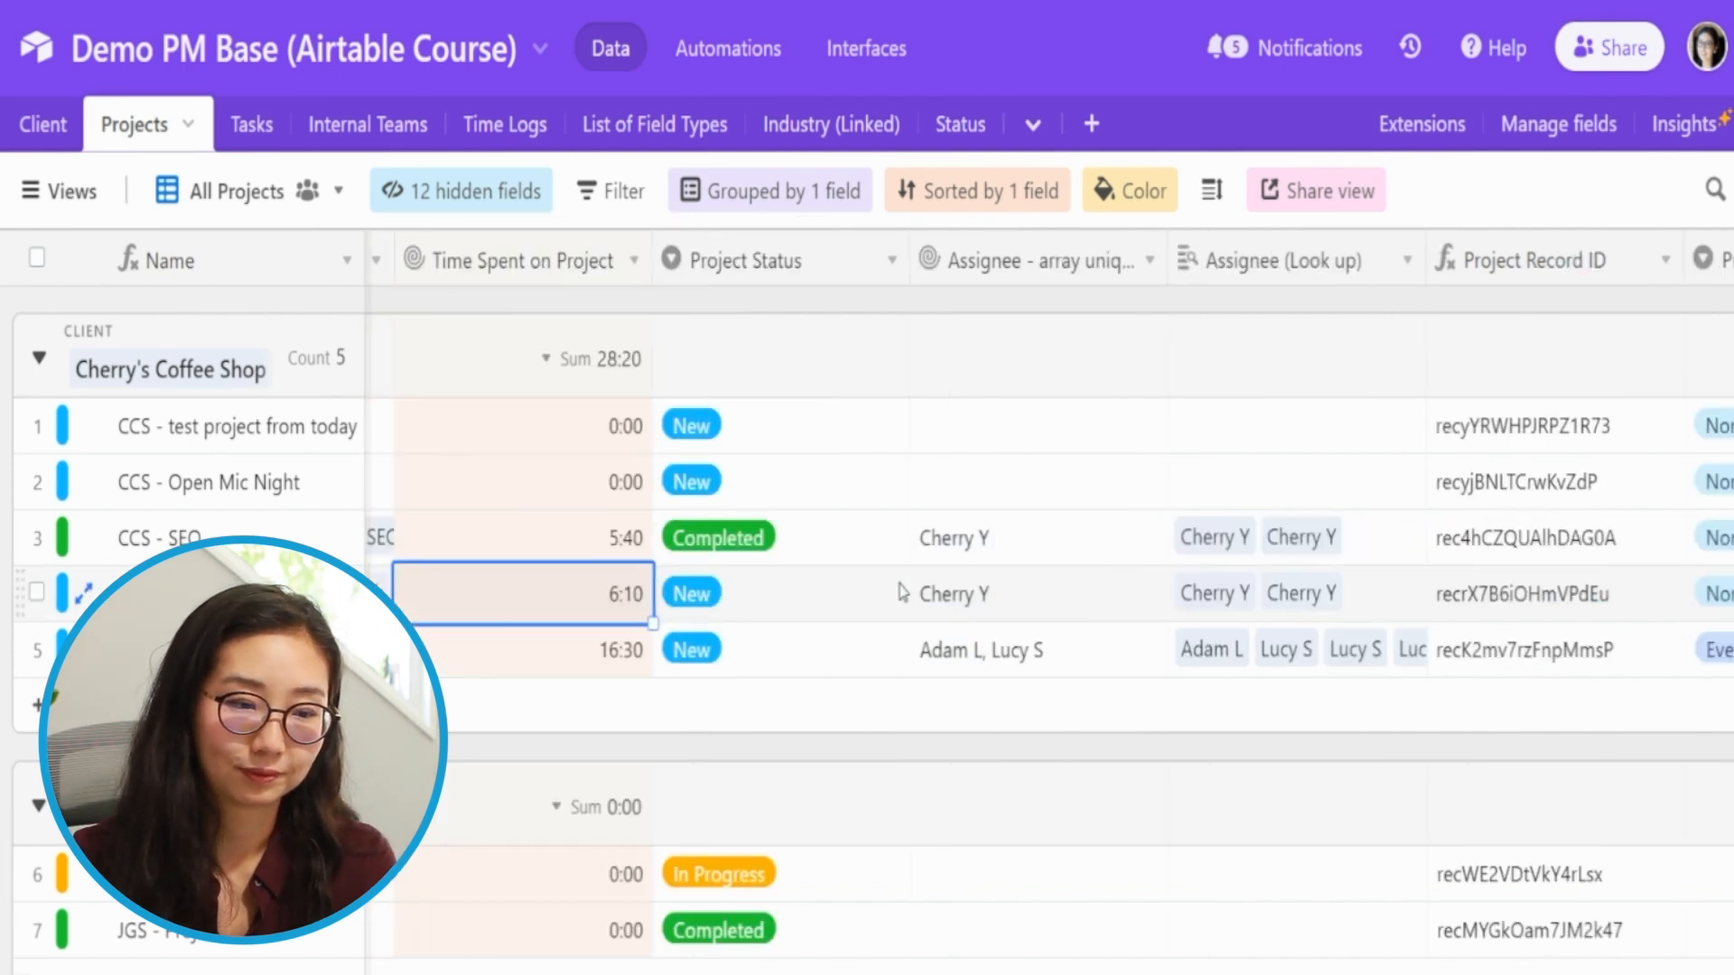
pyautogui.click(901, 591)
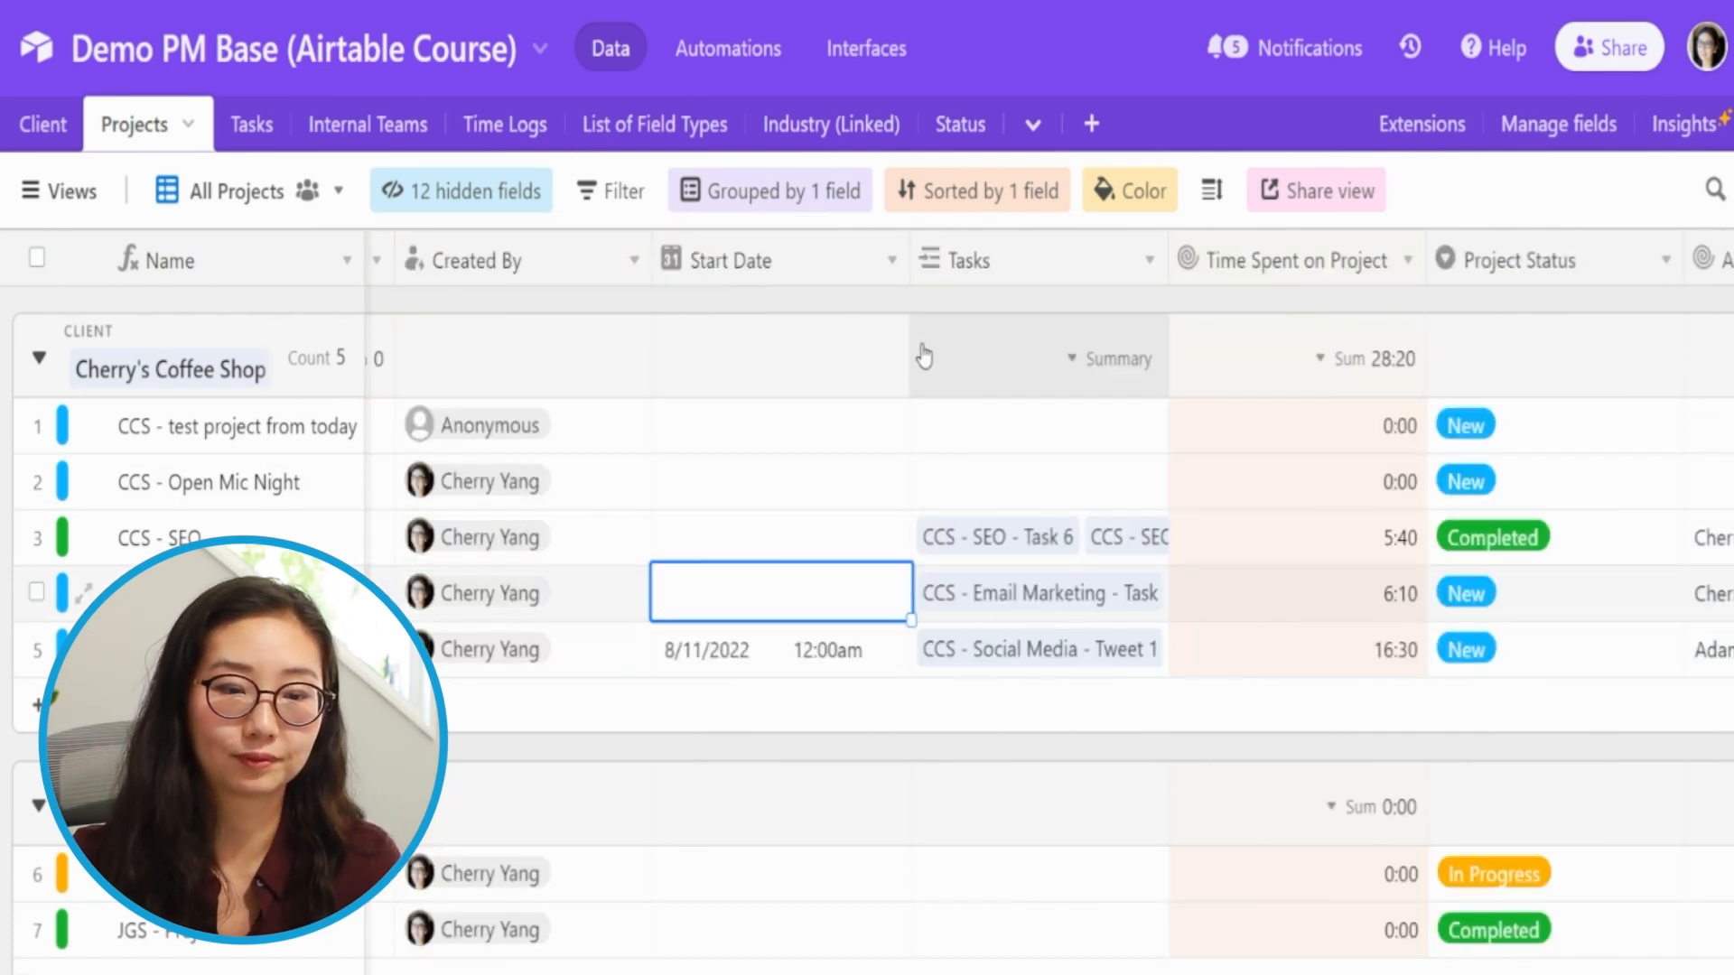
# Step: Insert a field named Event Date between Start Date and Tasks, and open its cell for the Social Media project
pyautogui.rightClick(986, 275)
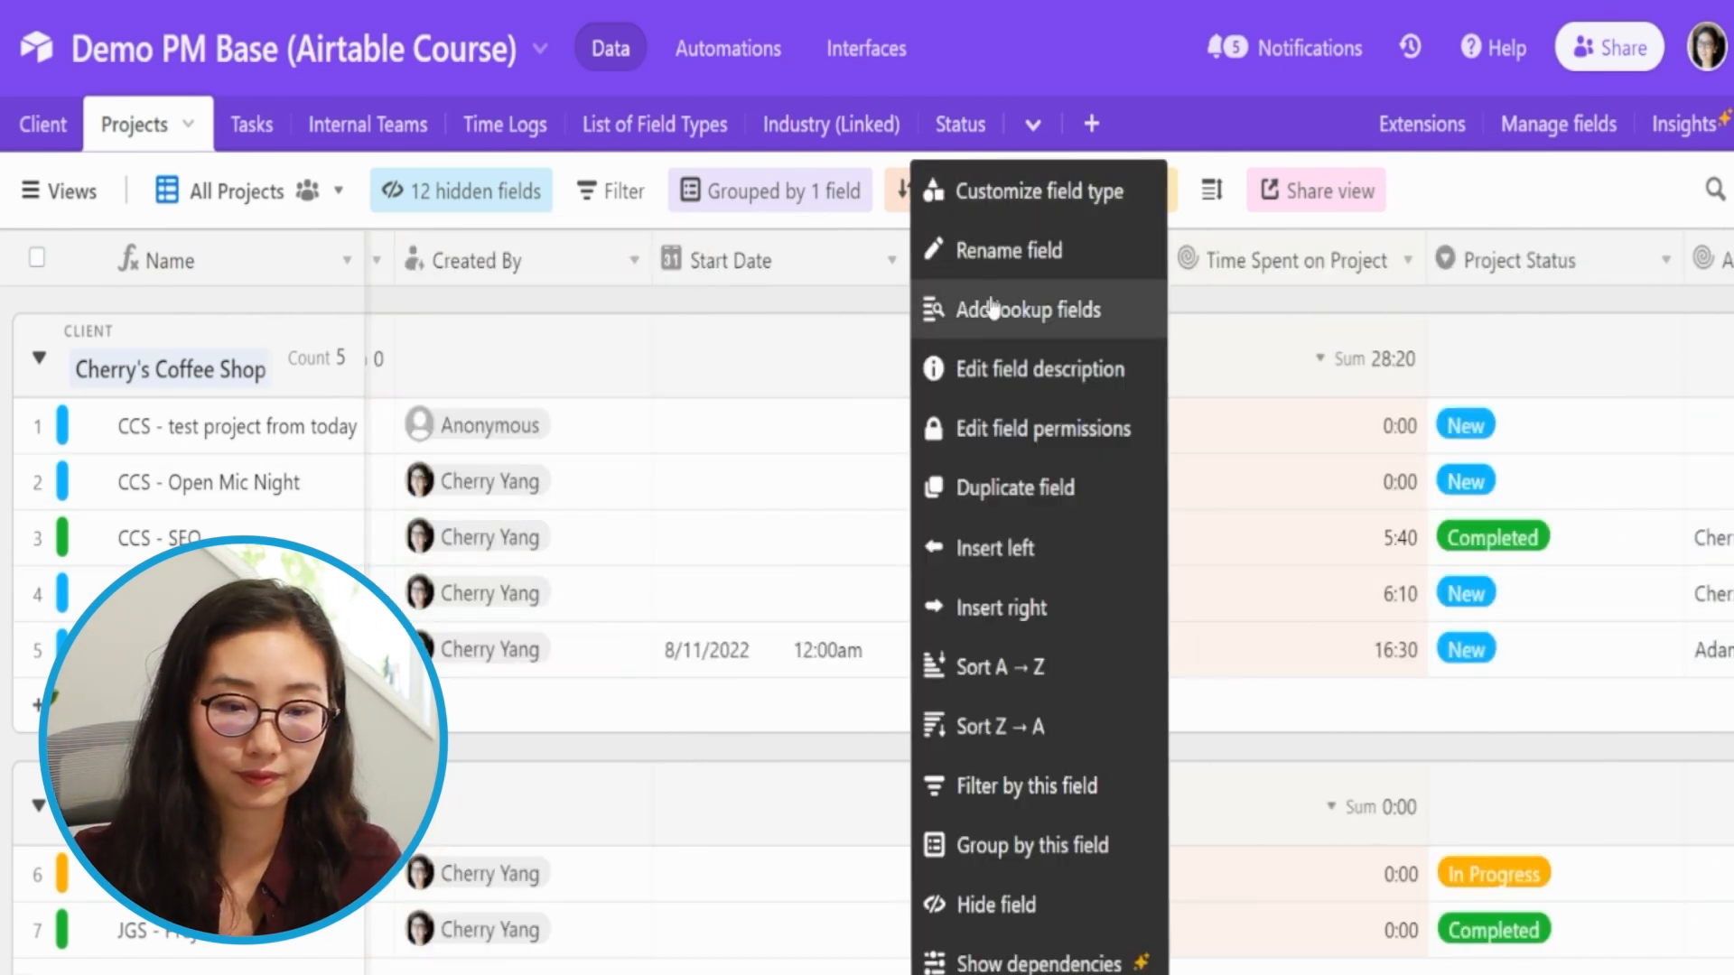
pyautogui.click(1021, 550)
pyautogui.write('Event Date')
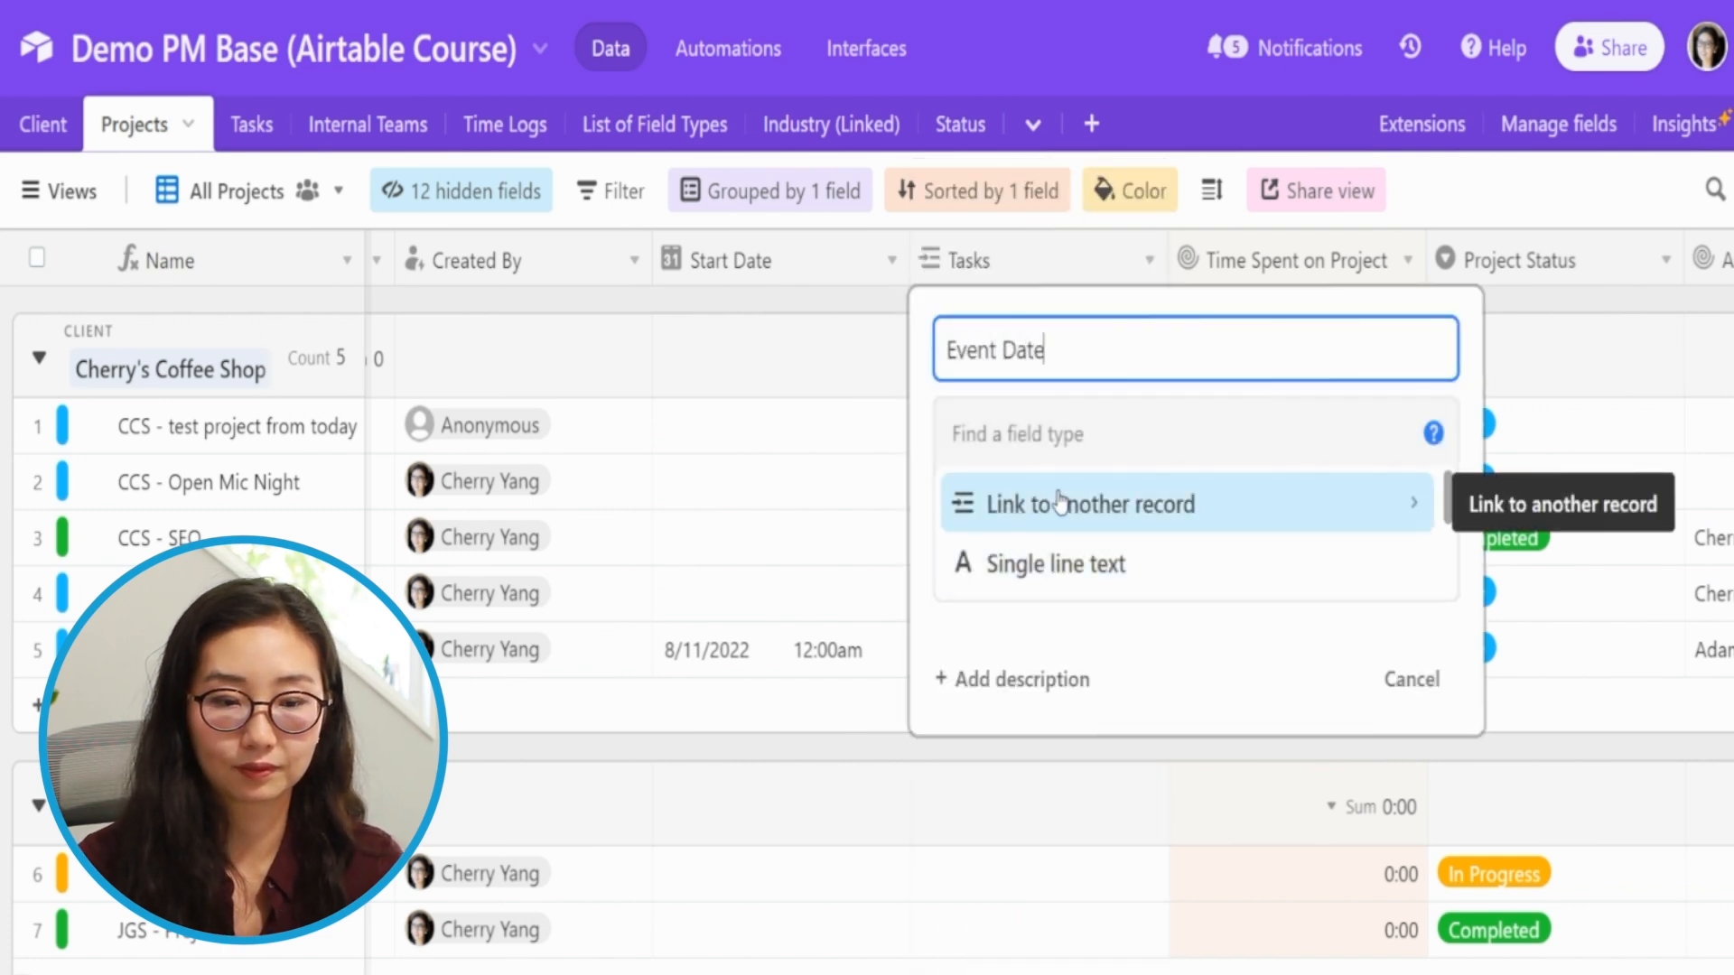
pyautogui.press('Return')
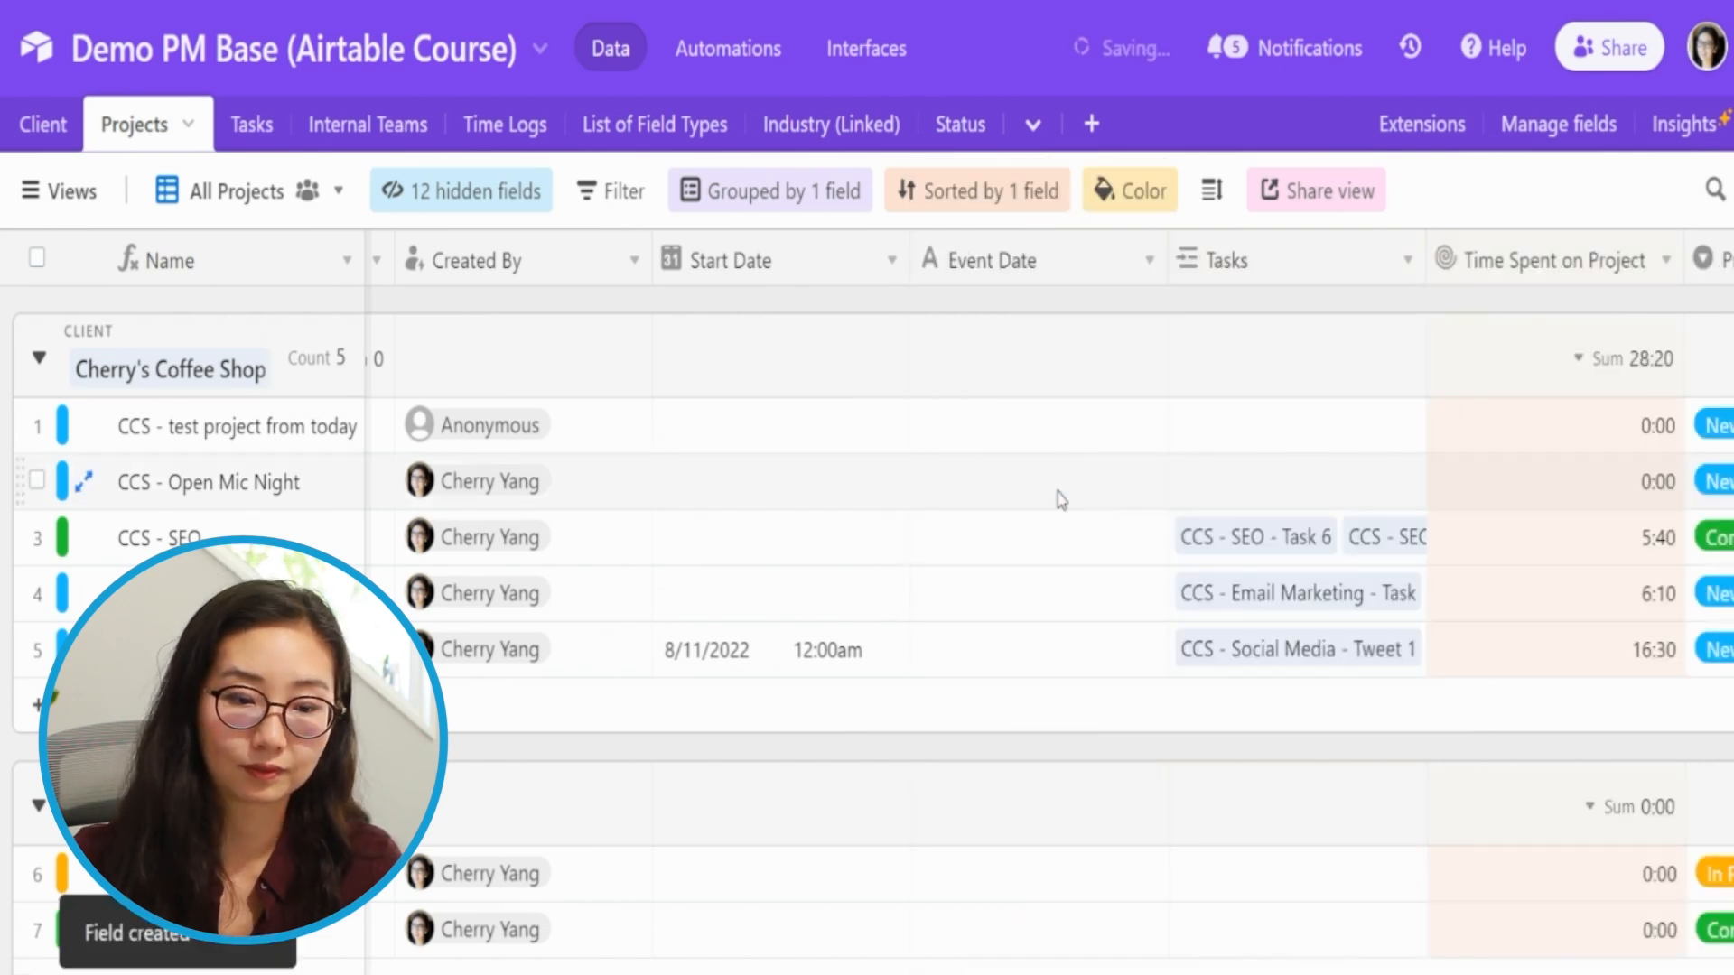
pyautogui.click(993, 658)
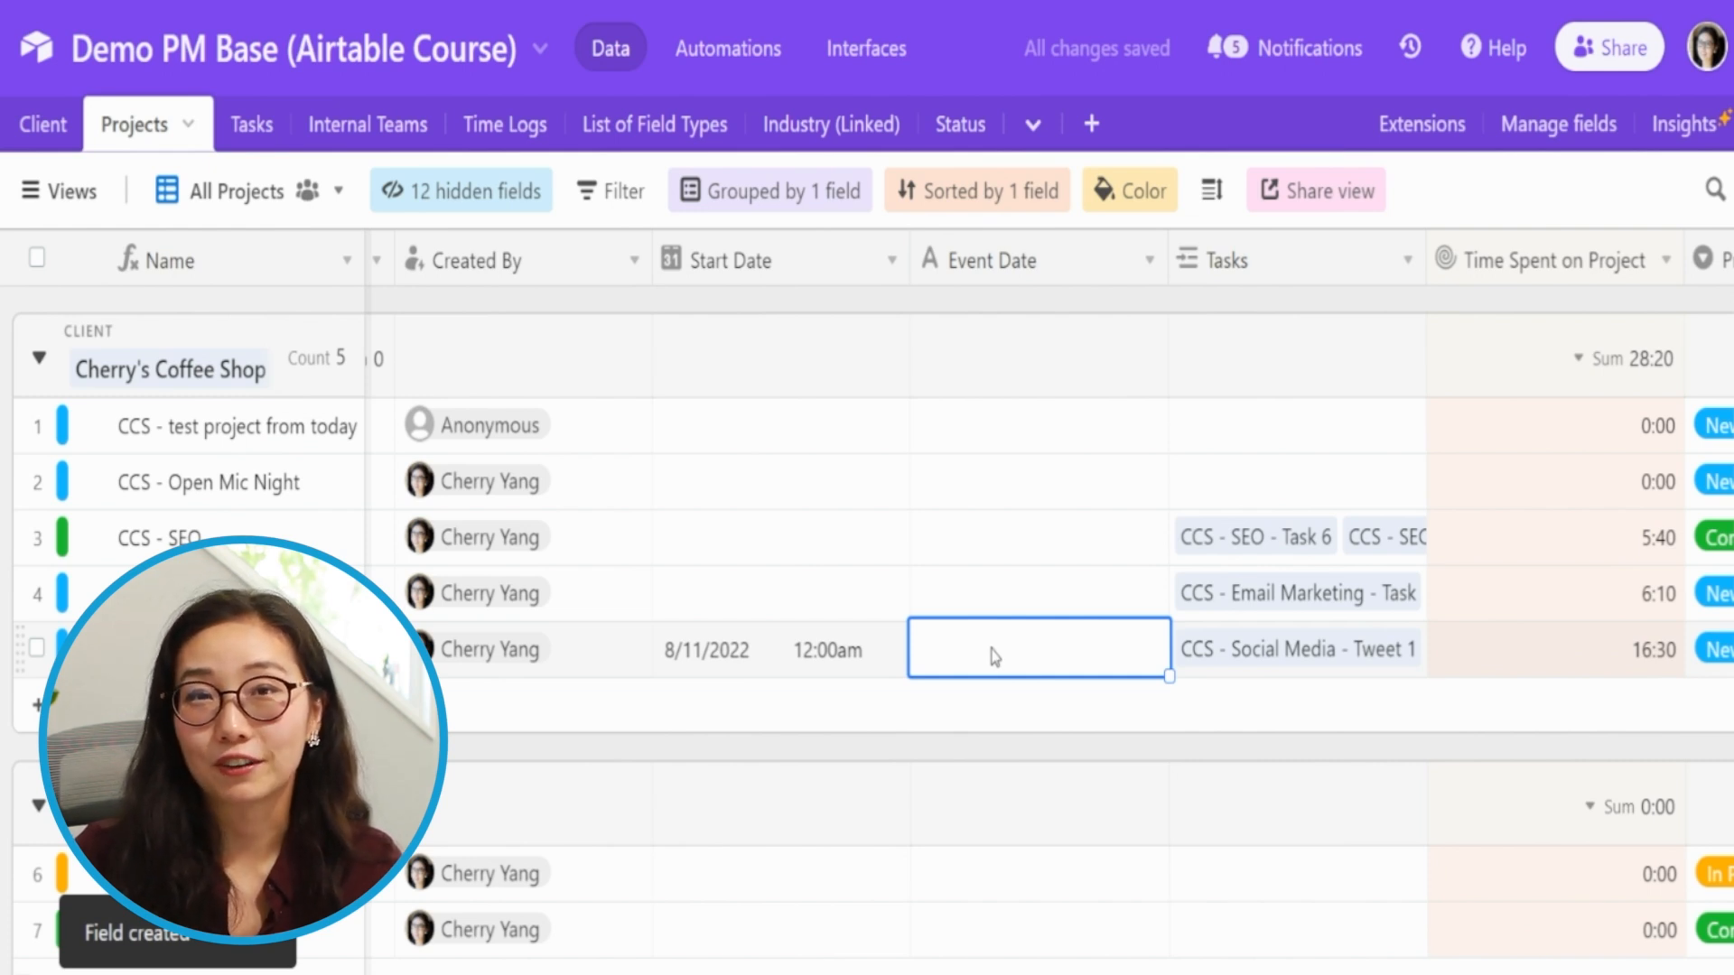
pyautogui.click(993, 654)
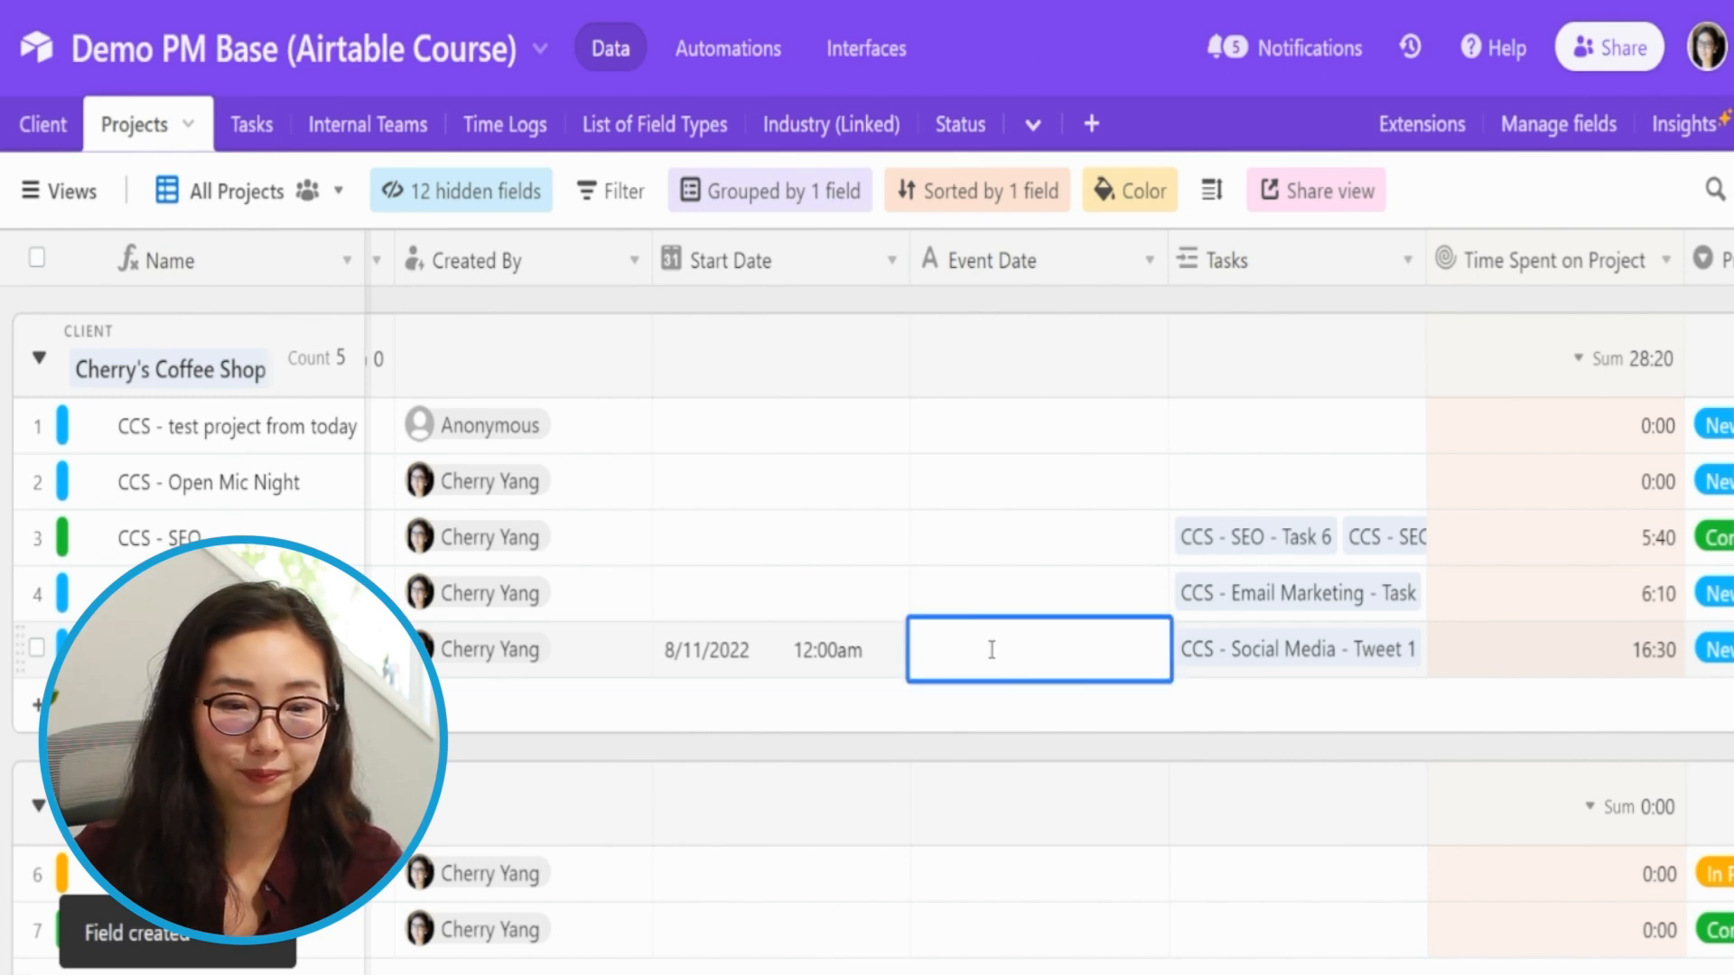
# Step: Change the Event Date field's type to Date and save the field
pyautogui.doubleClick(989, 262)
pyautogui.click(926, 442)
pyautogui.write('da')
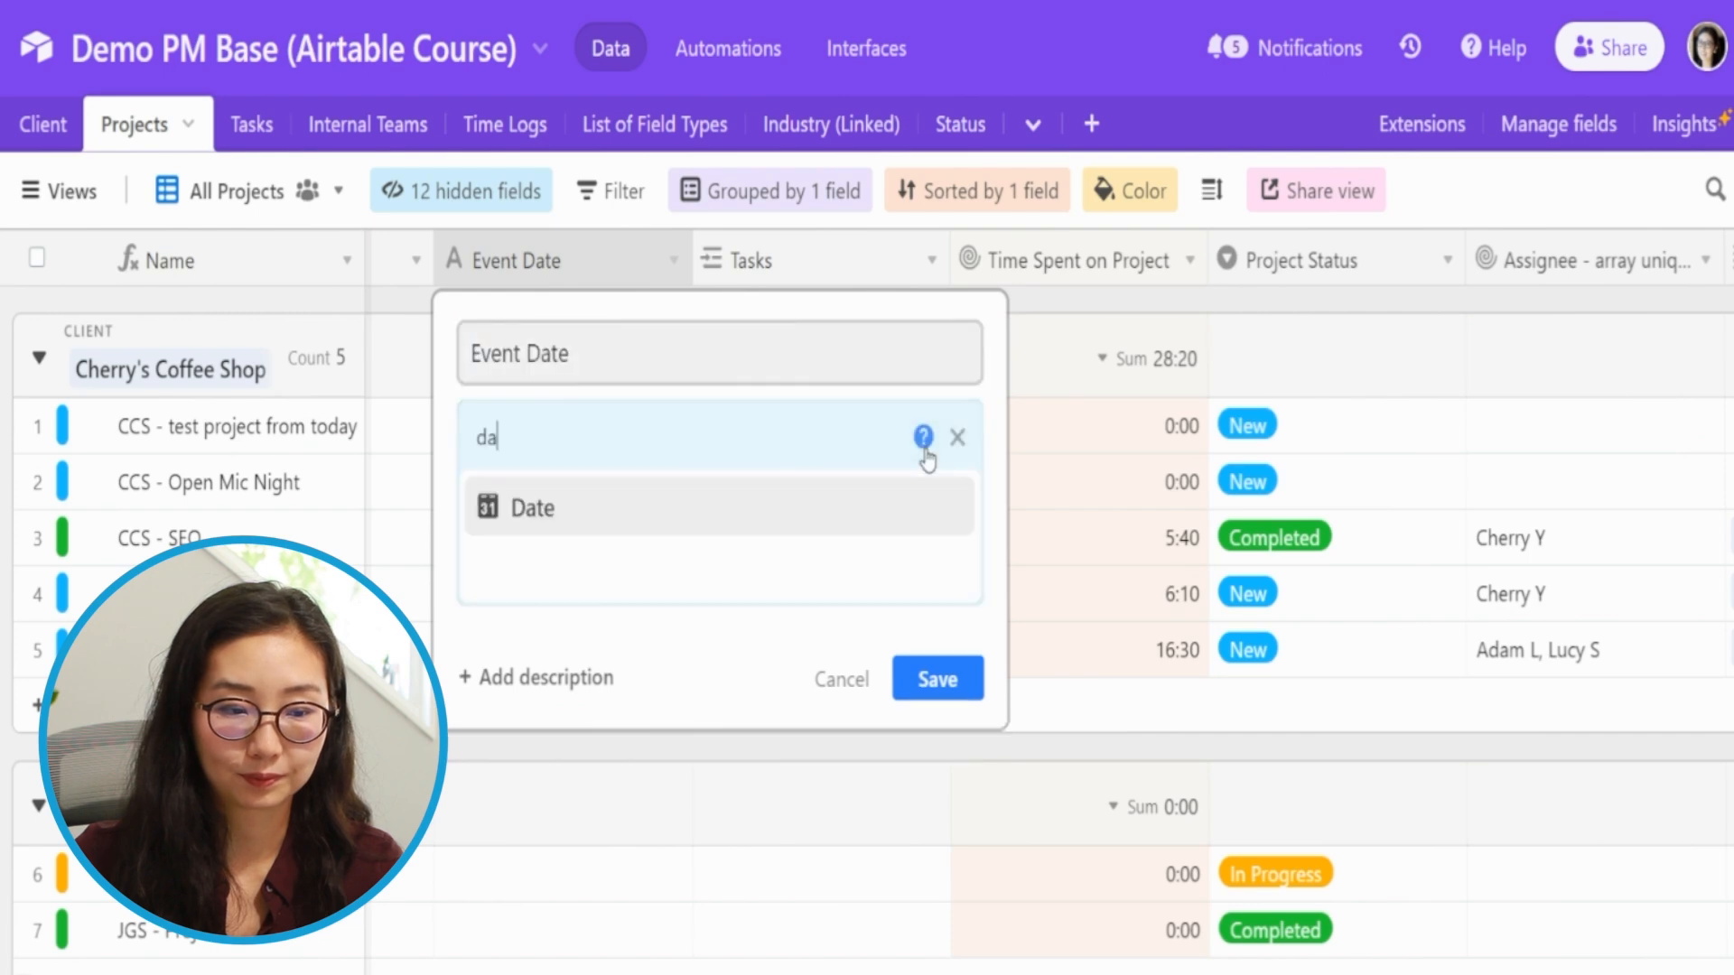
pyautogui.click(914, 507)
pyautogui.click(938, 680)
# Step: Set the Event Date of the CCS Social Media project to 10/1/2022
pyautogui.click(738, 643)
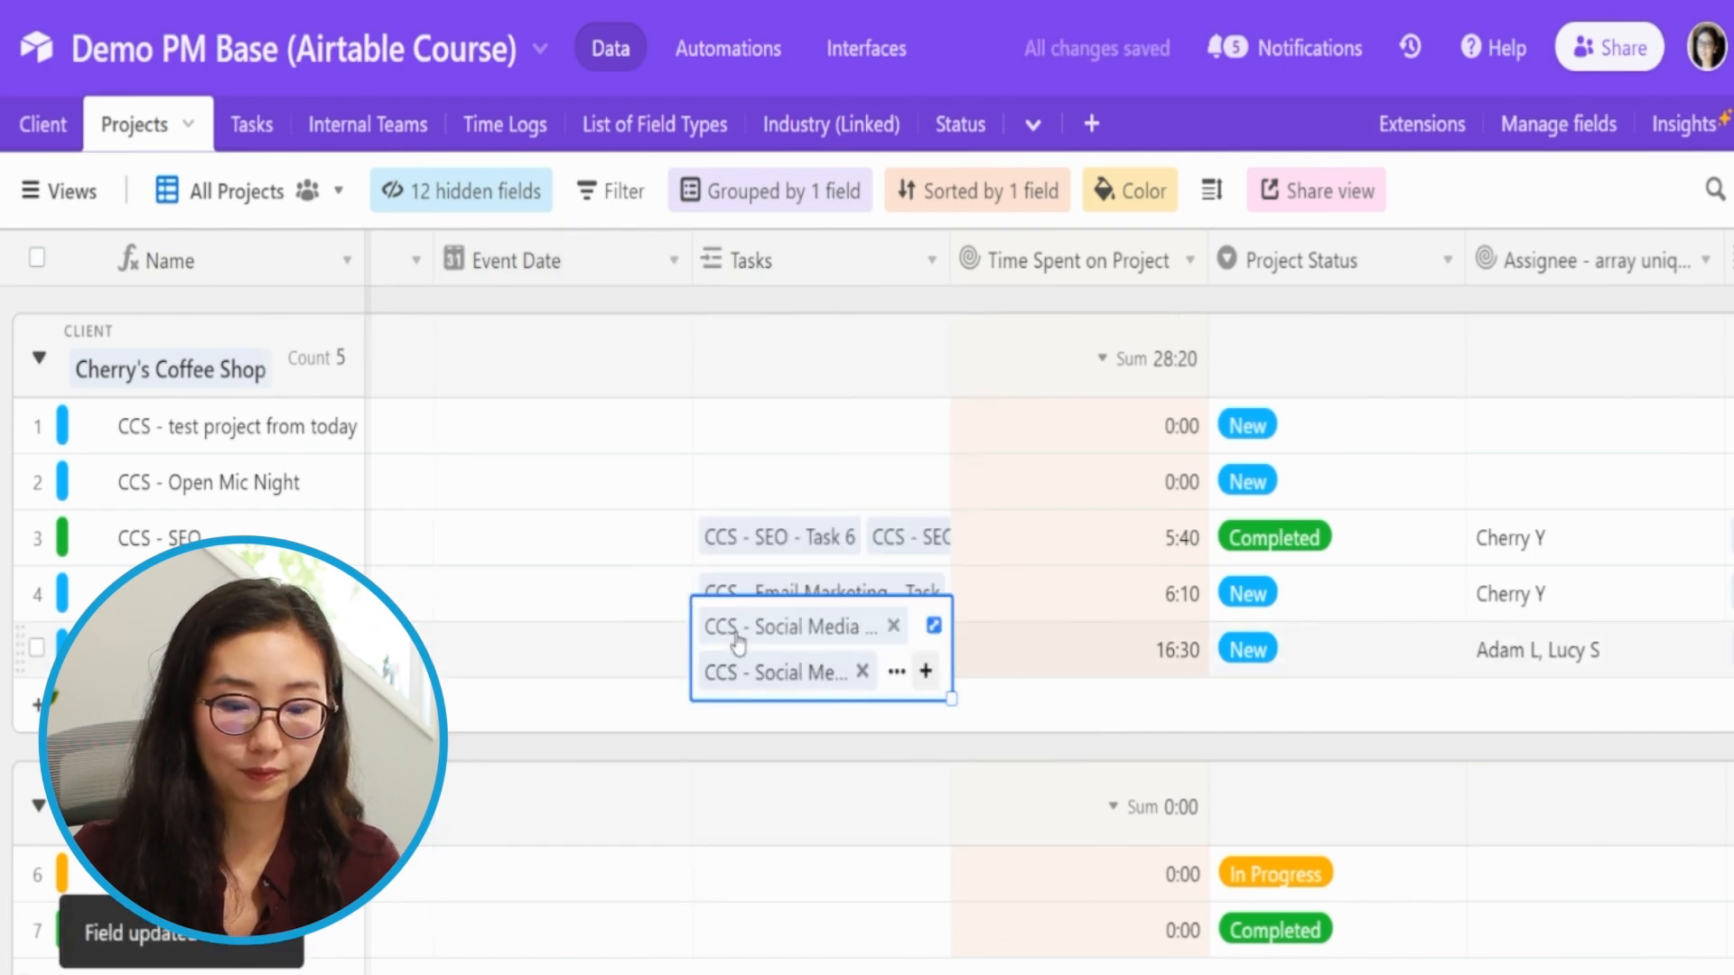
pyautogui.hscroll(-20, 739, 643)
pyautogui.click(933, 639)
pyautogui.press('Right')
pyautogui.press('Right')
pyautogui.press('Right')
pyautogui.press('Right')
pyautogui.press('Right')
pyautogui.press('Right')
pyautogui.press('Right')
pyautogui.press('Right')
pyautogui.press('Right')
pyautogui.press('Right')
pyautogui.press('Right')
pyautogui.press('Right')
pyautogui.press('Left')
pyautogui.press('Left')
pyautogui.press('Return')
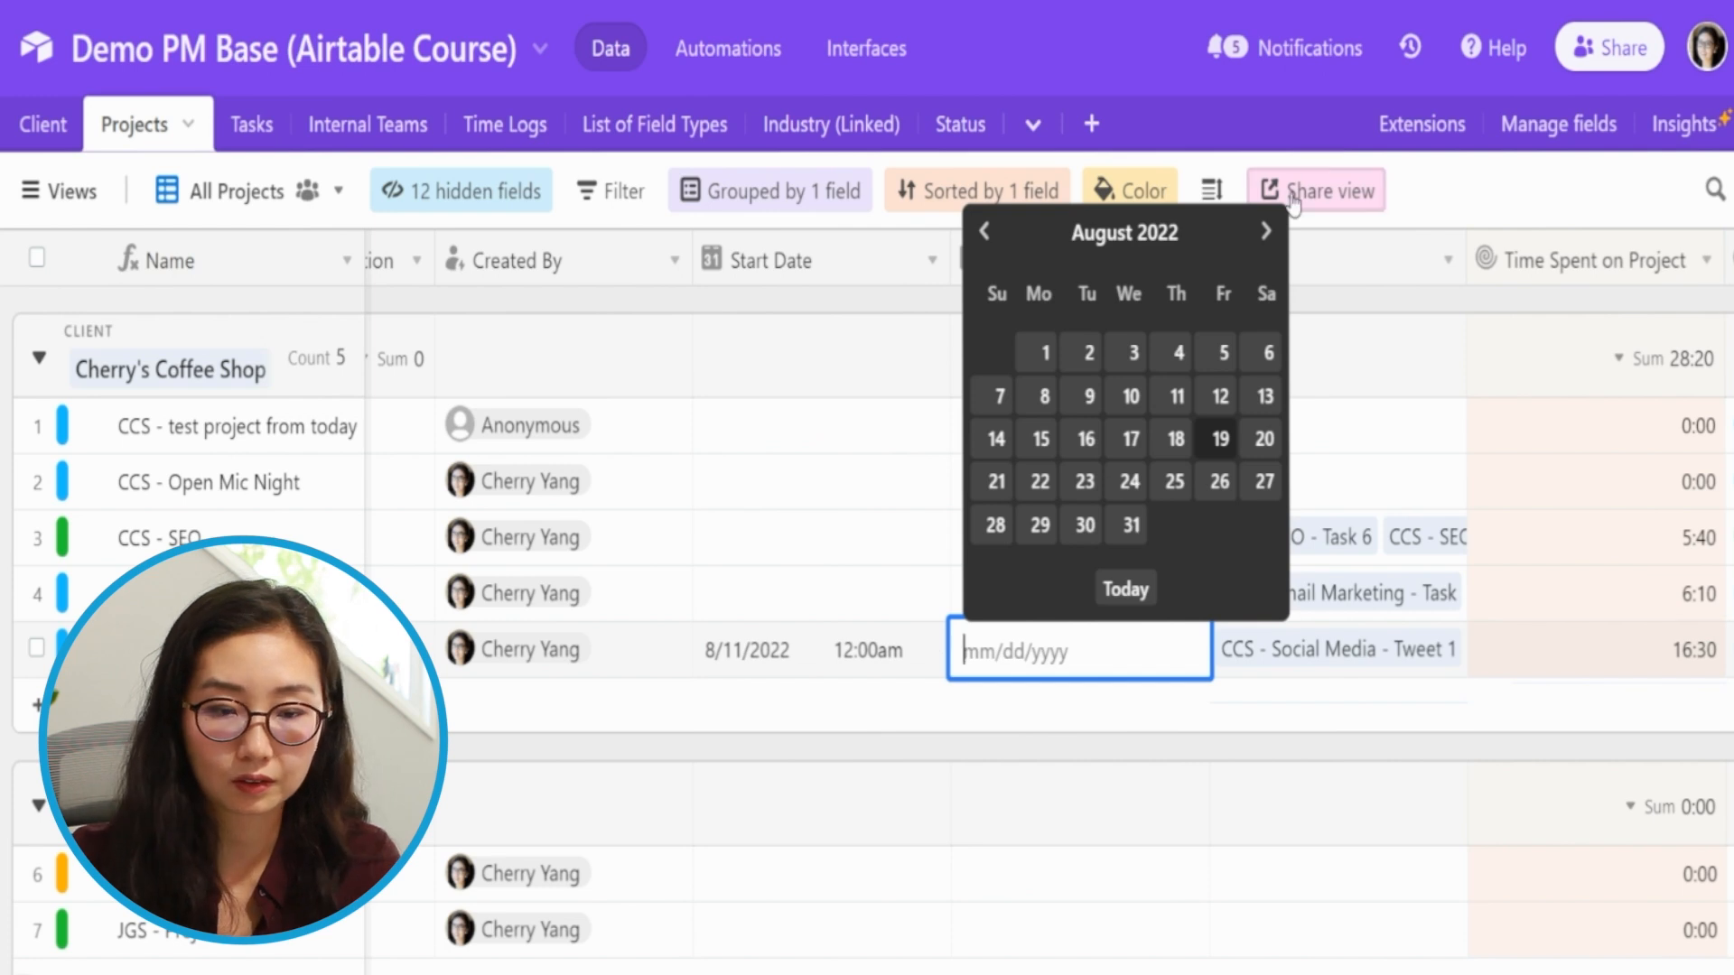
pyautogui.click(1264, 233)
pyautogui.click(1264, 233)
pyautogui.click(1260, 303)
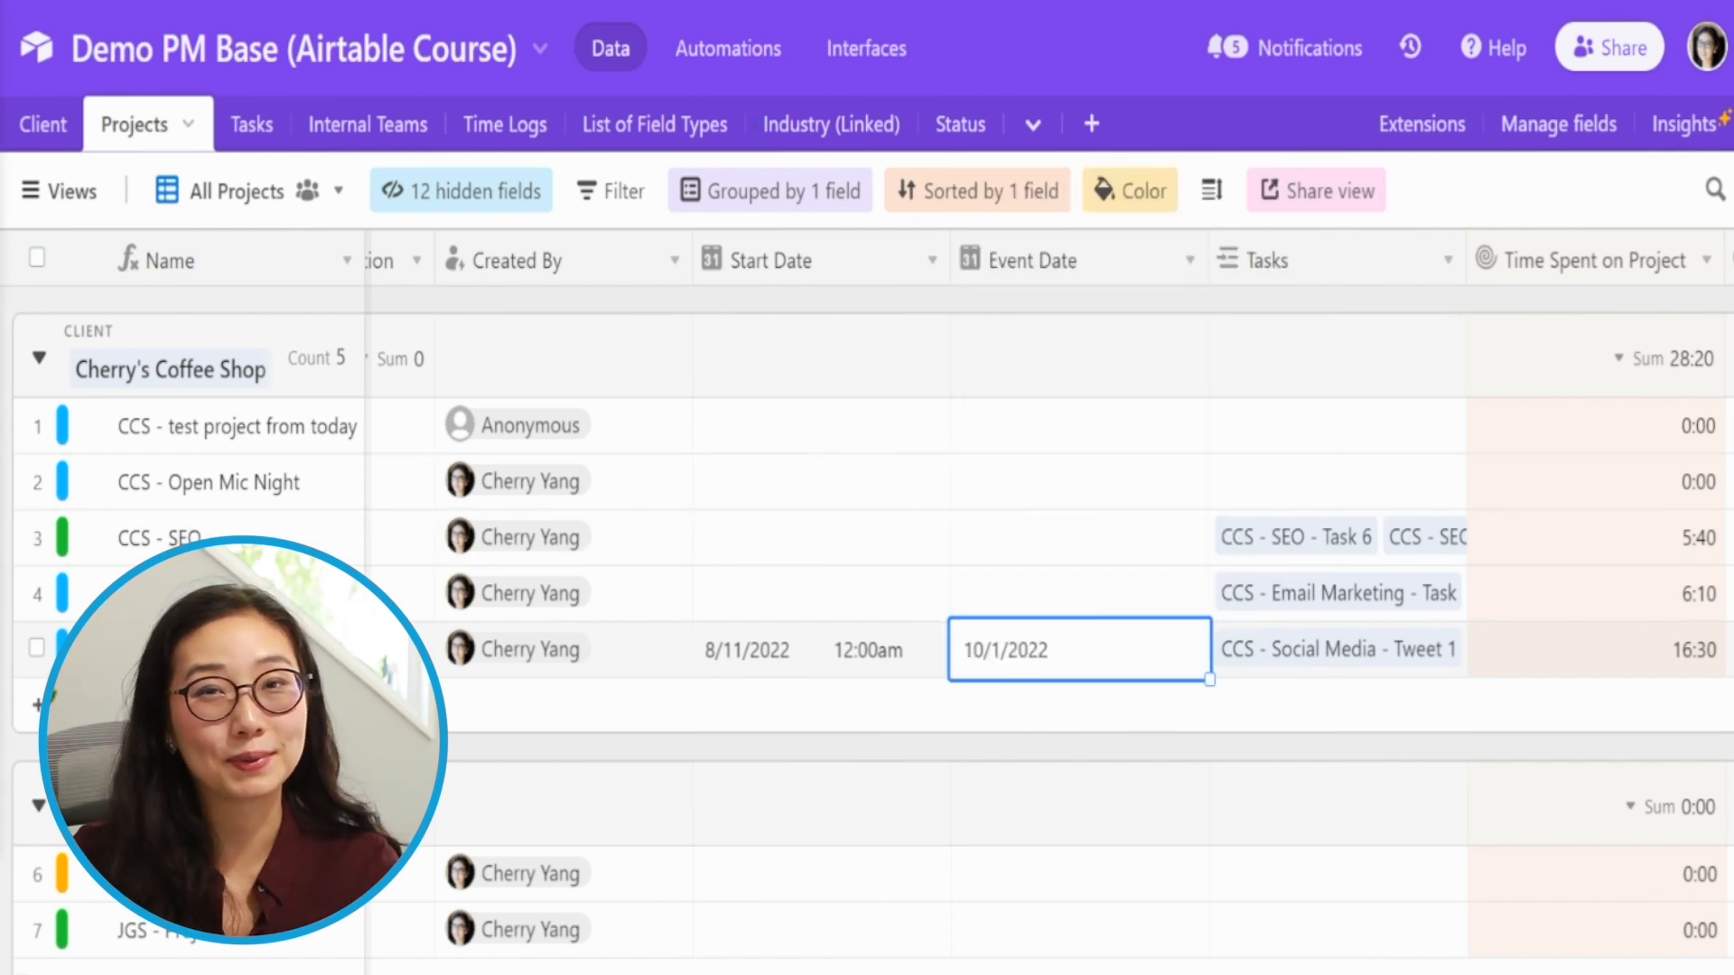
# Step: Create a new automation in the base and name it Calendar Invite for Events
pyautogui.click(750, 52)
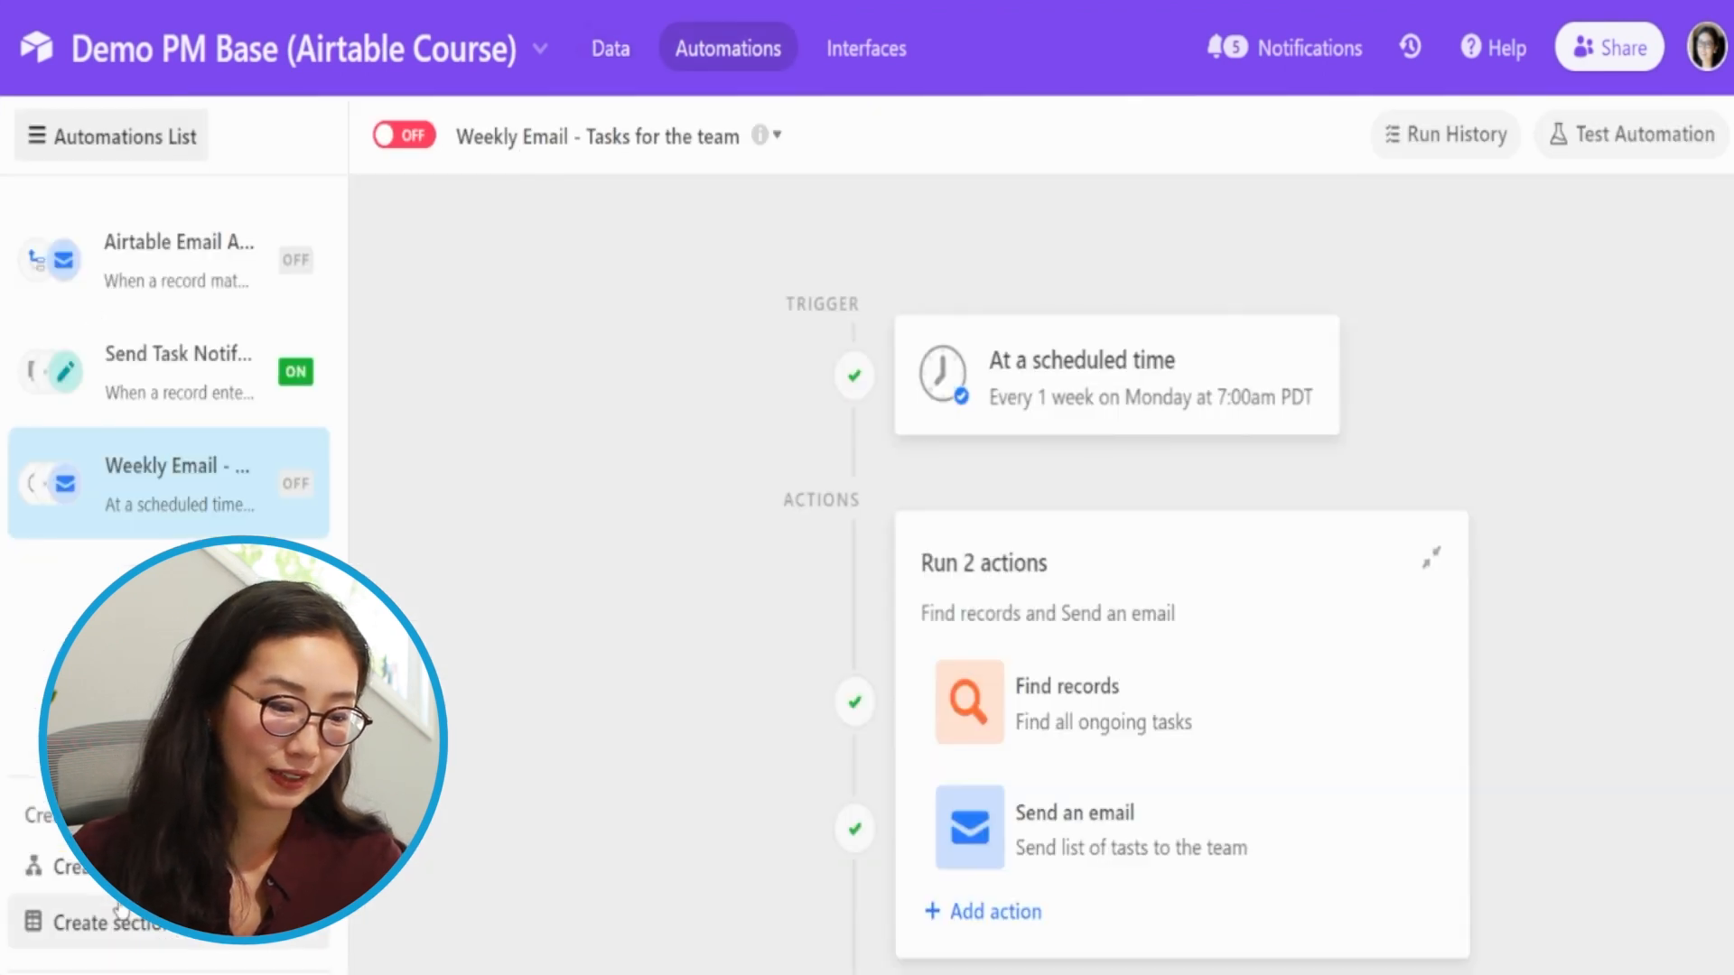
pyautogui.click(100, 867)
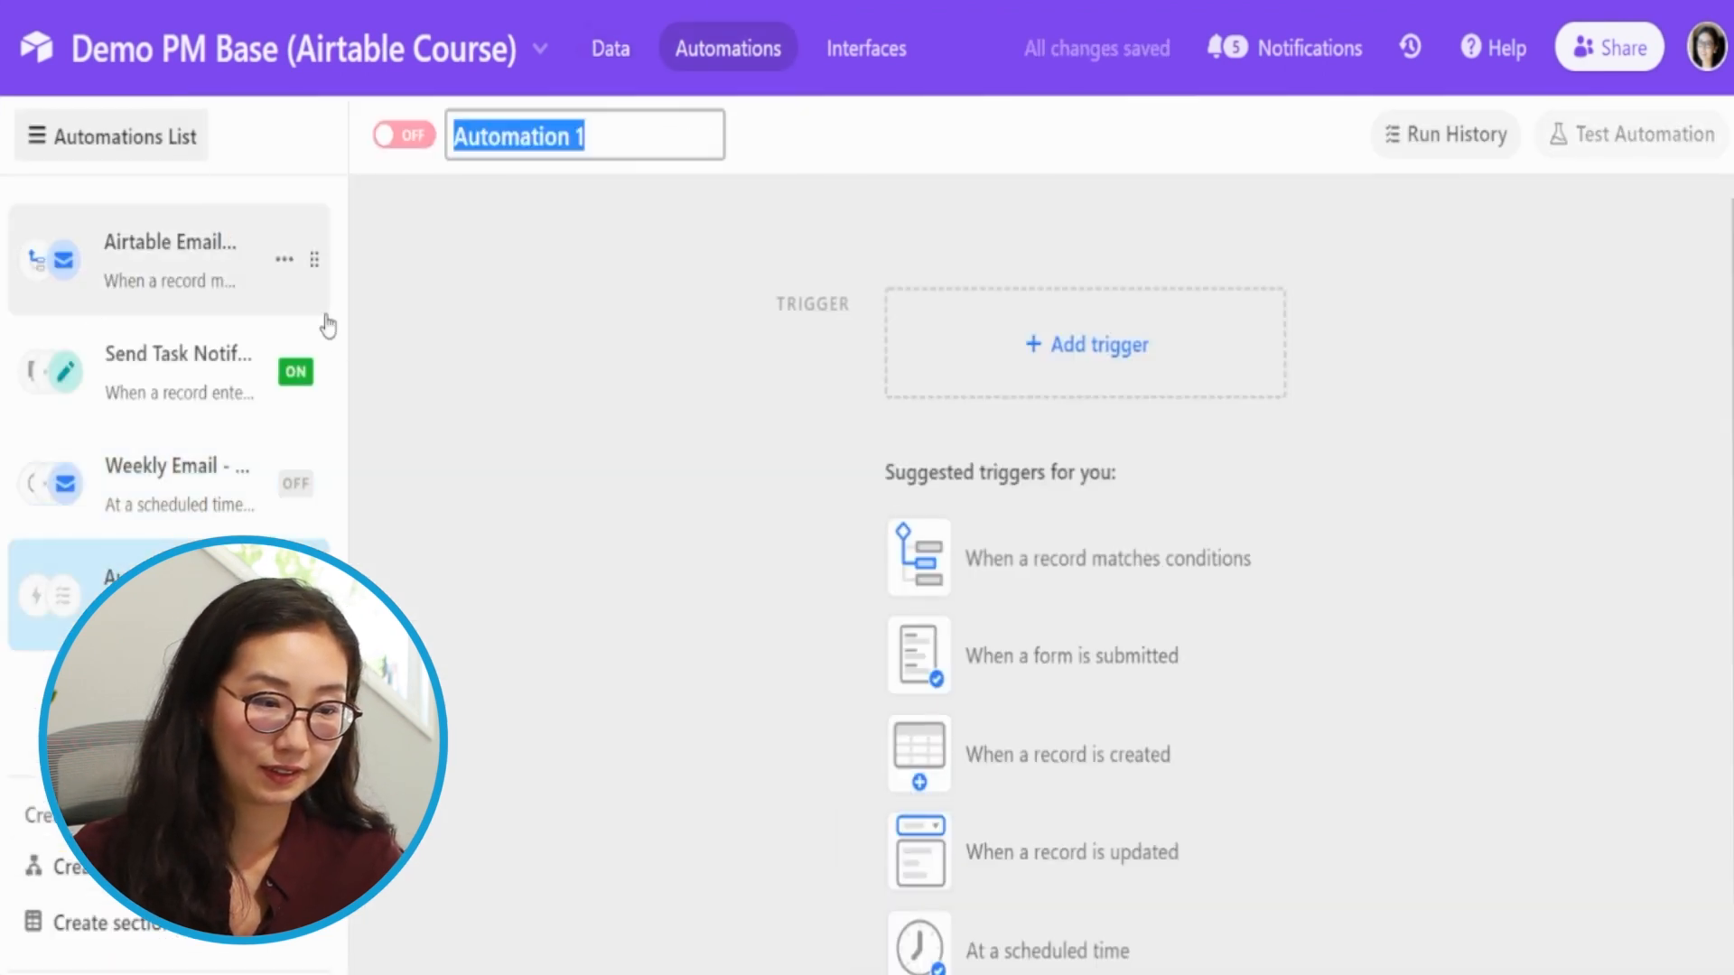
pyautogui.write('C')
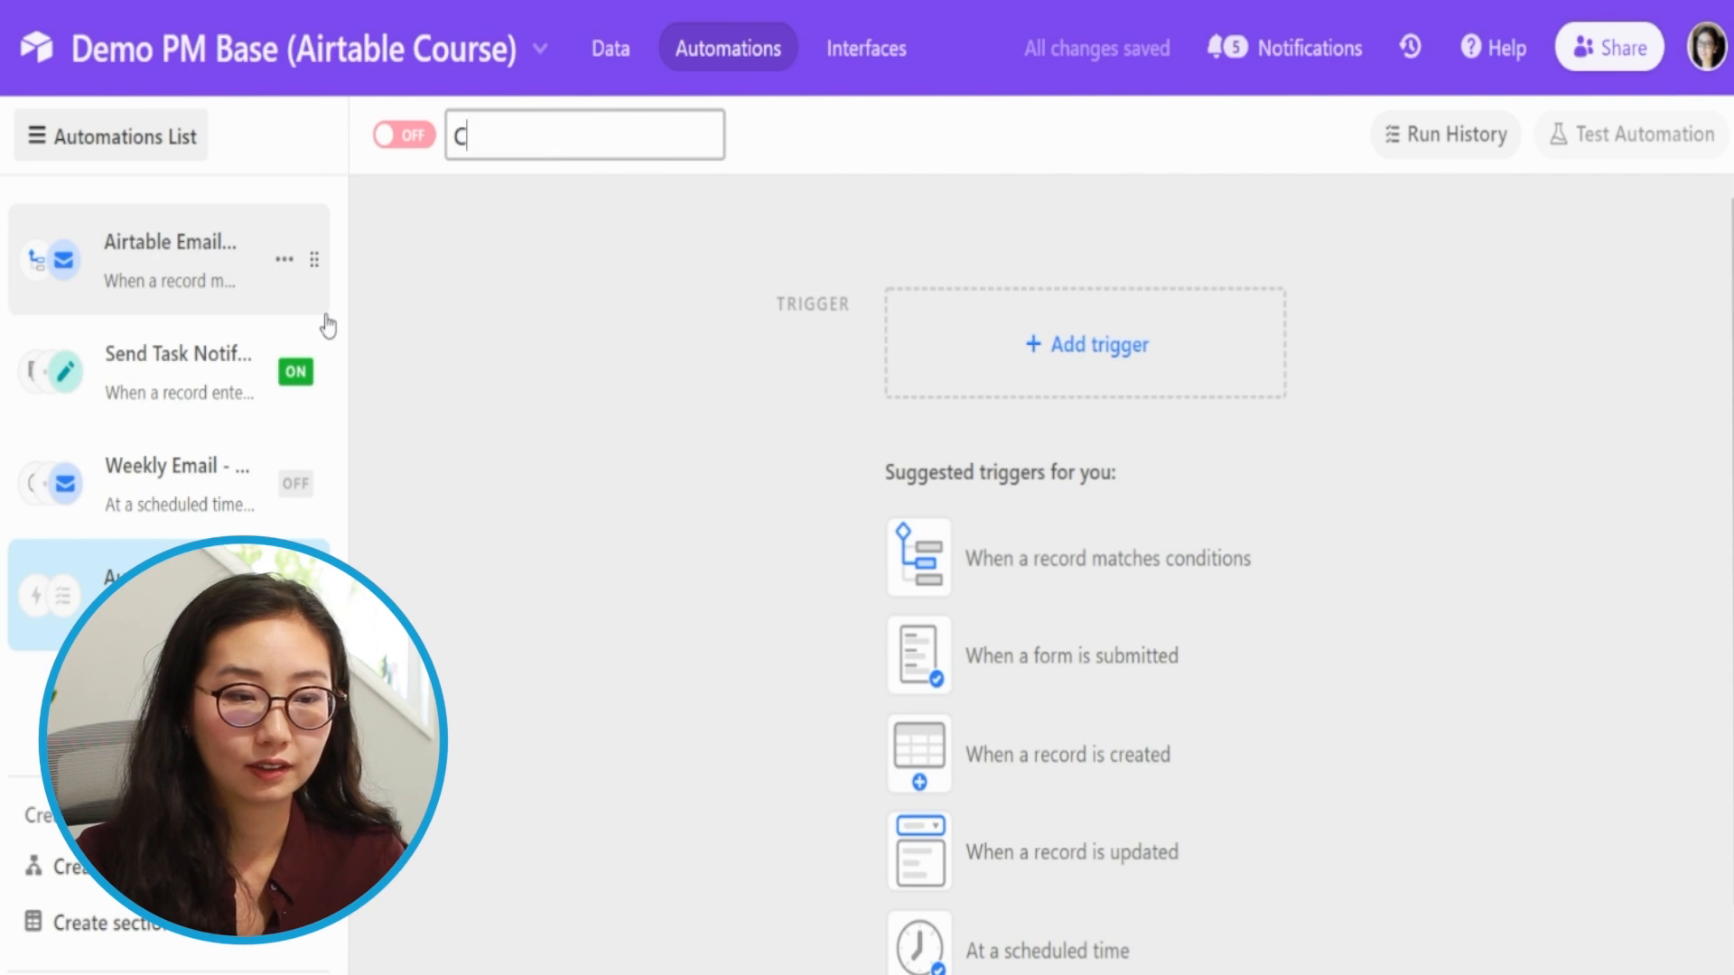
pyautogui.write('alendar Inv')
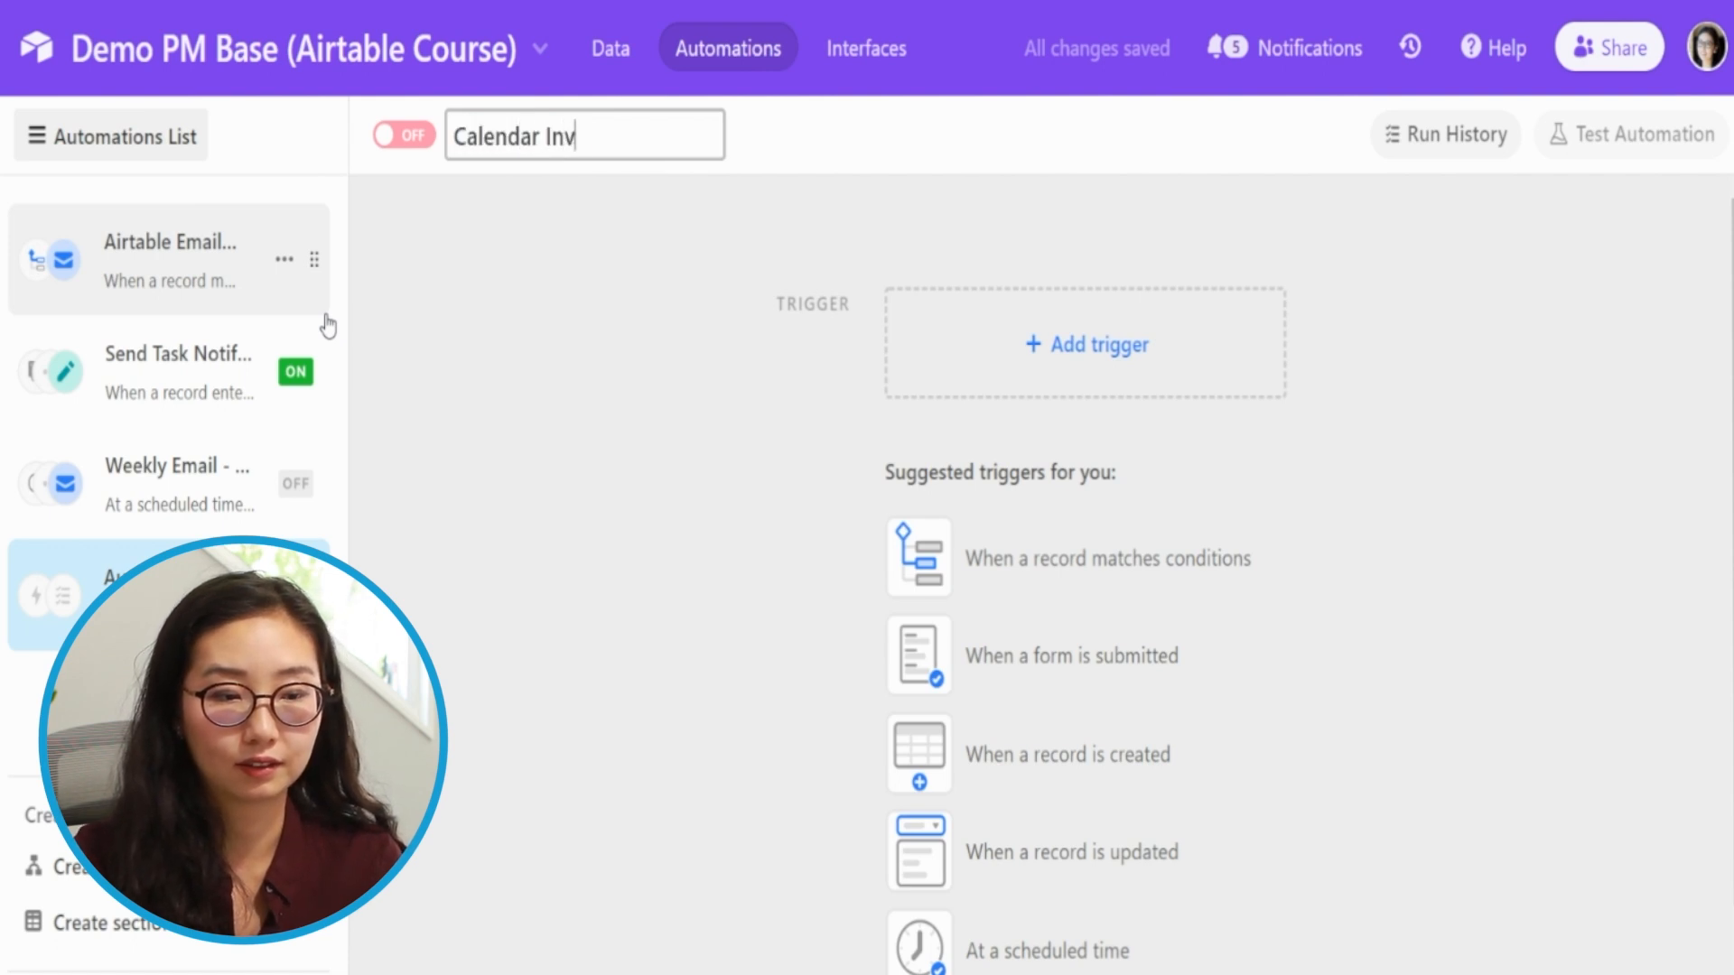
pyautogui.write('ite for Events')
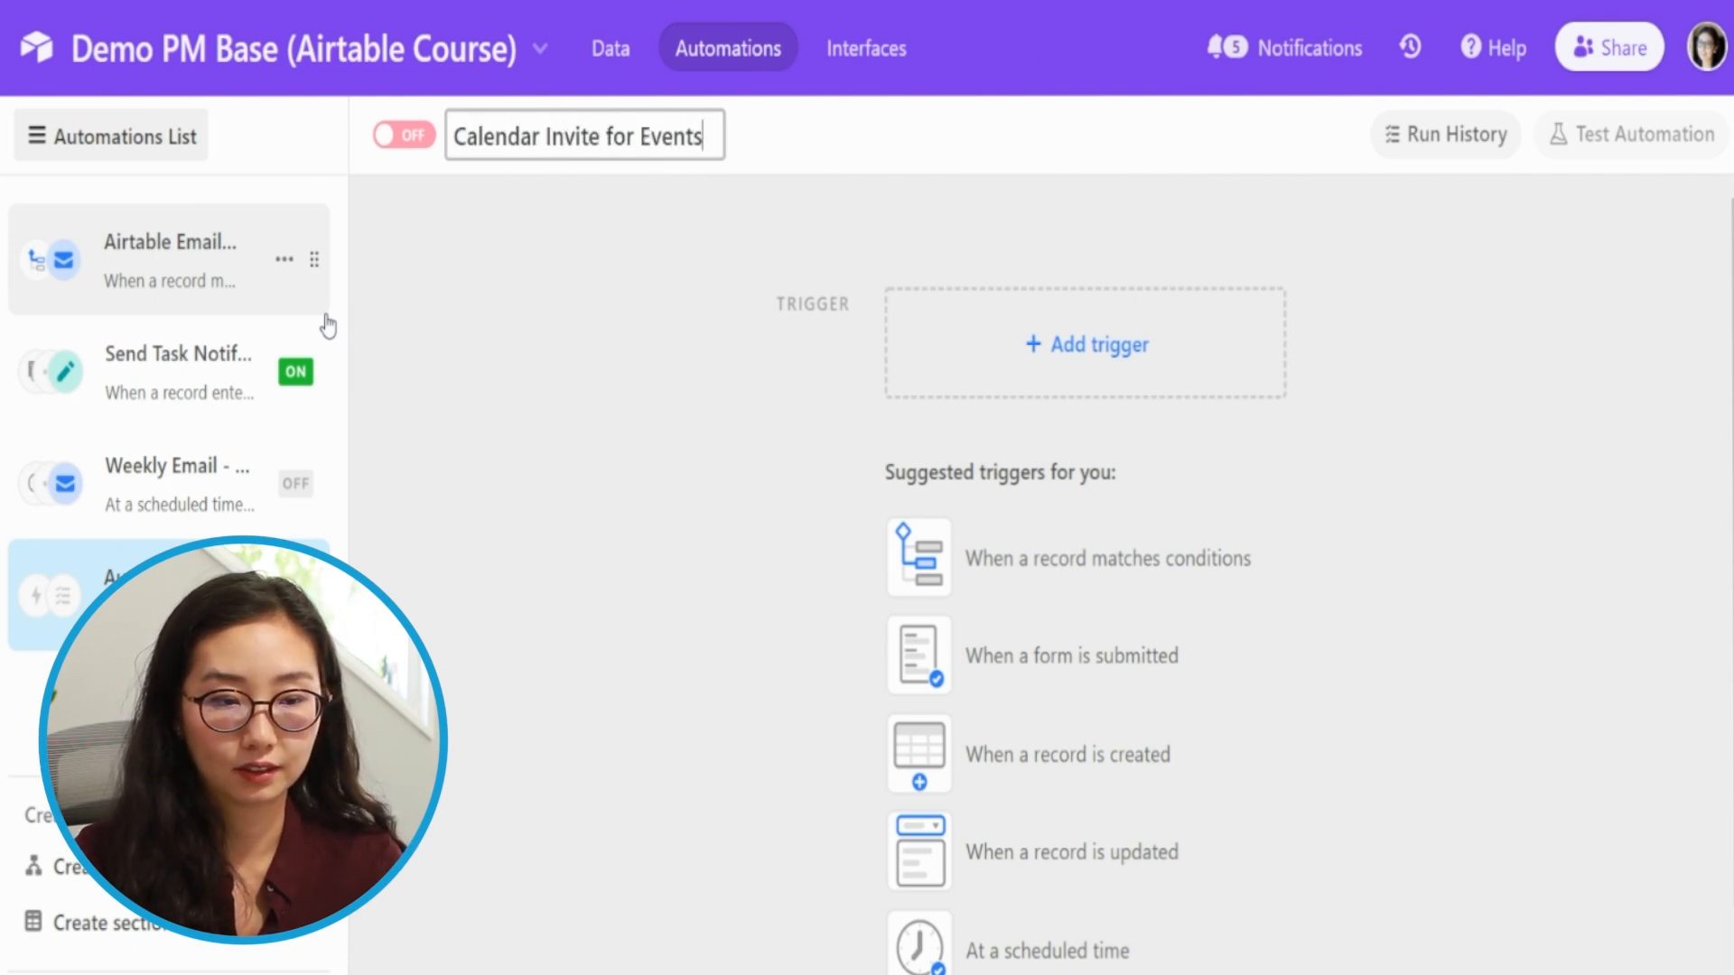
# Step: Set the automation's trigger to fire when a record matches conditions, using the Projects table
pyautogui.click(1097, 366)
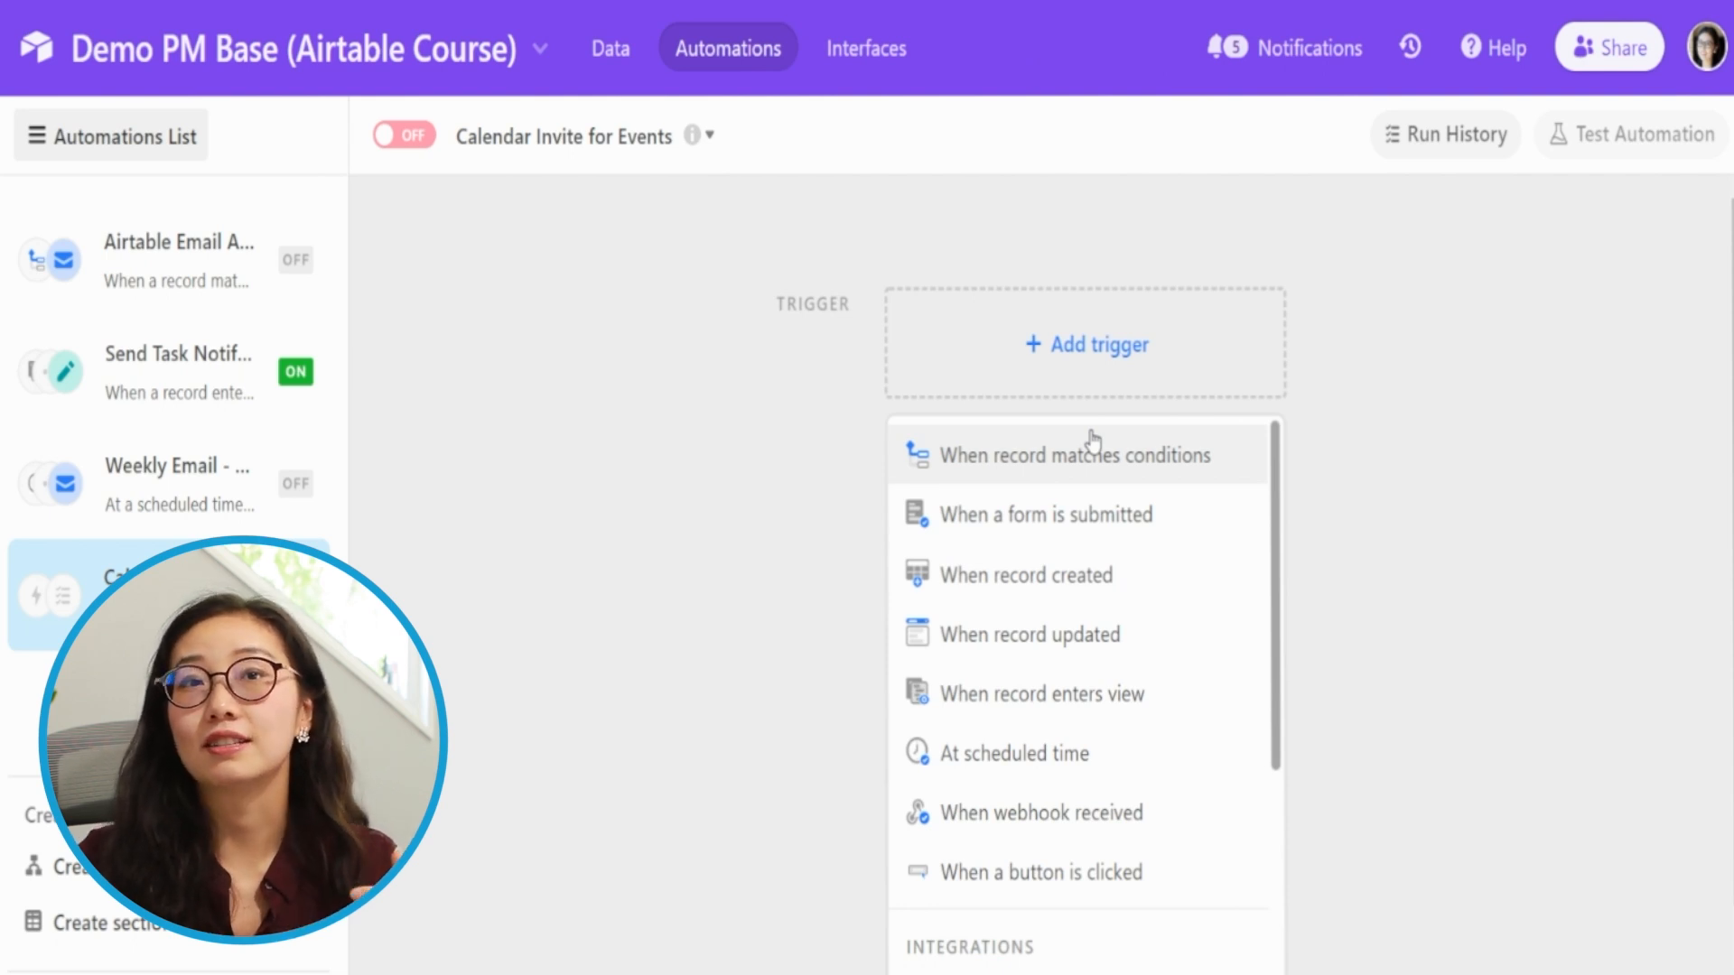
pyautogui.click(1047, 463)
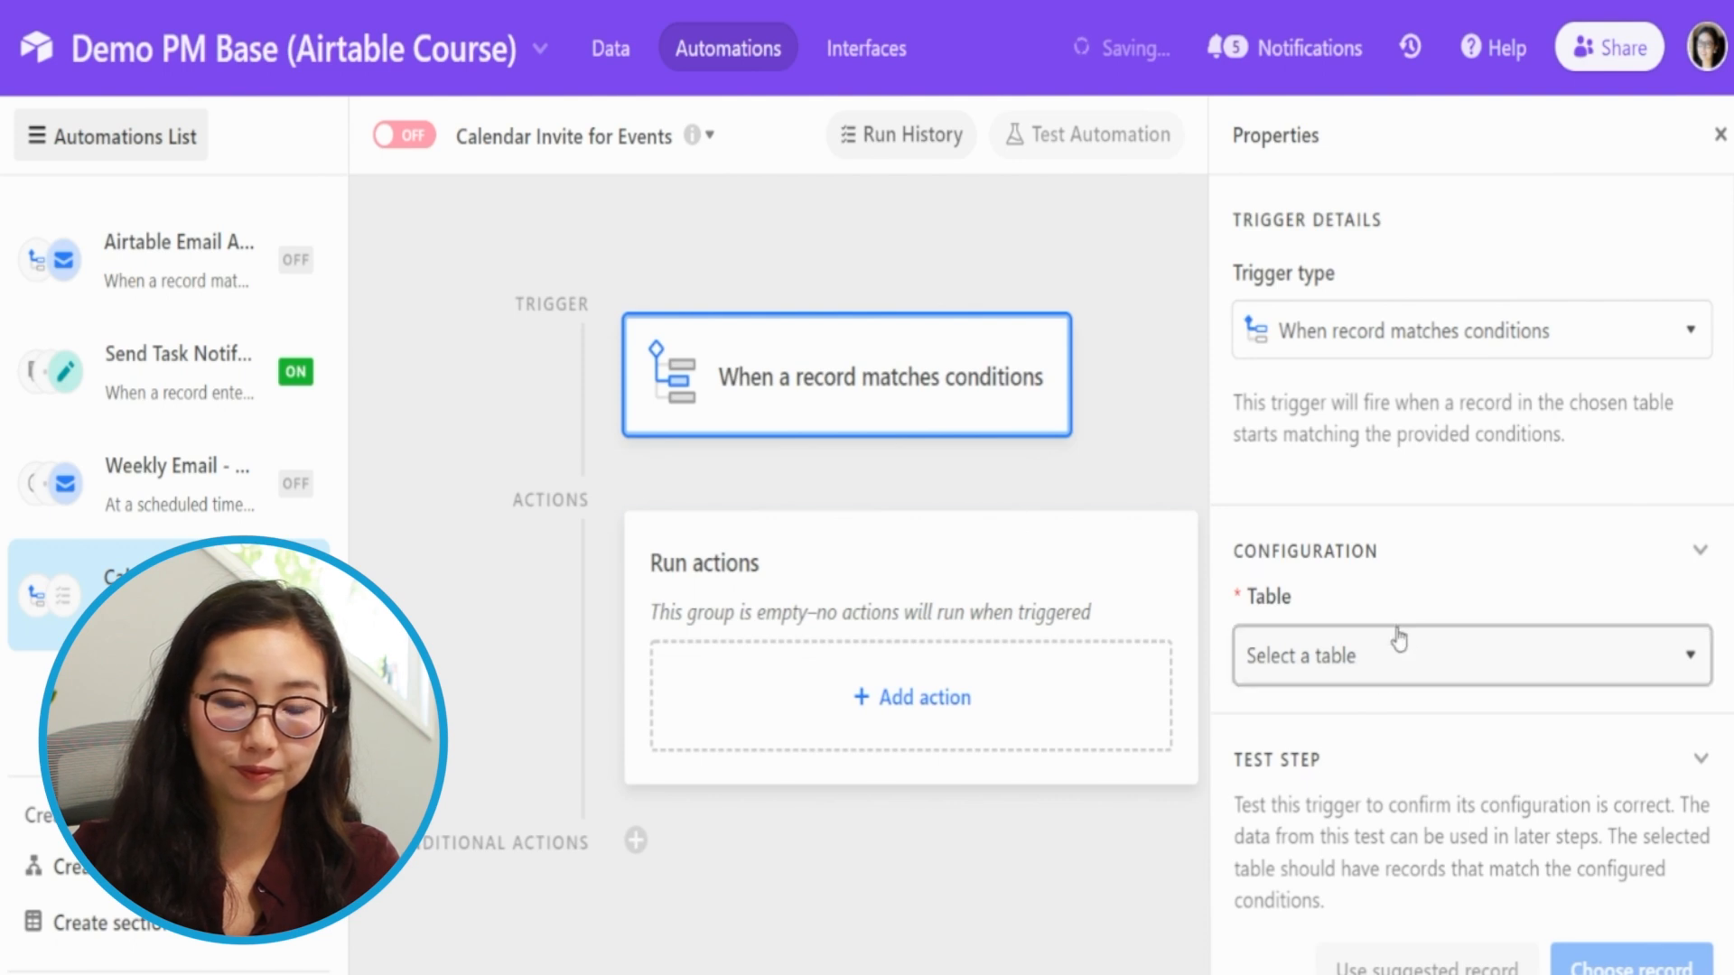
pyautogui.click(1376, 662)
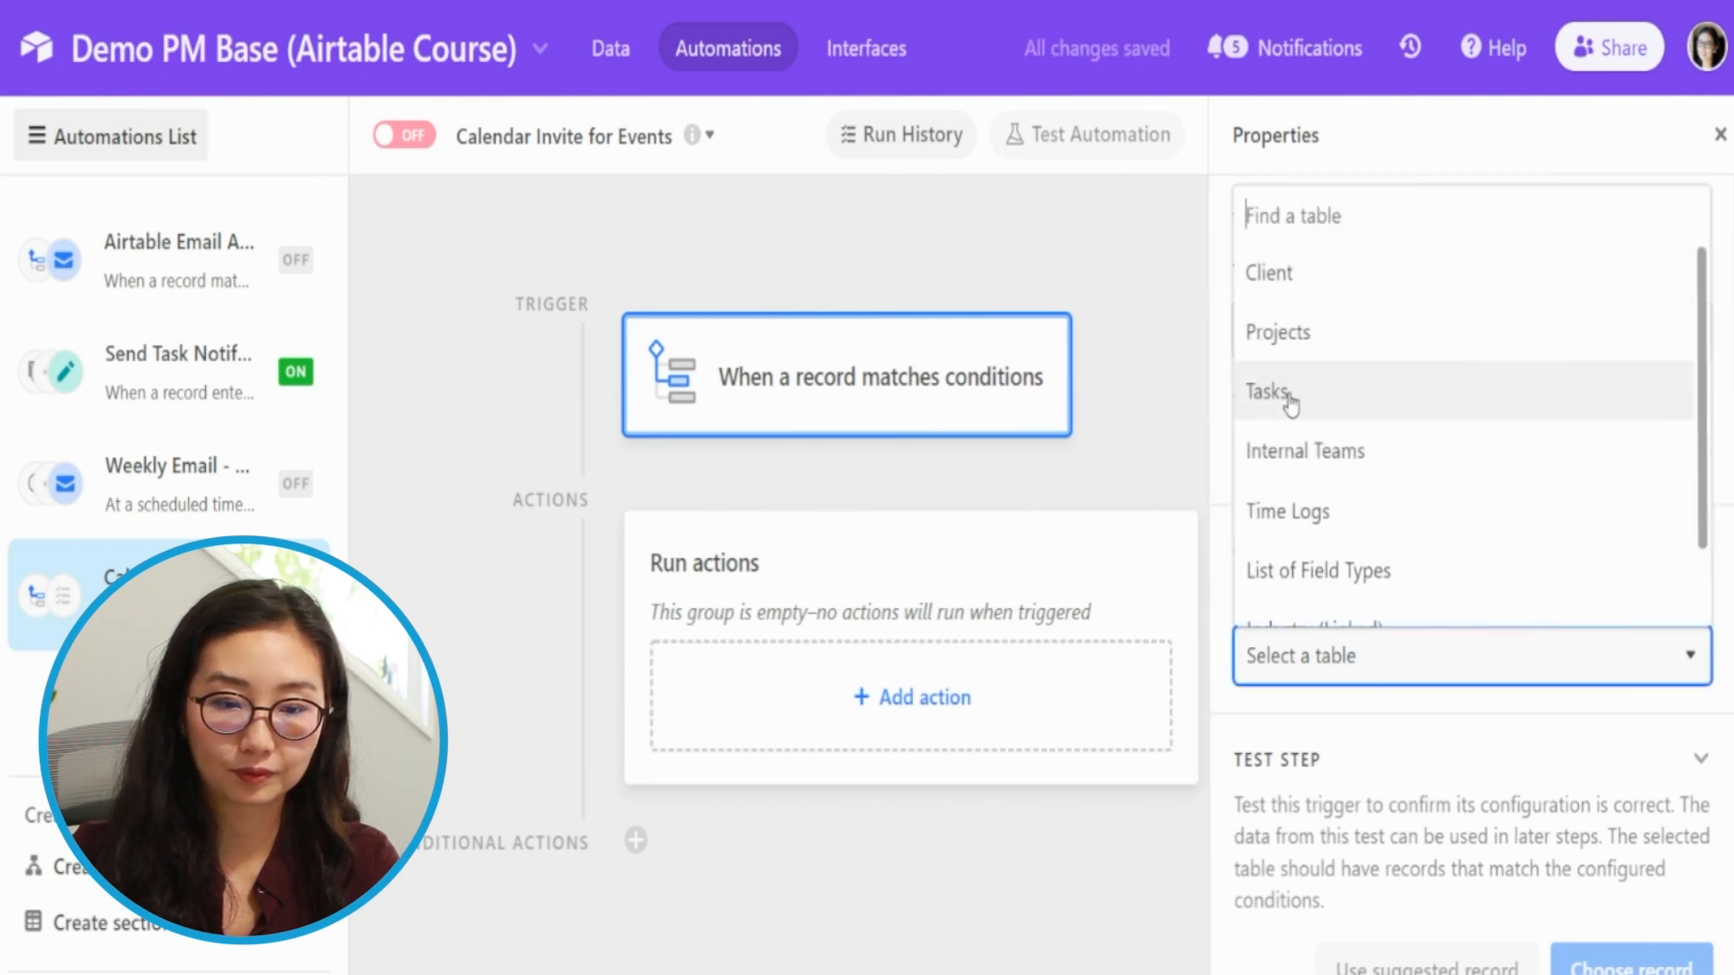
pyautogui.click(1303, 333)
# Step: Add a trigger condition requiring Project Type to be Event
pyautogui.scroll(-2, 1527, 714)
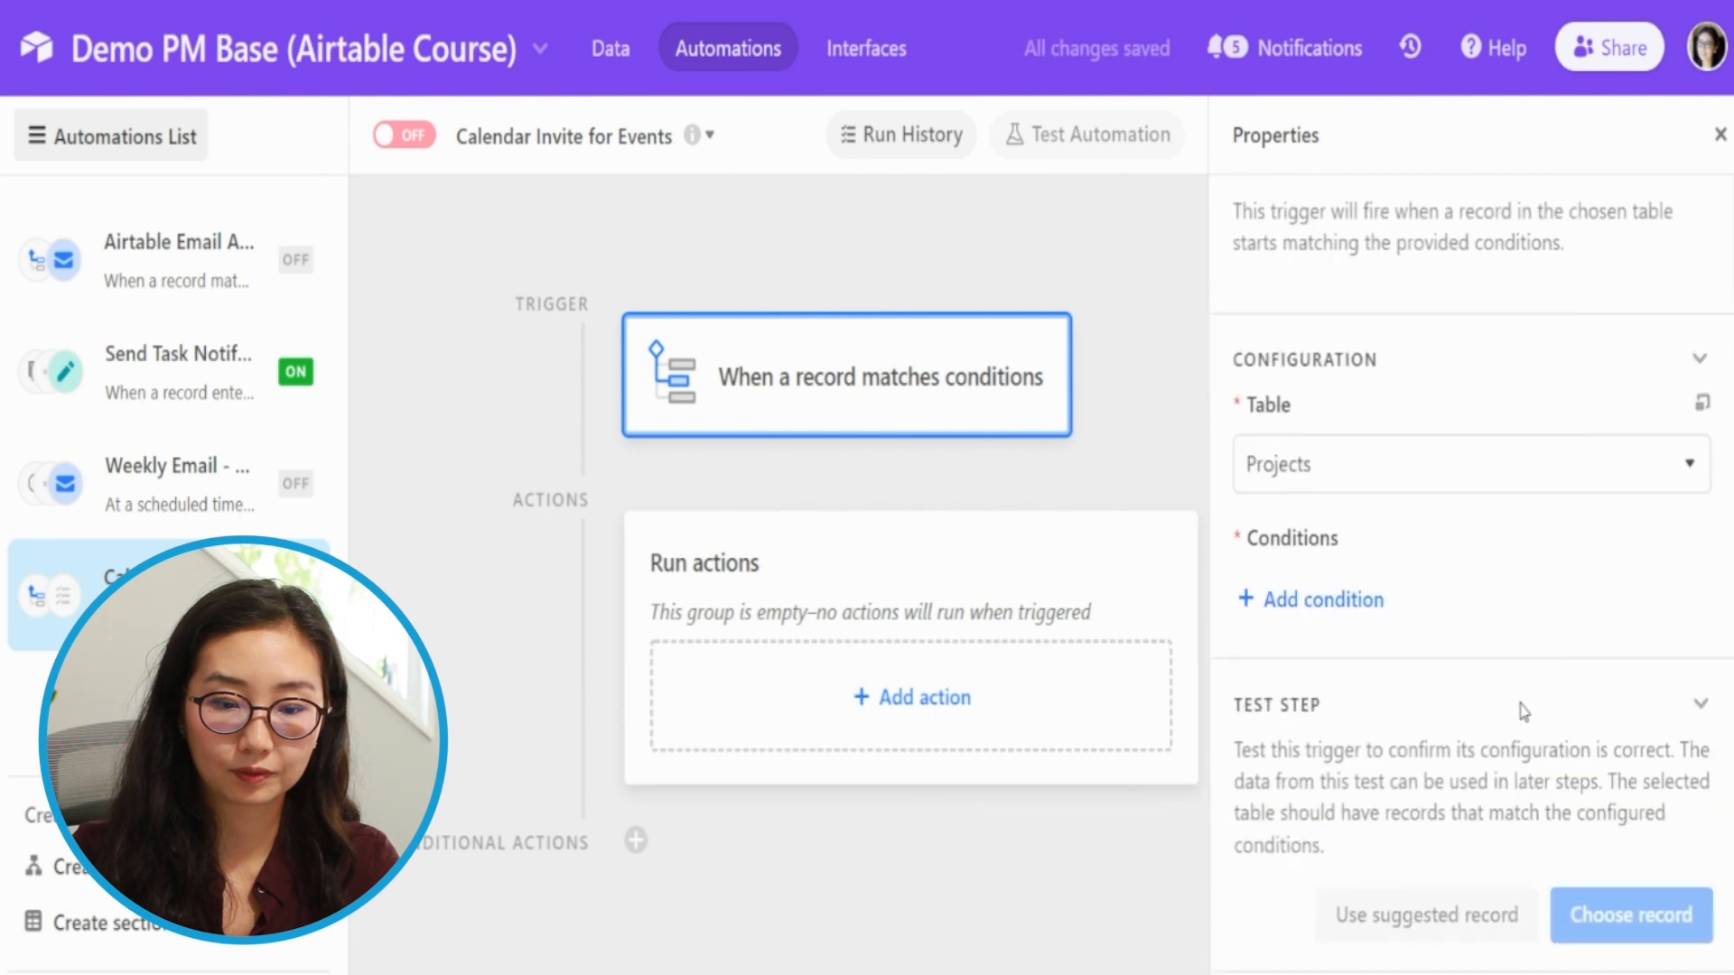
pyautogui.click(1337, 604)
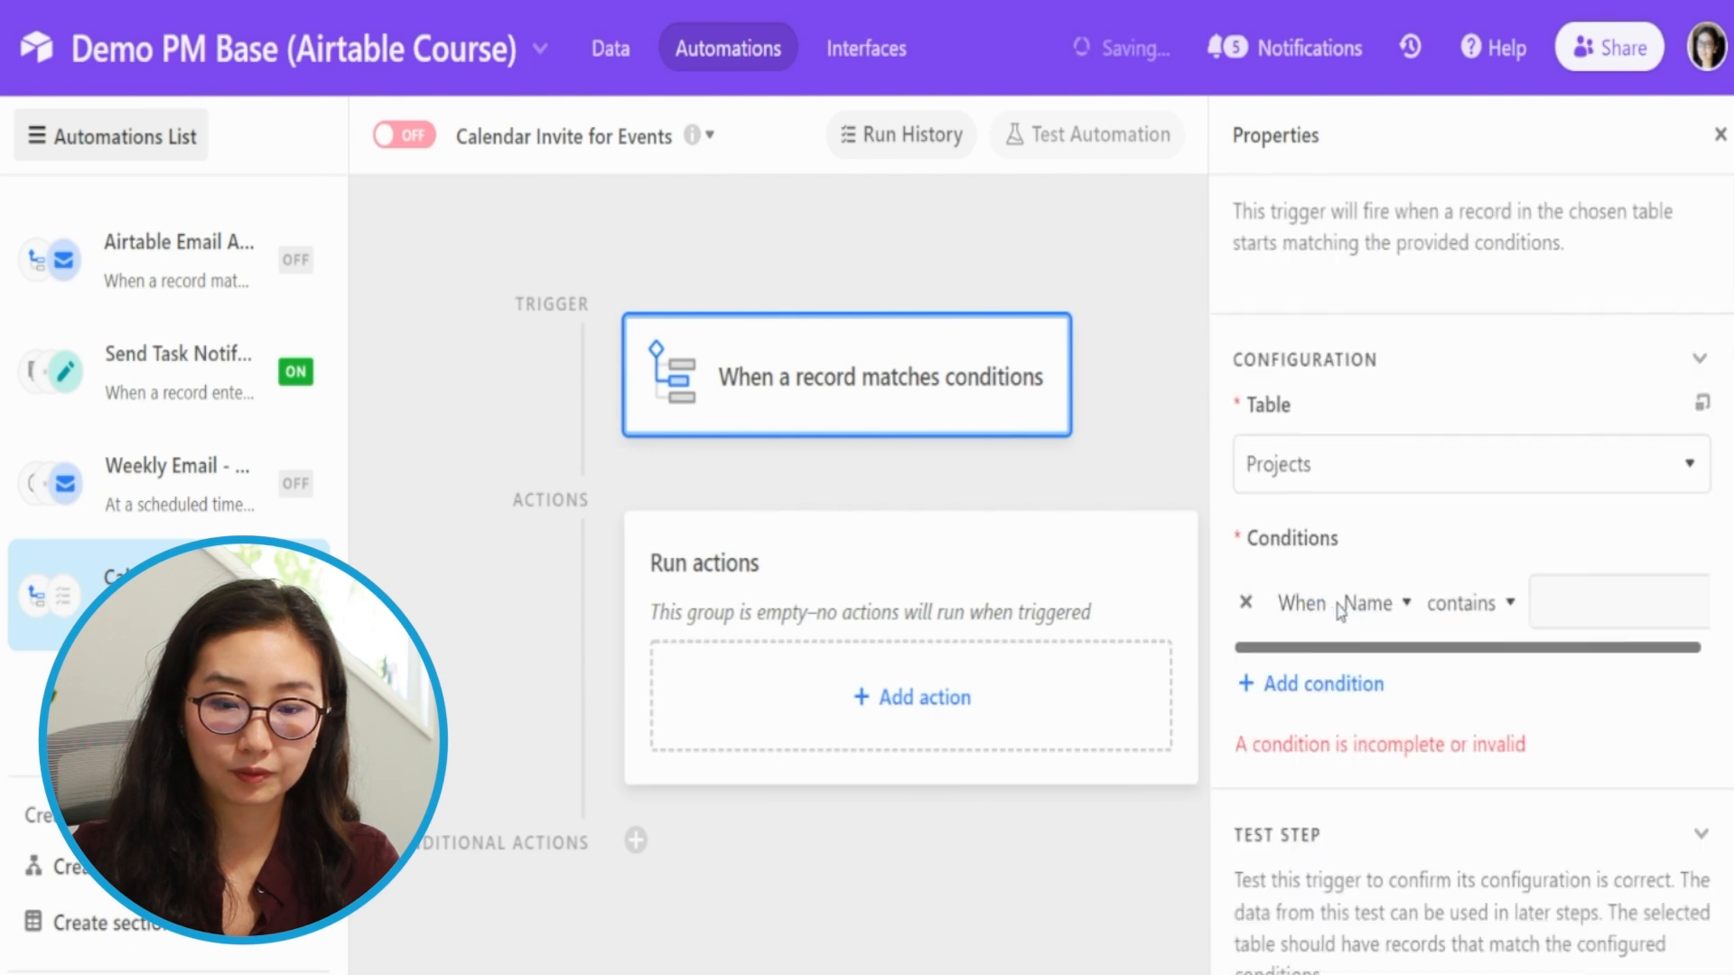
pyautogui.click(1382, 607)
pyautogui.write('type')
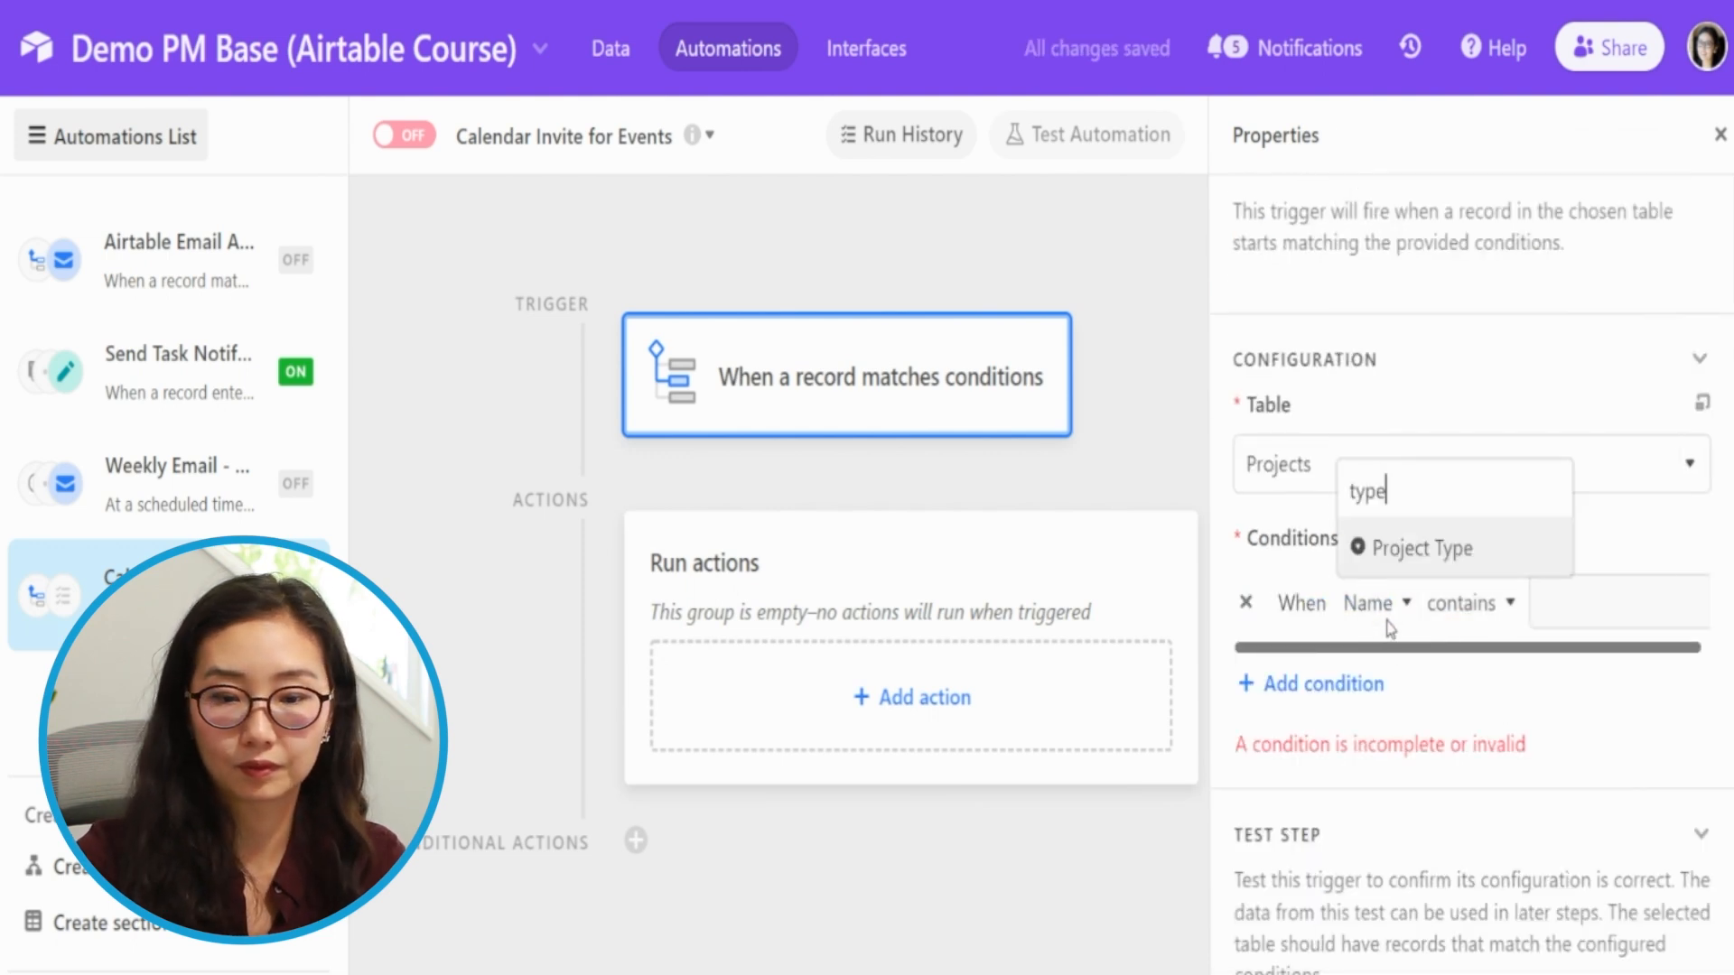
pyautogui.click(1472, 565)
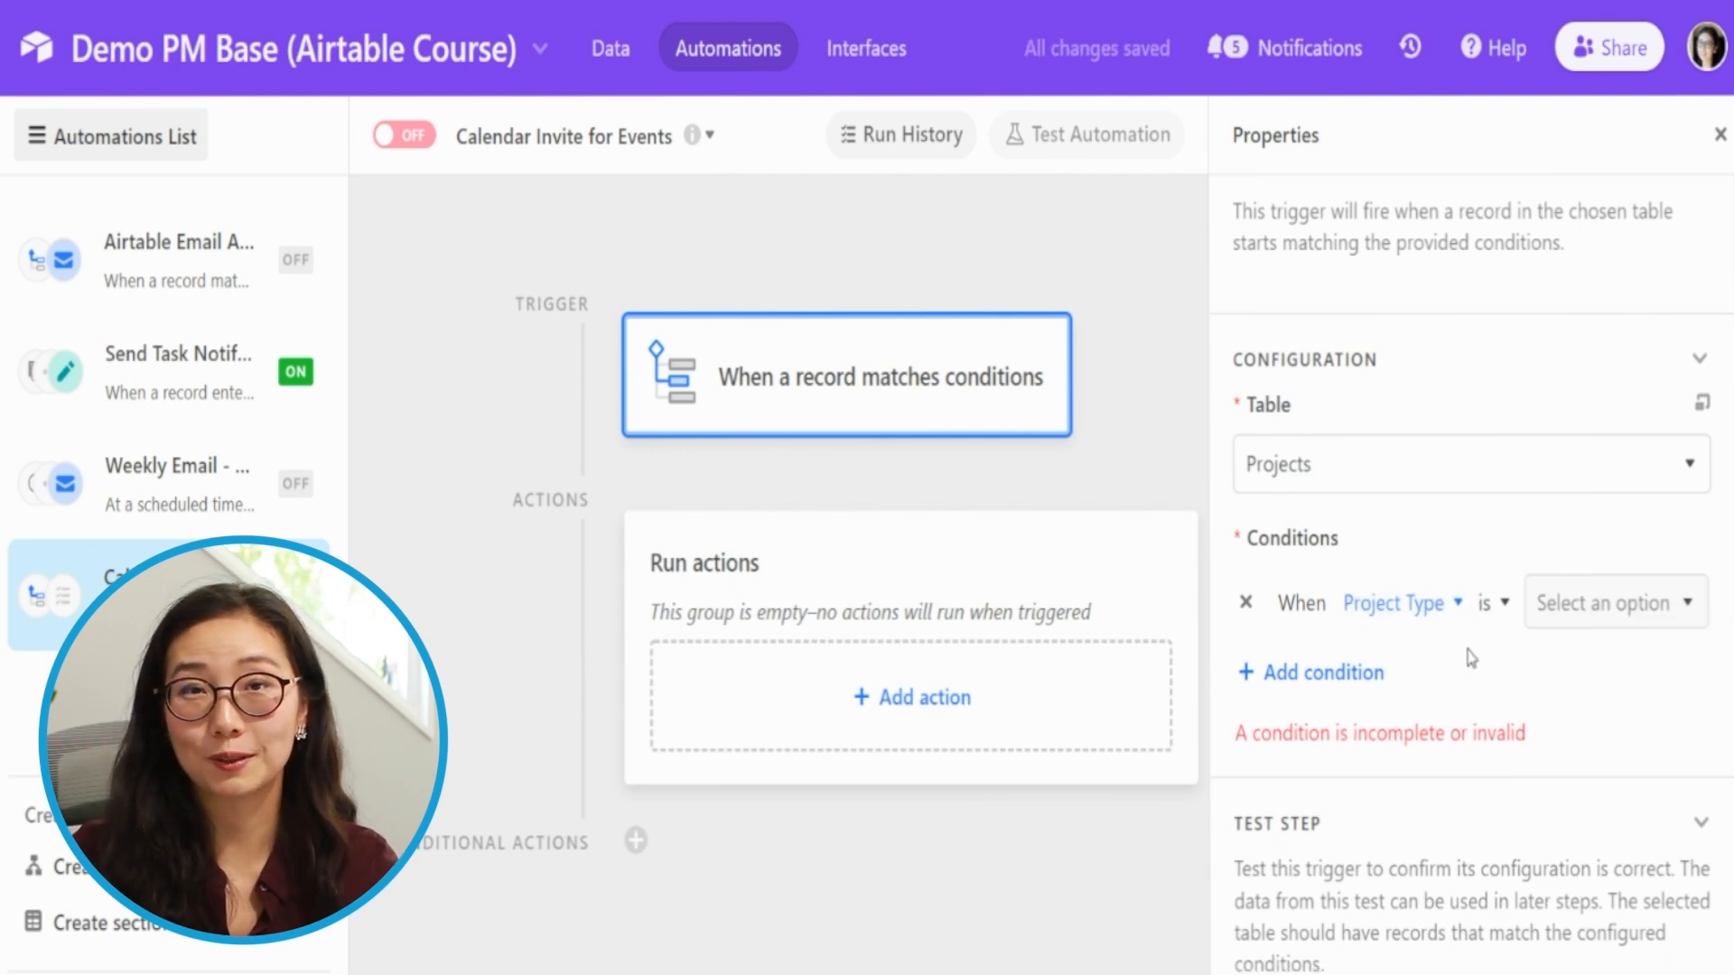
pyautogui.click(1639, 604)
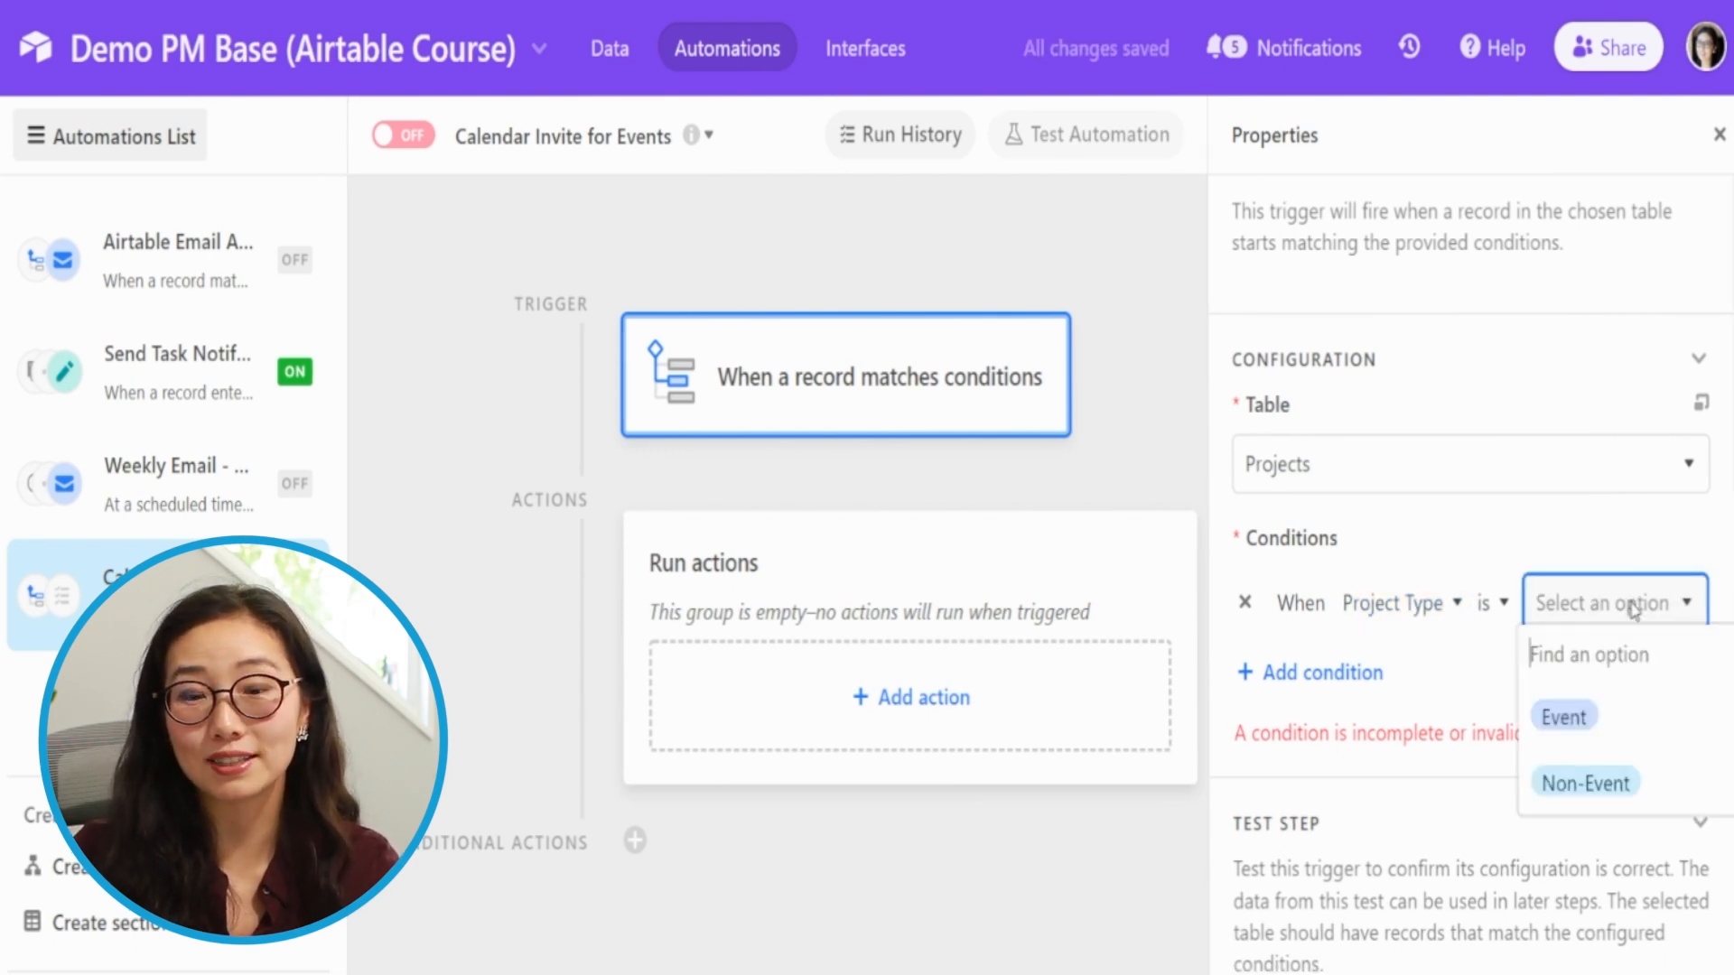
pyautogui.click(1563, 717)
# Step: Add a second trigger condition requiring Event Date to be not empty
pyautogui.click(1310, 673)
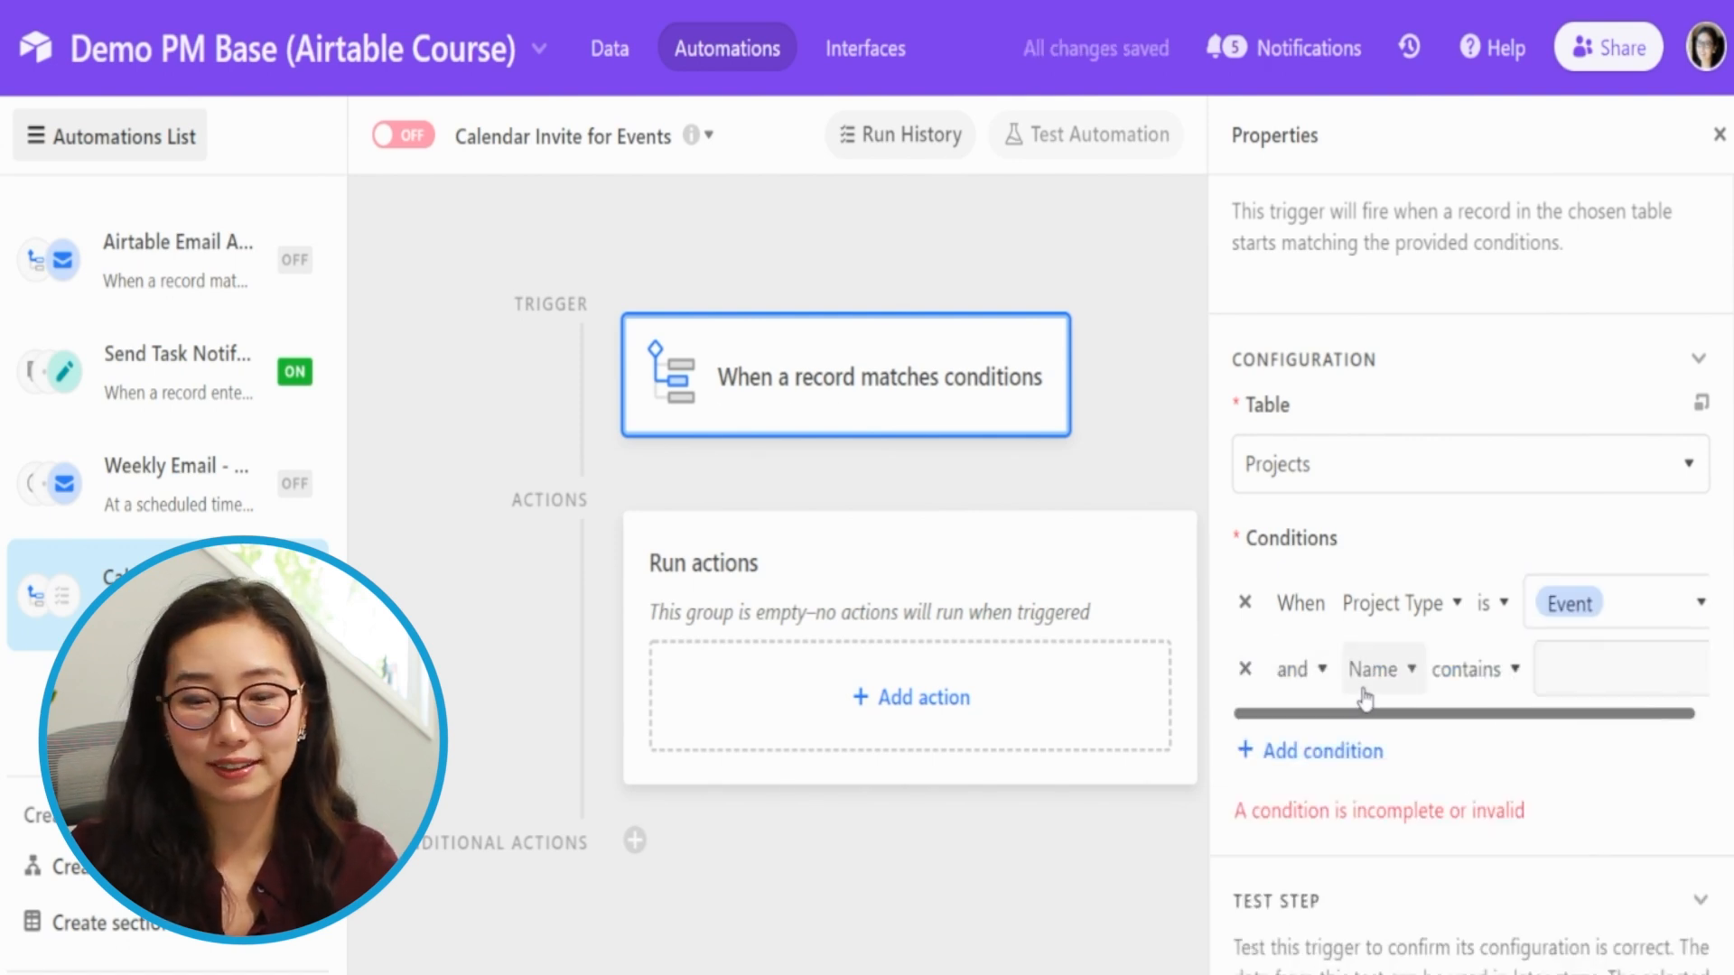
pyautogui.click(1363, 694)
pyautogui.write('eve')
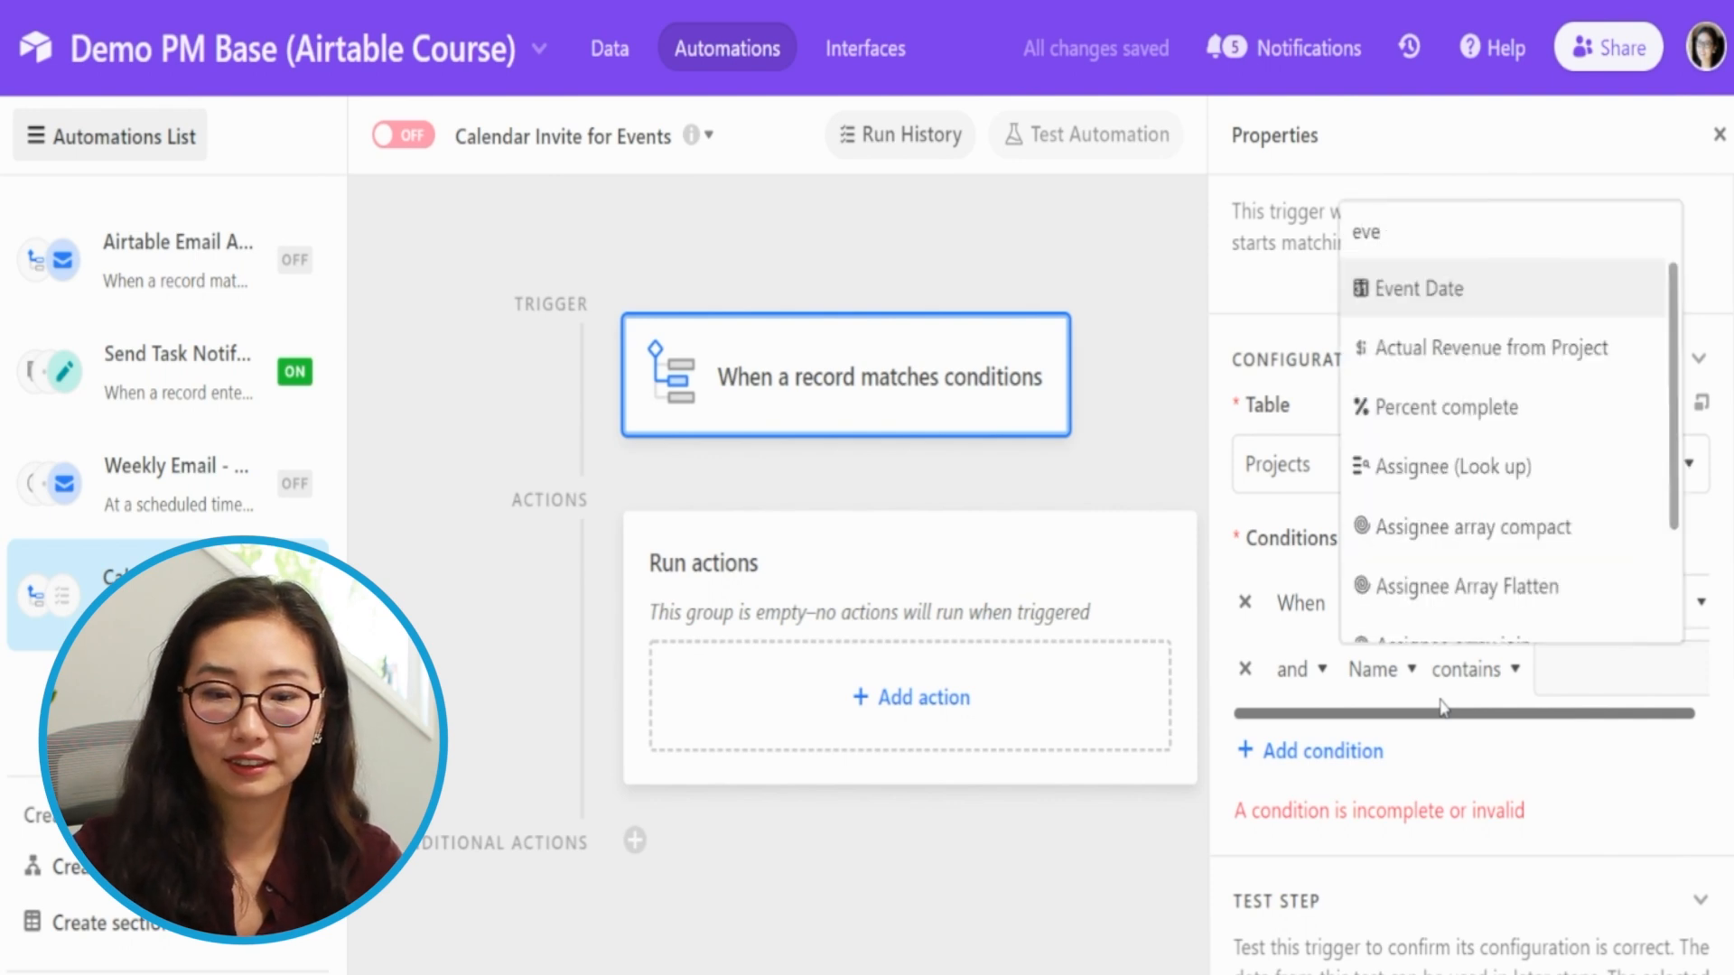
pyautogui.press('Return')
pyautogui.click(1497, 672)
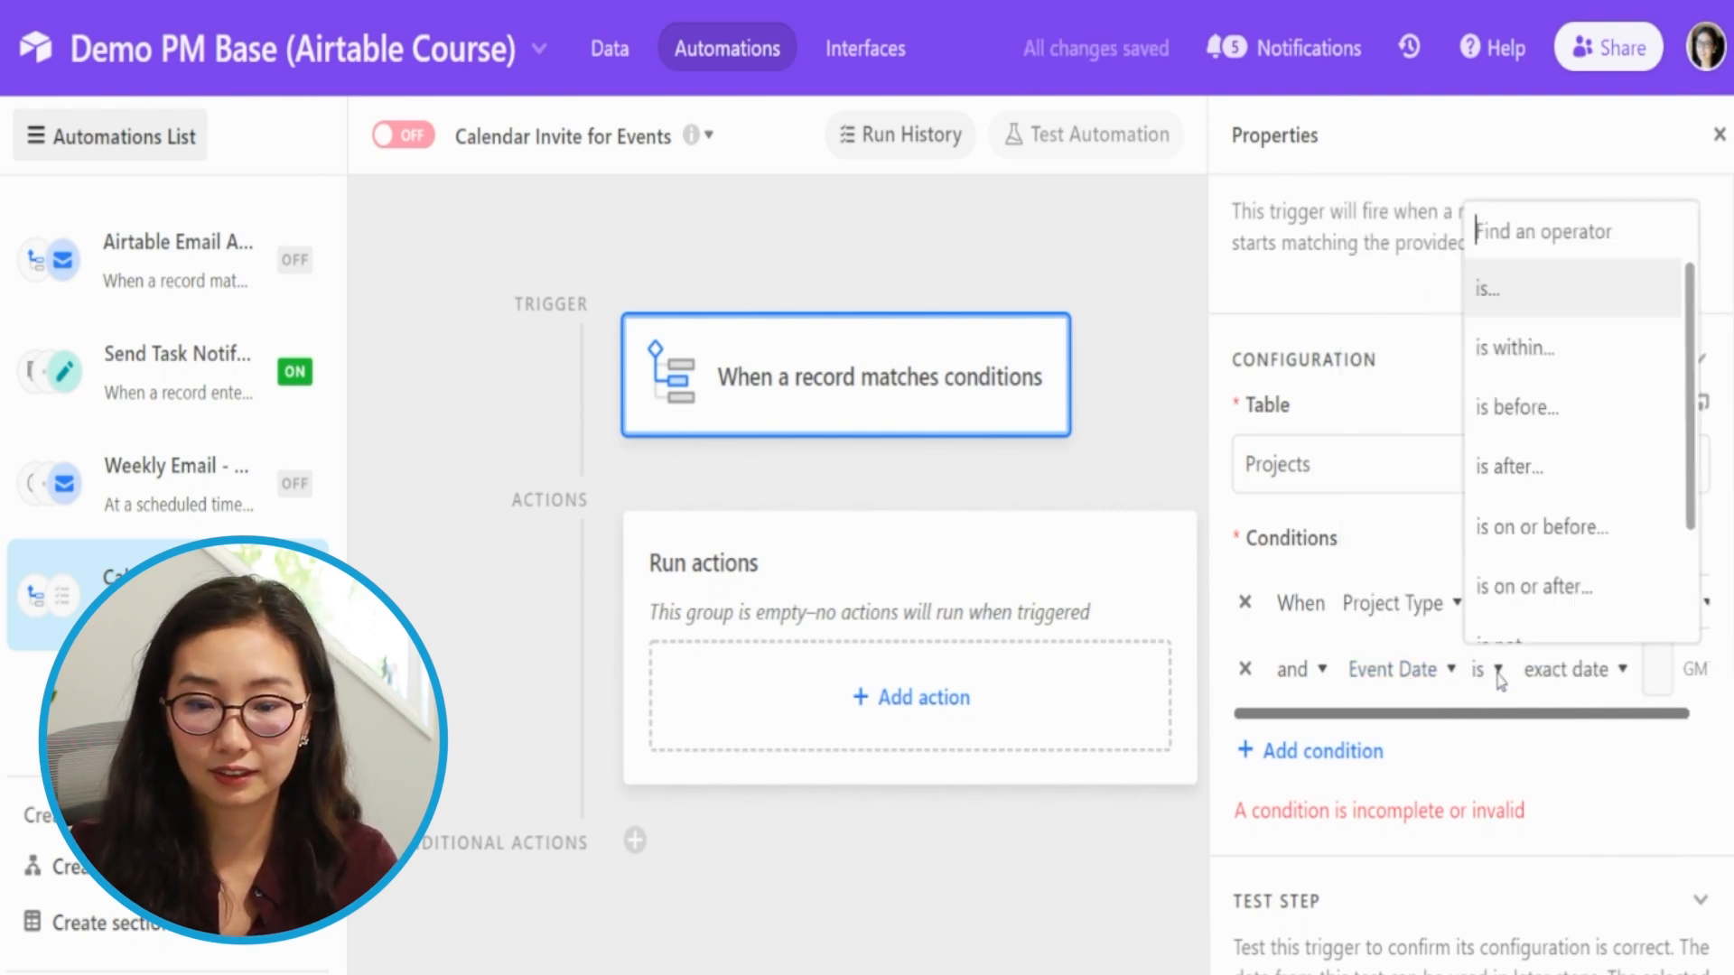
pyautogui.scroll(-2, 1540, 560)
pyautogui.click(1540, 608)
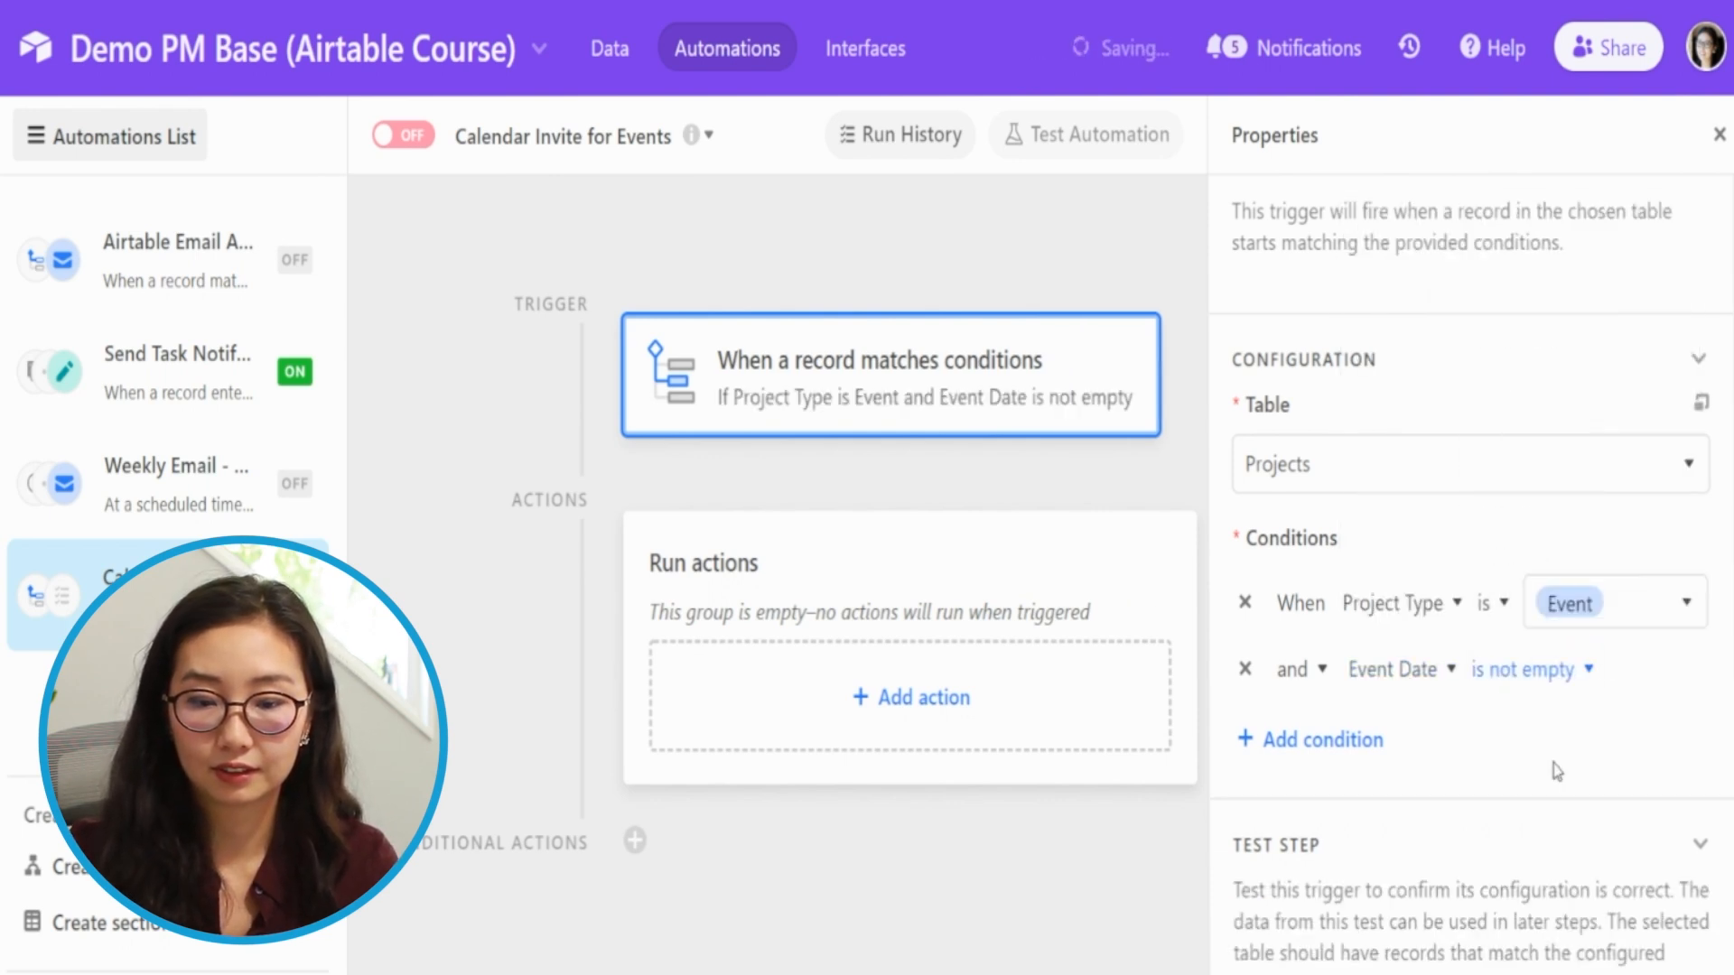
# Step: Check which project records match the trigger conditions in the test record chooser, without choosing one
pyautogui.scroll(-2, 1281, 747)
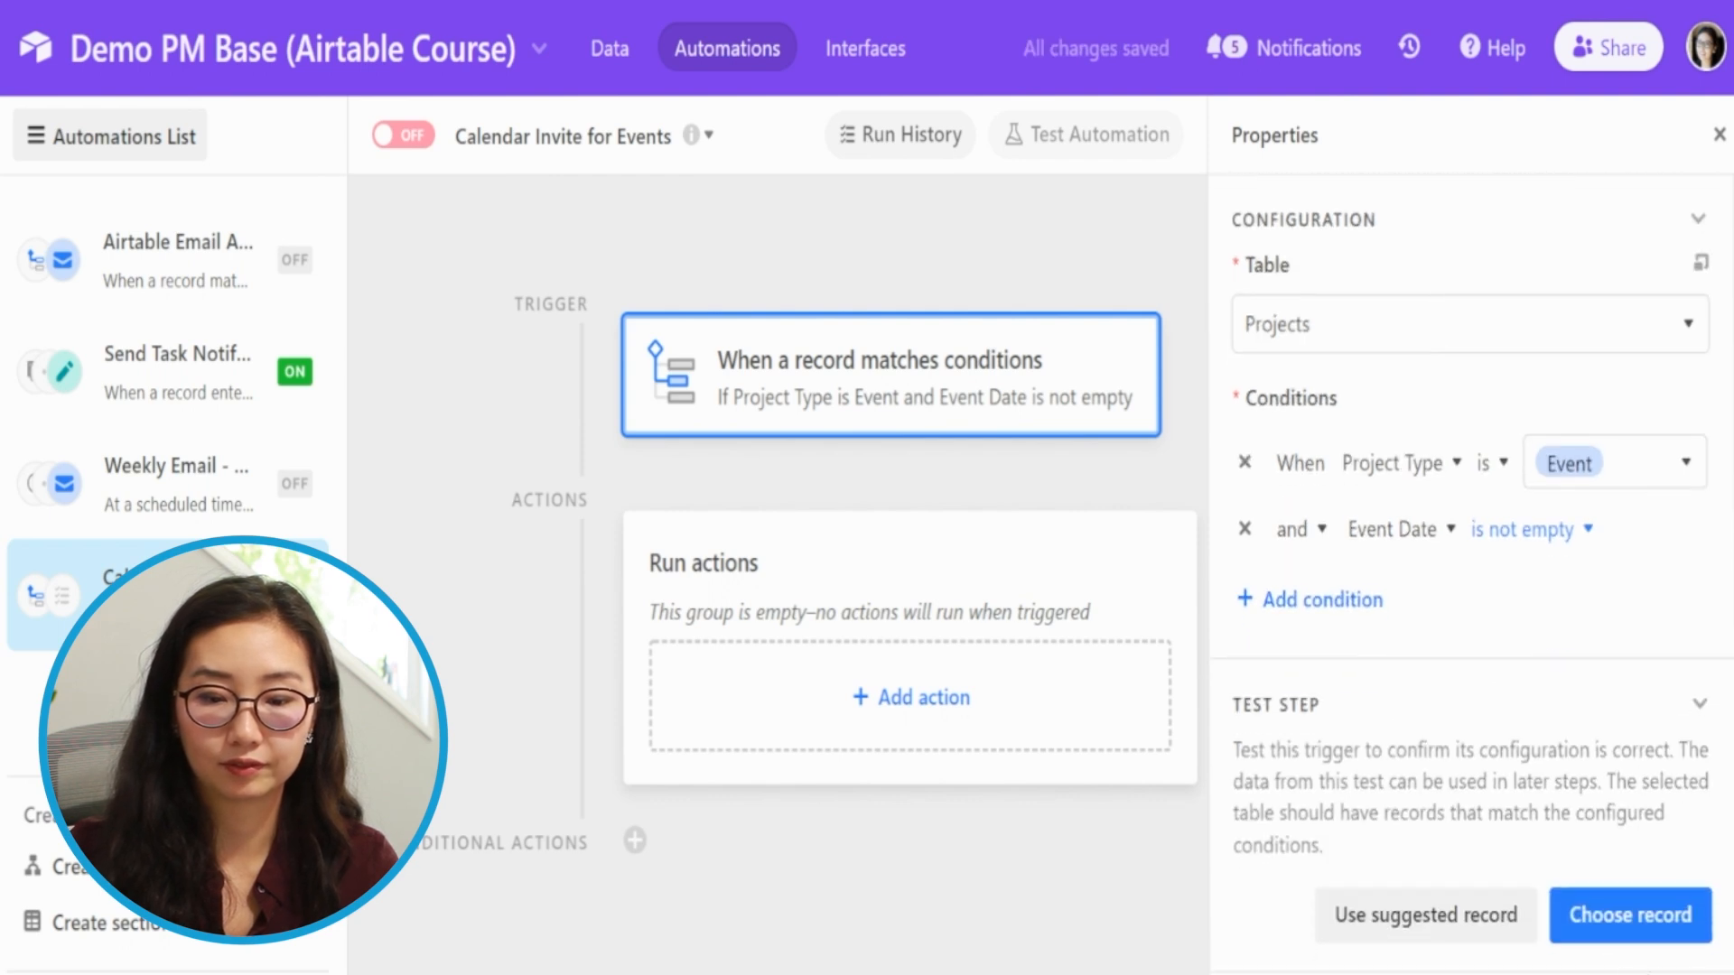
pyautogui.click(1630, 915)
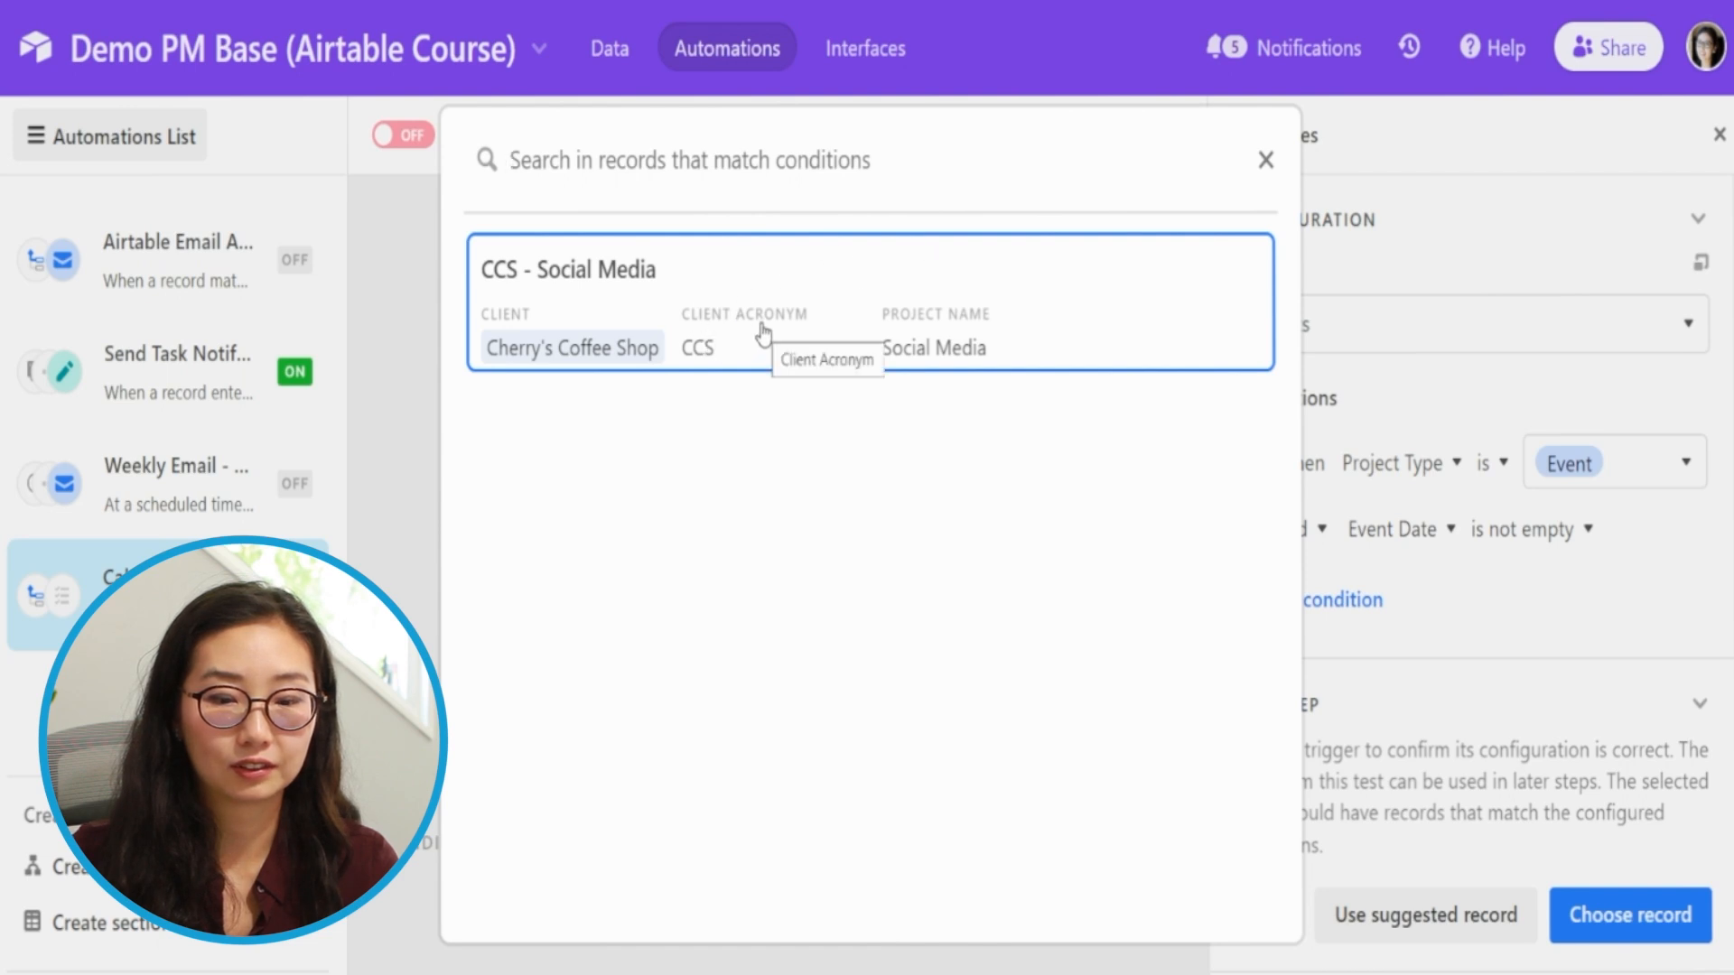
pyautogui.click(1266, 161)
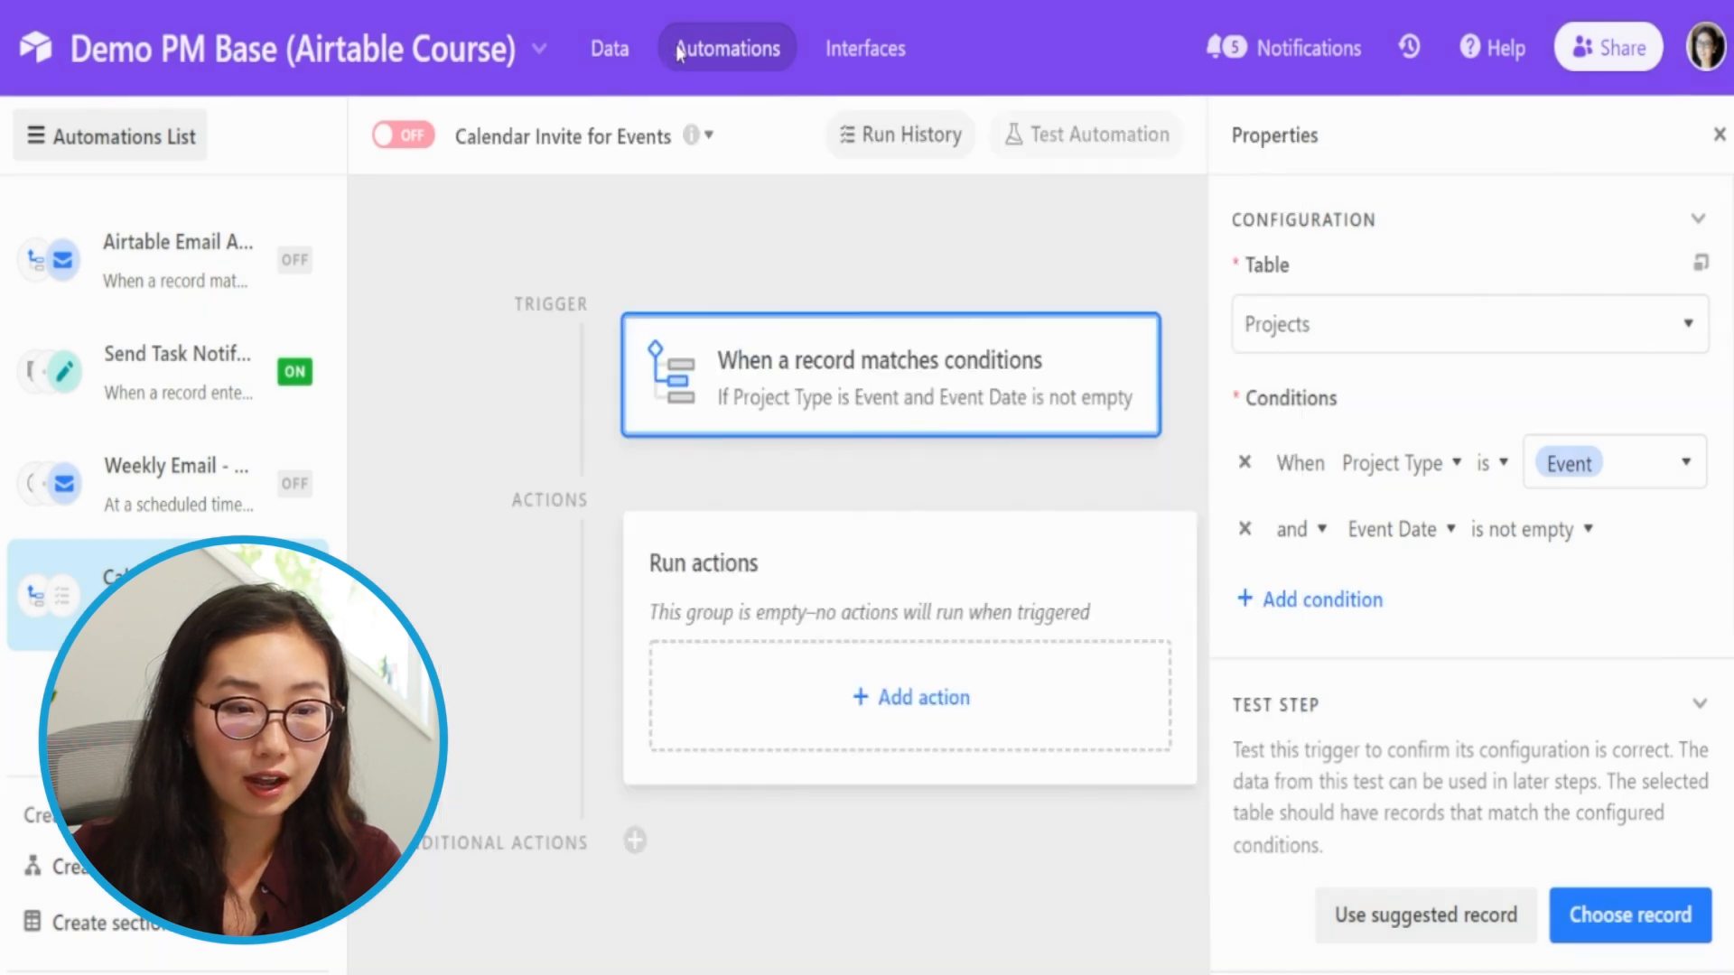
# Step: In the Projects table, copy the 10/1/2022 Event Date from CCS - Social Media to CCS - Open Mic Night
pyautogui.click(628, 56)
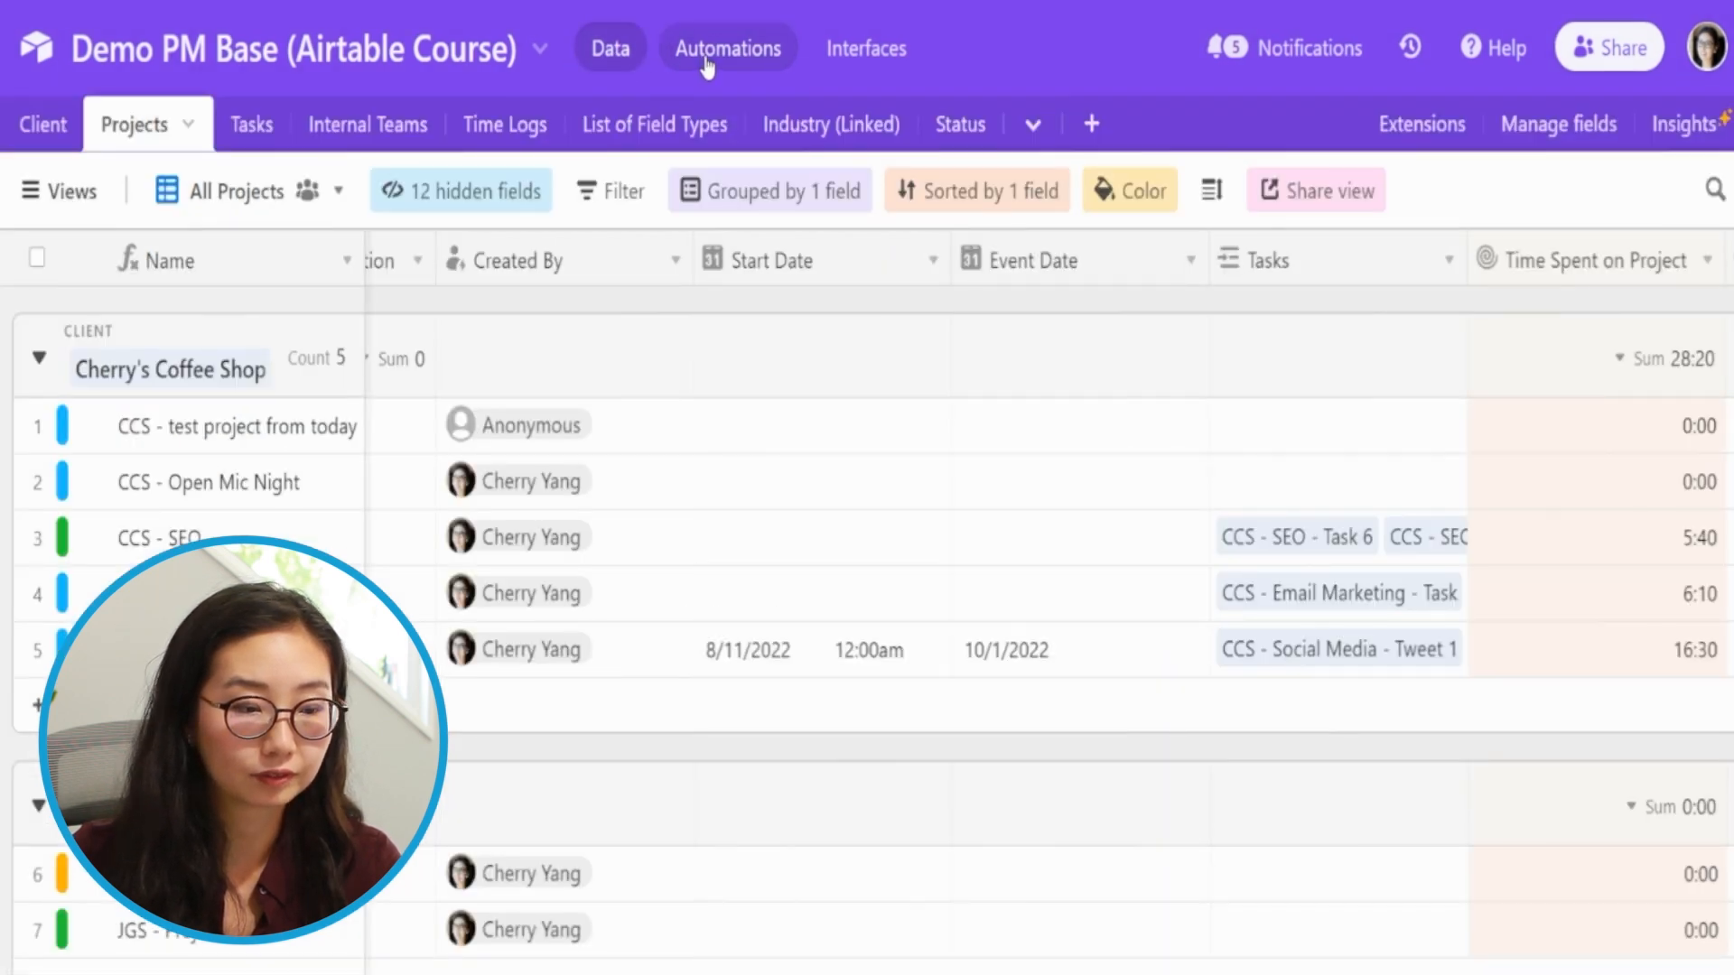
pyautogui.click(745, 658)
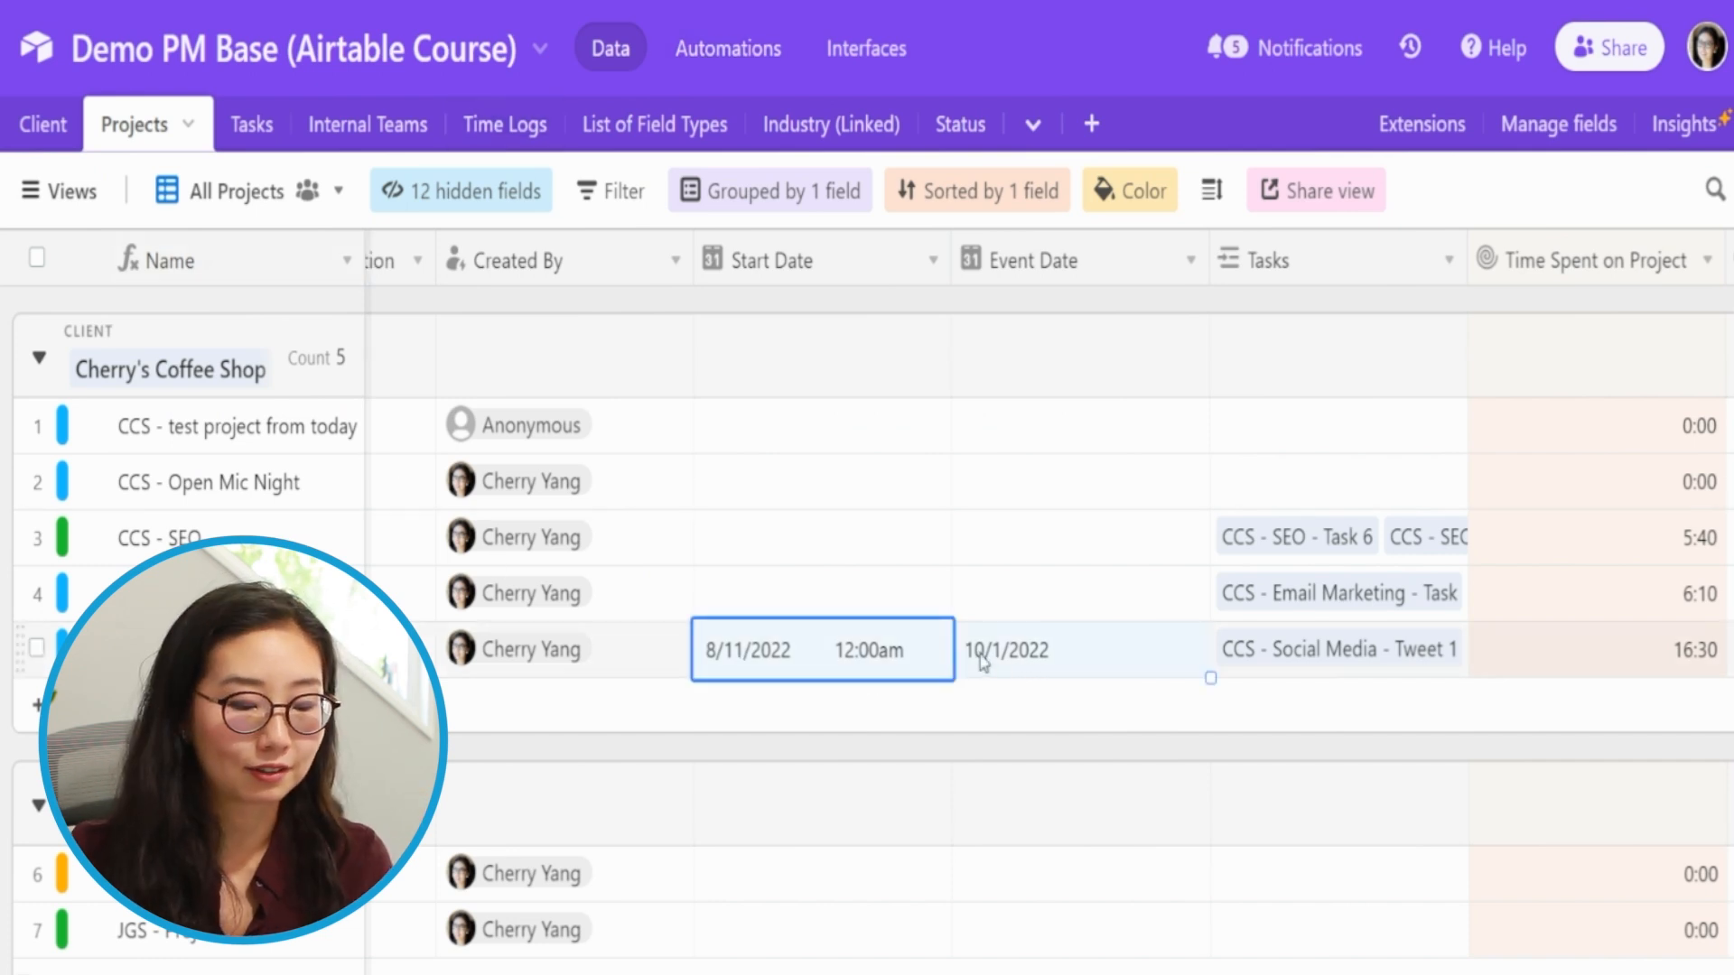
pyautogui.hotkey('ctrl', 'c')
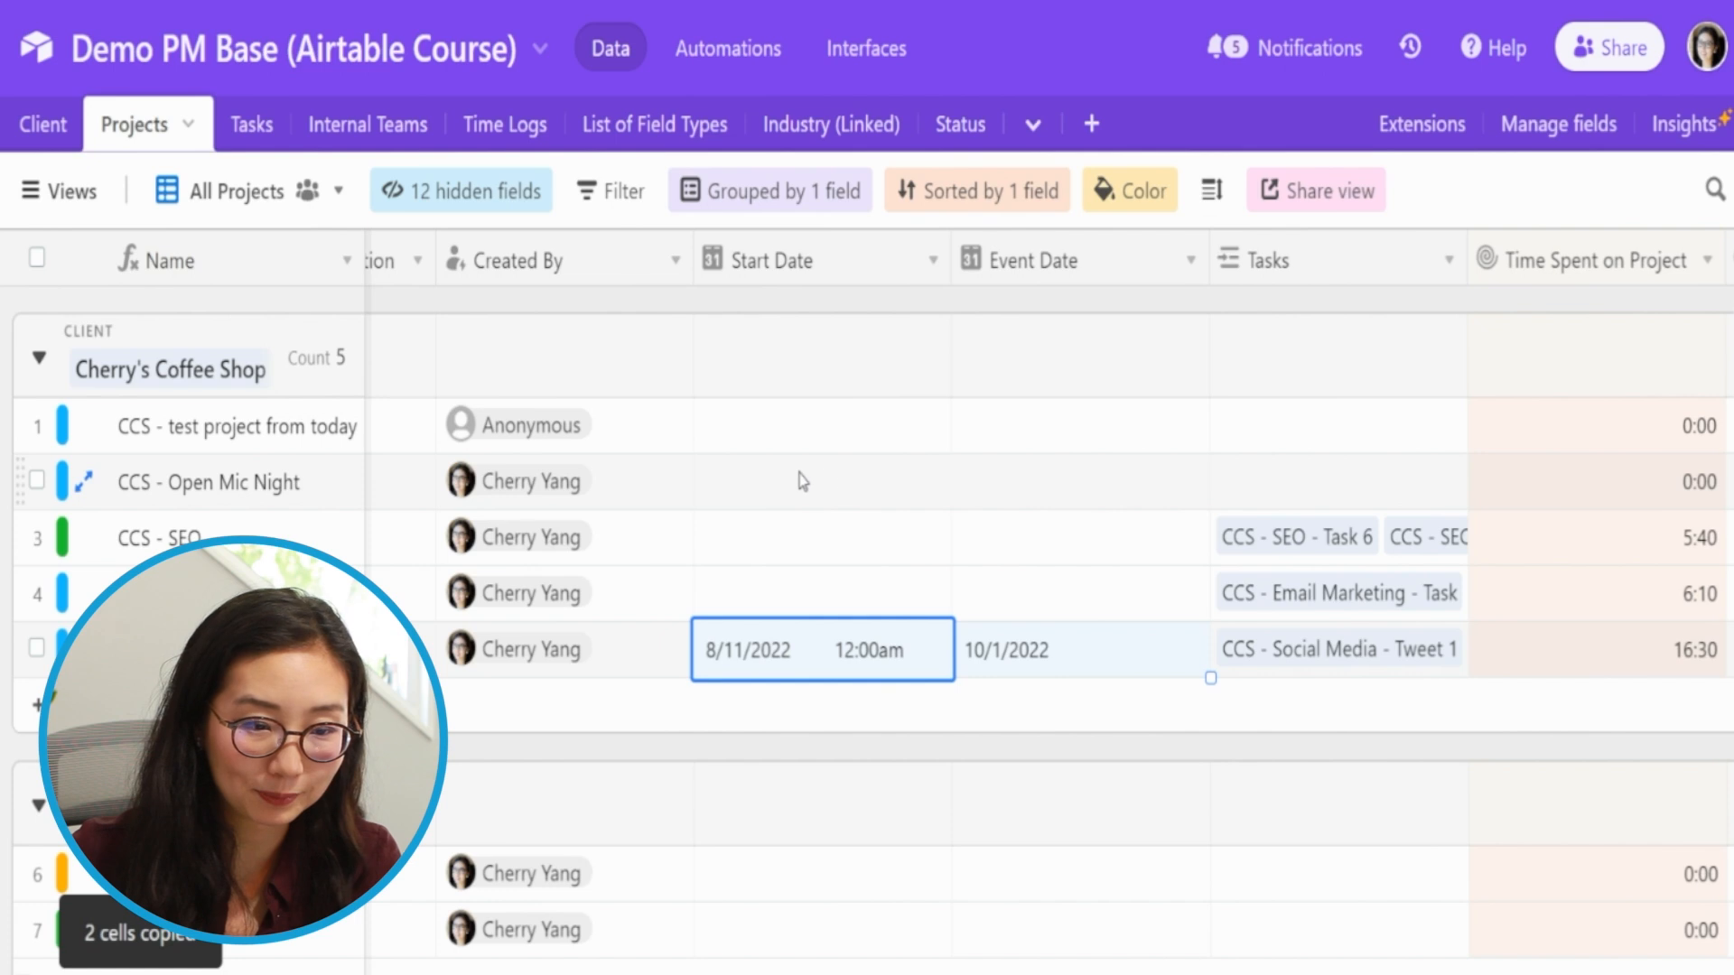
pyautogui.click(1010, 651)
pyautogui.hotkey('ctrl', 'c')
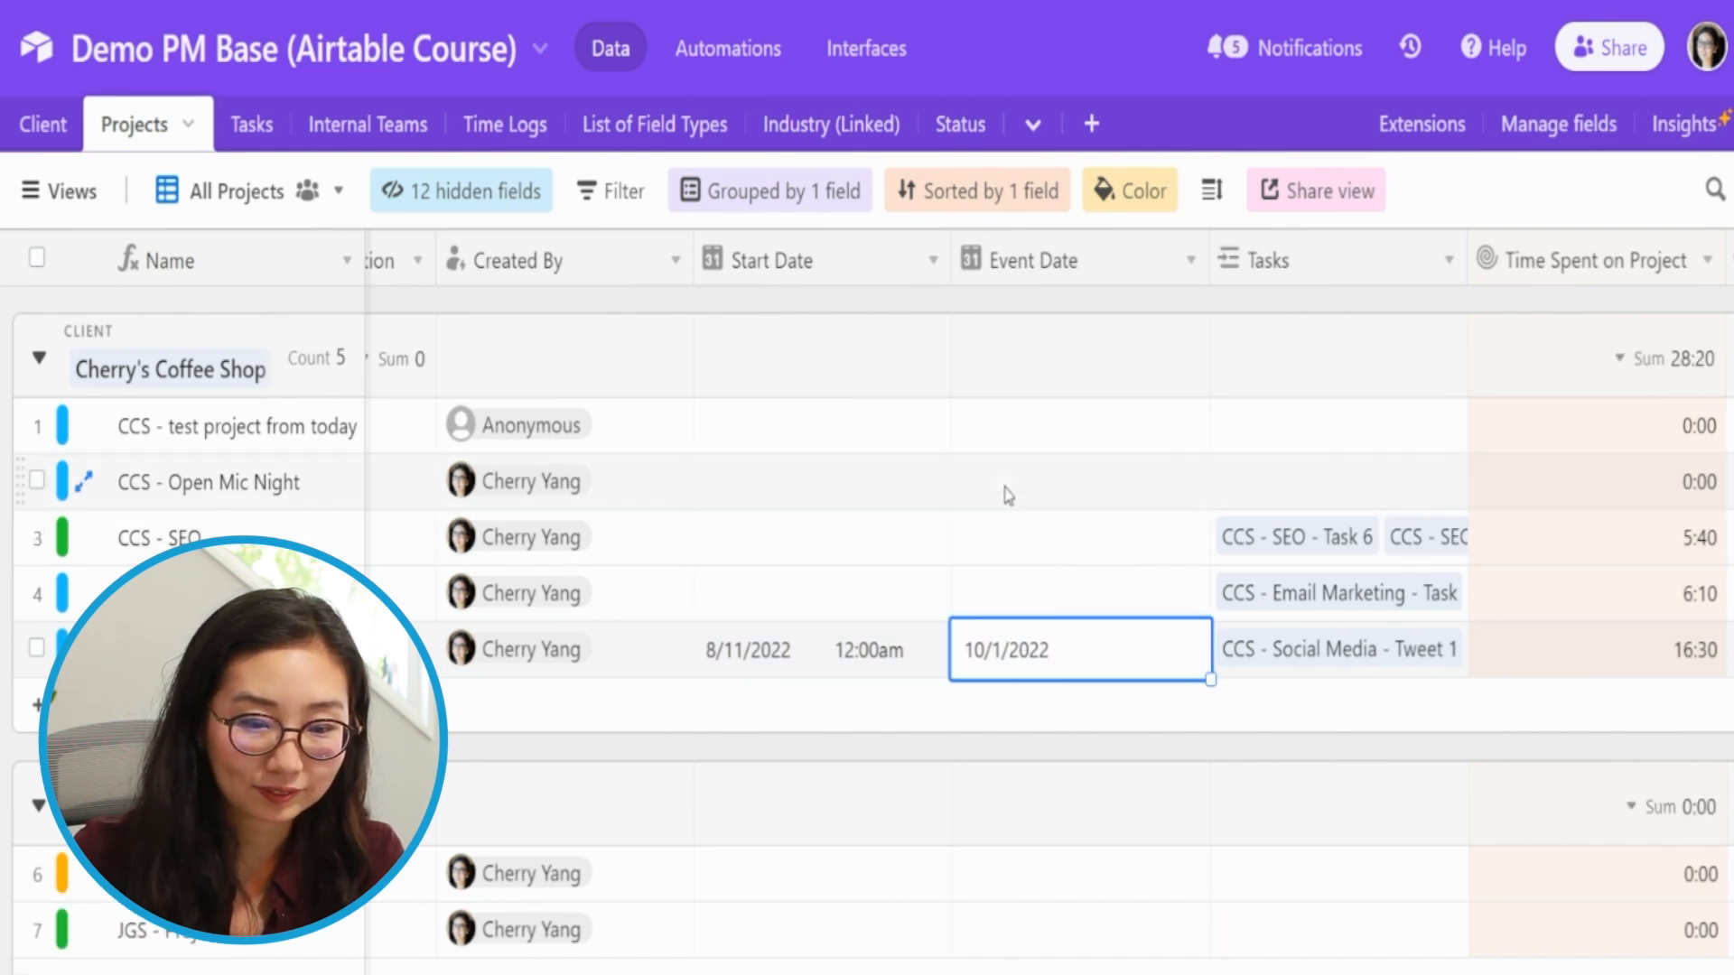
pyautogui.click(950, 502)
pyautogui.hotkey('ctrl', 'v')
pyautogui.click(959, 657)
pyautogui.hotkey('ctrl', 'v')
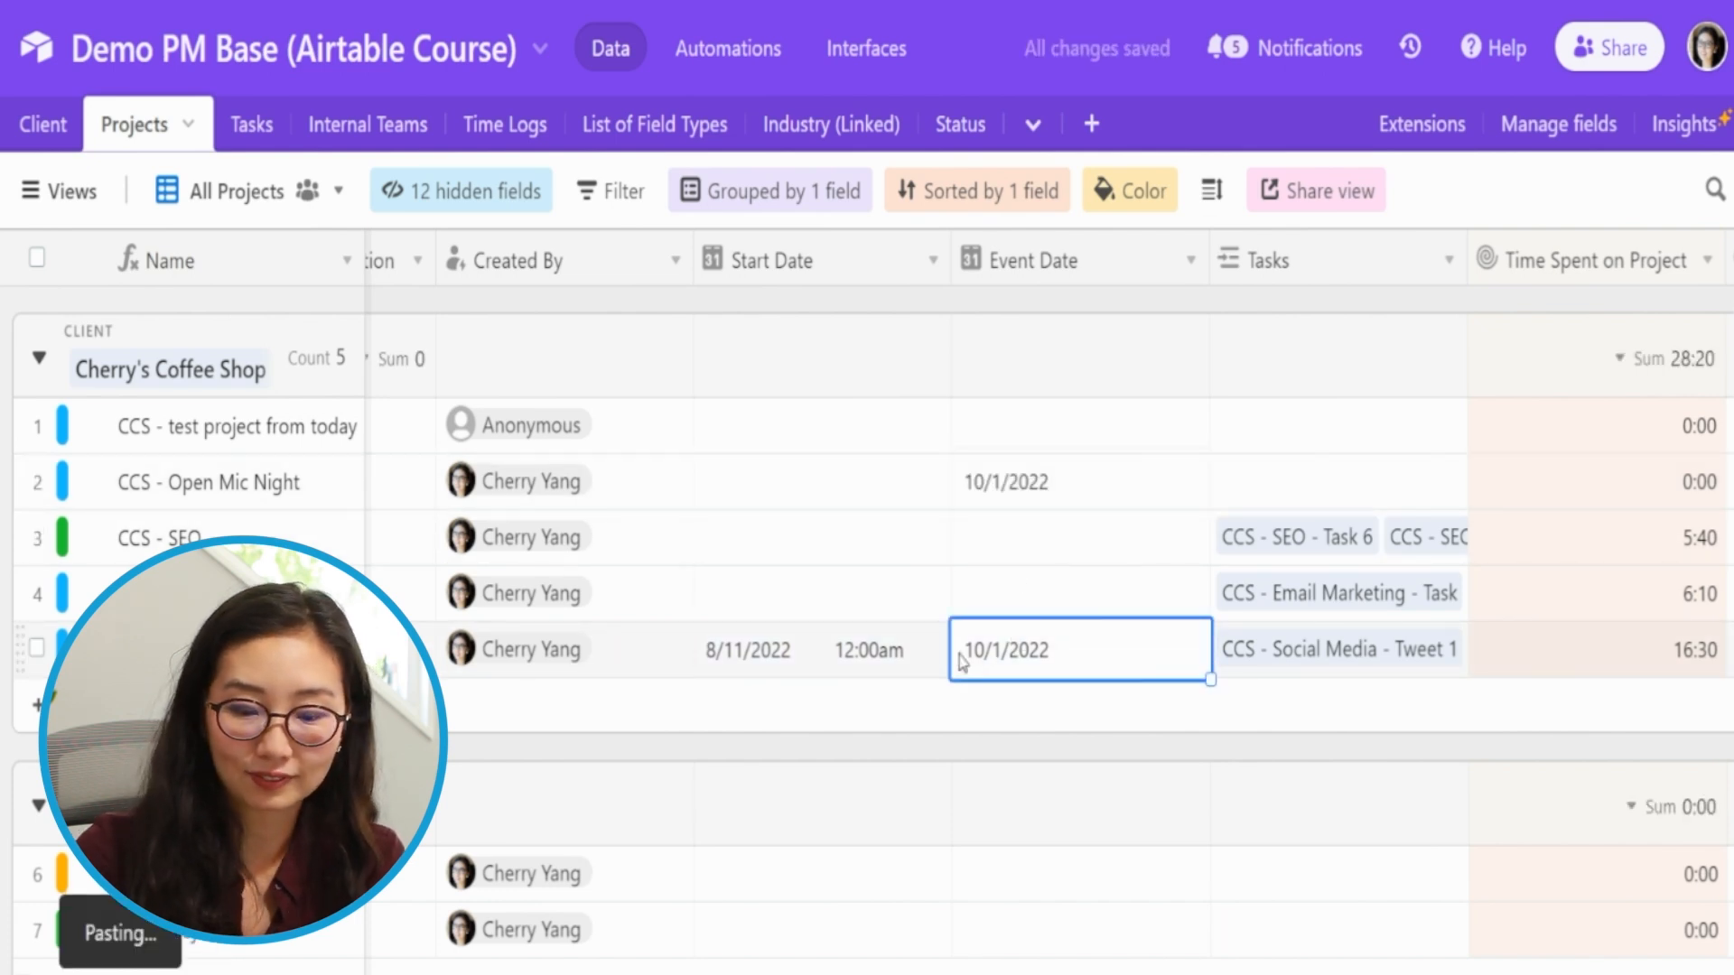
# Step: Set the Project Type of CCS - Open Mic Night to Event by copying it from the Social Media project
pyautogui.hotkey('ctrl', 'Right')
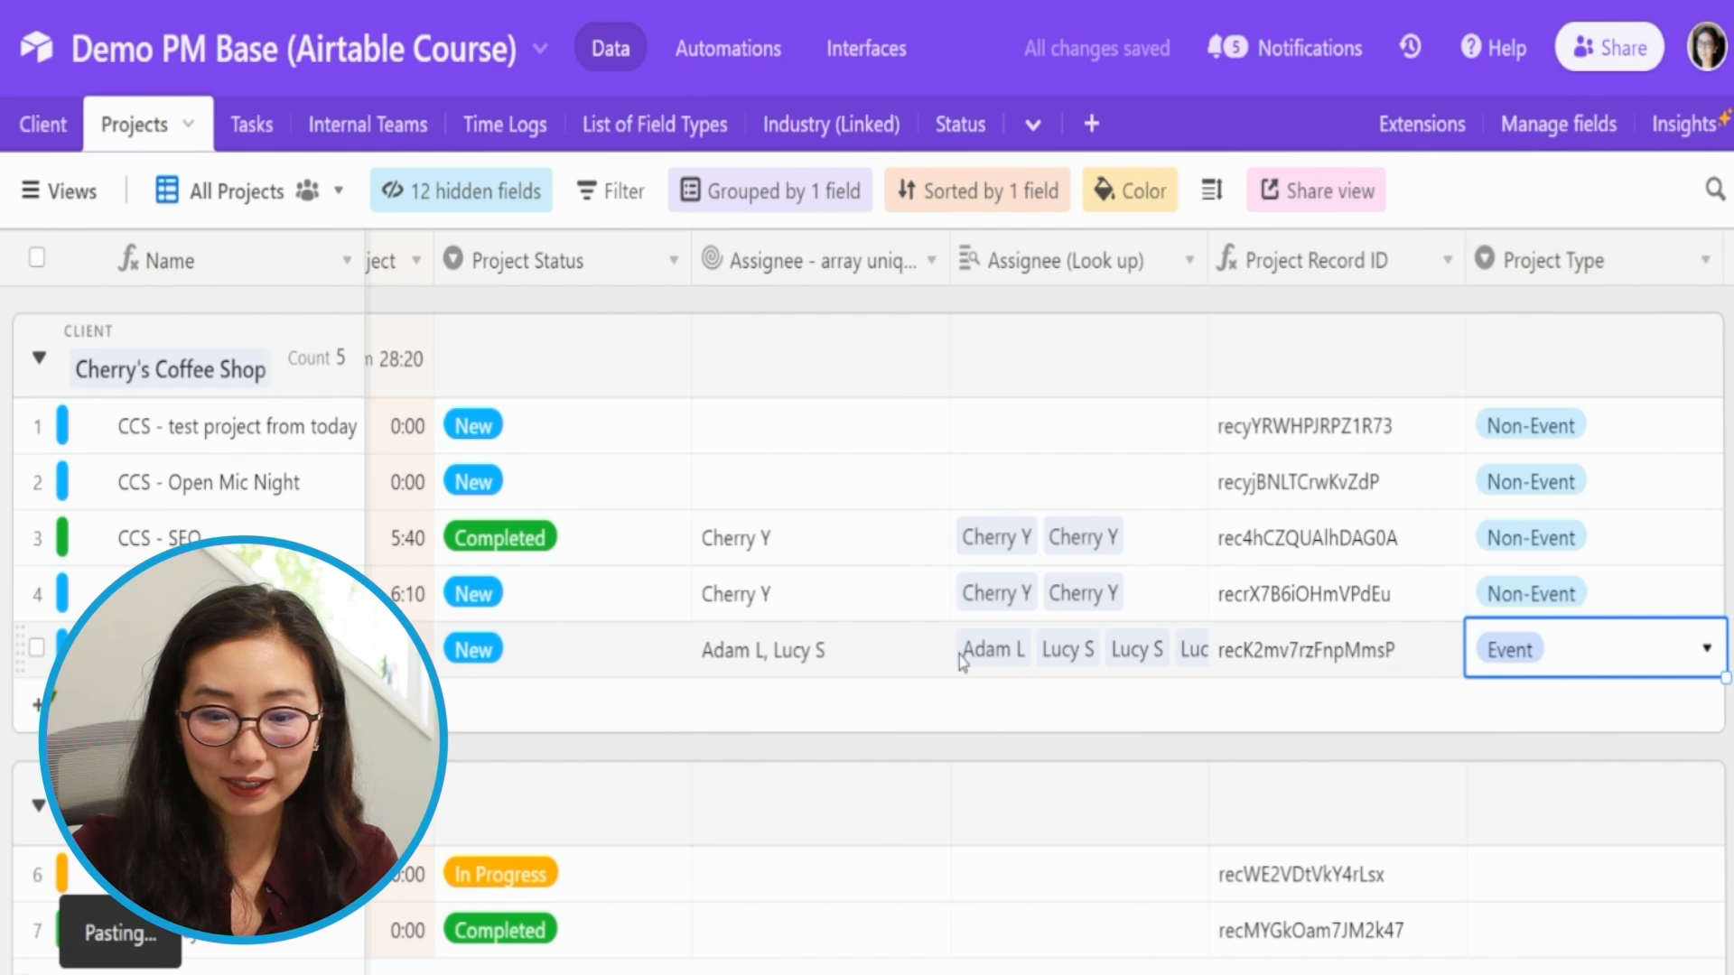
pyautogui.hotkey('ctrl', 'c')
pyautogui.press('Up')
pyautogui.press('Up')
pyautogui.press('Up')
pyautogui.hotkey('ctrl', 'v')
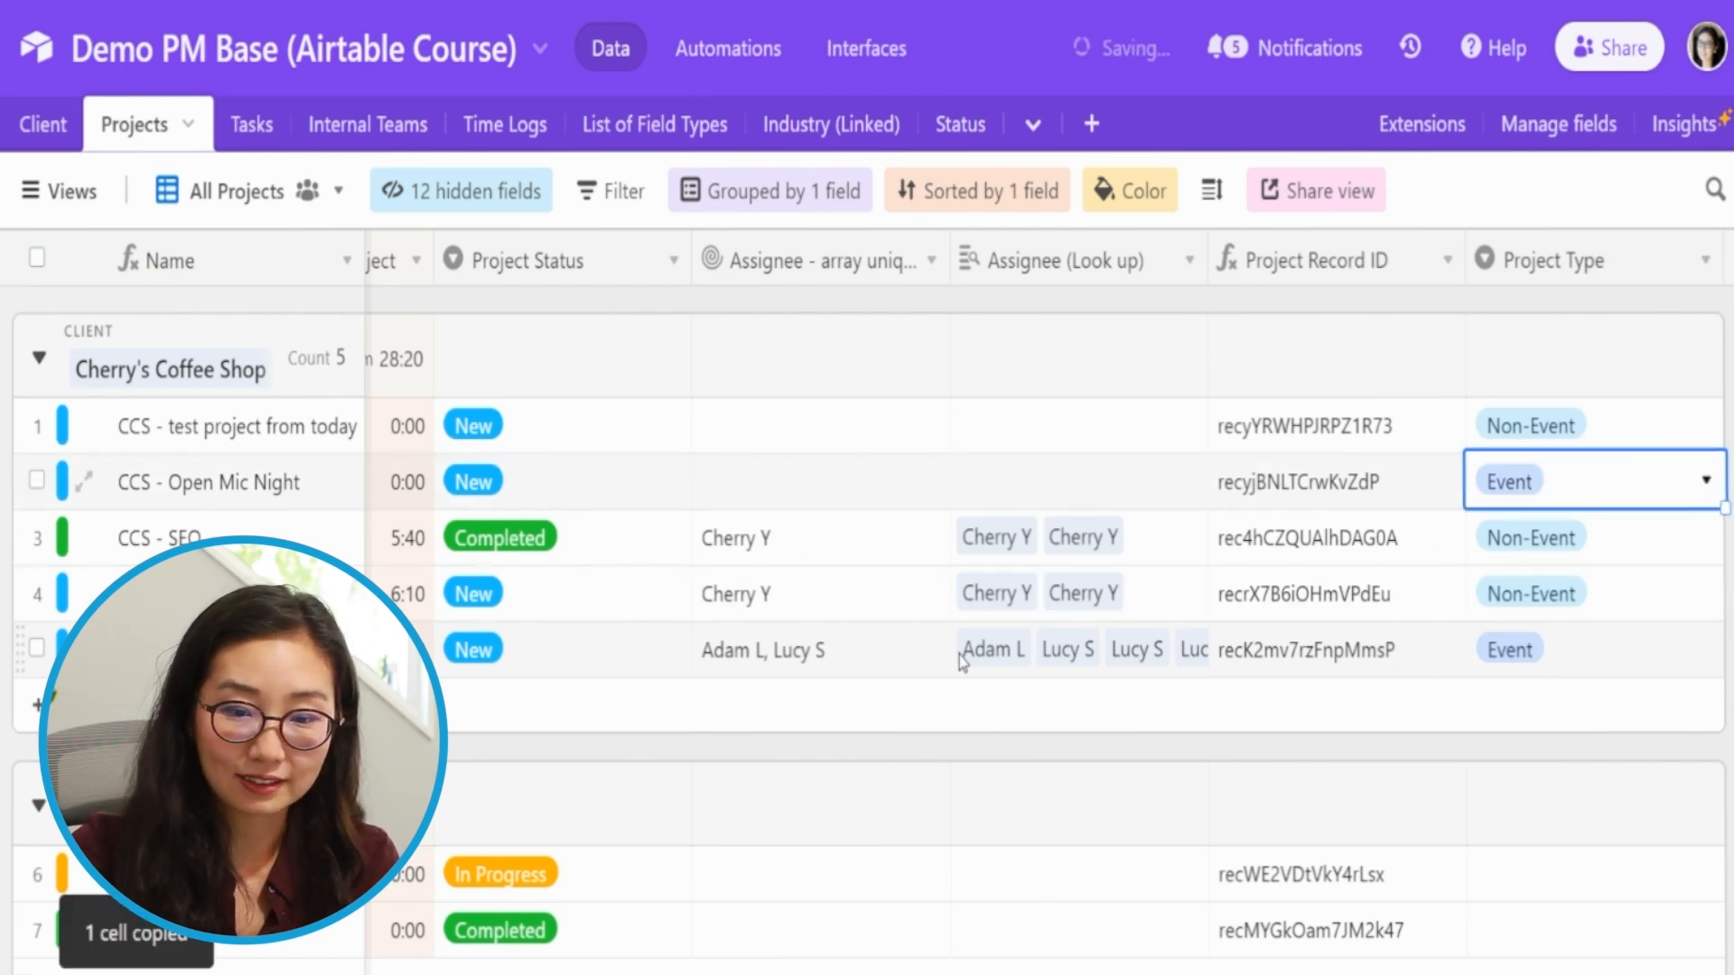
# Step: Set the Project Type of CCS - Social Media to Non-Event by copying it from the record above
pyautogui.press('Down')
pyautogui.press('Down')
pyautogui.hotkey('ctrl', 'c')
pyautogui.press('Down')
pyautogui.hotkey('ctrl', 'v')
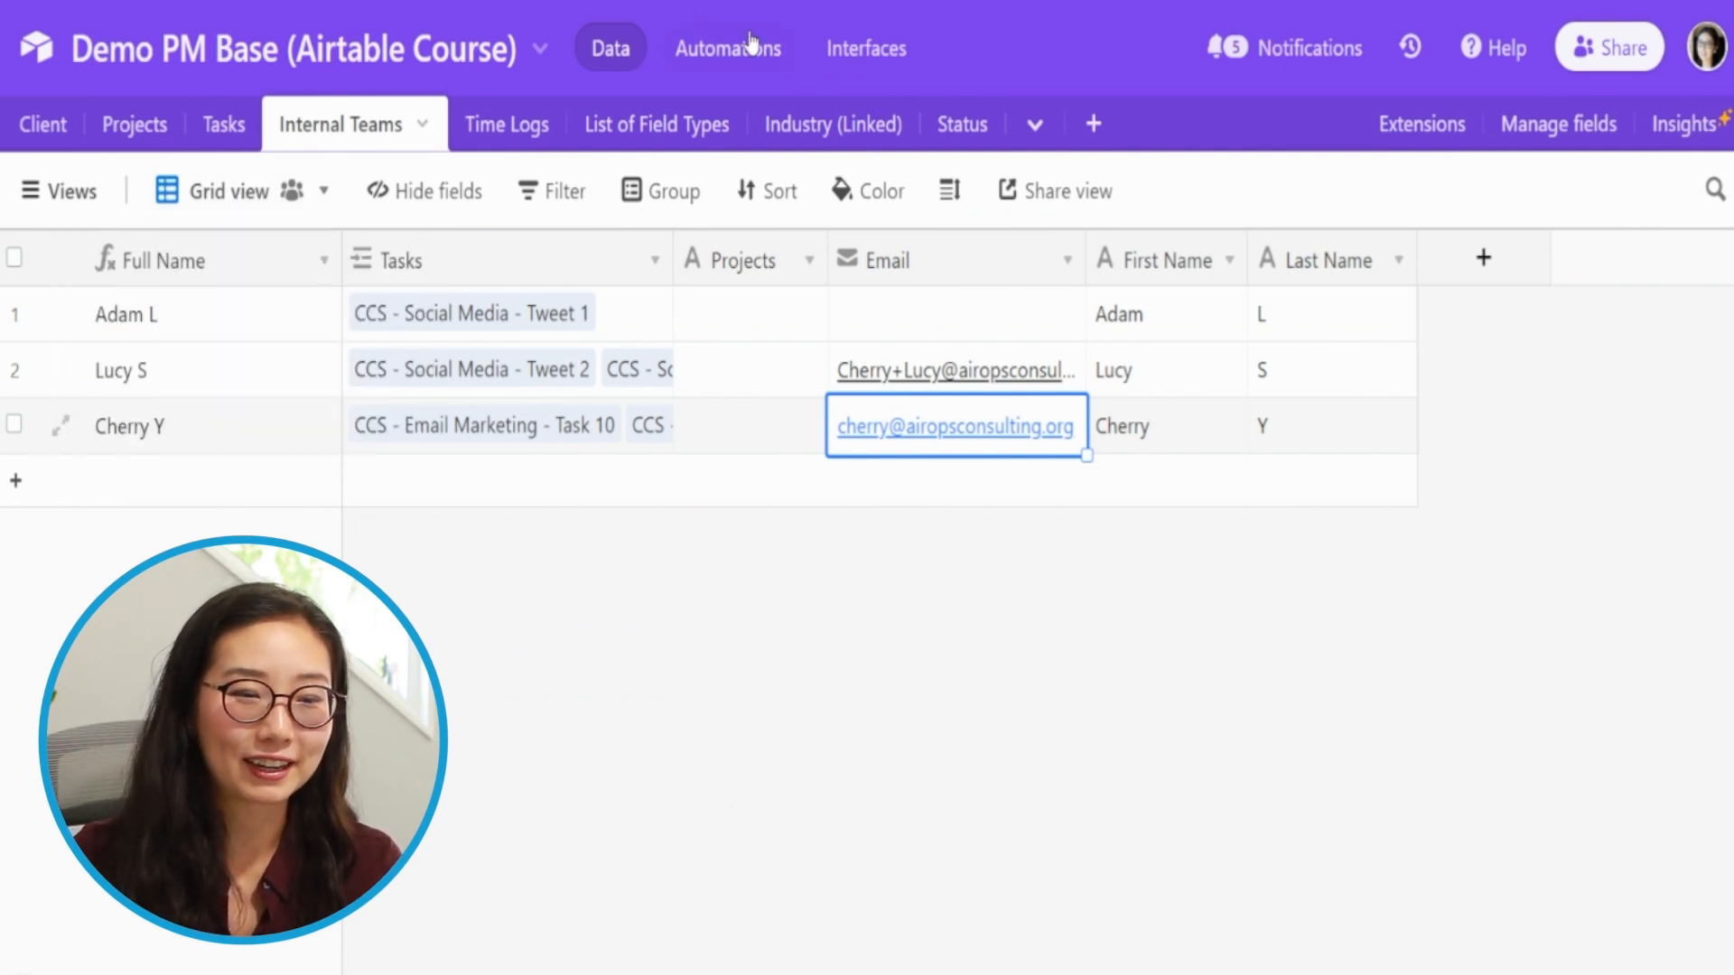
# Step: Return to the Calendar Invite for Events automation and test its trigger with the CCS - Open Mic Night record
pyautogui.click(746, 60)
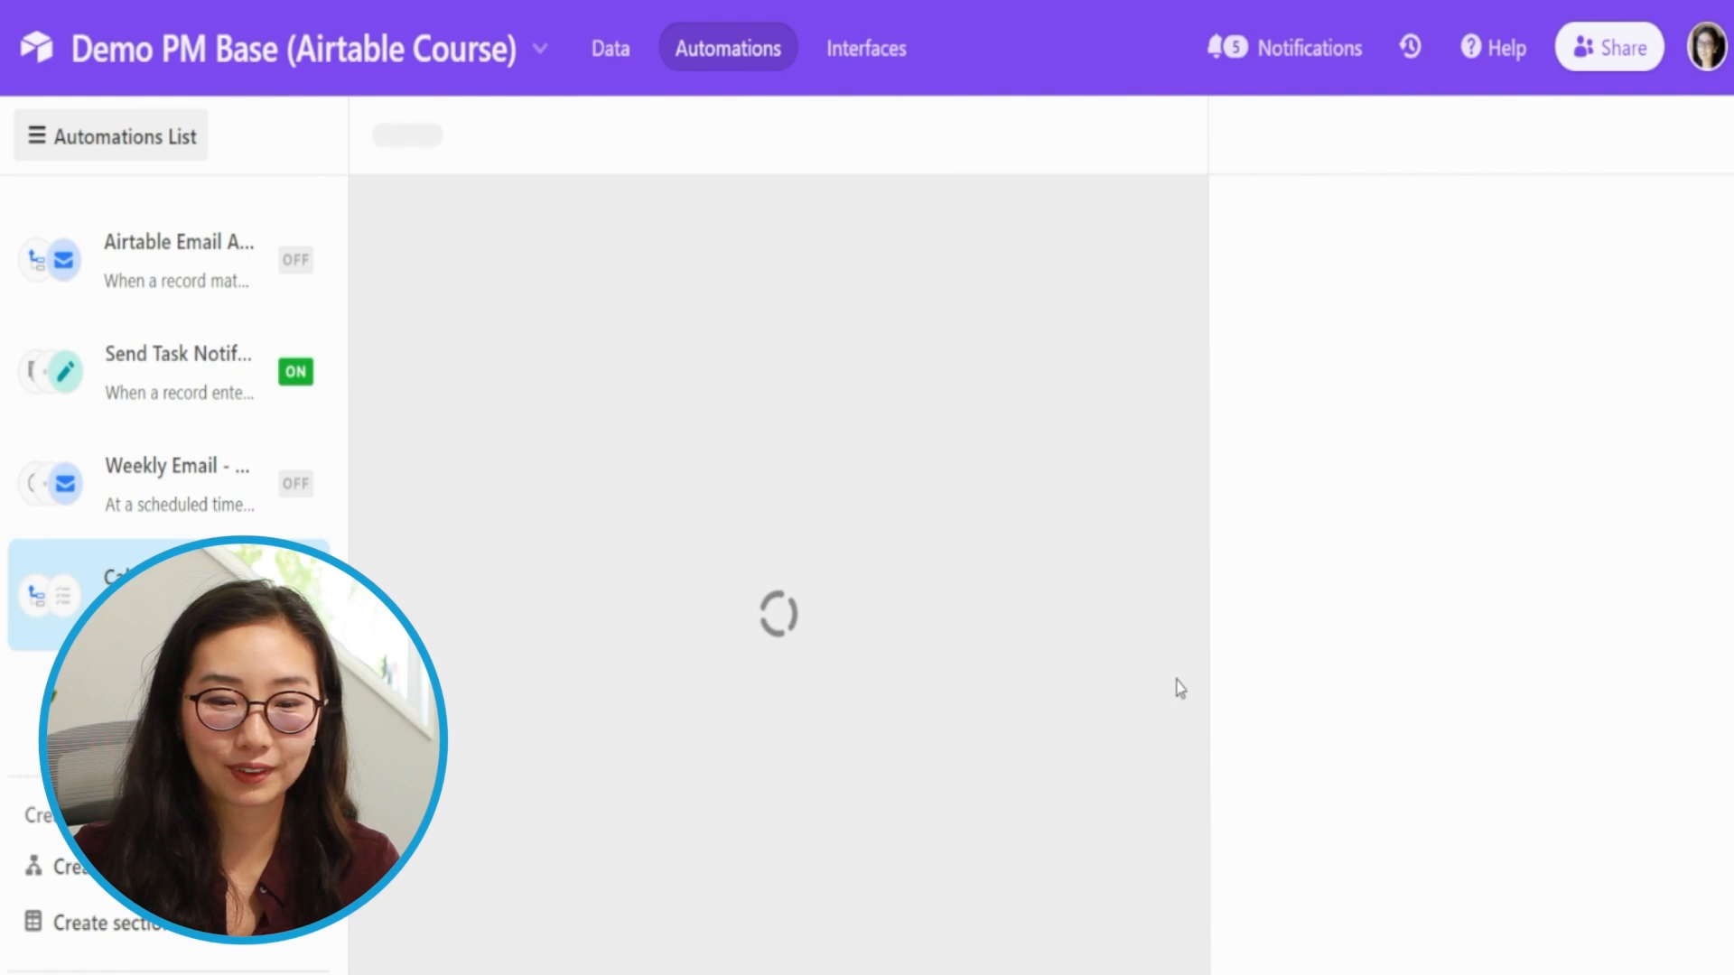
pyautogui.scroll(-1, 1521, 605)
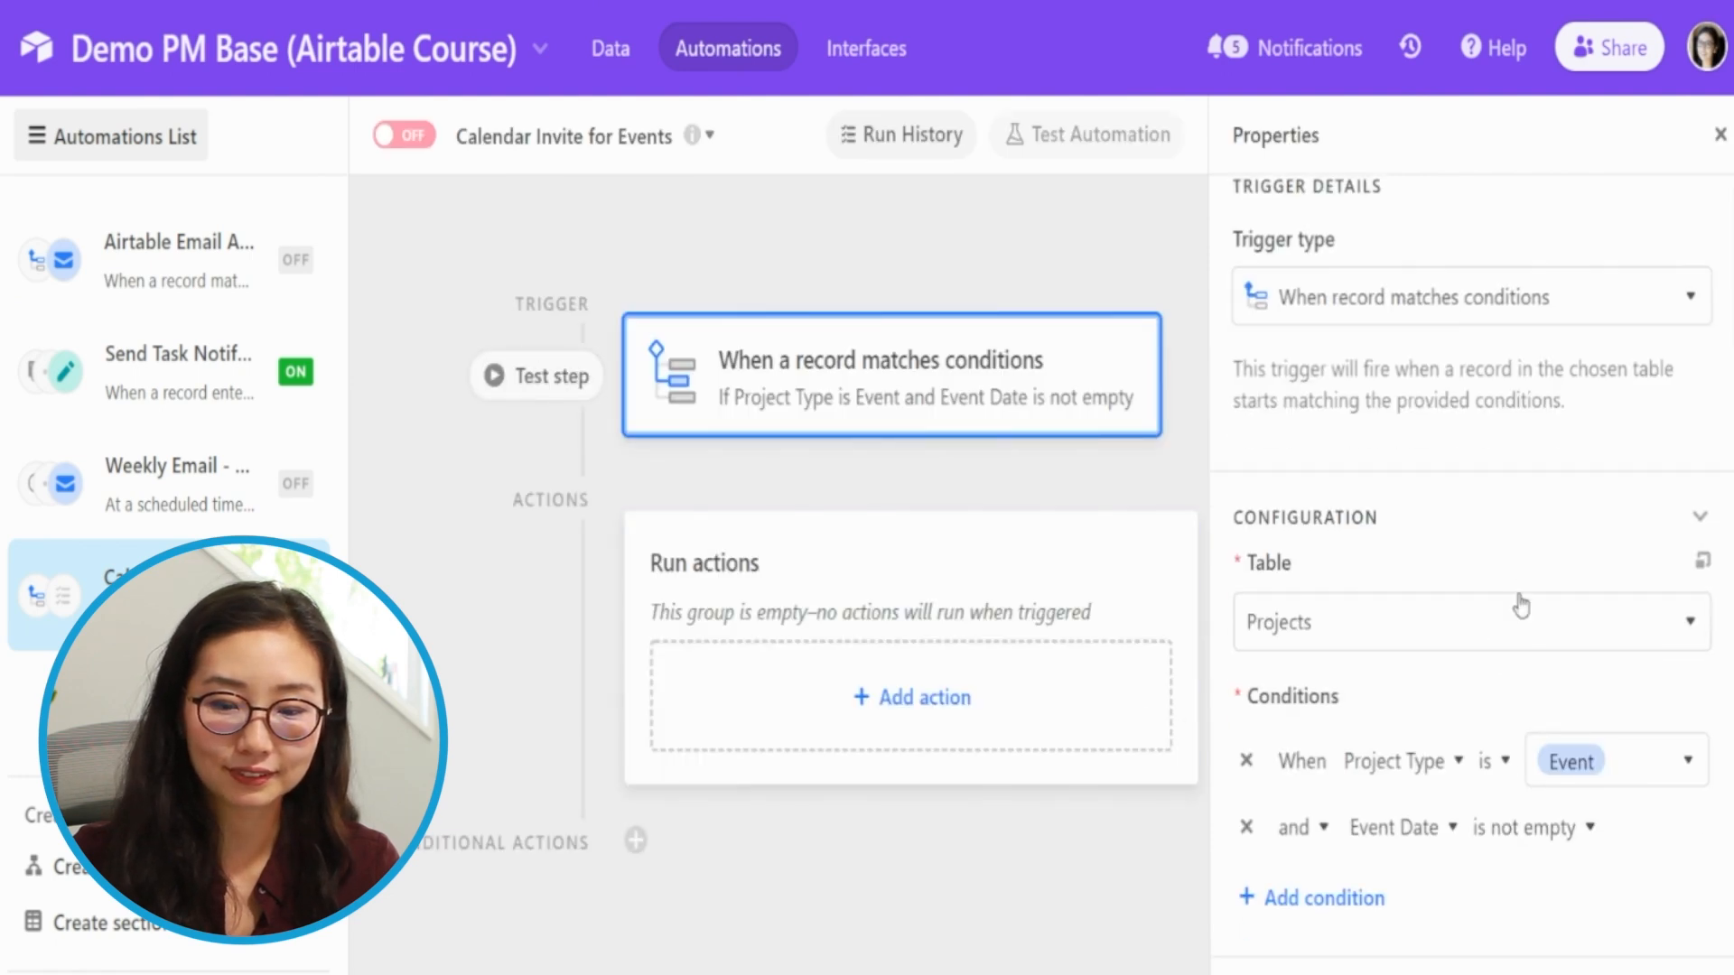
pyautogui.scroll(-5, 1522, 605)
pyautogui.click(1626, 915)
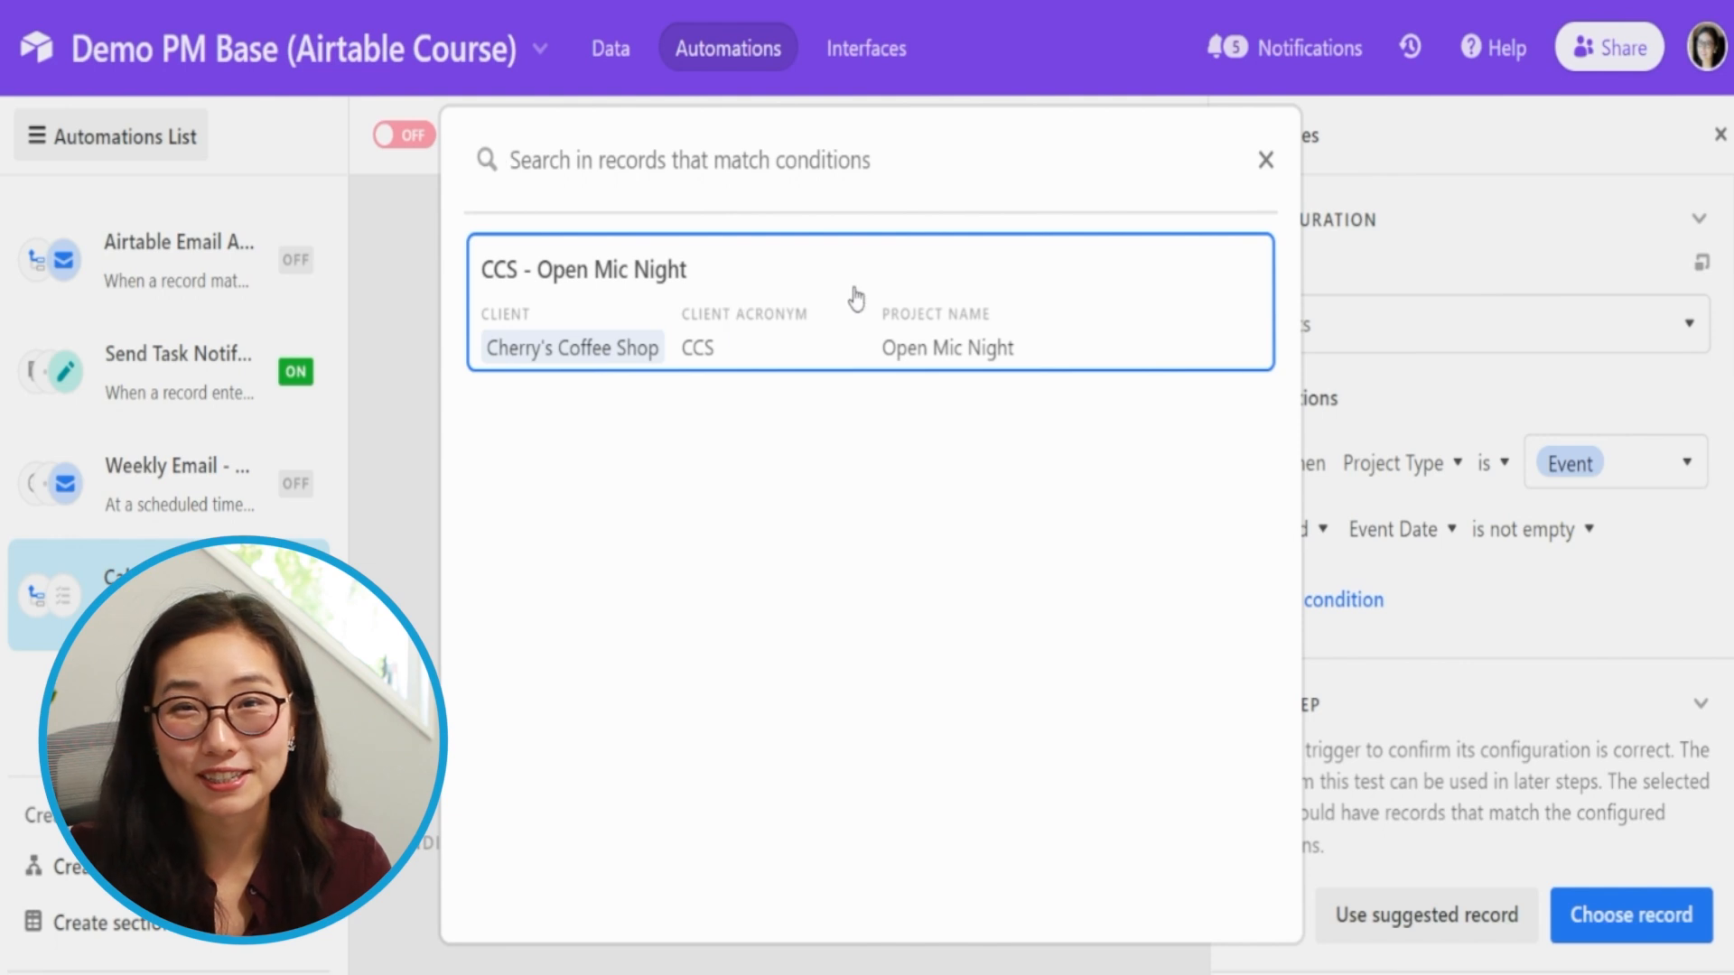
pyautogui.click(833, 325)
# Step: Add a Google Calendar Create event action to the automation and give it the description "Create Google Cal Invite"
pyautogui.click(917, 732)
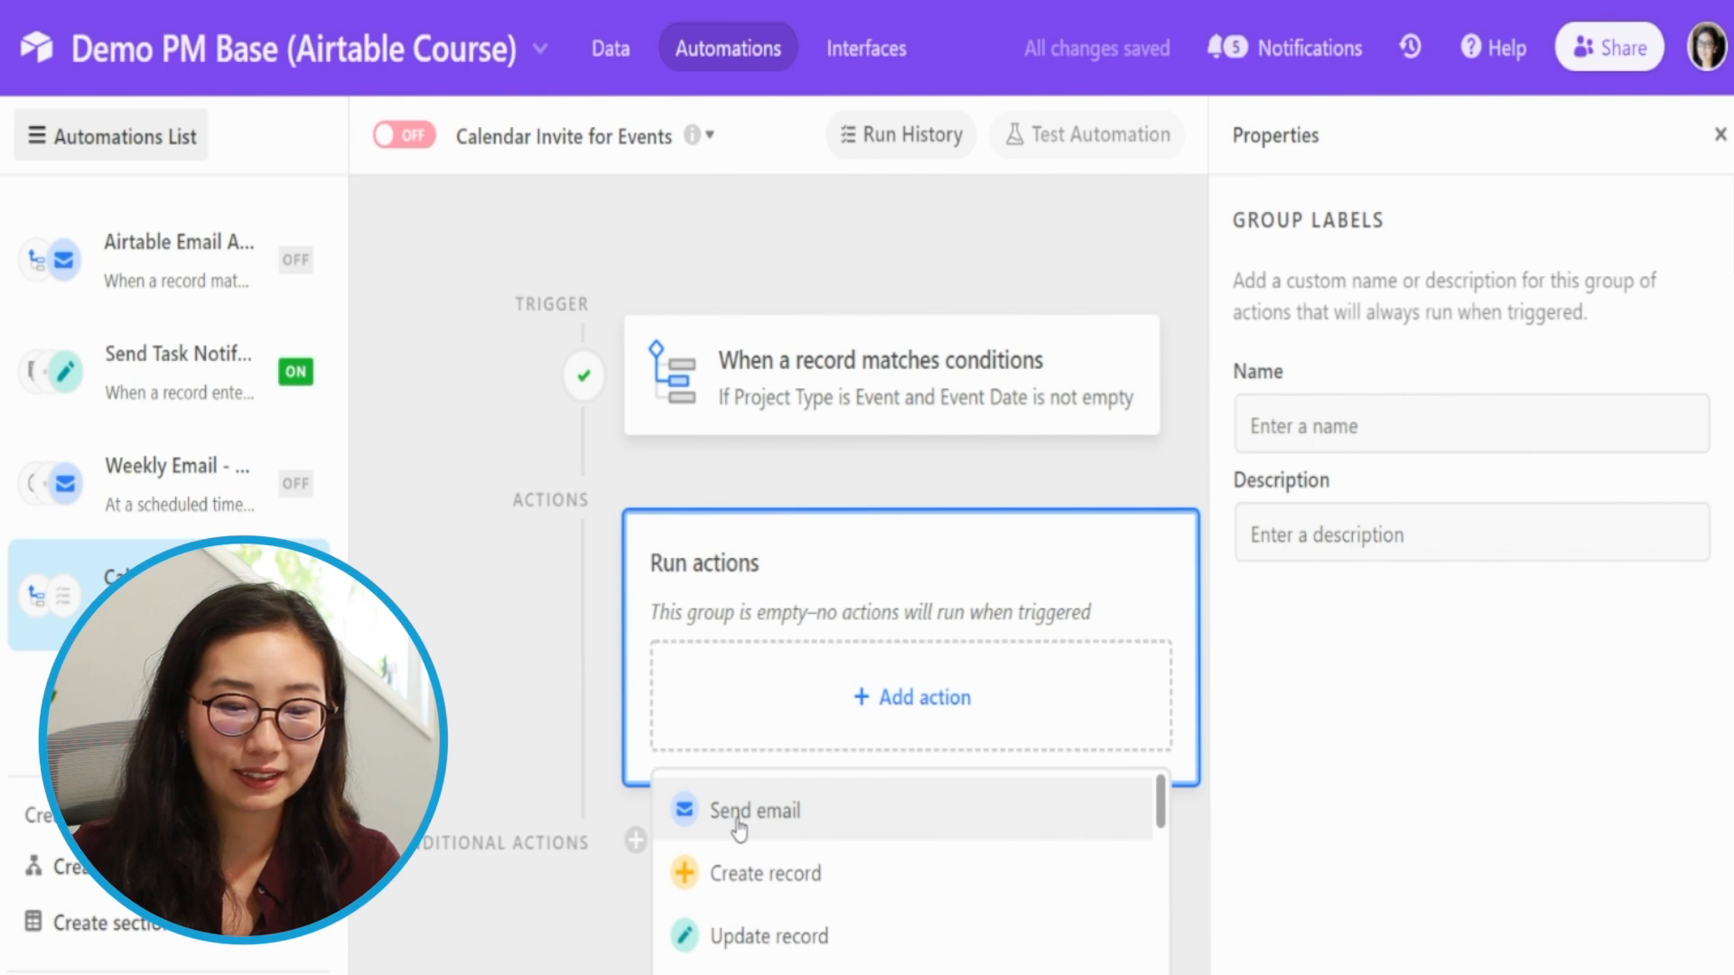
pyautogui.scroll(-10, 911, 813)
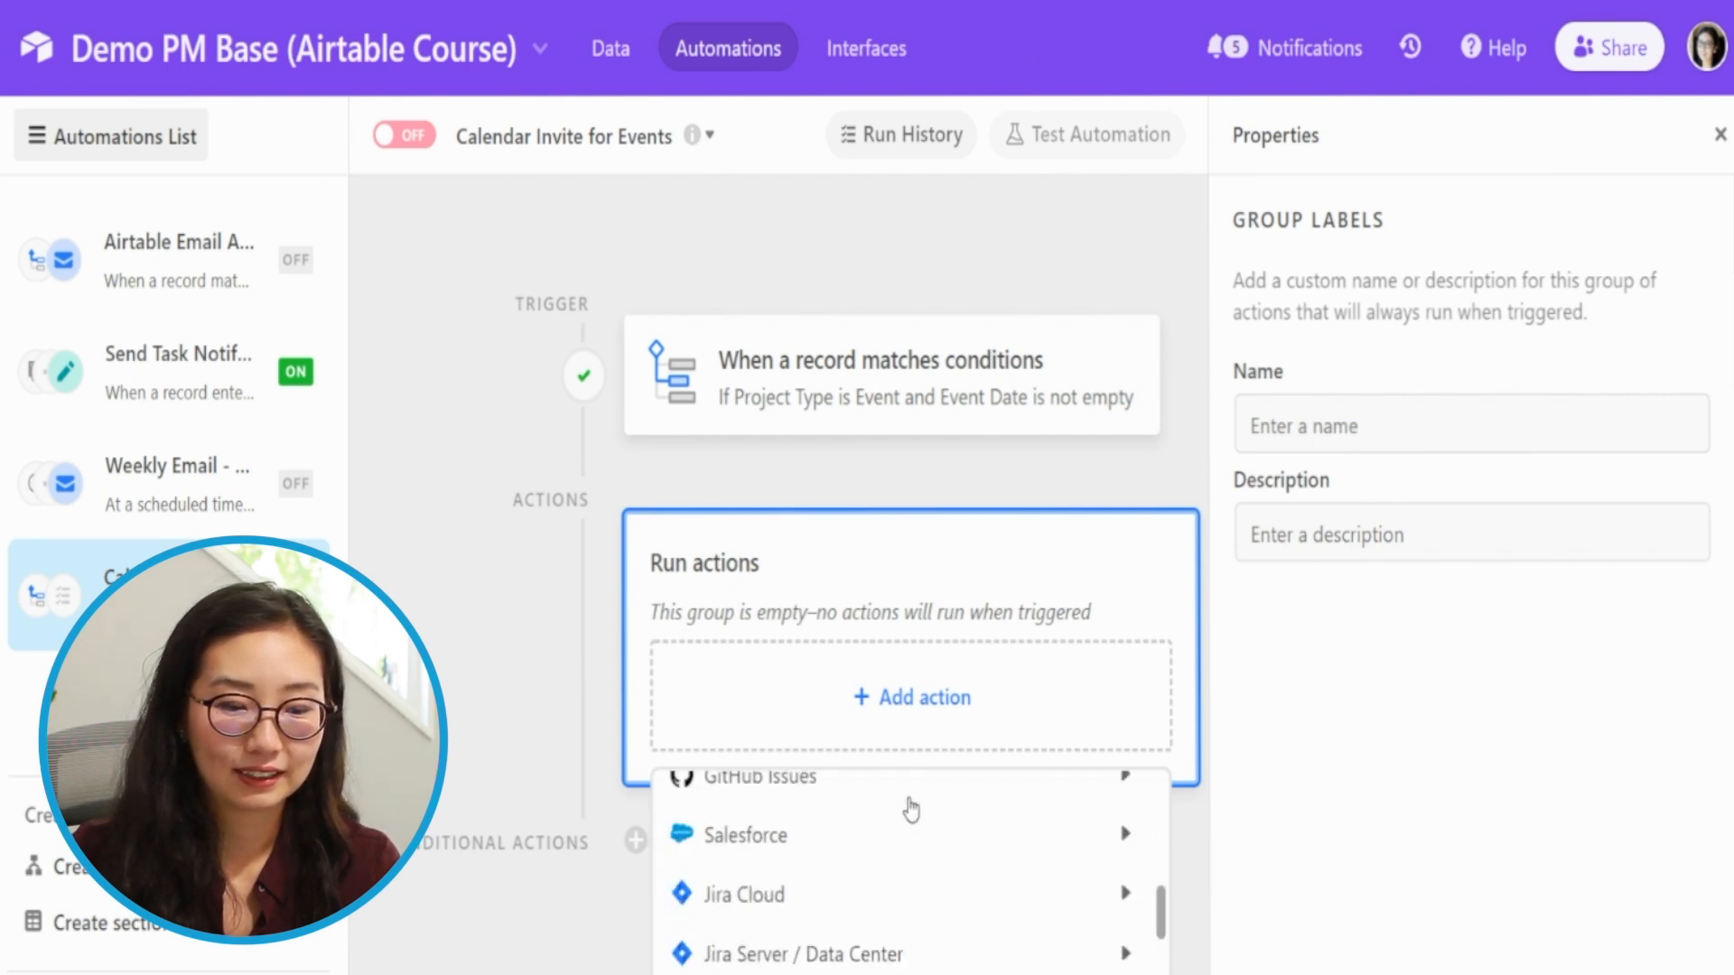
pyautogui.scroll(-3, 912, 808)
pyautogui.scroll(10, 917, 811)
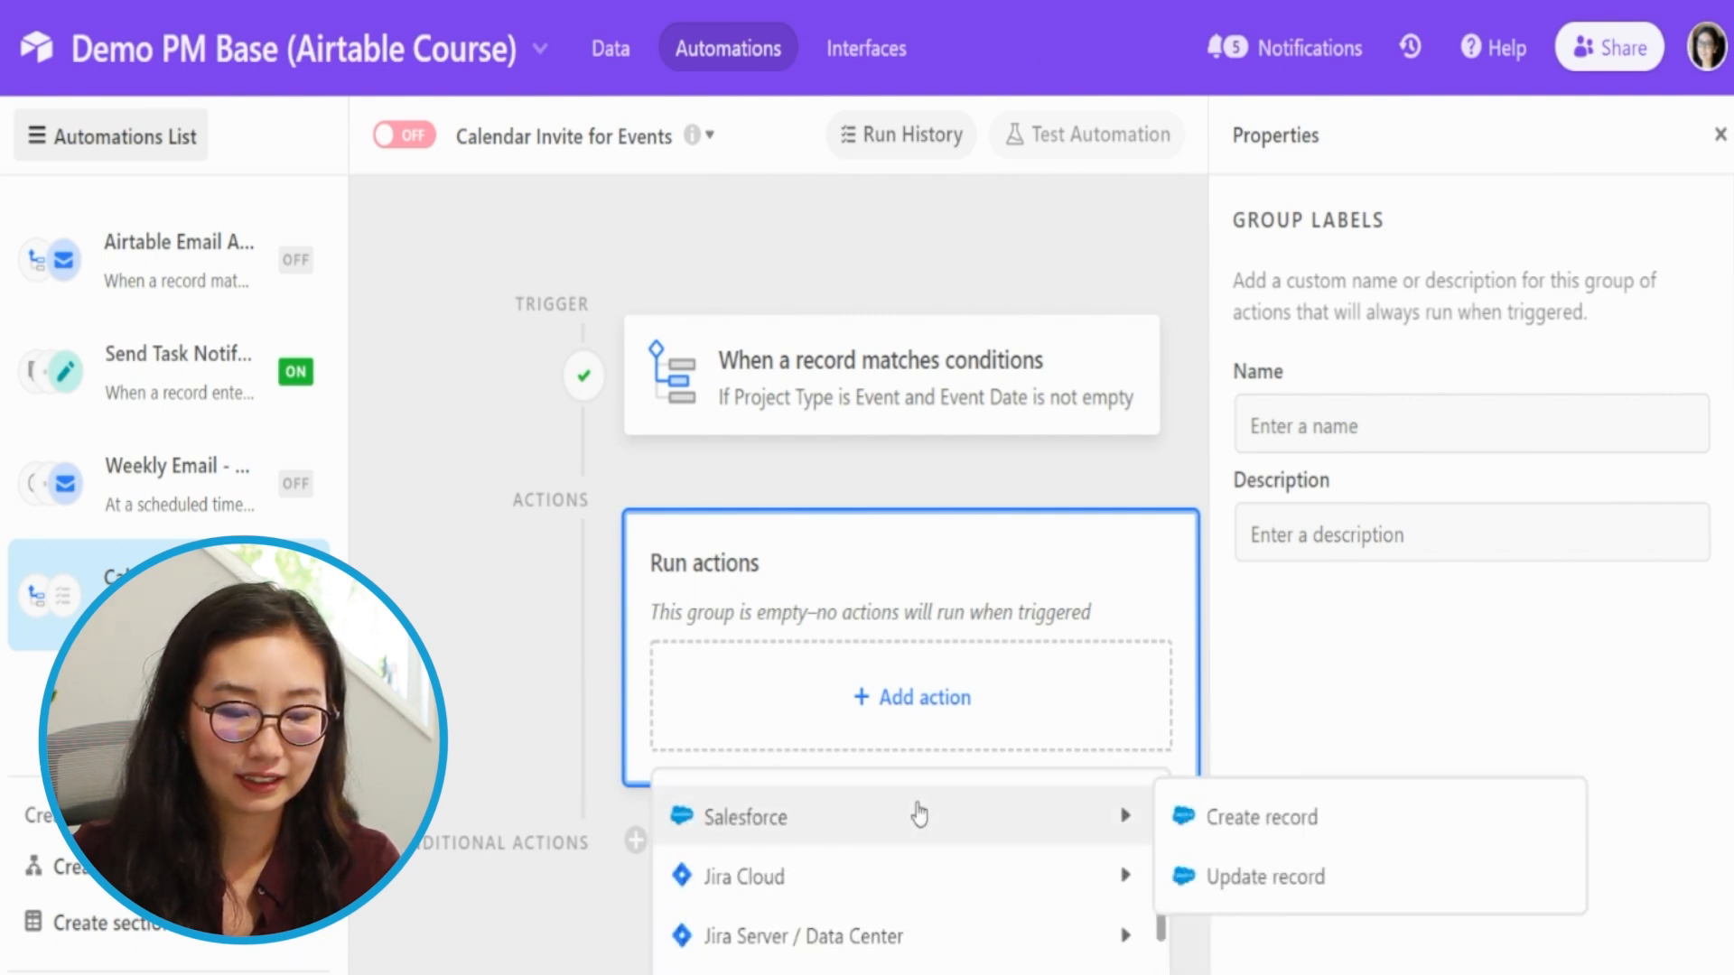
pyautogui.moveTo(912, 967)
pyautogui.scroll(-2, 867, 957)
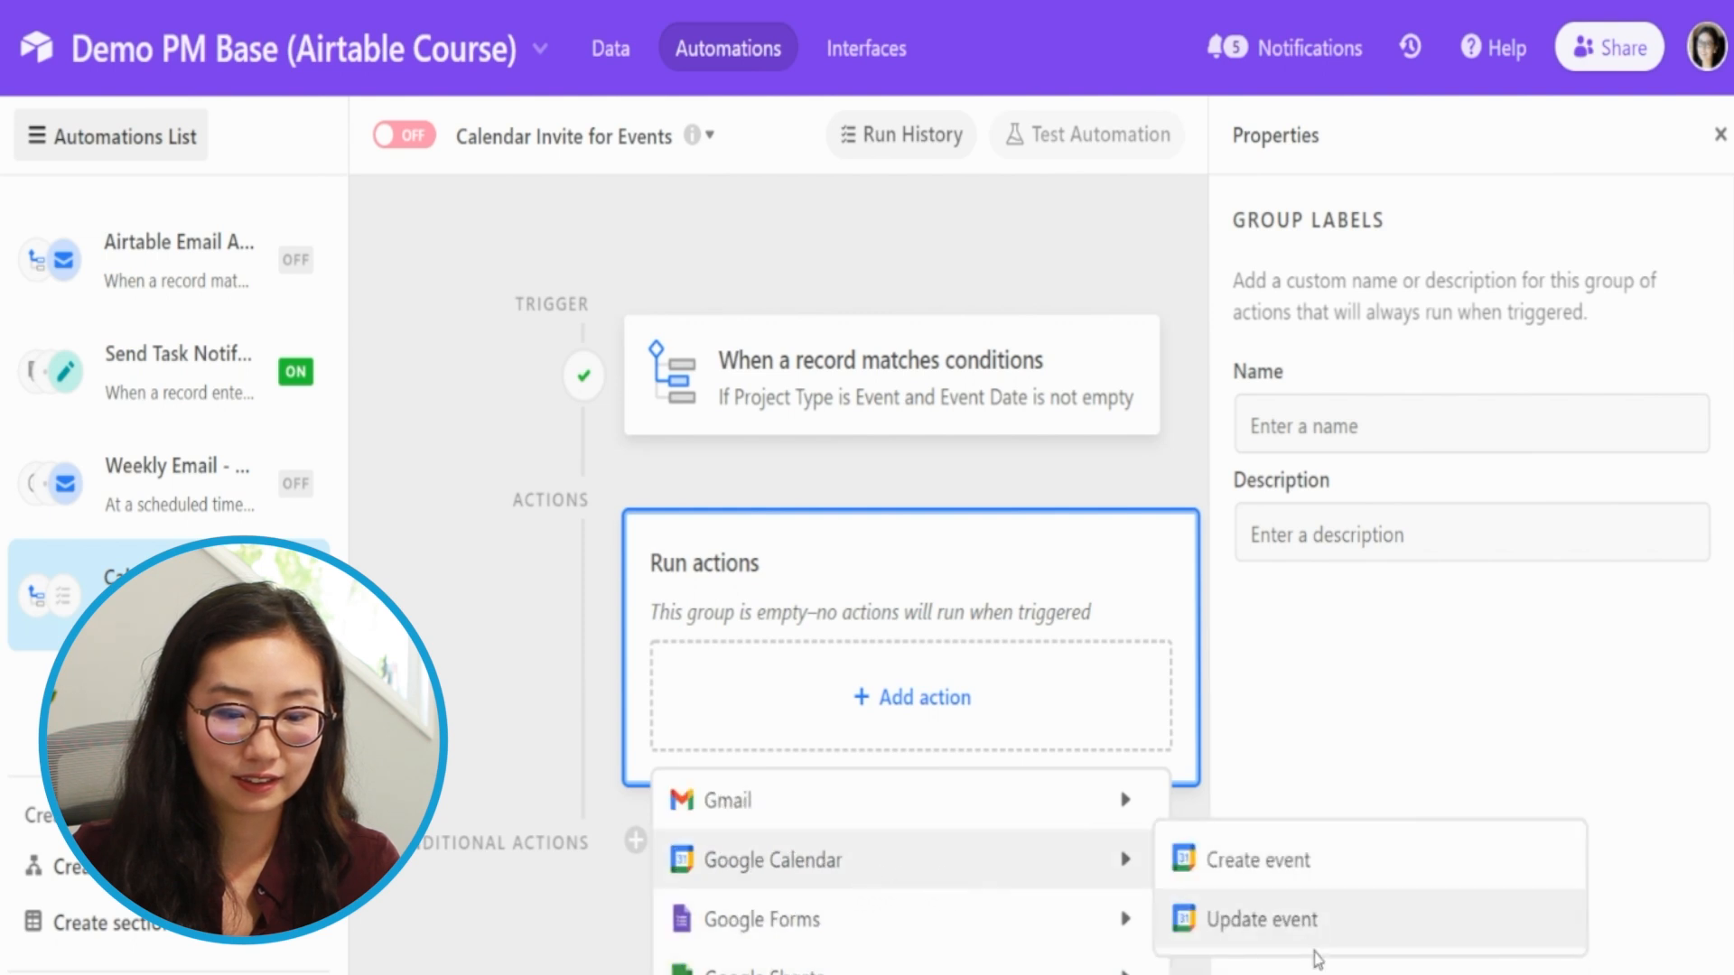
pyautogui.click(1297, 860)
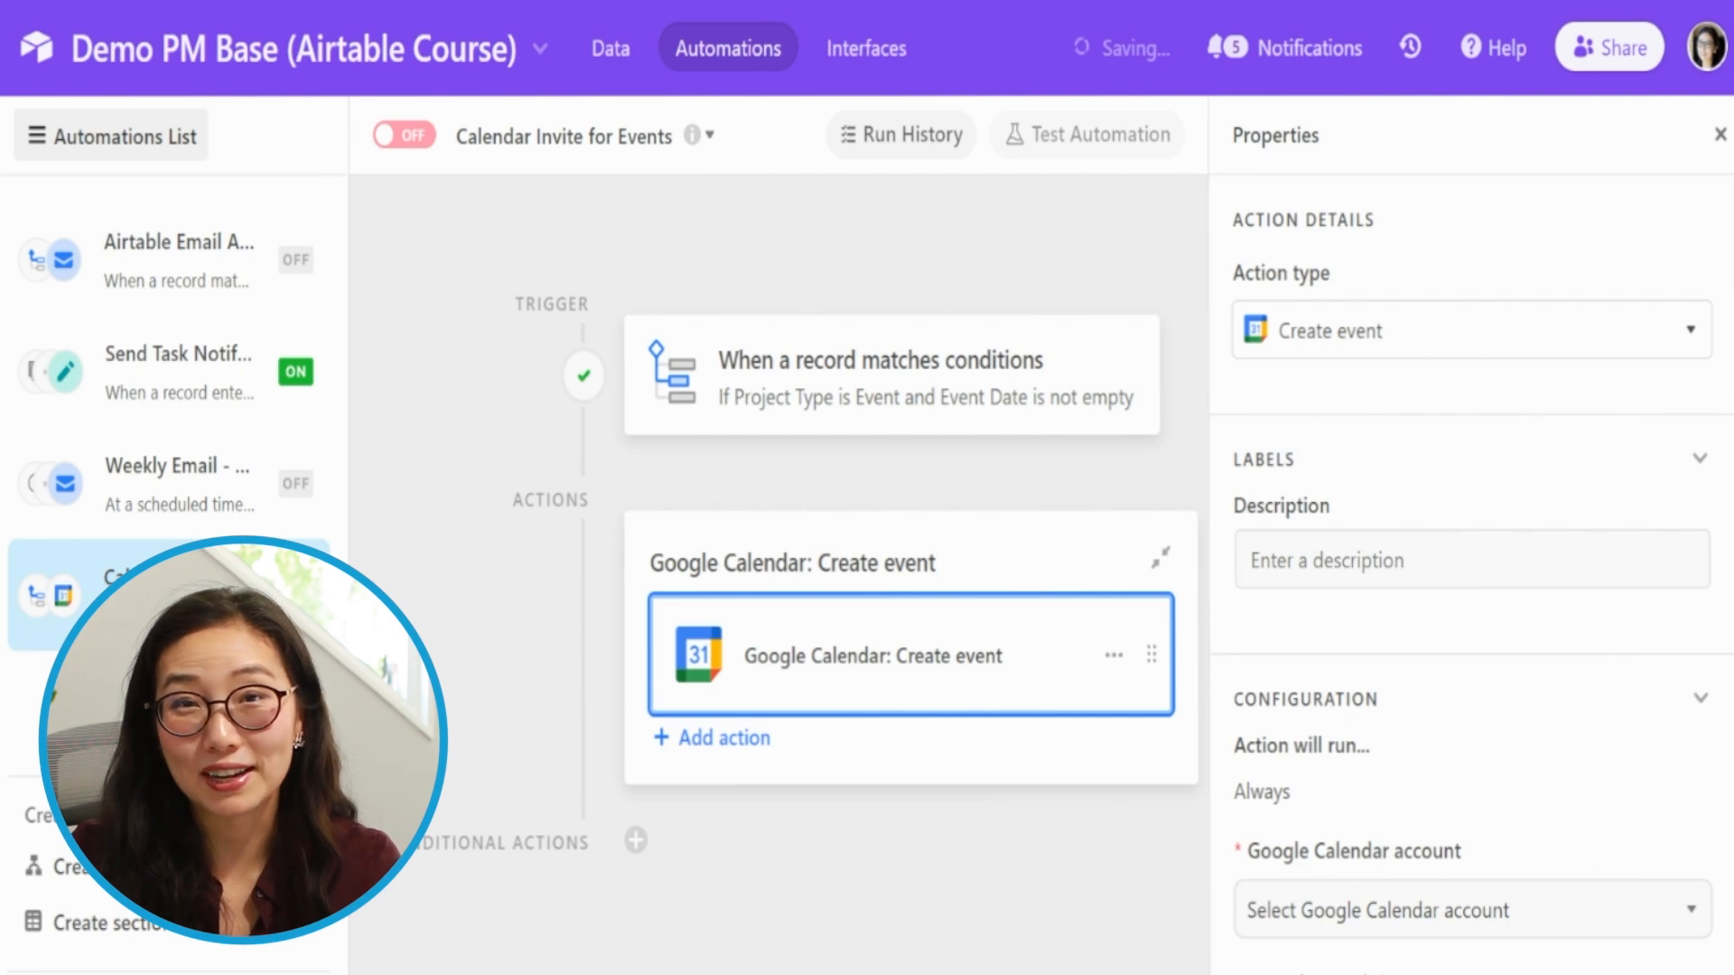
pyautogui.click(1315, 548)
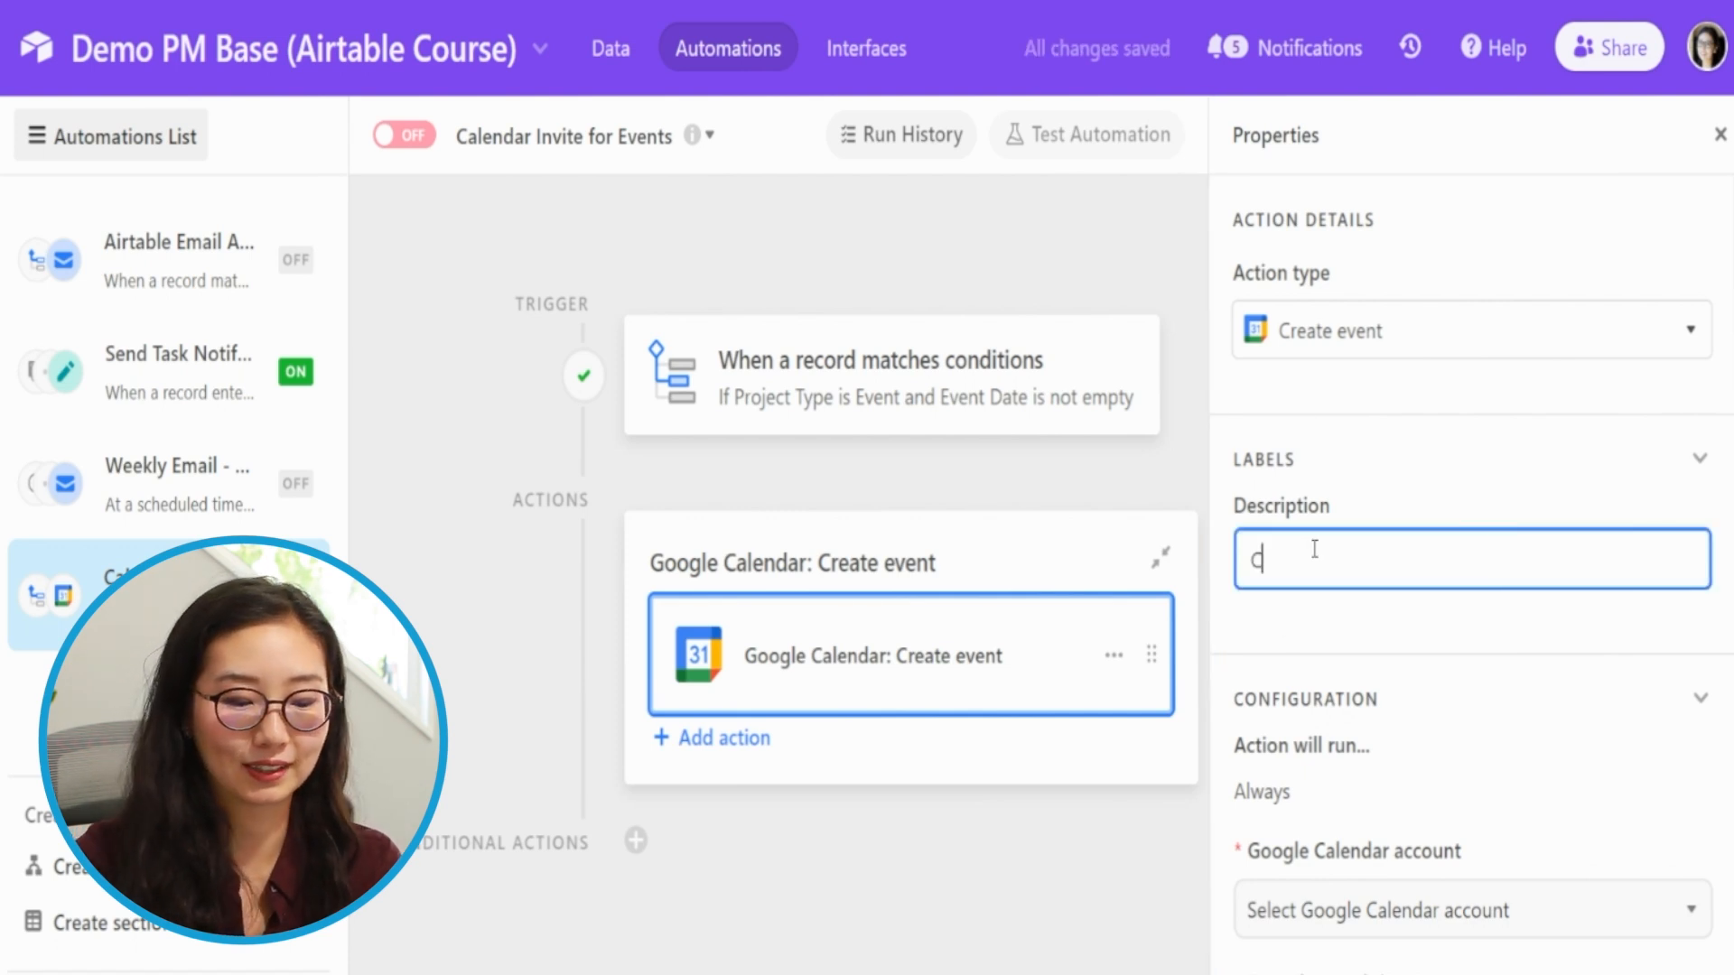
pyautogui.write('Create Google Cal Invite')
# Step: Set the Create event action to use Google Calendar account 2 and the Lead Follow Up calendar
pyautogui.scroll(-5, 1355, 619)
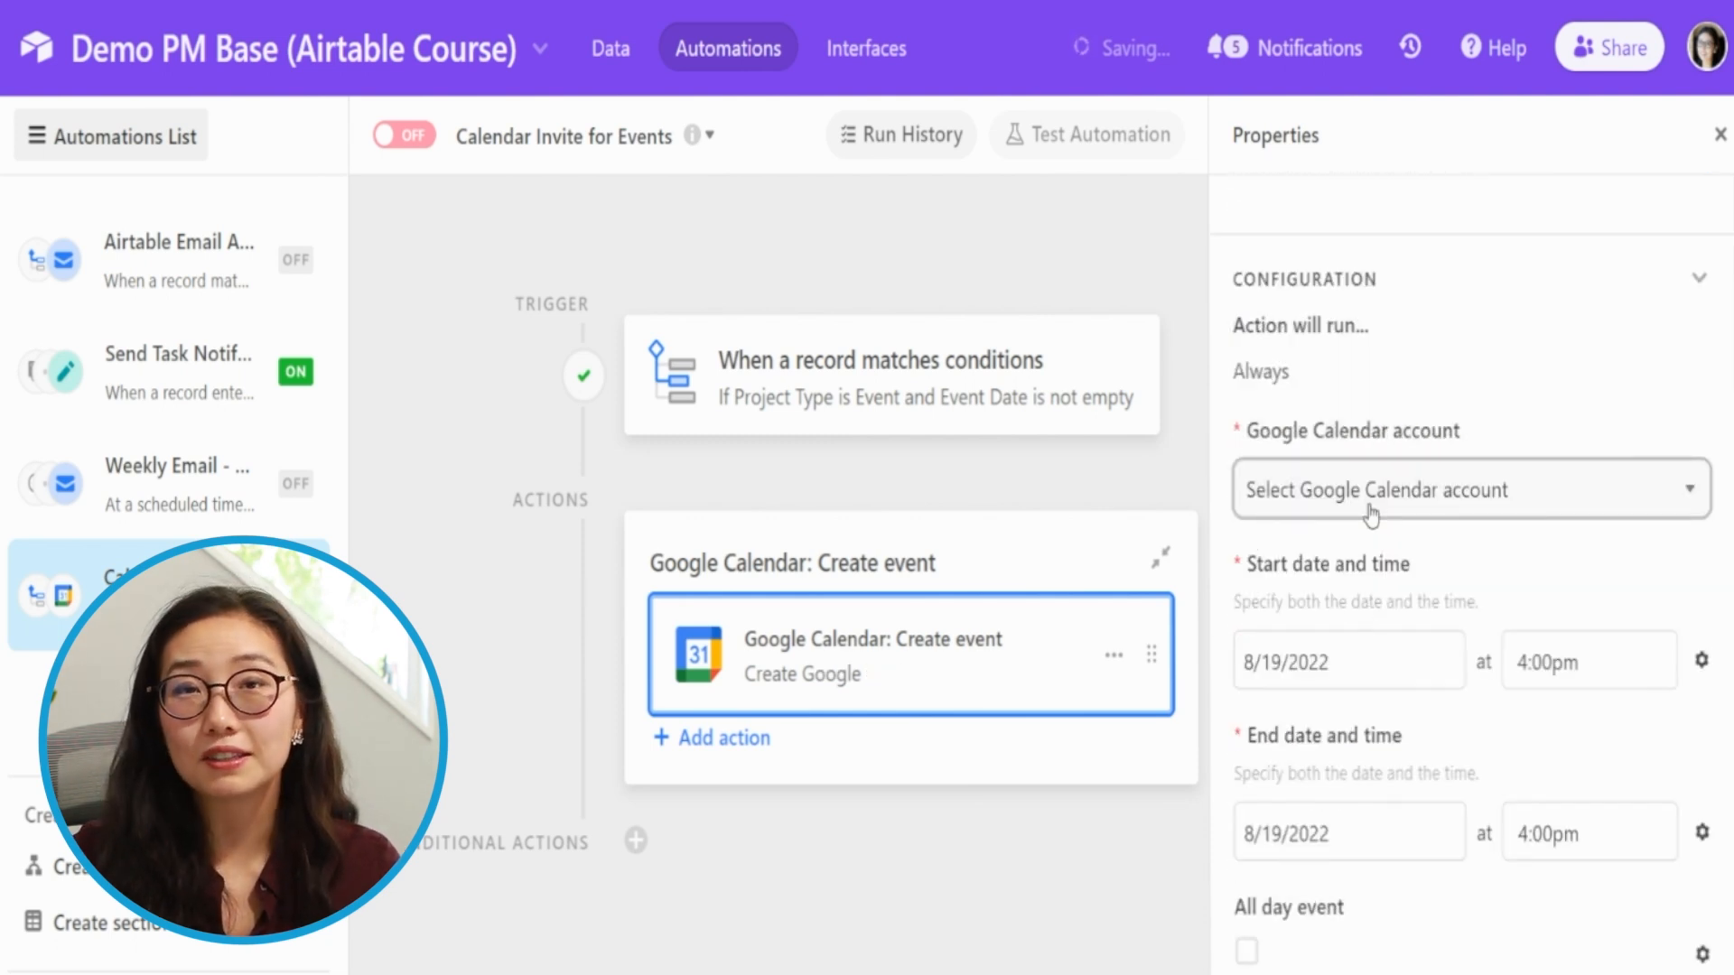
pyautogui.click(1371, 517)
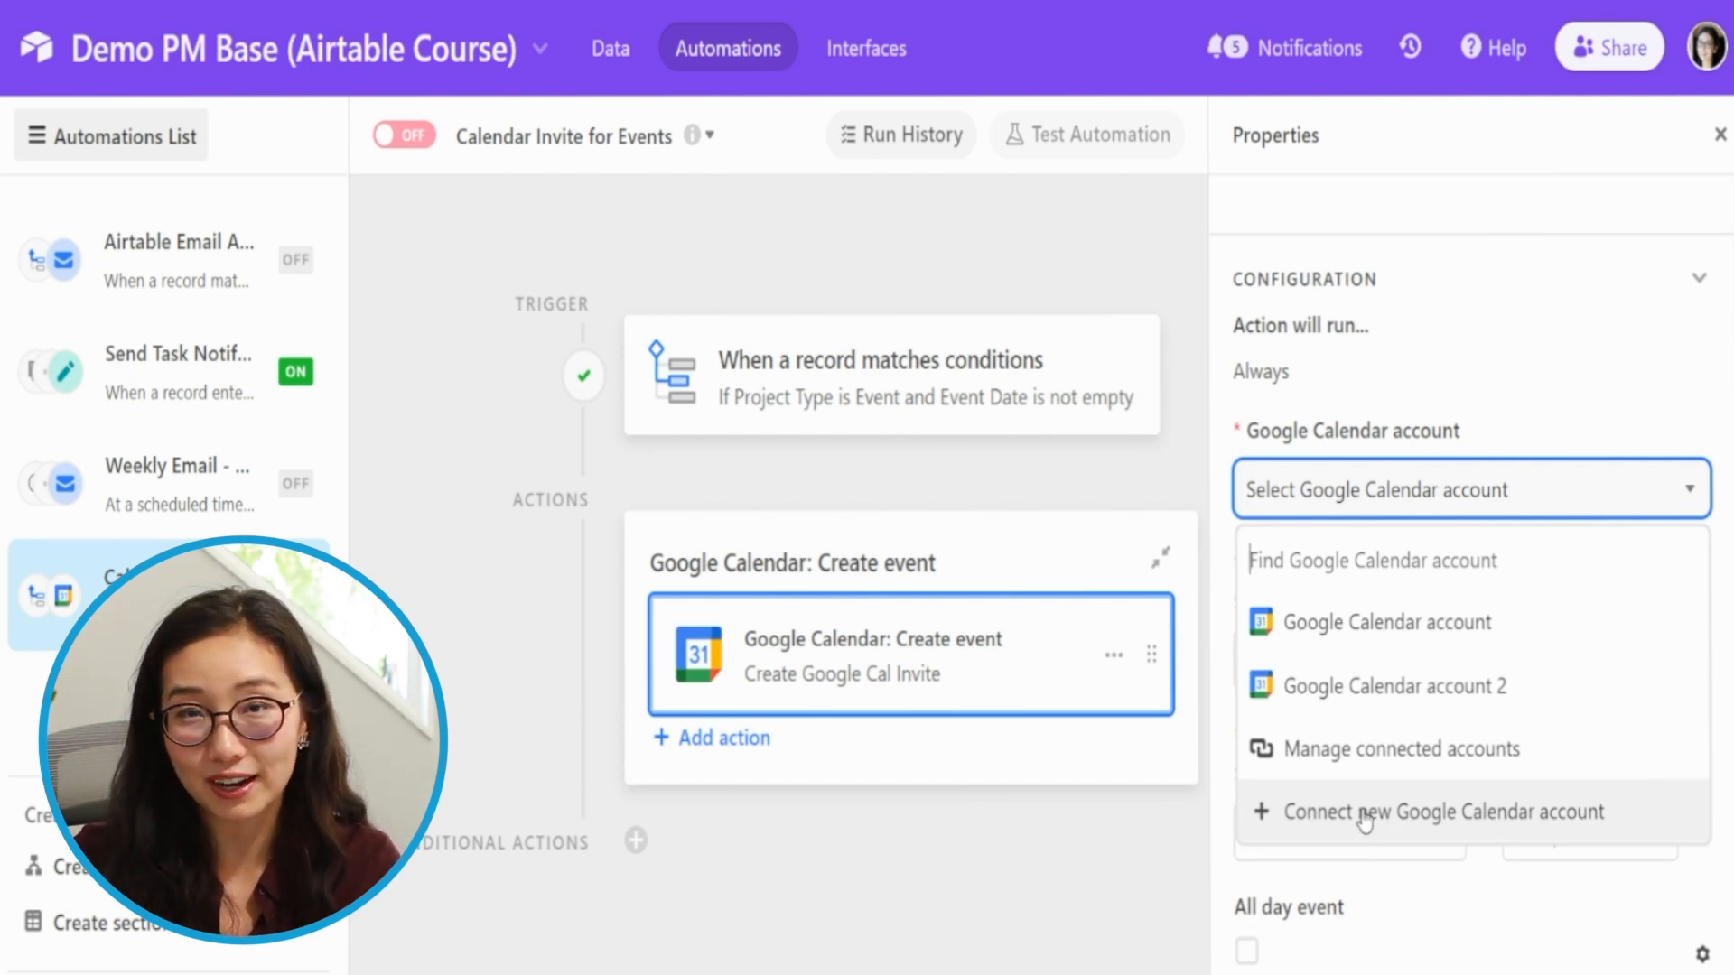
pyautogui.click(1409, 623)
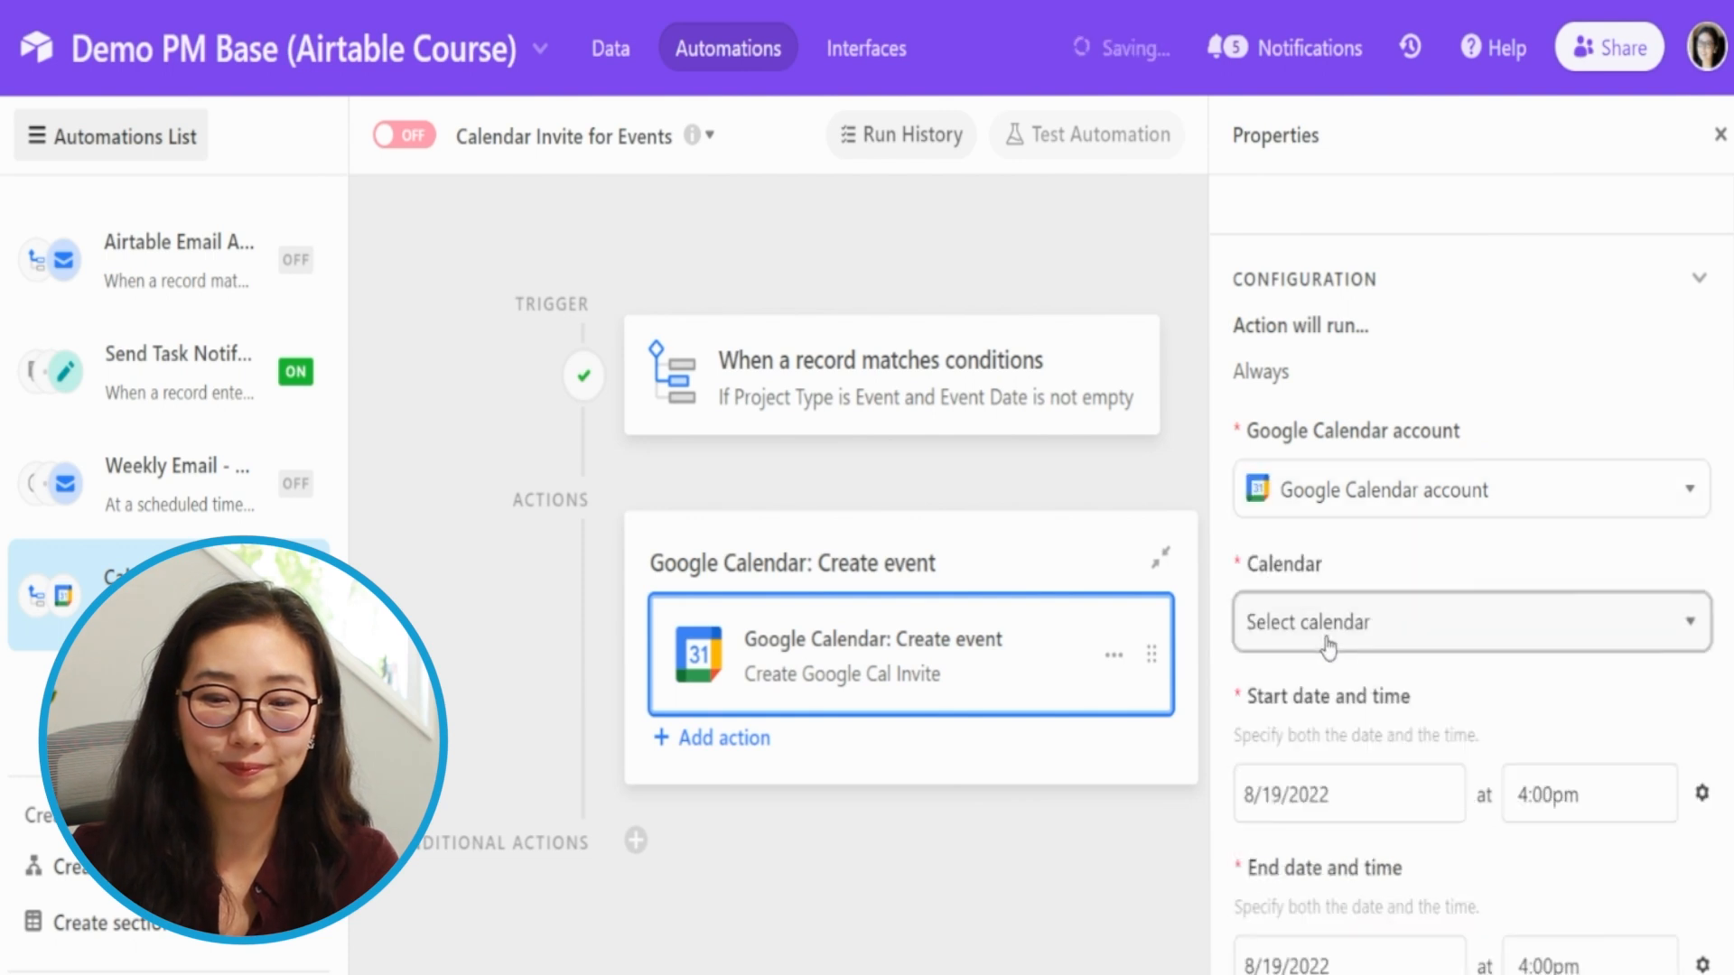
pyautogui.click(1436, 637)
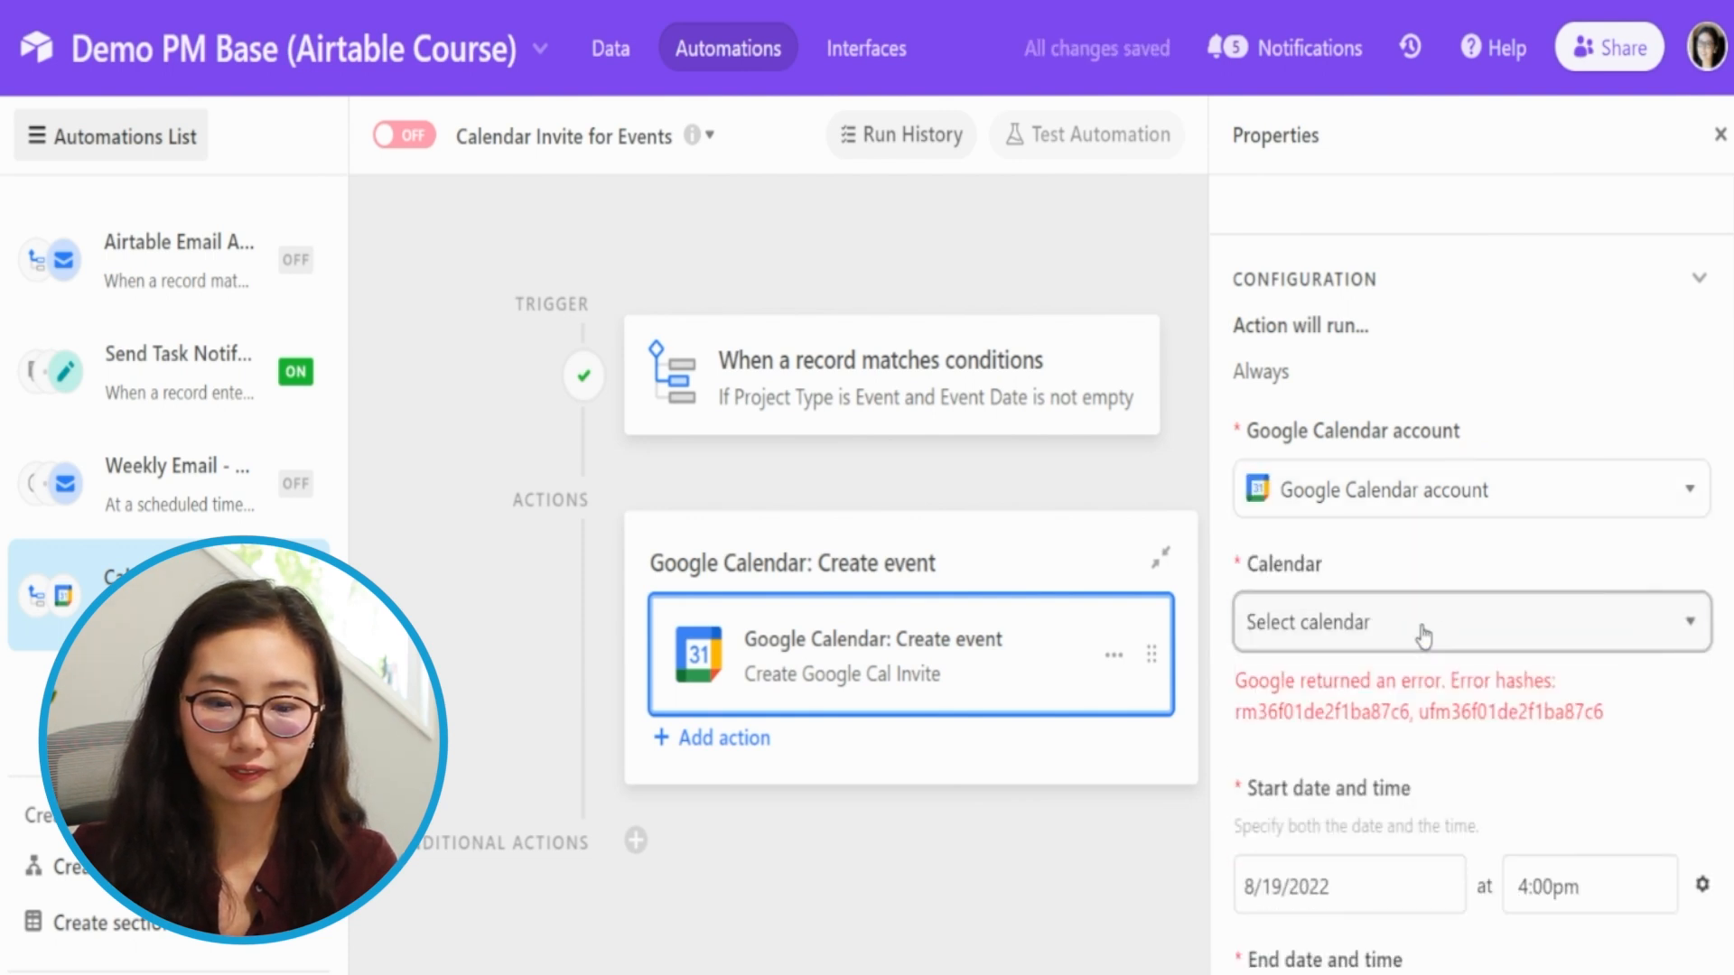
pyautogui.click(1420, 492)
pyautogui.click(1370, 687)
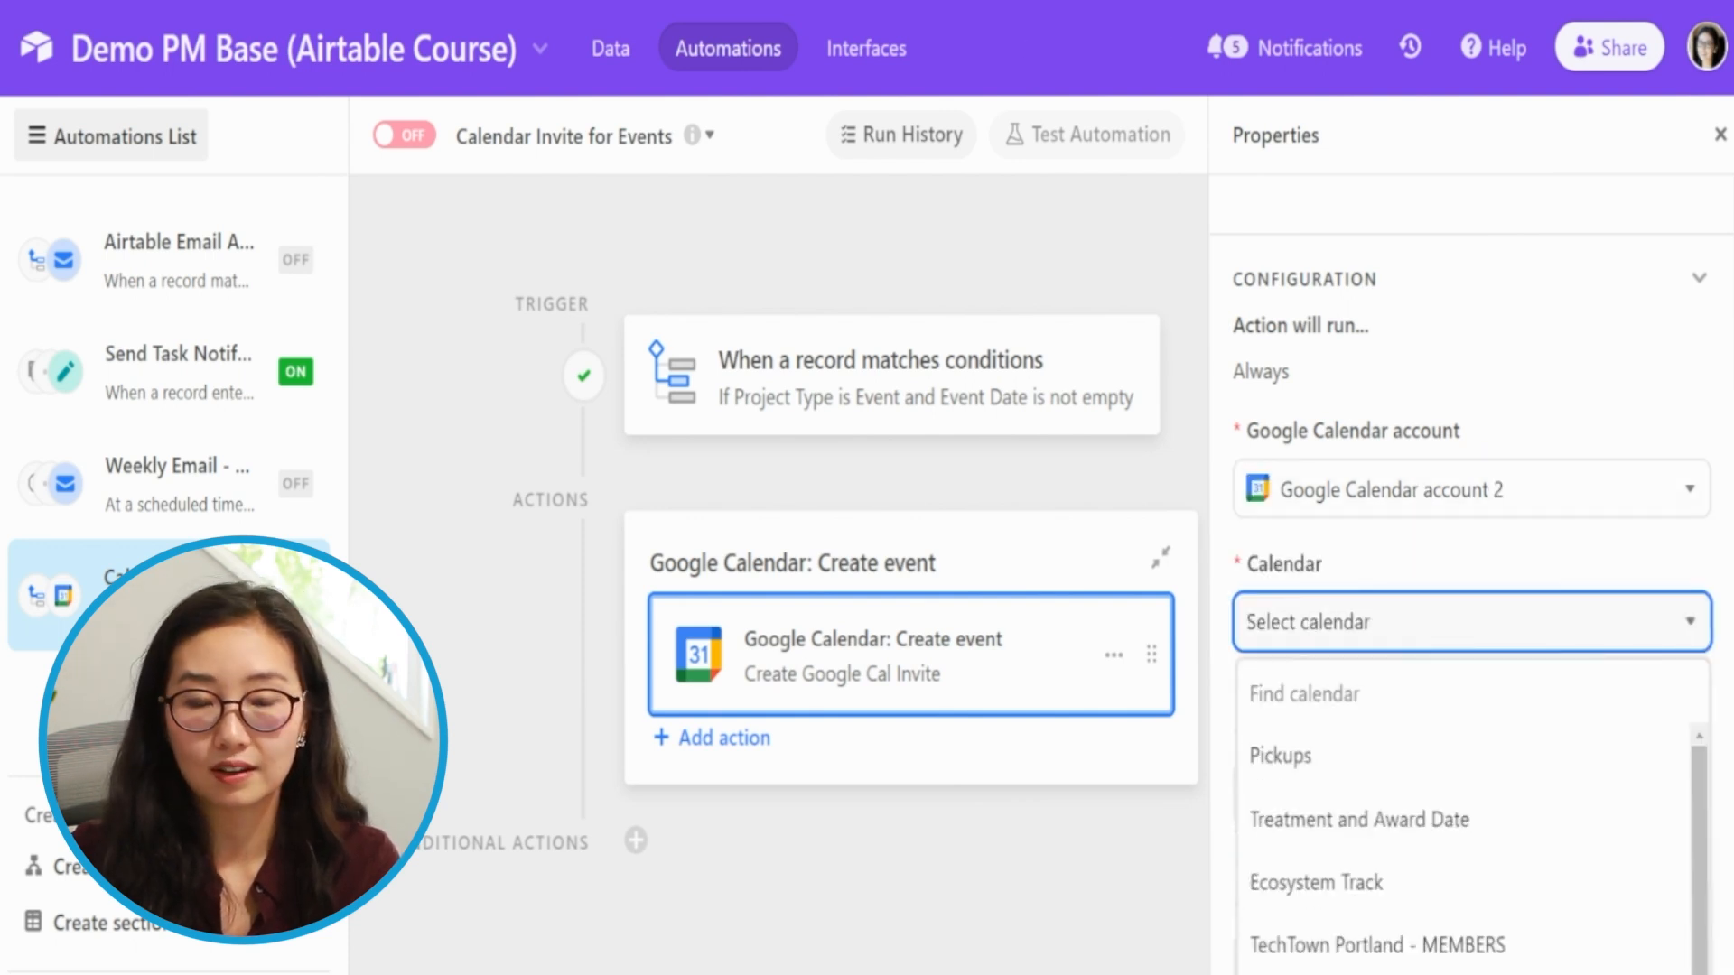
pyautogui.click(1355, 970)
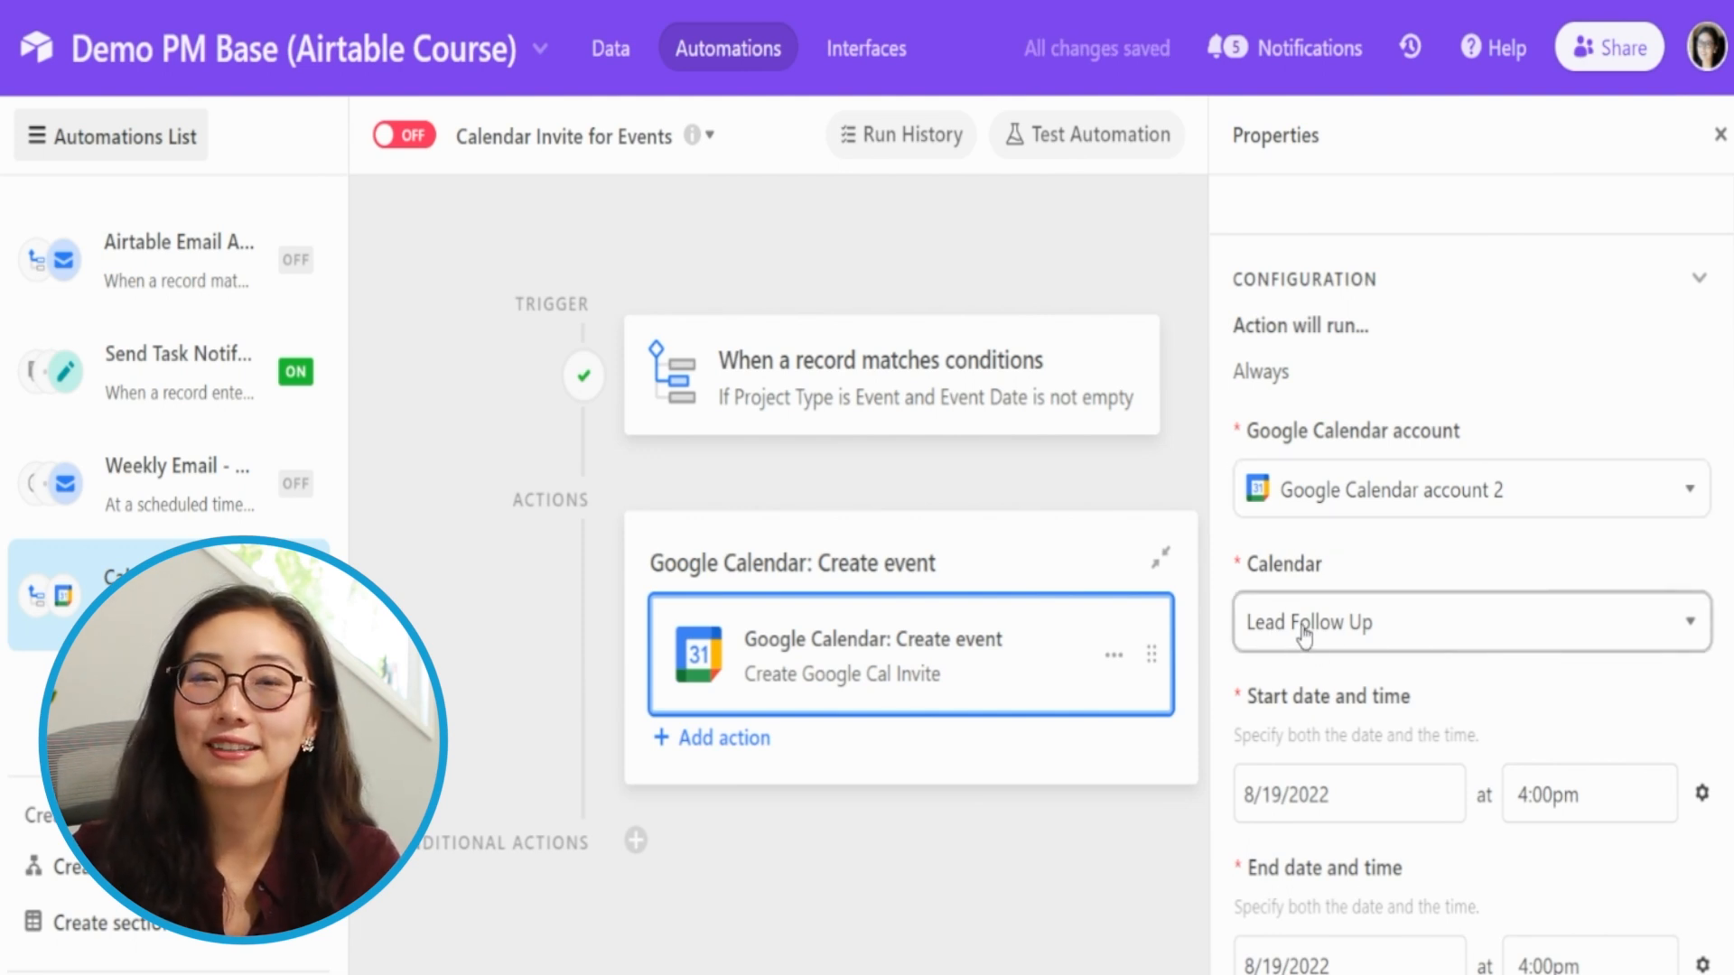
# Step: Make the calendar event's start date and time dynamic and fill it with the trigger record's Event Date field
pyautogui.scroll(-5, 1453, 639)
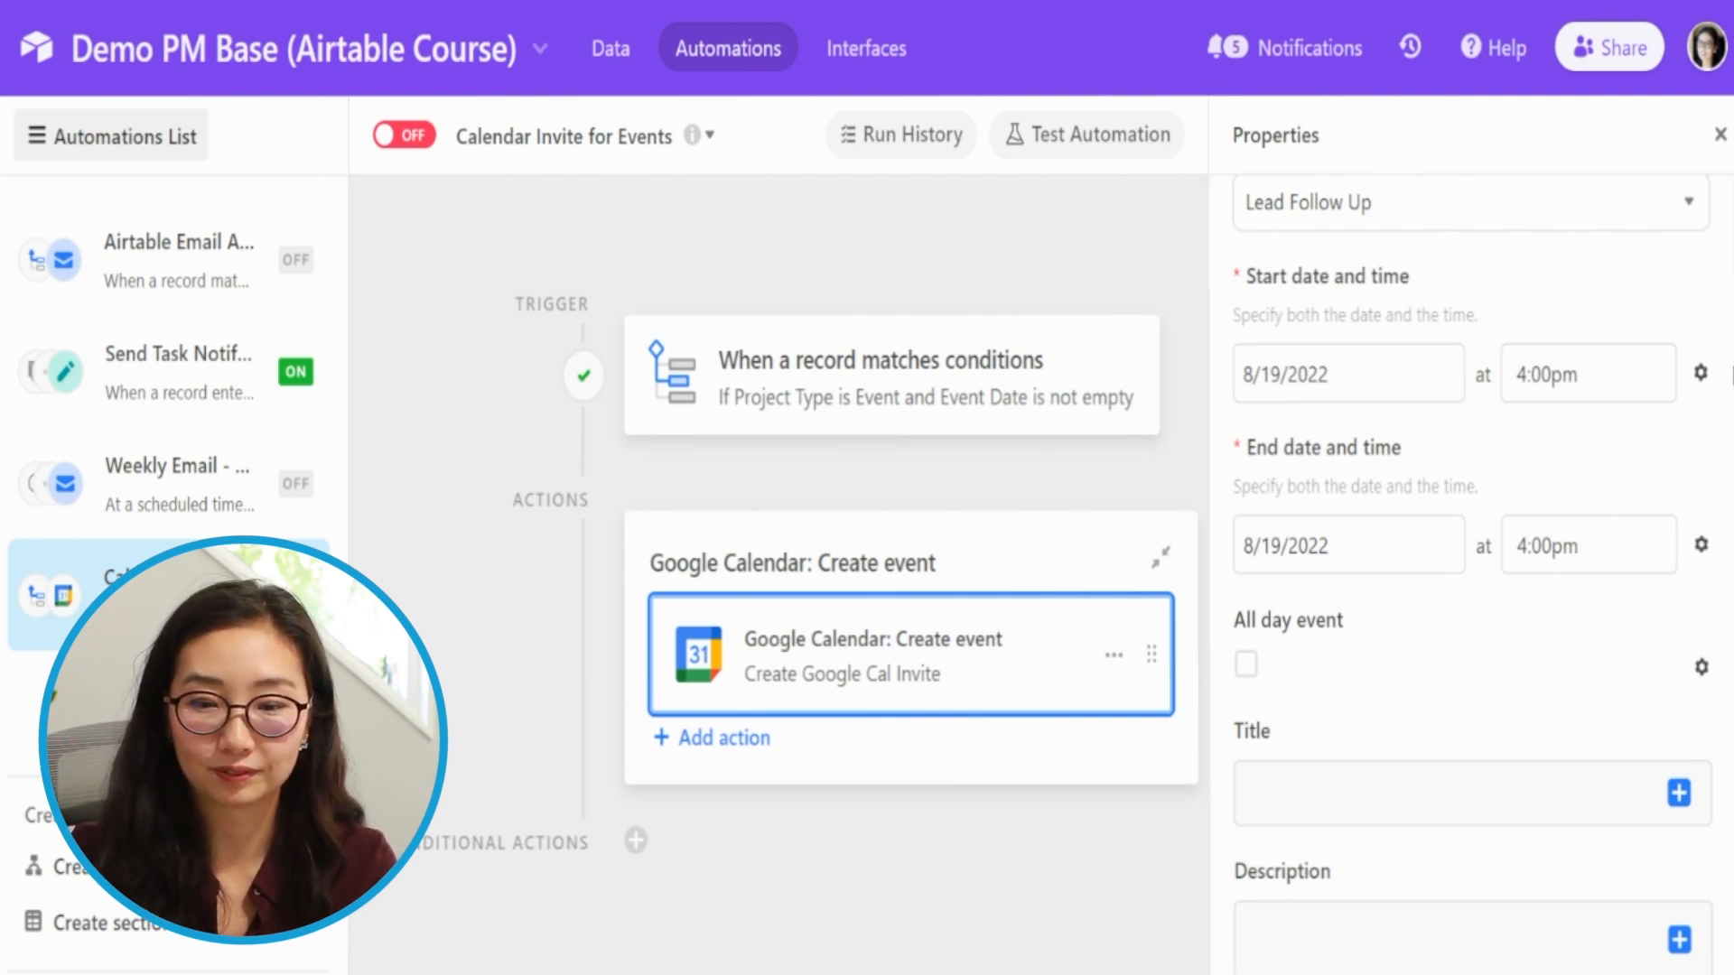
pyautogui.click(1702, 375)
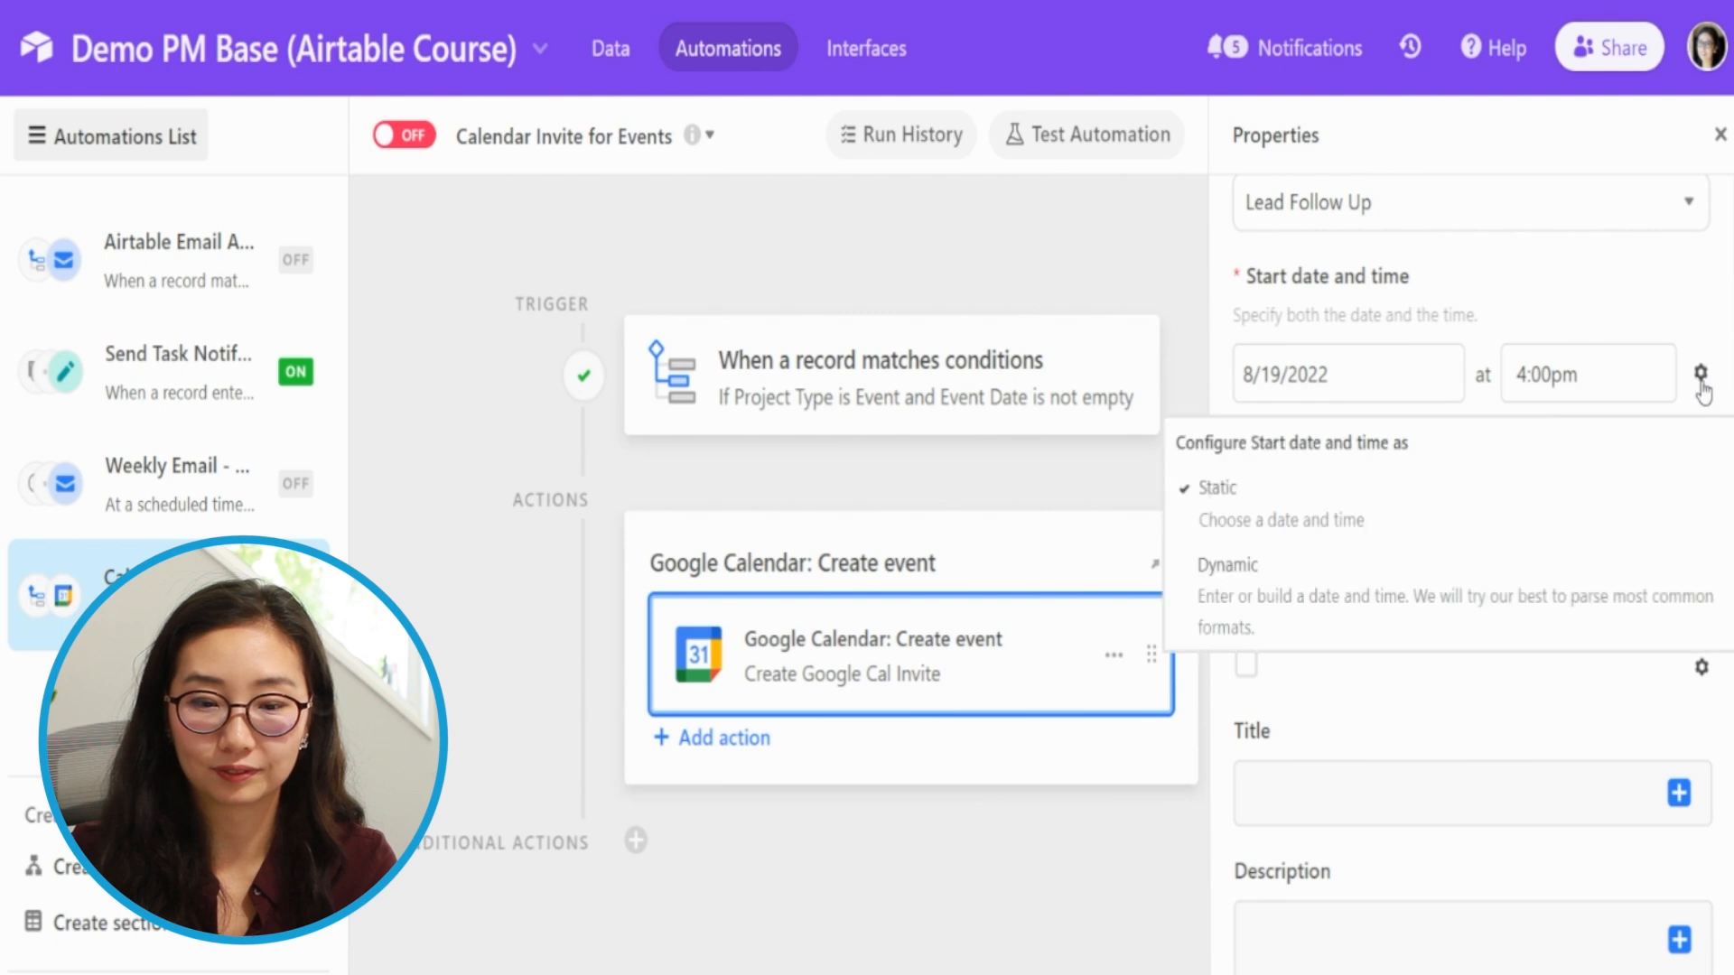
pyautogui.click(1263, 598)
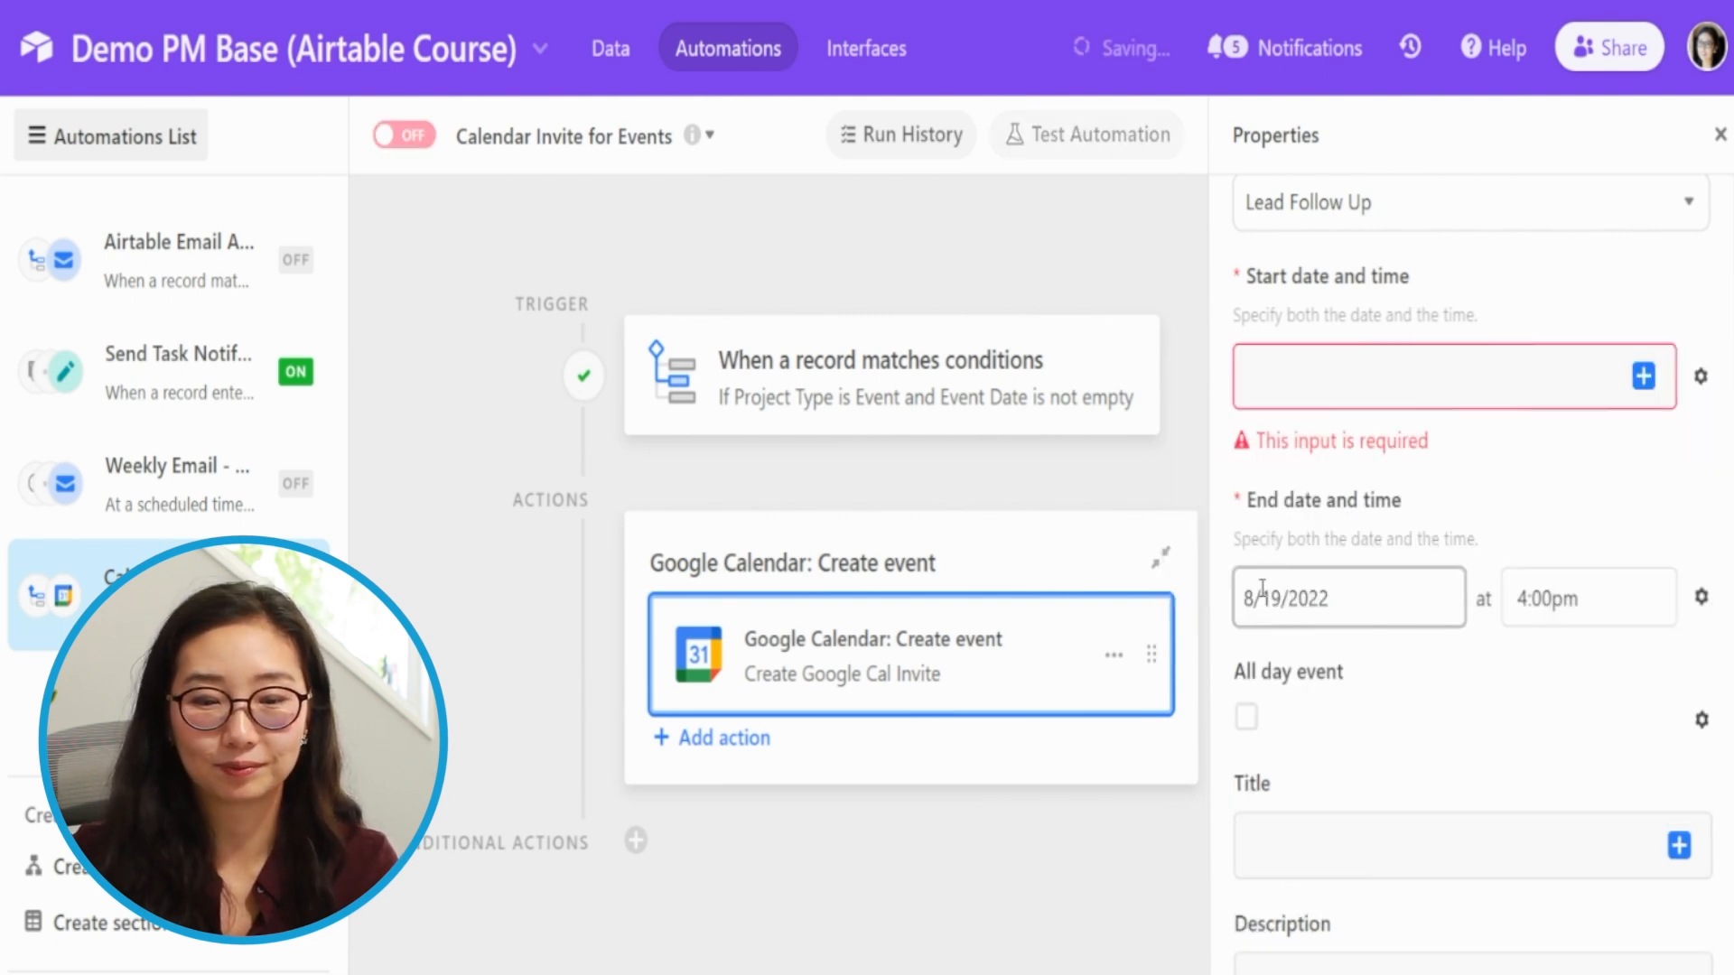
pyautogui.click(1643, 375)
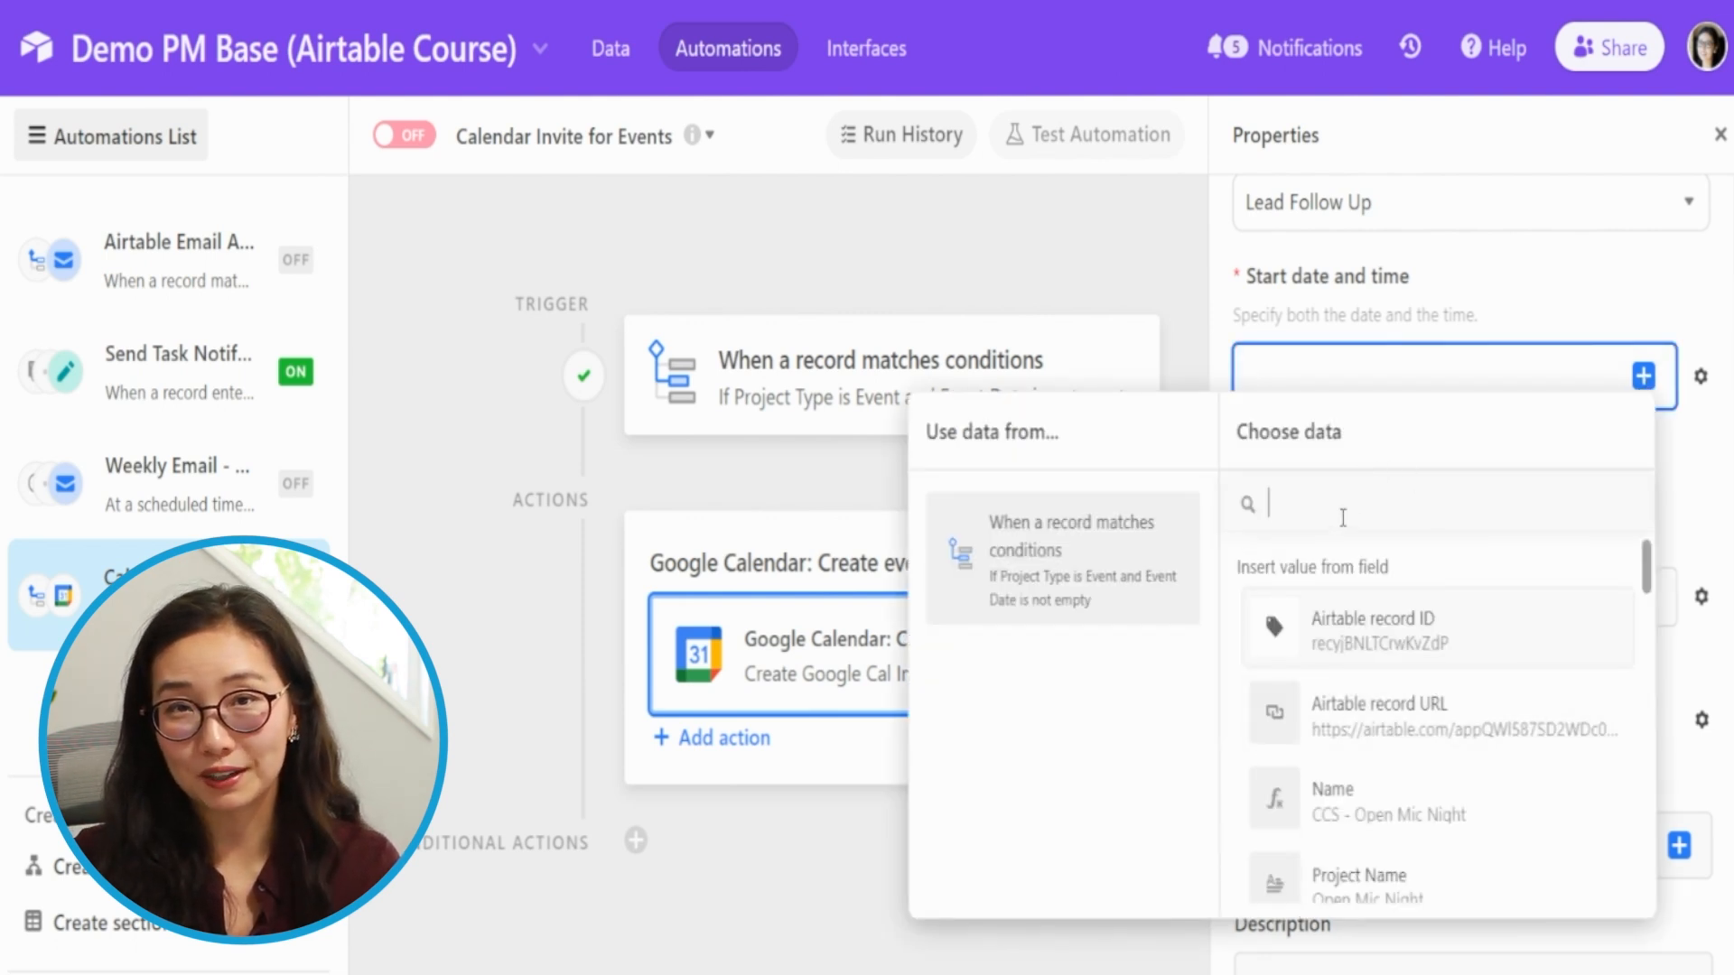
pyautogui.write('even')
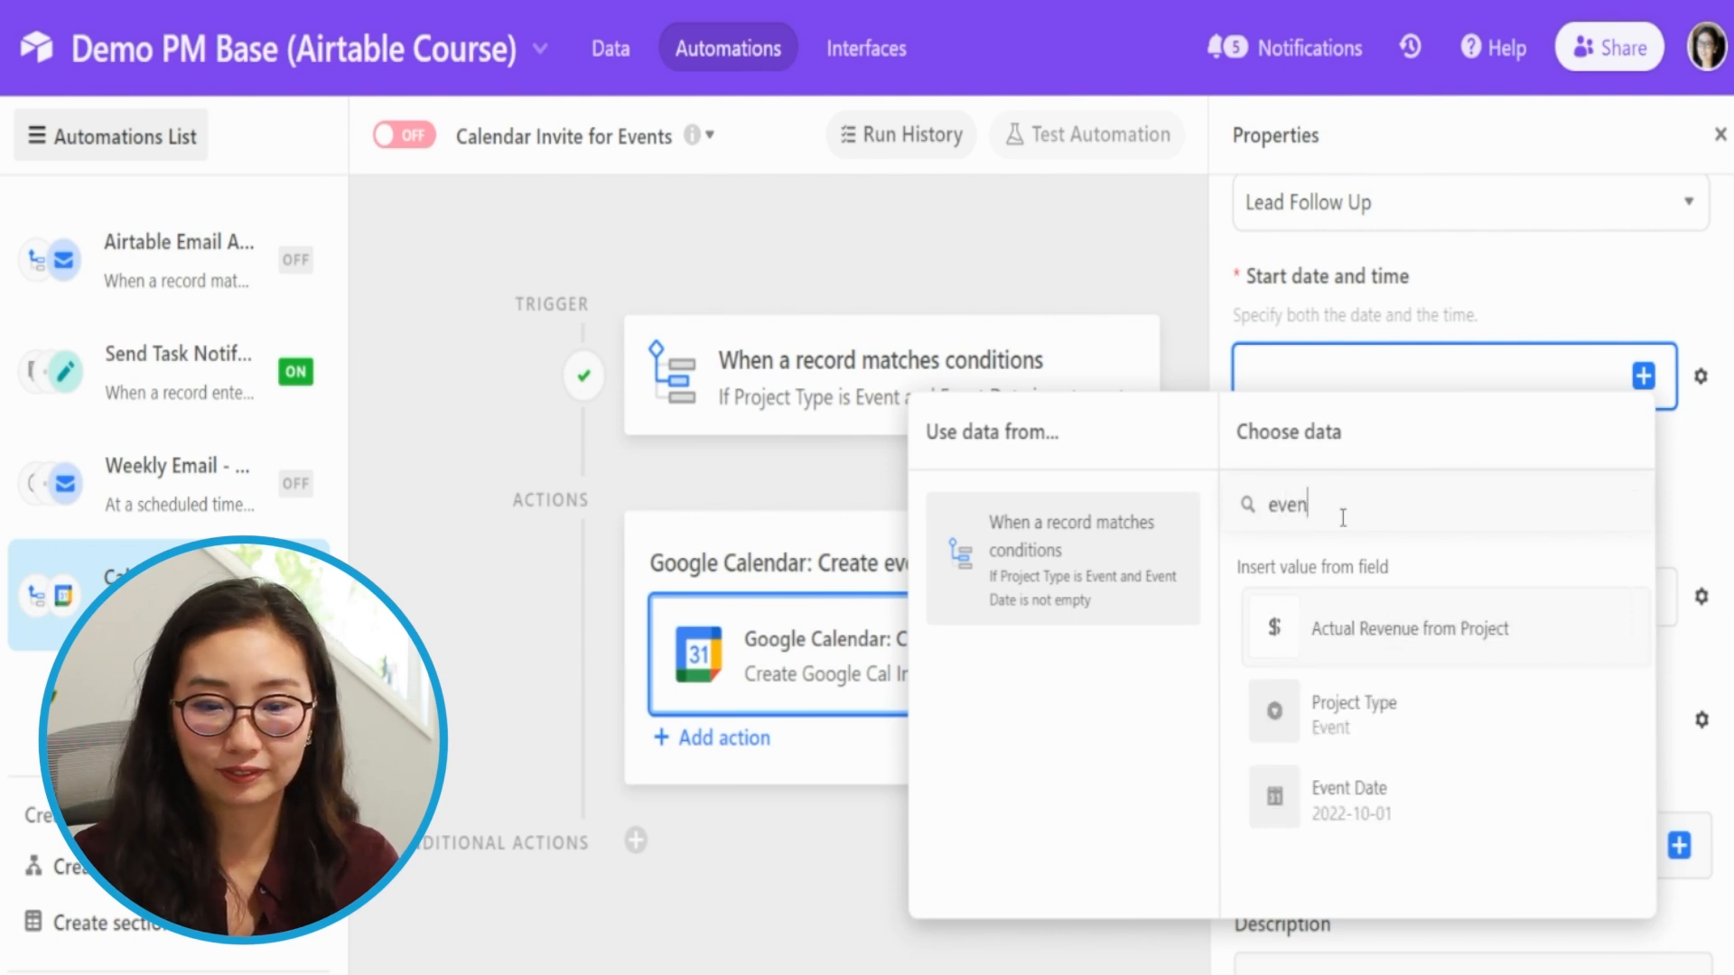
pyautogui.click(1418, 816)
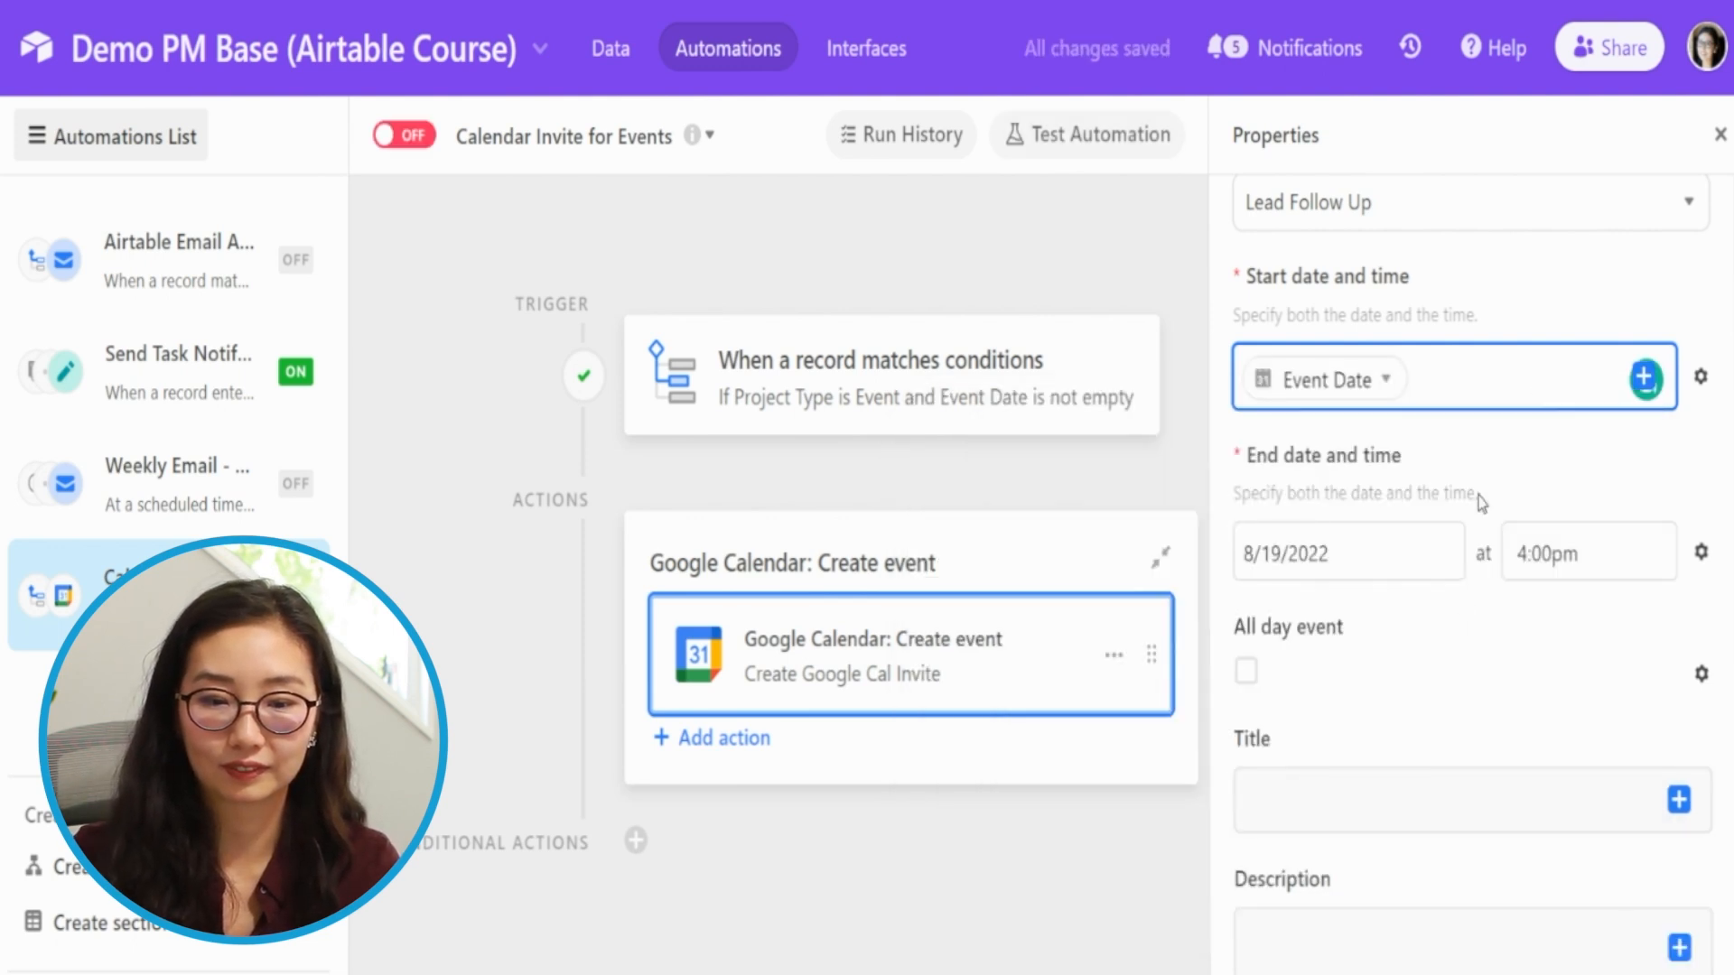
pyautogui.click(1701, 557)
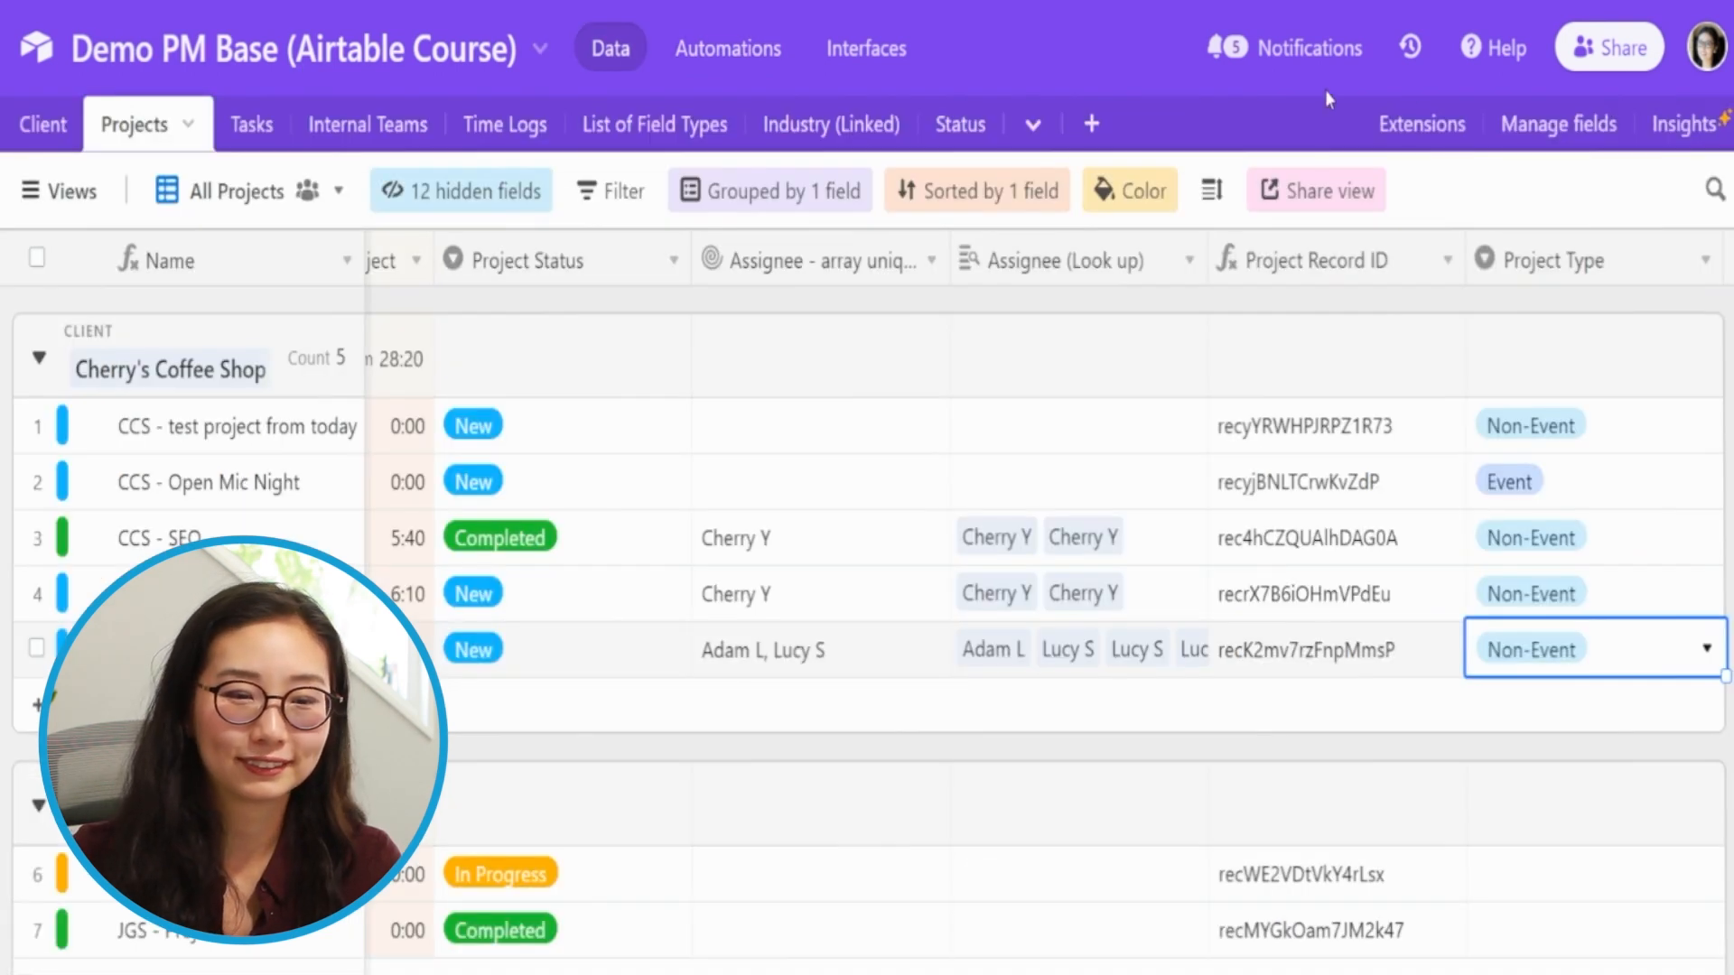
# Step: In the Projects table of the base's data, rename the Event Date field to Event Start
pyautogui.click(773, 536)
pyautogui.press('Left')
pyautogui.press('Left')
pyautogui.press('Left')
pyautogui.press('Left')
pyautogui.press('Left')
pyautogui.press('Left')
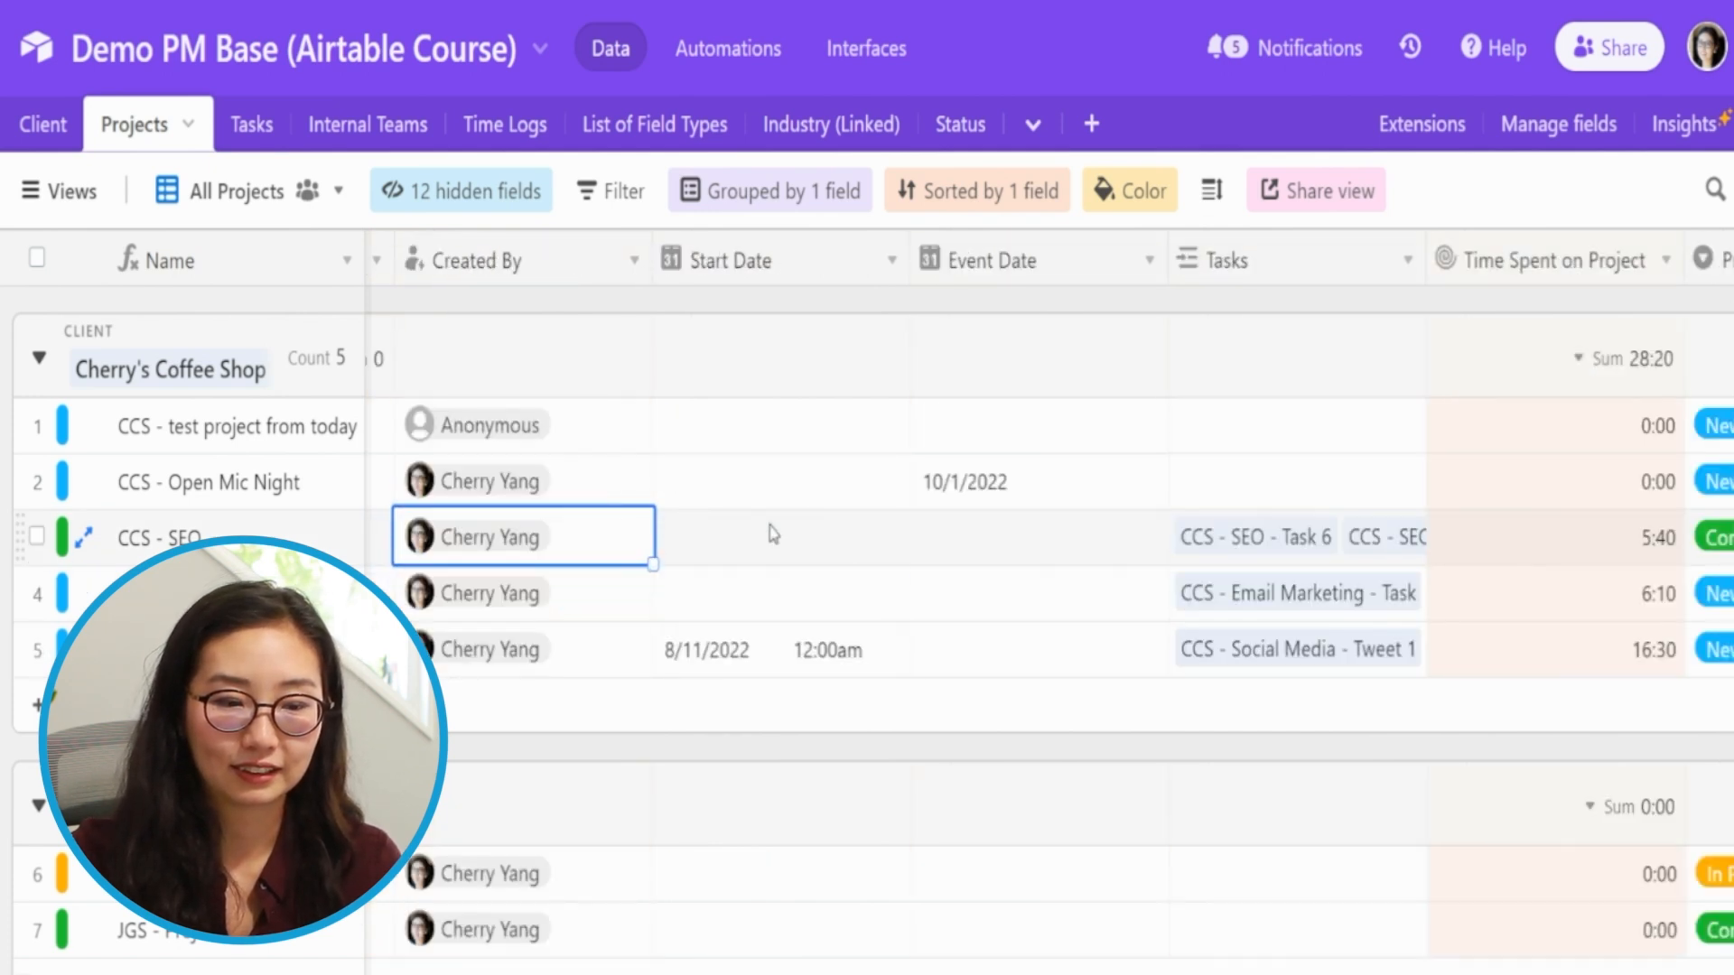
pyautogui.press('Right')
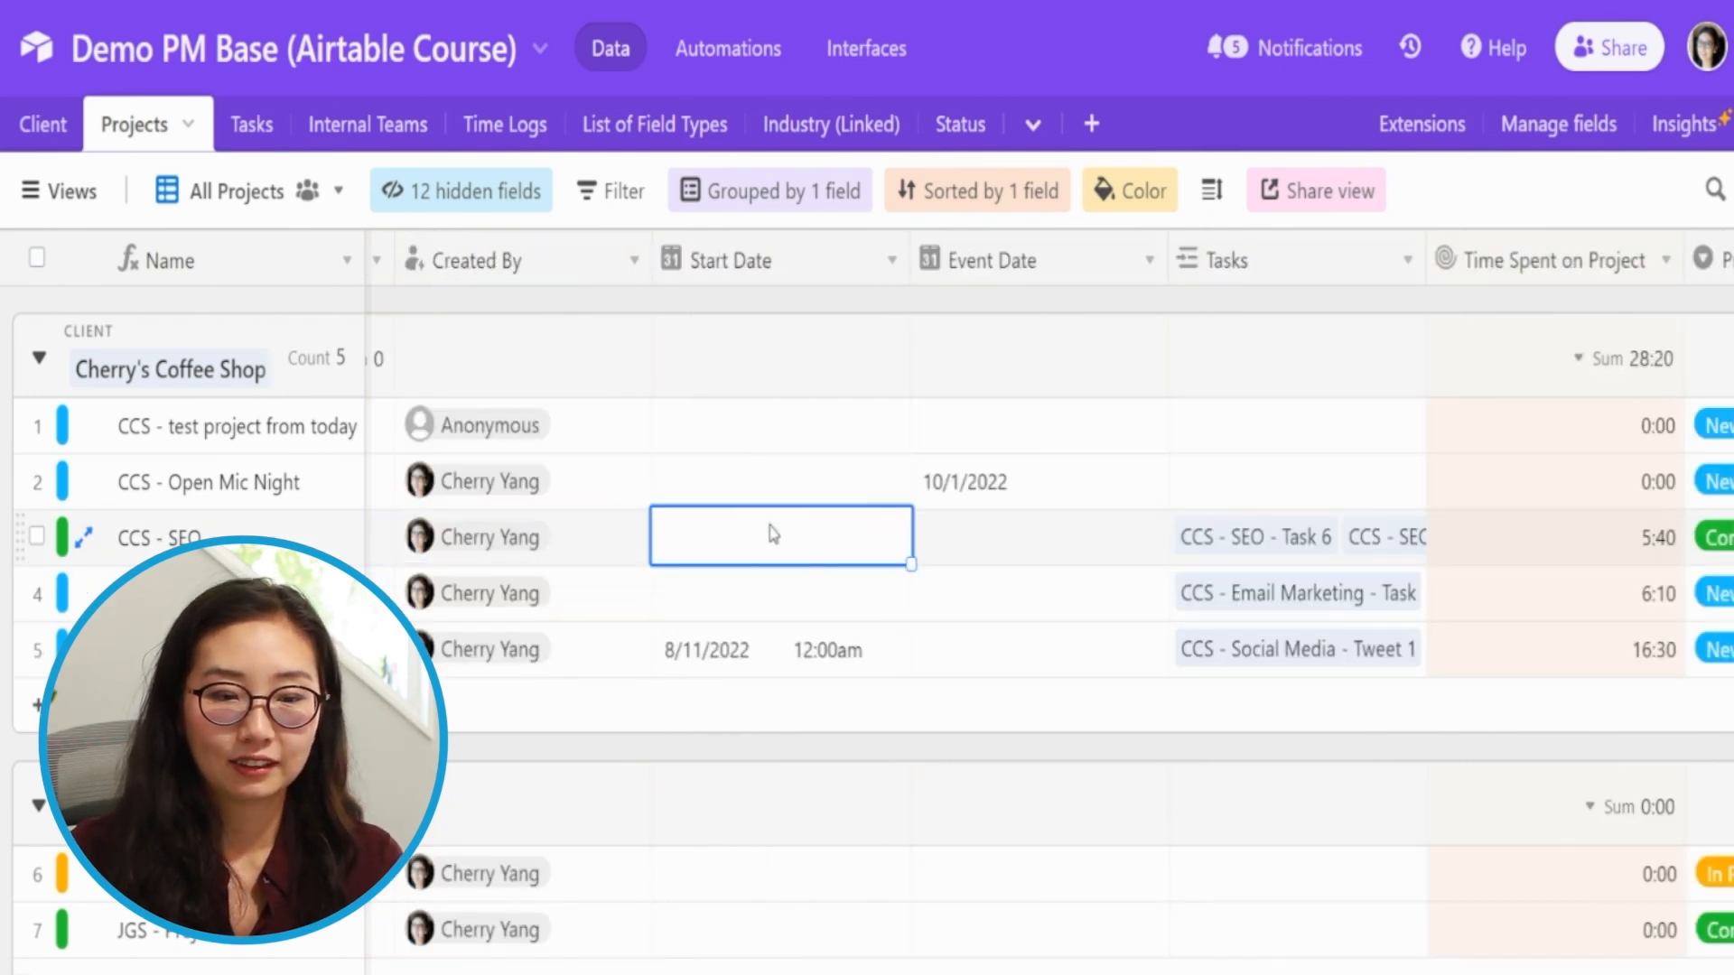
pyautogui.doubleClick(1053, 264)
pyautogui.click(646, 351)
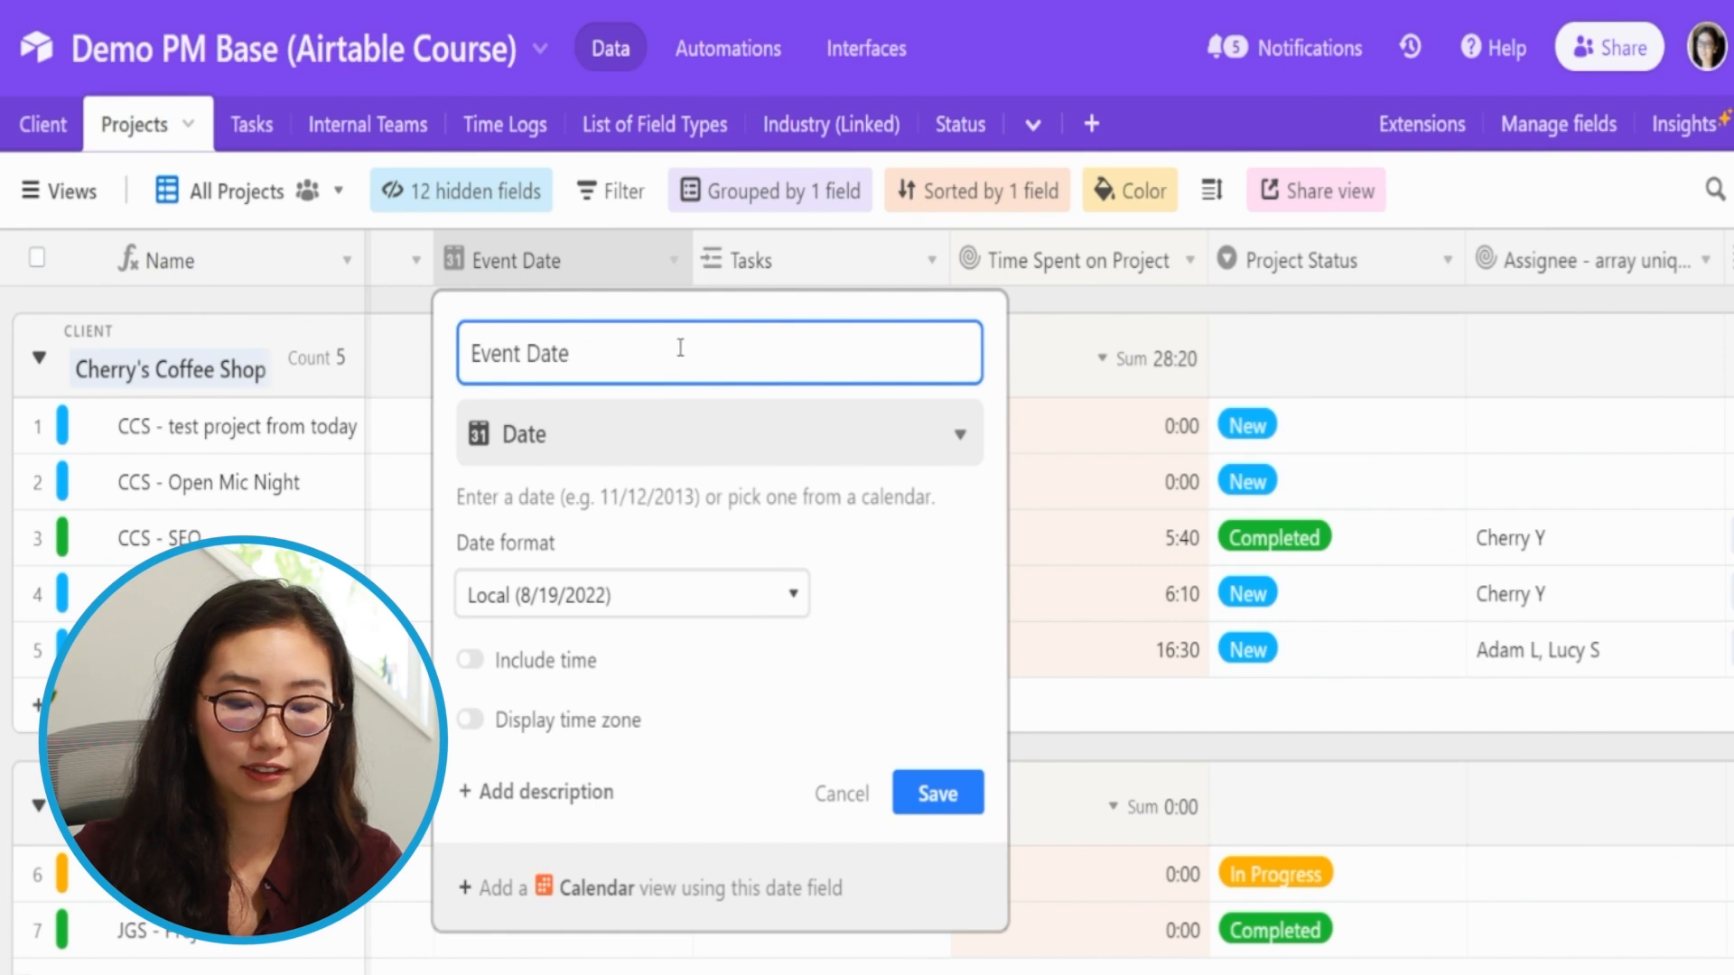
pyautogui.hotkey('ctrl', 'shift', 'Left')
pyautogui.write('STart')
pyautogui.press('BackSpace')
pyautogui.press('BackSpace')
pyautogui.press('BackSpace')
pyautogui.press('BackSpace')
pyautogui.write('tart')
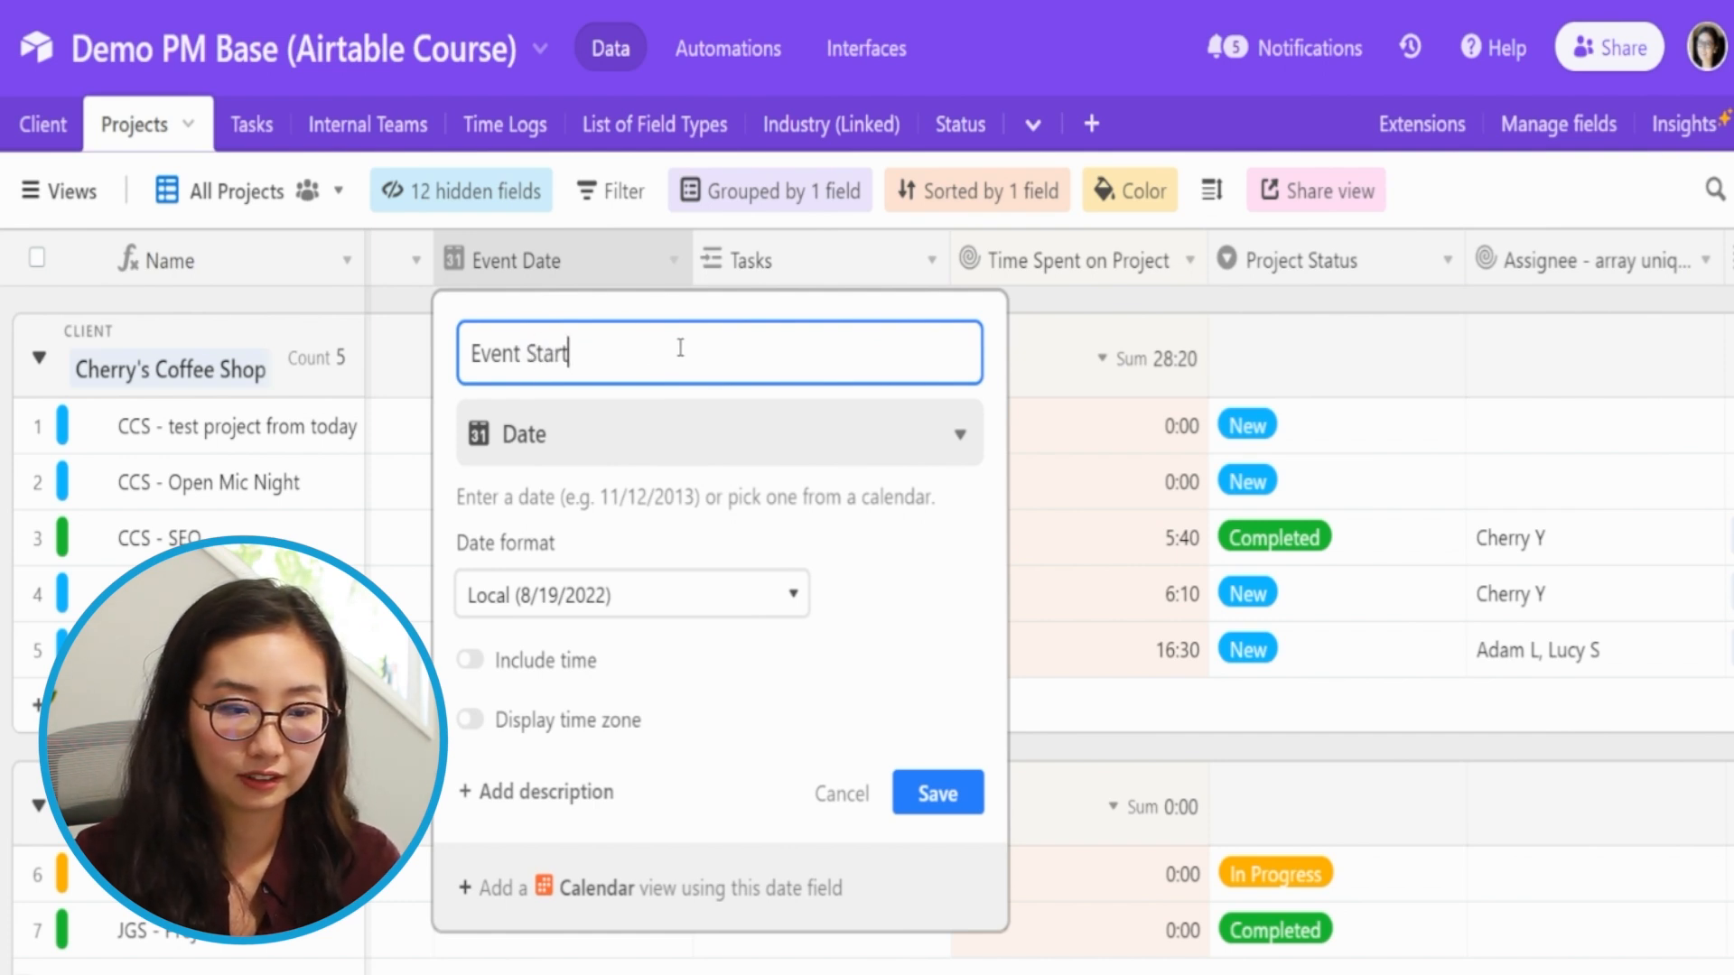
pyautogui.press('Return')
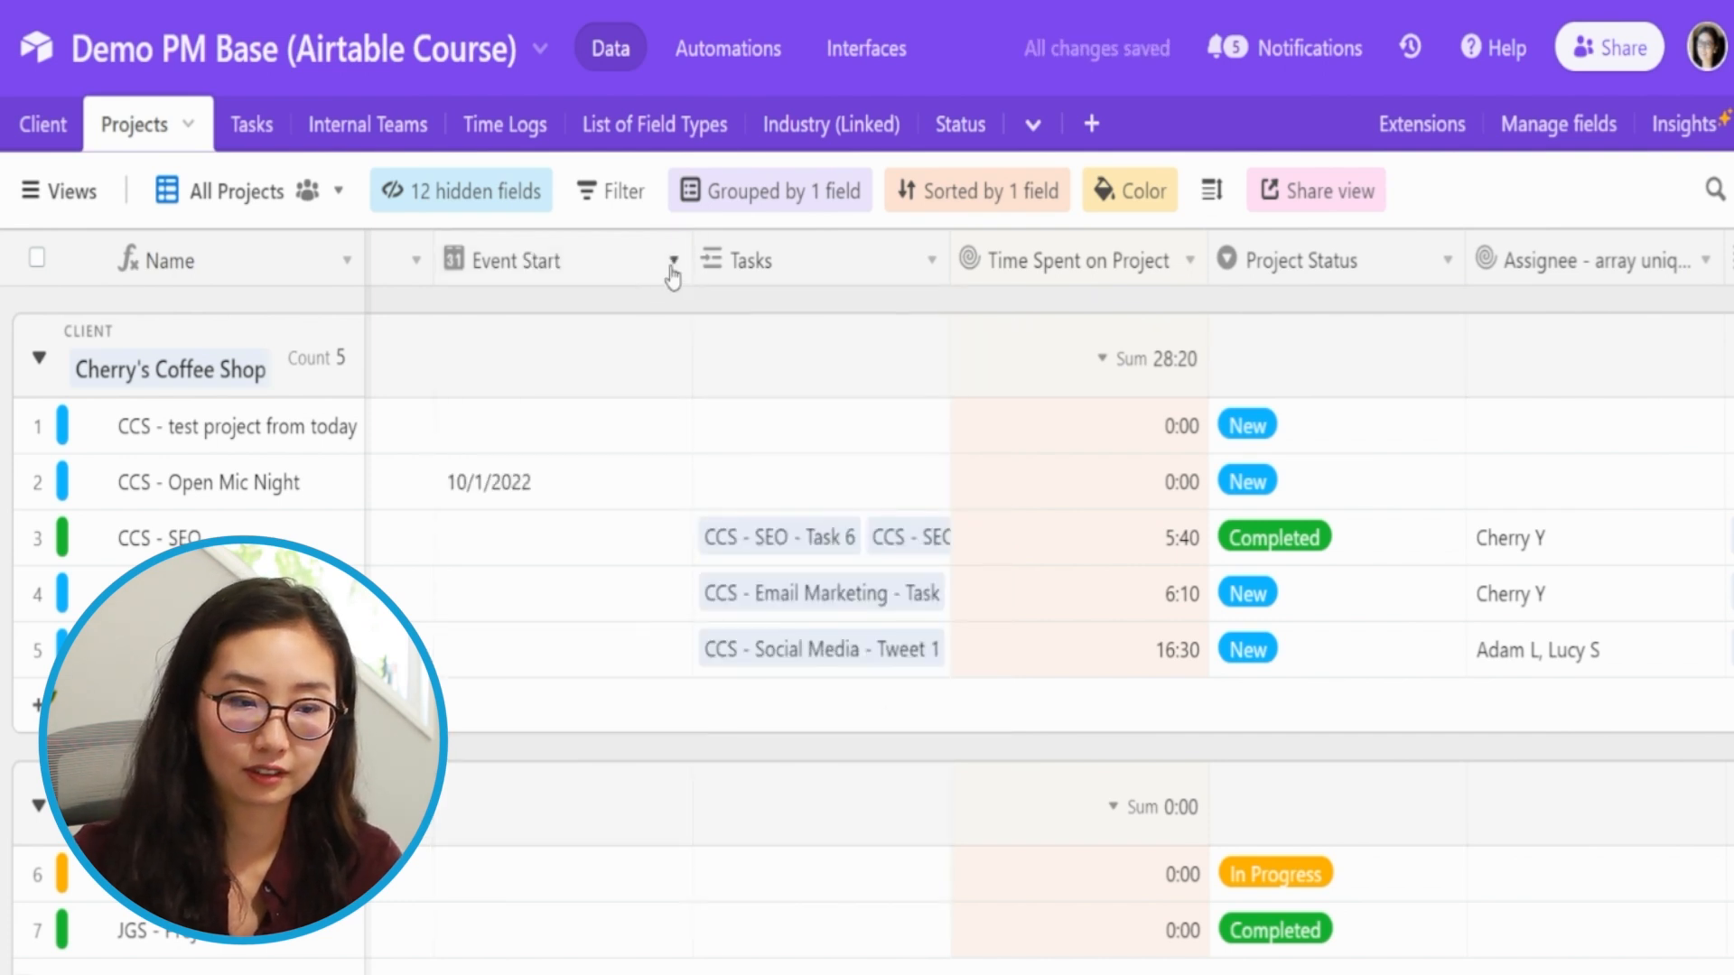
# Step: Duplicate the Event Start field together with its cell values and name the copy Event End
pyautogui.click(673, 261)
pyautogui.click(539, 488)
pyautogui.click(1014, 588)
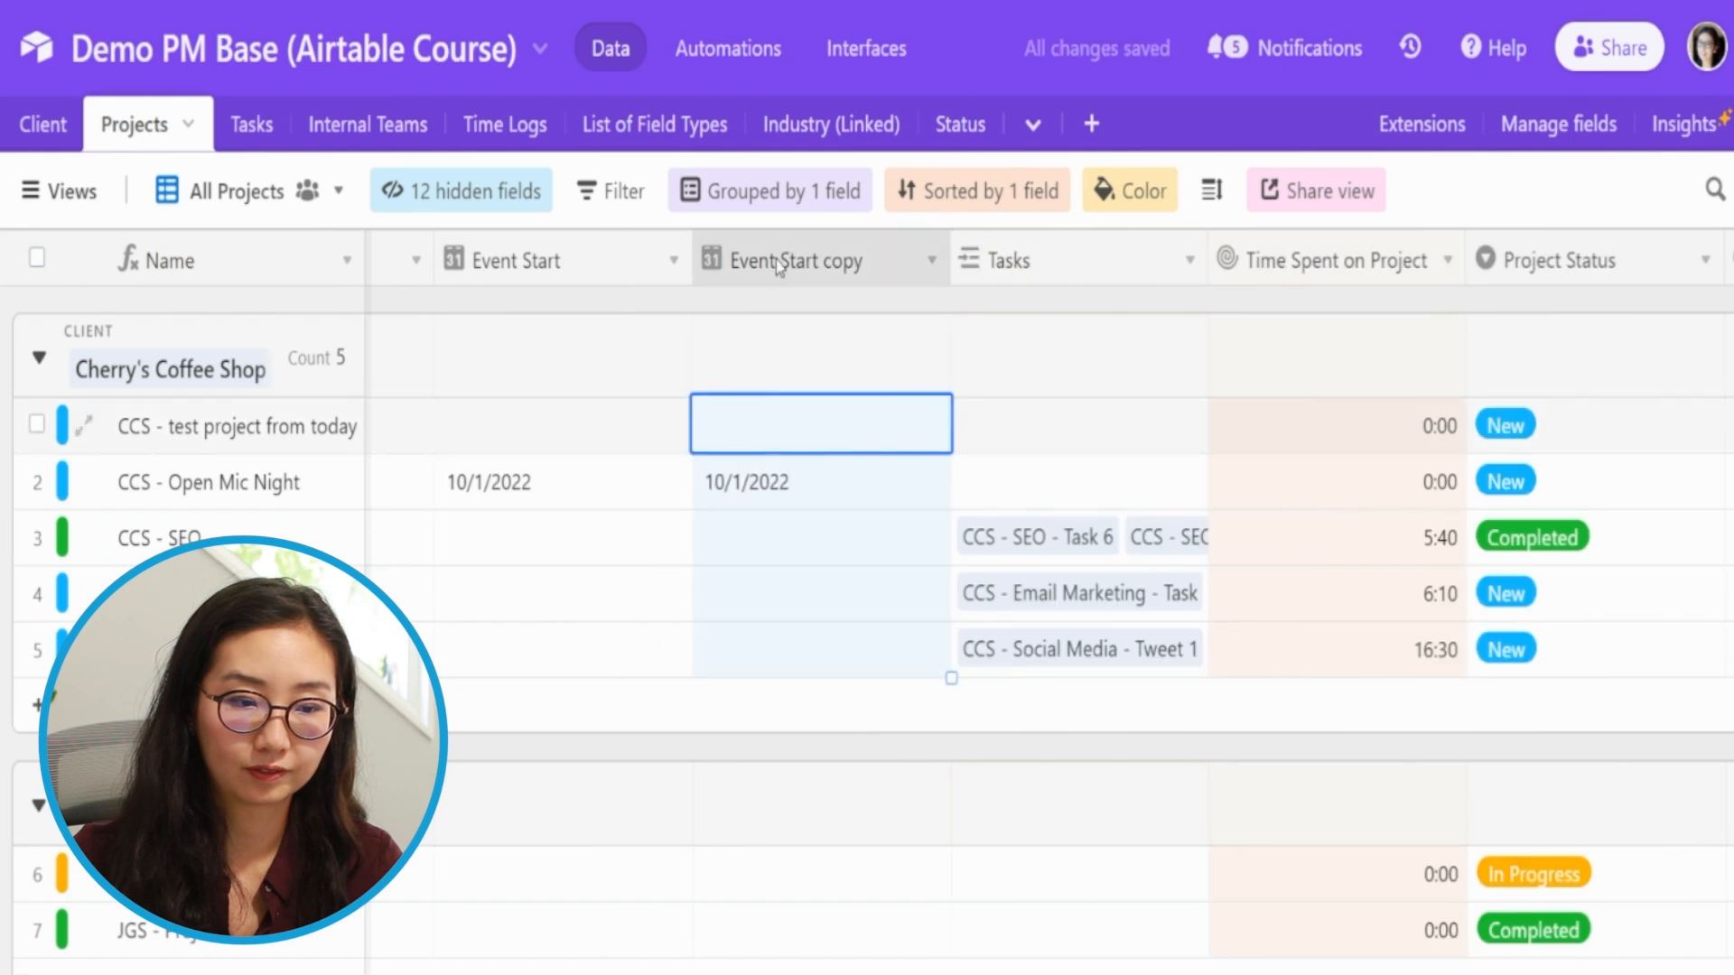
pyautogui.hotkey('ctrl', 'shift', 'Left')
pyautogui.hotkey('ctrl', 'shift', 'Left')
pyautogui.write('End')
pyautogui.press('Return')
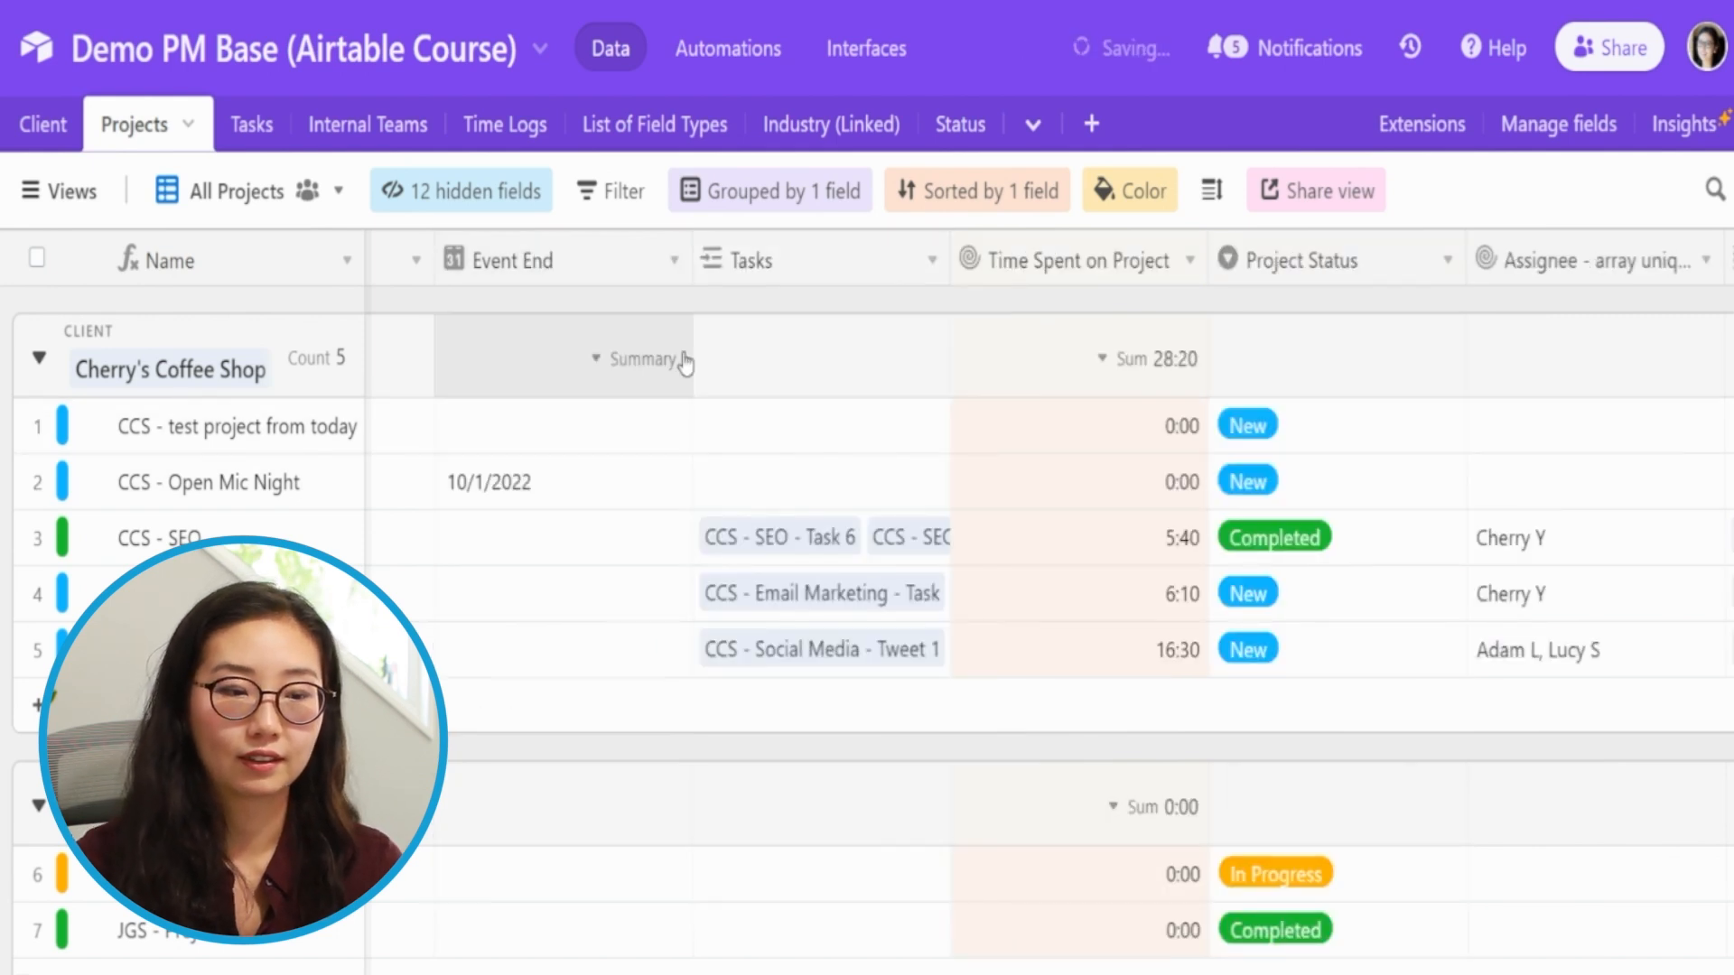
# Step: Include a 12-hour time in the Event Start field and accept the change to its dependent automation configurations
pyautogui.click(519, 598)
pyautogui.press('Left')
pyautogui.press('Up')
pyautogui.press('Up')
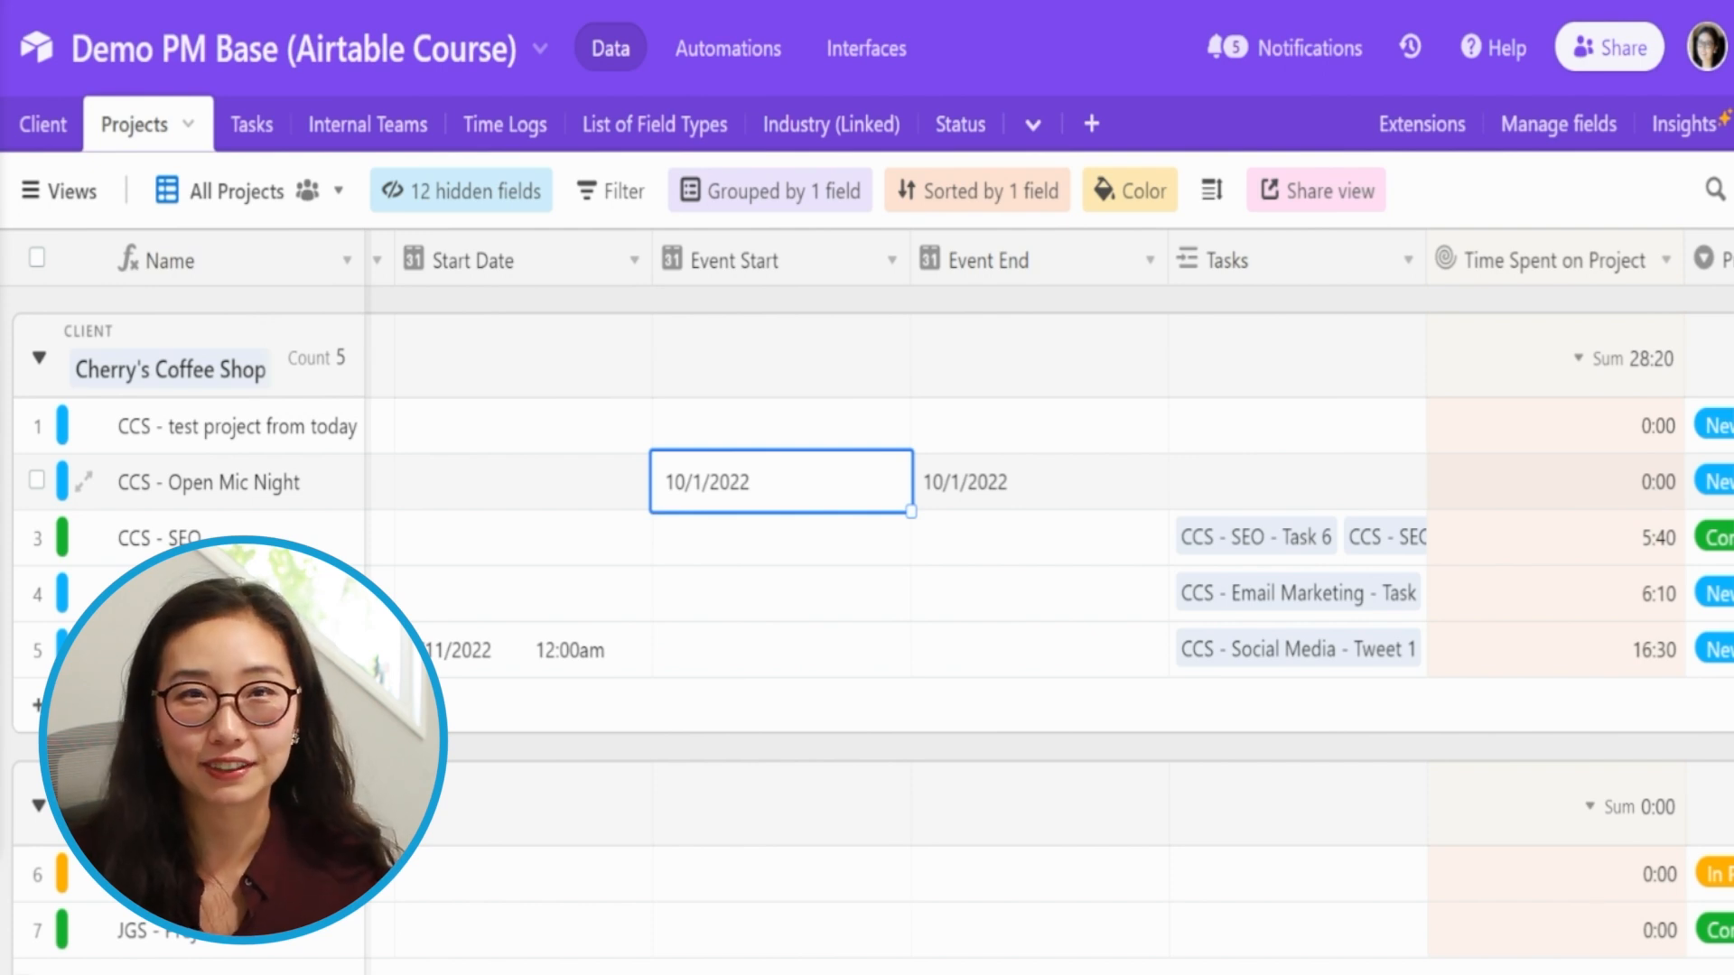
pyautogui.doubleClick(804, 280)
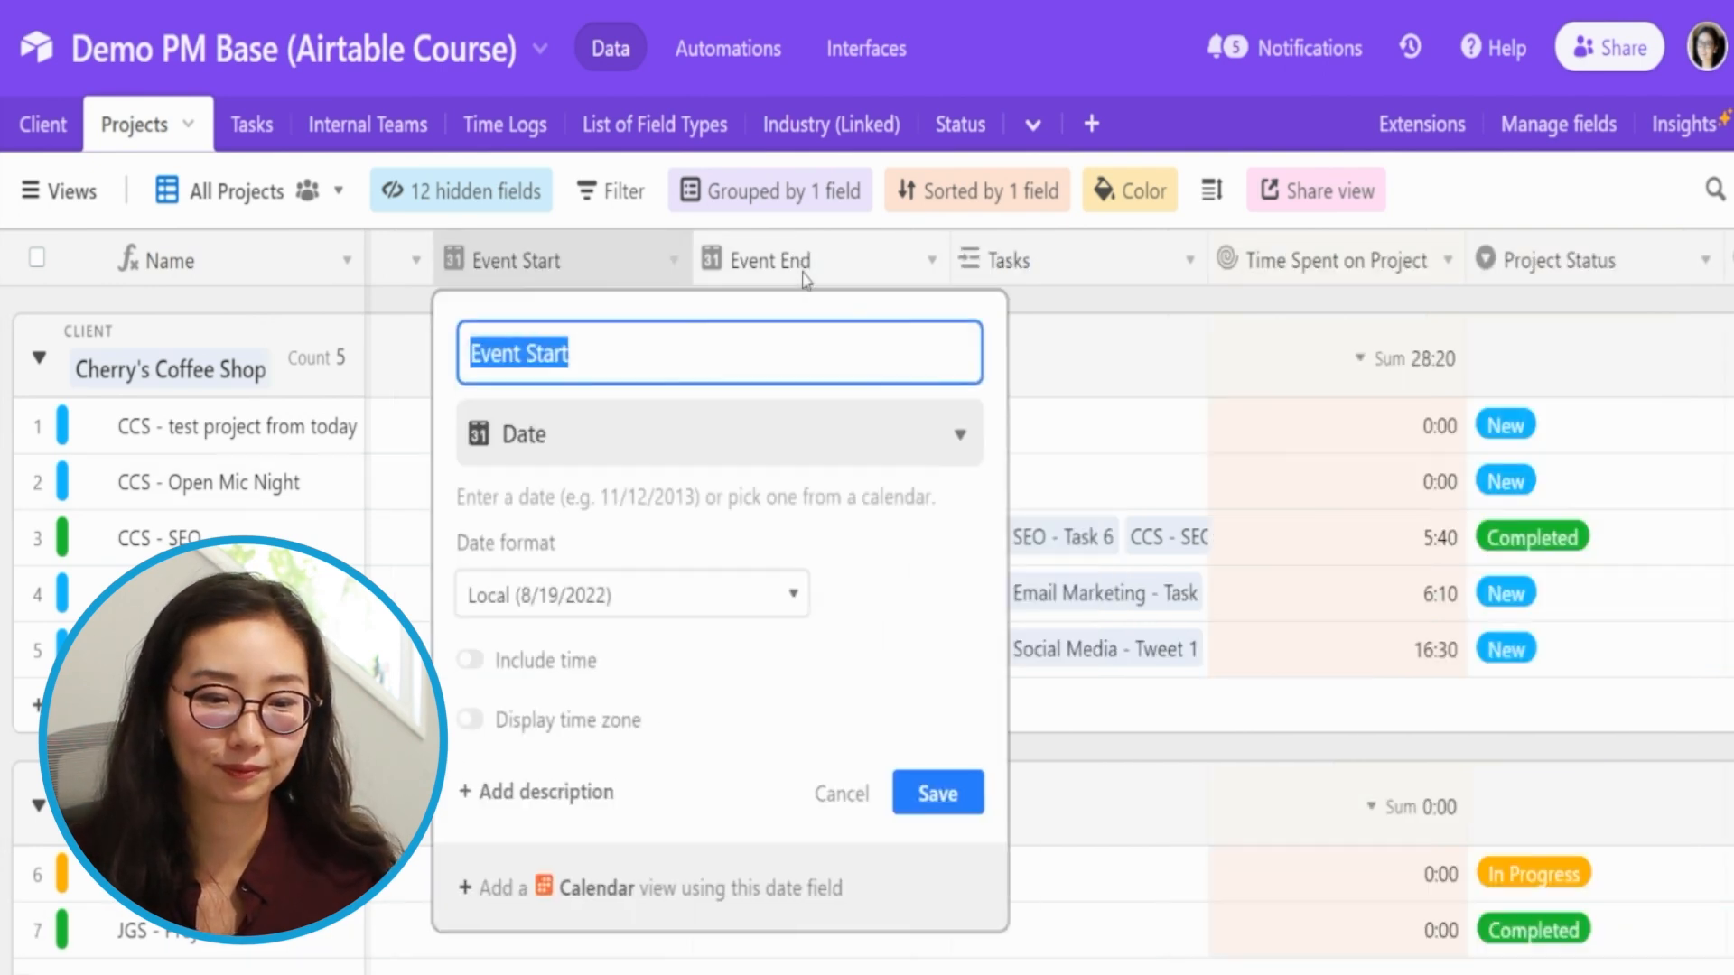
pyautogui.click(571, 669)
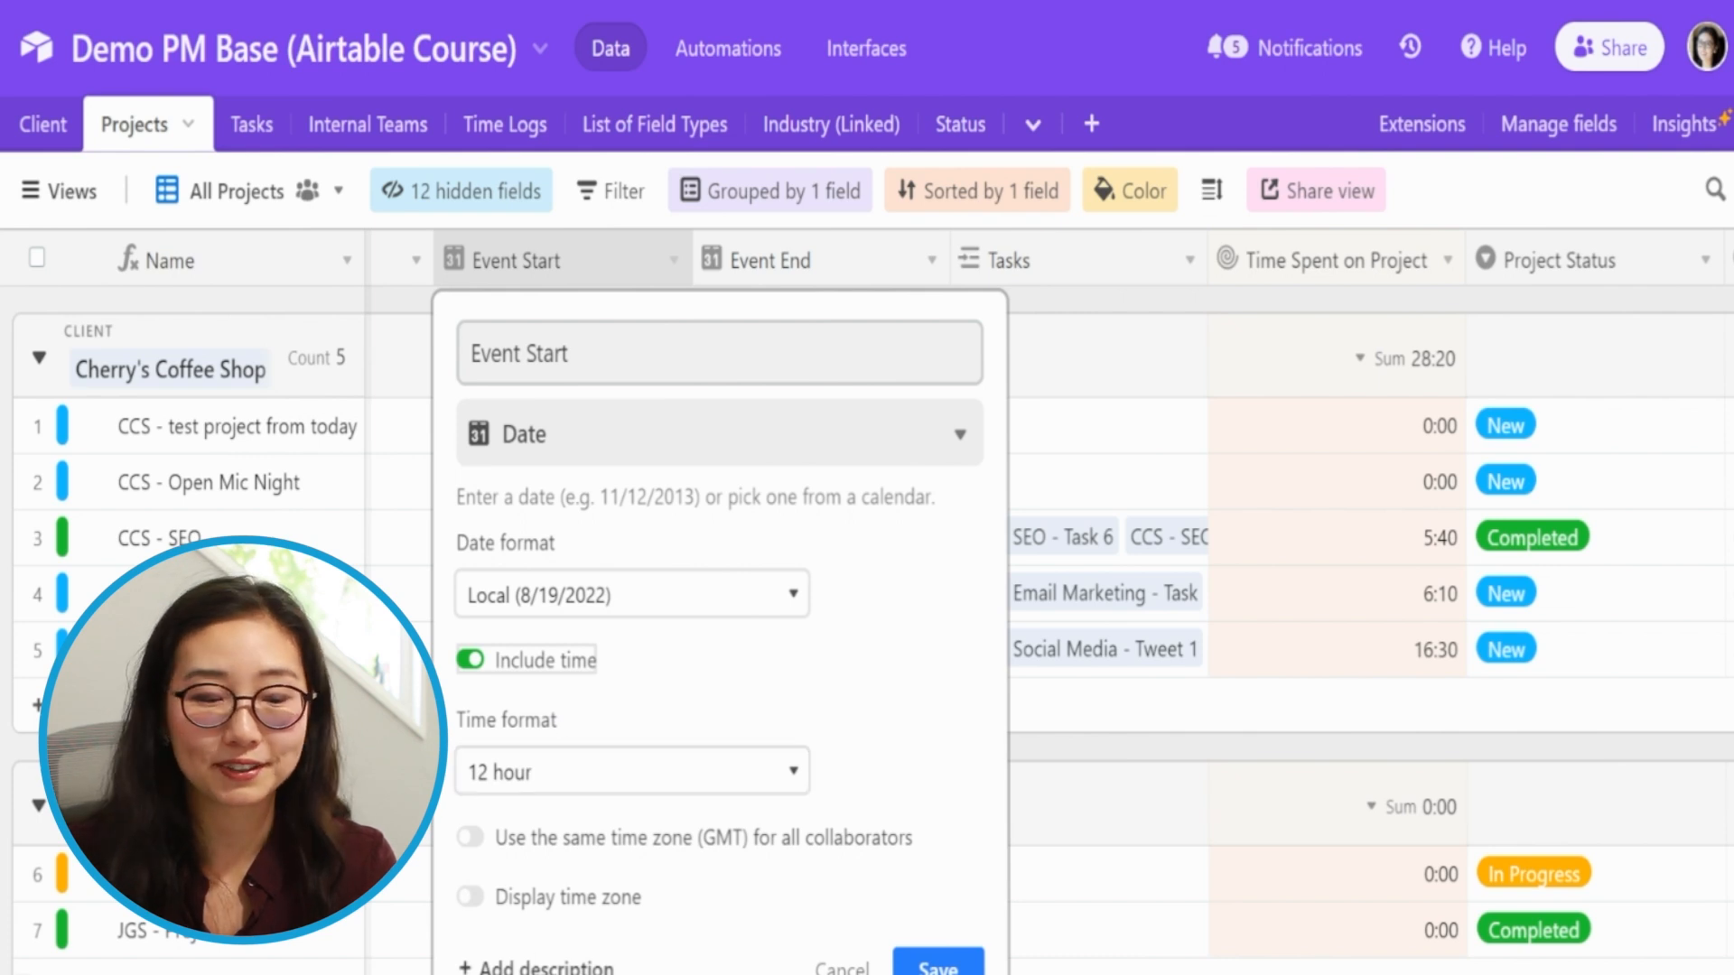
pyautogui.click(938, 964)
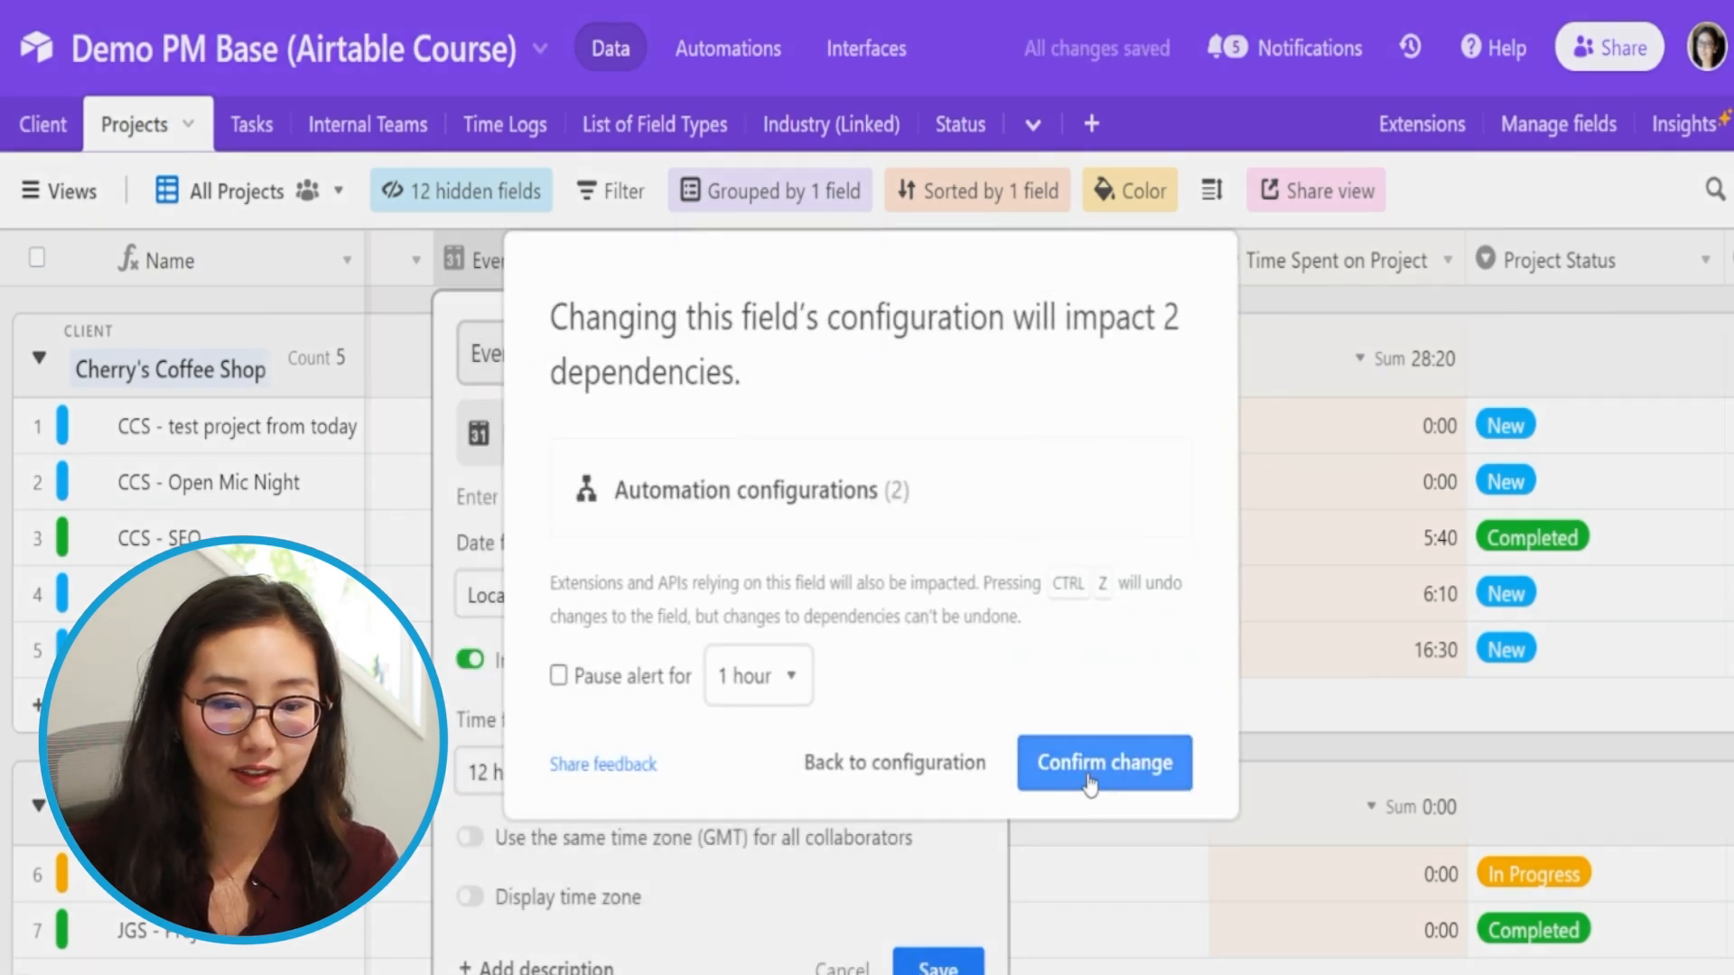
pyautogui.click(1097, 777)
# Step: Include a 12-hour time in the Event End field and save the field
pyautogui.doubleClick(931, 260)
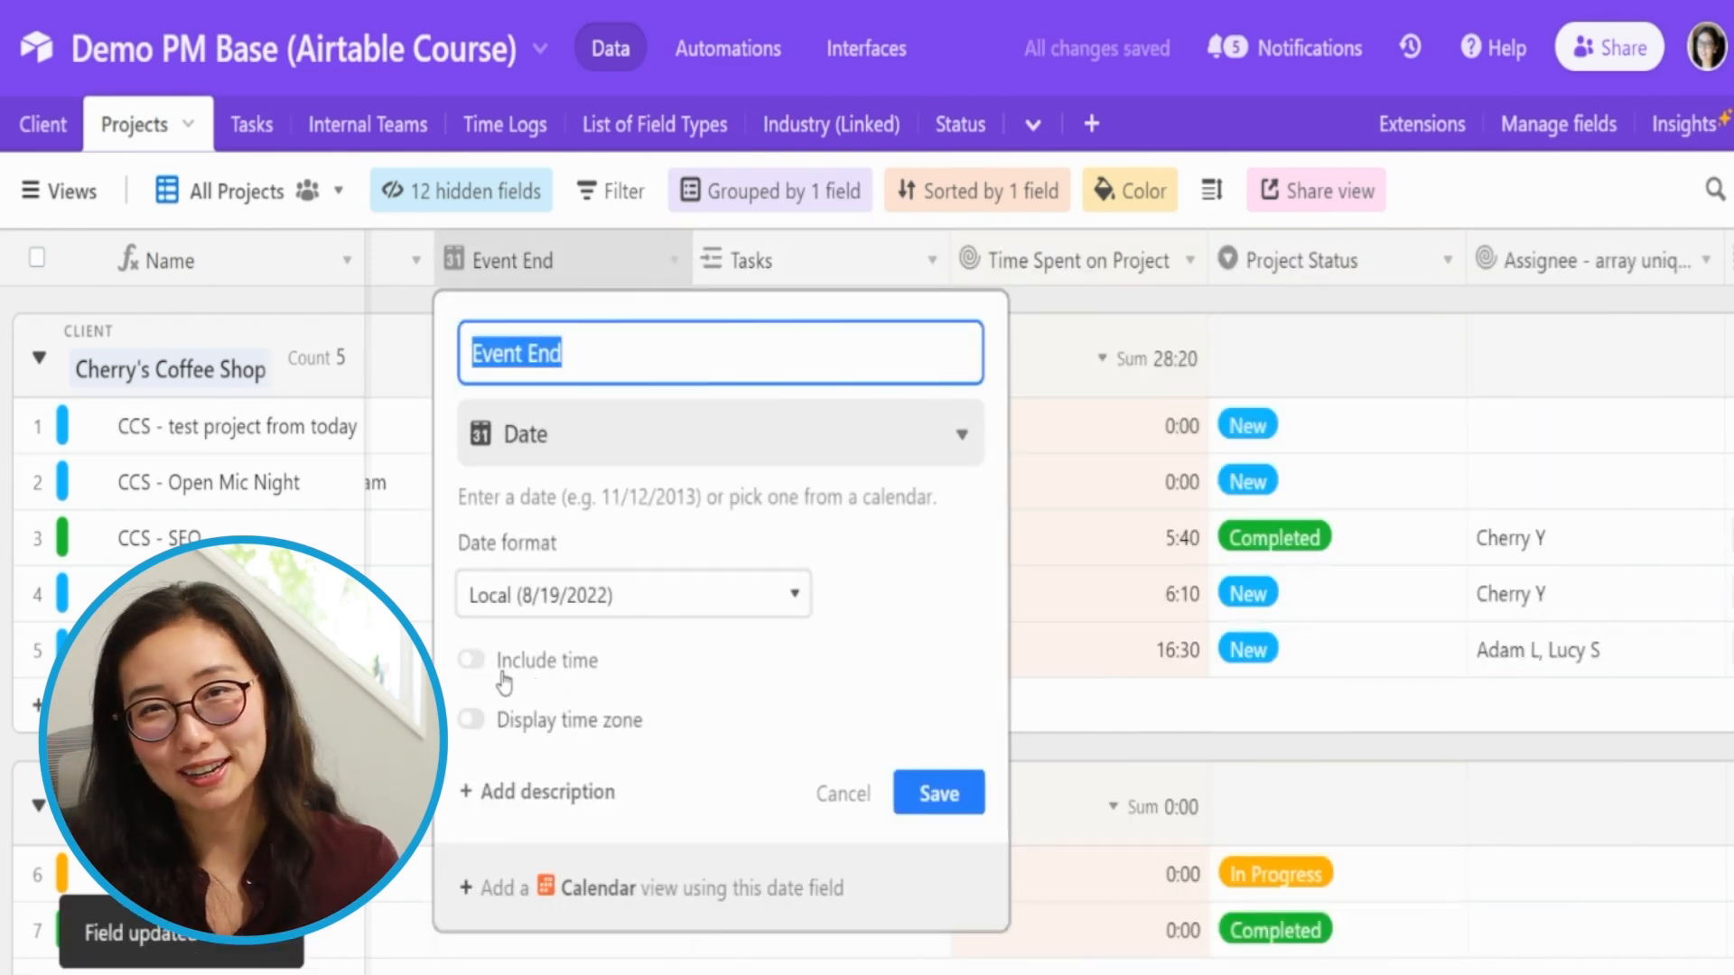
pyautogui.click(511, 673)
pyautogui.click(655, 775)
pyautogui.click(821, 742)
pyautogui.click(939, 965)
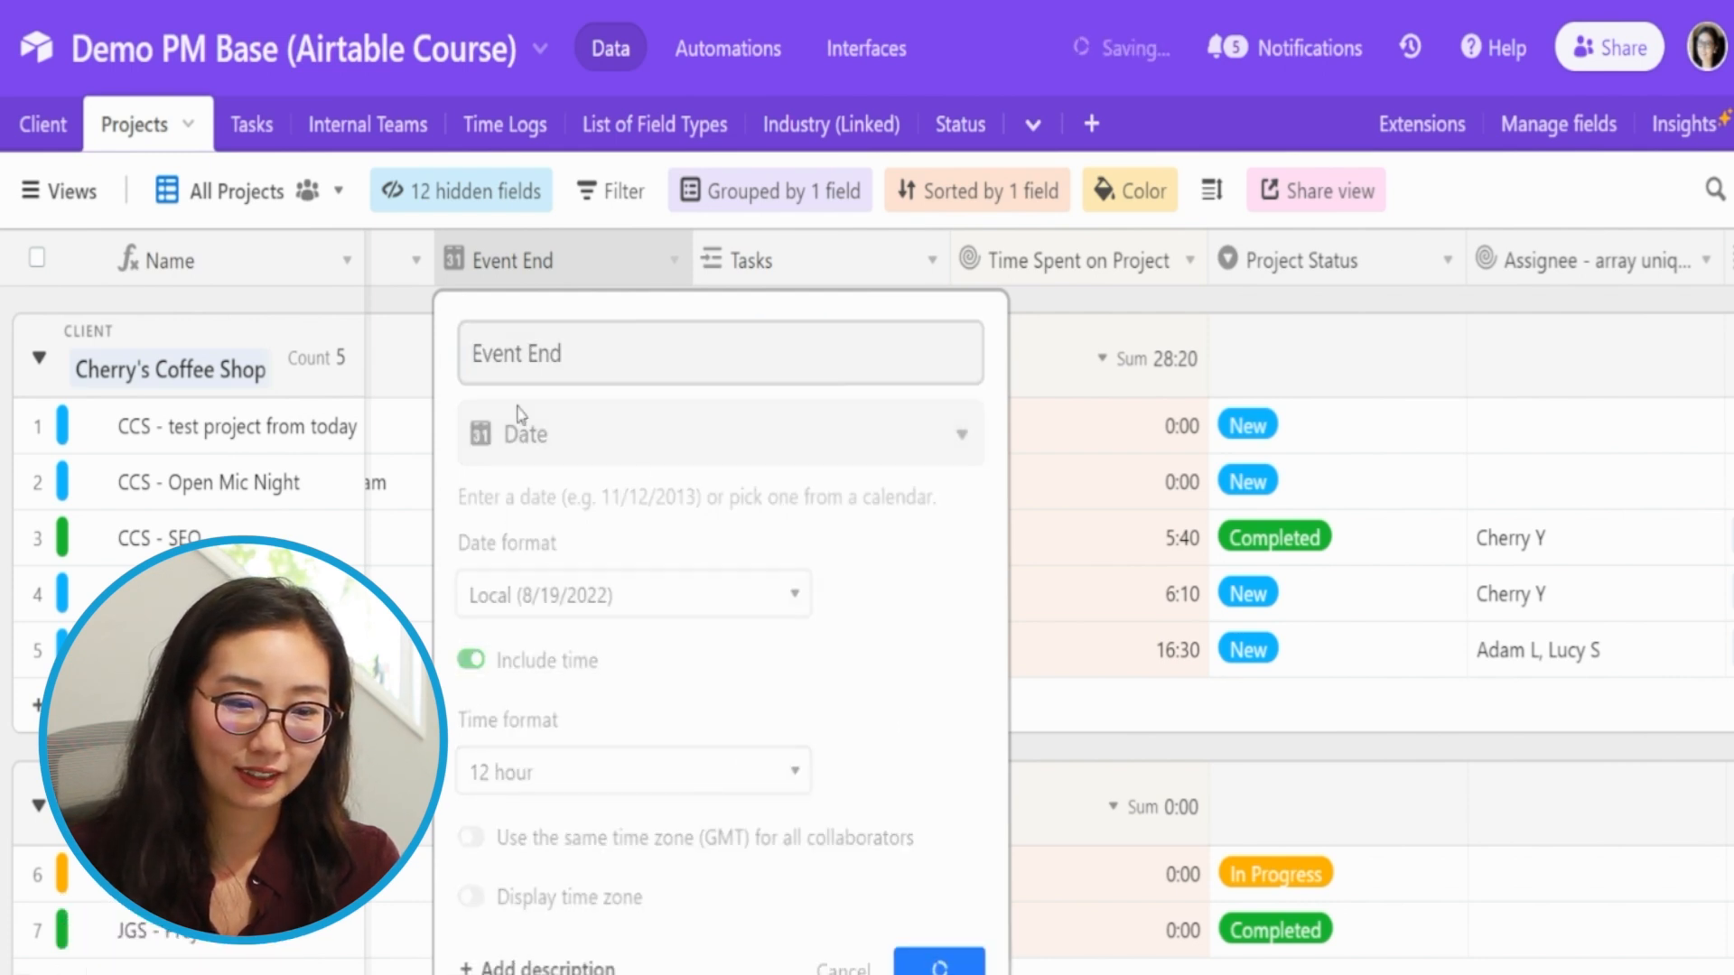
# Step: Set the Event Start time of the CCS - Open Mic Night project to 6:00pm
pyautogui.click(548, 503)
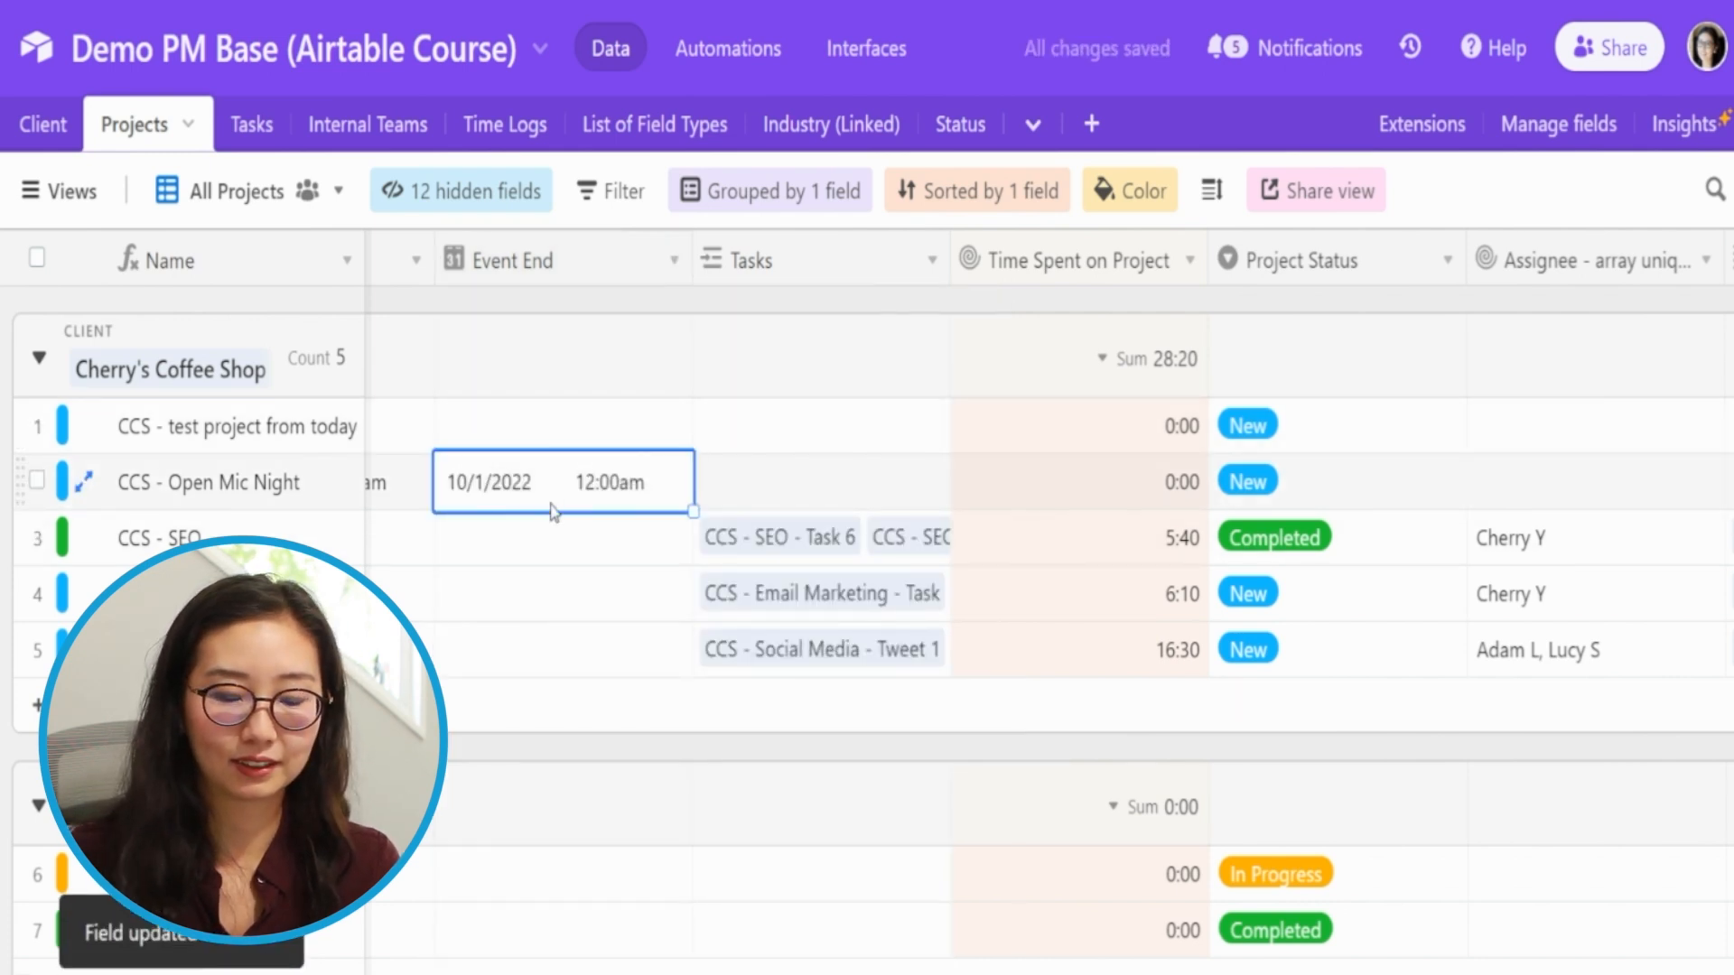
pyautogui.press('Left')
pyautogui.press('Left')
pyautogui.press('Left')
pyautogui.press('Right')
pyautogui.press('Right')
pyautogui.press('Right')
pyautogui.press('Left')
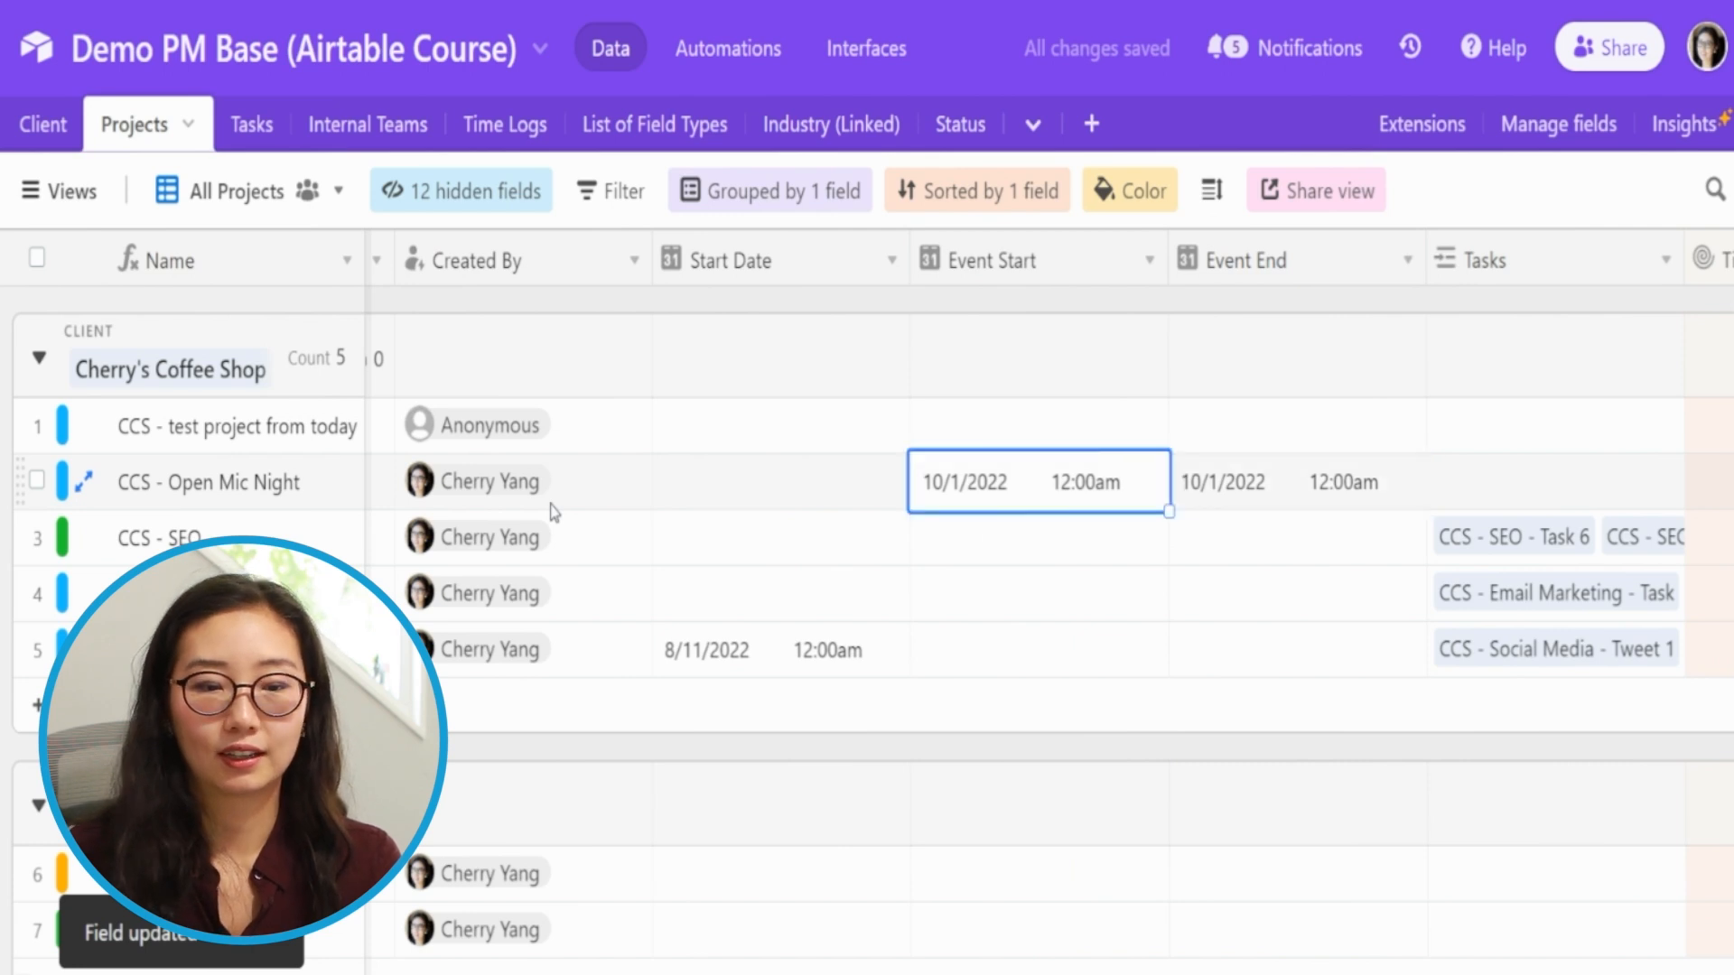
pyautogui.press('Return')
pyautogui.click(1095, 478)
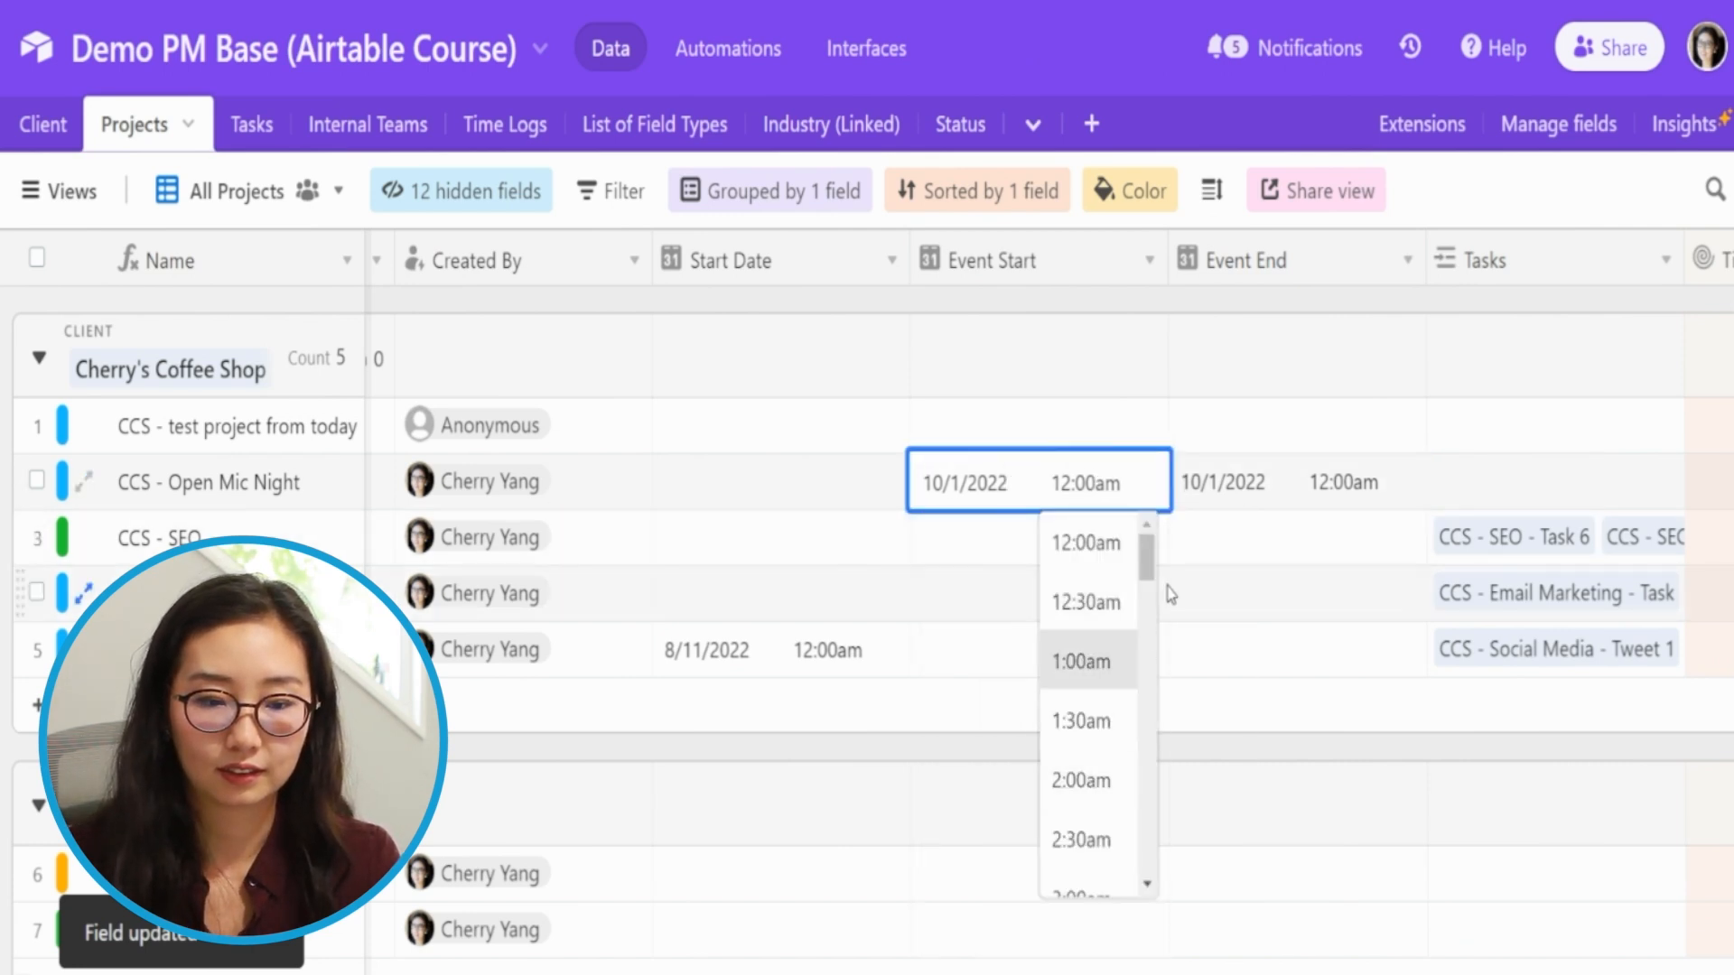
pyautogui.moveTo(1153, 578); pyautogui.dragTo(1156, 809)
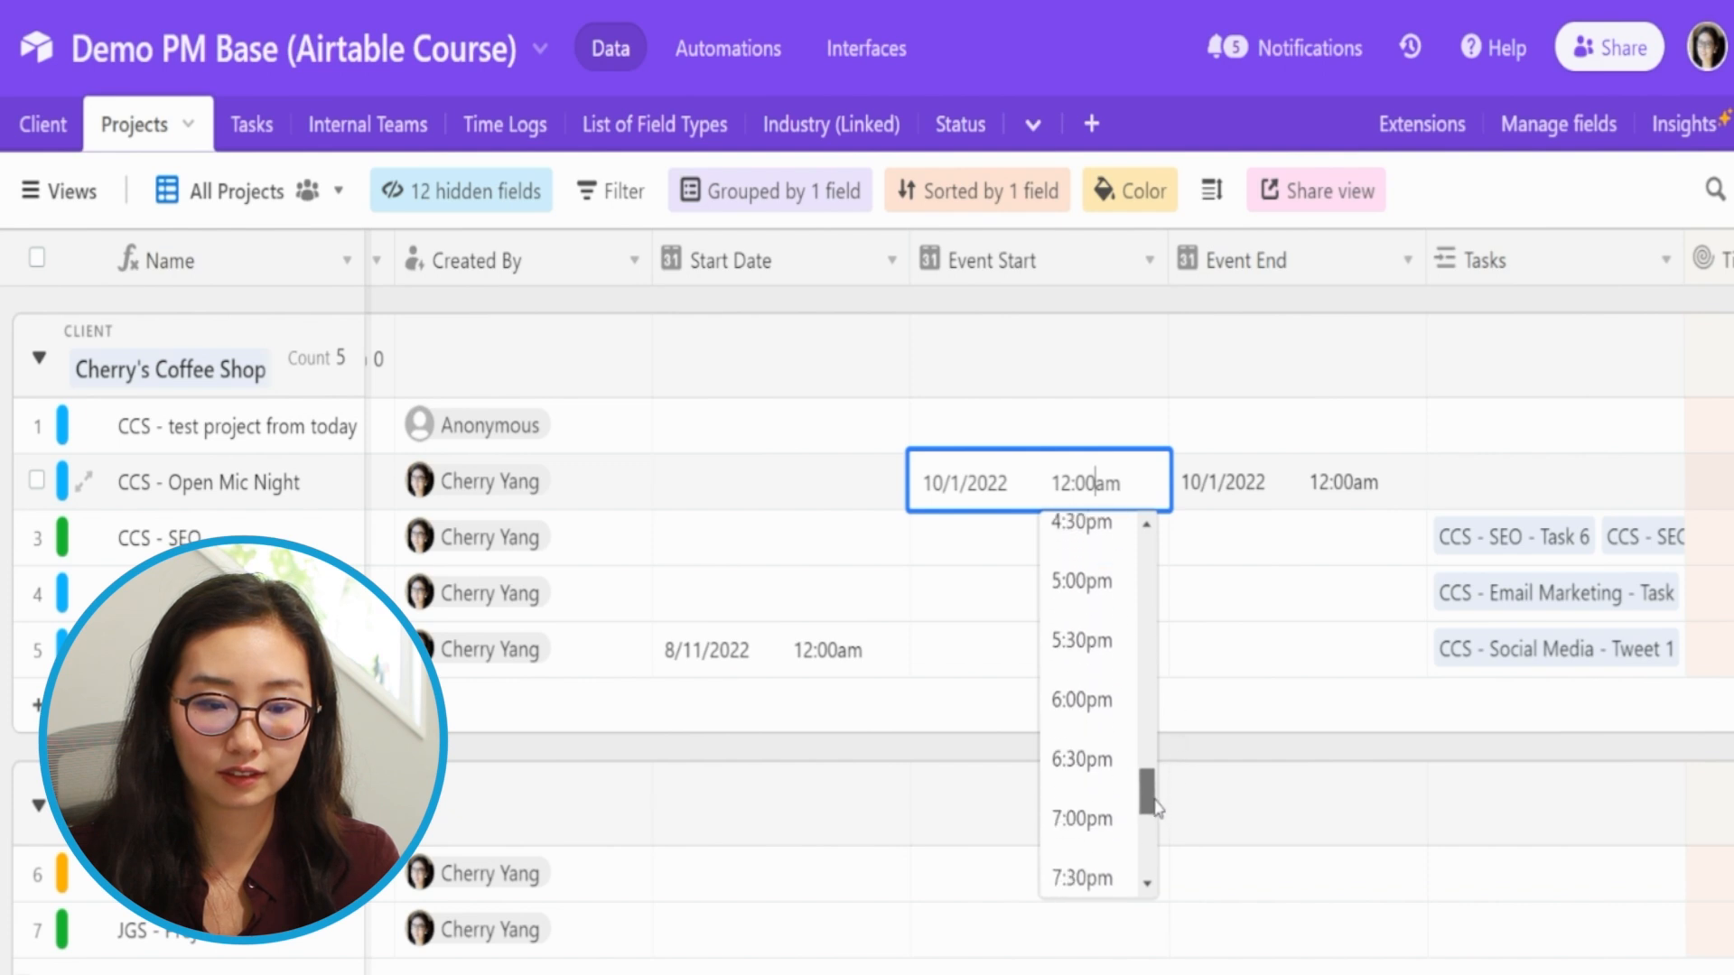
pyautogui.click(1076, 699)
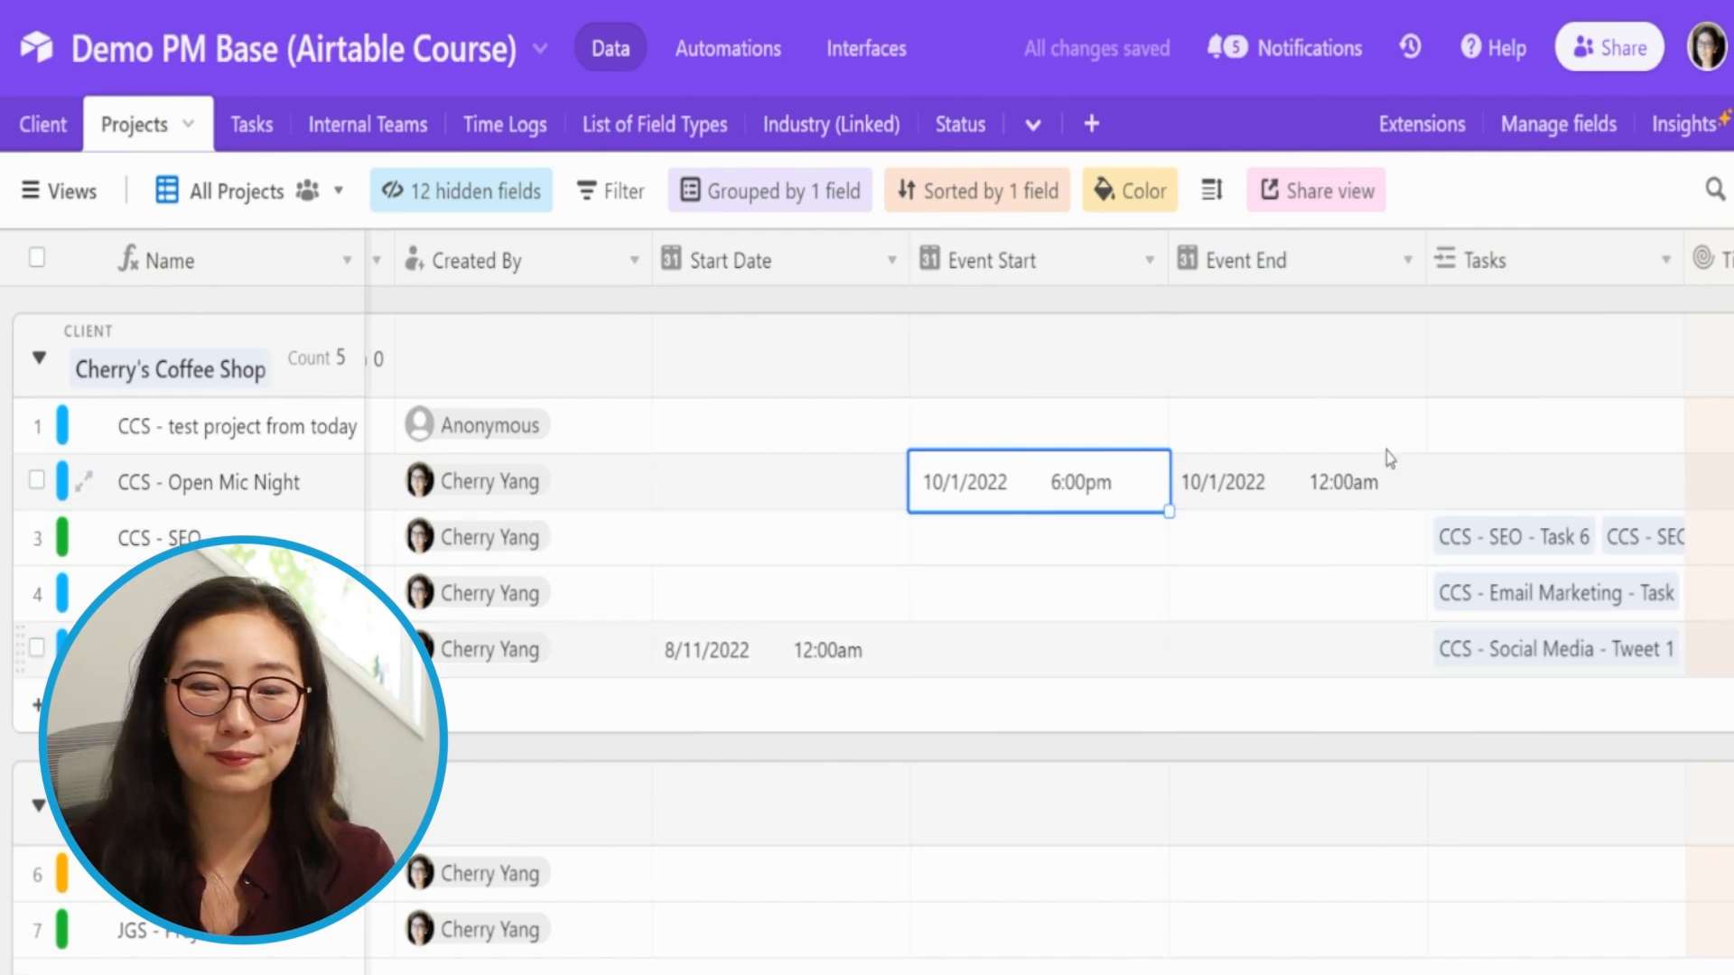
# Step: Set the Event End time of the CCS - Open Mic Night project to 10:00pm
pyautogui.doubleClick(1325, 484)
pyautogui.moveTo(1405, 555); pyautogui.dragTo(1435, 847)
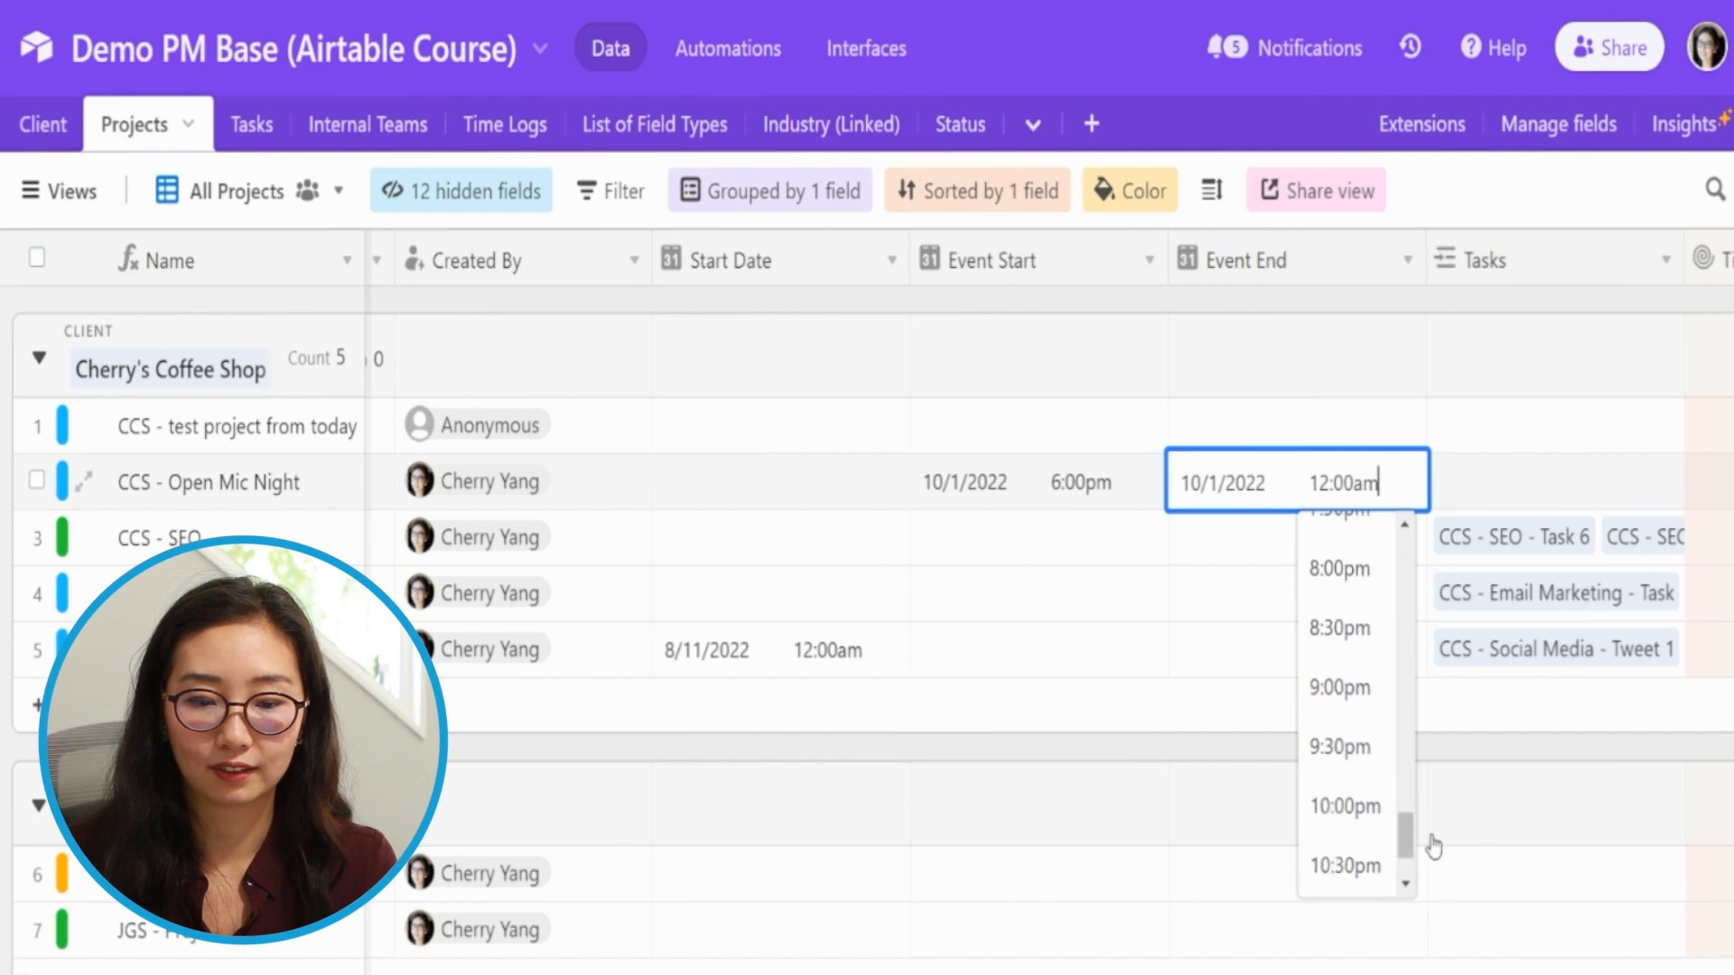
pyautogui.click(1368, 809)
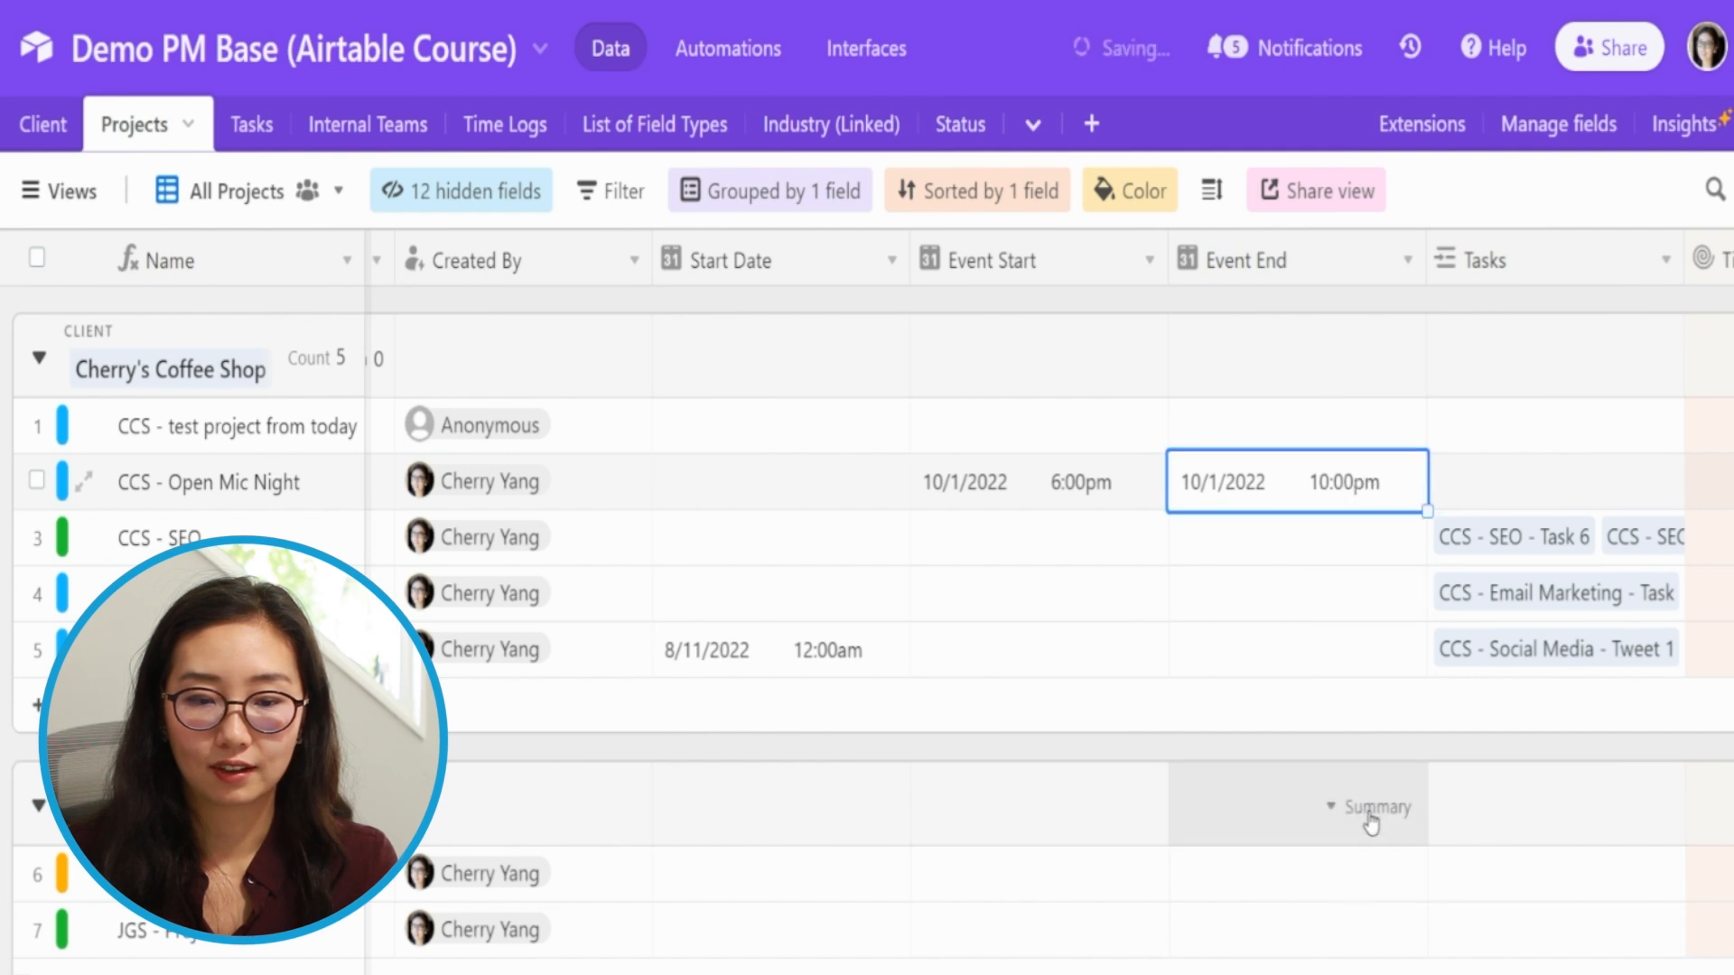
pyautogui.click(1301, 525)
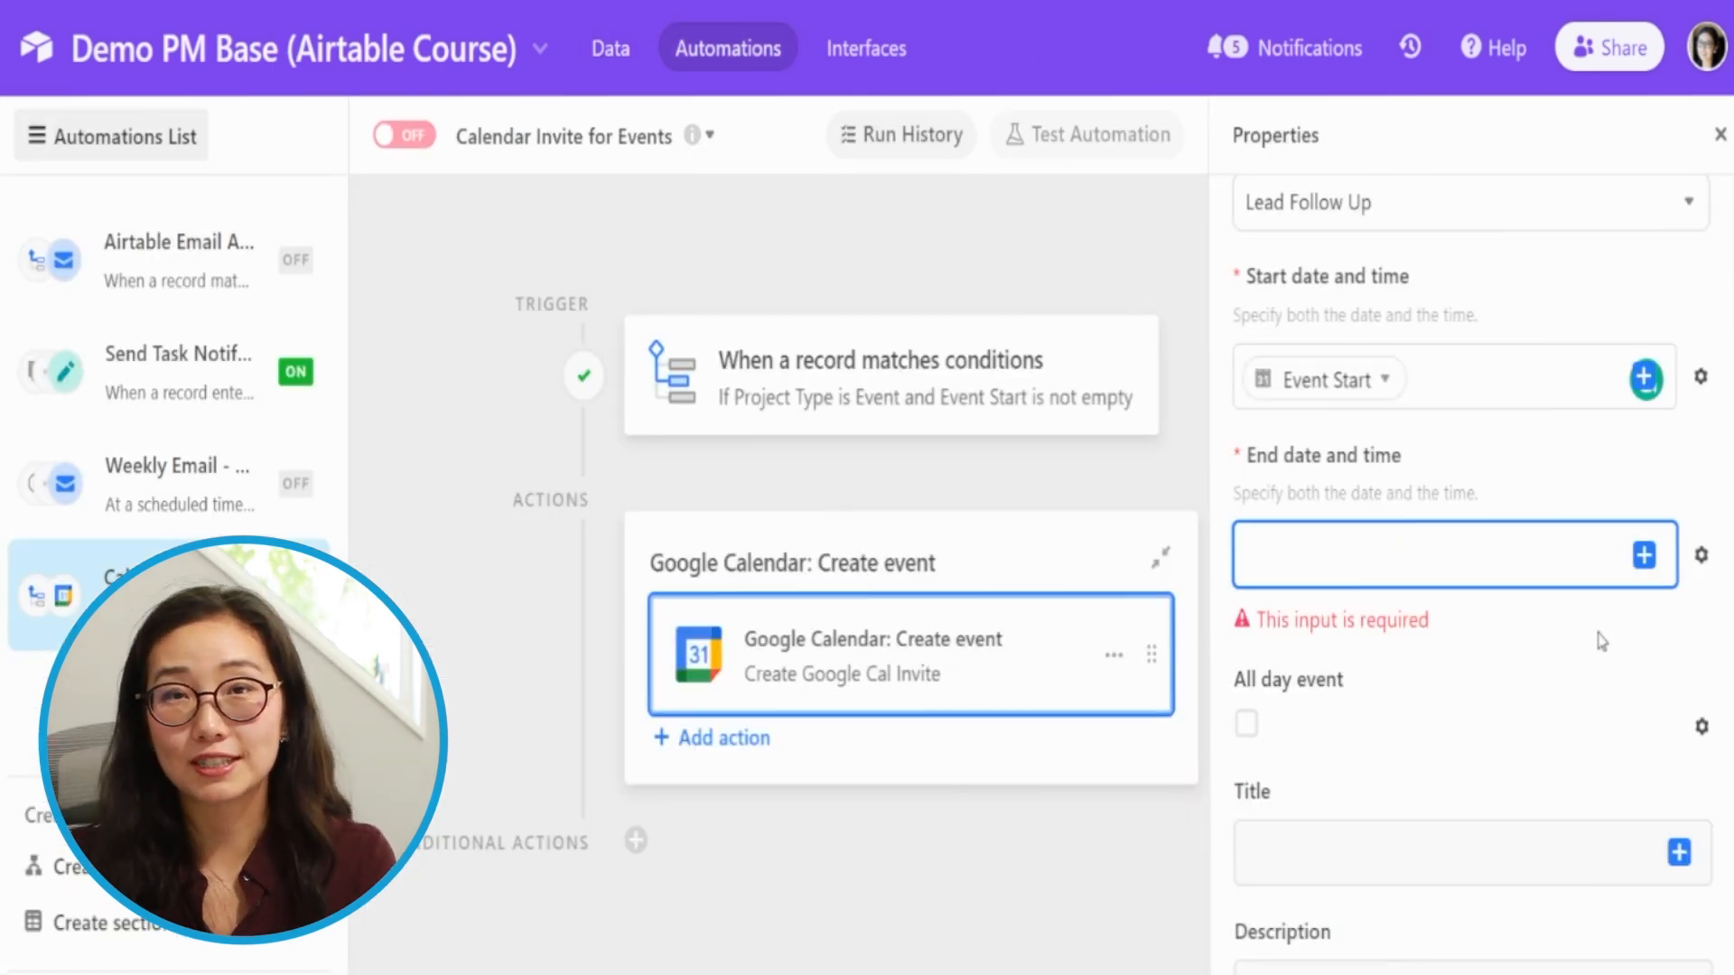
# Step: Retest the trigger of the Calendar Invite for Events automation with the CCS - Open Mic Night record
pyautogui.scroll(10, 1602, 641)
pyautogui.click(1062, 373)
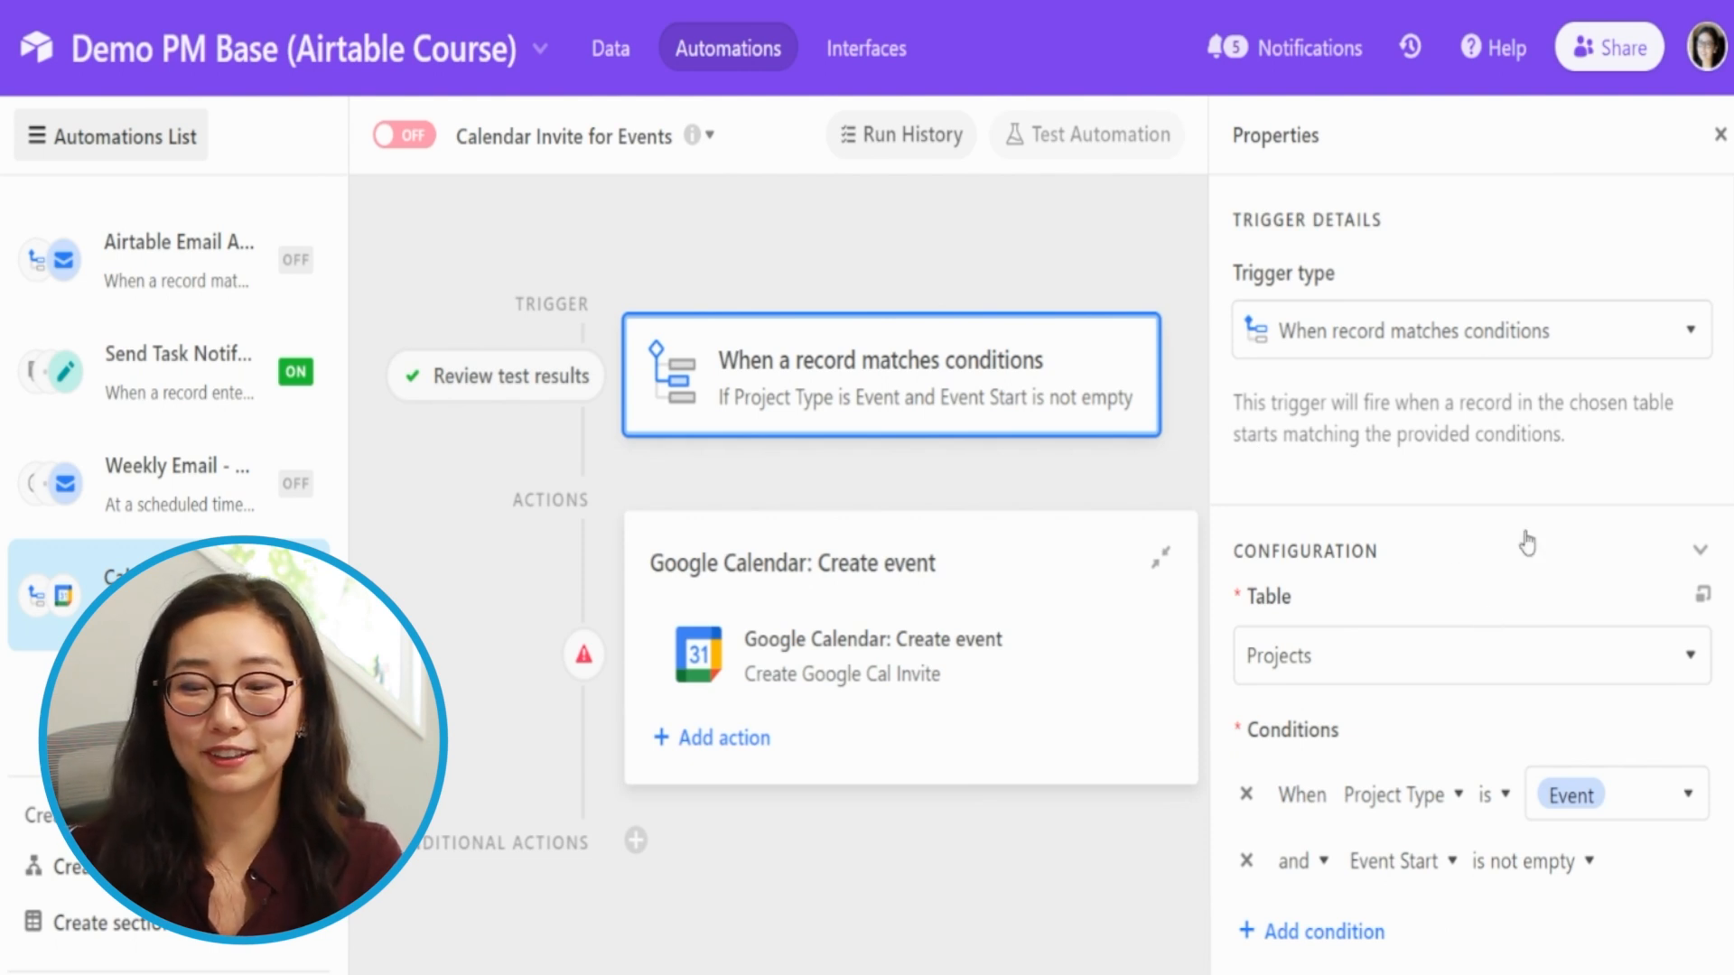
pyautogui.scroll(-10, 1535, 695)
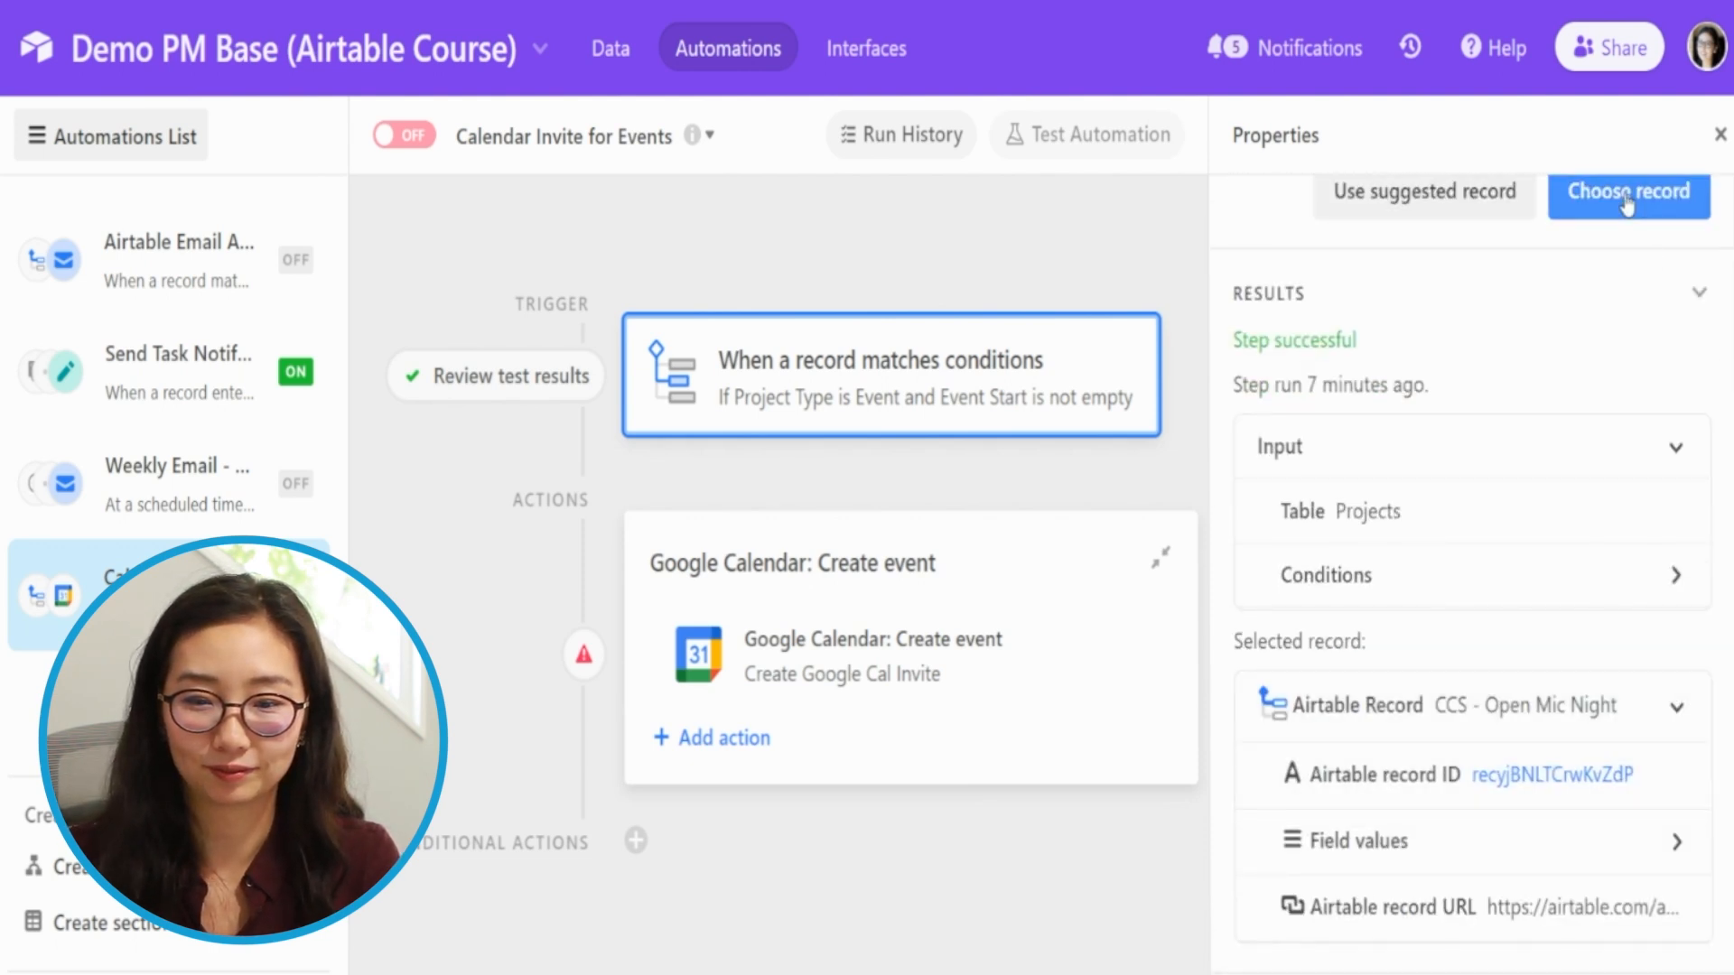
pyautogui.click(1628, 192)
pyautogui.click(825, 333)
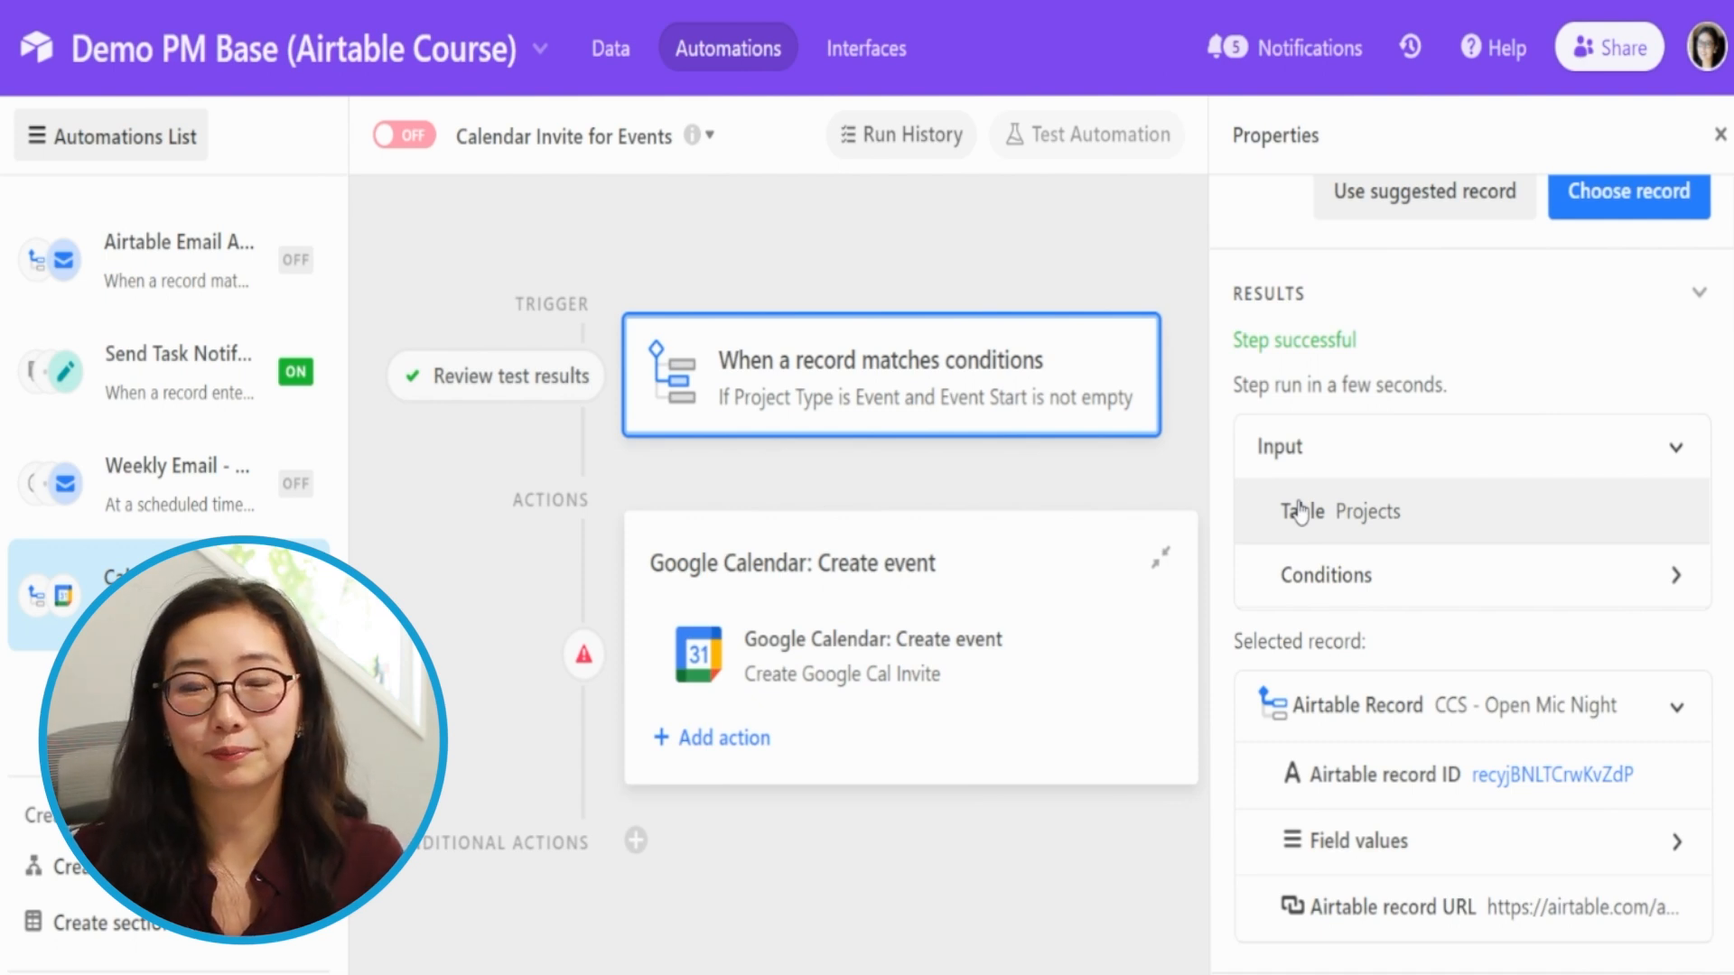
# Step: Open the date and time configuration of the Google Calendar: Create event action
pyautogui.click(831, 652)
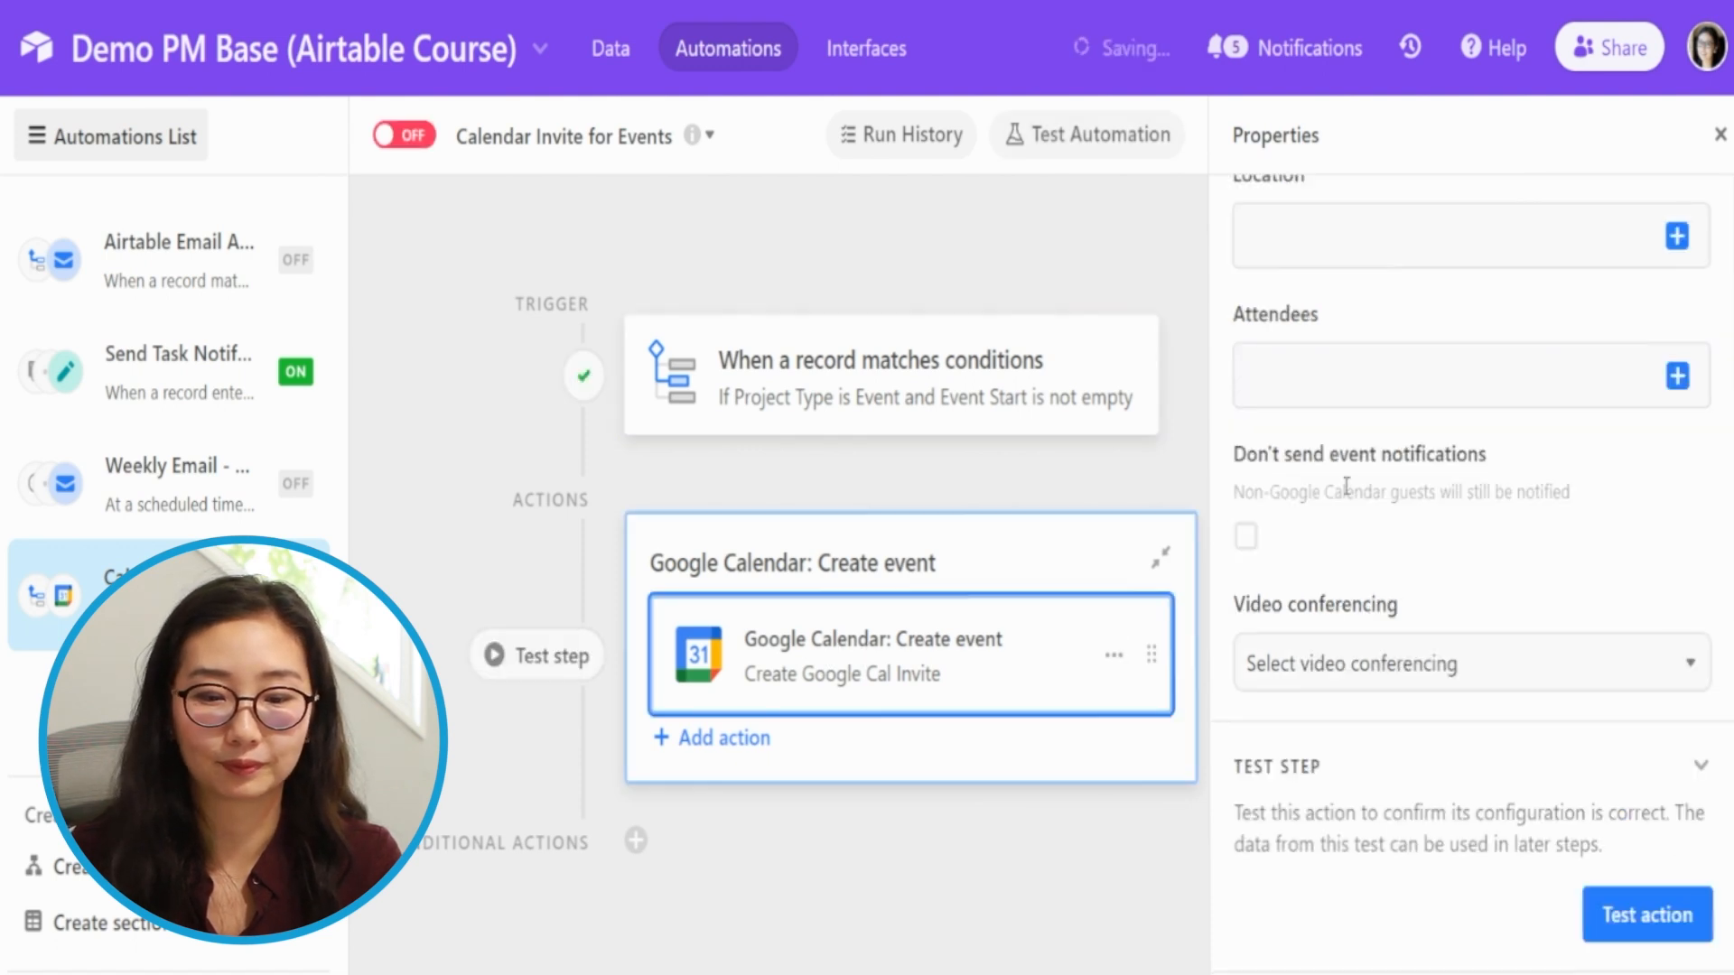
pyautogui.scroll(8, 1536, 573)
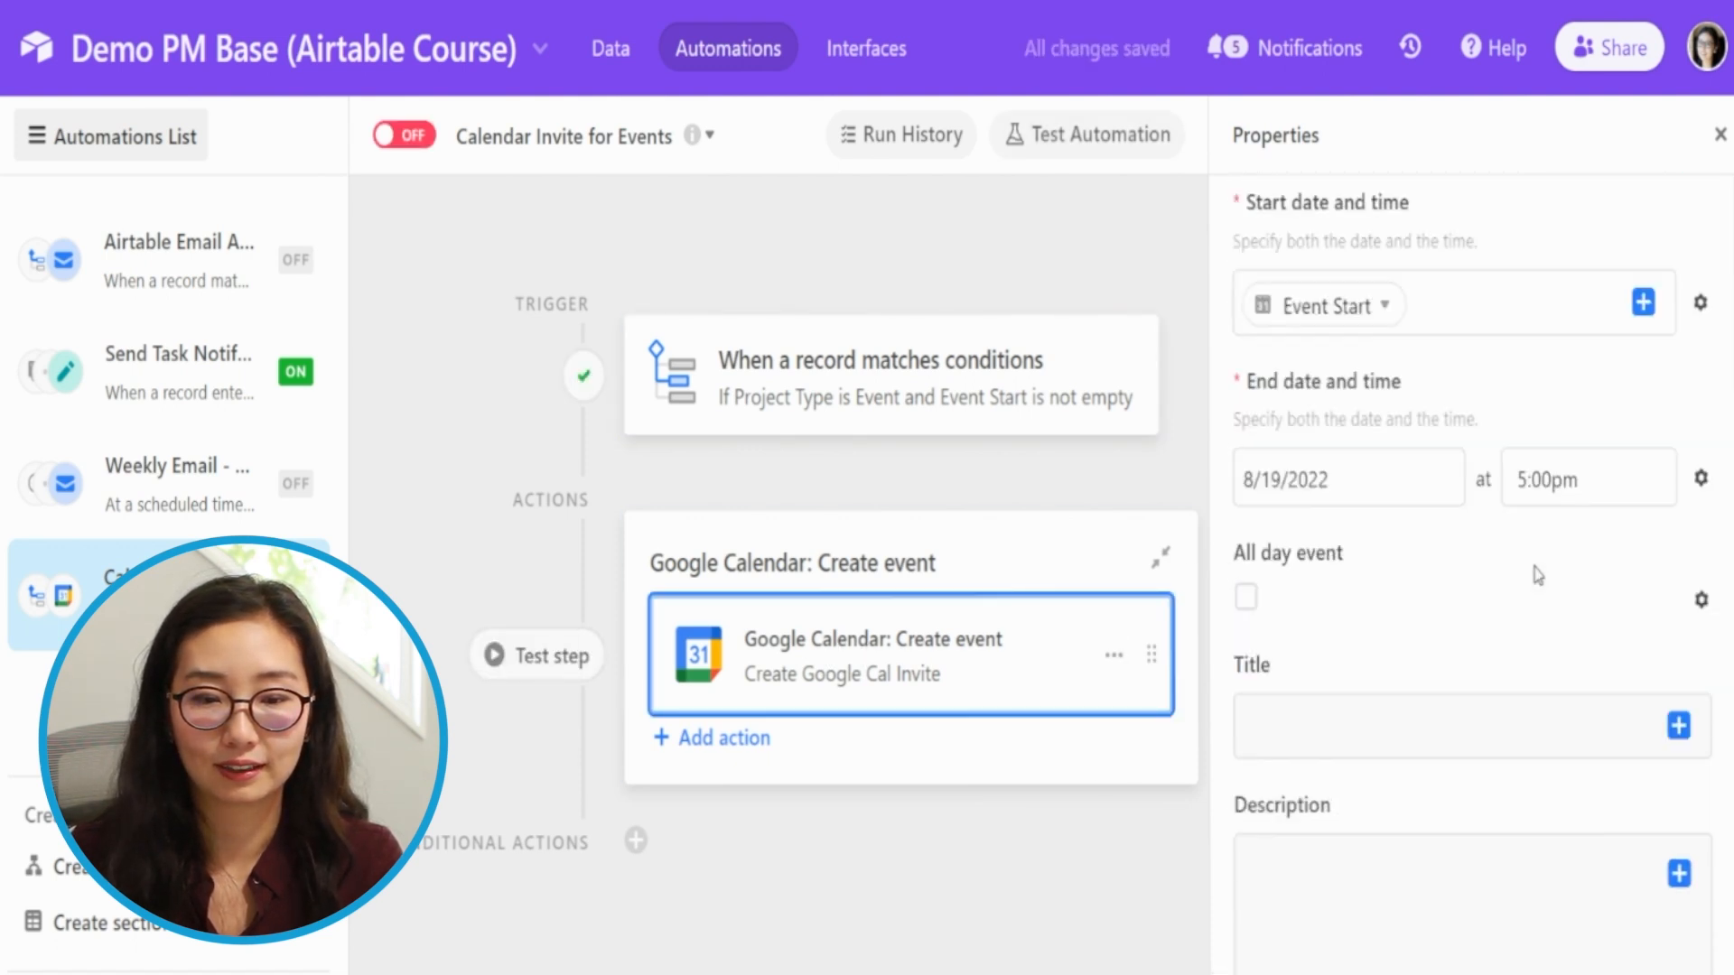
pyautogui.scroll(5, 1538, 574)
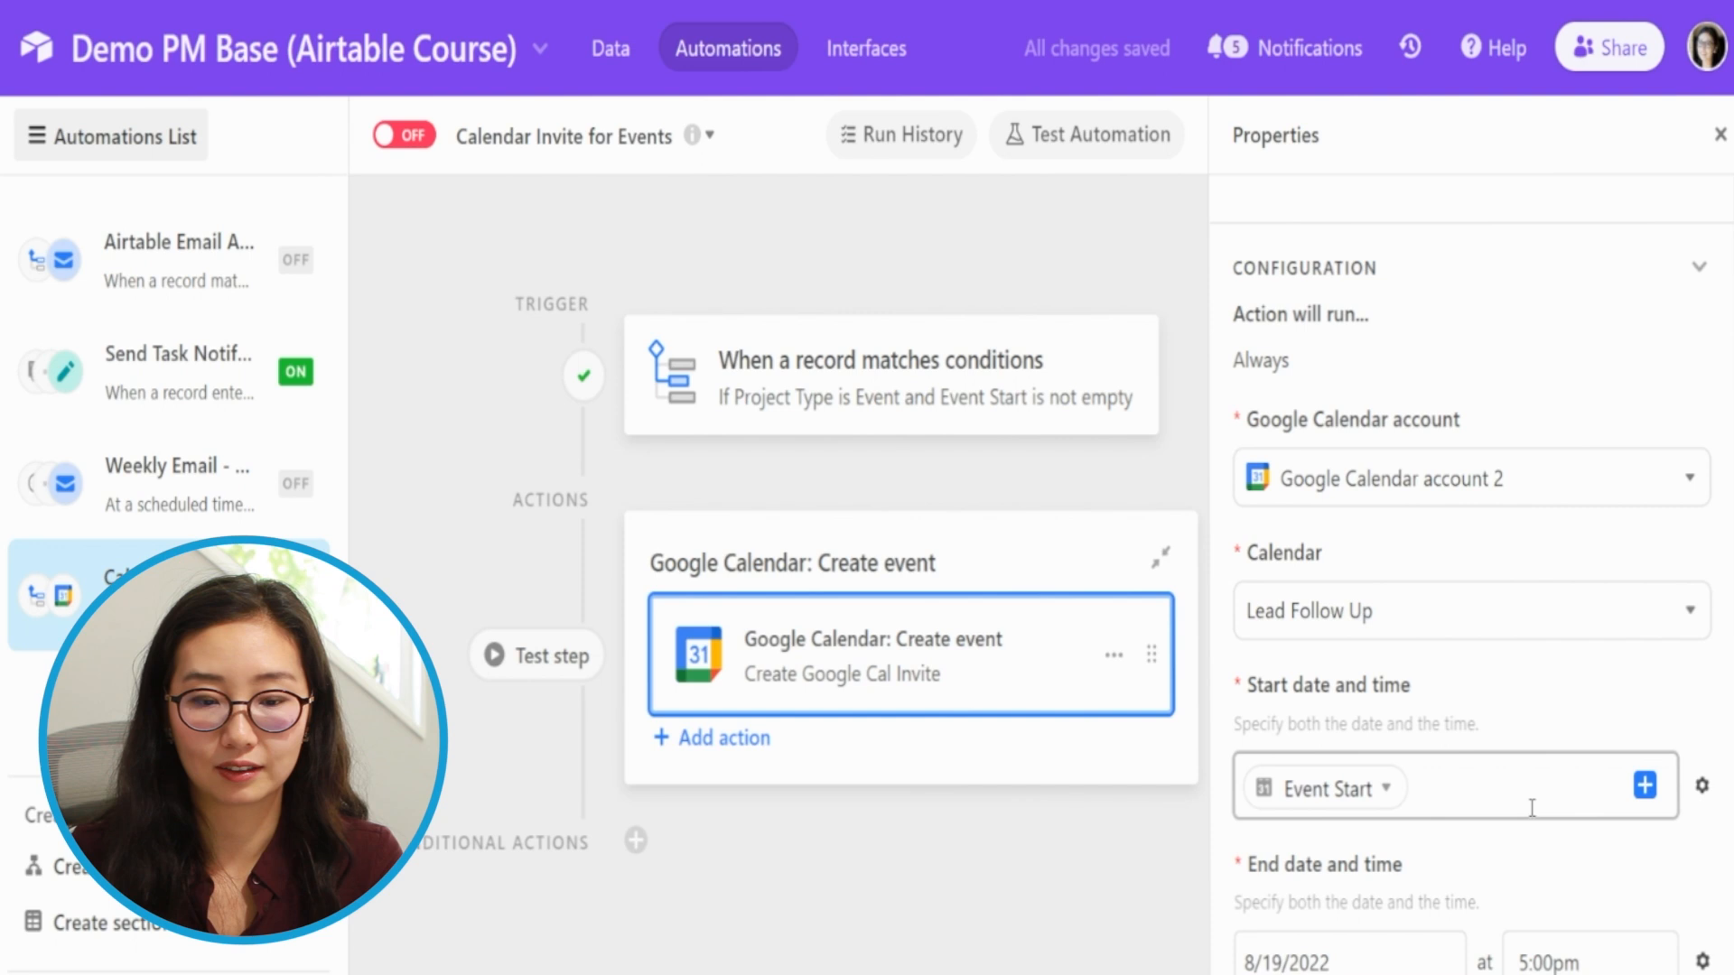
# Step: Insert the Event Start field into the start date and time again and remove the duplicate
pyautogui.click(1645, 784)
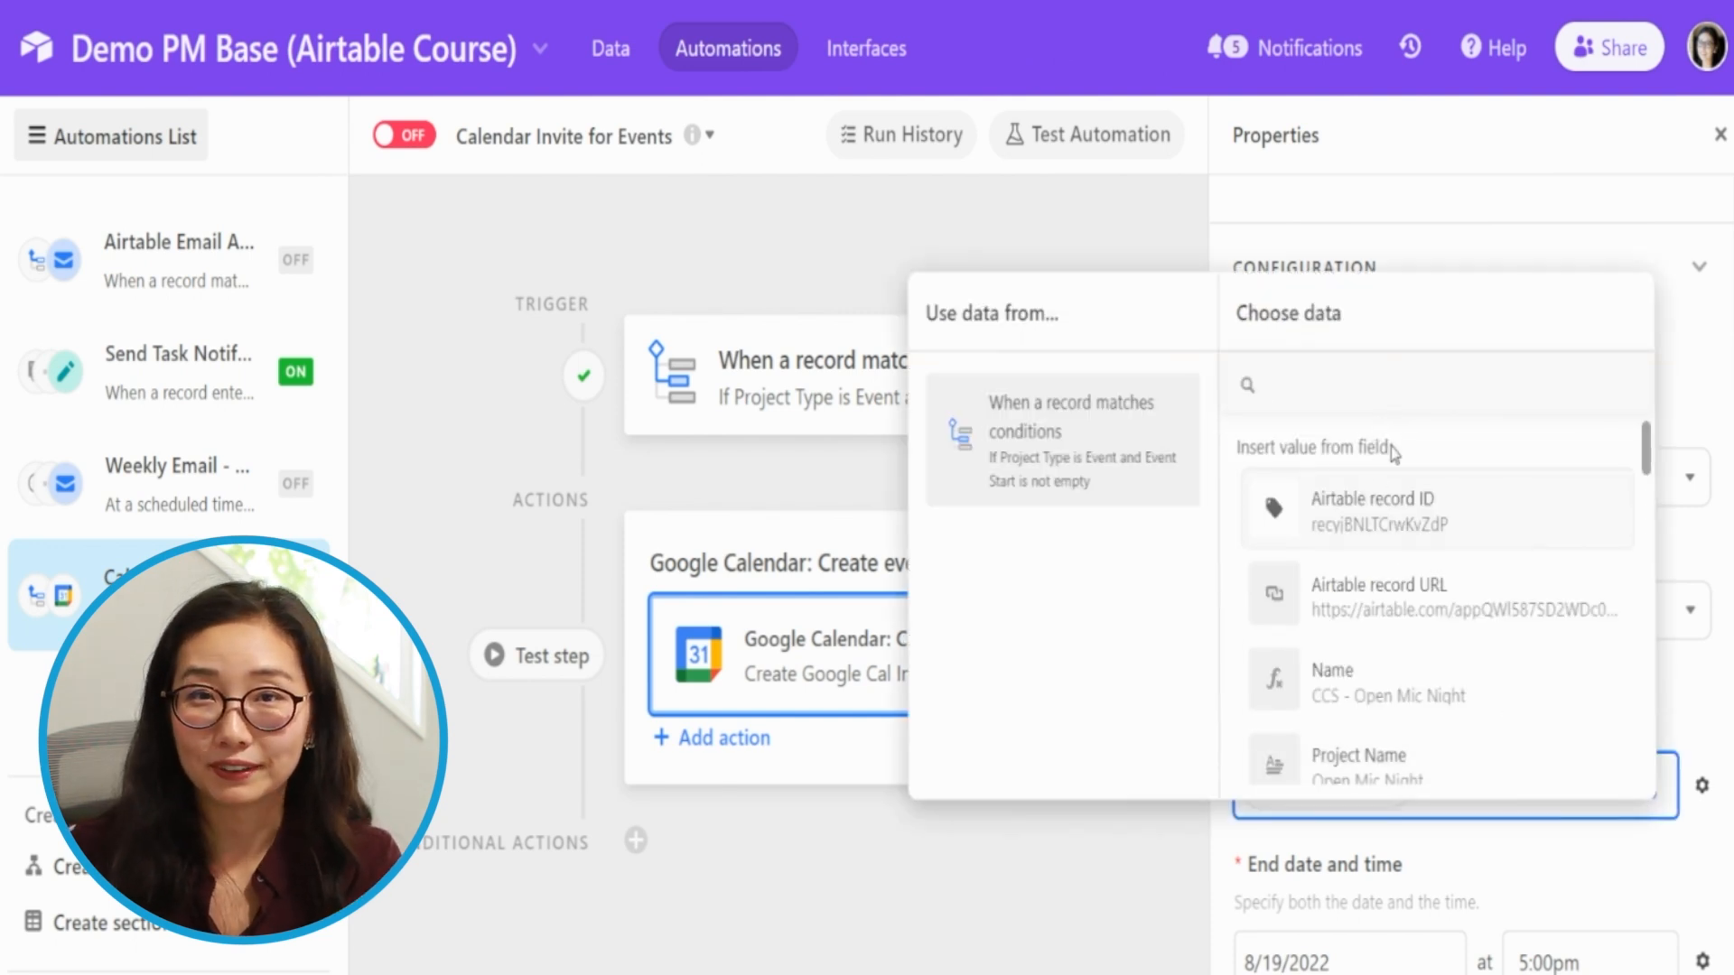
pyautogui.write('start')
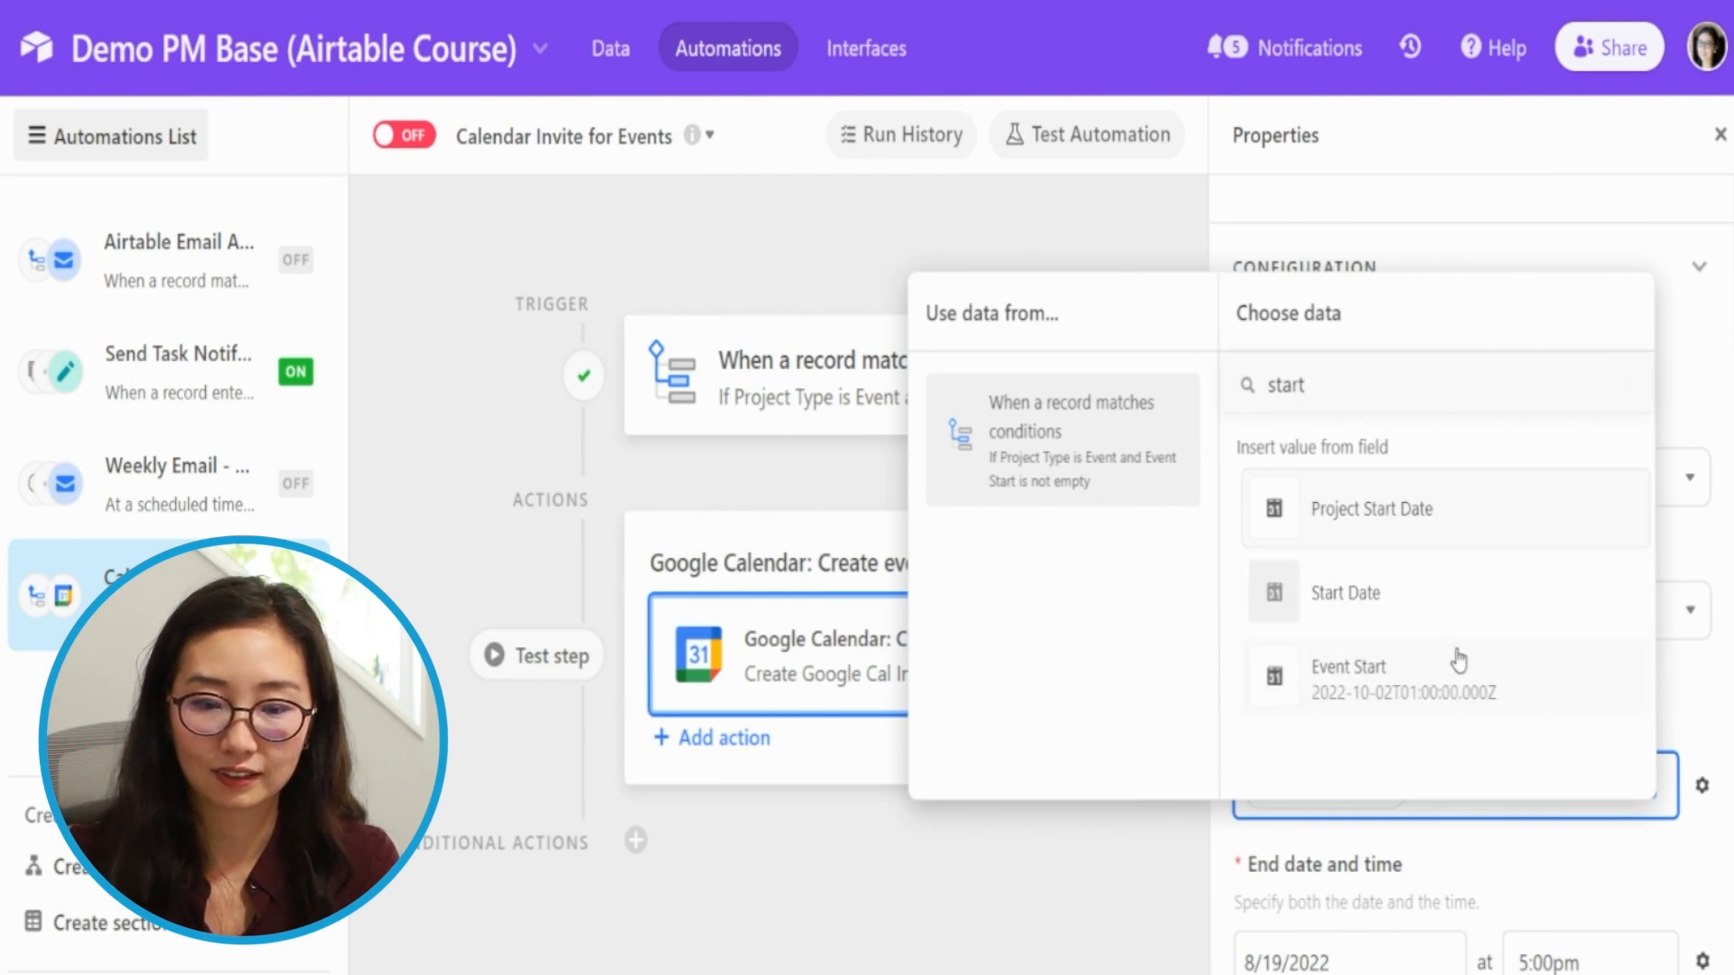
pyautogui.click(1456, 694)
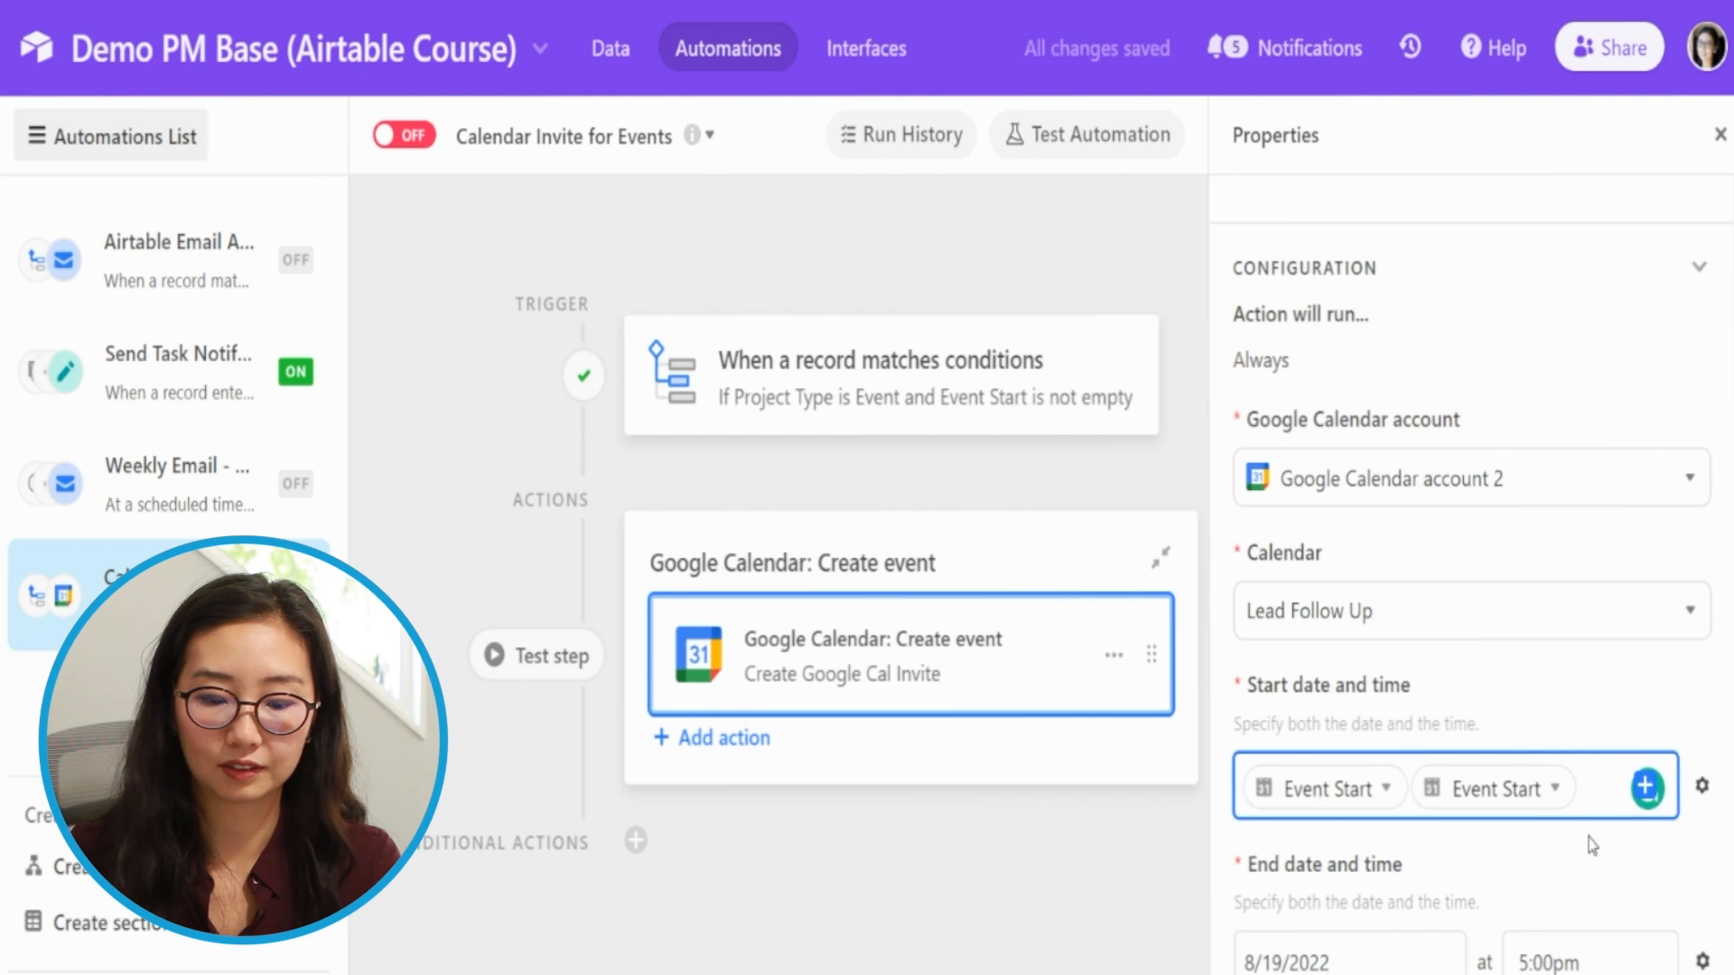
pyautogui.press('BackSpace')
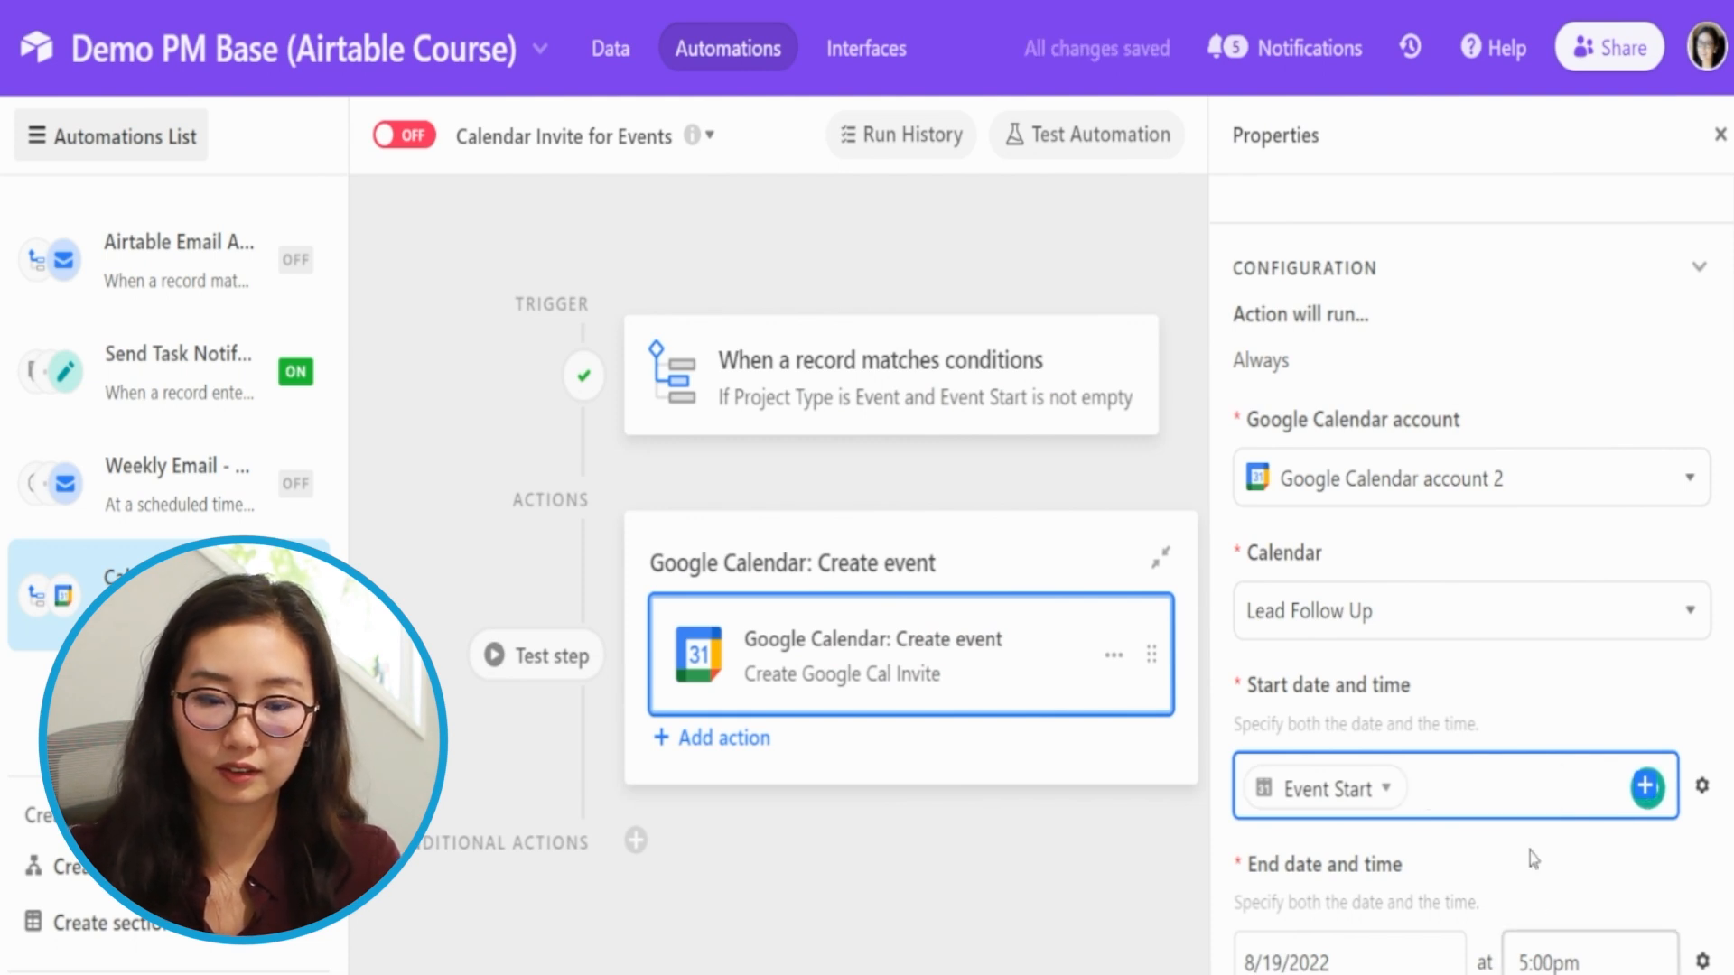
# Step: Make the calendar event's end date and time dynamic and fill it with the Event End field
pyautogui.scroll(-5, 1455, 746)
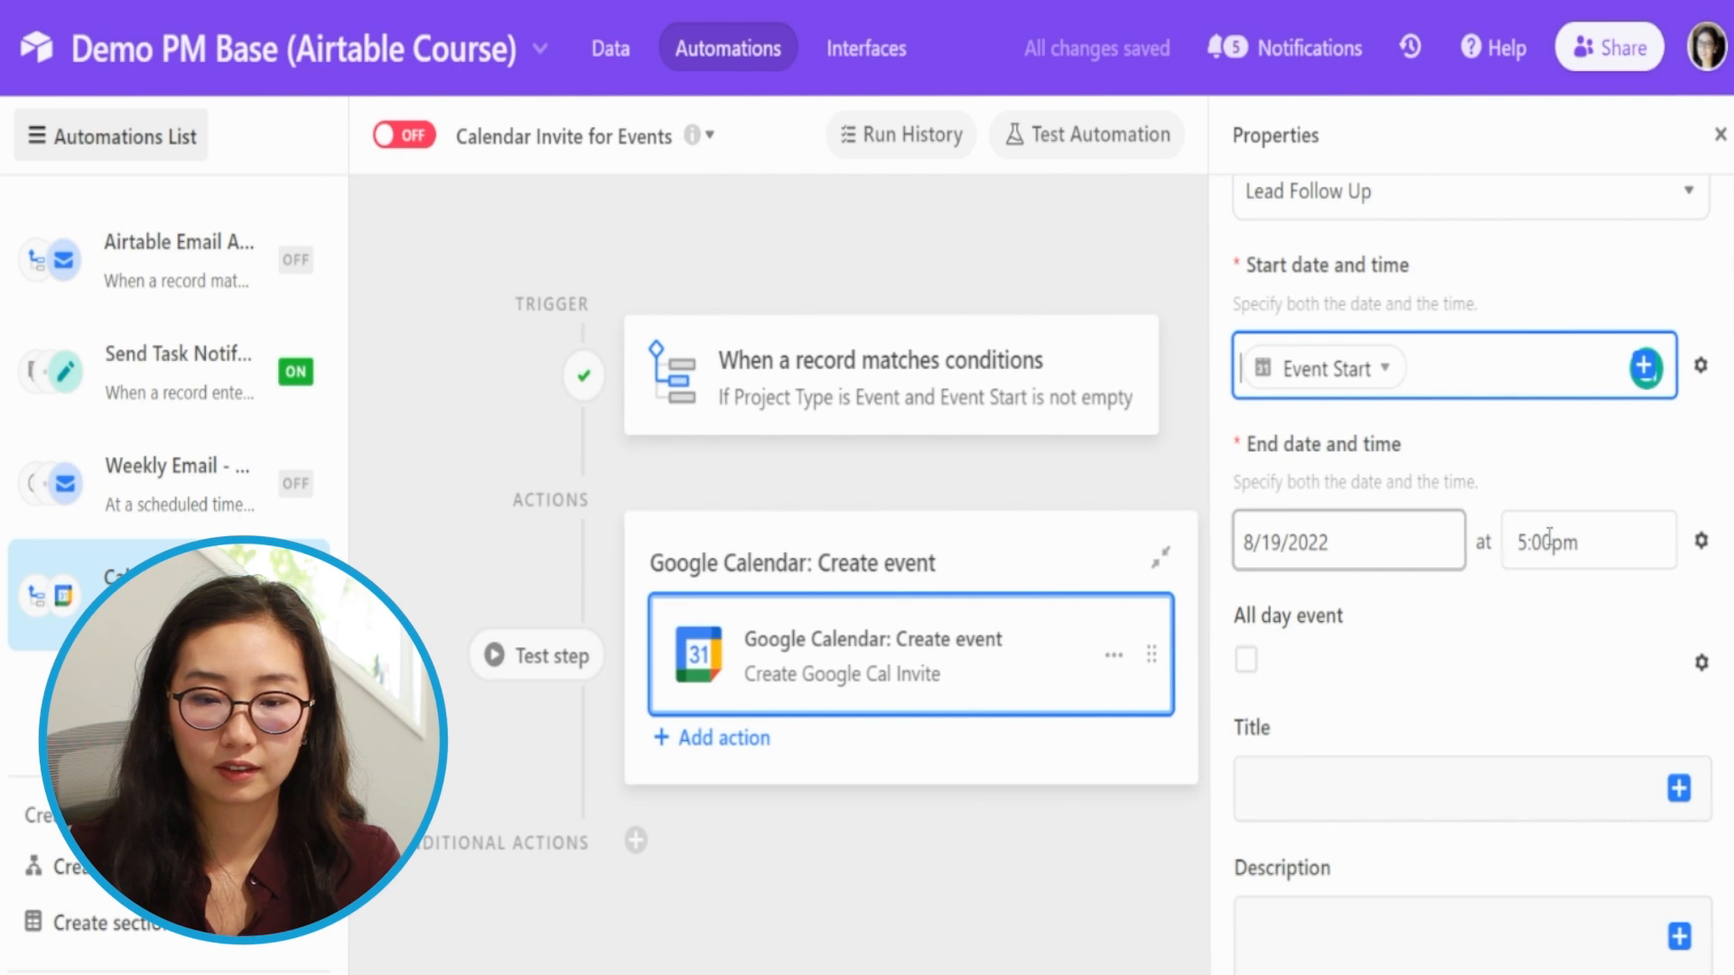
pyautogui.click(1701, 540)
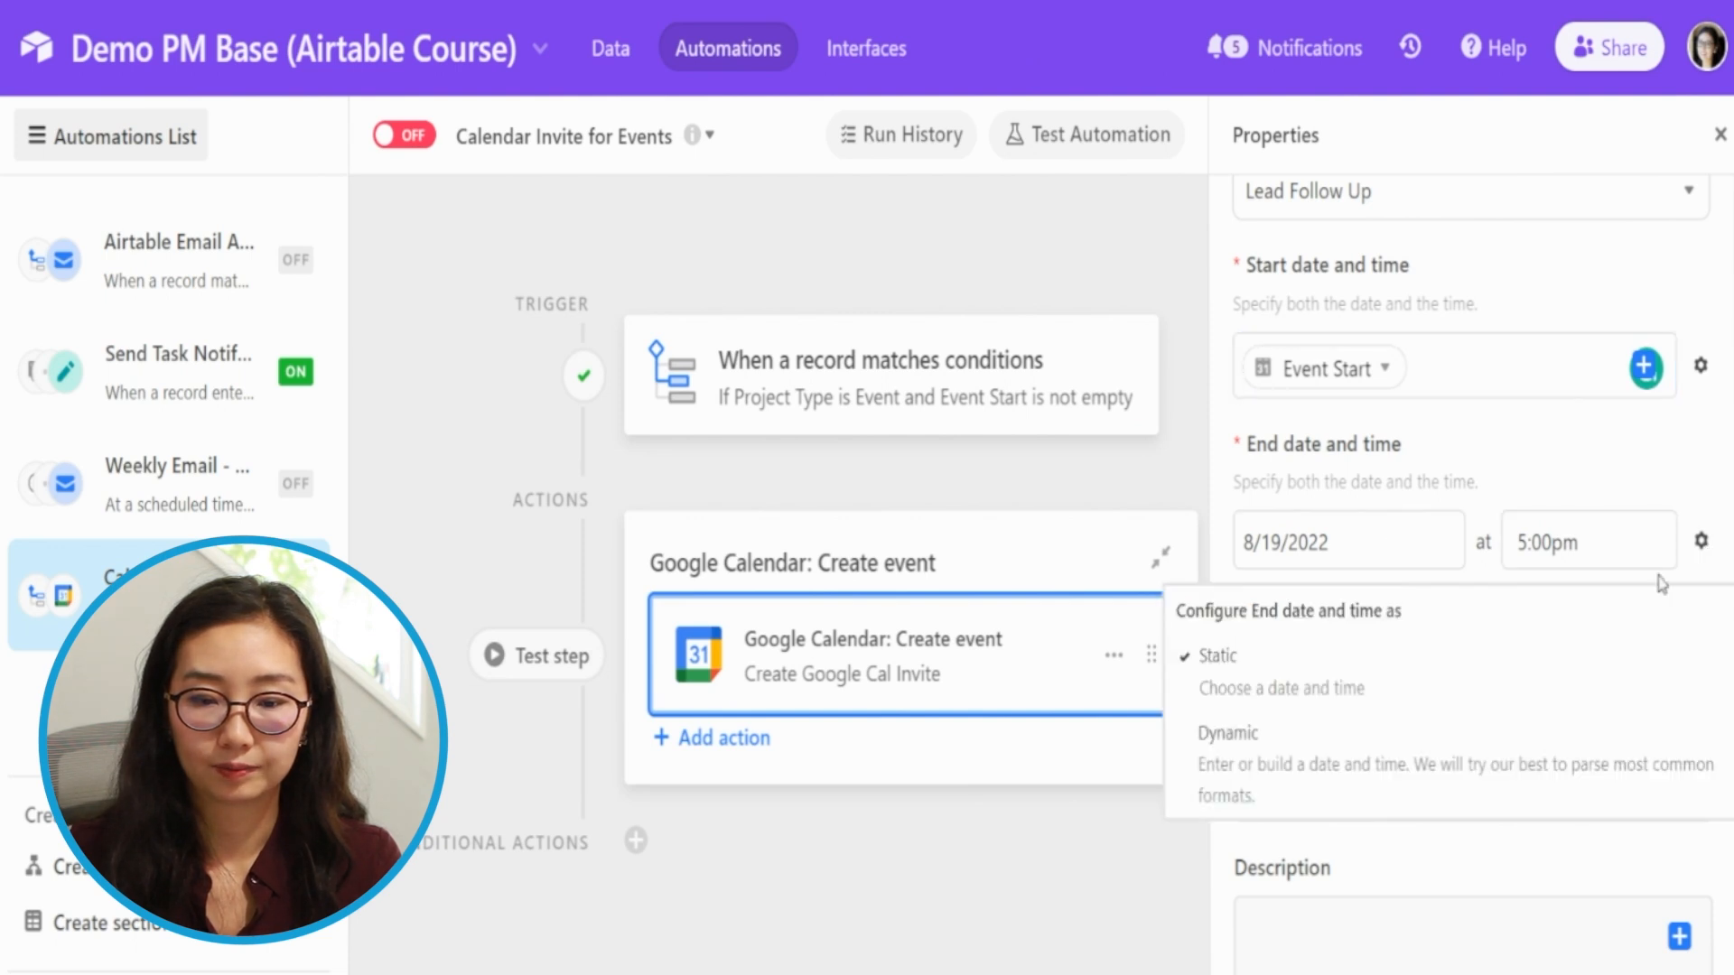
pyautogui.click(1448, 774)
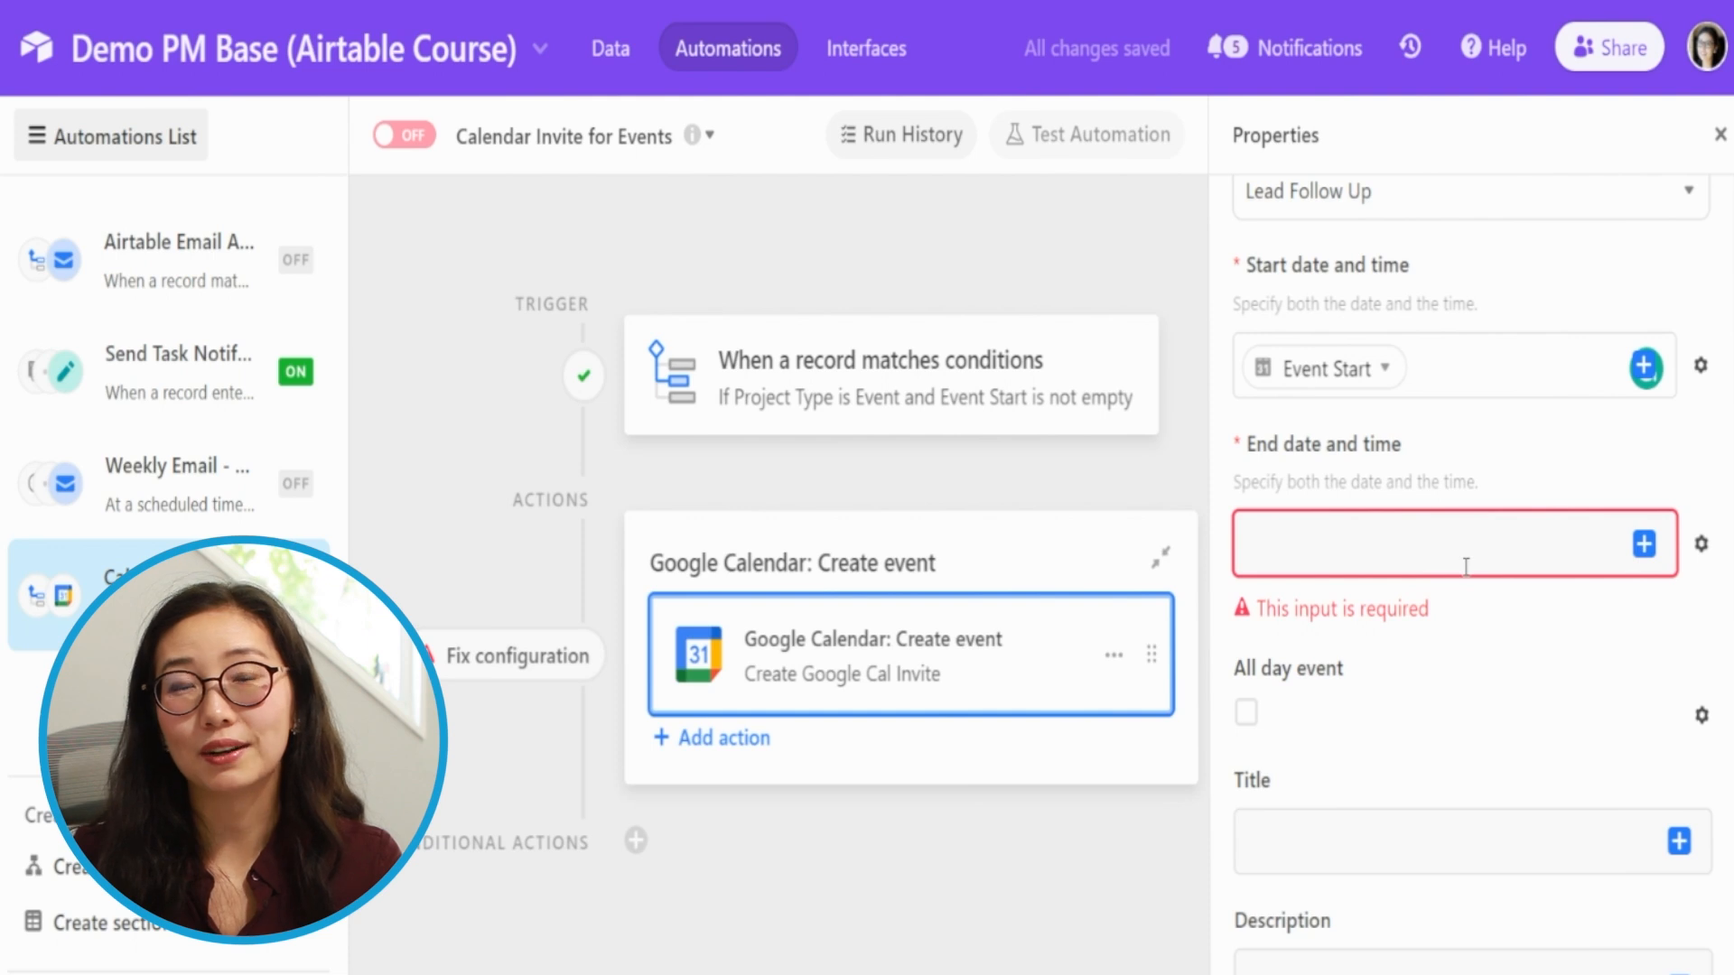
pyautogui.click(1643, 543)
pyautogui.write('end')
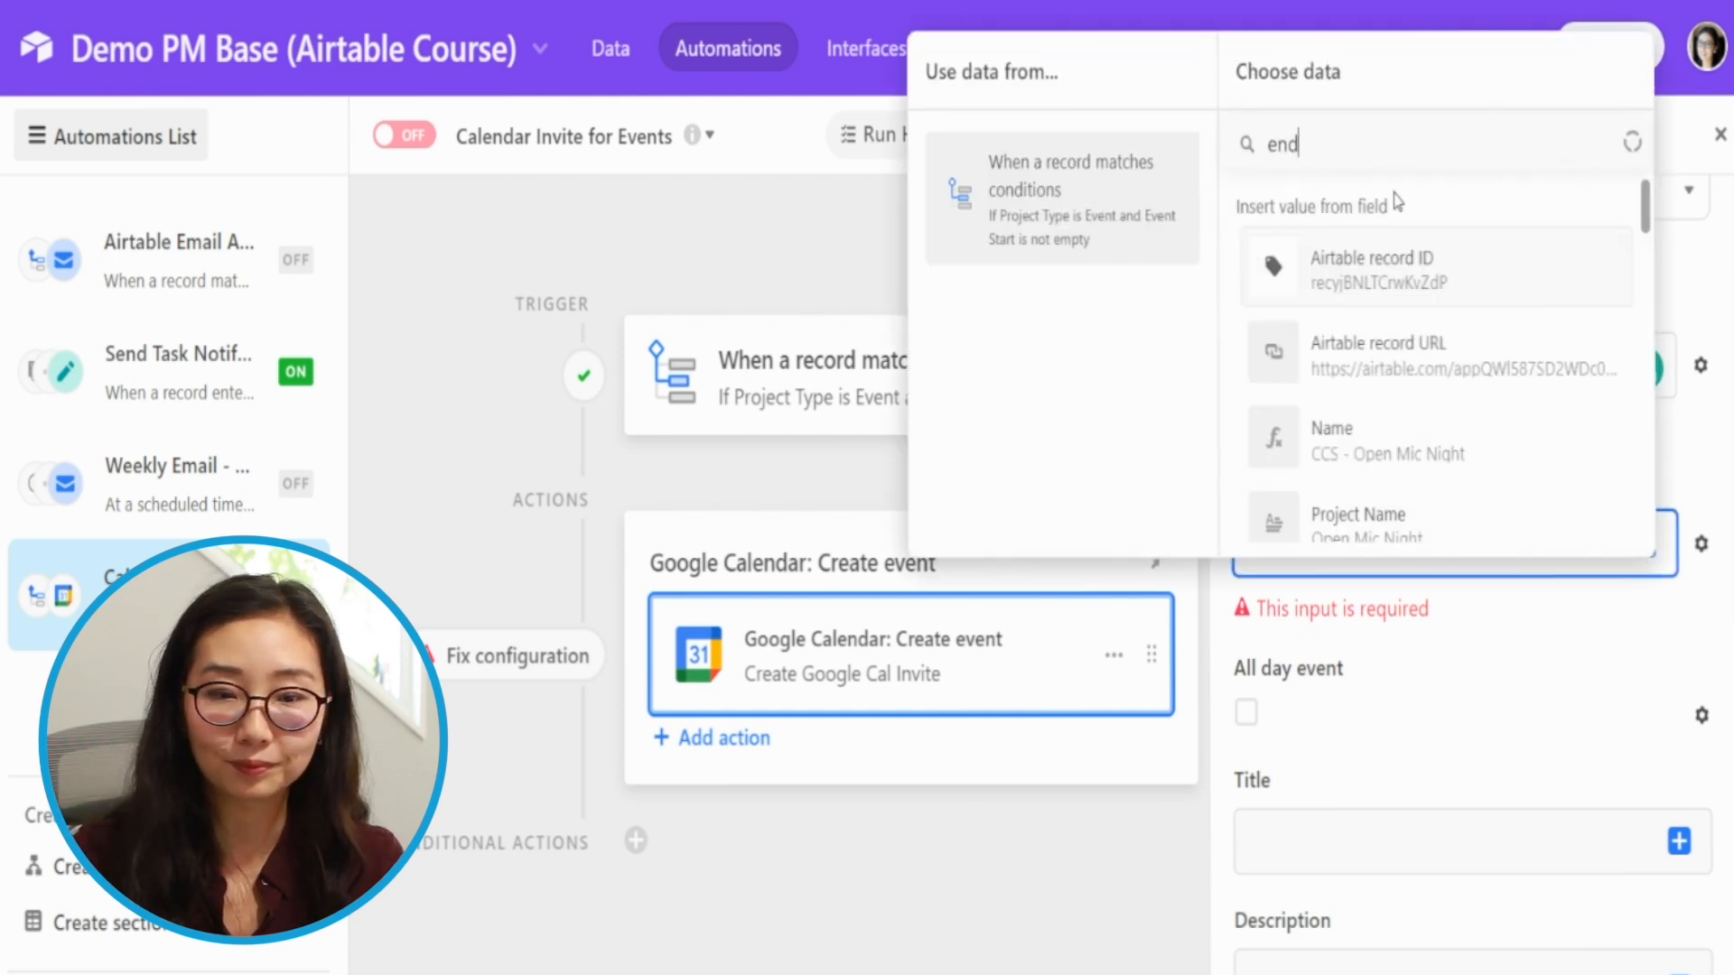
pyautogui.click(1364, 267)
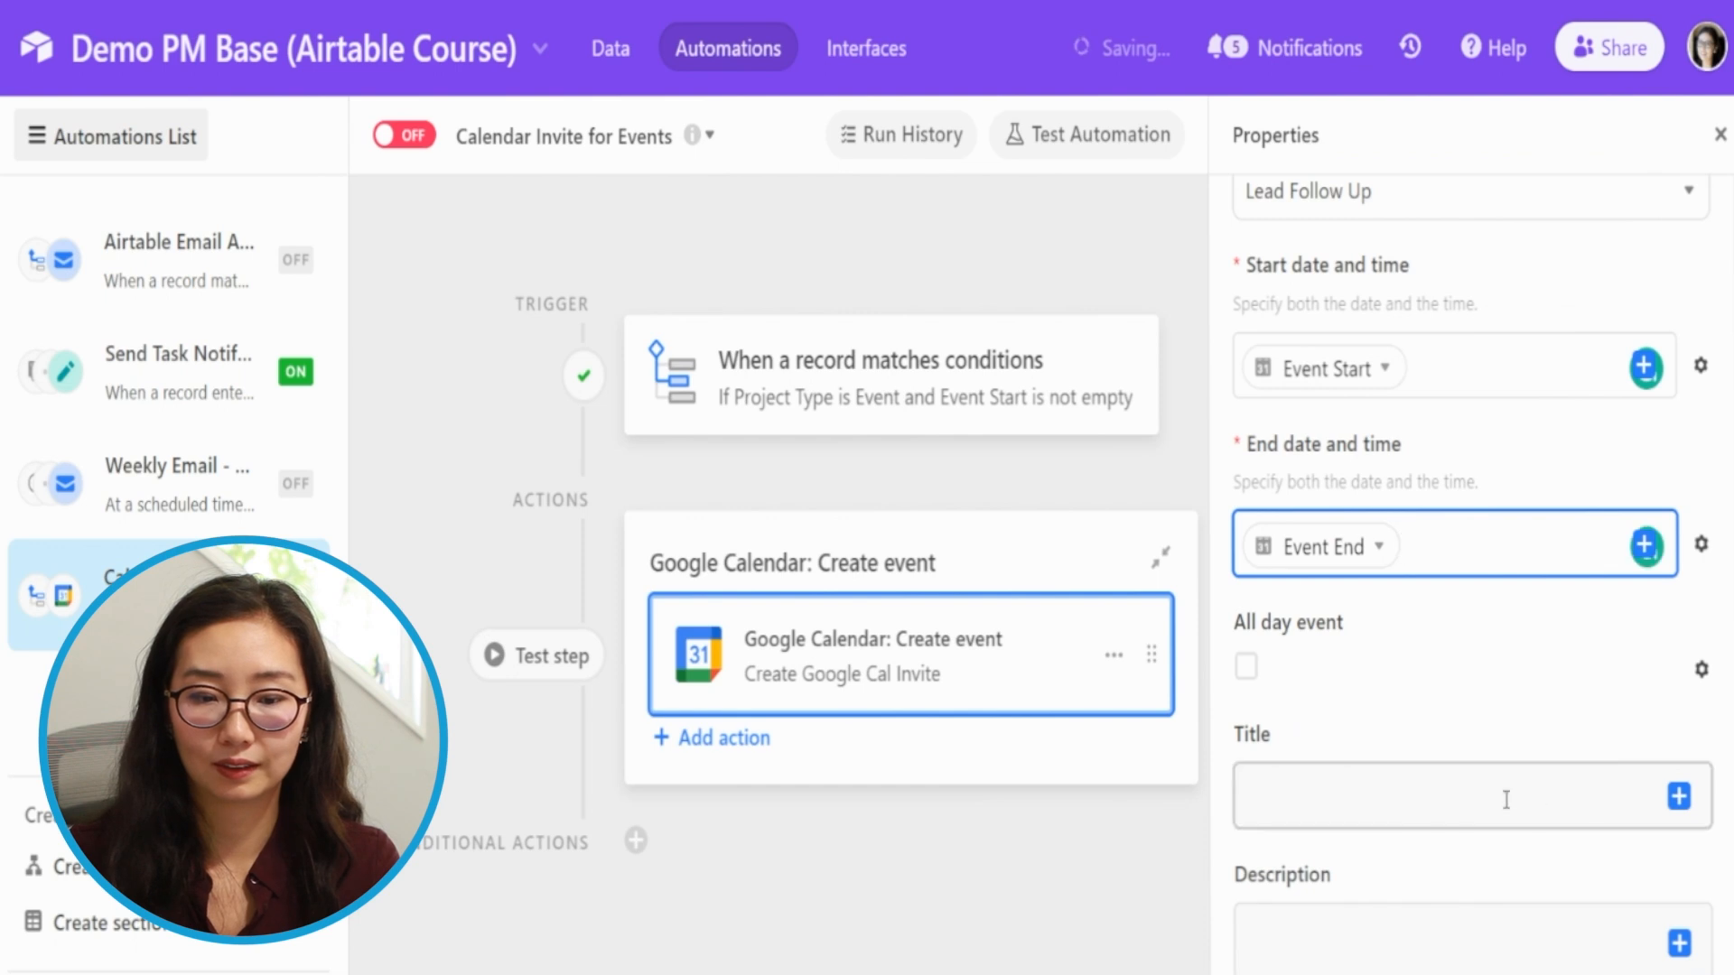
pyautogui.scroll(-4, 1363, 623)
pyautogui.scroll(4, 1365, 632)
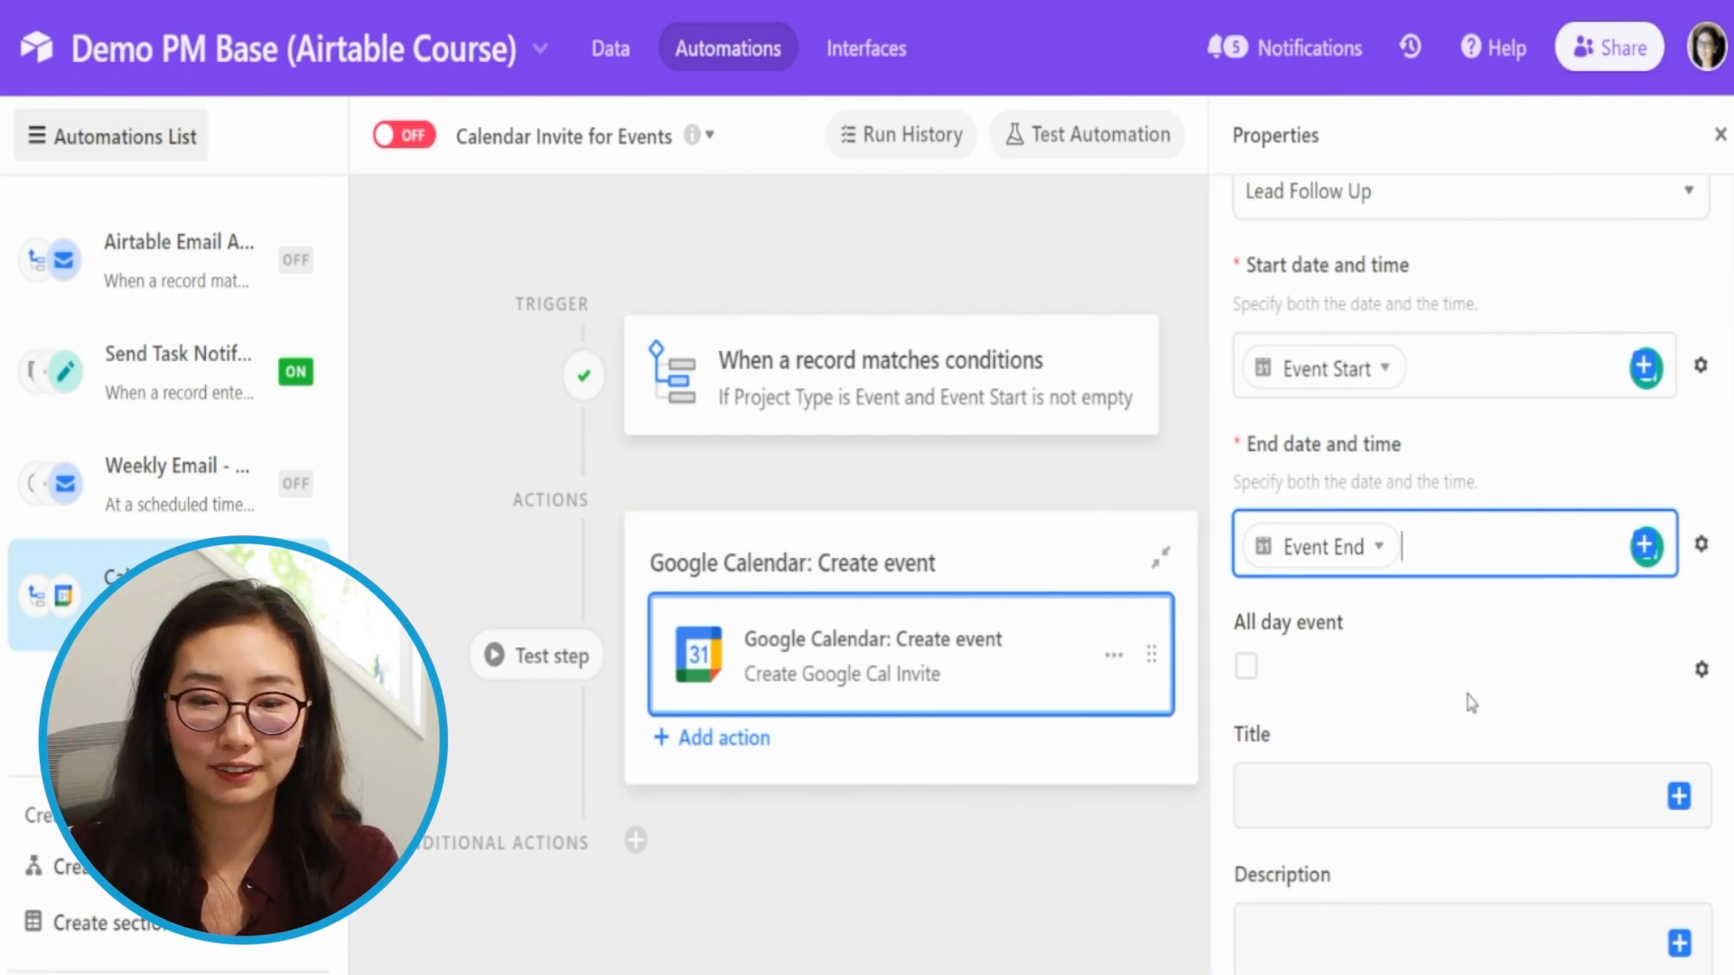
# Step: Use the trigger record's Name field as the calendar event's title
pyautogui.scroll(-5, 1472, 707)
pyautogui.click(1410, 380)
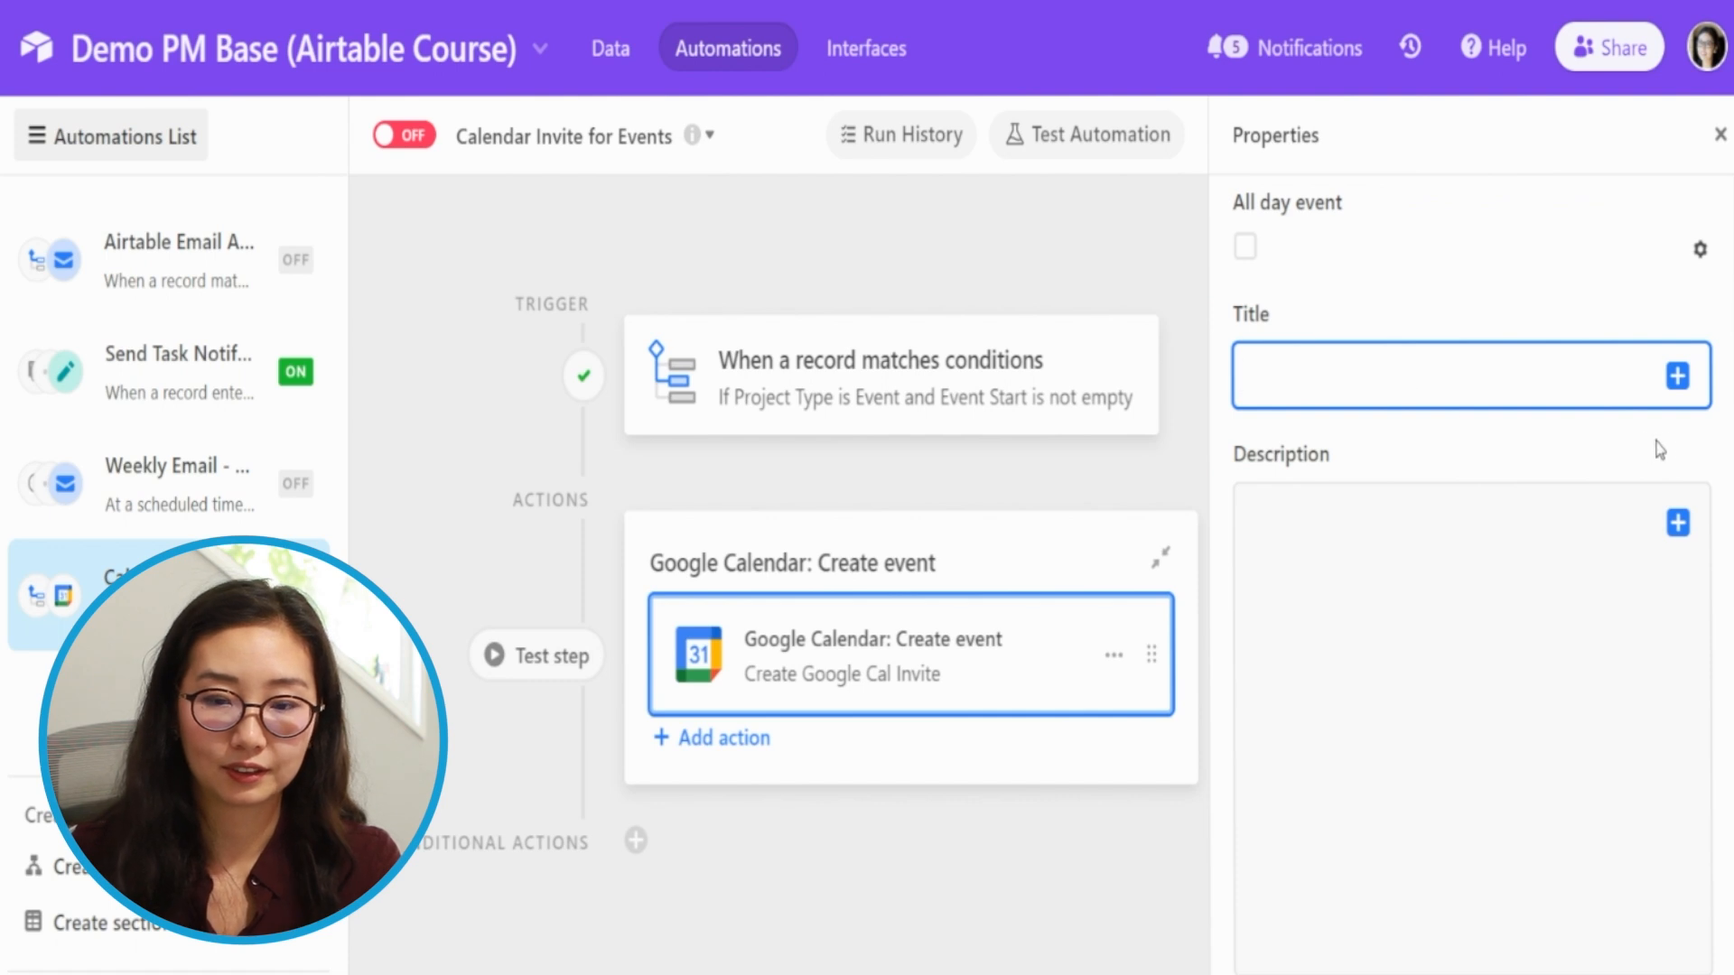
pyautogui.click(1678, 378)
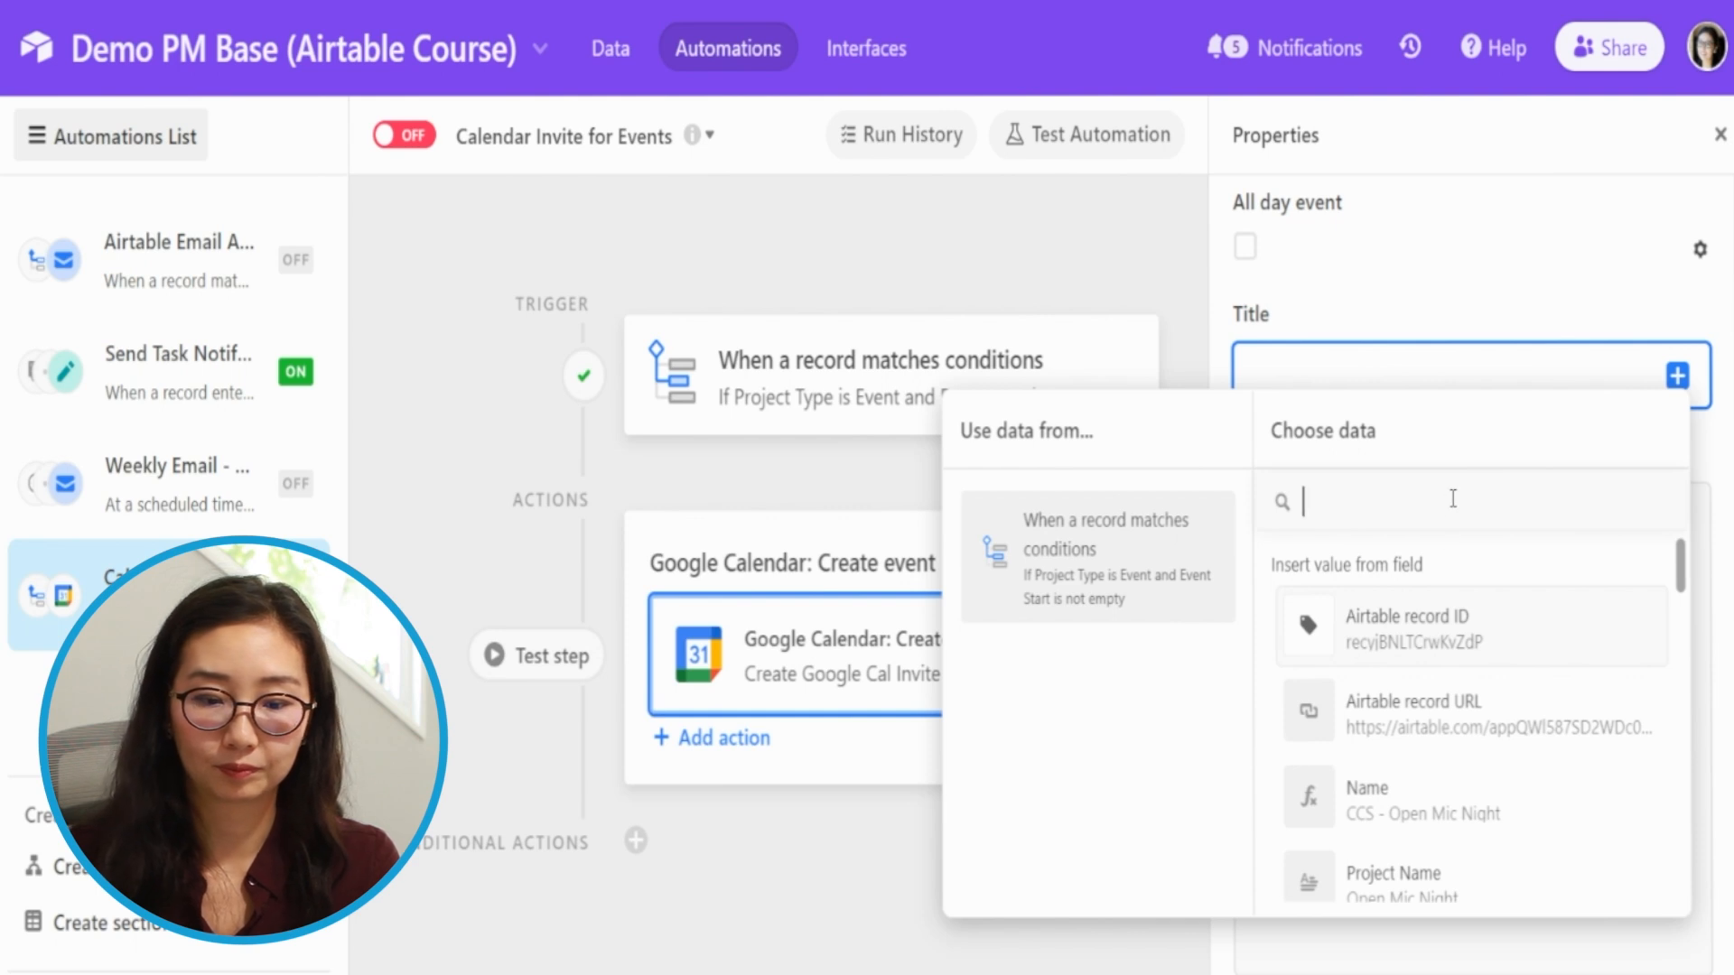
pyautogui.write('title')
pyautogui.press('BackSpace')
pyautogui.press('BackSpace')
pyautogui.press('BackSpace')
pyautogui.press('BackSpace')
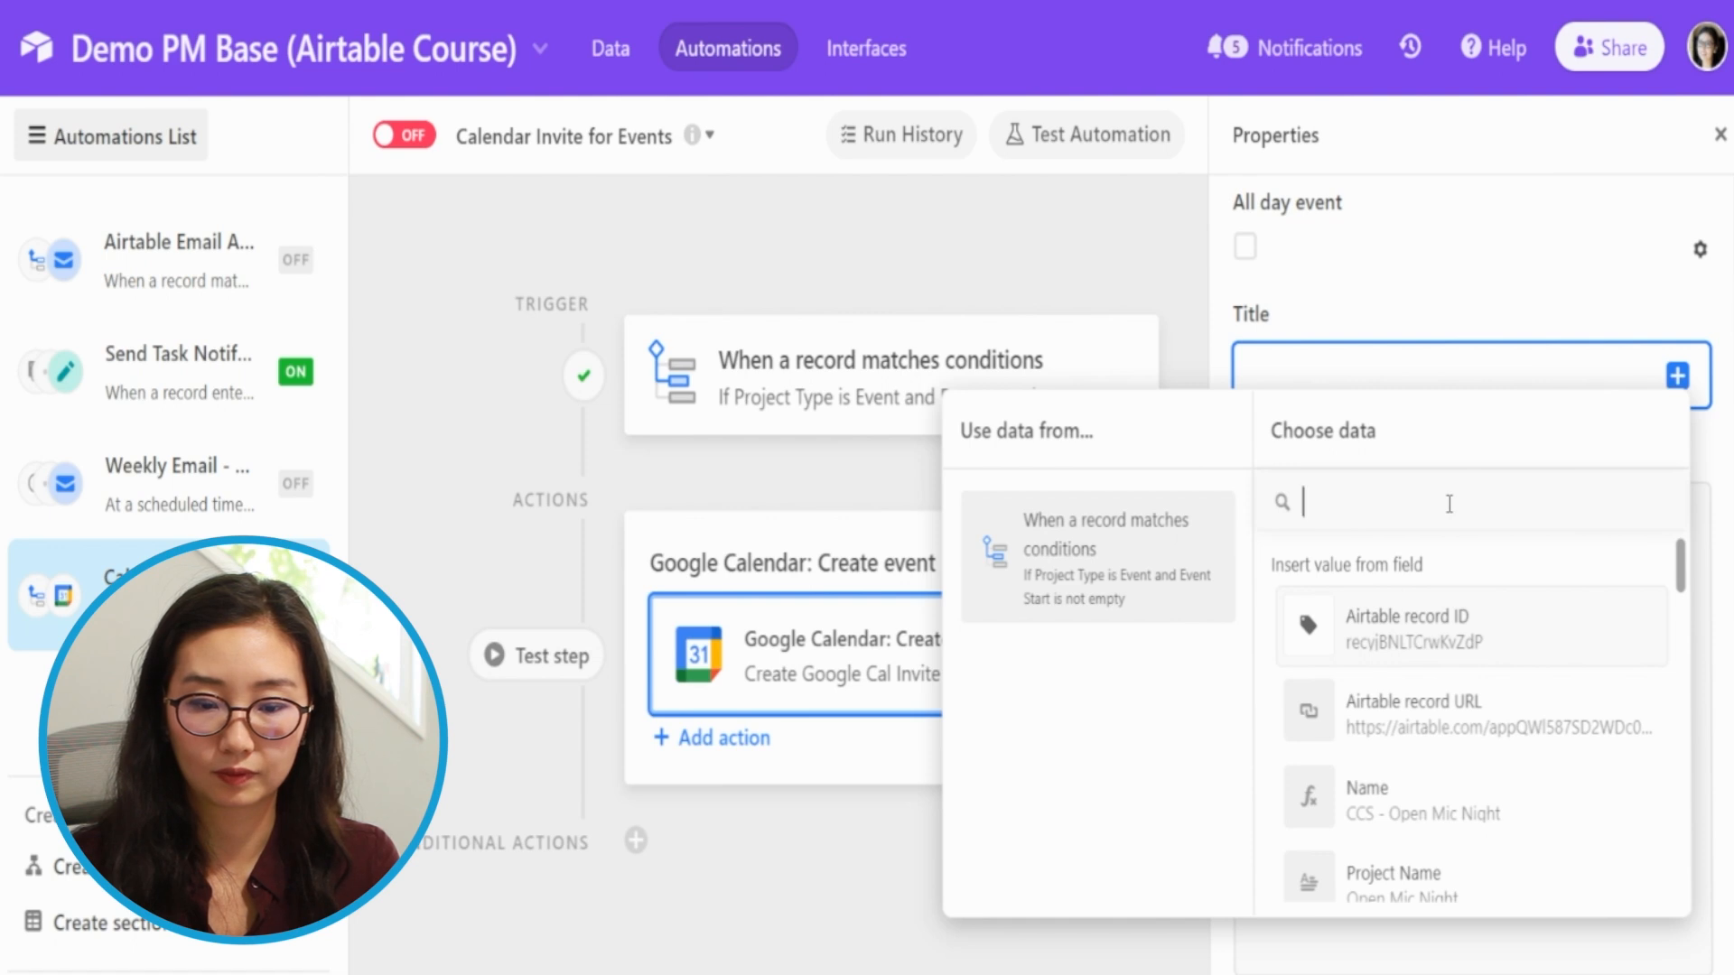
pyautogui.click(1396, 799)
pyautogui.click(1437, 640)
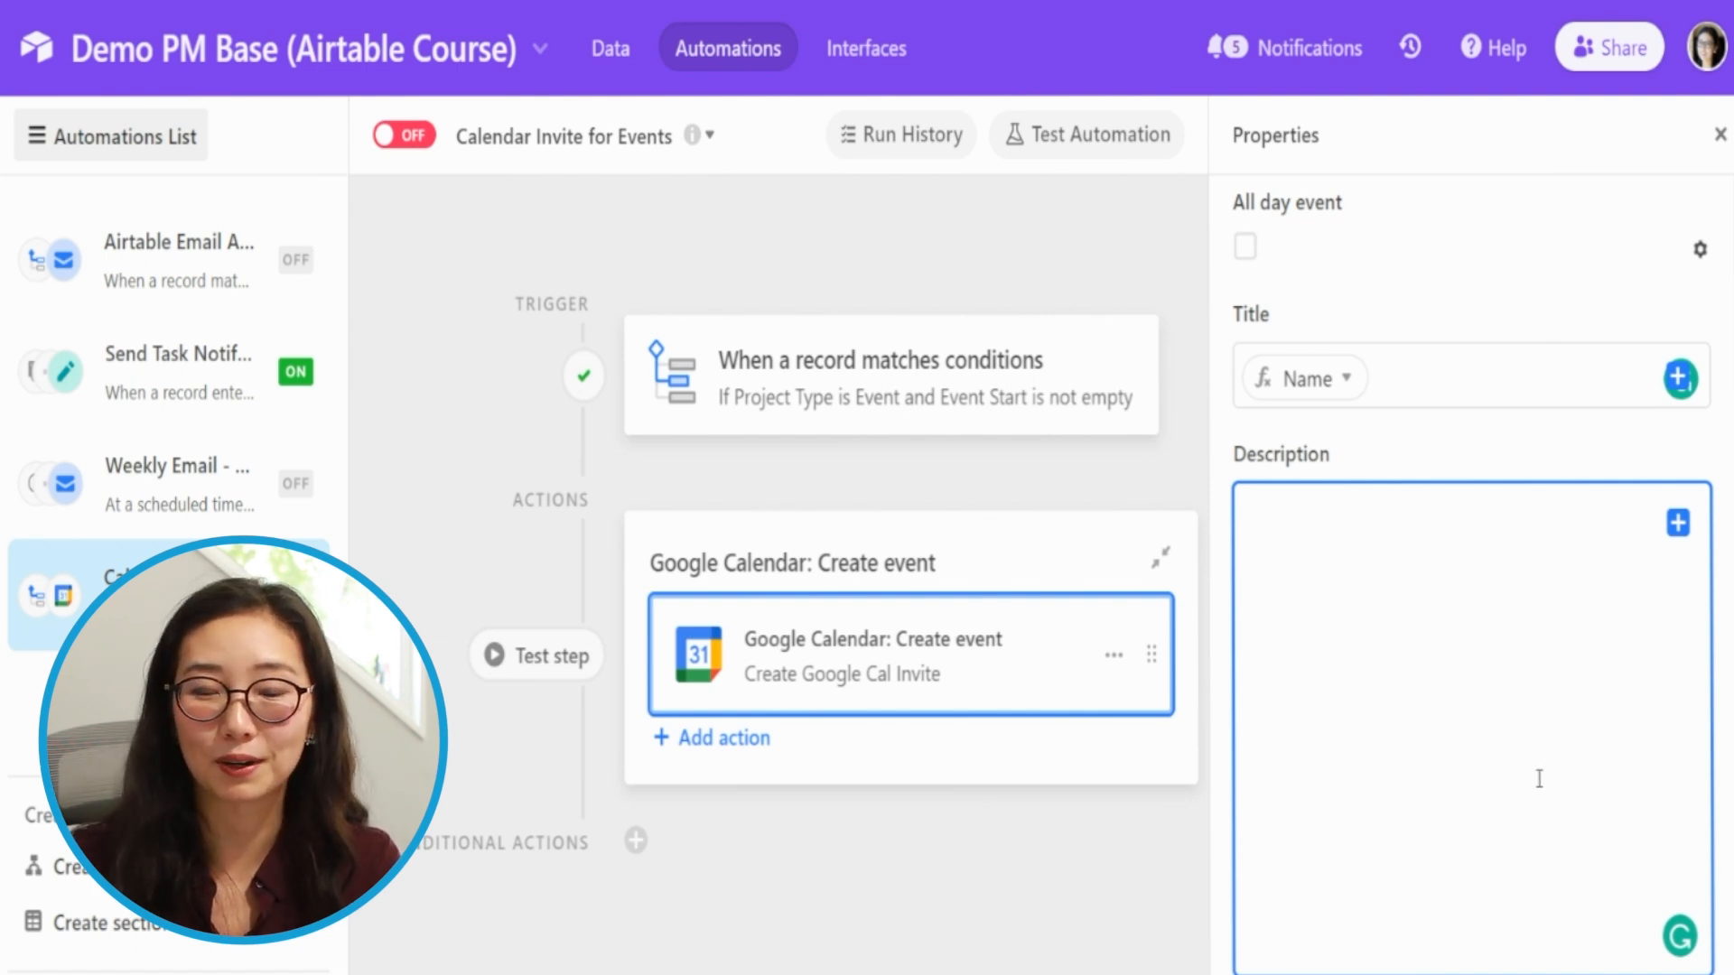
# Step: Copy two team members' e-mail addresses from the Internal Teams table into the calendar event's attendees
pyautogui.scroll(-5, 1483, 657)
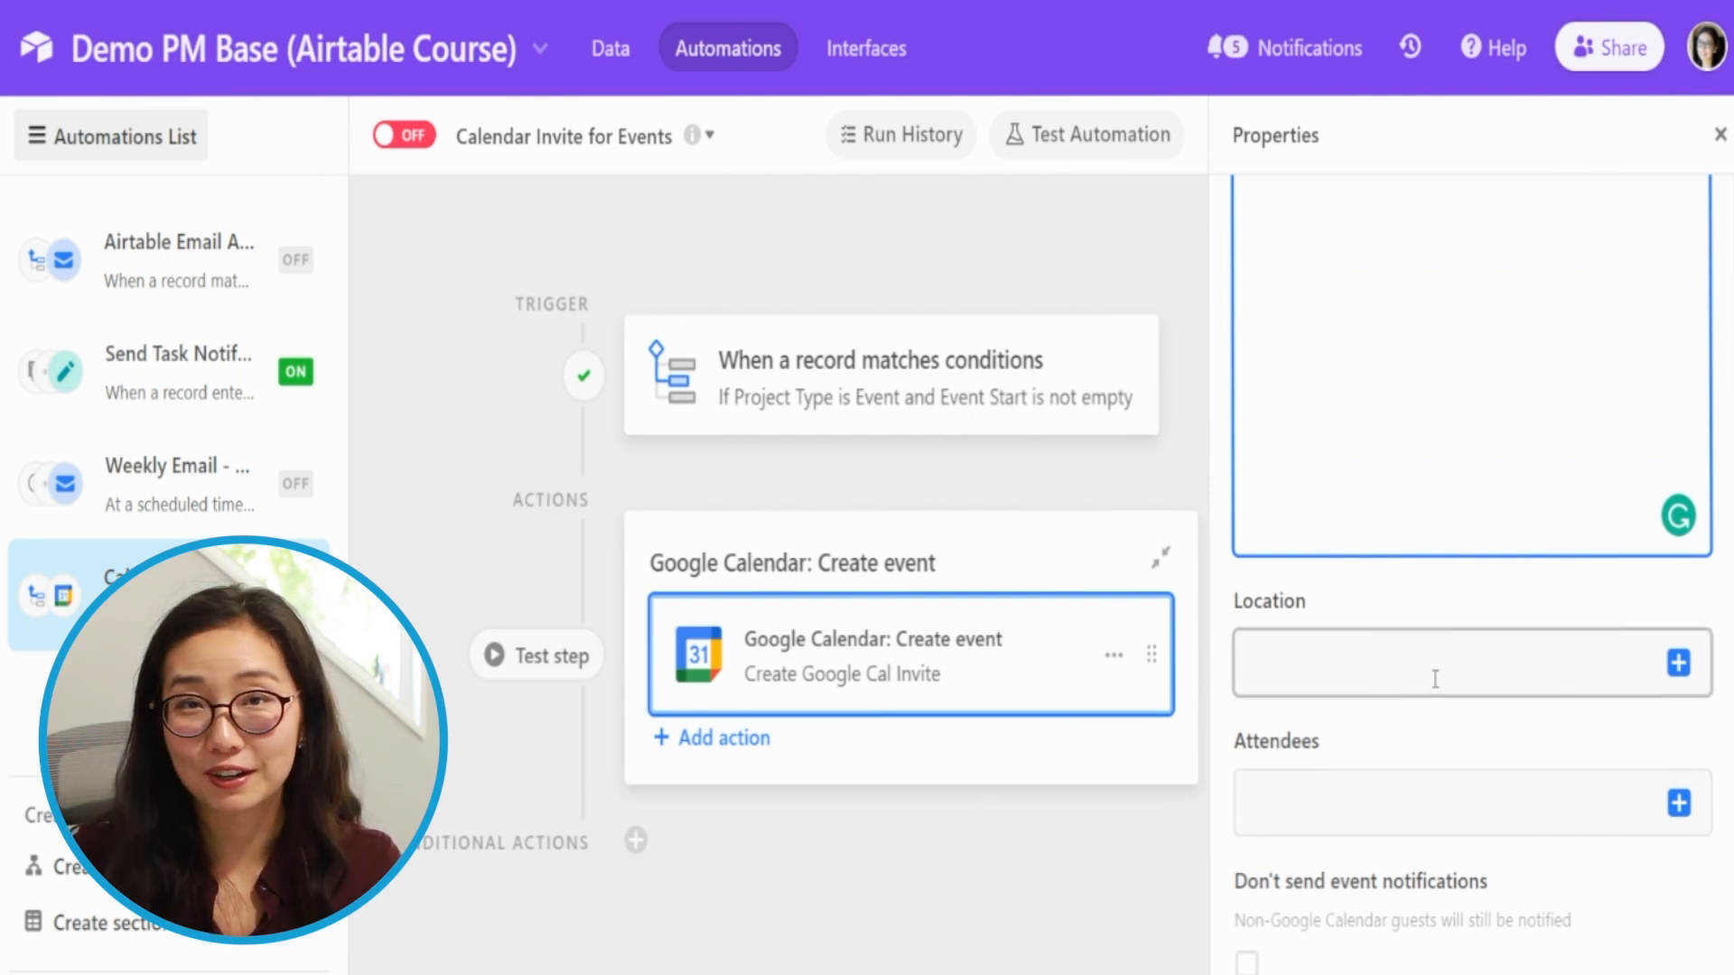
pyautogui.click(1445, 796)
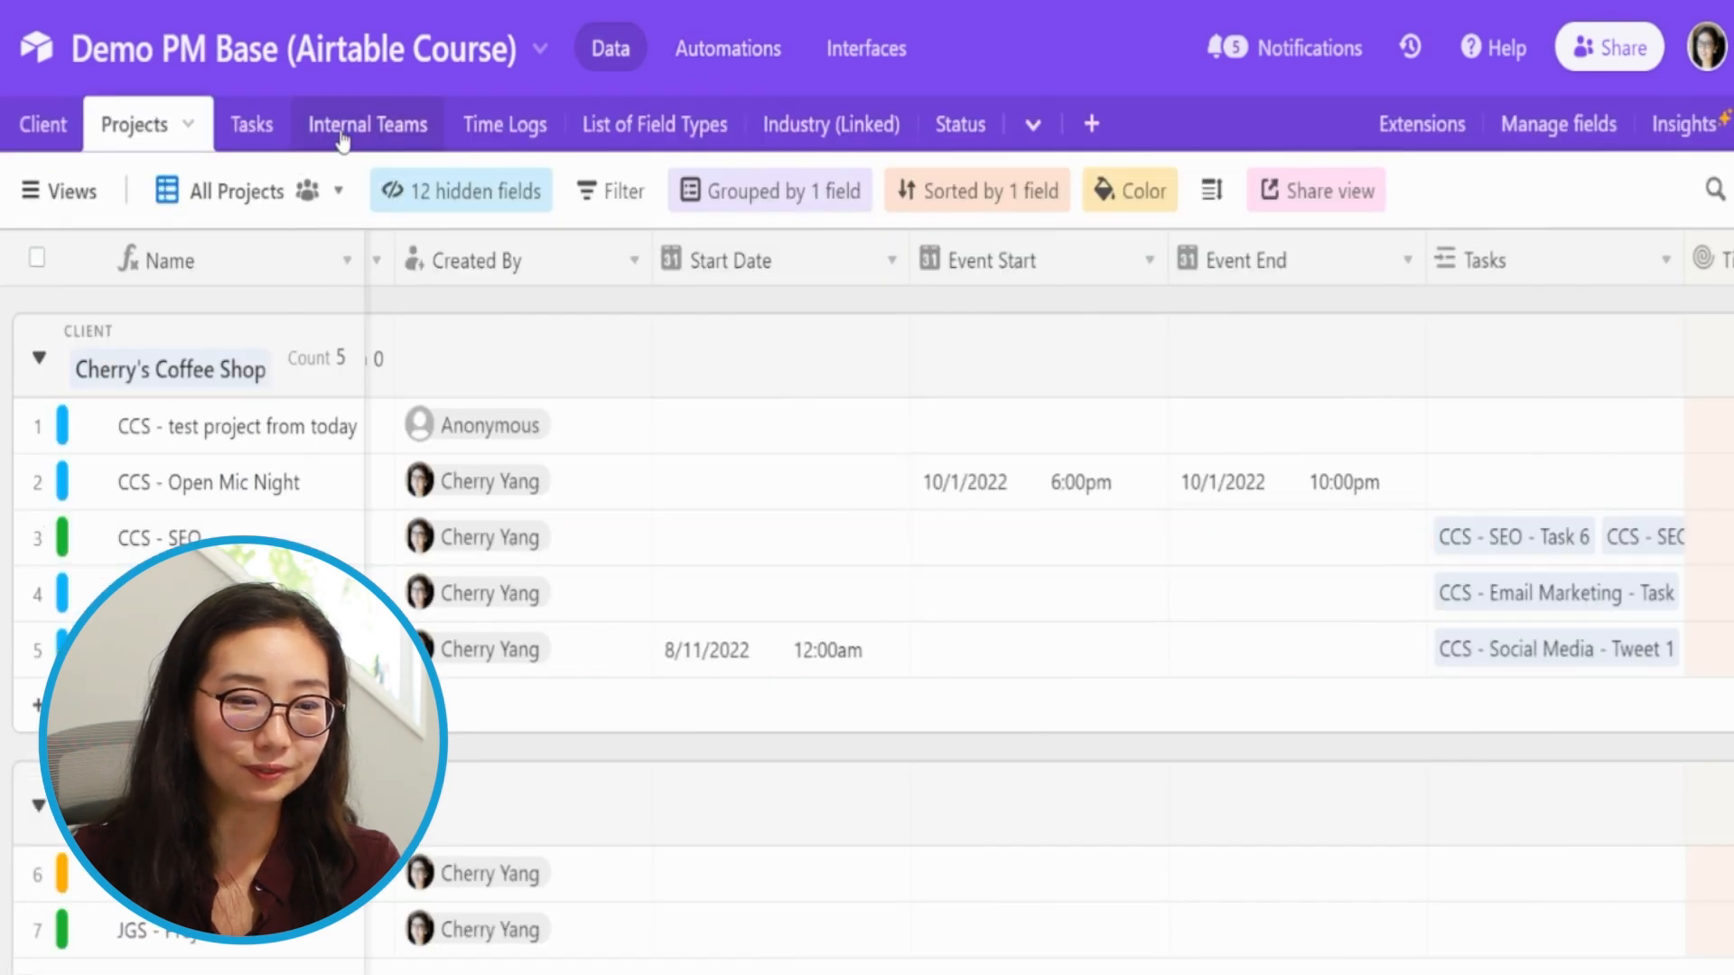
pyautogui.click(368, 123)
pyautogui.hotkey('ctrl', 'c')
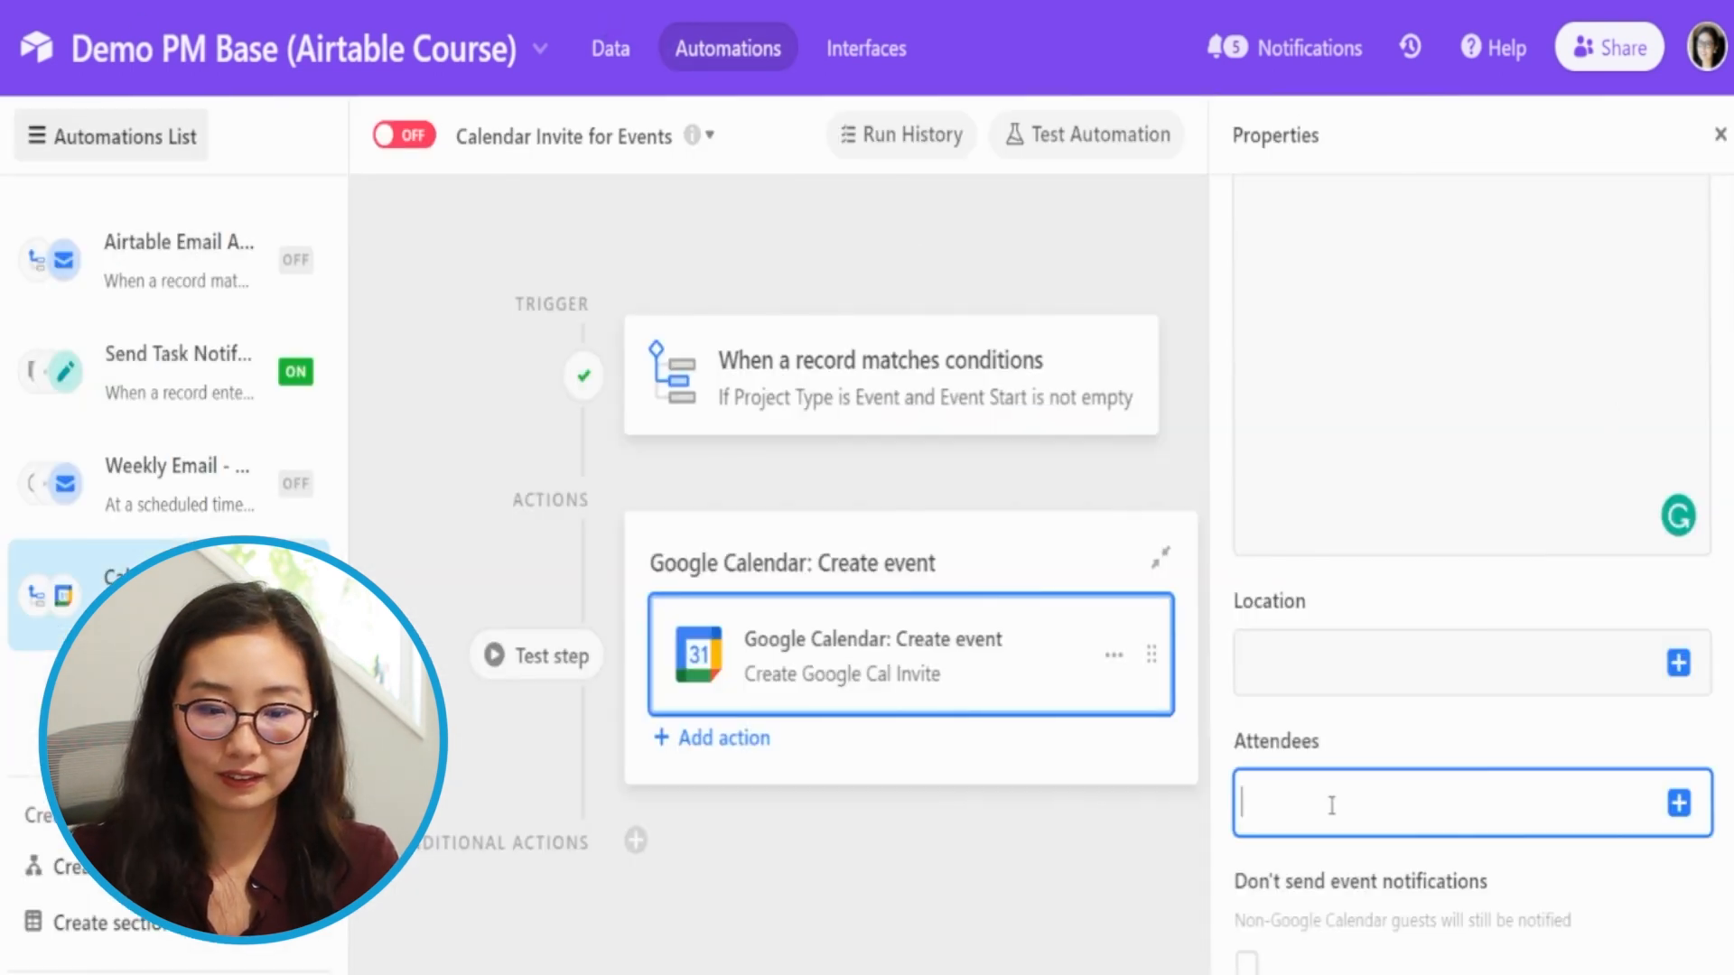
pyautogui.hotkey('ctrl', 'v')
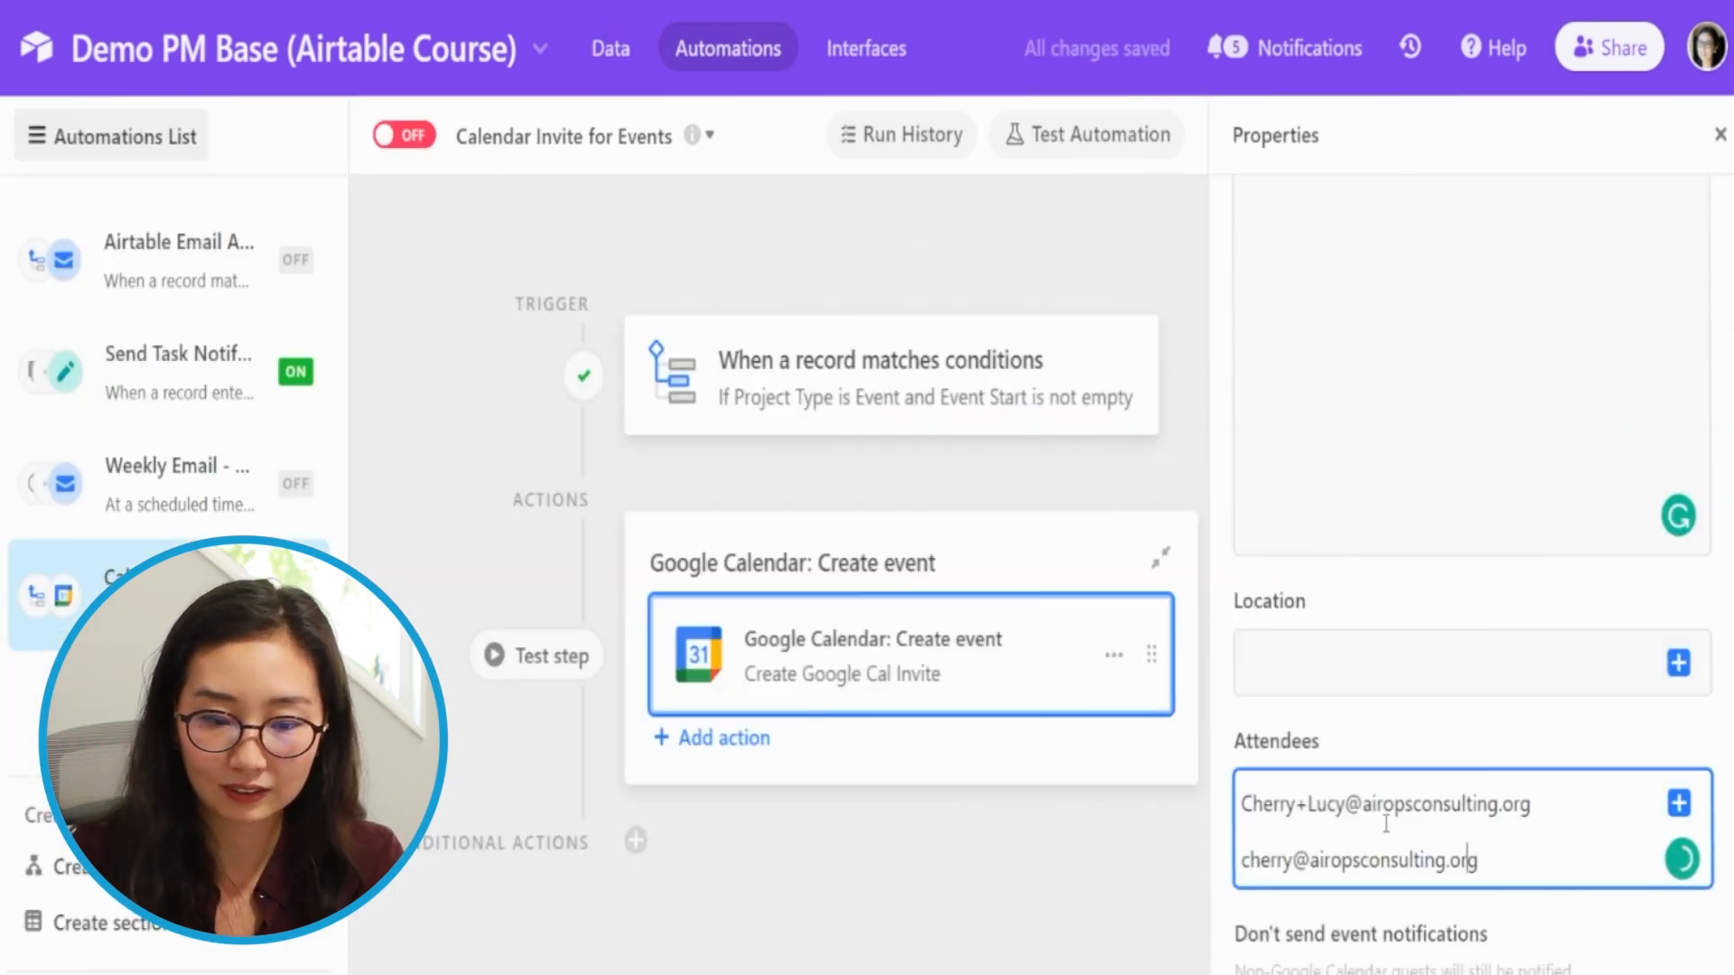
# Step: Separate the two attendee e-mail addresses with a comma and test the calendar action
pyautogui.press('Home')
pyautogui.press('BackSpace')
pyautogui.write(',')
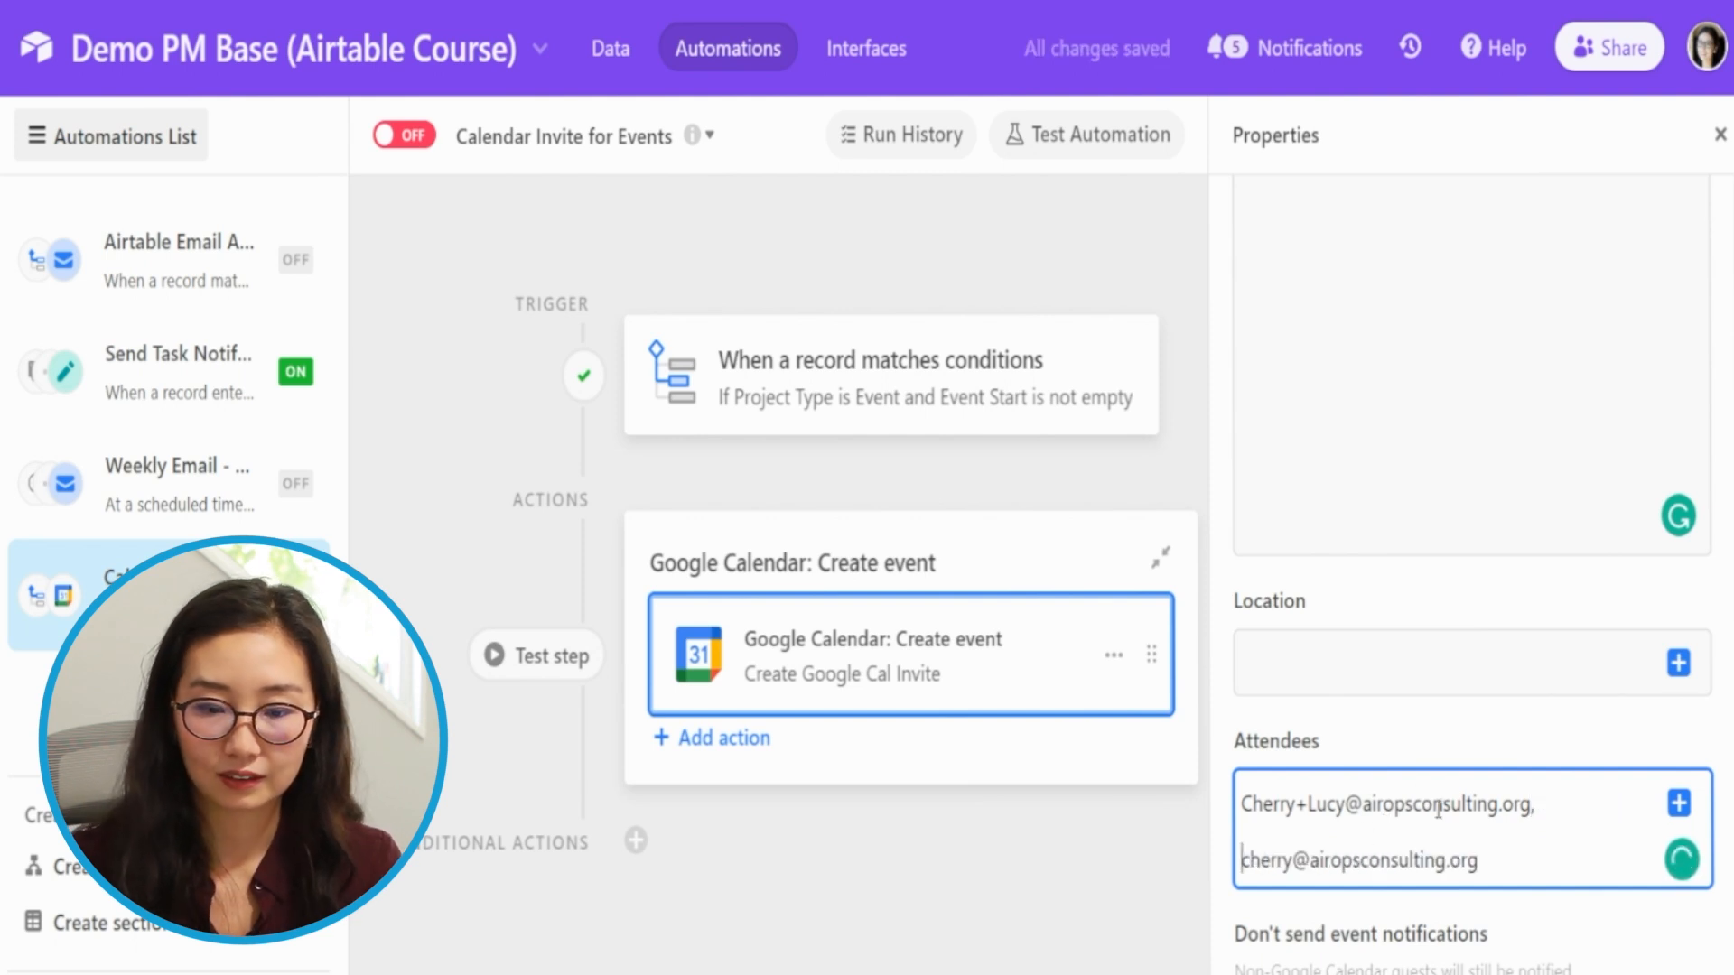
pyautogui.scroll(-5, 1282, 499)
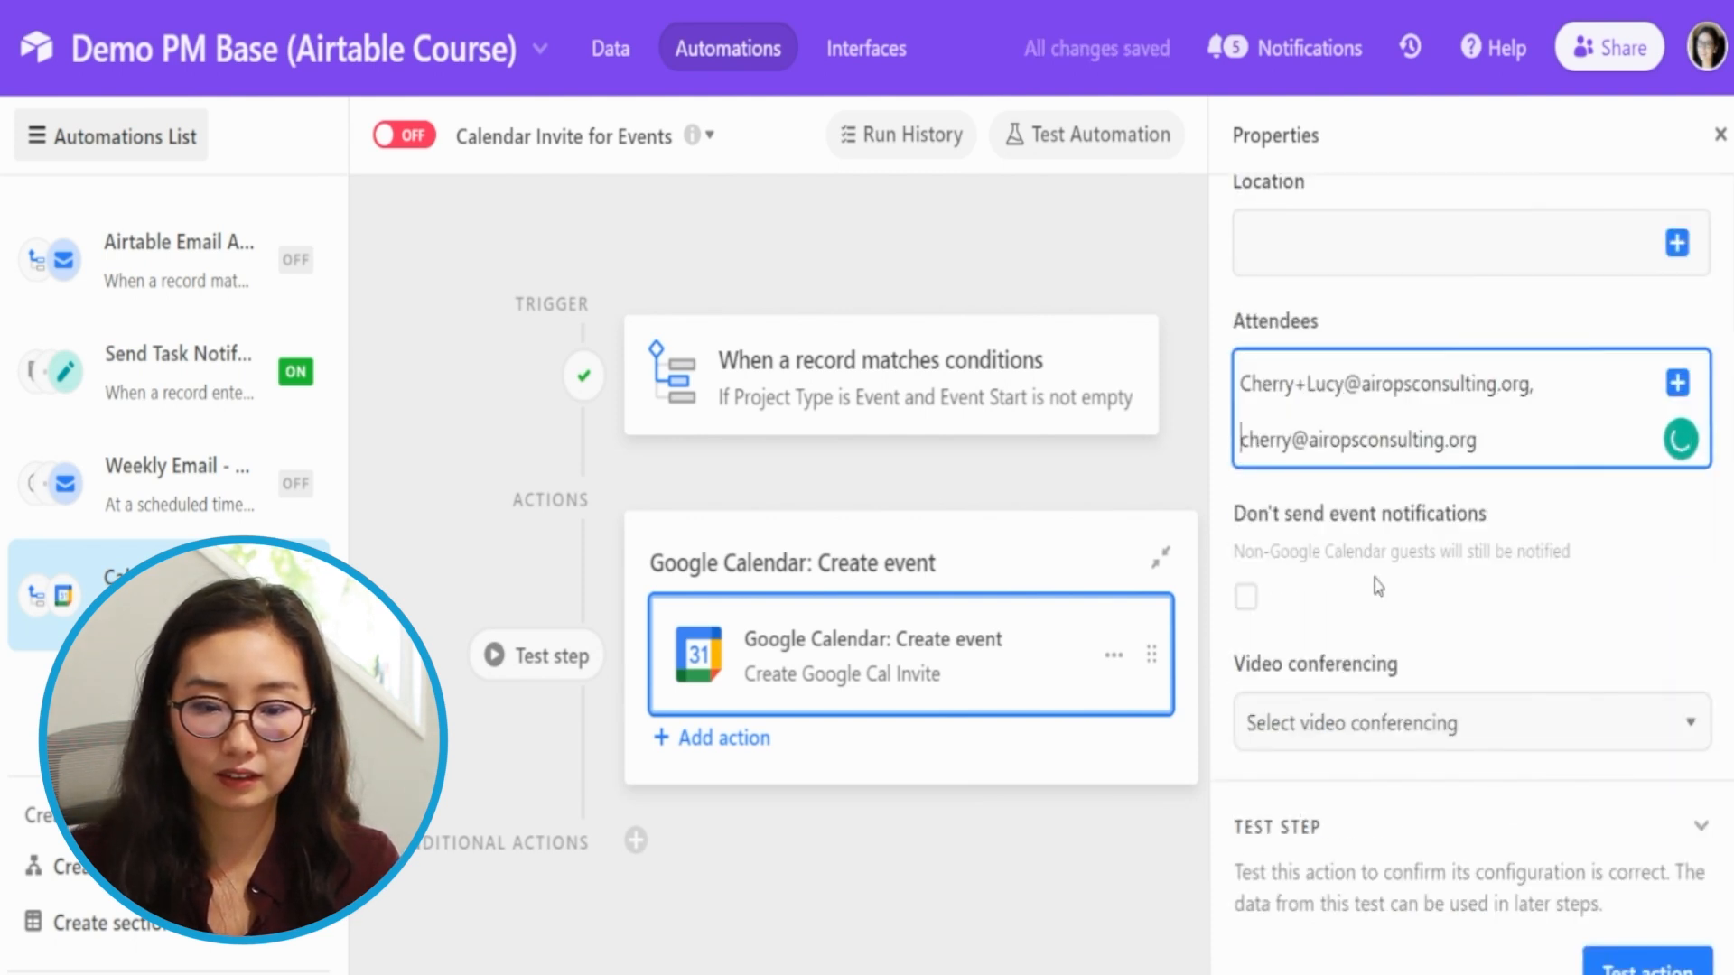
pyautogui.click(1648, 966)
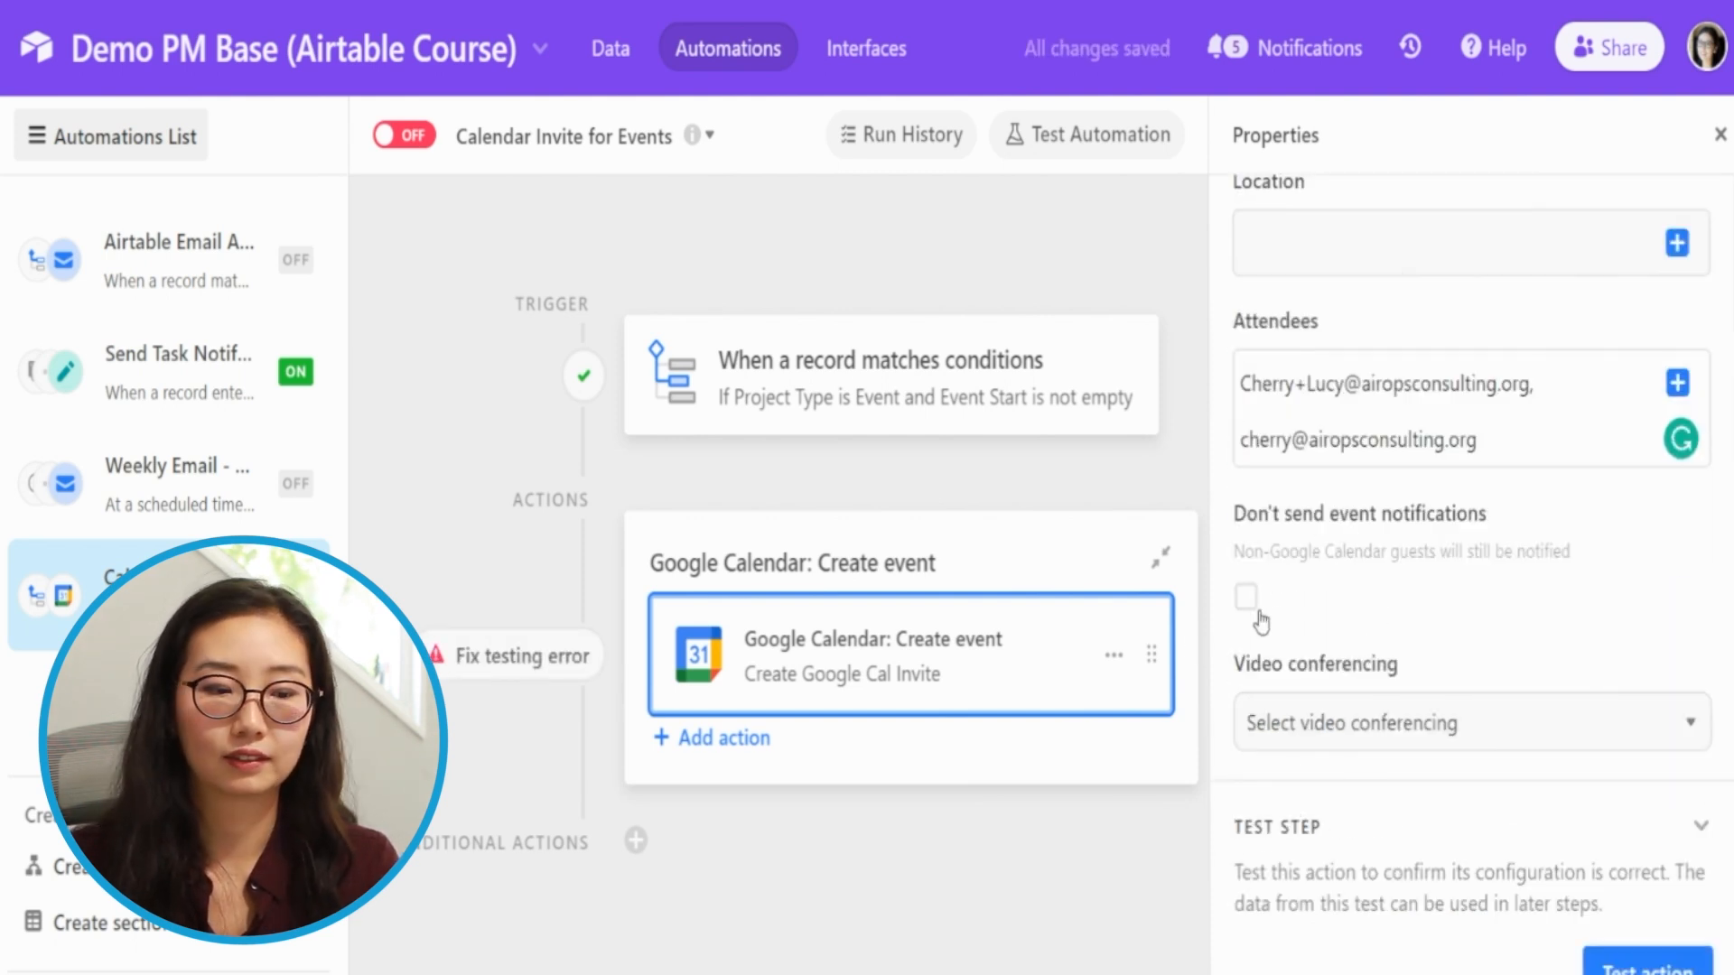
# Step: Connect the work Google account to the calendar action as a new Google Calendar account and grant Airtable the requested access
pyautogui.scroll(5, 1535, 718)
pyautogui.scroll(6, 1523, 716)
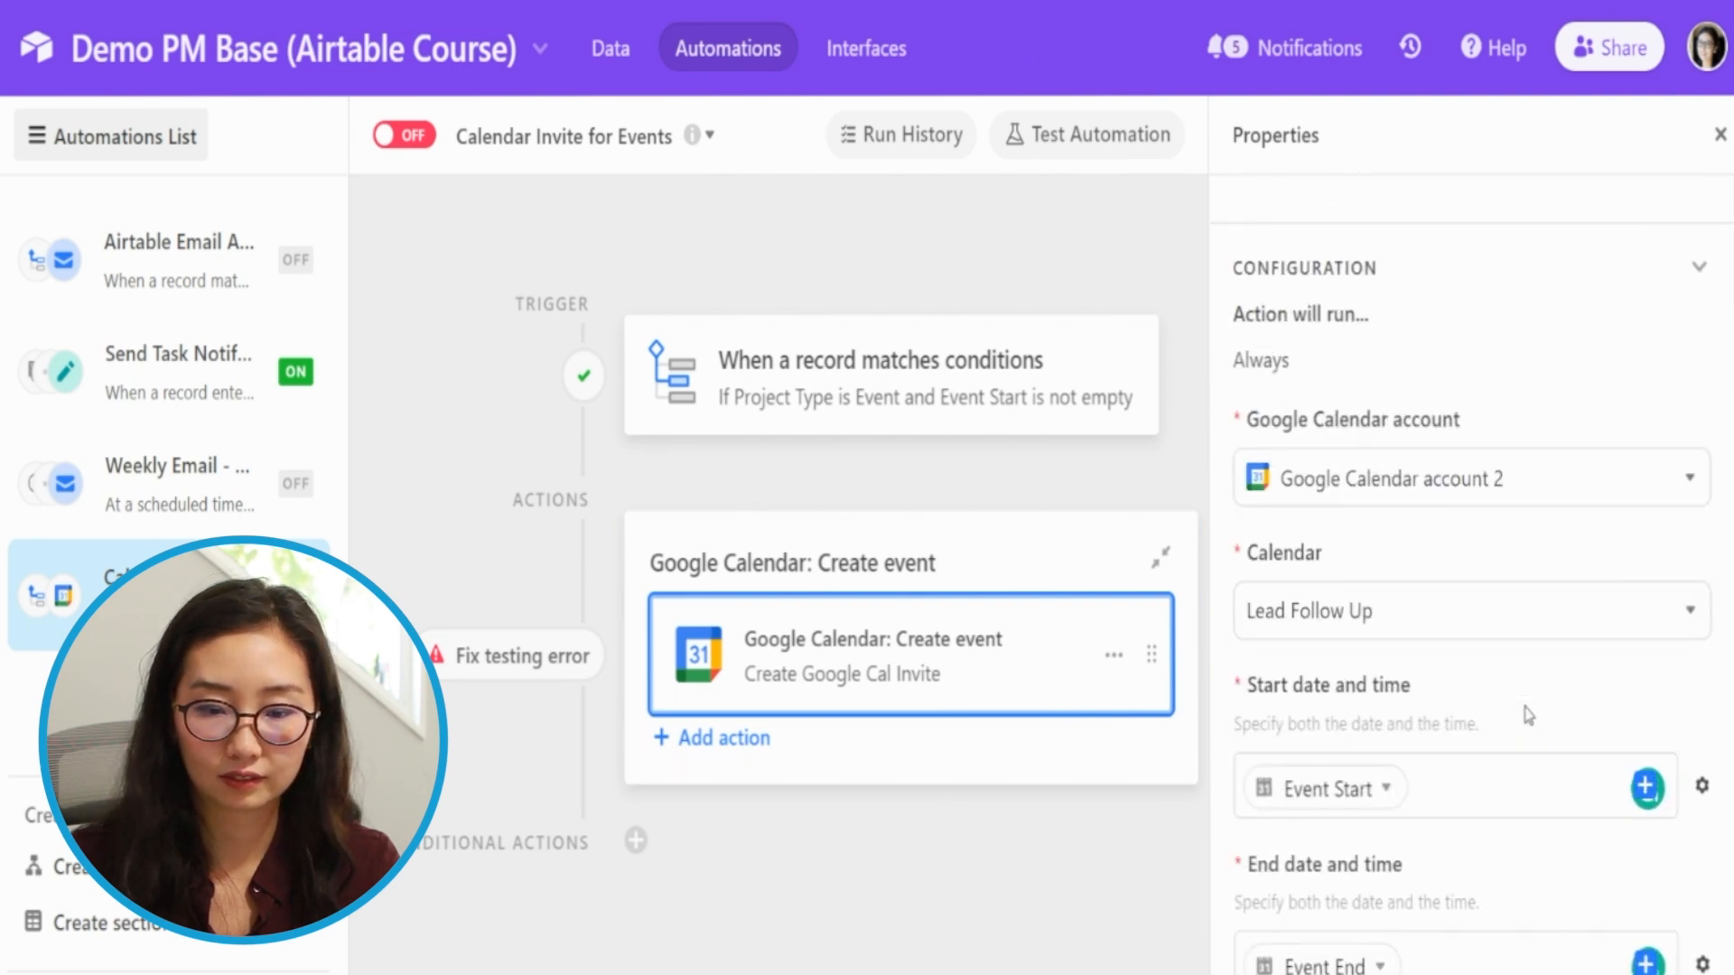
pyautogui.scroll(-12, 1378, 404)
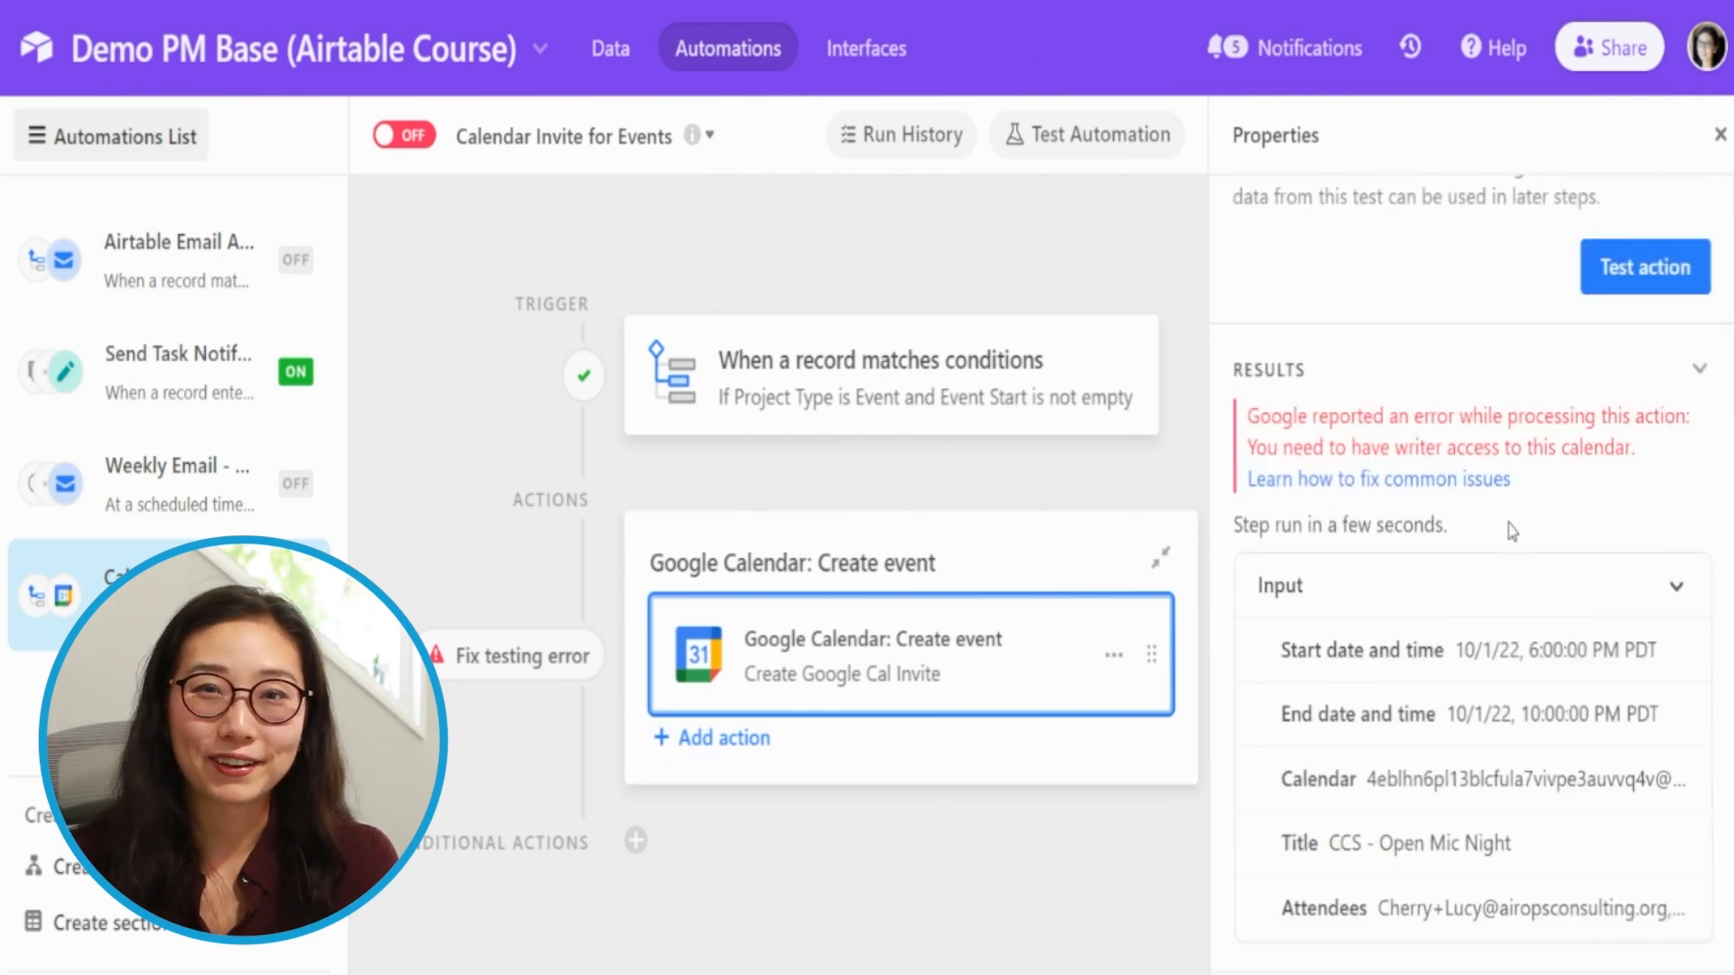
pyautogui.moveTo(1429, 531)
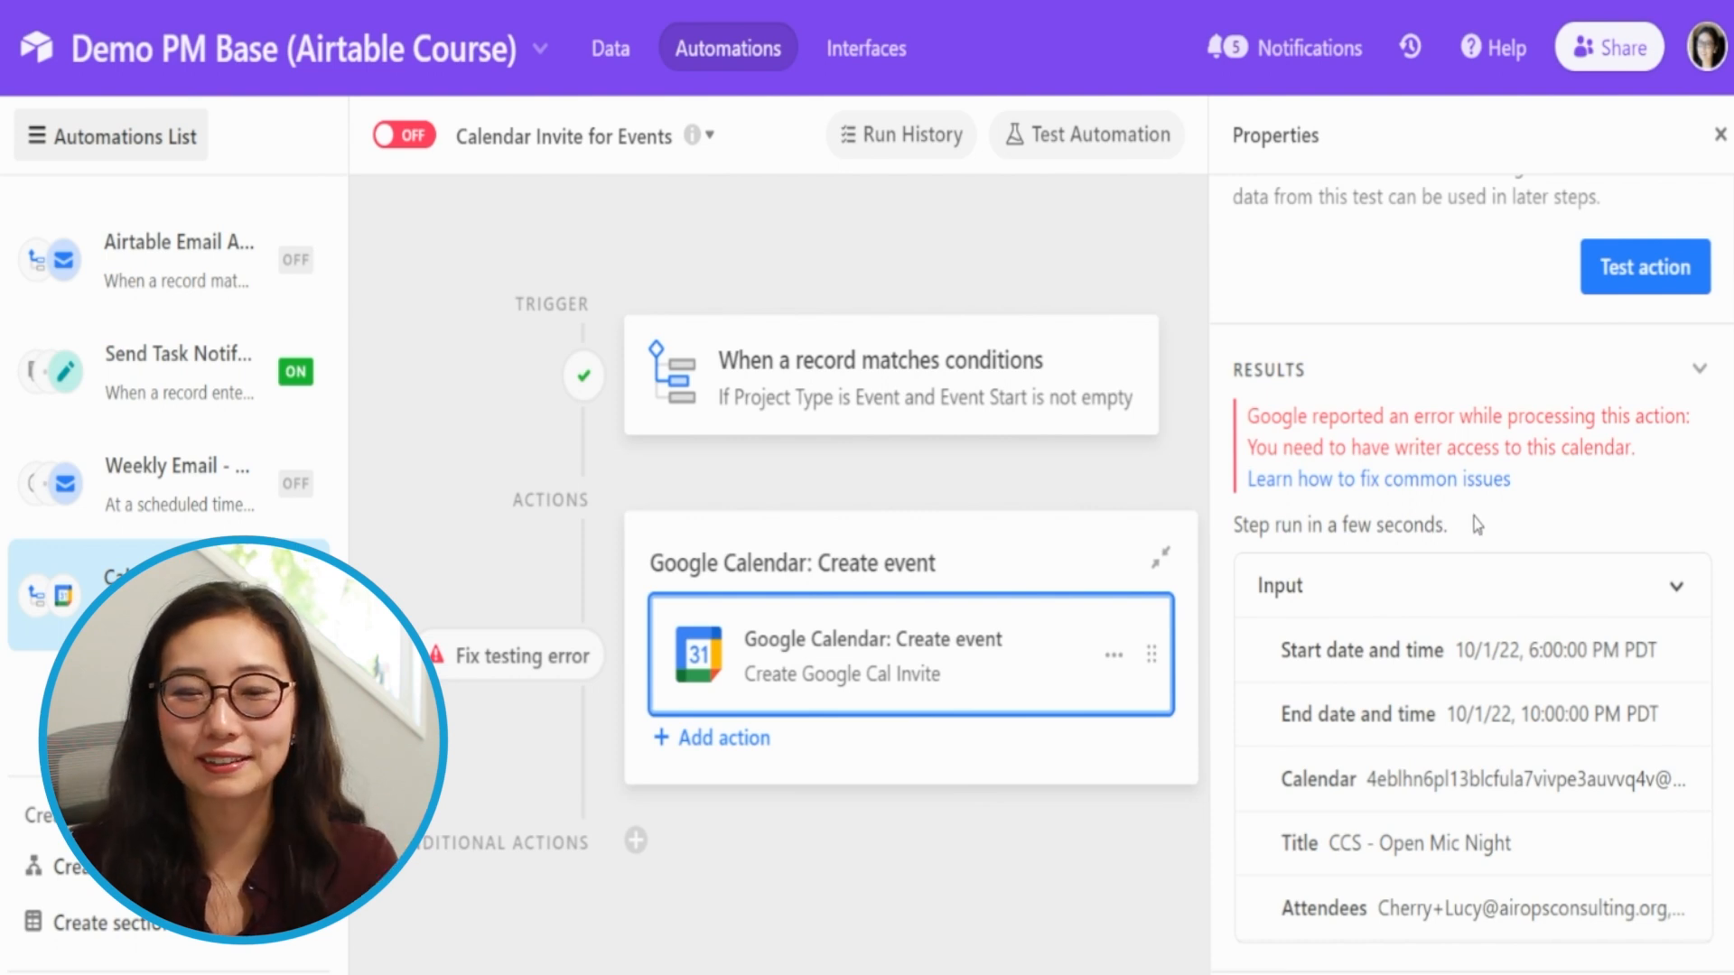
pyautogui.scroll(10, 1475, 522)
pyautogui.scroll(-3, 1481, 524)
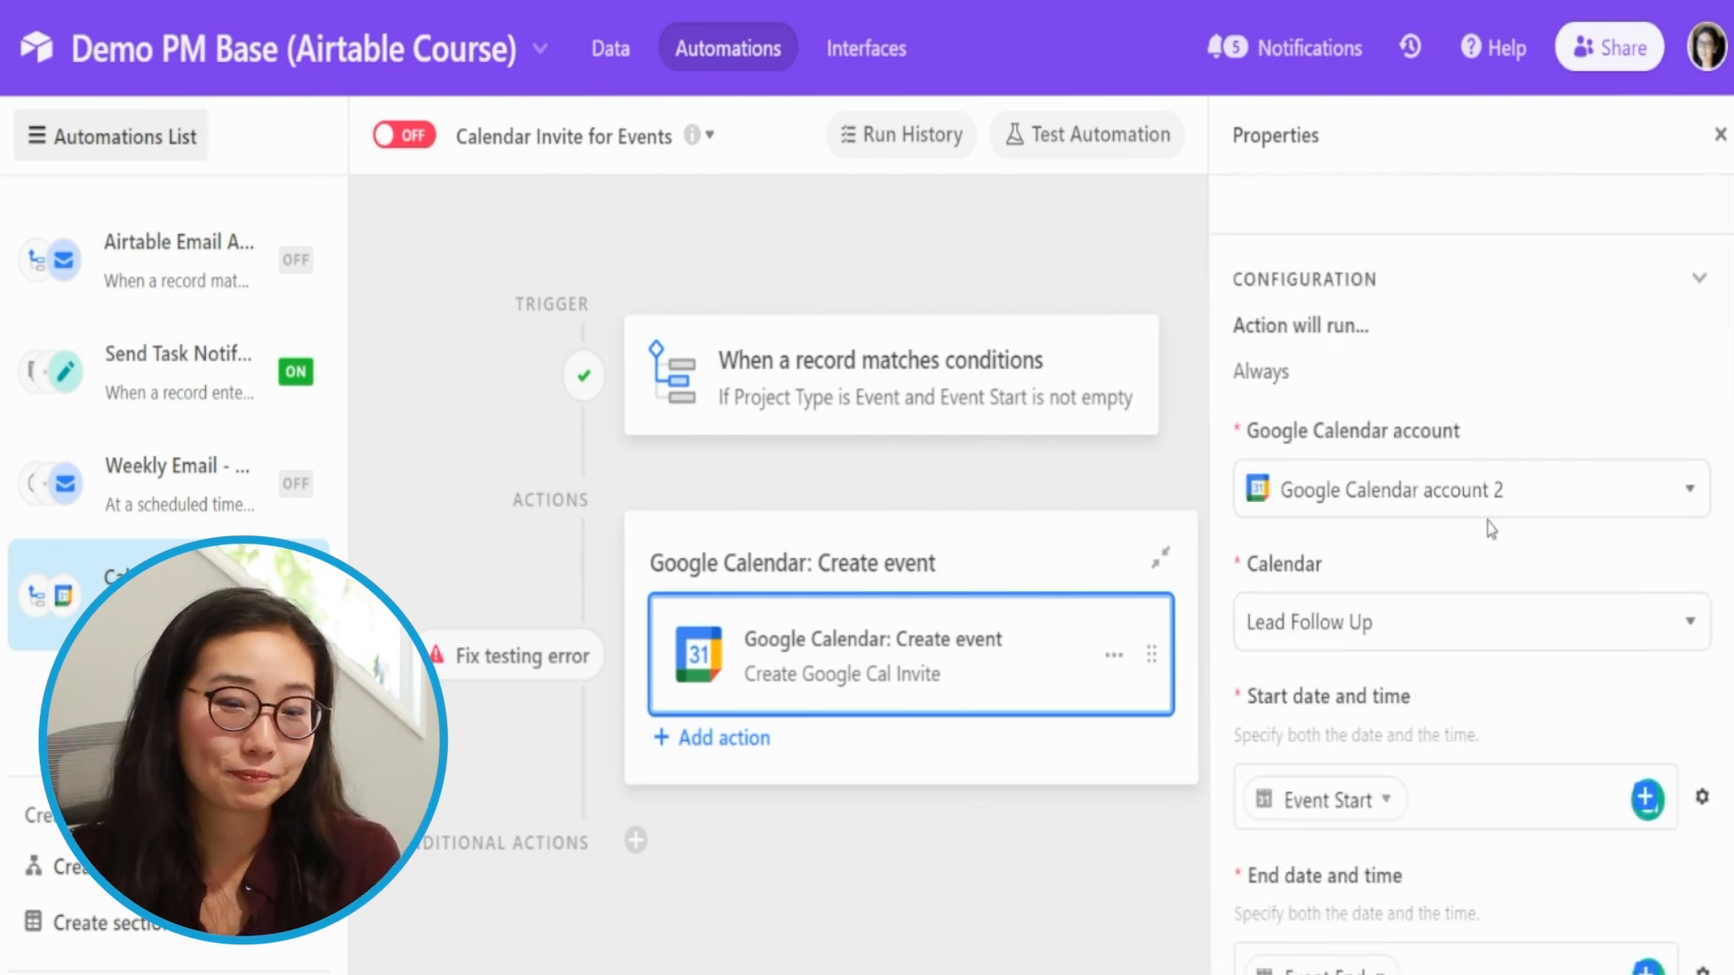
pyautogui.click(1394, 508)
pyautogui.click(1370, 829)
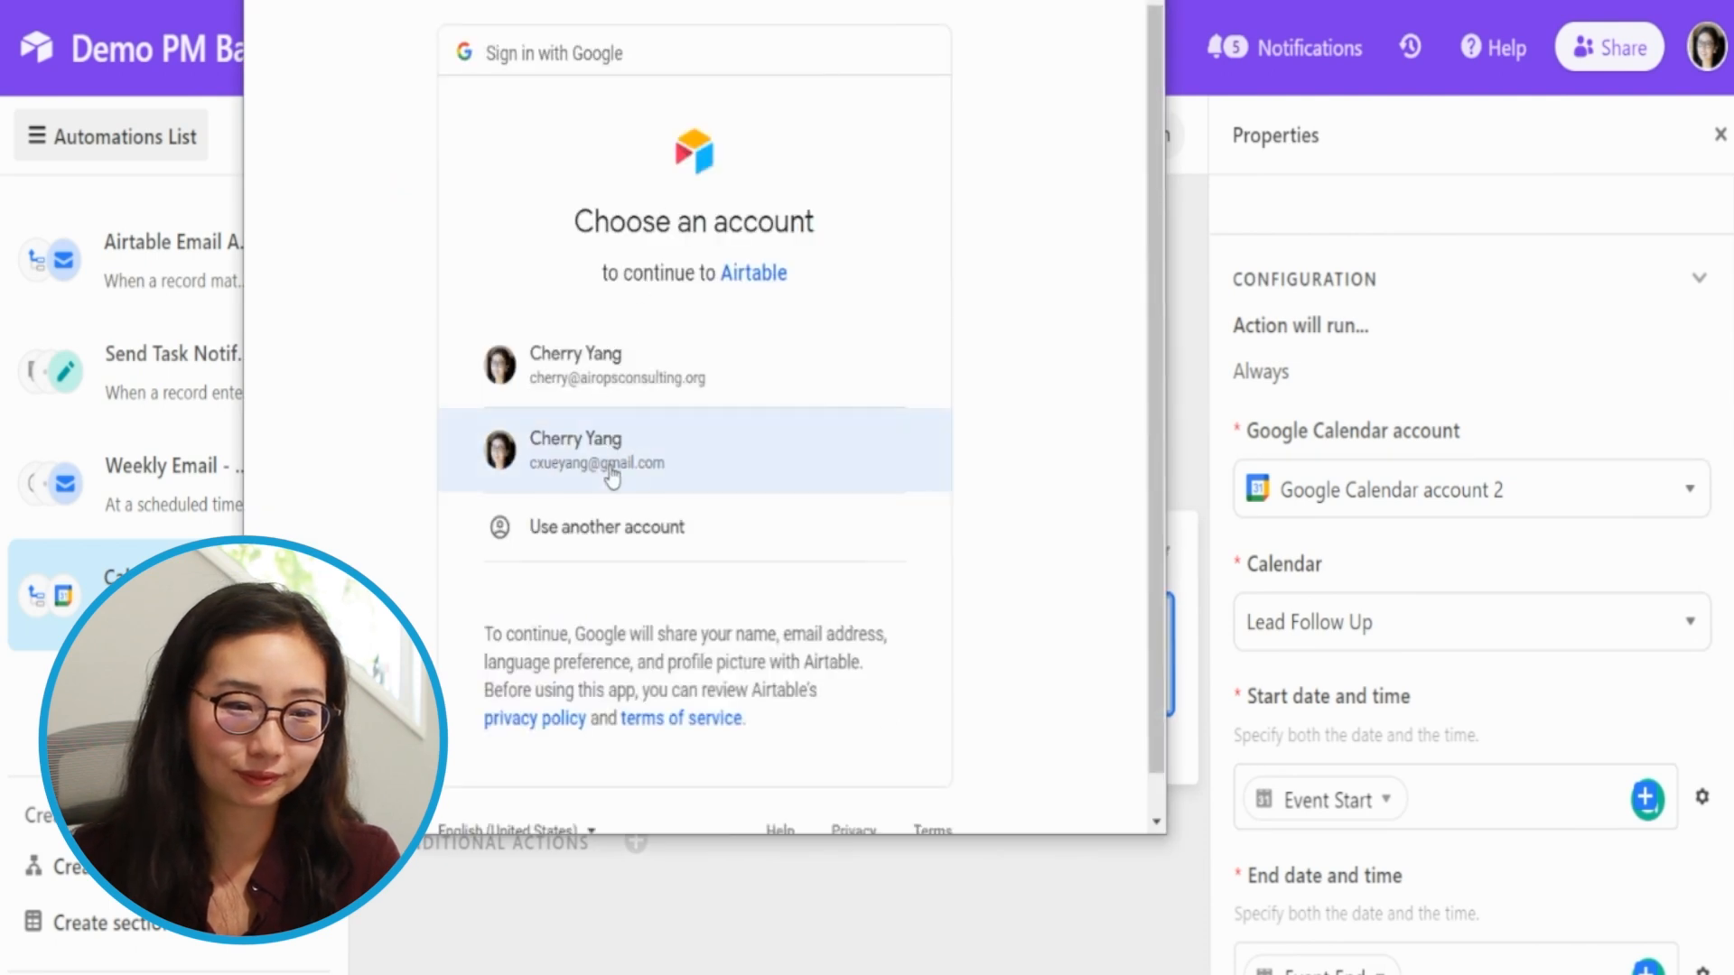
pyautogui.click(623, 369)
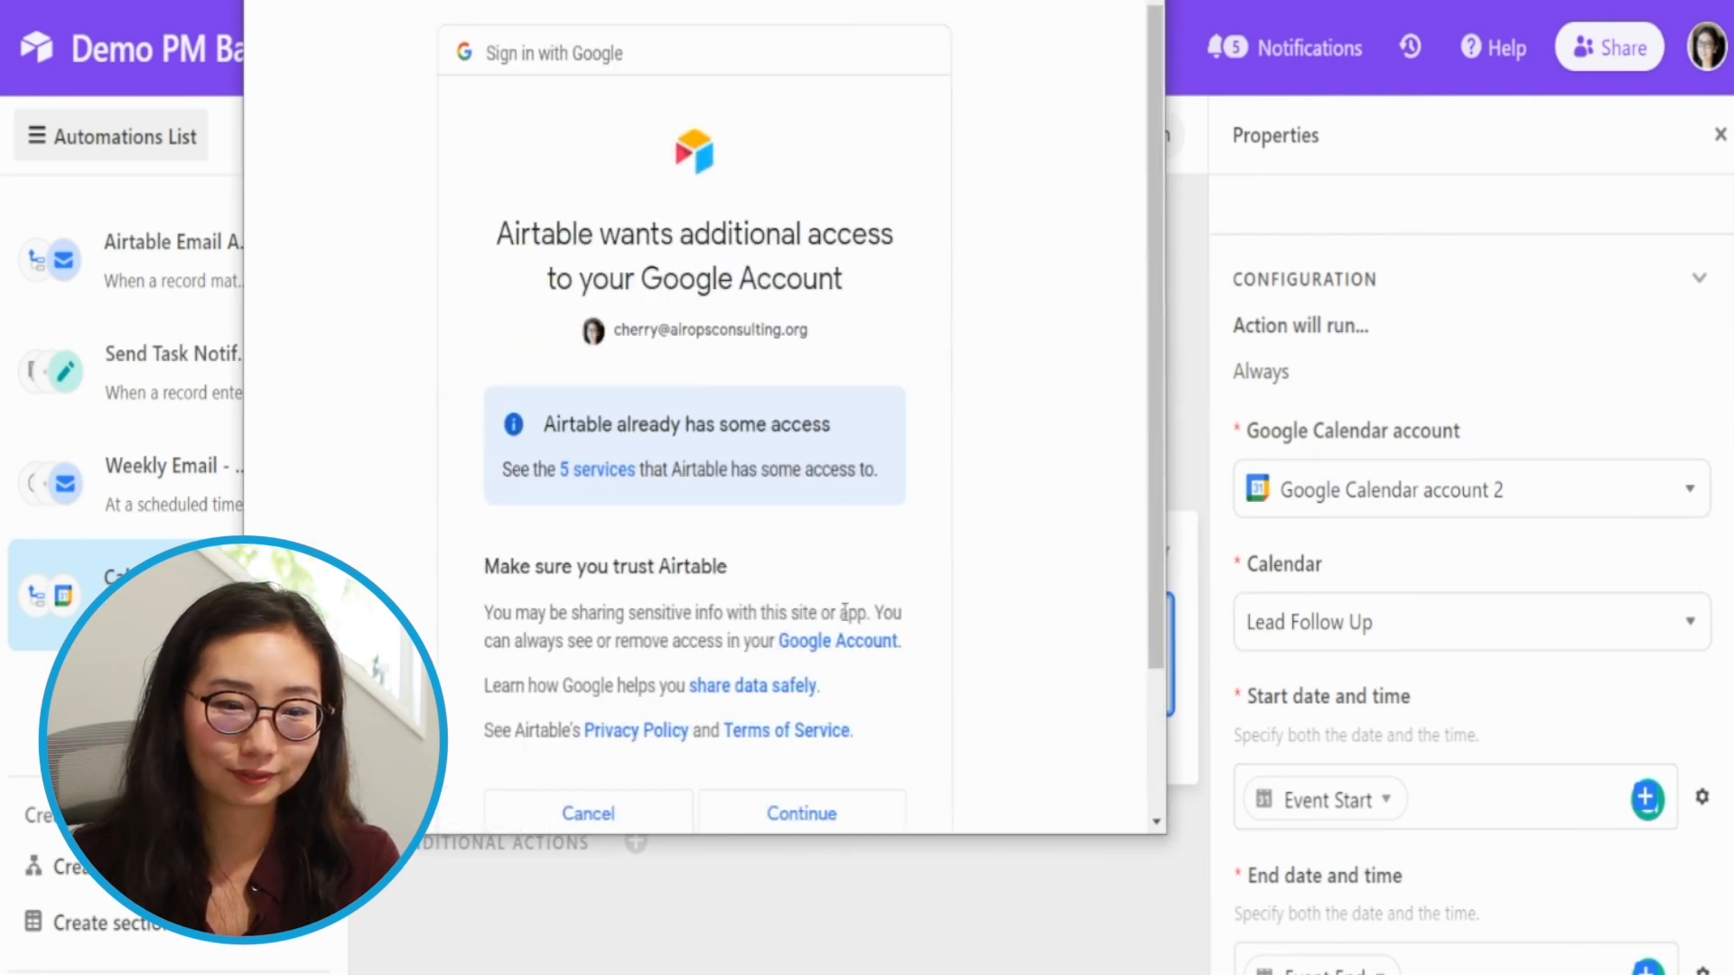
pyautogui.scroll(-2, 903, 687)
pyautogui.click(770, 644)
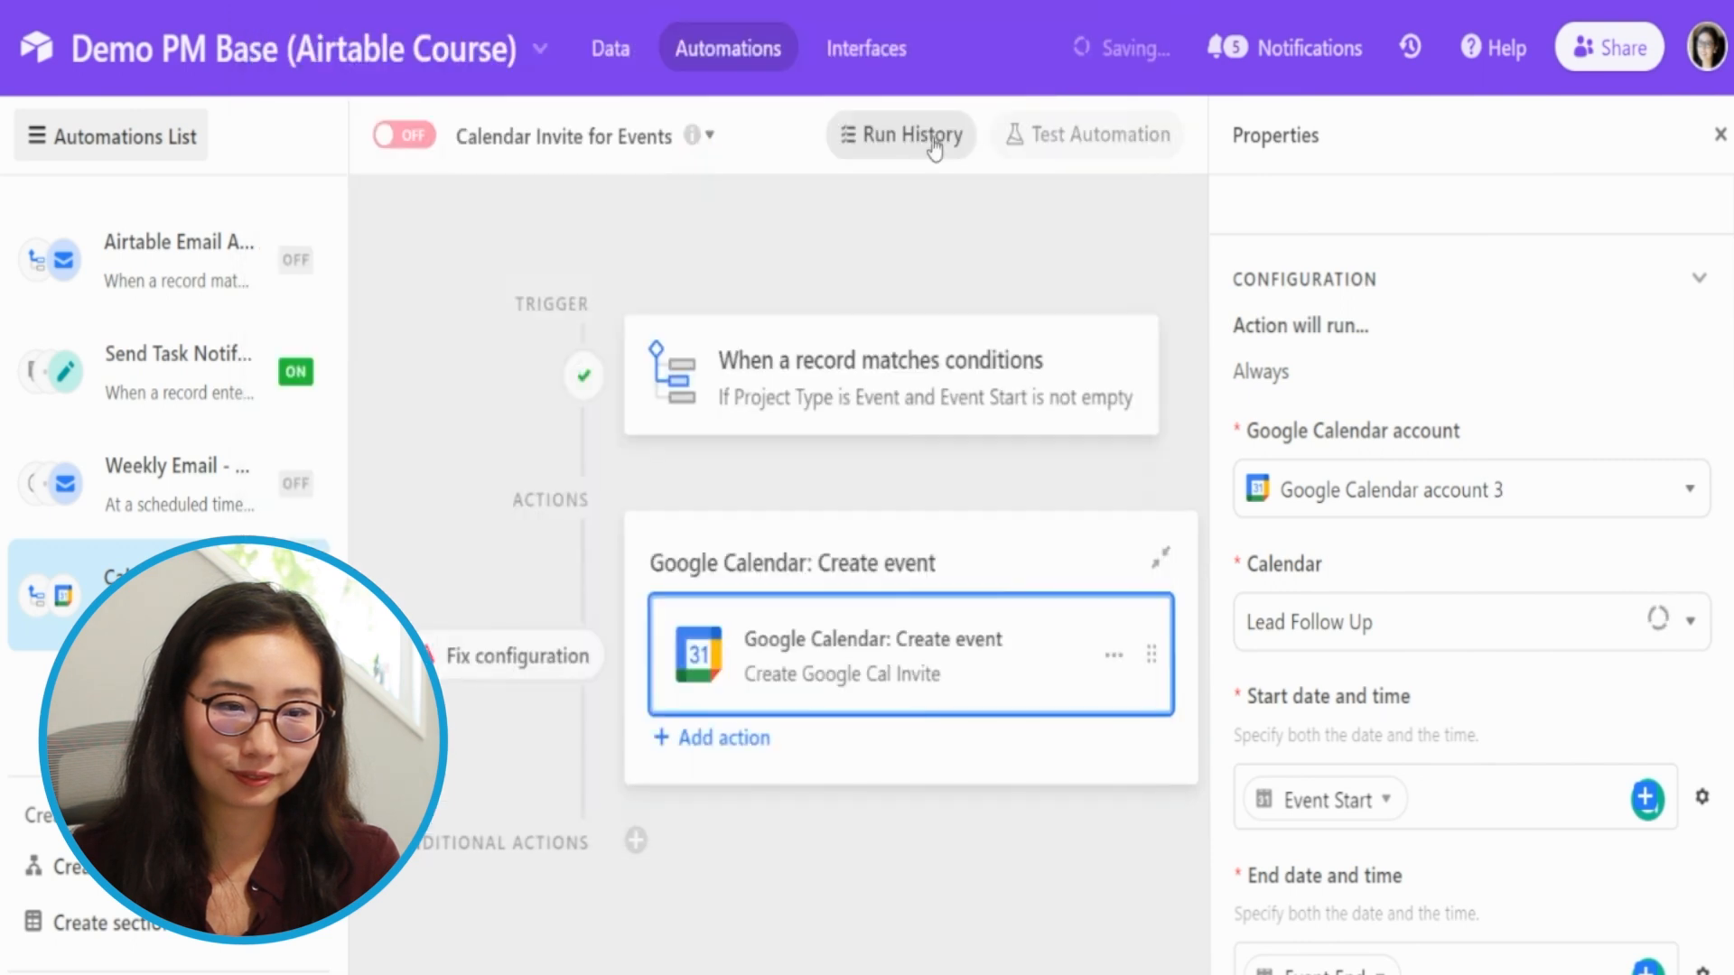
# Step: Examine the calendar action's test results, error message and configuration to find out why the event cannot be created
pyautogui.scroll(-5, 1468, 691)
pyautogui.scroll(-5, 1492, 694)
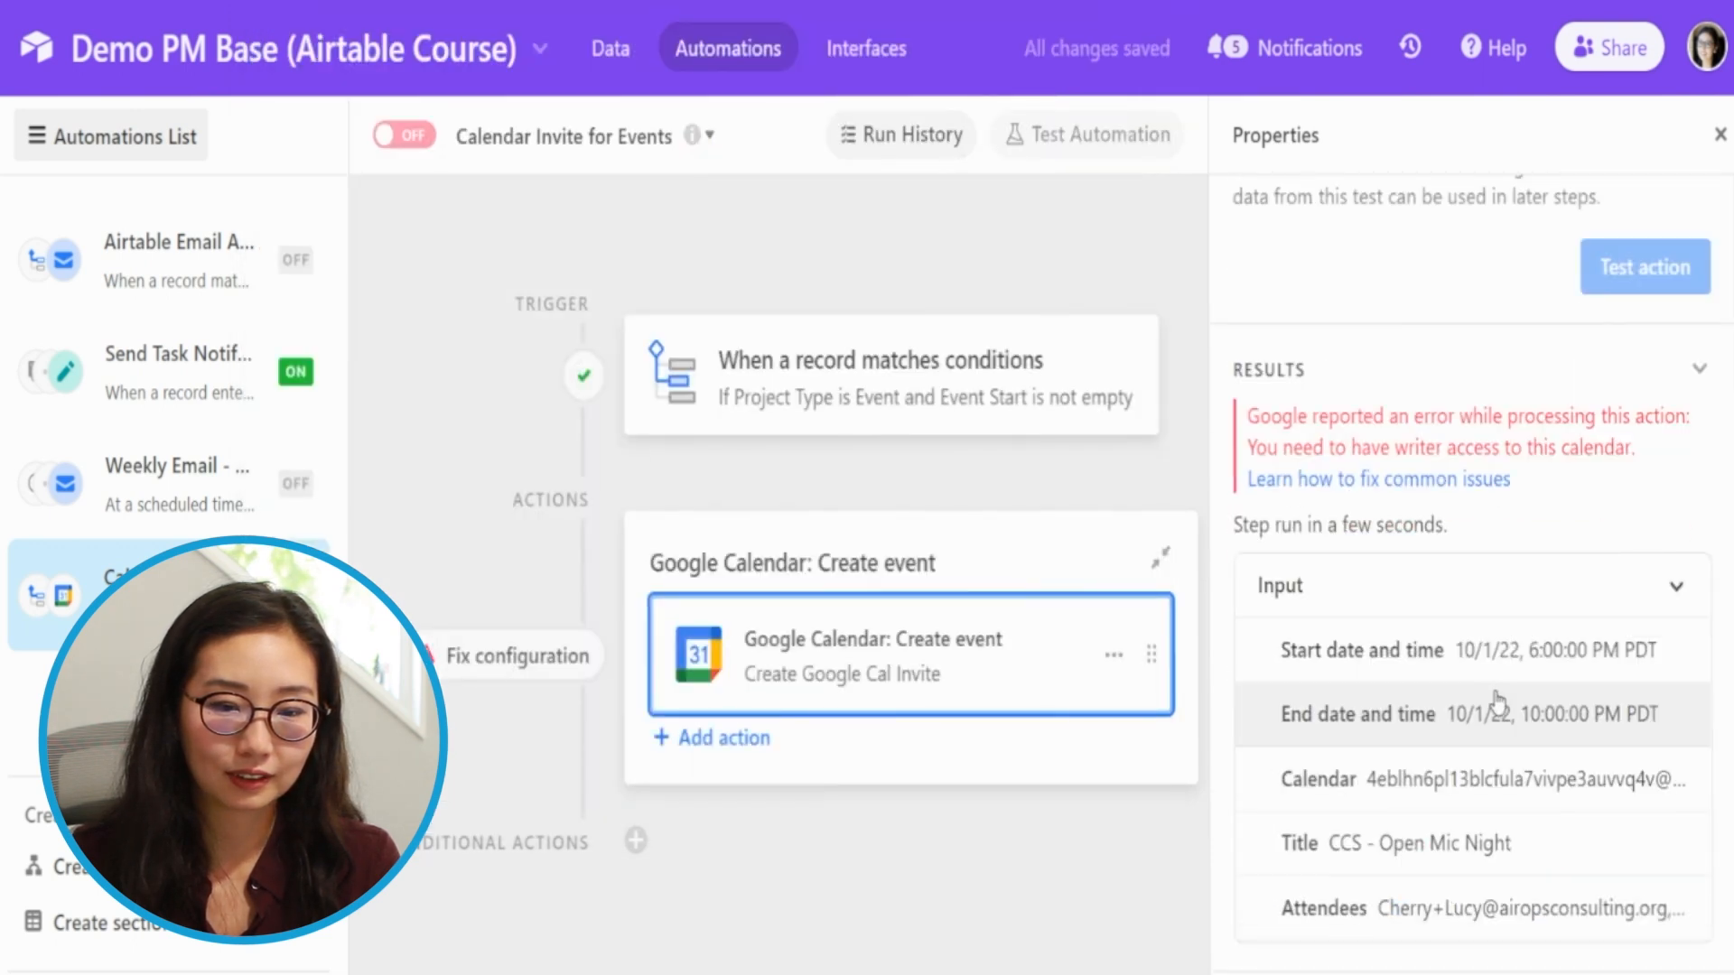
pyautogui.scroll(10, 1498, 700)
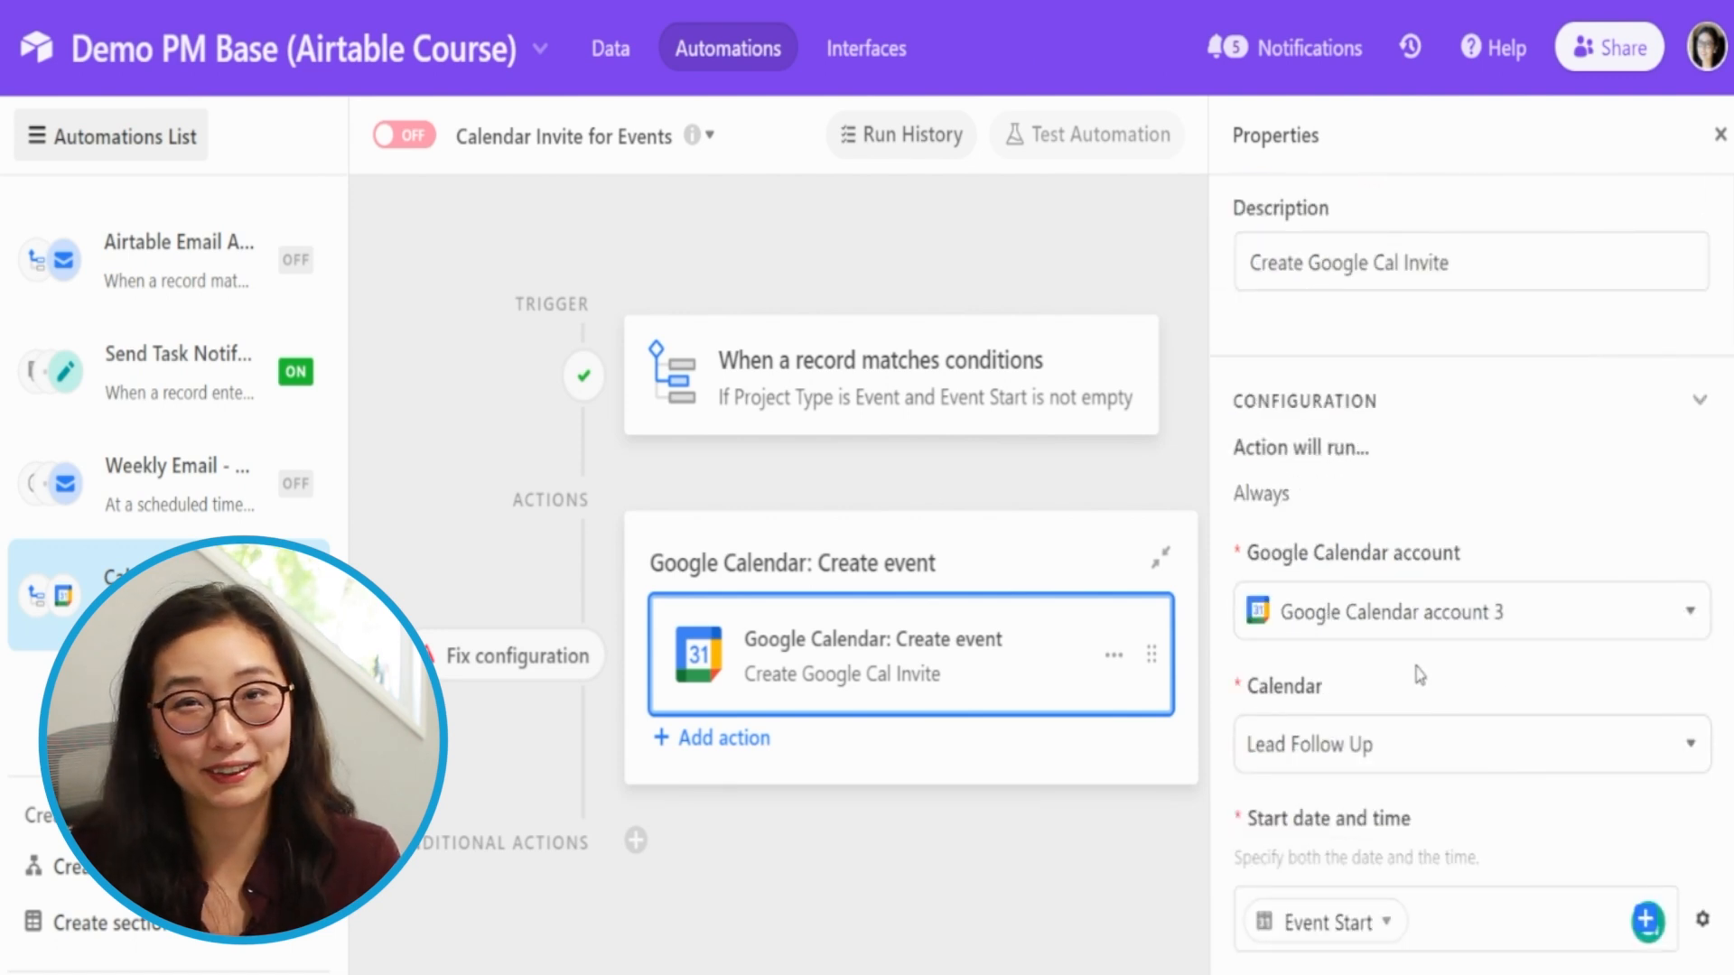
pyautogui.scroll(-10, 1420, 676)
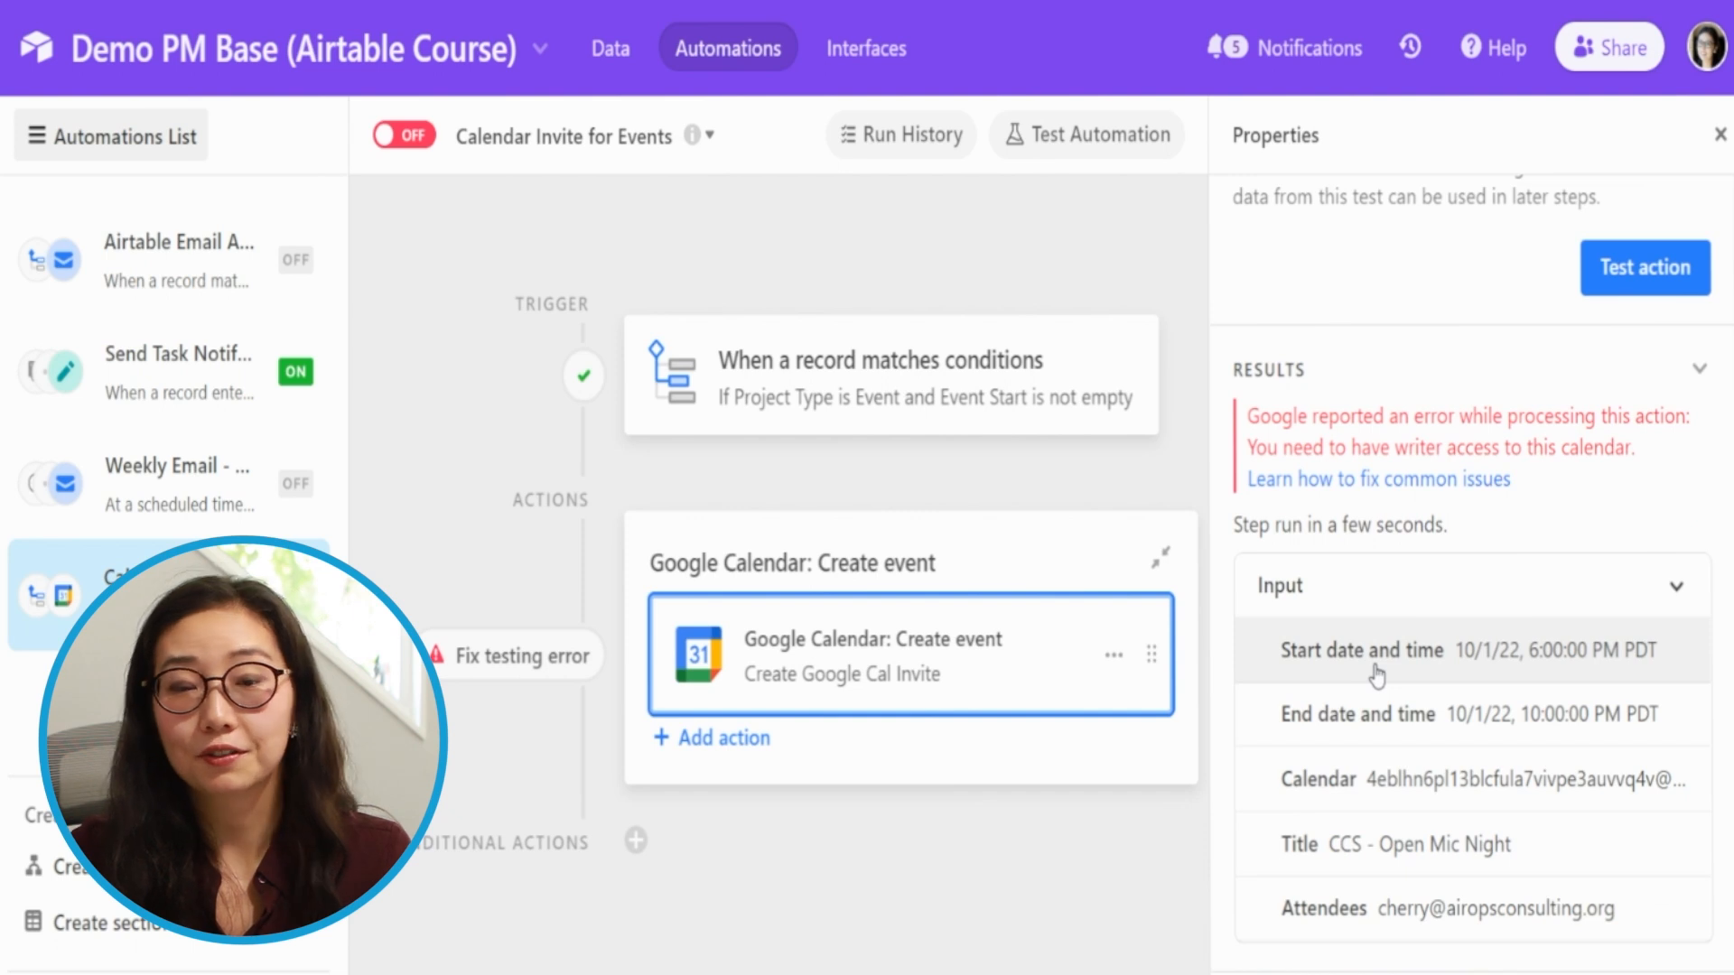
pyautogui.scroll(1, 1373, 596)
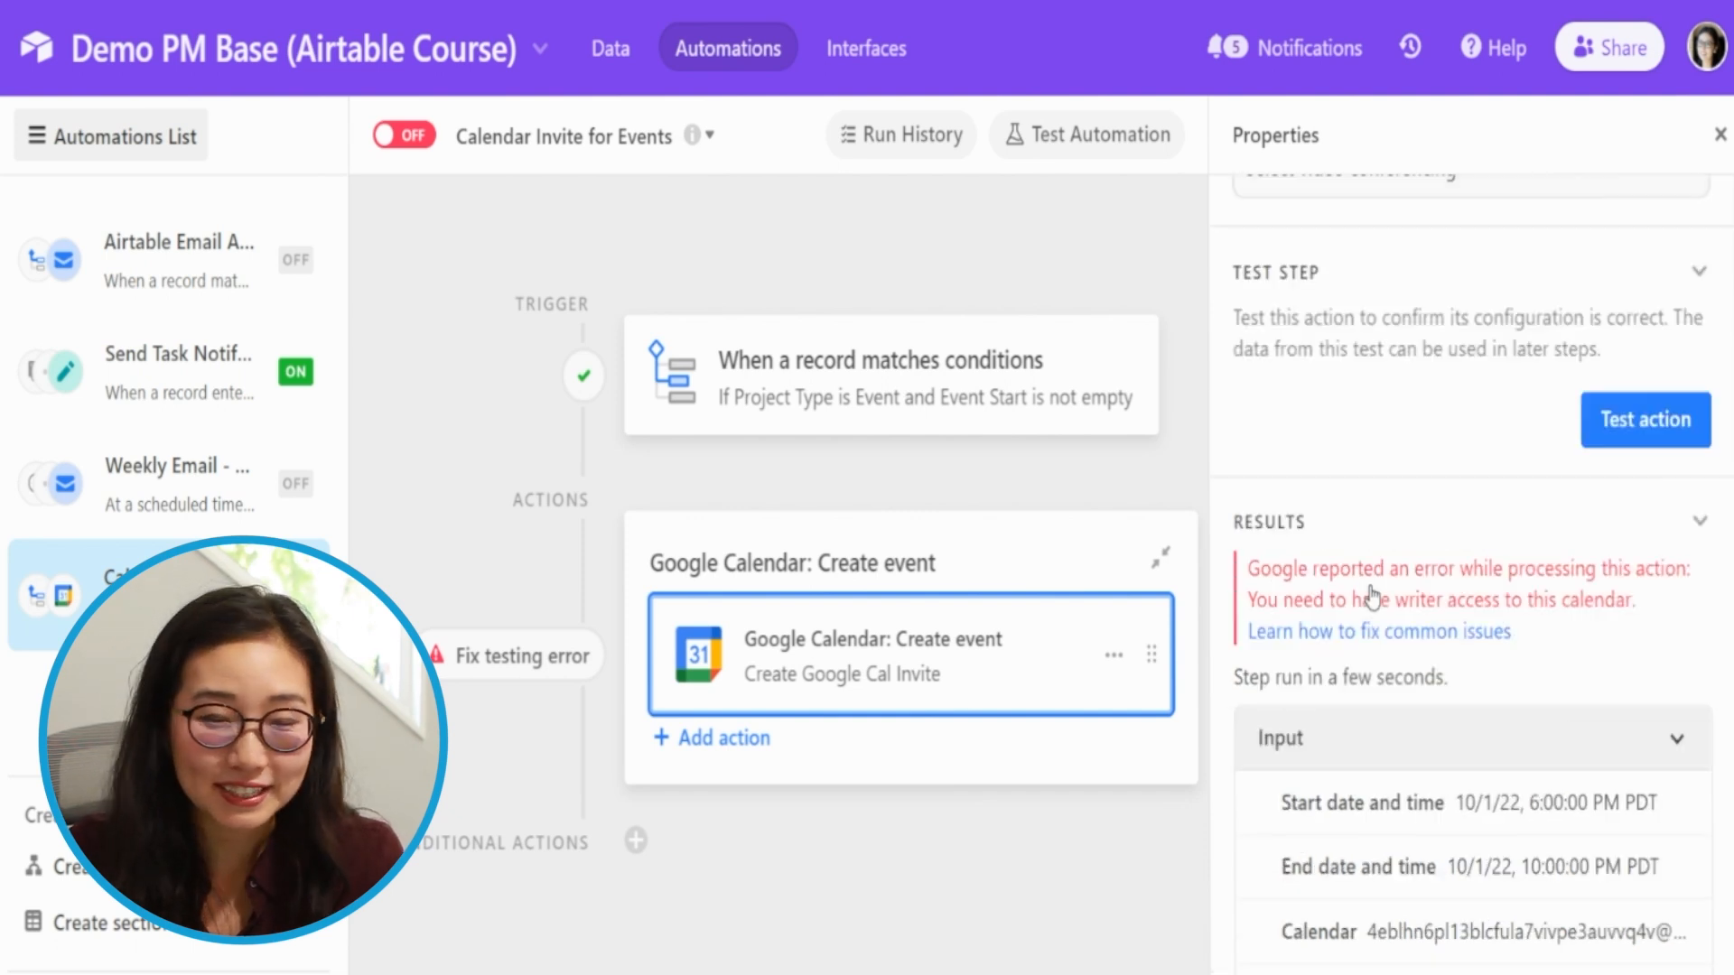
pyautogui.scroll(5, 1373, 592)
pyautogui.scroll(8, 1386, 503)
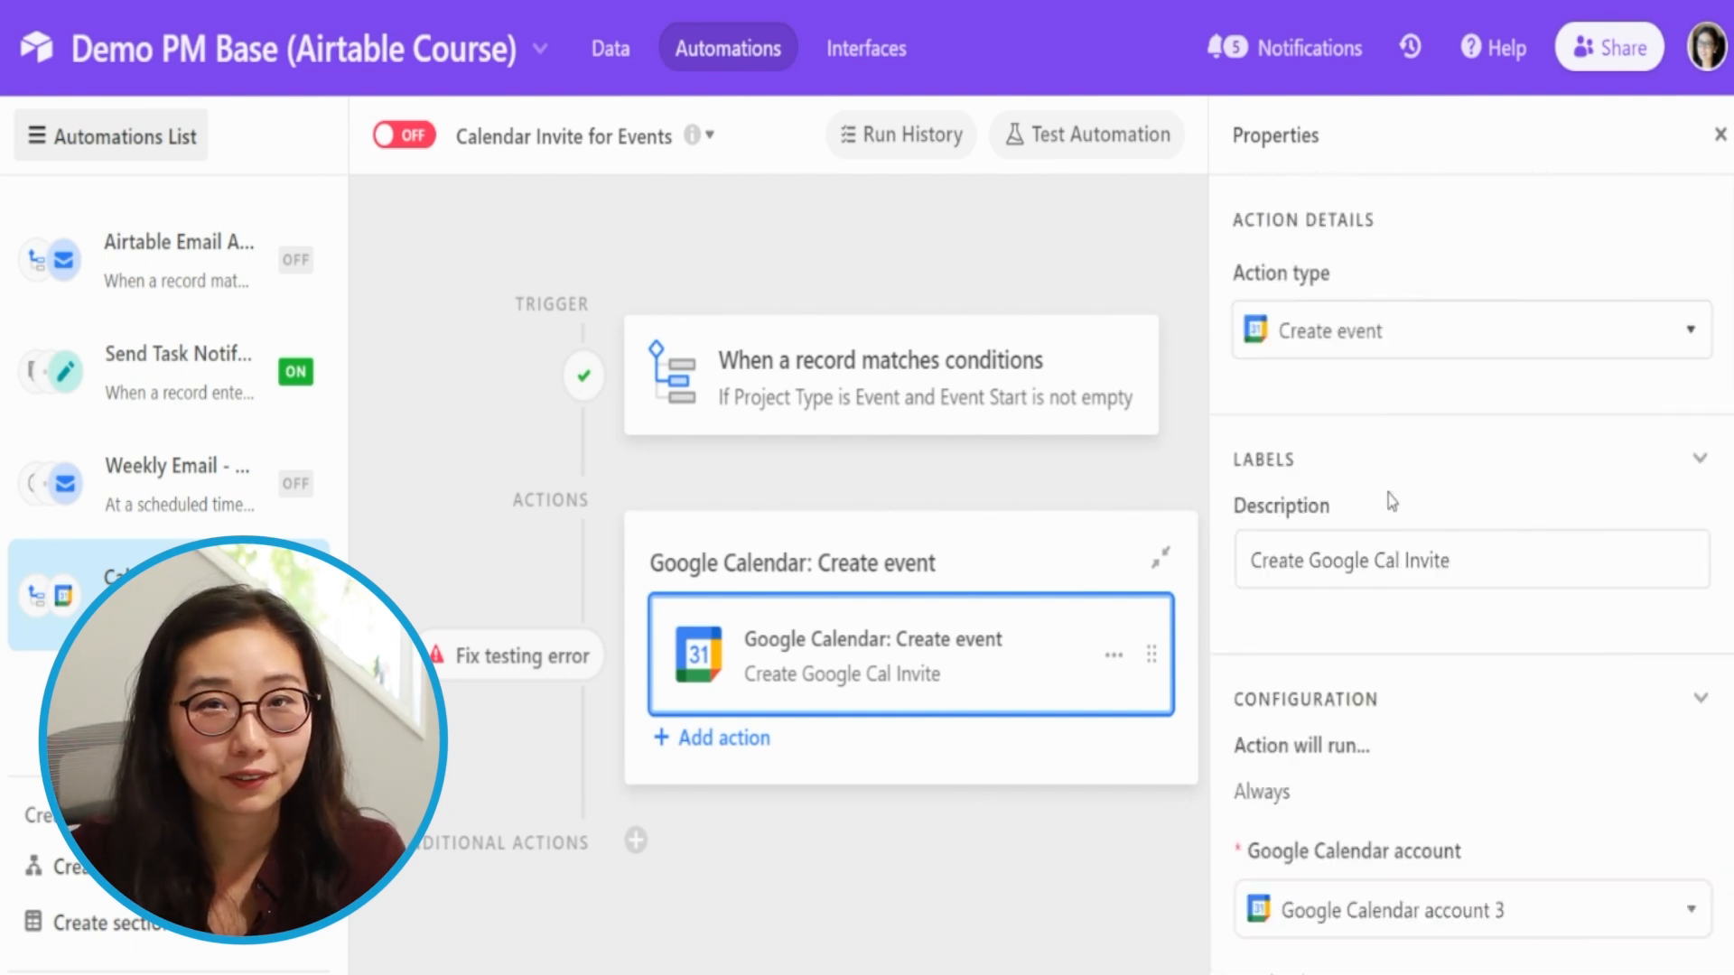
# Step: Find the account owner's own work calendar by first name and set it as the calendar for the event
pyautogui.scroll(-7, 1401, 479)
pyautogui.scroll(3, 1403, 495)
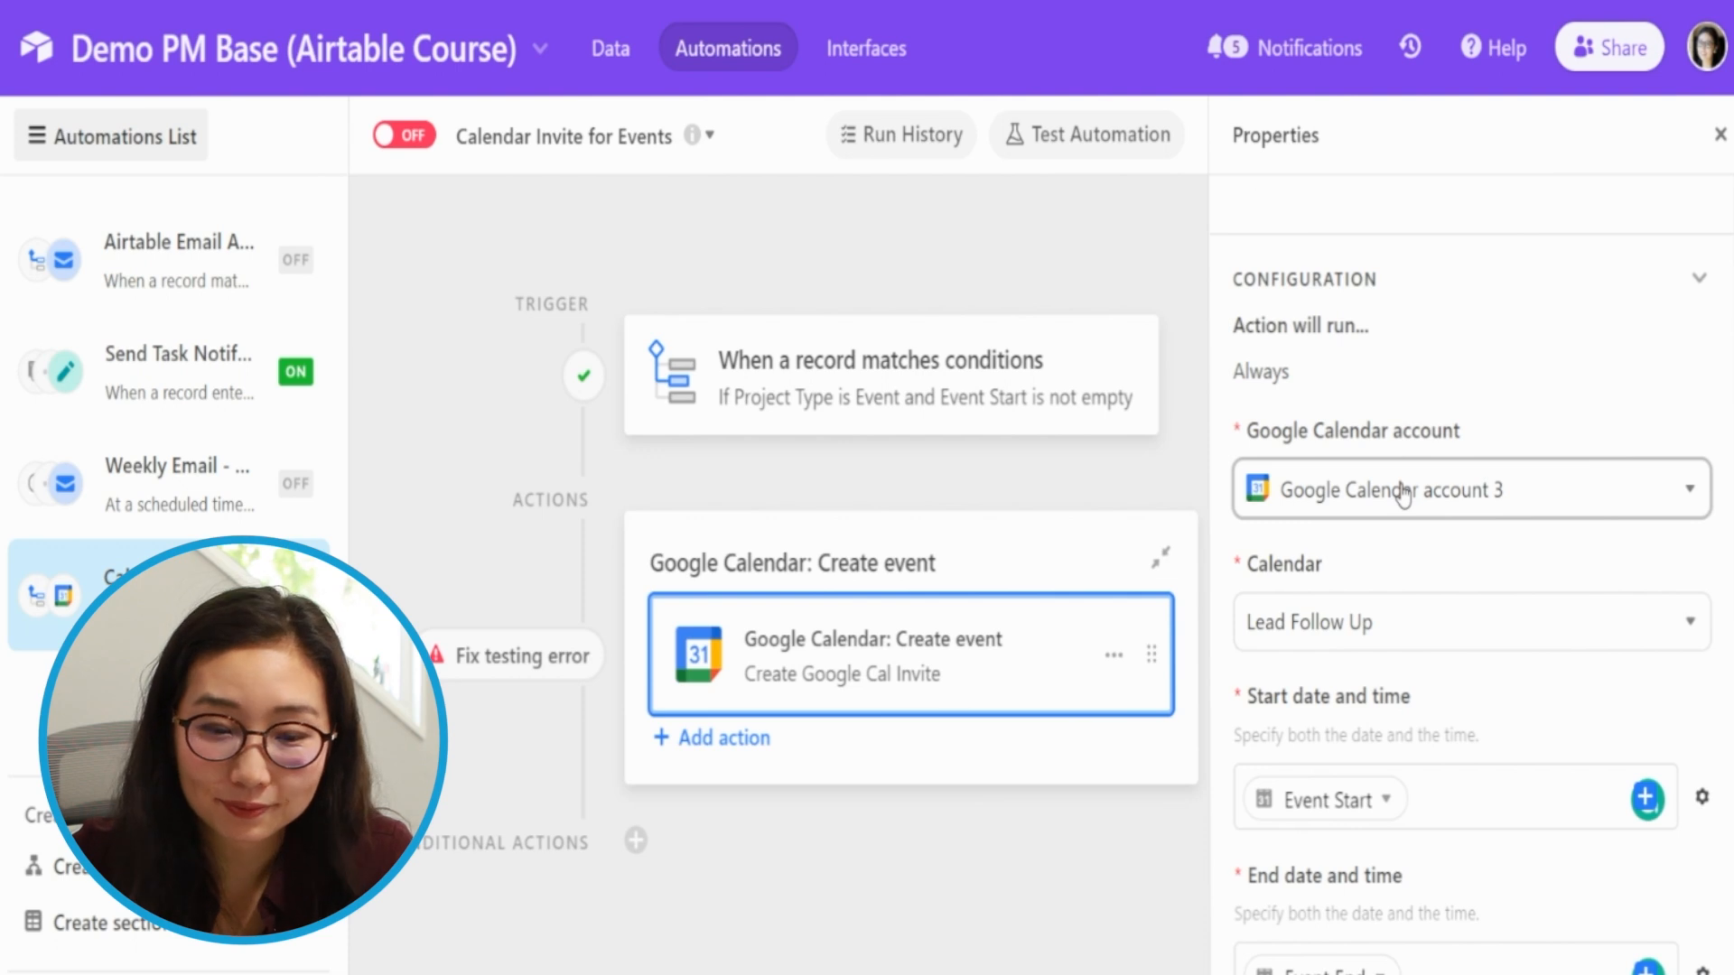
pyautogui.click(1362, 633)
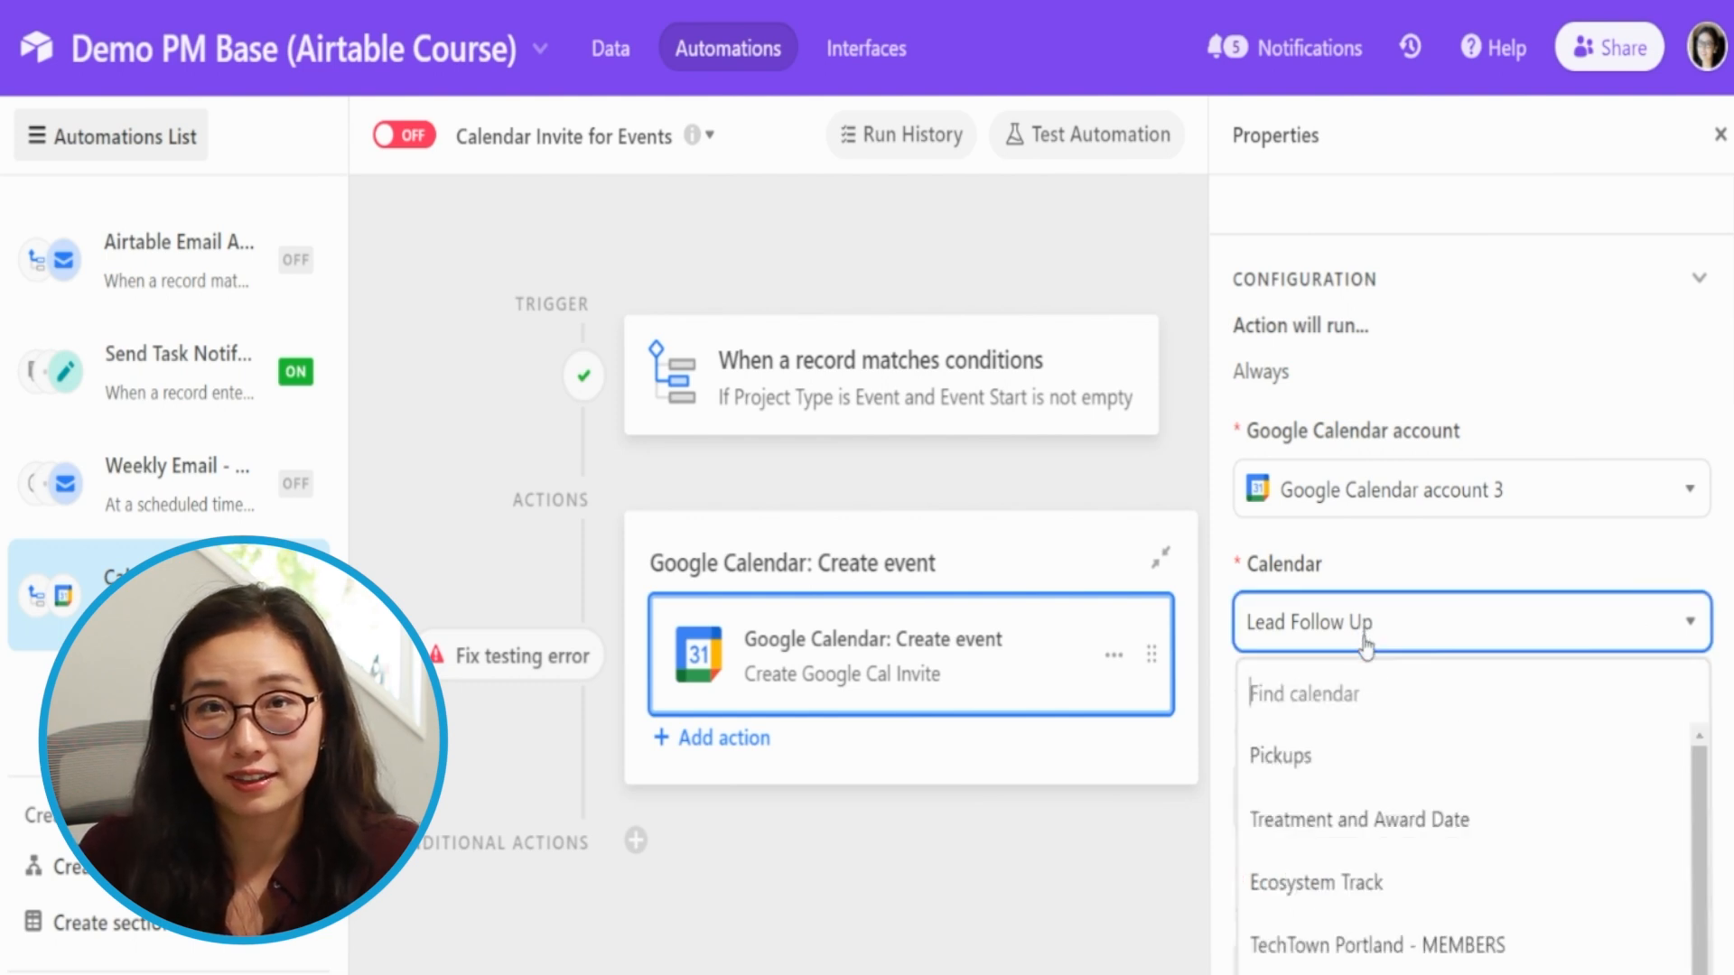
pyautogui.scroll(-5, 1386, 748)
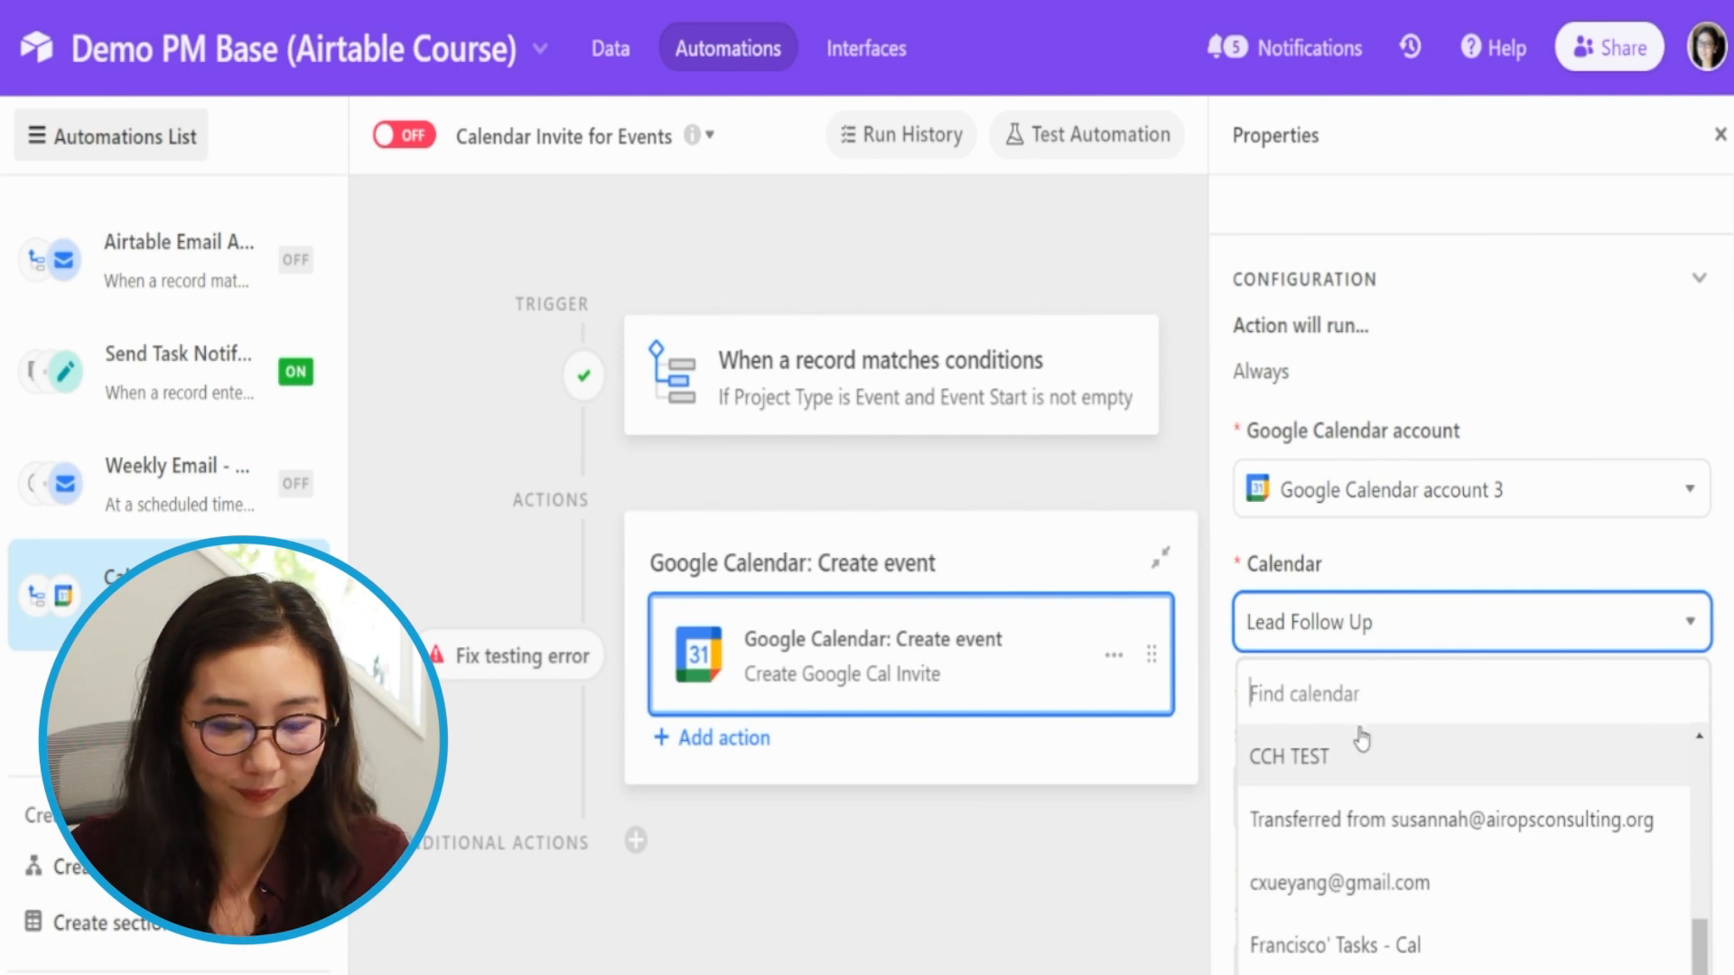
pyautogui.write('cherry')
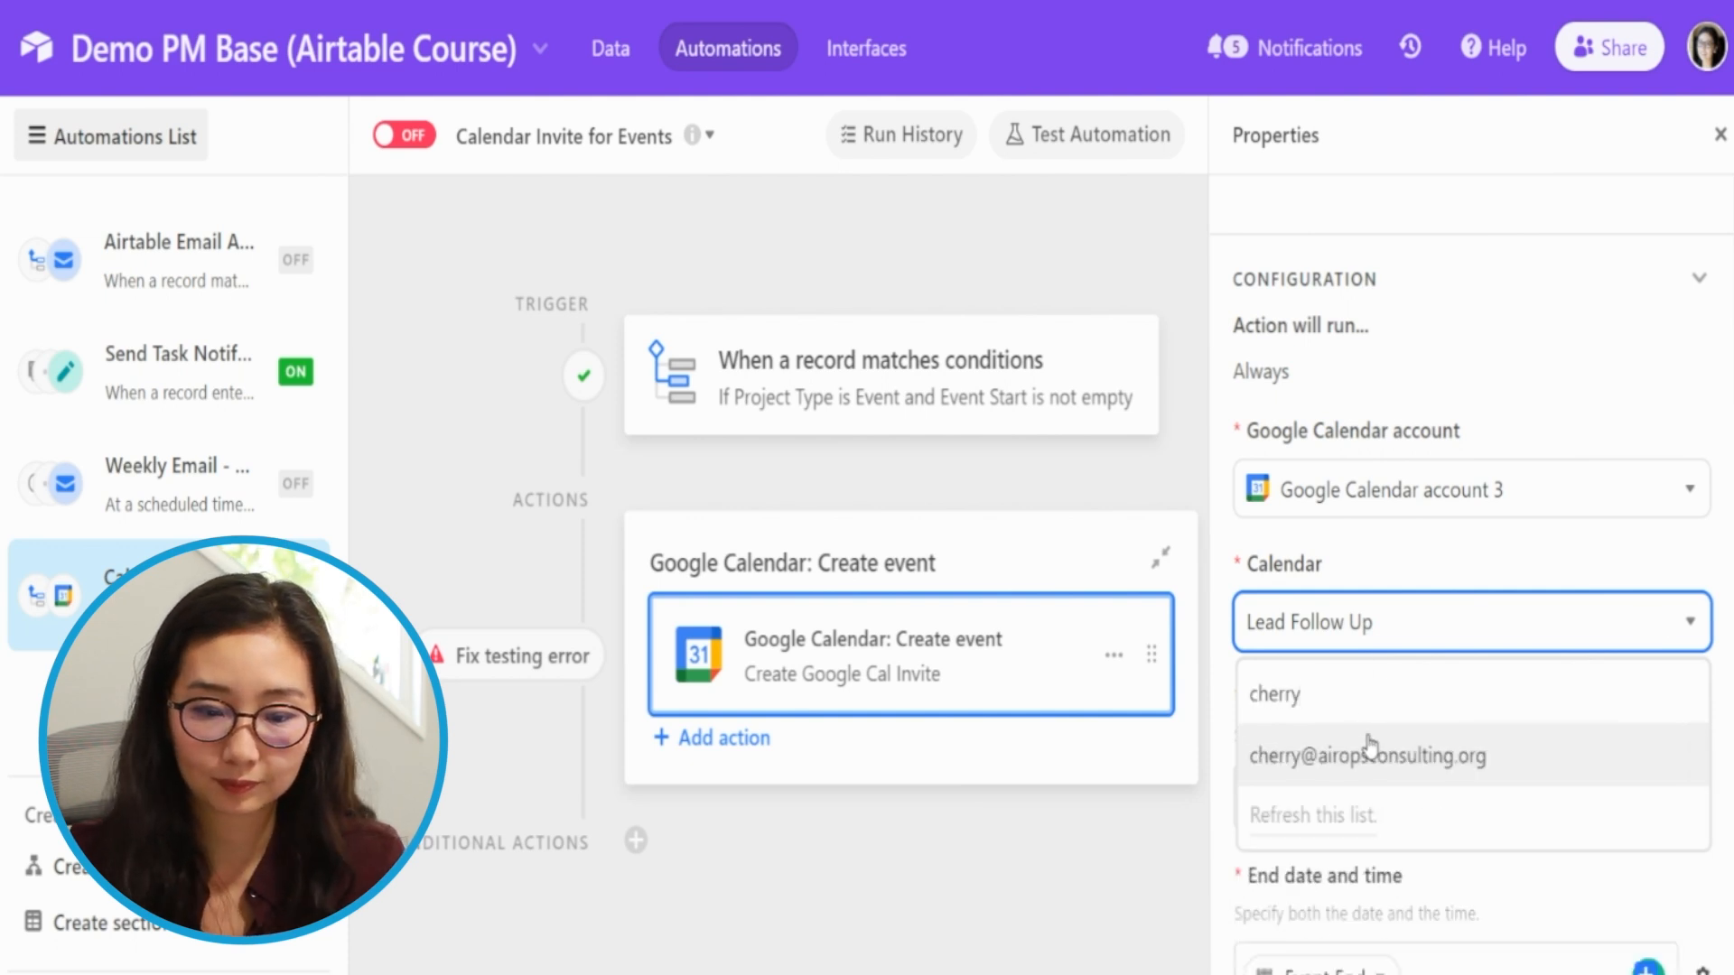
pyautogui.click(1362, 757)
# Step: Check the writer-access error against the selected calendar and test the calendar action again
pyautogui.scroll(-10, 1409, 723)
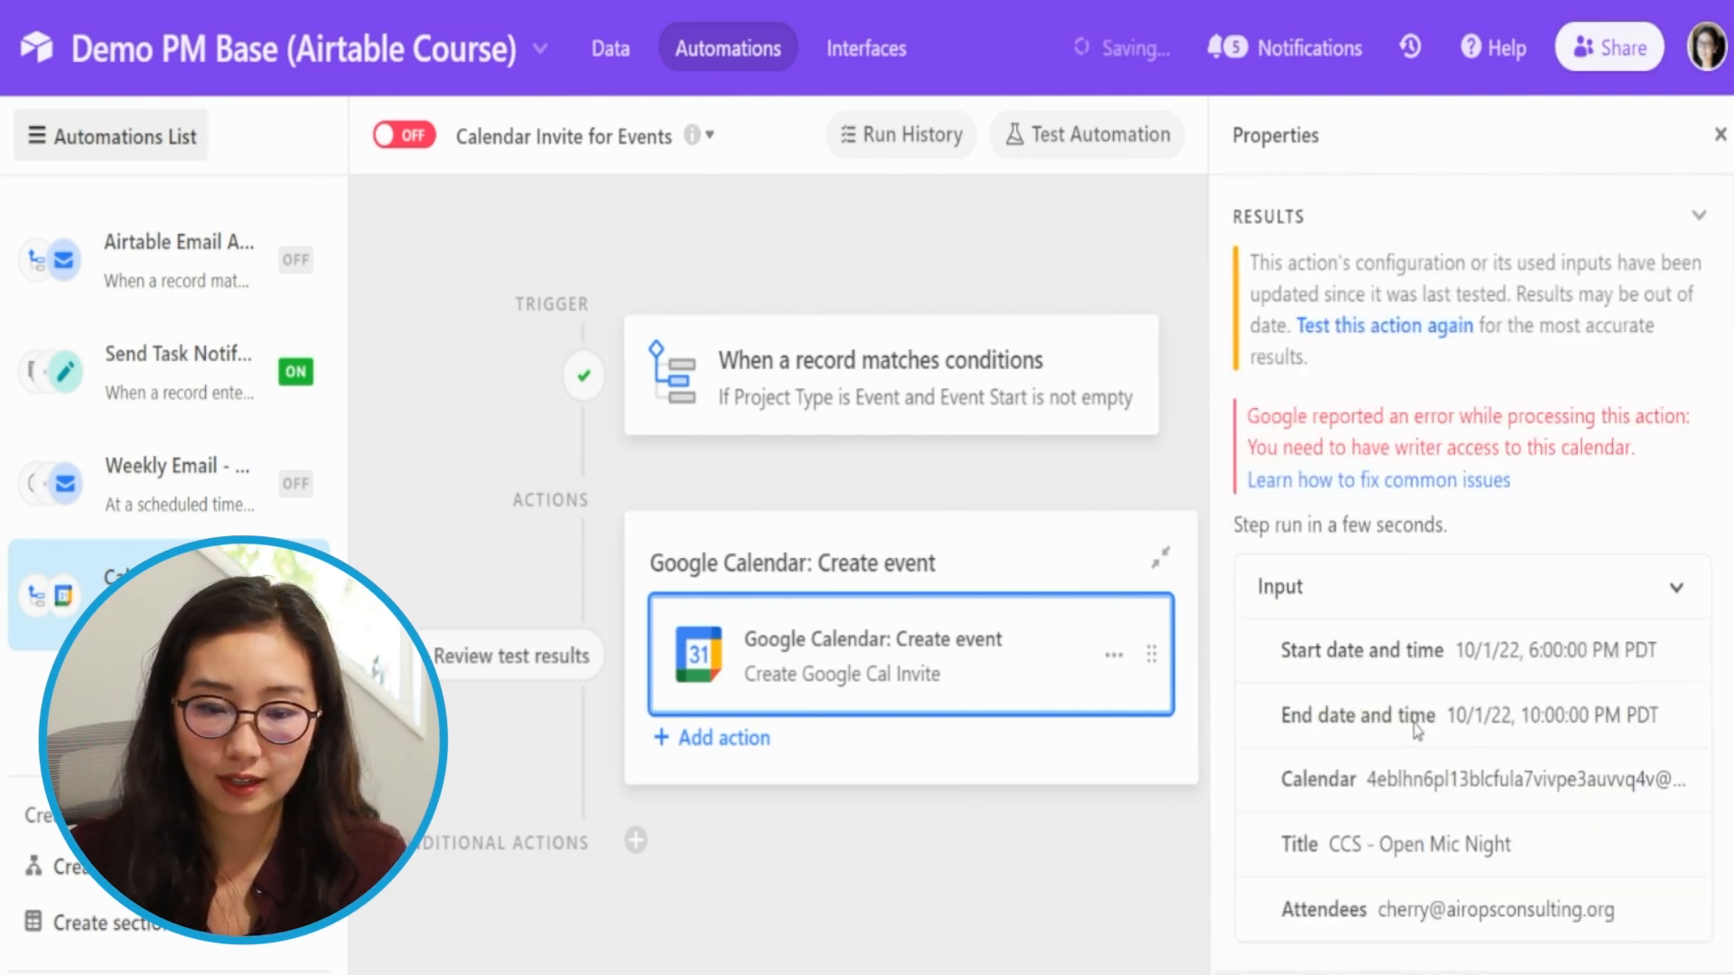
pyautogui.moveTo(1294, 415); pyautogui.dragTo(1545, 445)
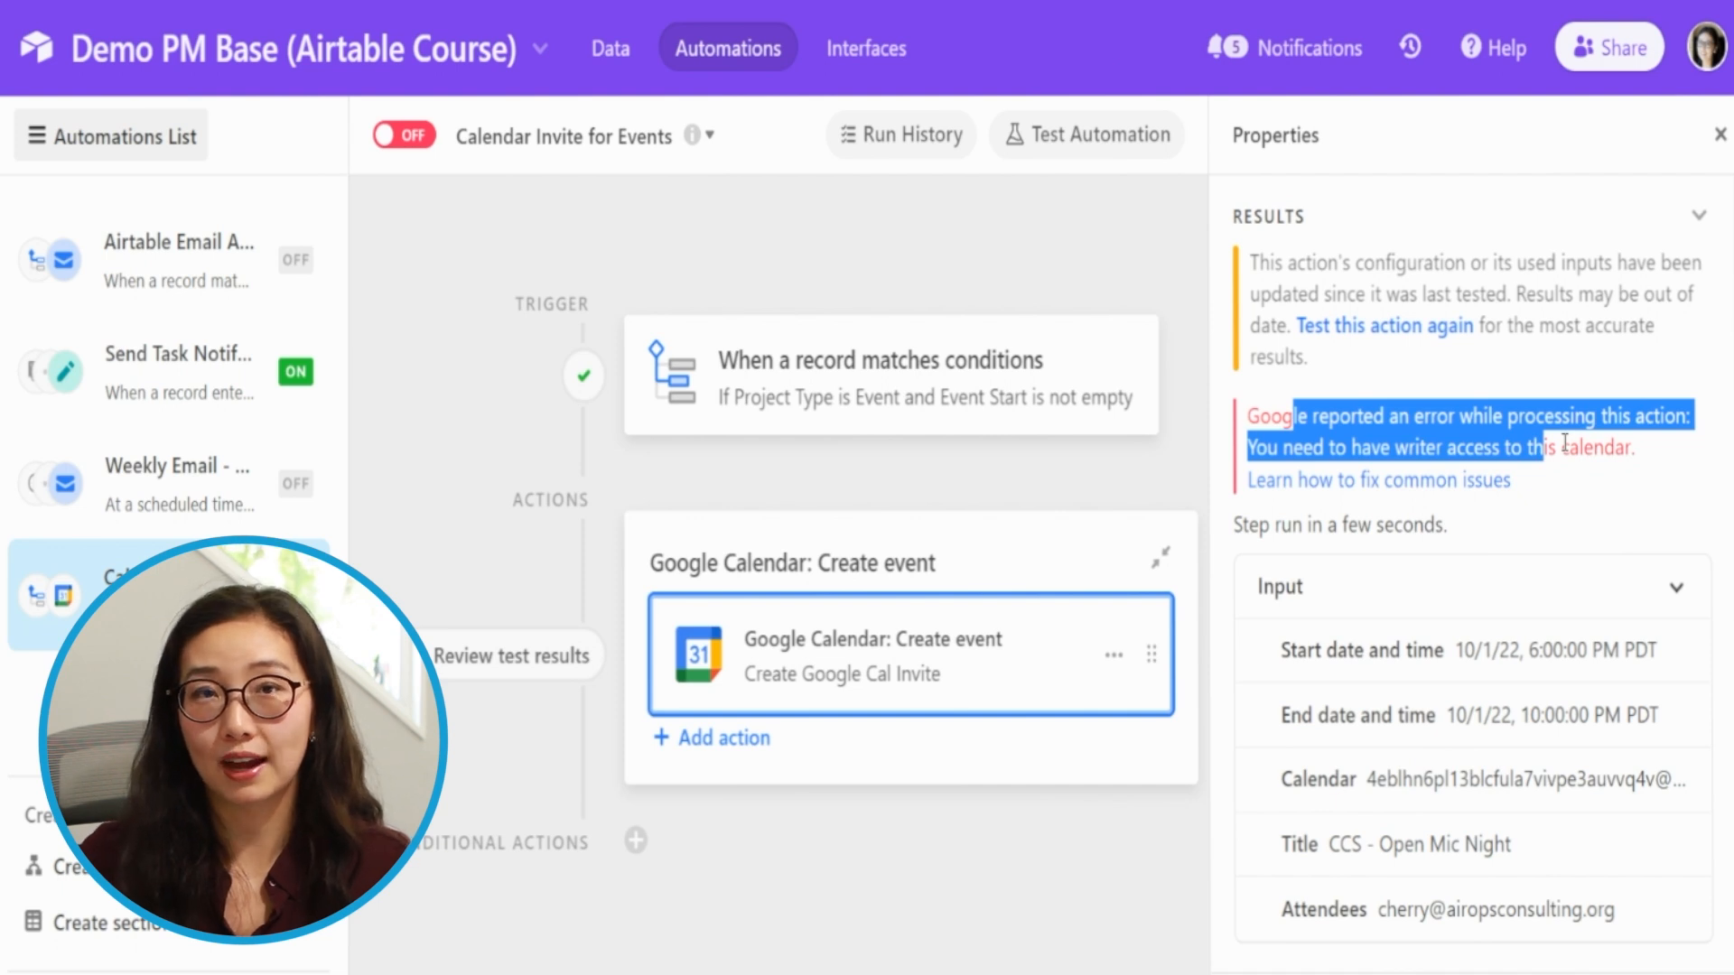
pyautogui.scroll(15, 1571, 398)
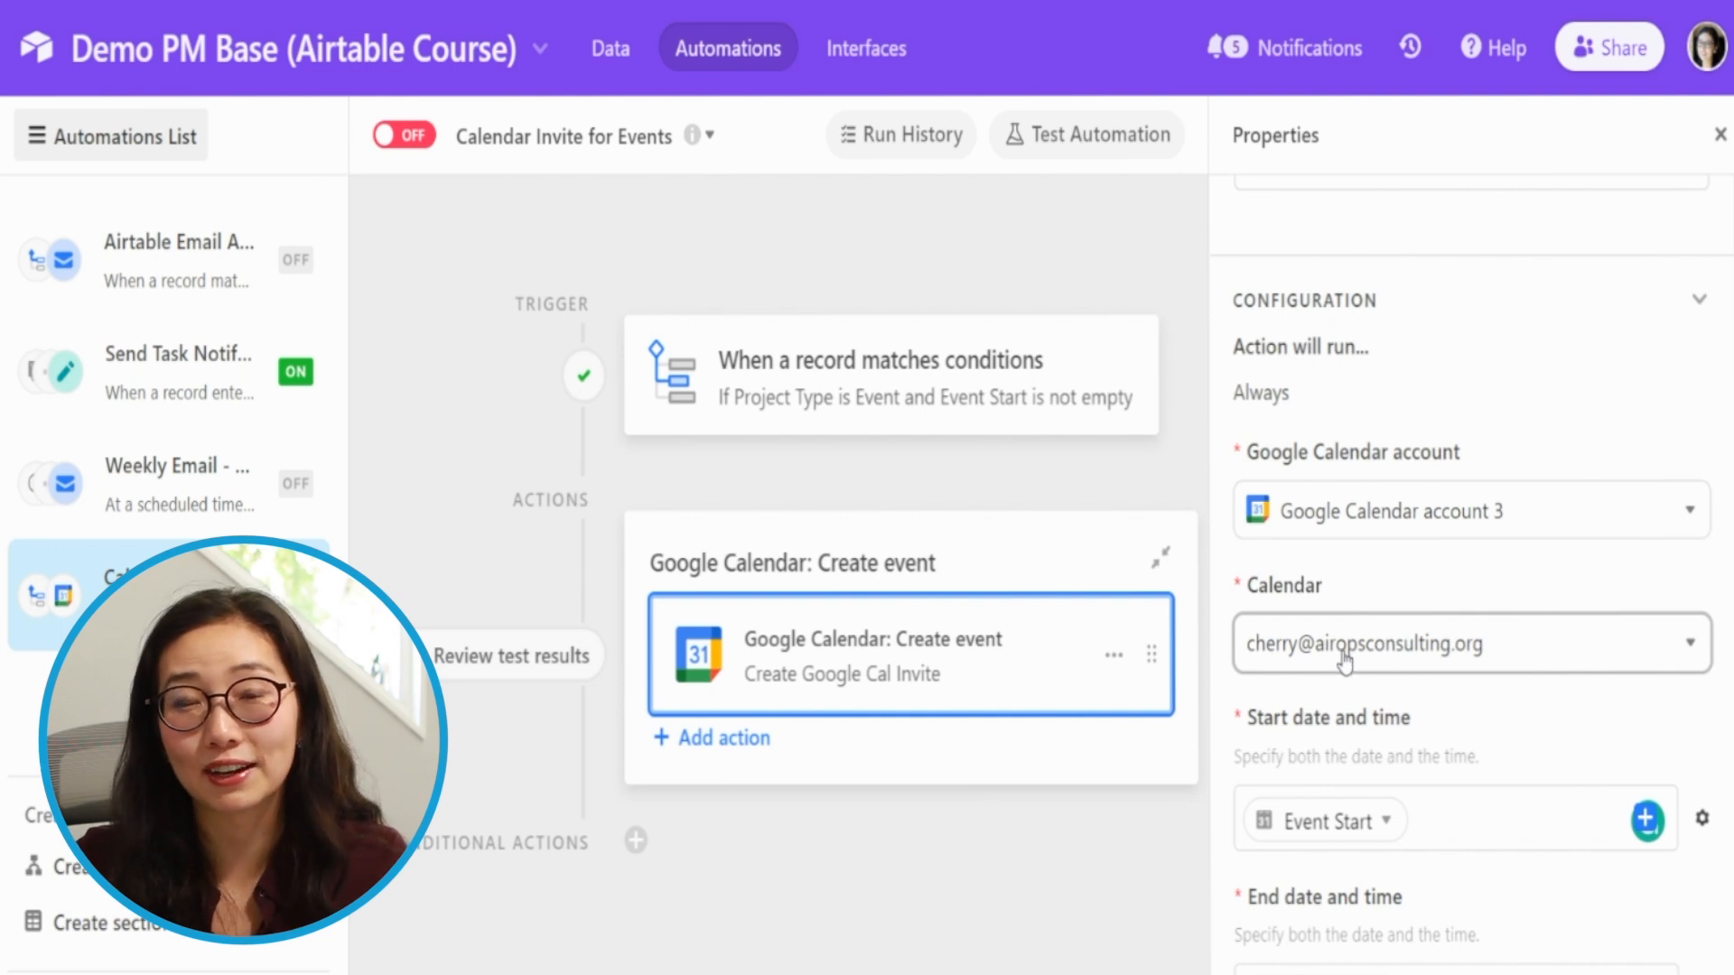
pyautogui.scroll(-15, 1344, 664)
pyautogui.click(1658, 540)
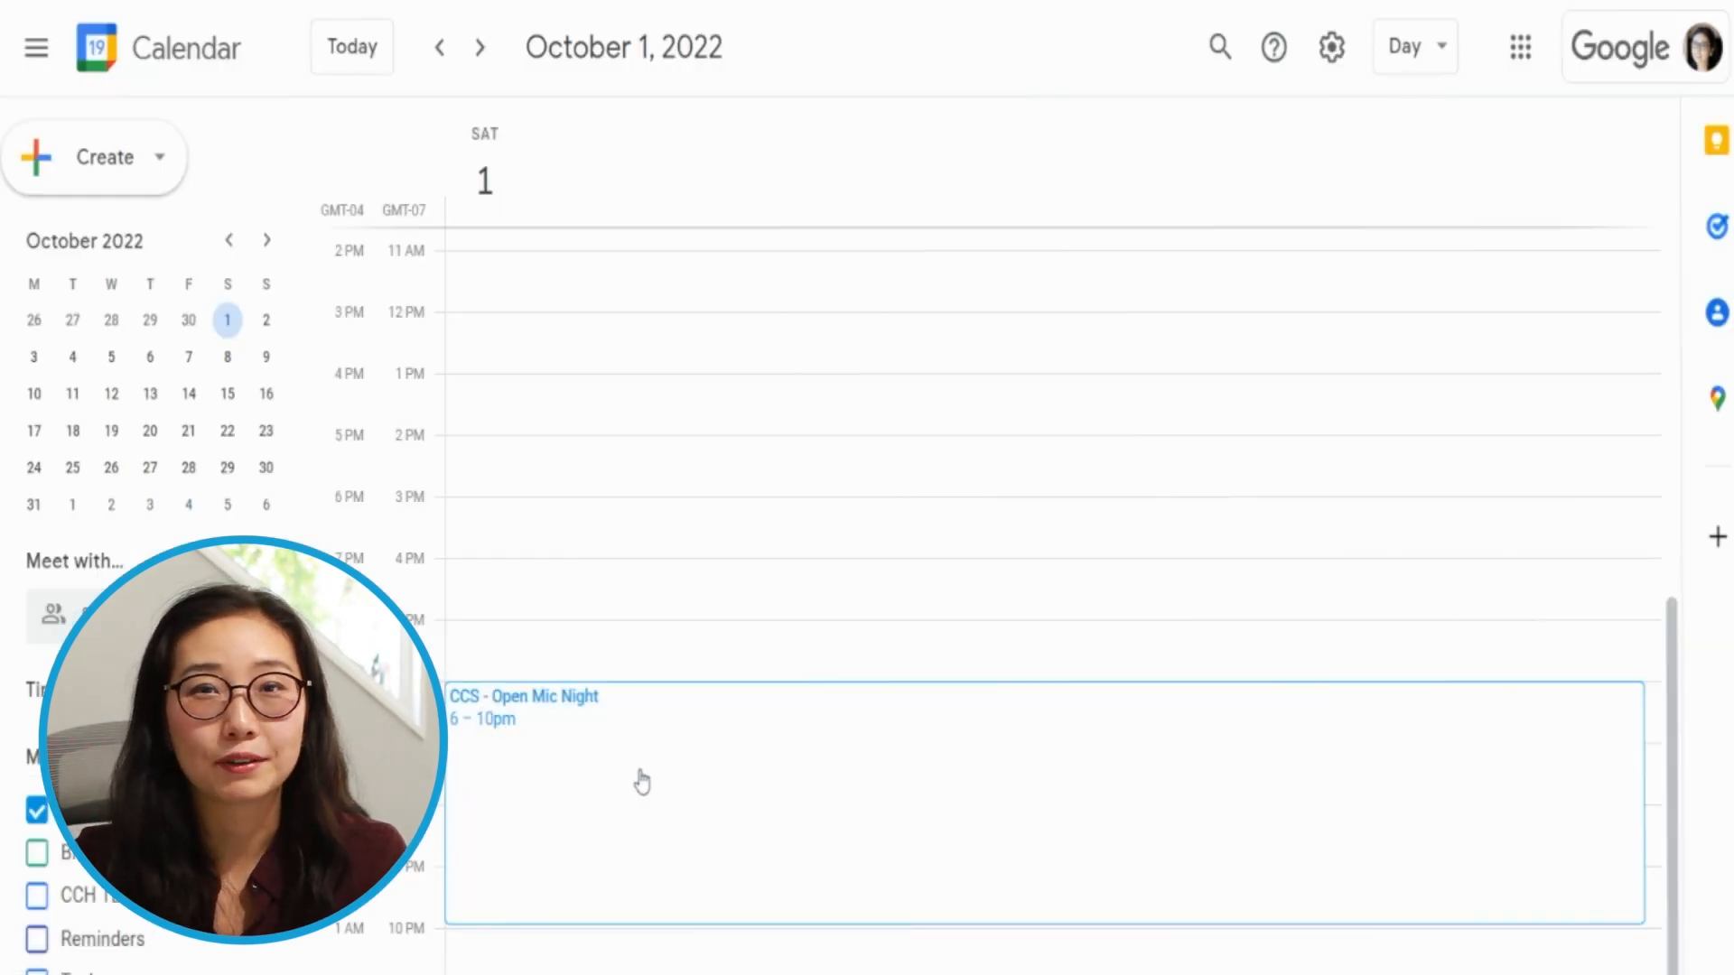
# Step: In Google Calendar, open the CCS - Open Mic Night event on October 1, 2022 and accept the invitation
pyautogui.click(758, 763)
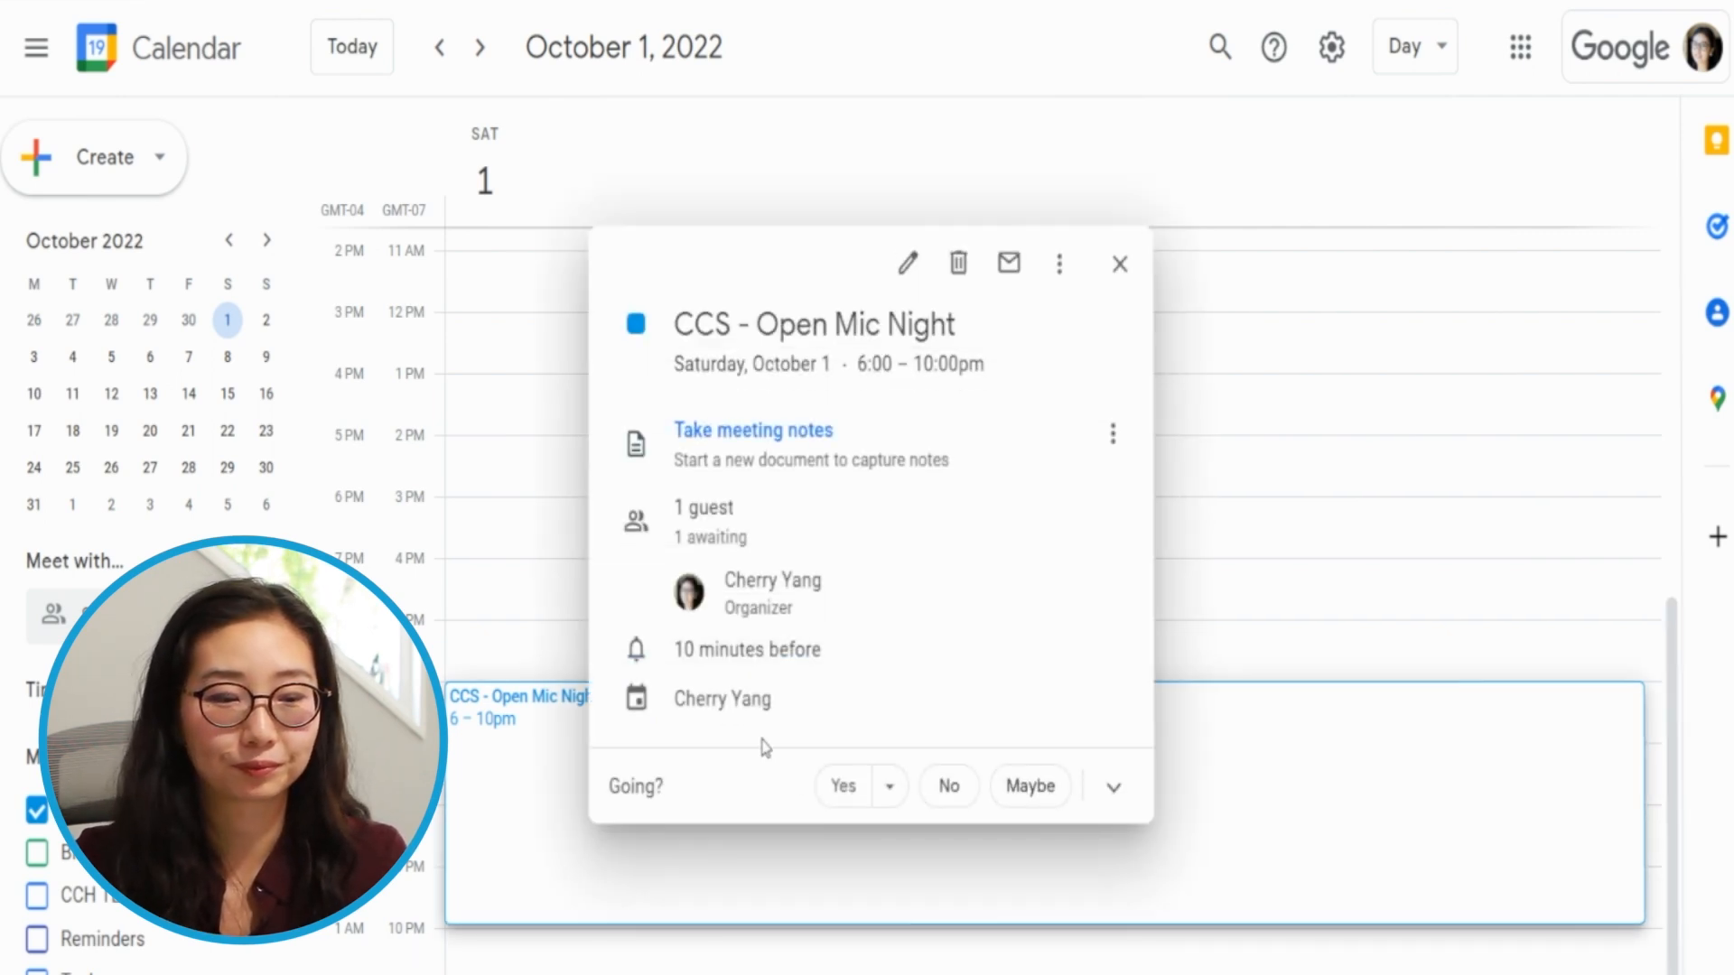
pyautogui.click(842, 788)
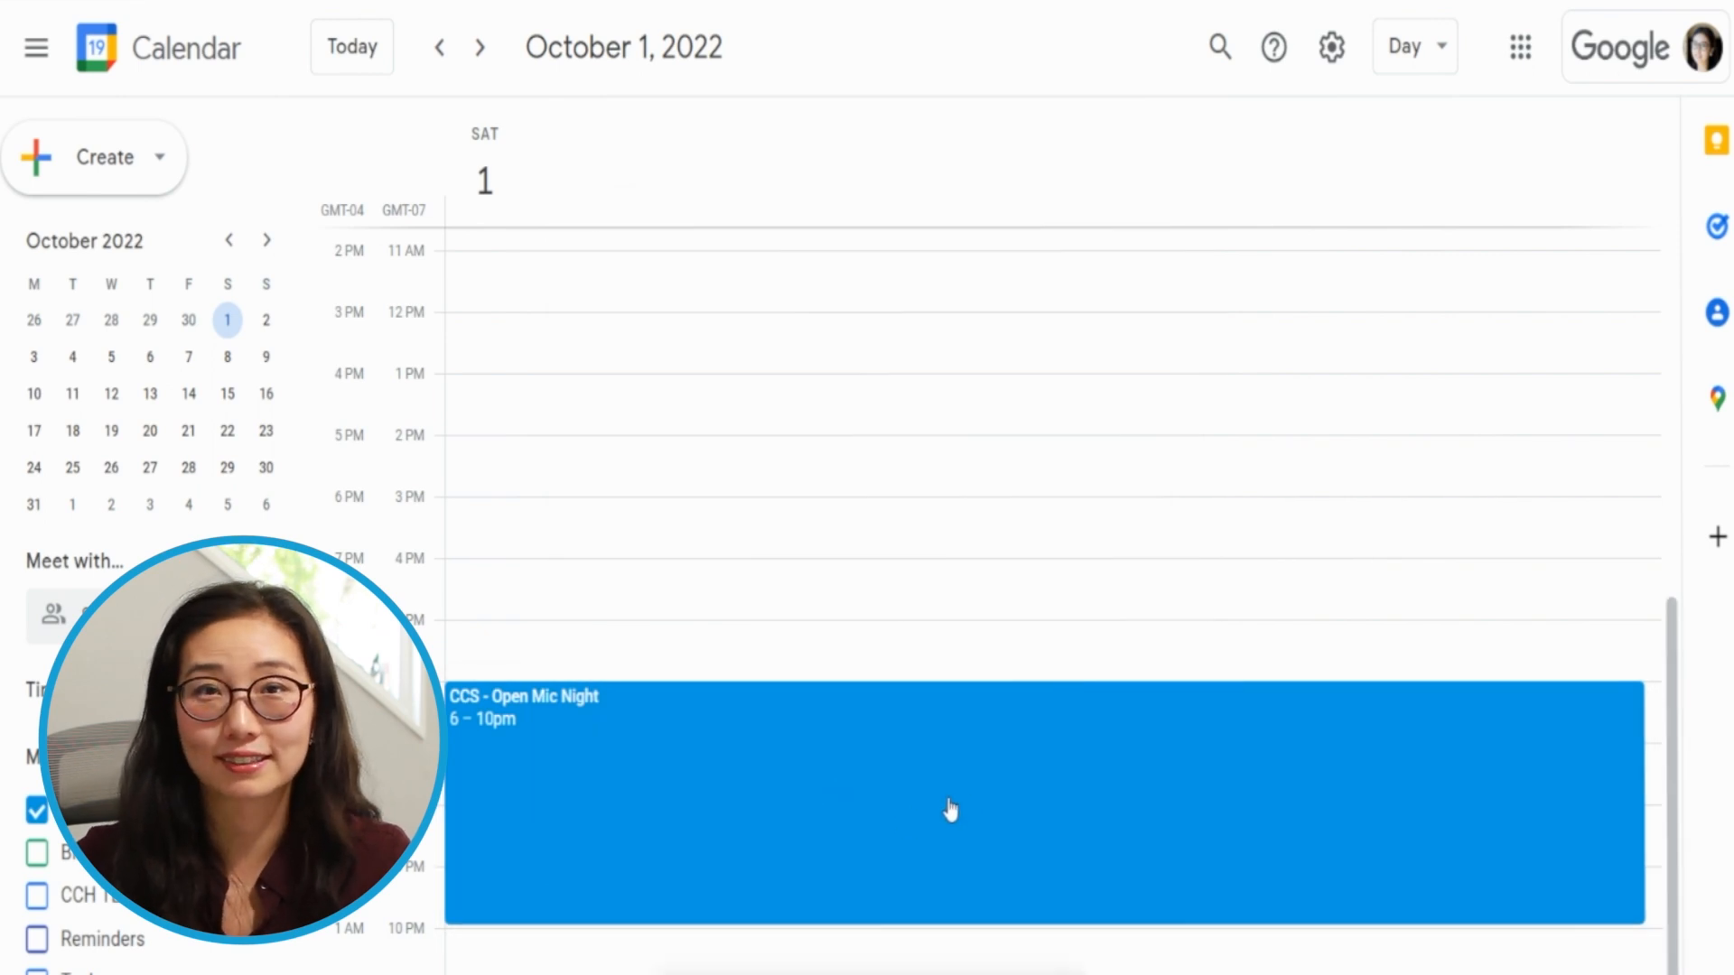